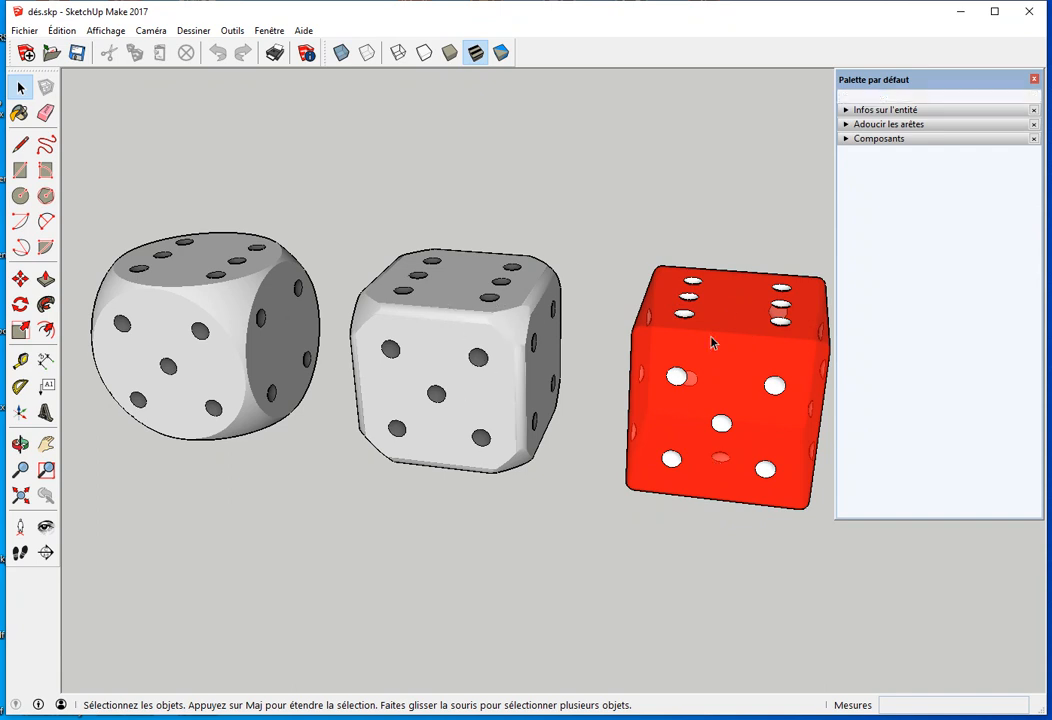
Step: Start a new blank model
middle_click_drag(757, 420, 573, 437)
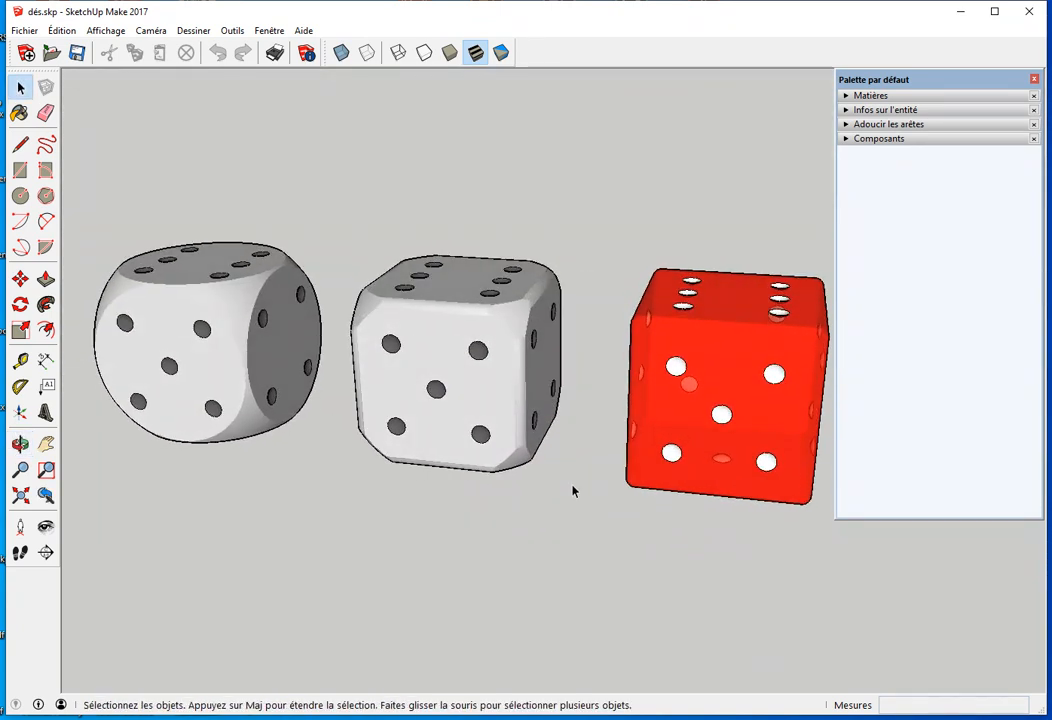
left_click(27, 53)
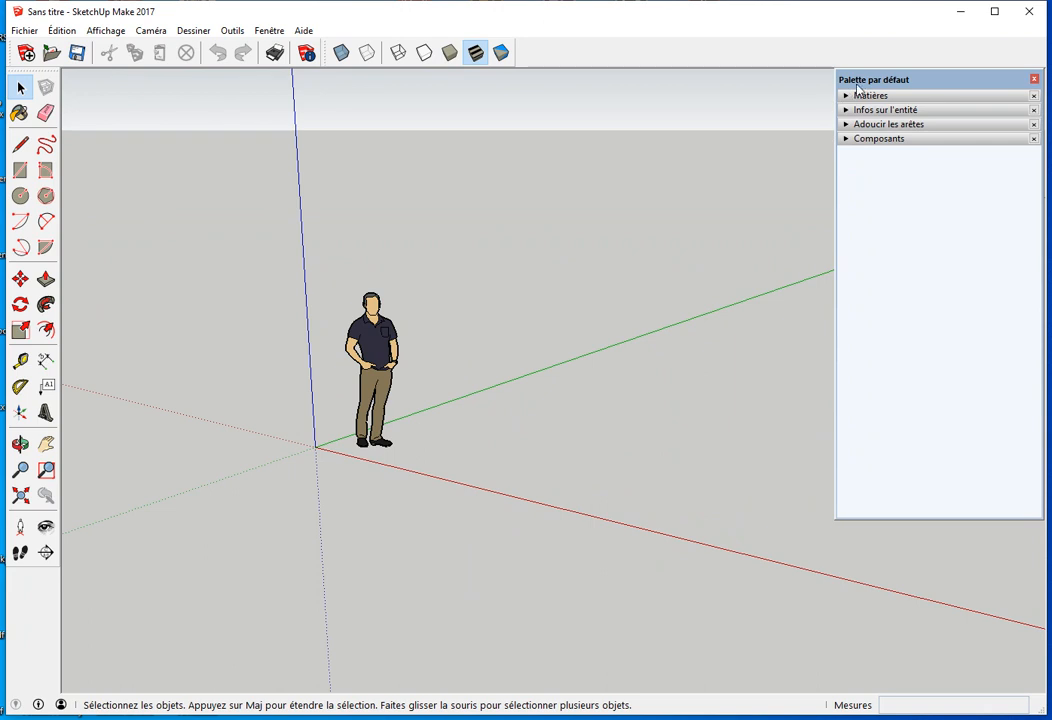
Step: Check which dialogs are enabled in the default tray (Palette par défaut)
left_click(269, 30)
left_click(287, 70)
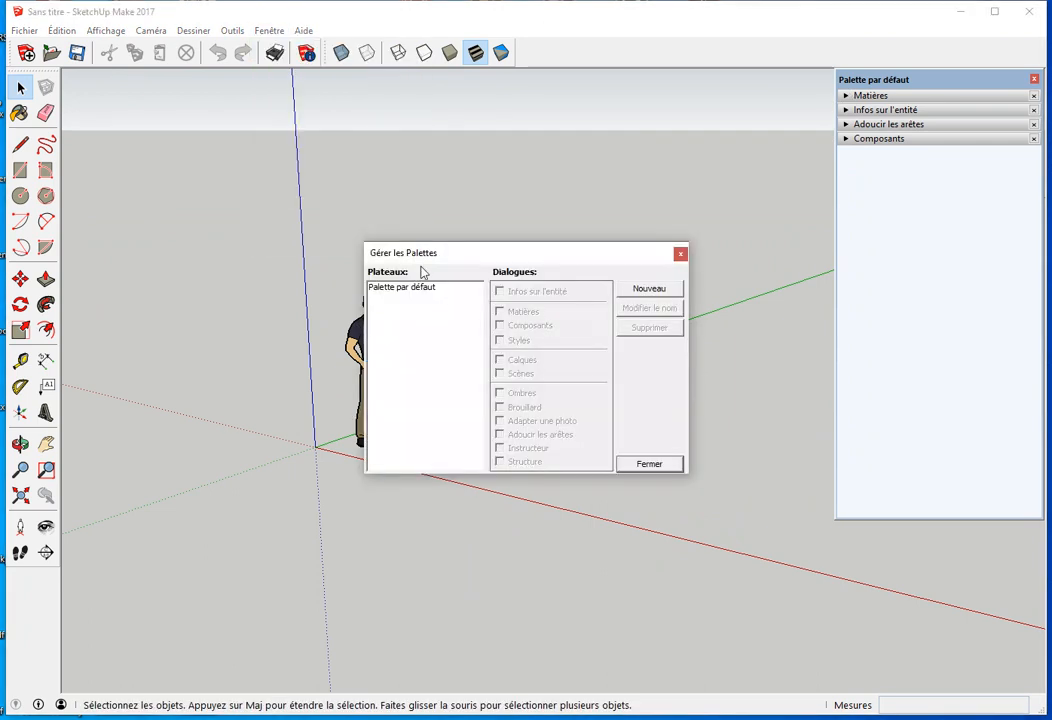
left_click(392, 288)
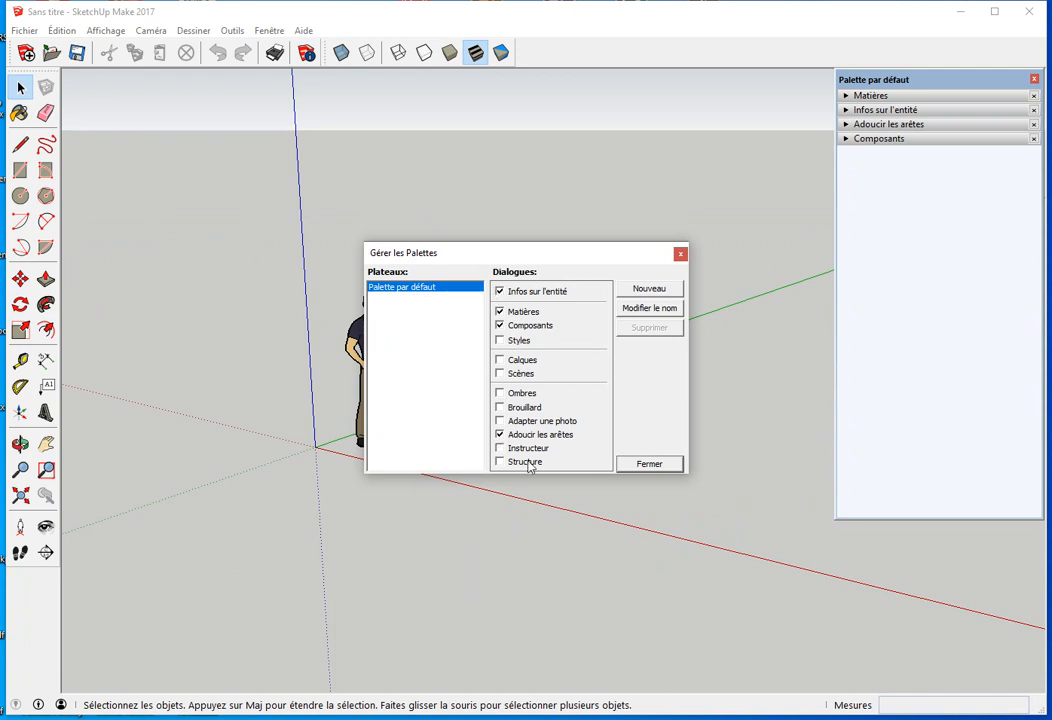
left_click(660, 465)
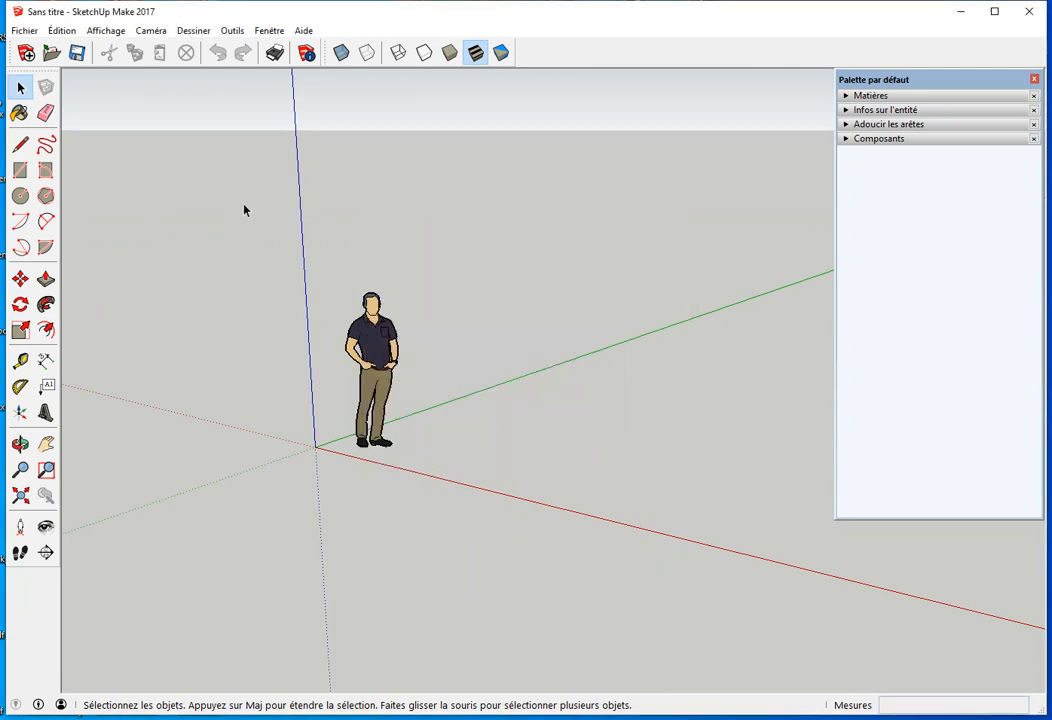
Step: Check which toolbars are enabled in the list of available toolbars
left_click(105, 31)
left_click(138, 48)
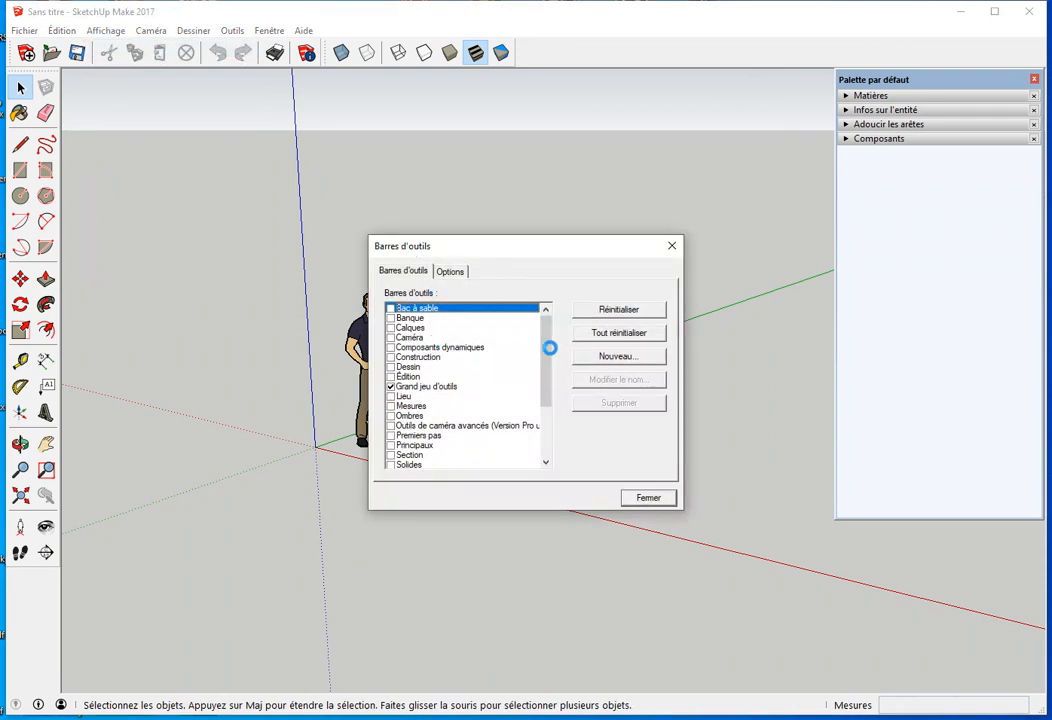
scroll(548, 380, "down", 2)
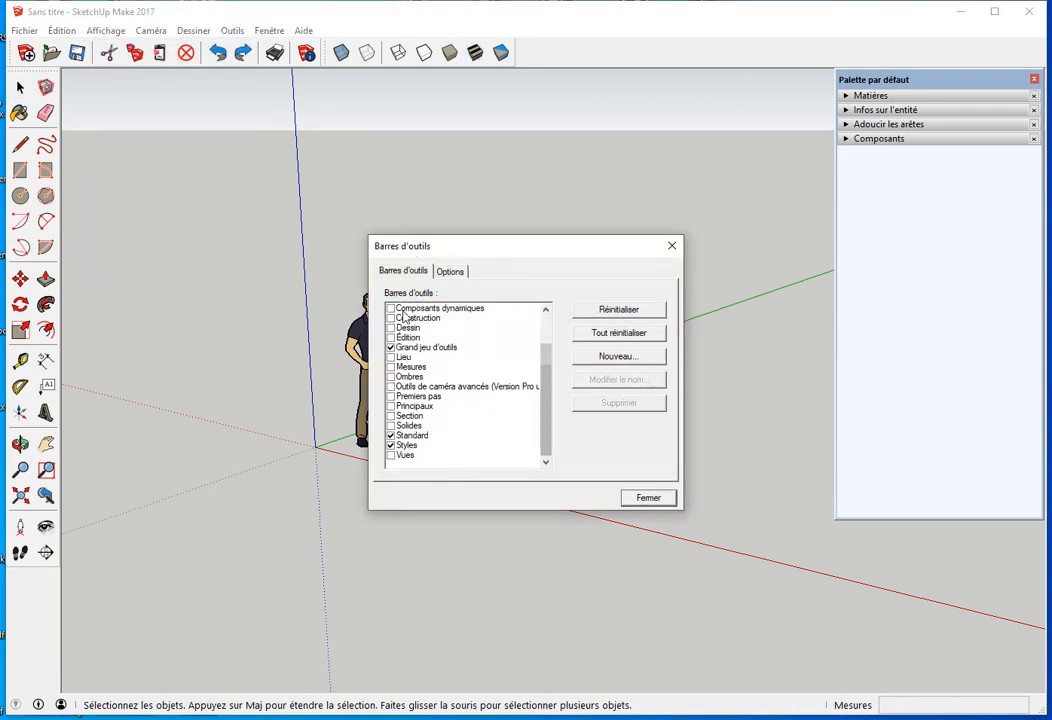
left_click(636, 498)
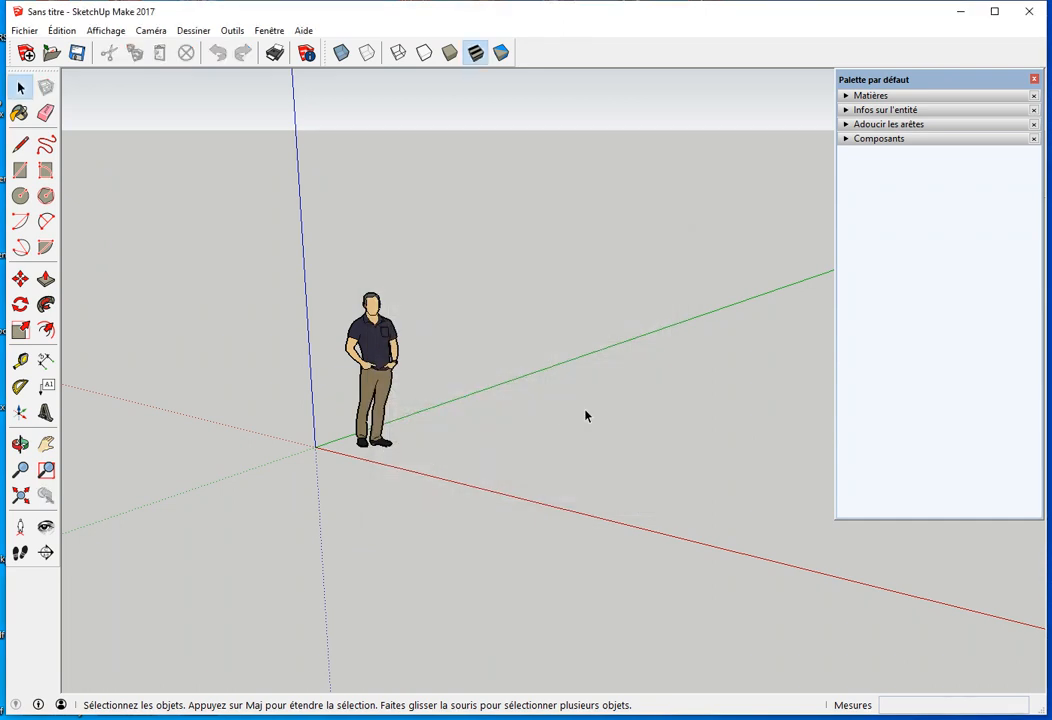
Step: Delete the default human figure standing near the origin
left_click(389, 362)
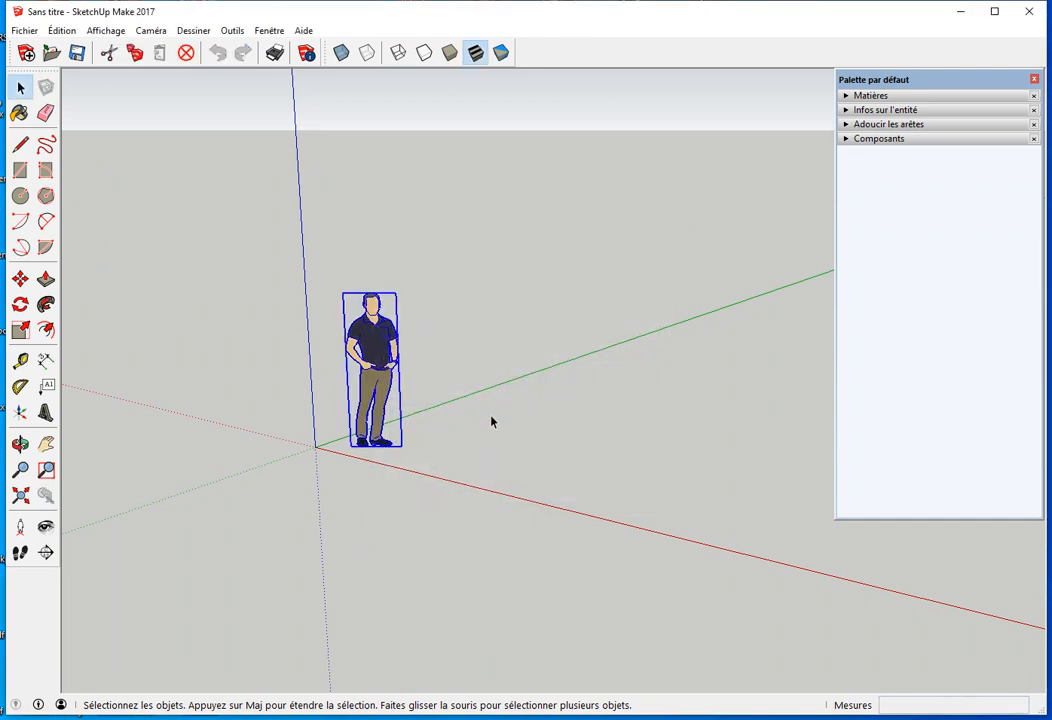
key("Delete")
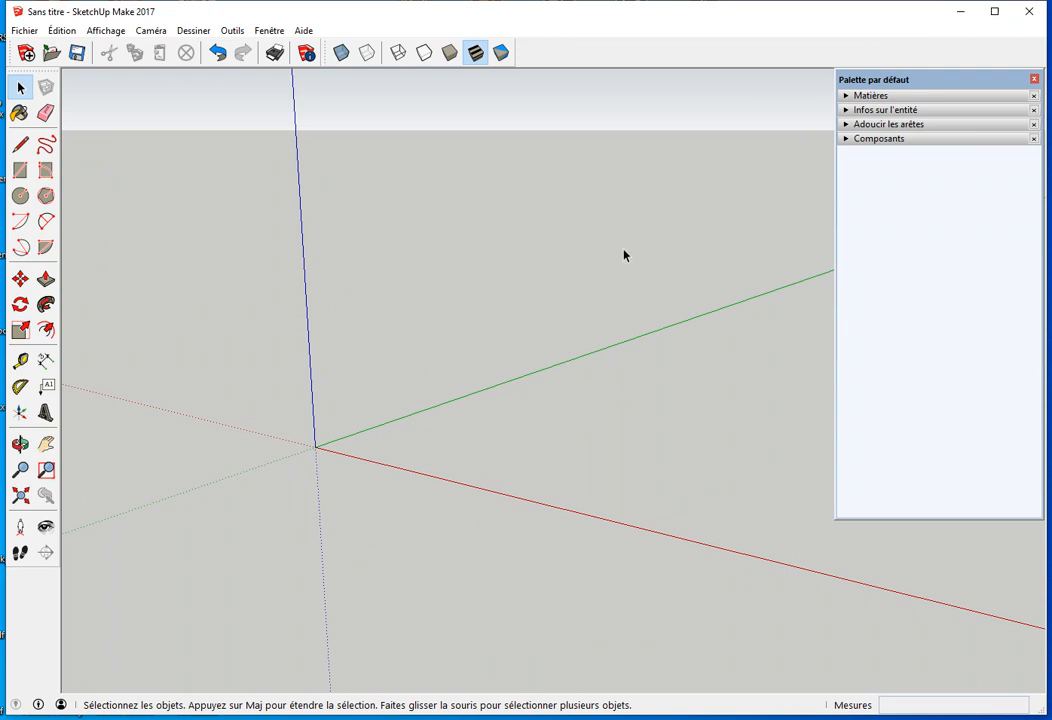
Step: Show the materials contained in the model and check the options for that materials collection
left_click(850, 96)
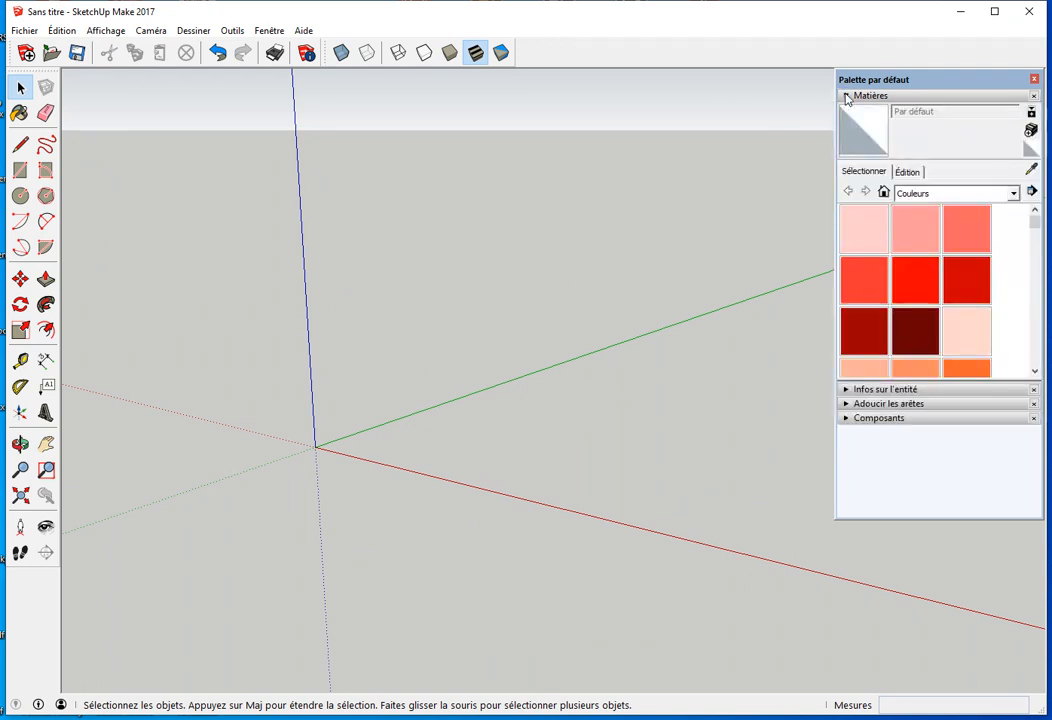
left_click(884, 193)
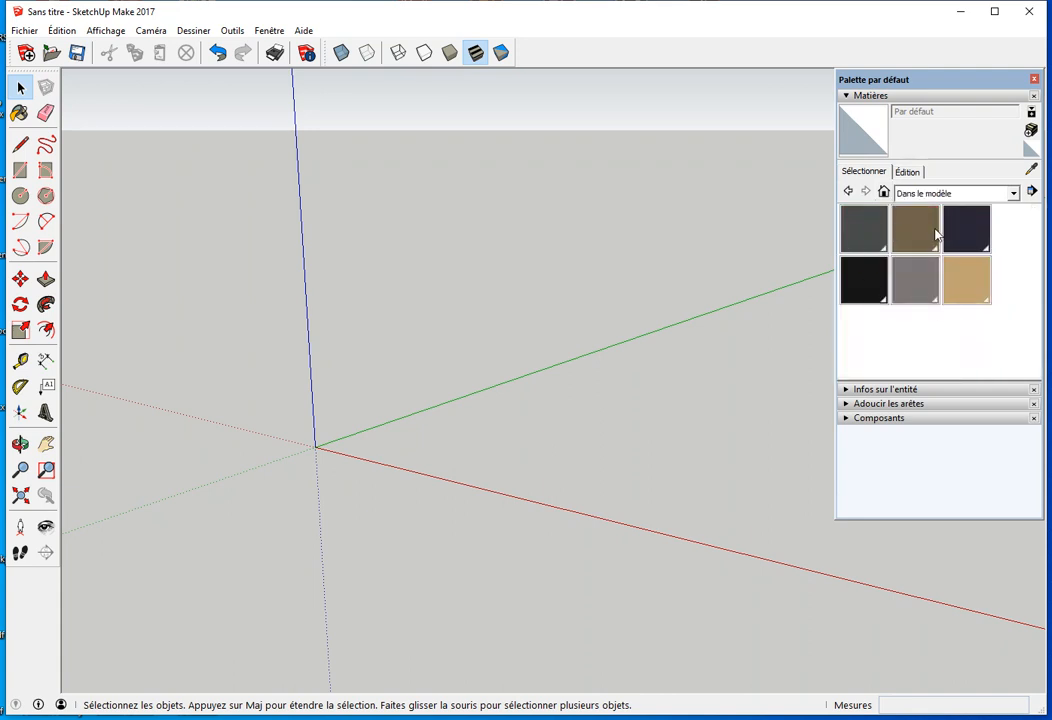
left_click_drag(933, 92, 642, 116)
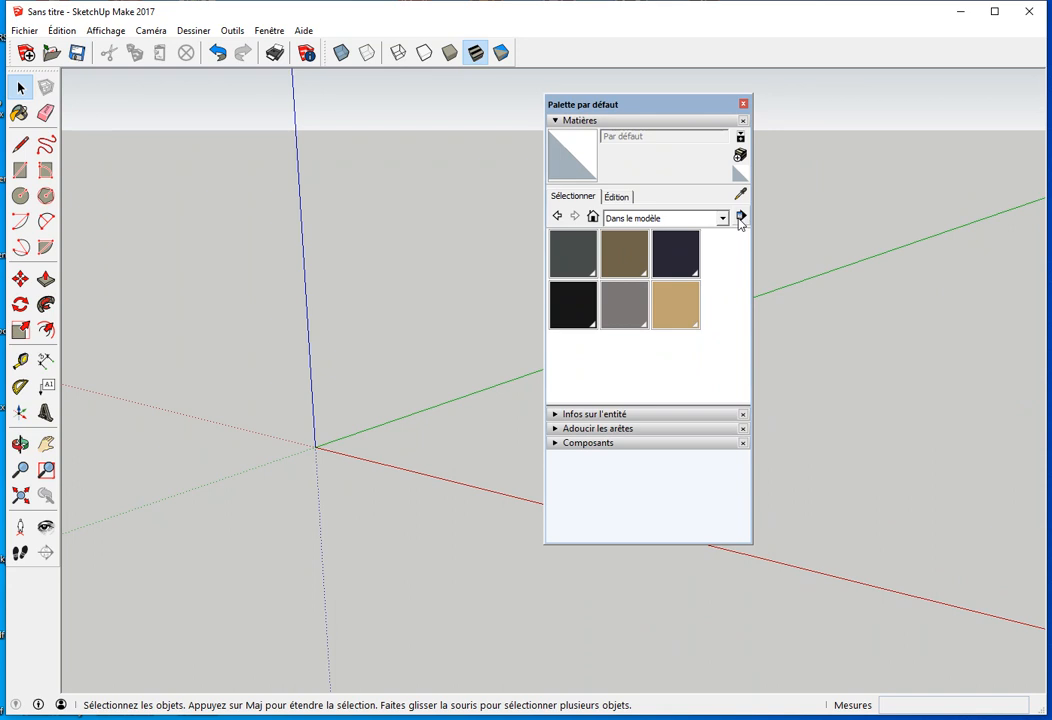
left_click(740, 217)
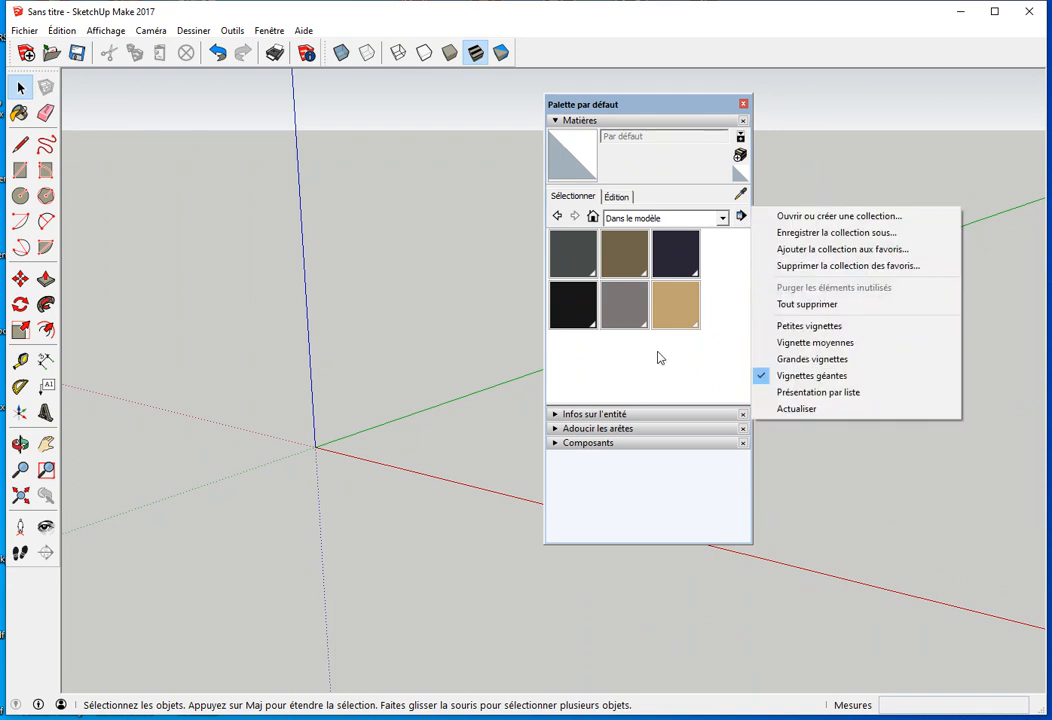
Step: Show the components contained in the model and purge the unused ones
left_click(557, 444)
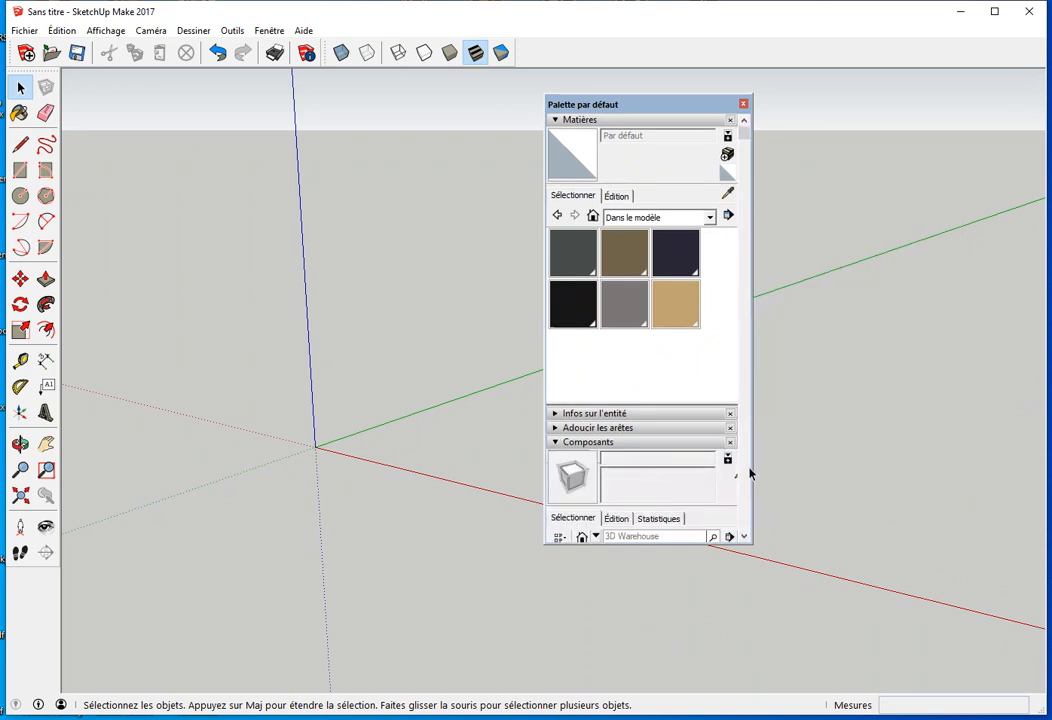
scroll(660, 484, "down", 3)
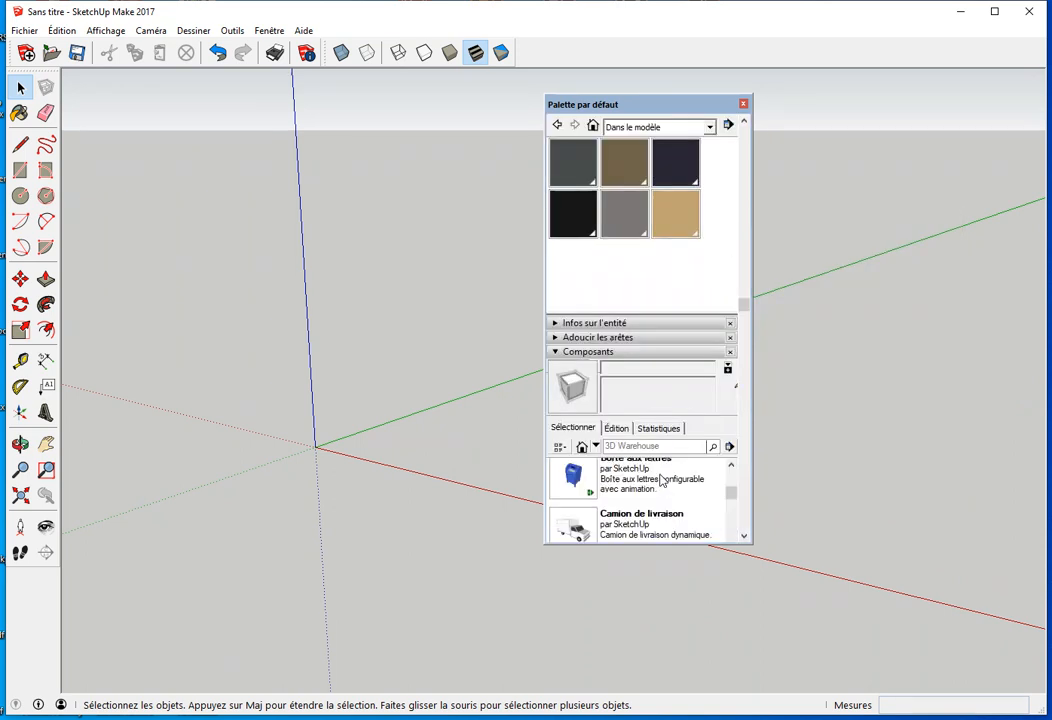
left_click(582, 447)
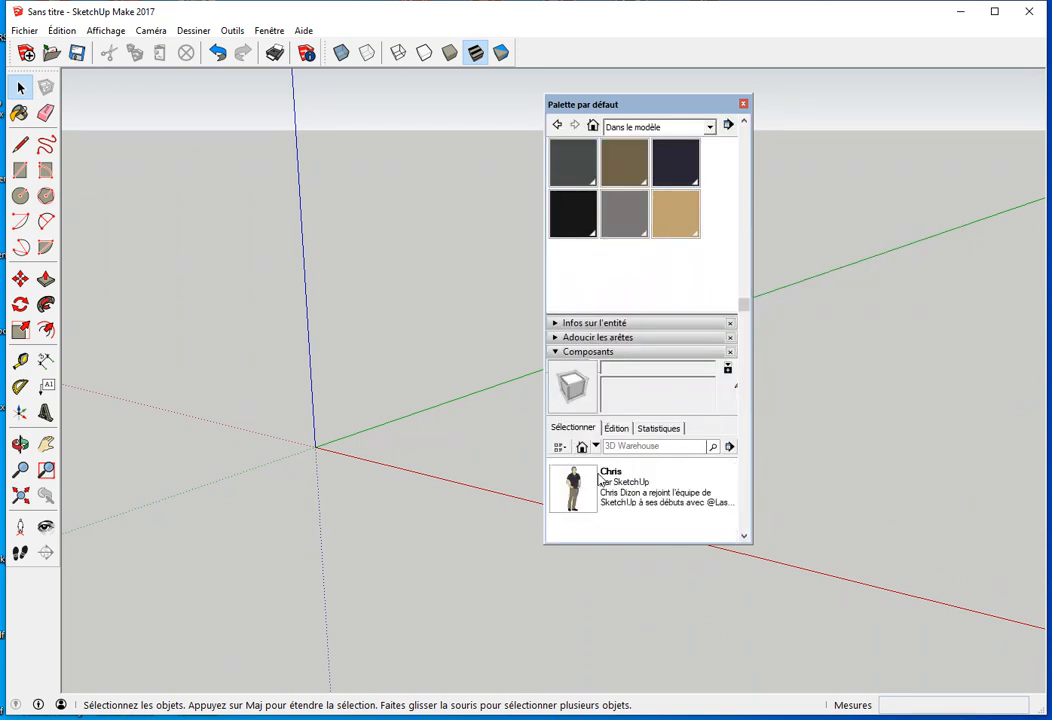
left_click(729, 447)
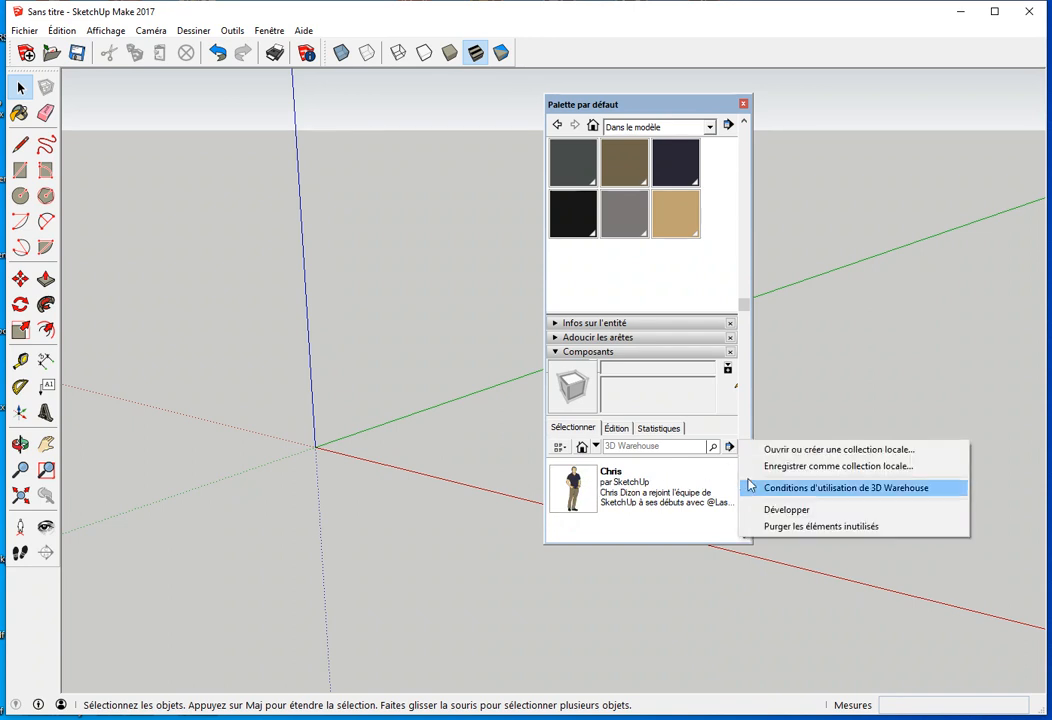
left_click(822, 527)
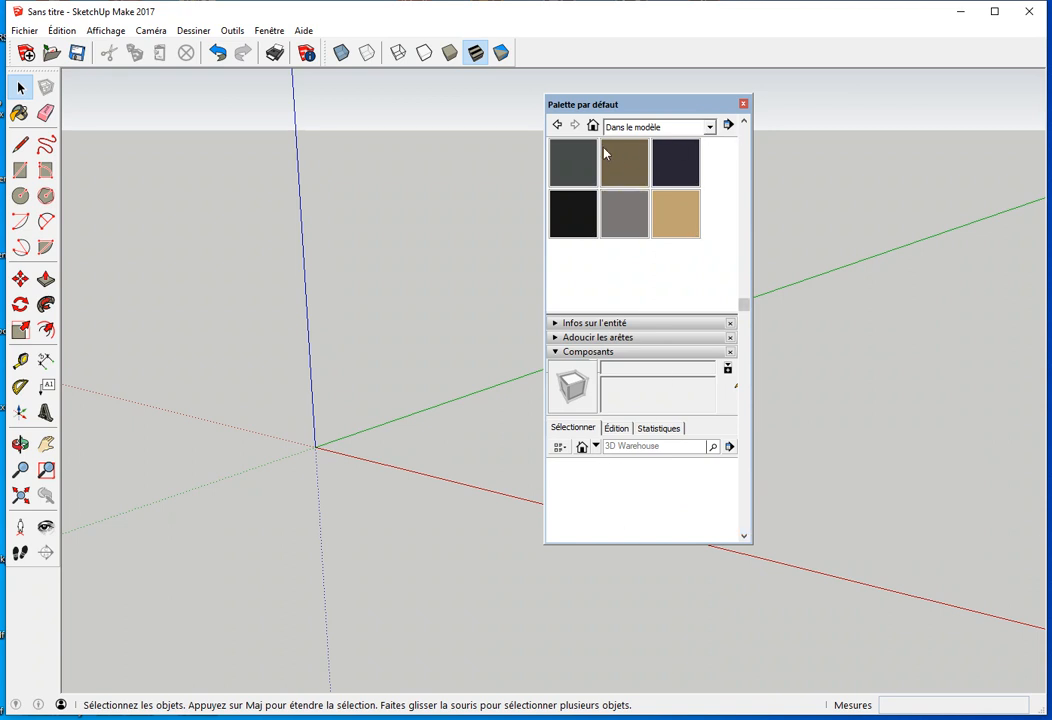
Step: Purge the model's unused materials, and move the tray clear of the drawing area and lengthen it
left_click(729, 126)
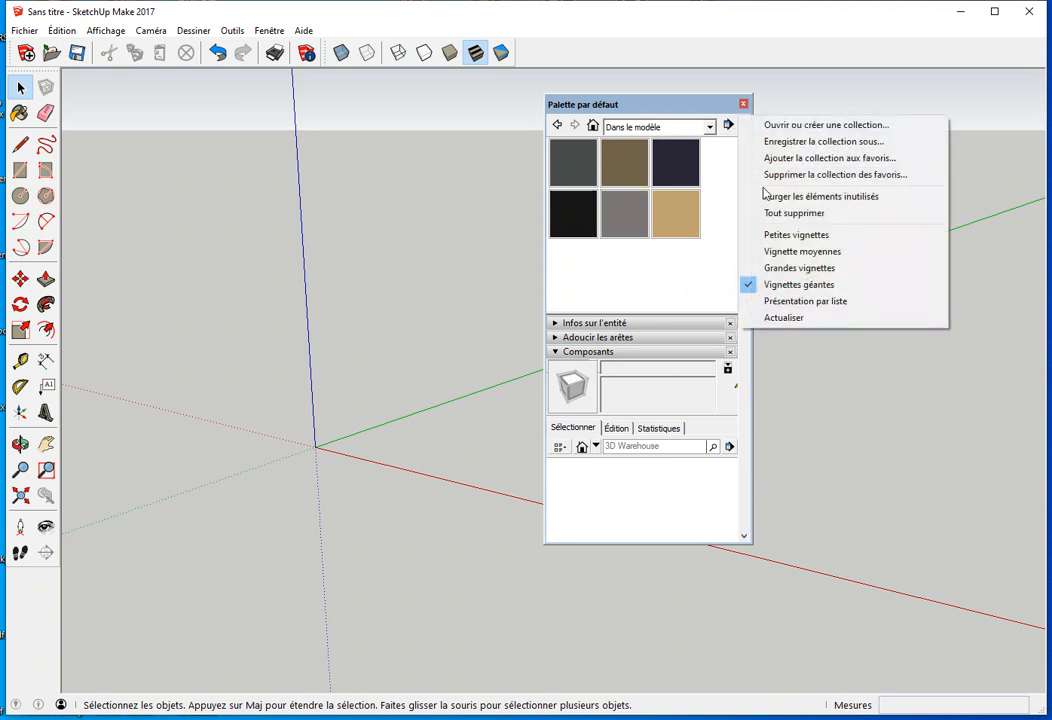
left_click(777, 197)
left_click_drag(635, 104, 898, 96)
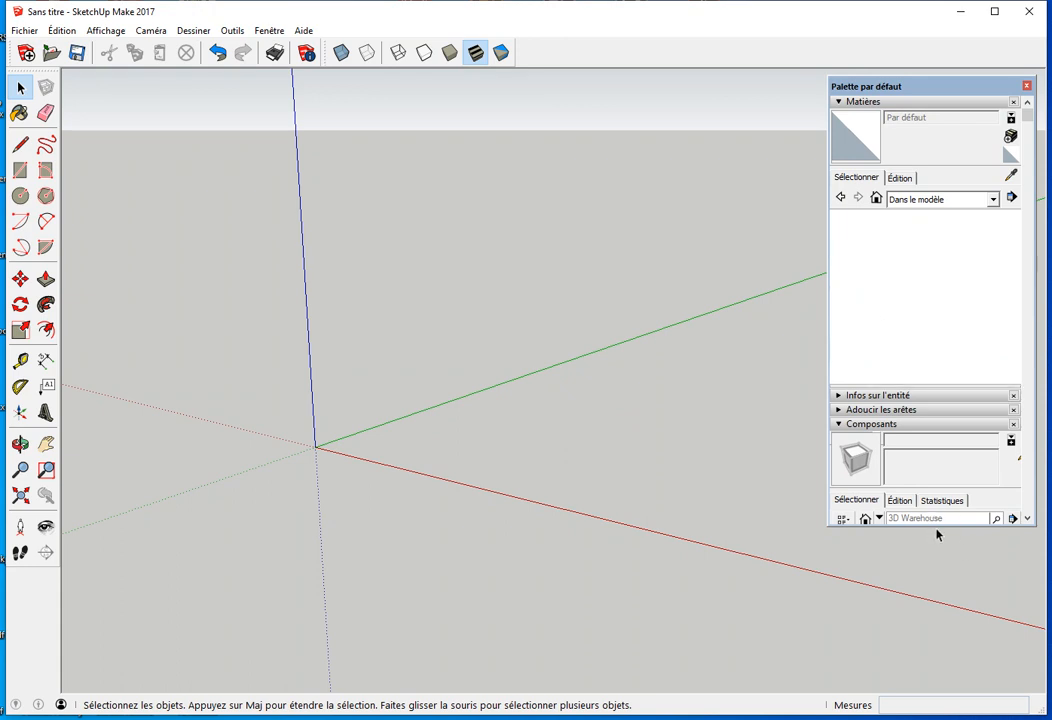
left_click_drag(937, 537, 937, 689)
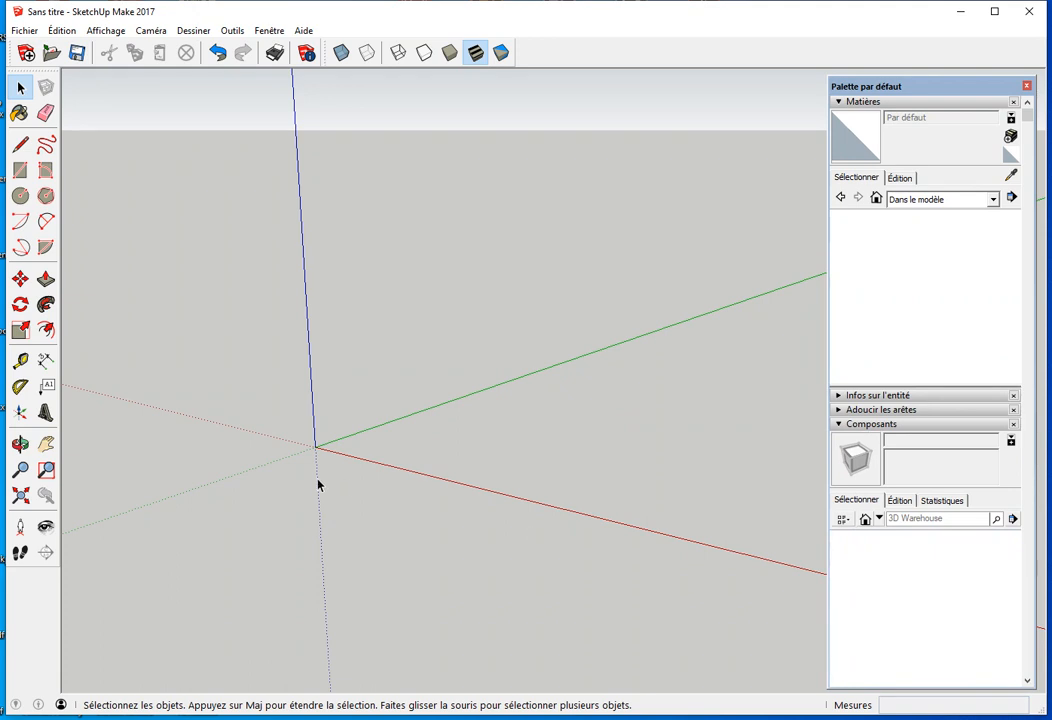
Step: Draw a 20 × 20 mm square on the ground plane with one corner at the origin
scroll(291, 488, "up", 2)
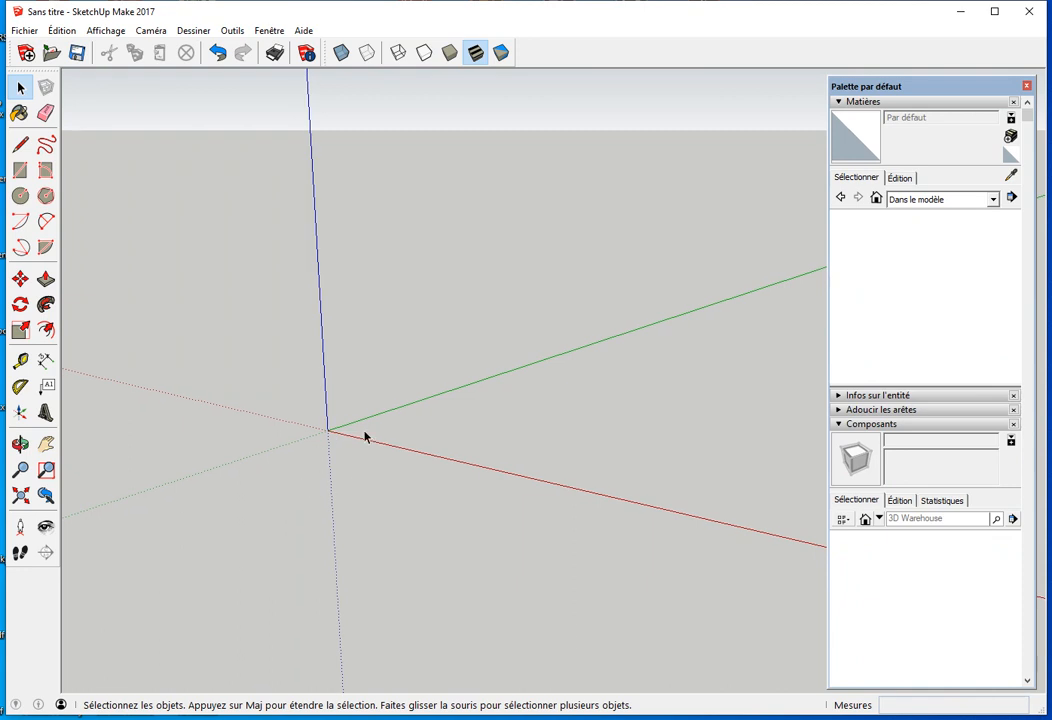
key("r")
left_click(328, 430)
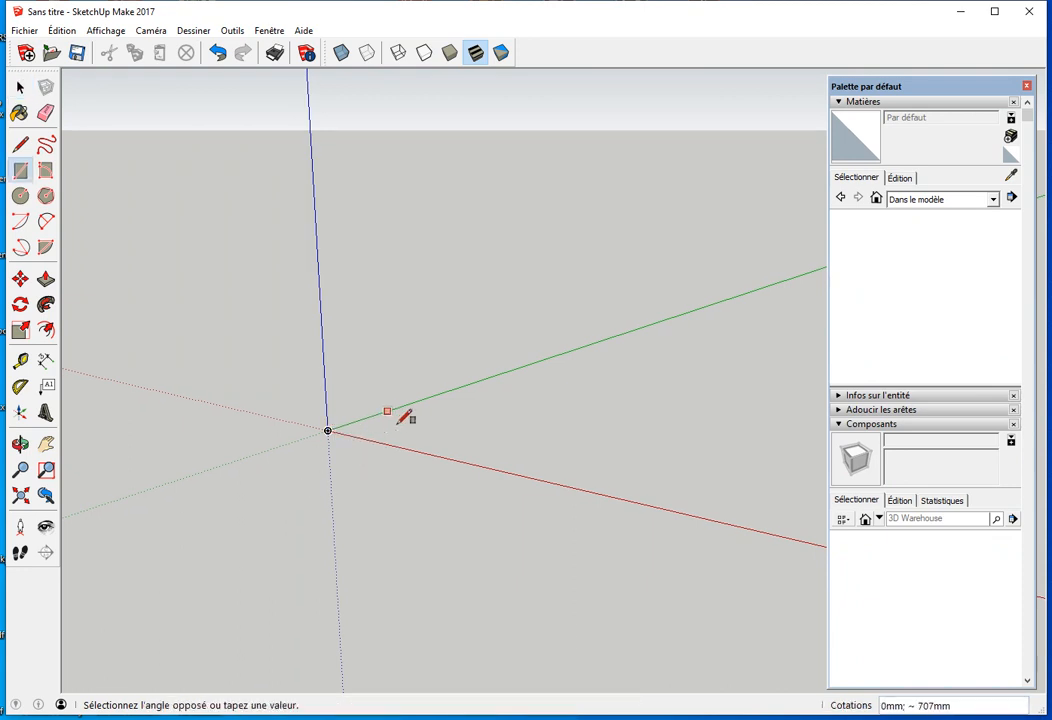
left_click(455, 424)
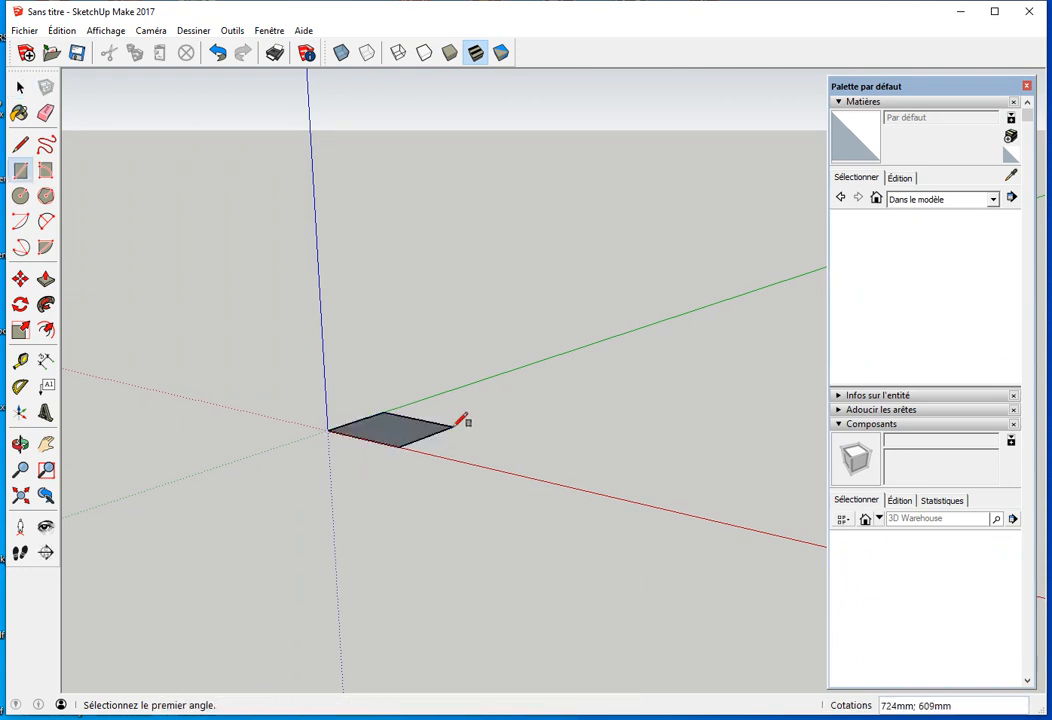
type("20;20")
key("Return")
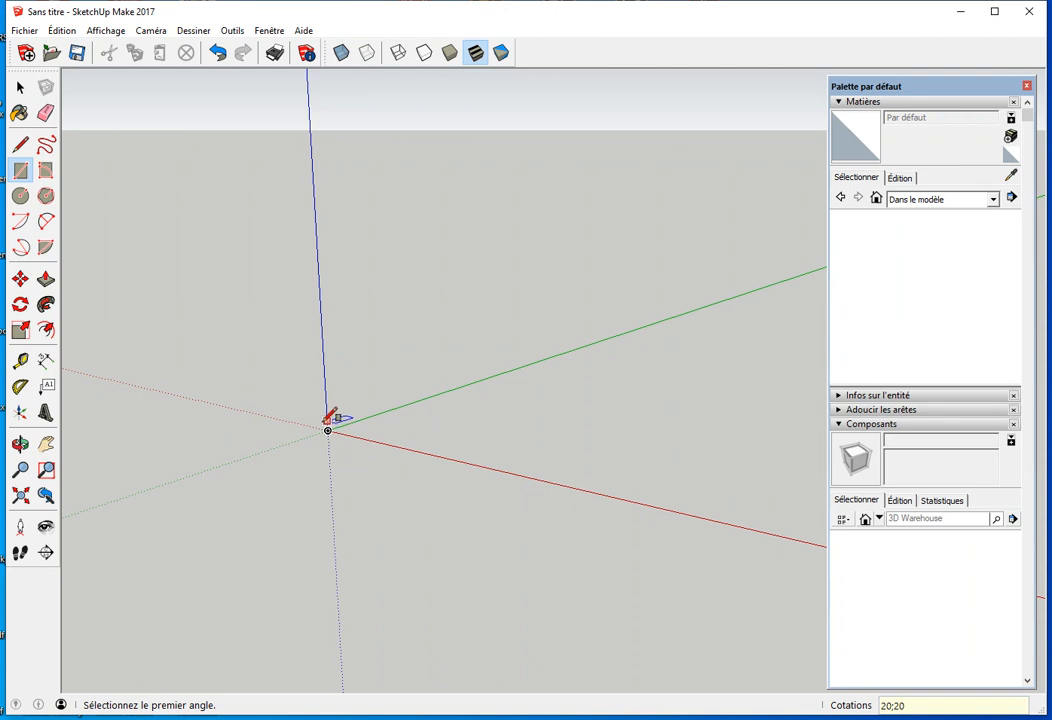
scroll(335, 432, "up", 2)
scroll(335, 432, "up", 5)
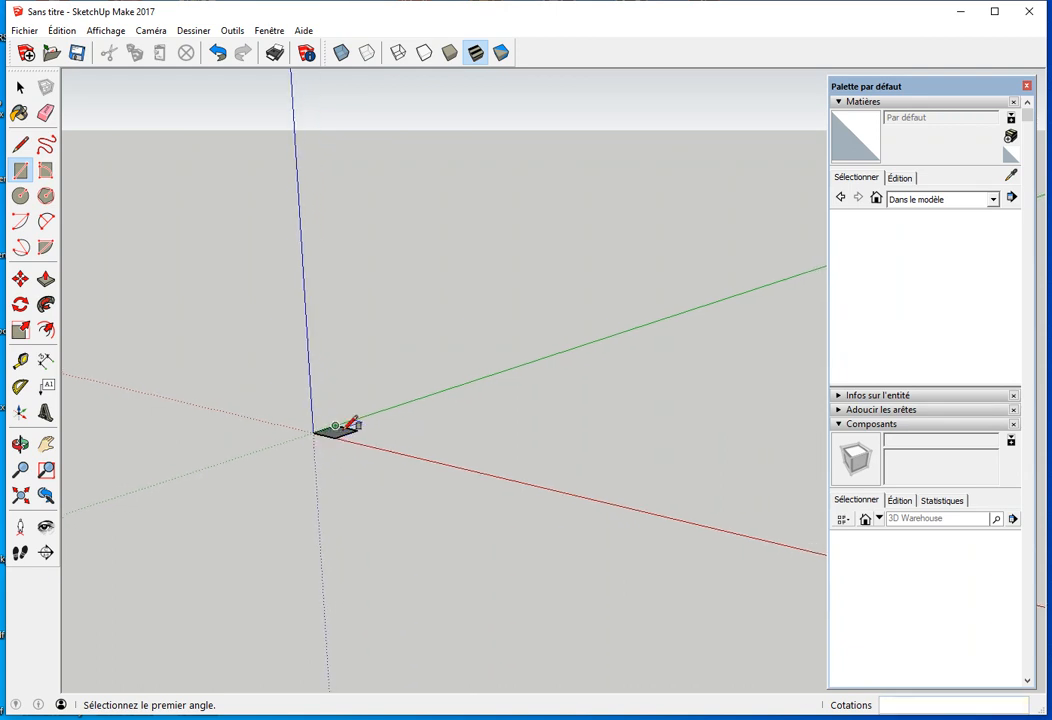
scroll(342, 431, "up", 3)
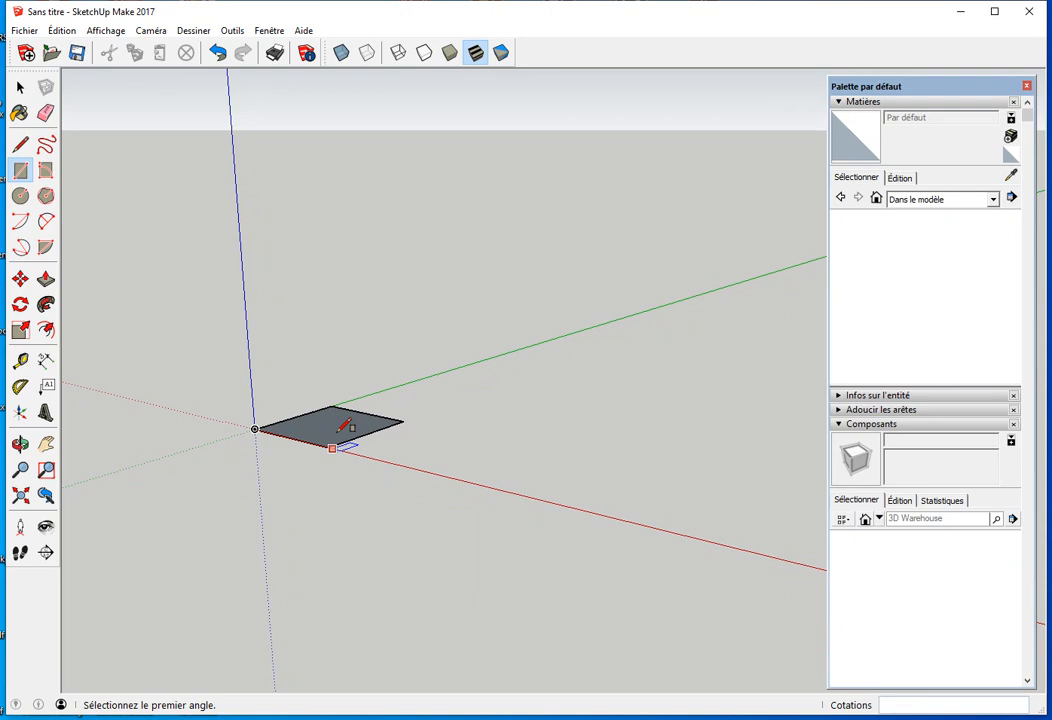
Step: Delete the small square at the origin, including its face and edges
key("space")
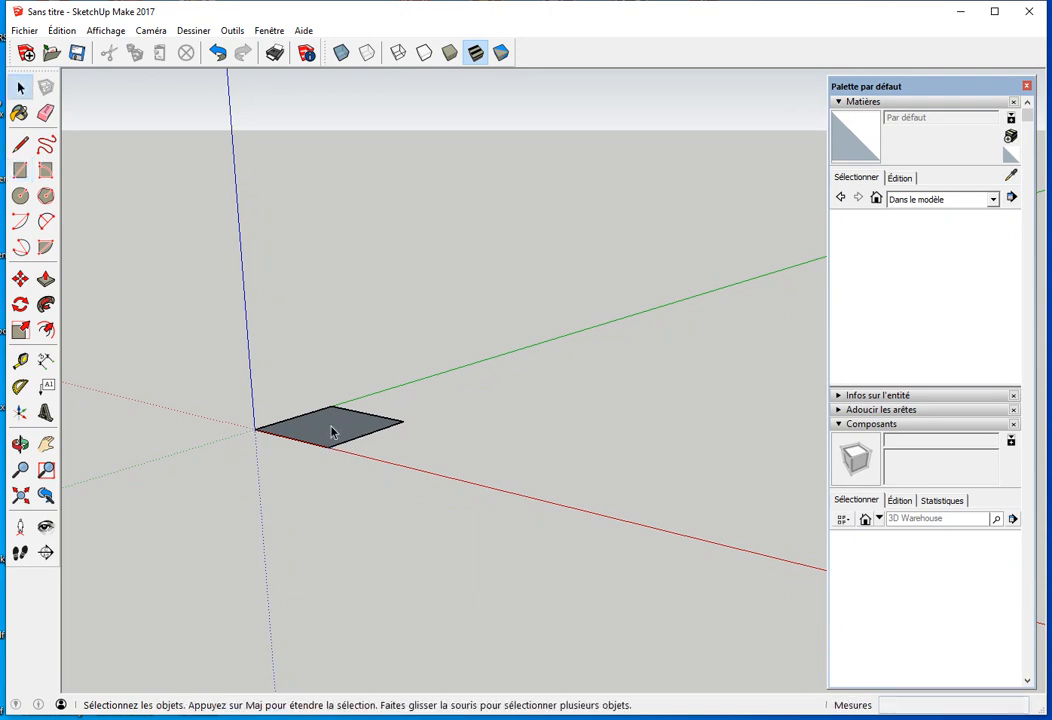
double_click(333, 428)
key("r")
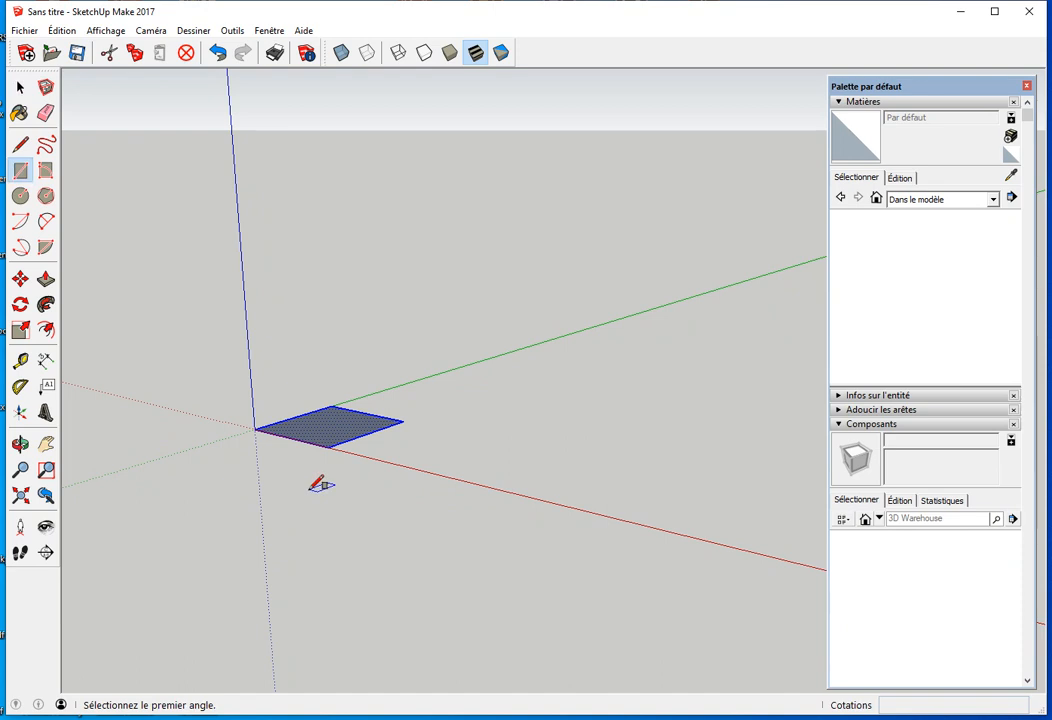
key("space")
key("Delete")
Step: Draw a 2000 × 2000 mm square on the ground plane with one corner at the origin
key("r")
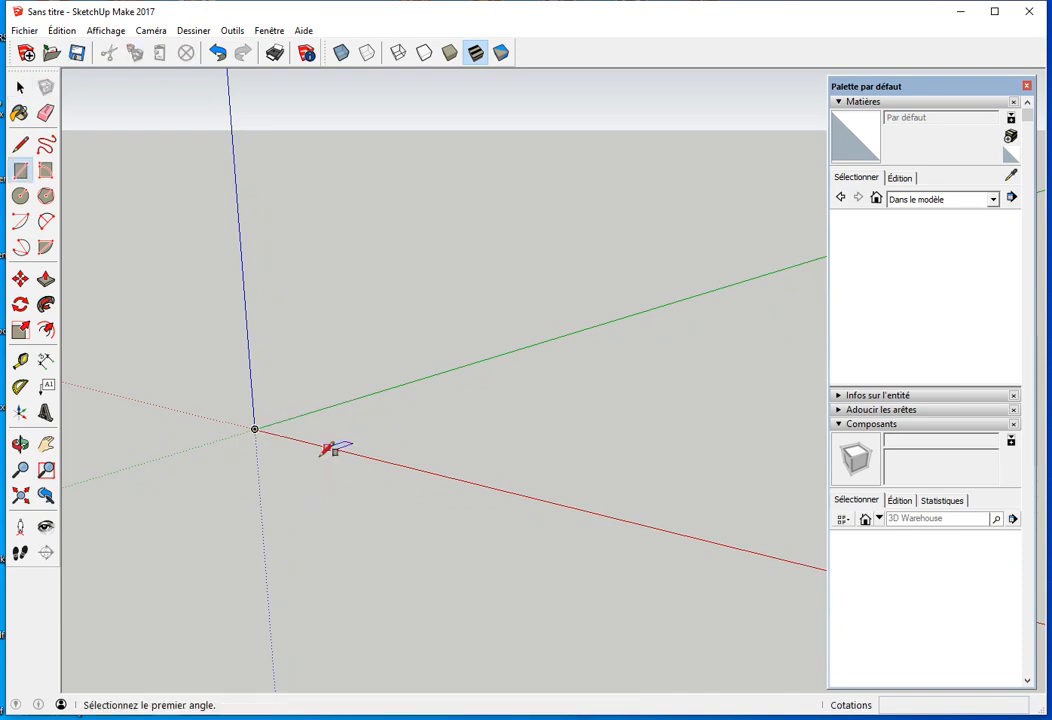
left_click(255, 429)
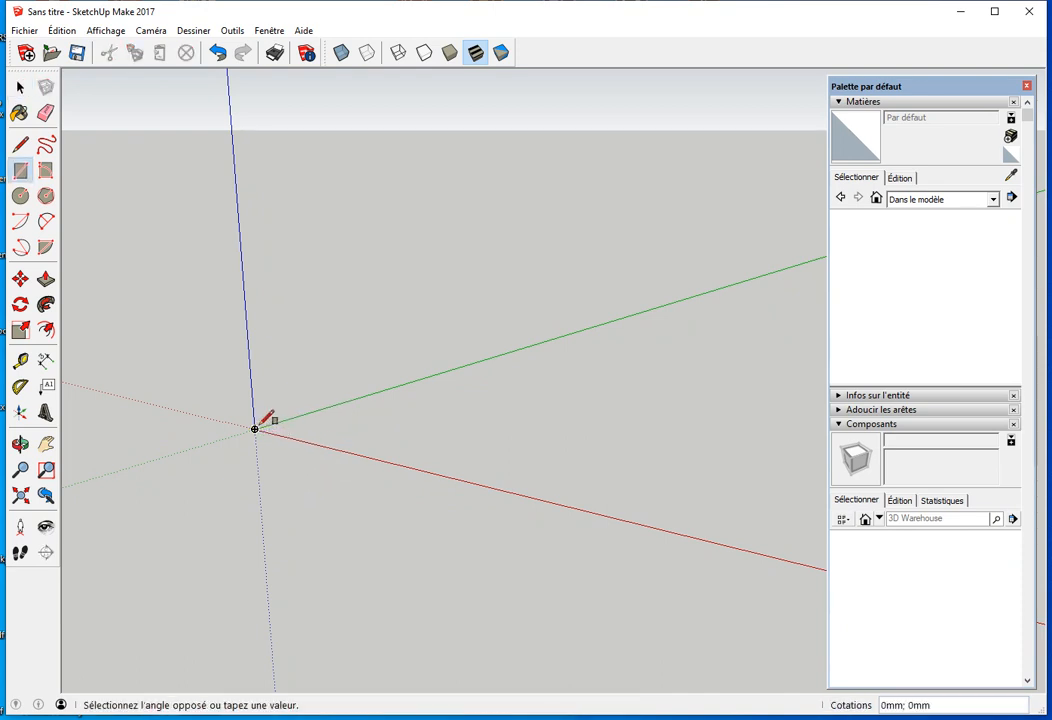
left_click(607, 401)
type("2000;2000")
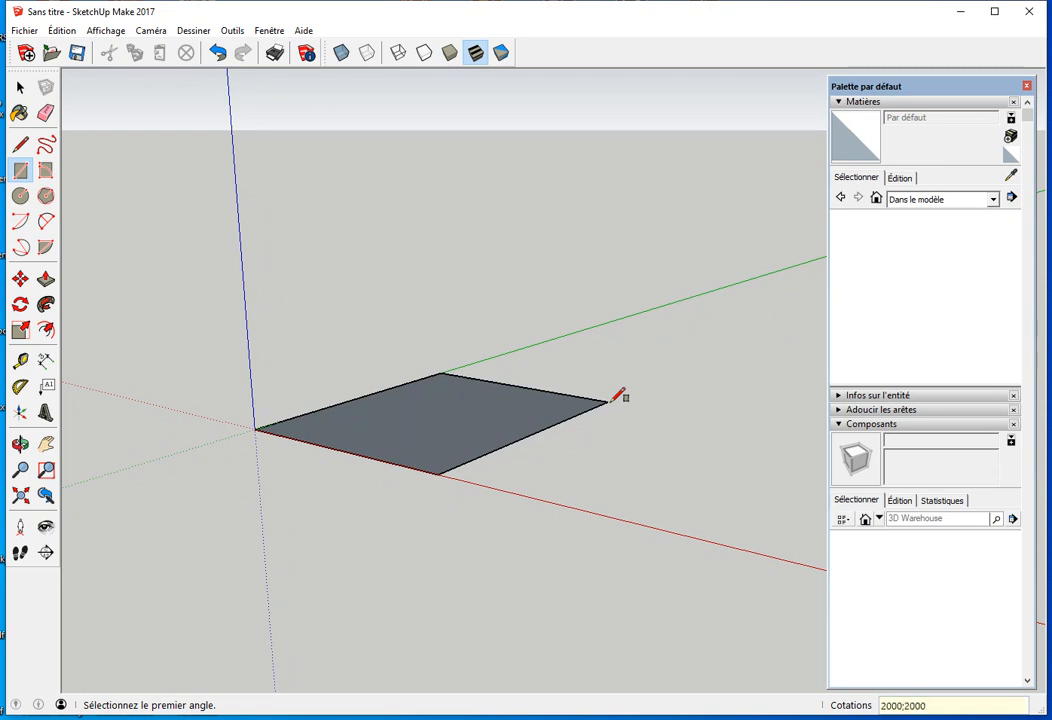
key("Return")
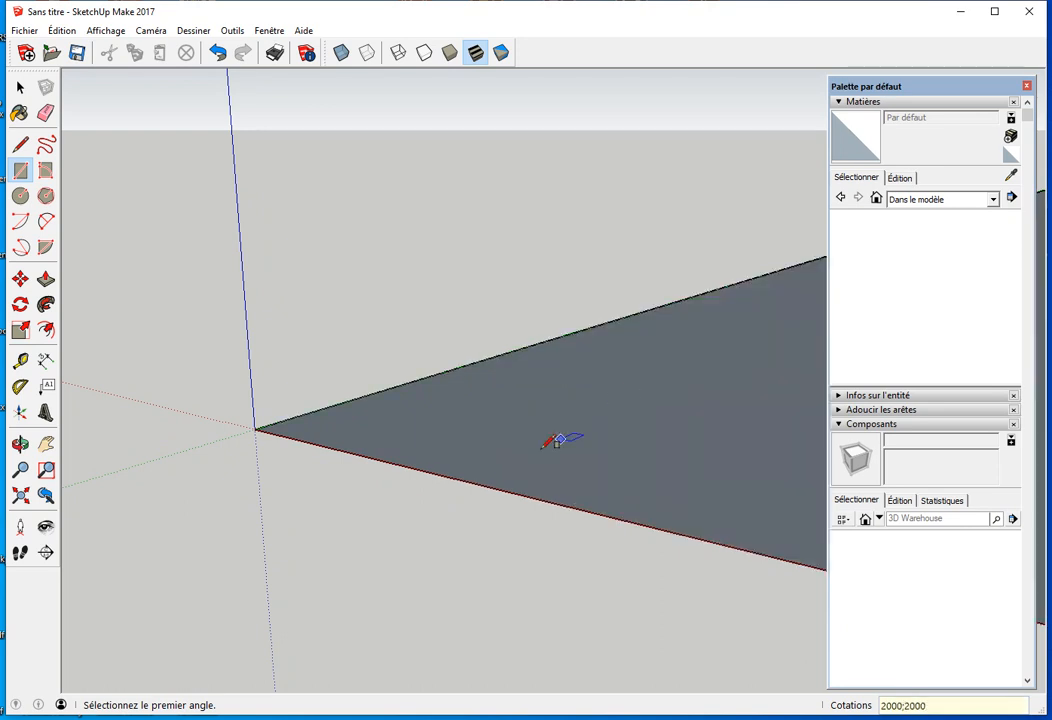
Step: Push/Pull the square face up 2000 mm to form a cube
left_click(22, 498)
scroll(460, 385, "down", 2)
middle_click_drag(460, 385, 368, 518)
key("r")
key("p")
left_click_drag(449, 448, 457, 400)
type("2000")
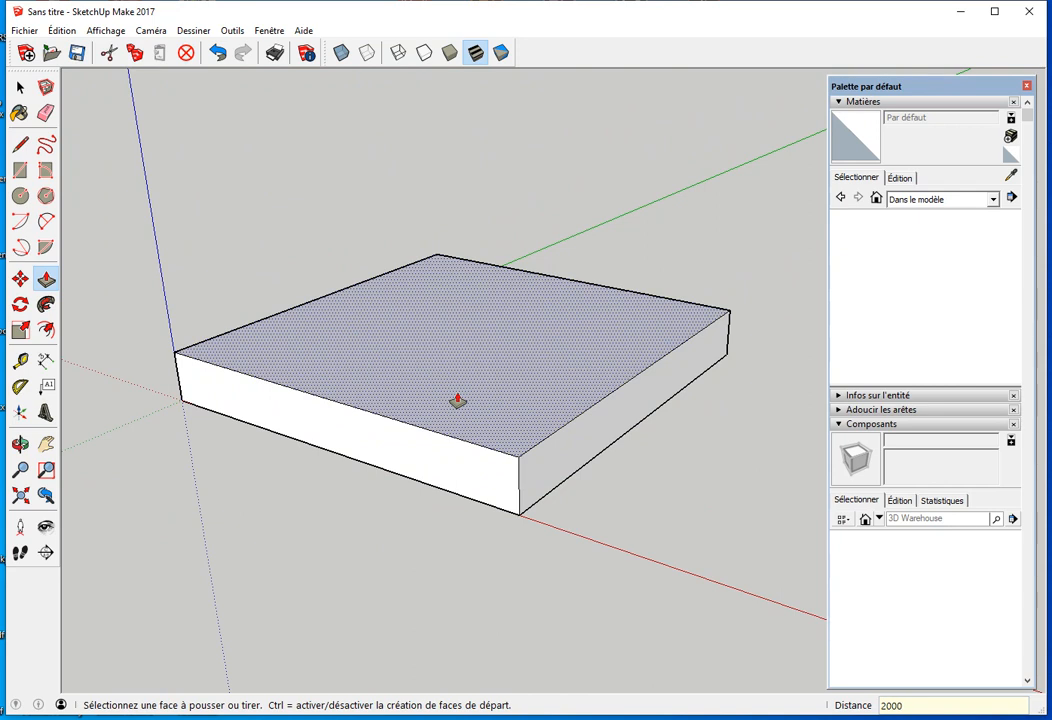
key("Return")
key("space")
Step: Move the whole cube by the midpoints of two adjacent base edges in turn, so its base is centred on the origin
scroll(458, 390, "down", 5)
middle_click_drag(296, 481, 455, 492)
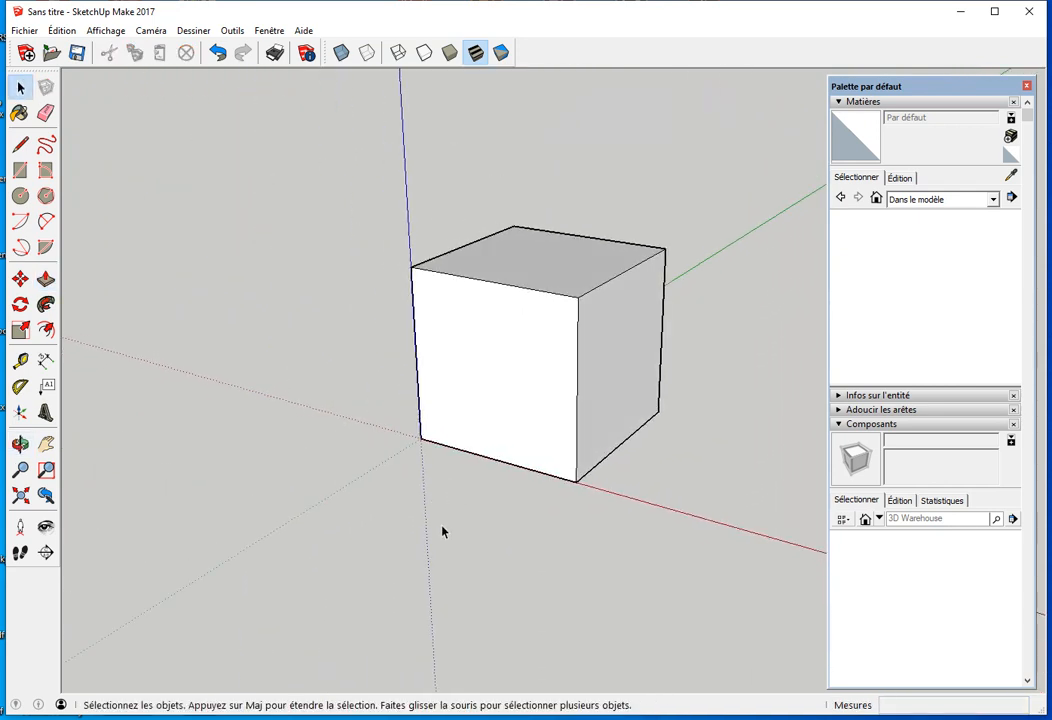
triple_click(531, 394)
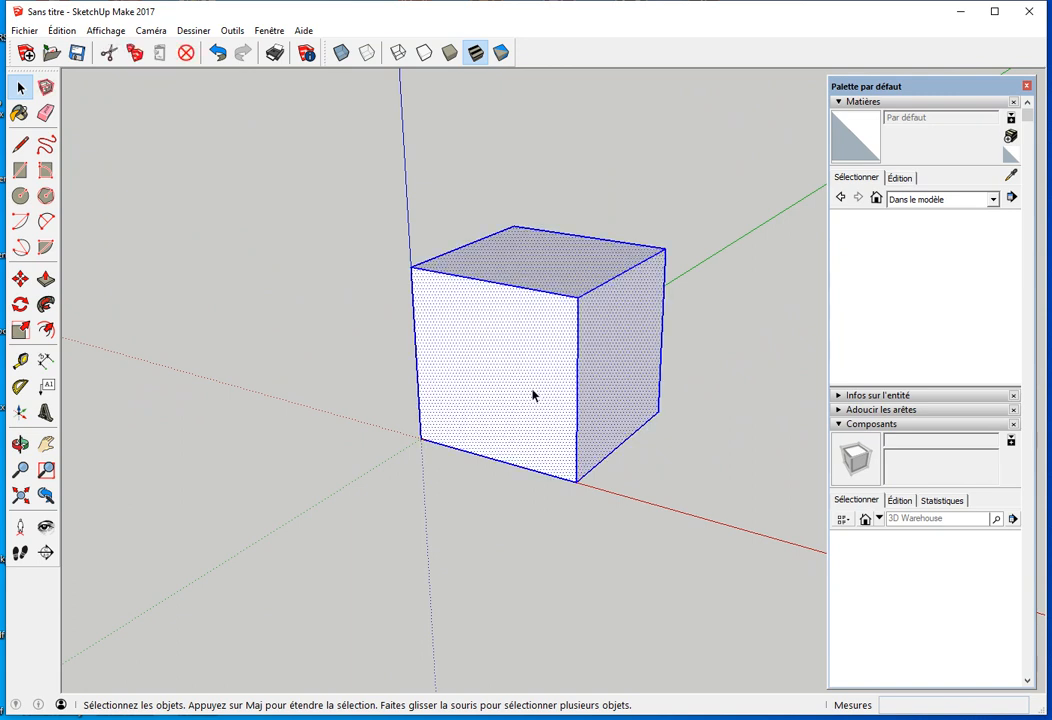
key("m")
left_click(494, 459)
left_click(418, 437)
middle_click_drag(582, 451, 335, 437)
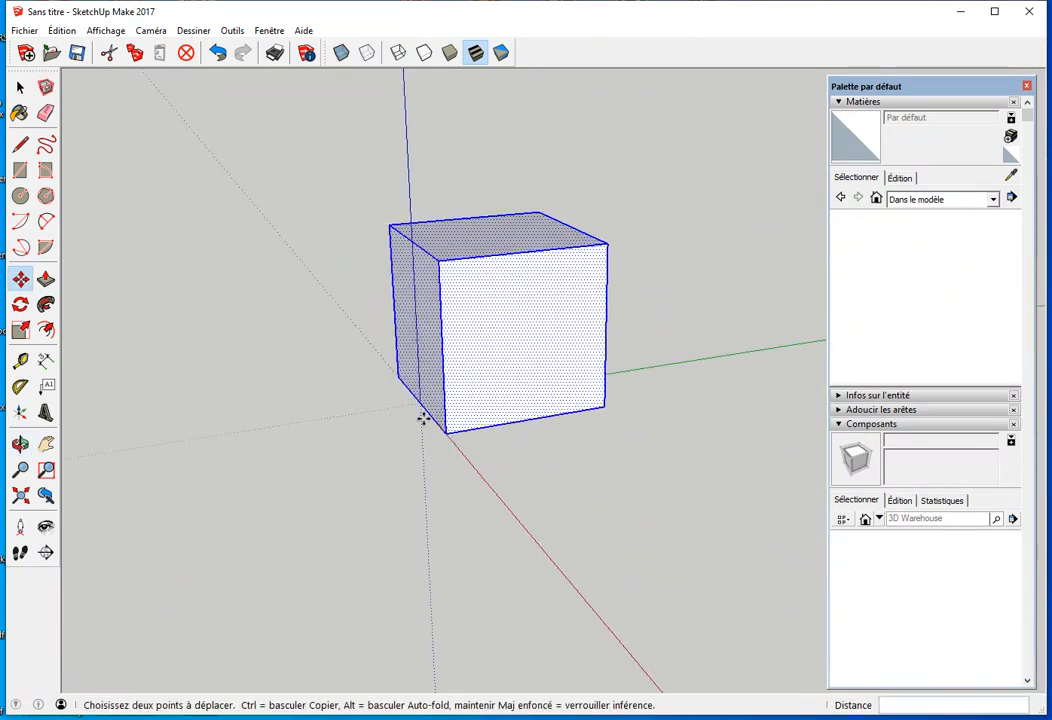
left_click(531, 418)
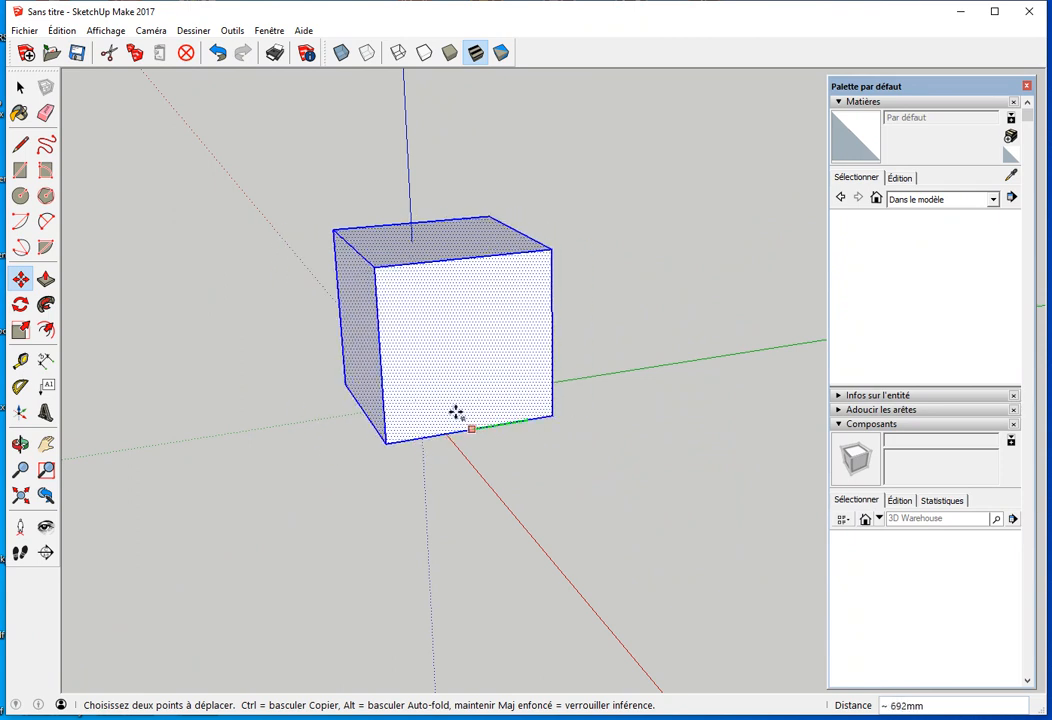
left_click(341, 52)
left_click(423, 401)
Step: Move the cube 1000 mm down along the blue axis, then turn off X-ray display and clear the selection
middle_click_drag(317, 589, 450, 406)
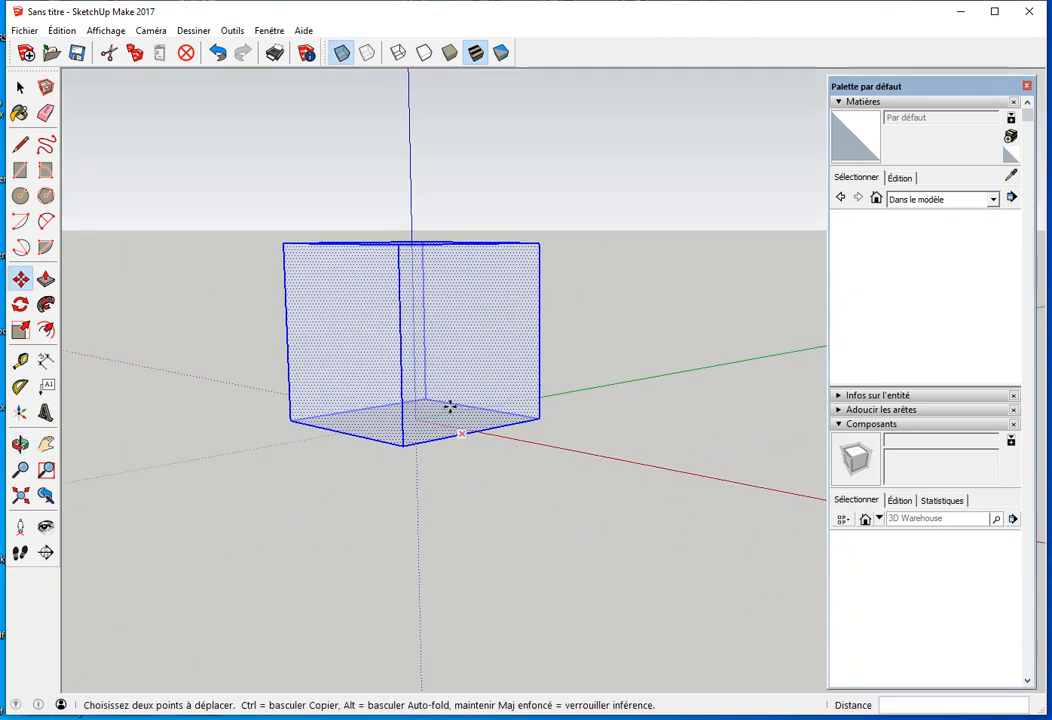
left_click(399, 348)
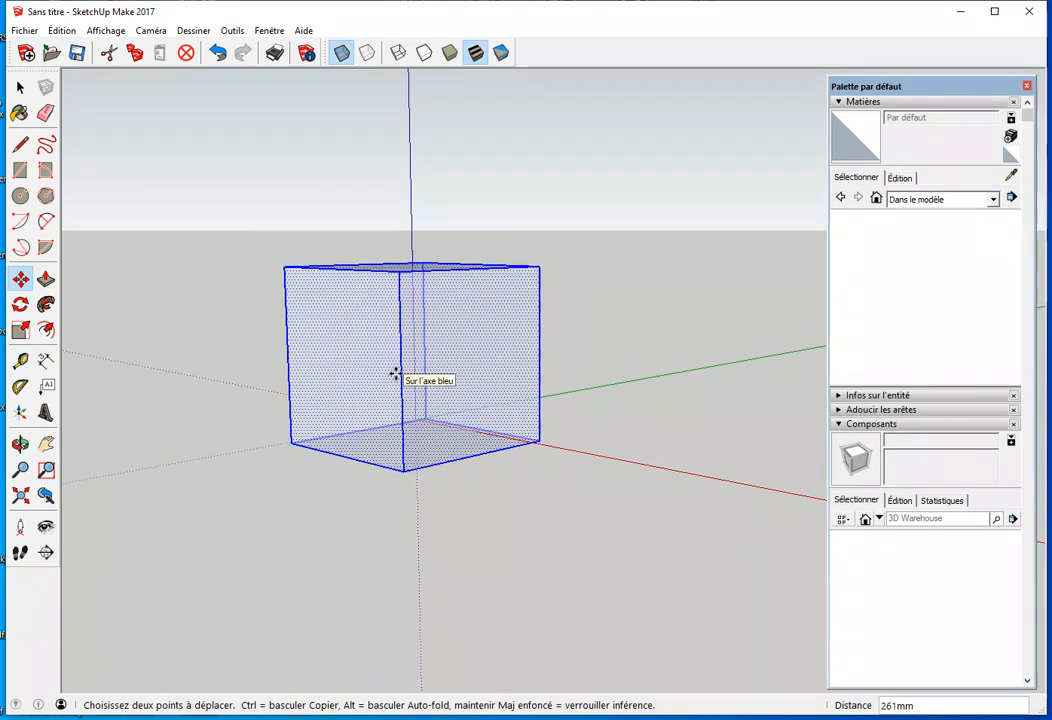
type("1000")
key("Return")
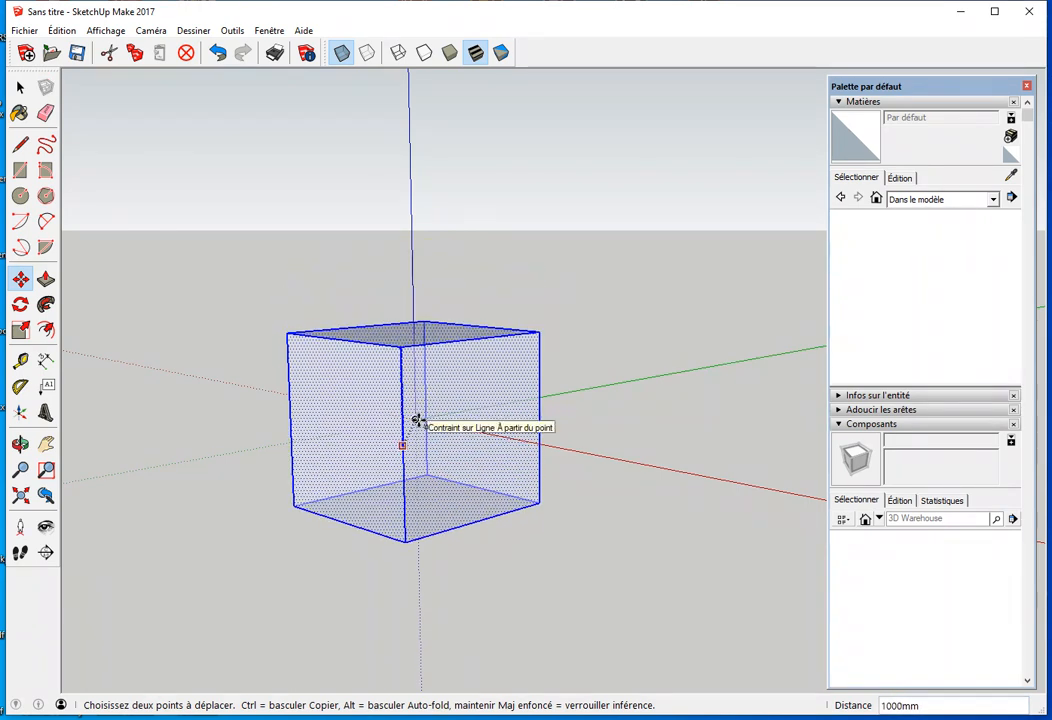
left_click(341, 53)
key("space")
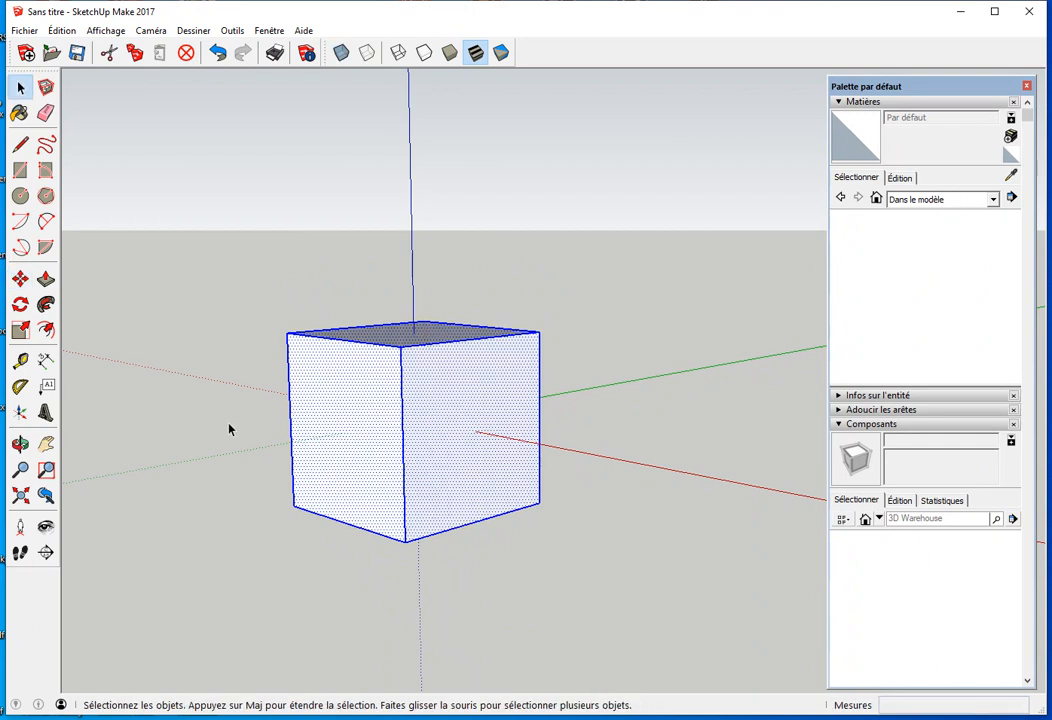
left_click(207, 453)
Step: Draw a line between two diagonally opposite corners through the cube and check its crossing with the origin in X-ray display
middle_click_drag(207, 453, 221, 483)
left_click_drag(221, 483, 672, 544)
key("space")
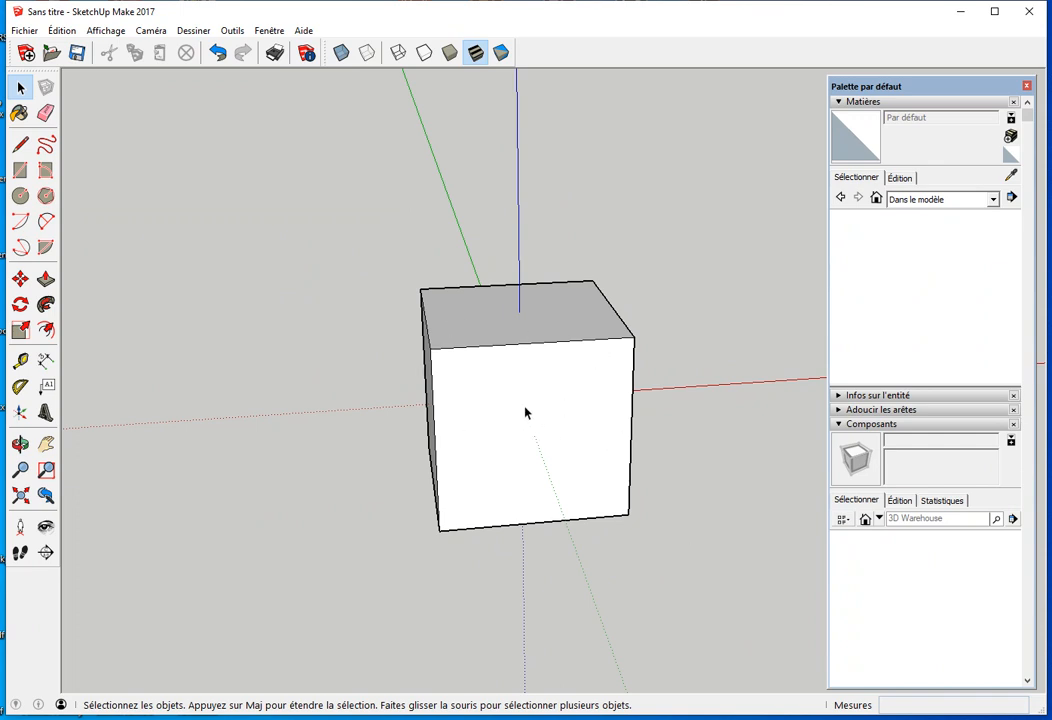
mouse_move(538, 427)
middle_mouse_down()
mouse_move(498, 418)
mouse_move(451, 366)
mouse_move(336, 394)
mouse_move(345, 385)
middle_mouse_up()
key("l")
left_click(394, 316)
left_click(632, 457)
left_click(341, 52)
key("space")
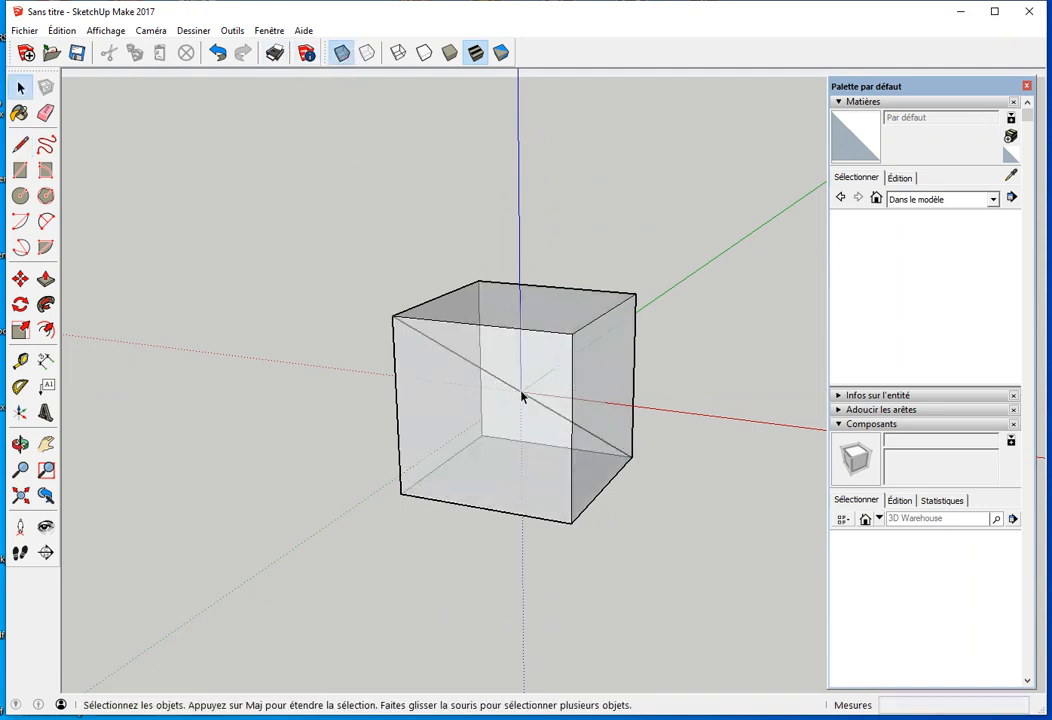
Step: Delete the diagonal line inside the cube and turn off X-ray display
left_click(459, 356)
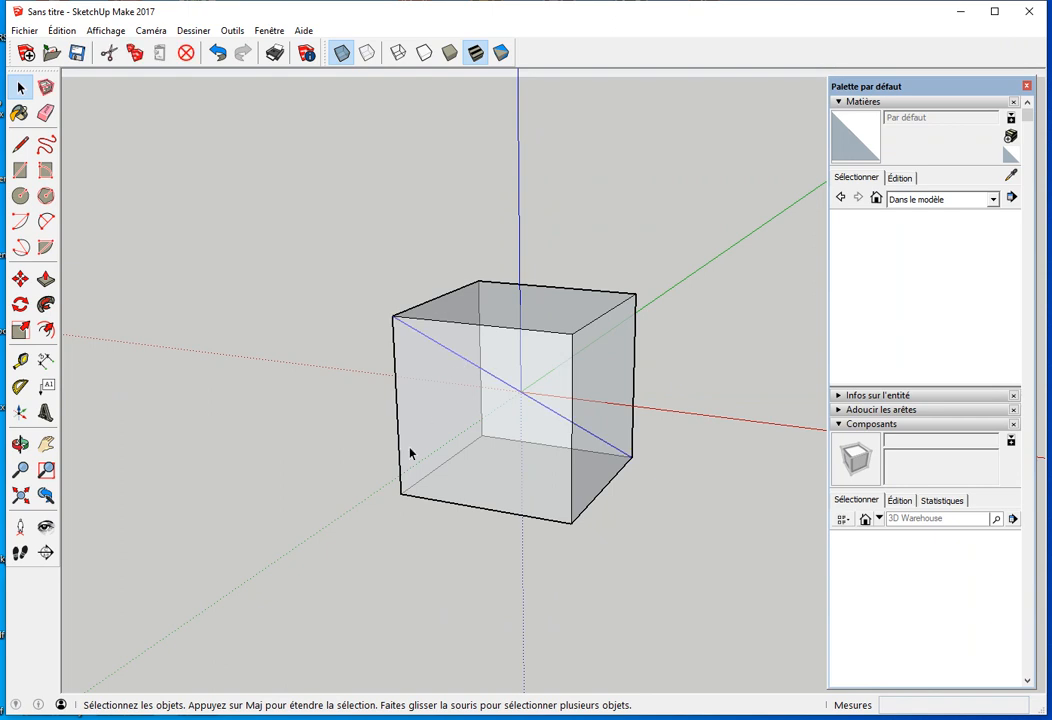
key("Delete")
middle_click_drag(345, 397, 369, 394)
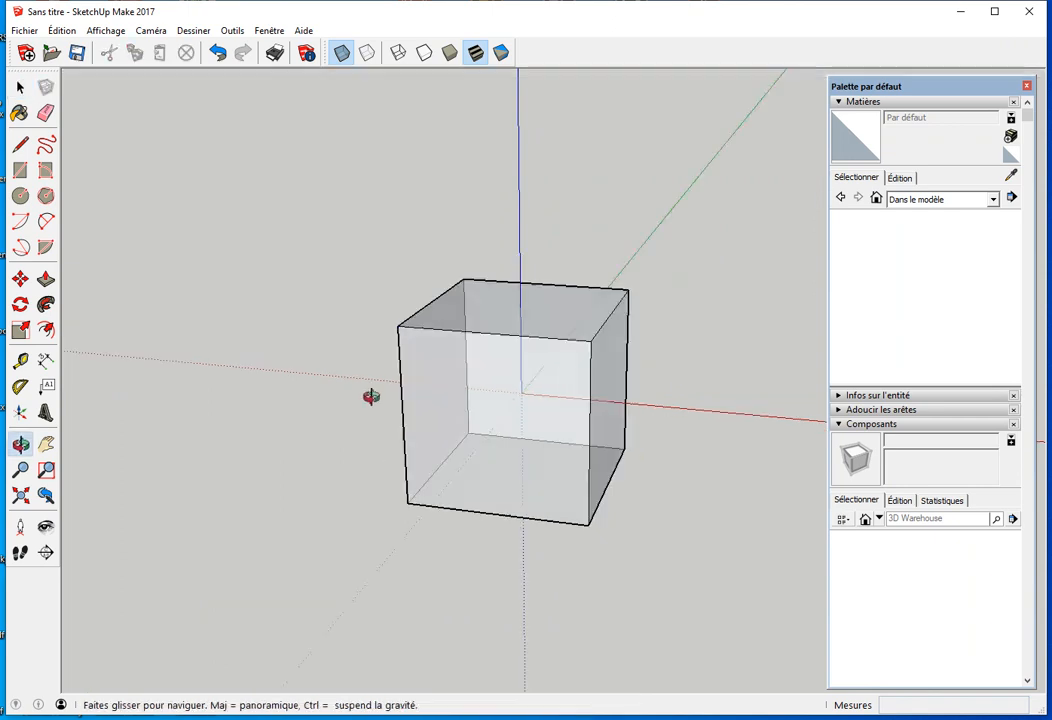
left_click(341, 52)
Step: Draw a horizontal circle of about 282 mm radius beside the cube and a vertical circle of about 816 mm radius on the same centre
middle_click_drag(238, 496, 465, 474)
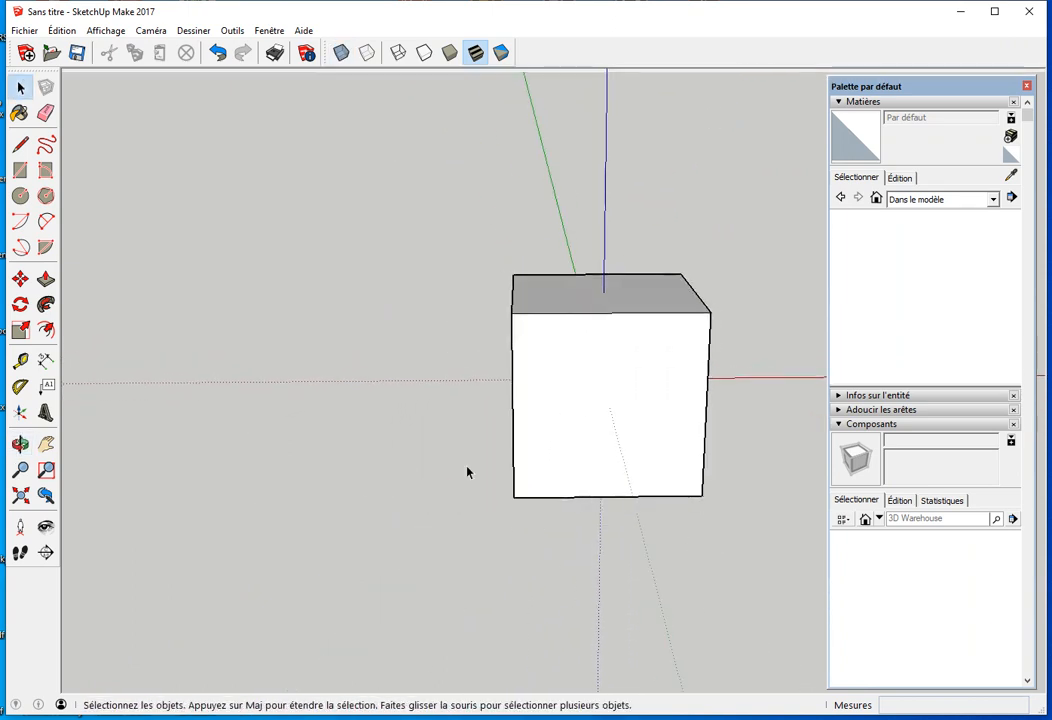
key("c")
left_click(271, 421)
left_click(302, 418)
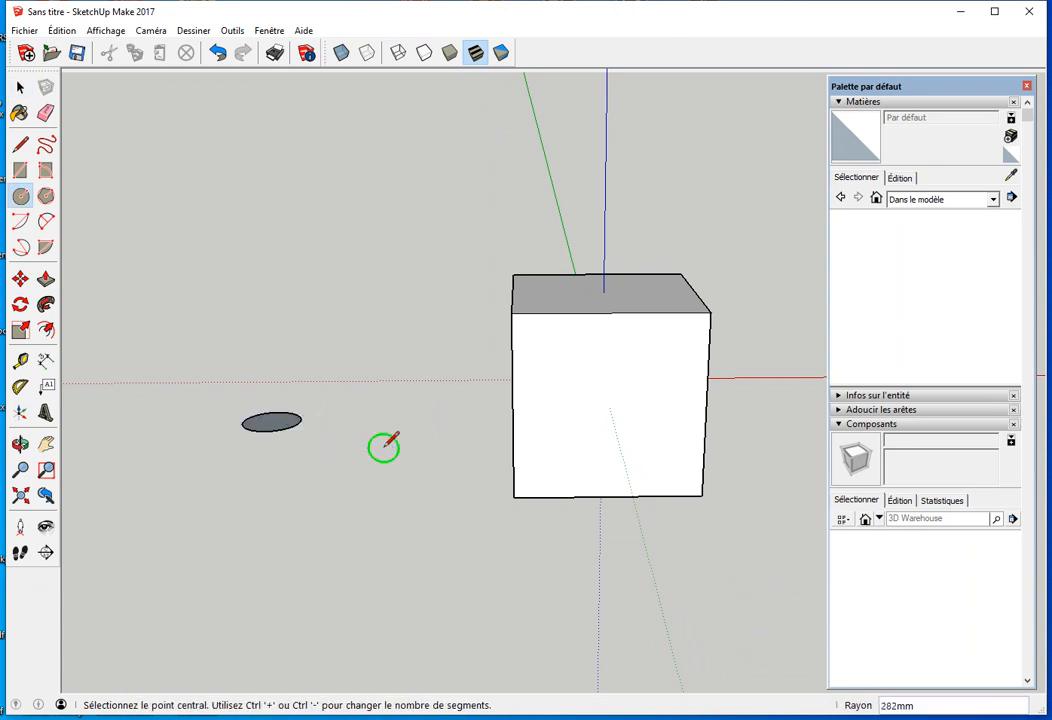
left_click(271, 421)
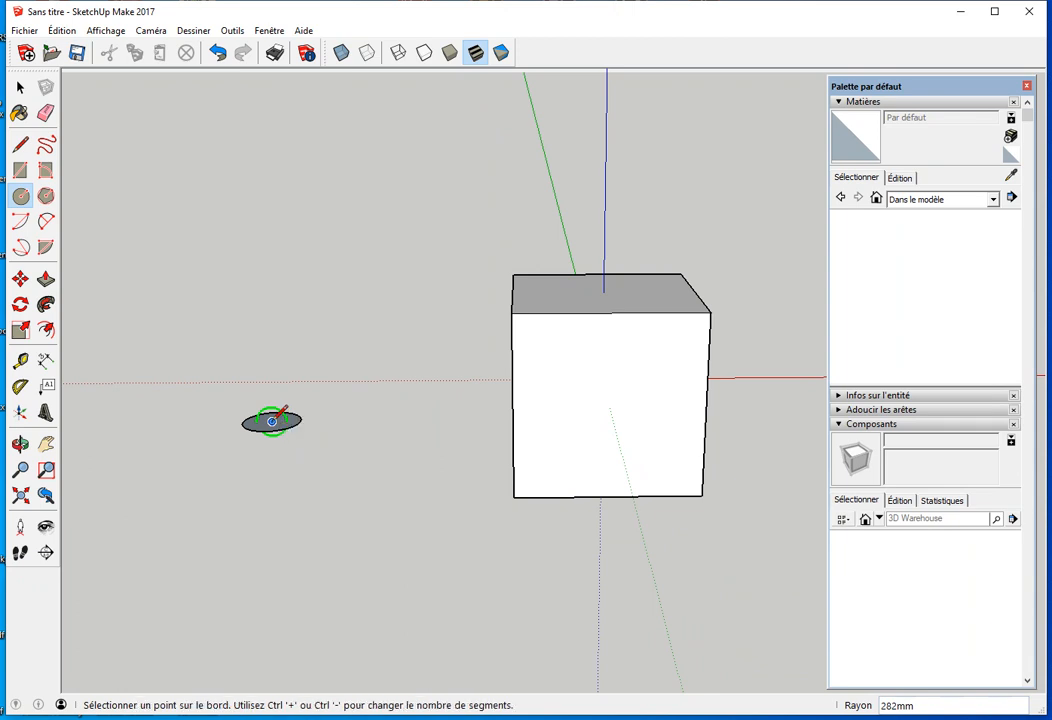
left_click(354, 420)
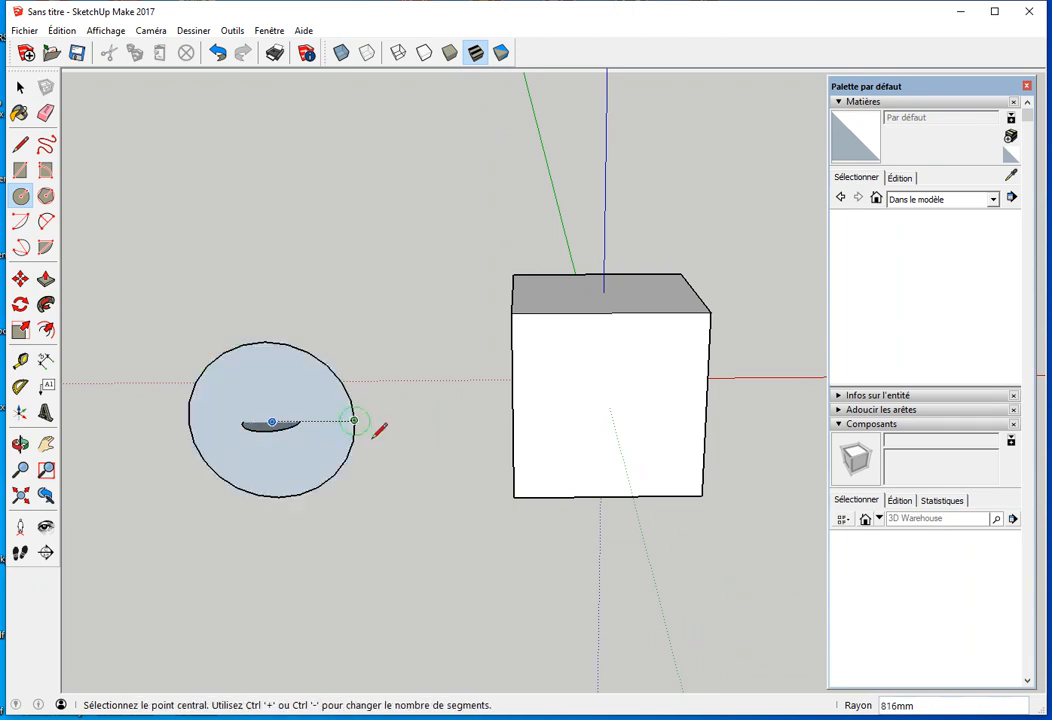
key("space")
Step: Sweep the large vertical circle around the small horizontal circle with Follow Me to form a sphere
middle_click_drag(397, 477, 283, 438)
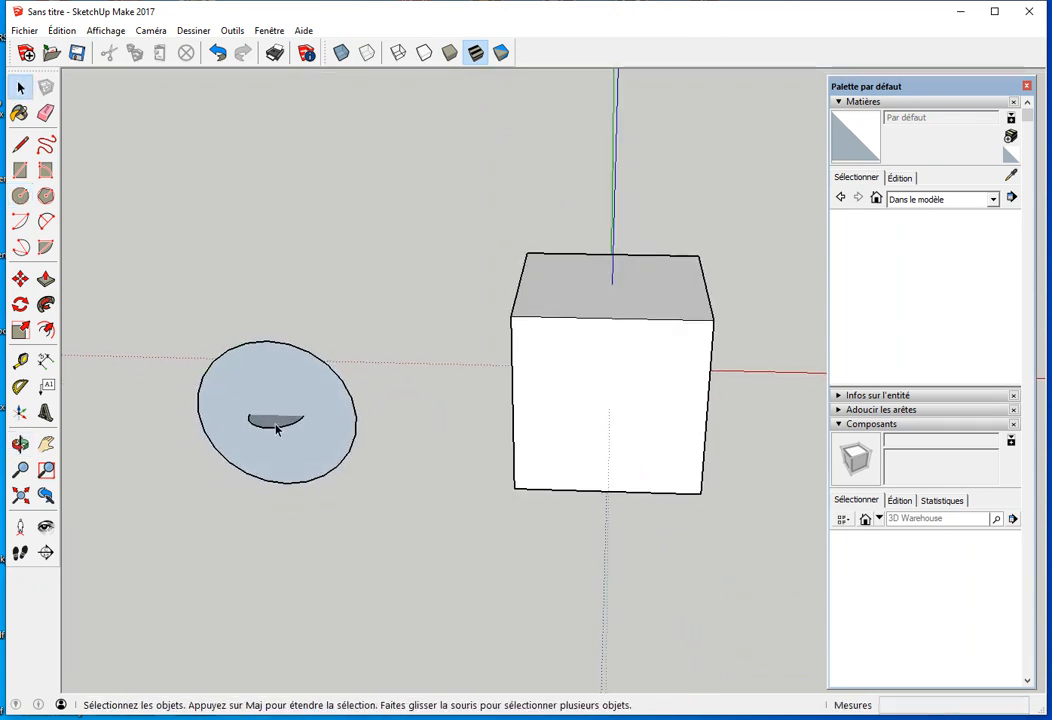
left_click(277, 426)
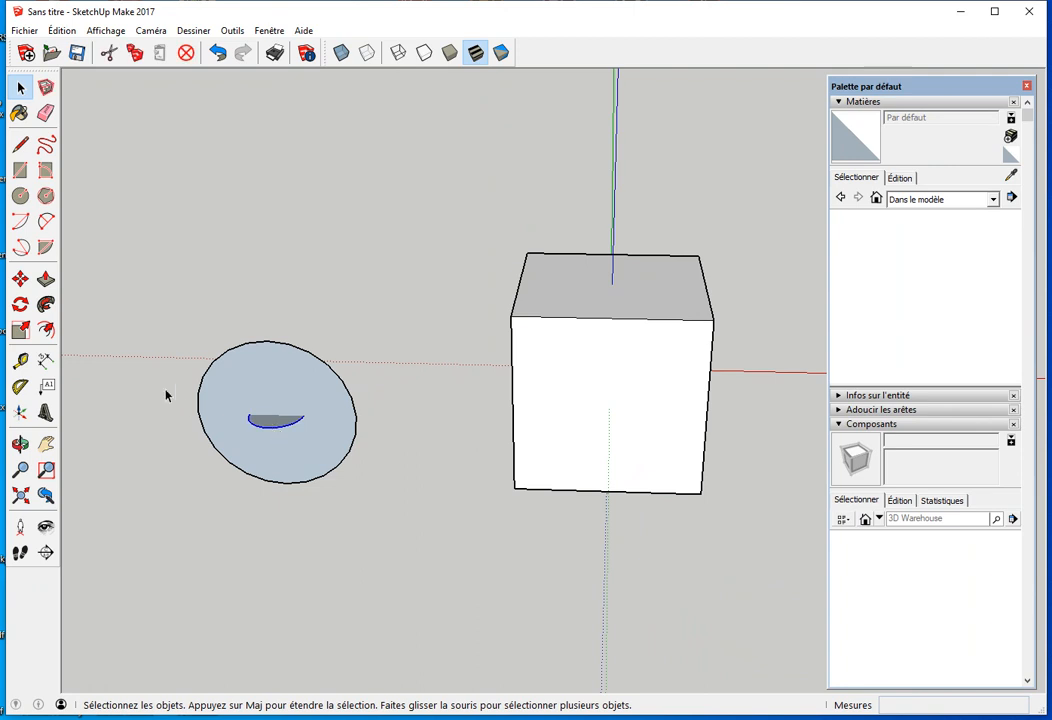
left_click(46, 304)
left_click(285, 377)
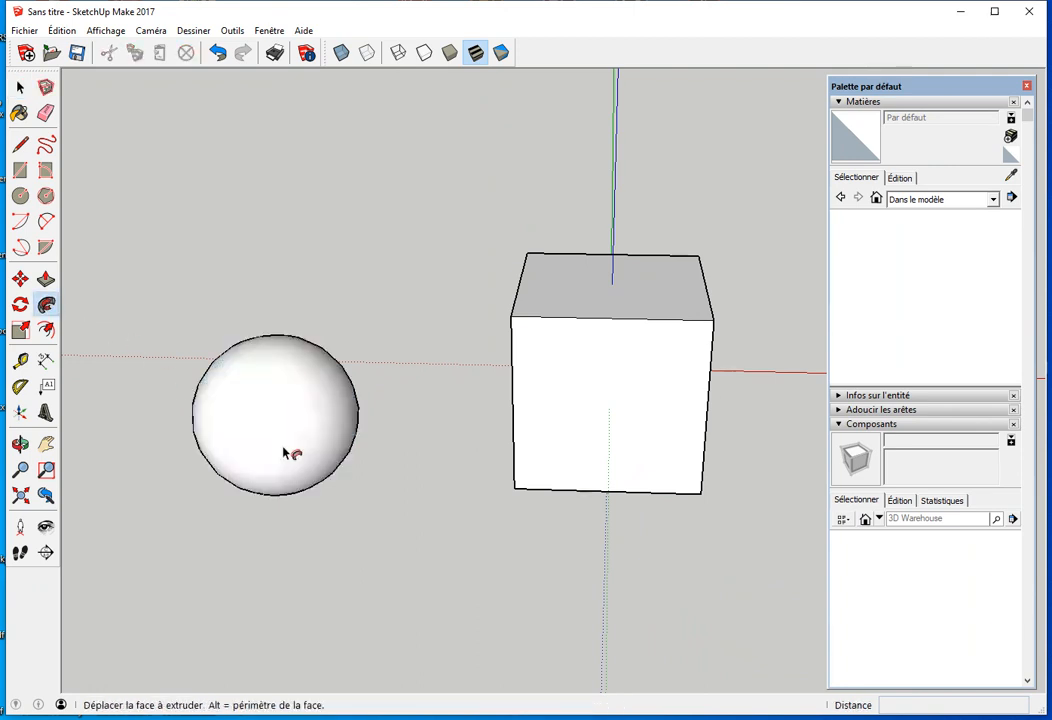
Step: Examine the inside of the sphere and the cube in X-ray display
mouse_move(286, 535)
middle_mouse_down()
mouse_move(345, 451)
mouse_move(371, 491)
middle_mouse_up()
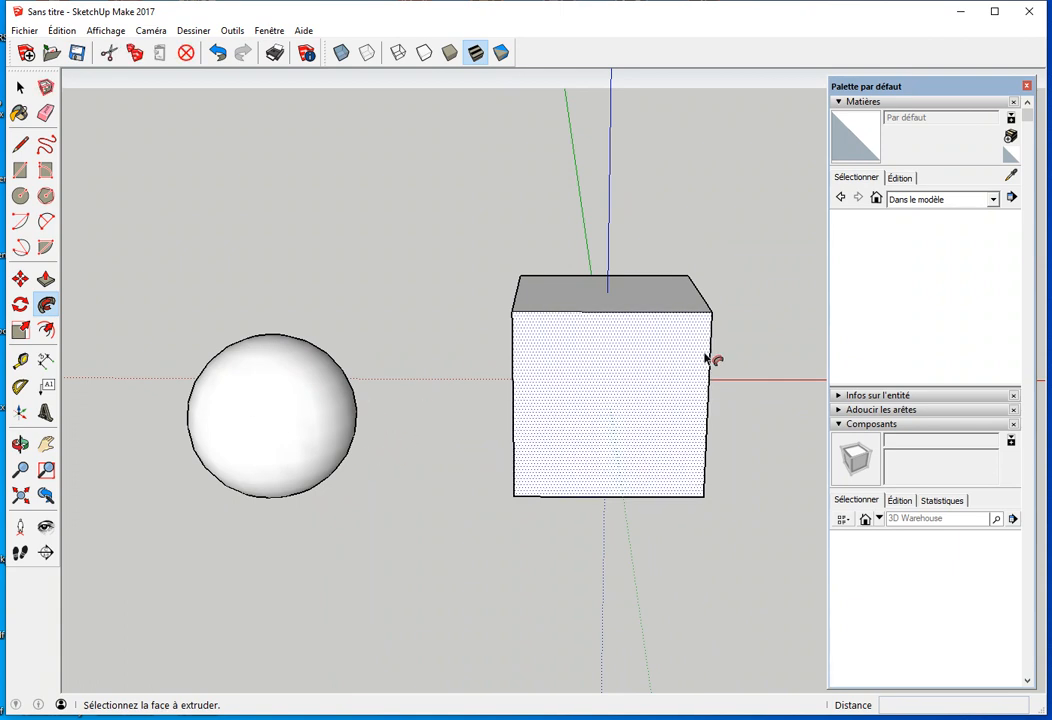
key("space")
mouse_move(170, 305)
left_mouse_down()
mouse_move(297, 449)
mouse_move(403, 544)
left_mouse_up()
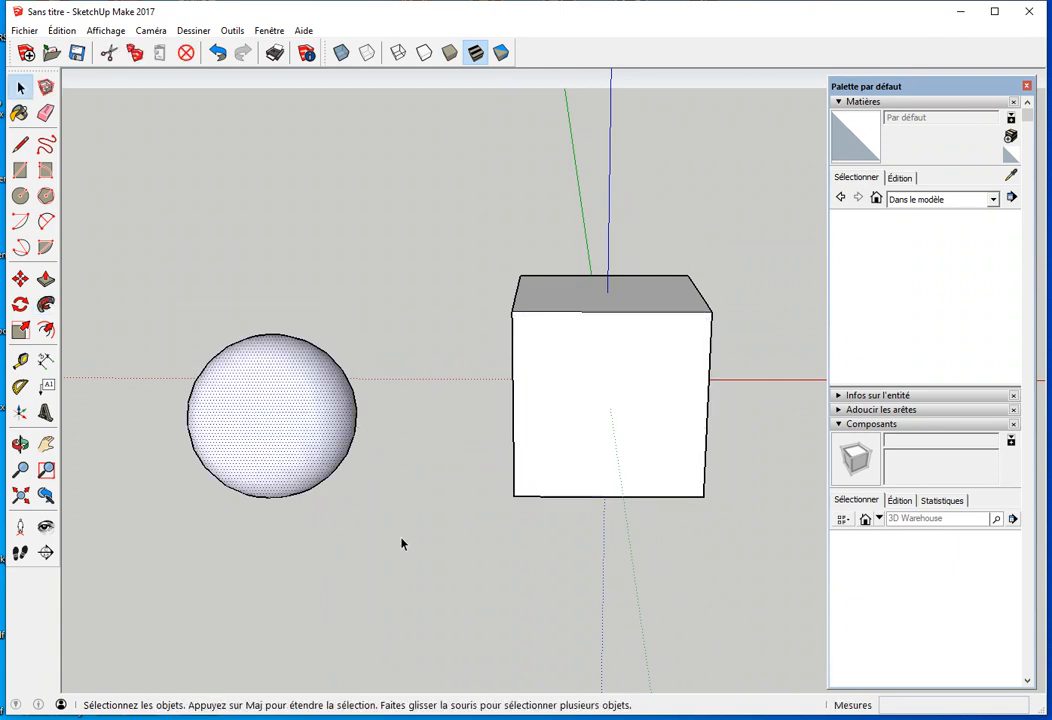
left_click(421, 345)
left_click(341, 53)
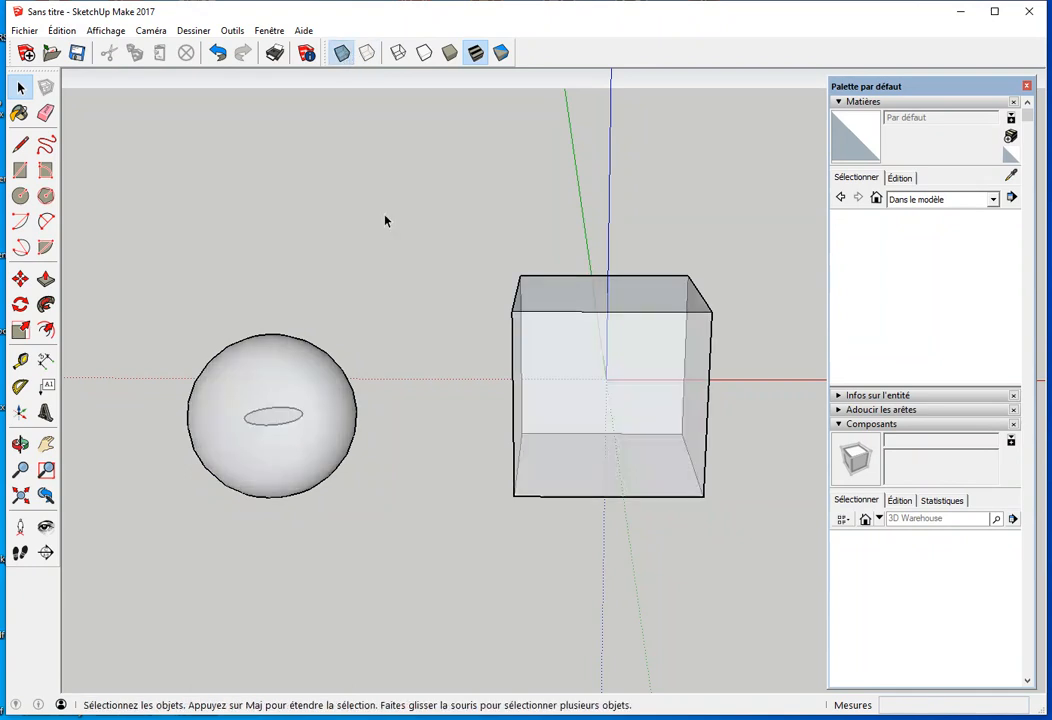
middle_click_drag(422, 291, 390, 392)
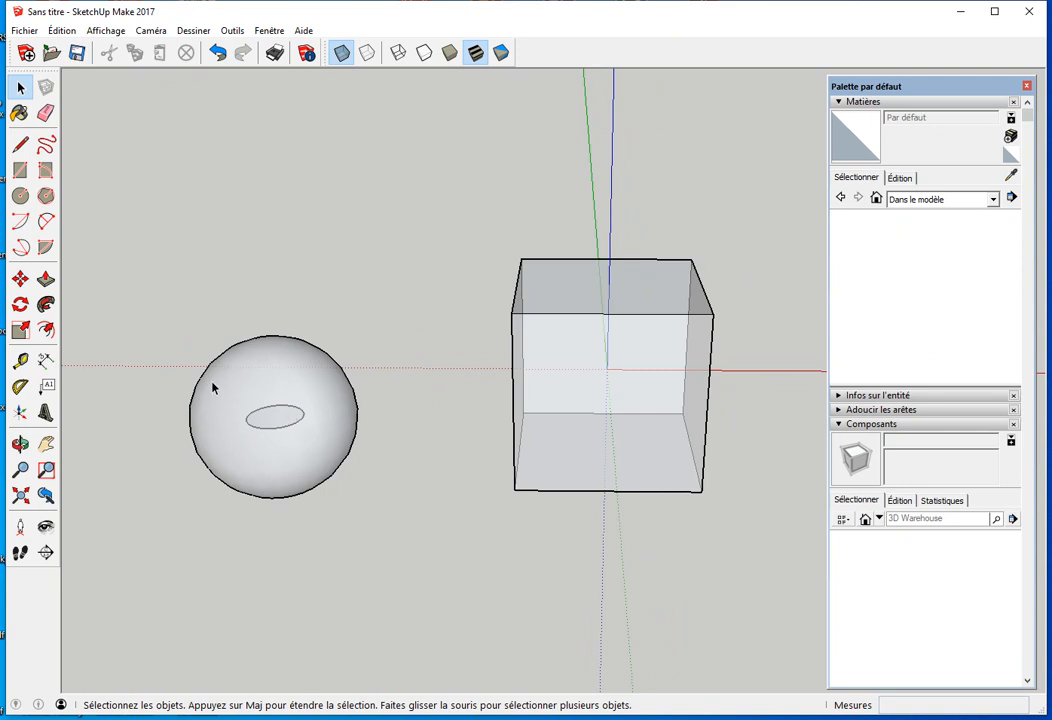
left_click(341, 53)
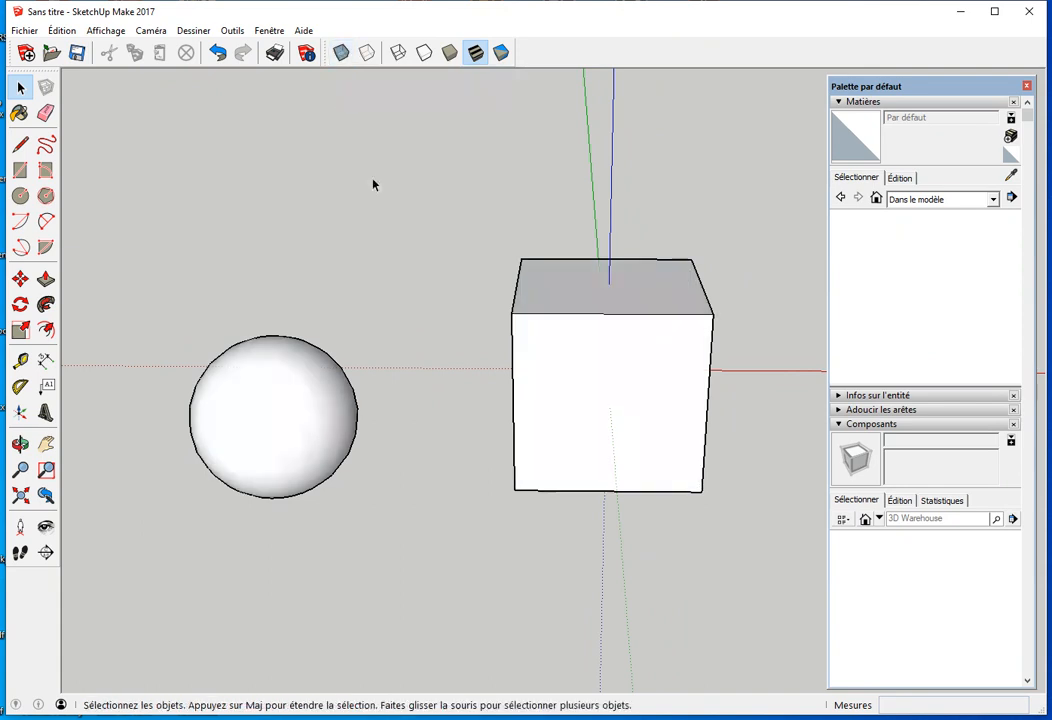
Step: Group the sphere's connected faces and edges without the path circle inside it
left_click(269, 420)
right_click(269, 420)
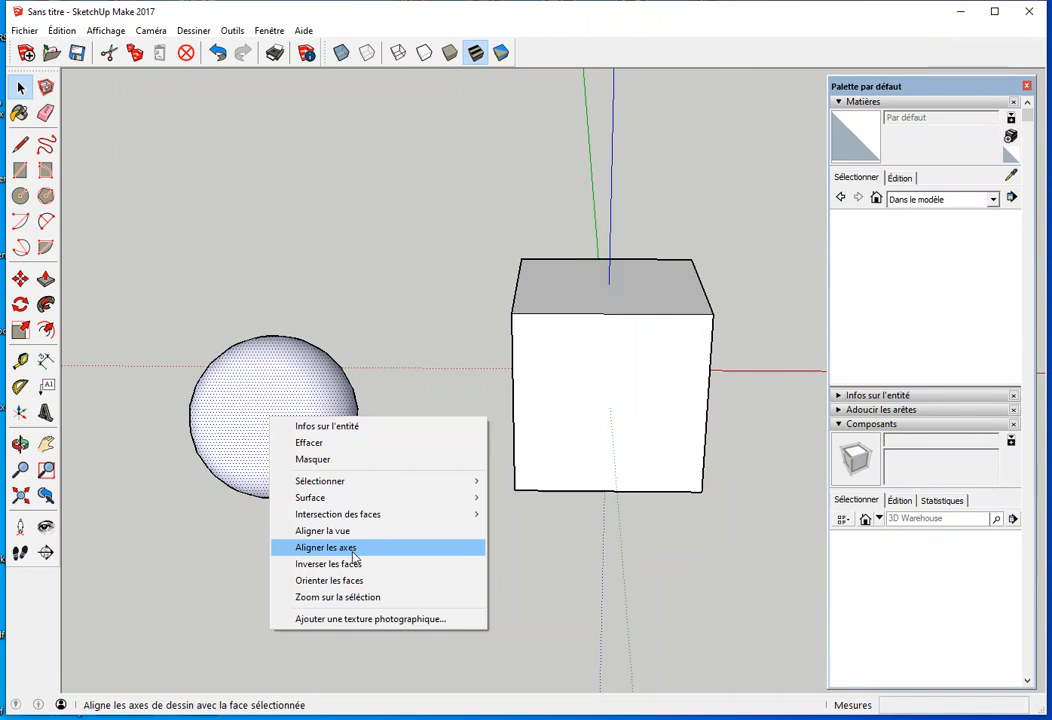
triple_click(277, 379)
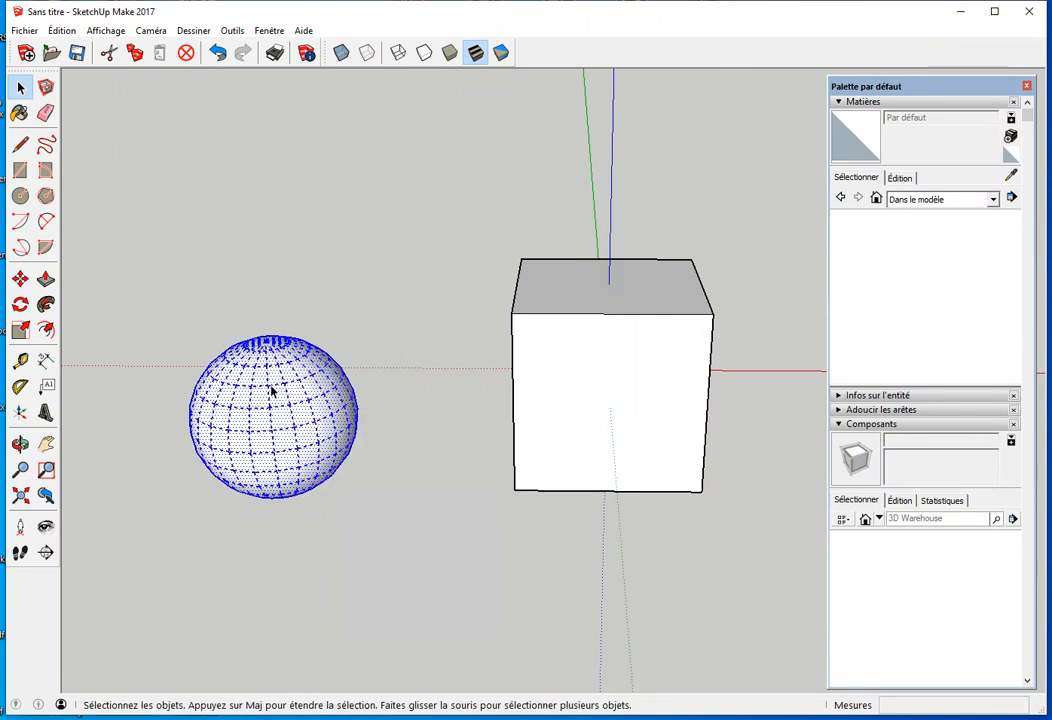
right_click(271, 398)
left_click(345, 529)
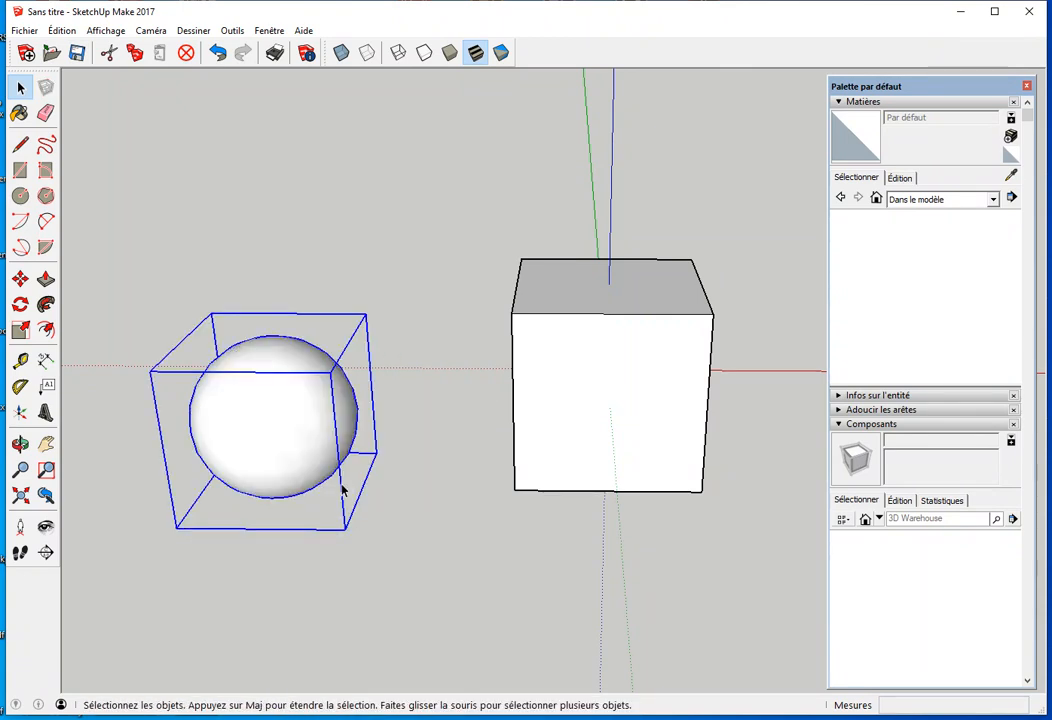
Step: Move the sphere group toward the cube and back to its place, then explode the group
key("m")
left_click(275, 429)
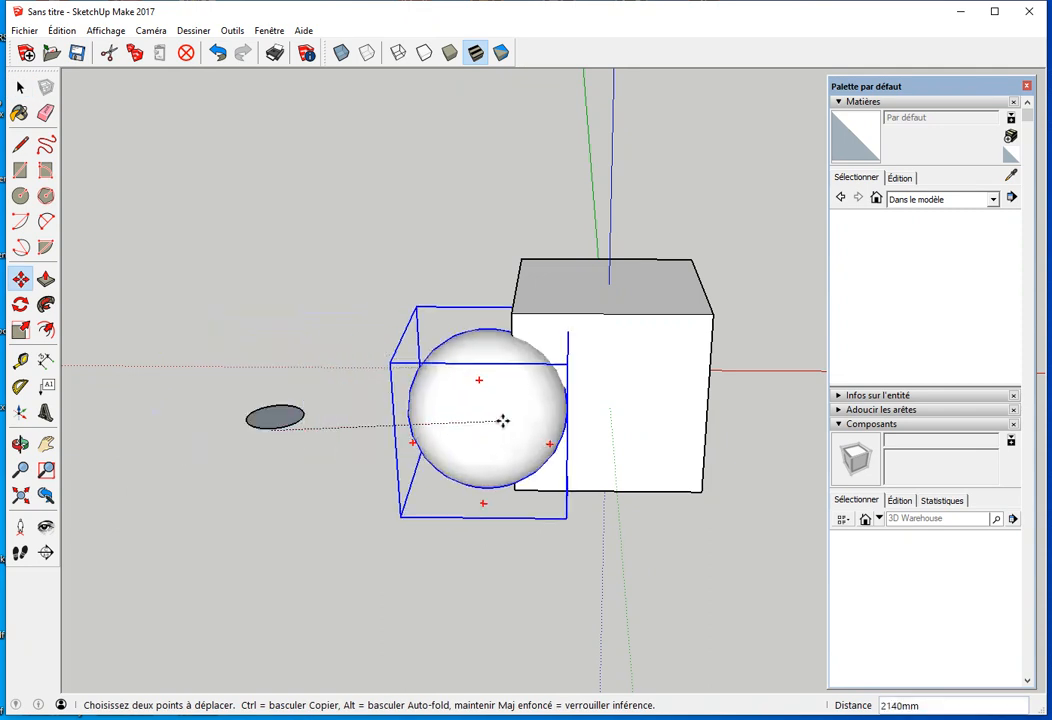
left_click(287, 428)
key("space")
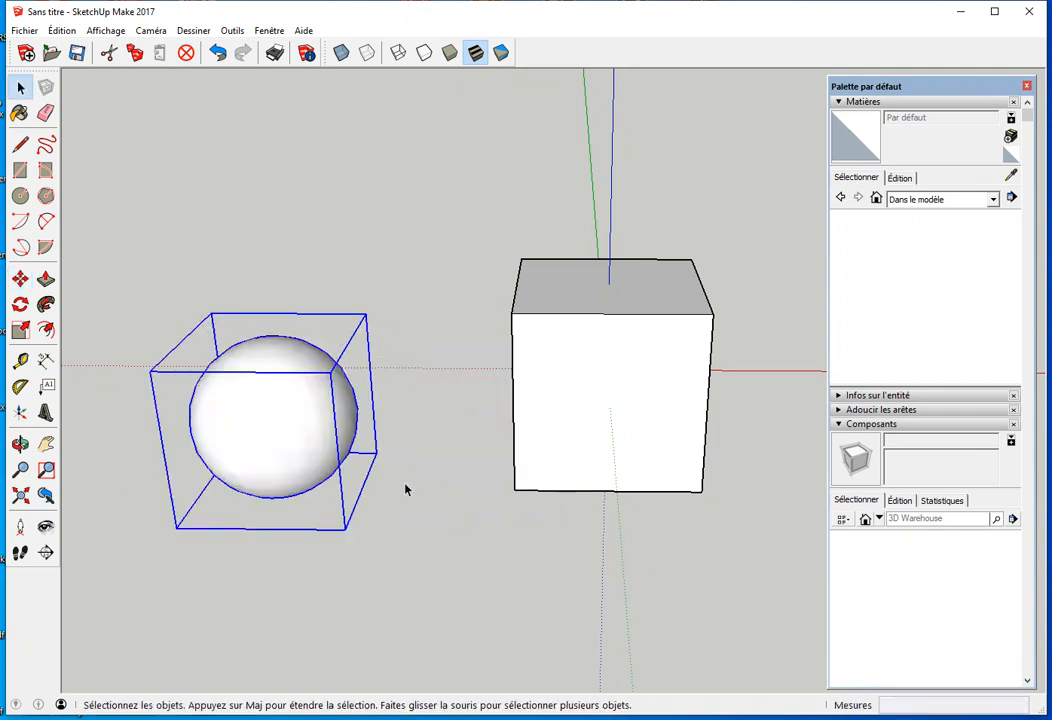
right_click(273, 428)
left_click(312, 513)
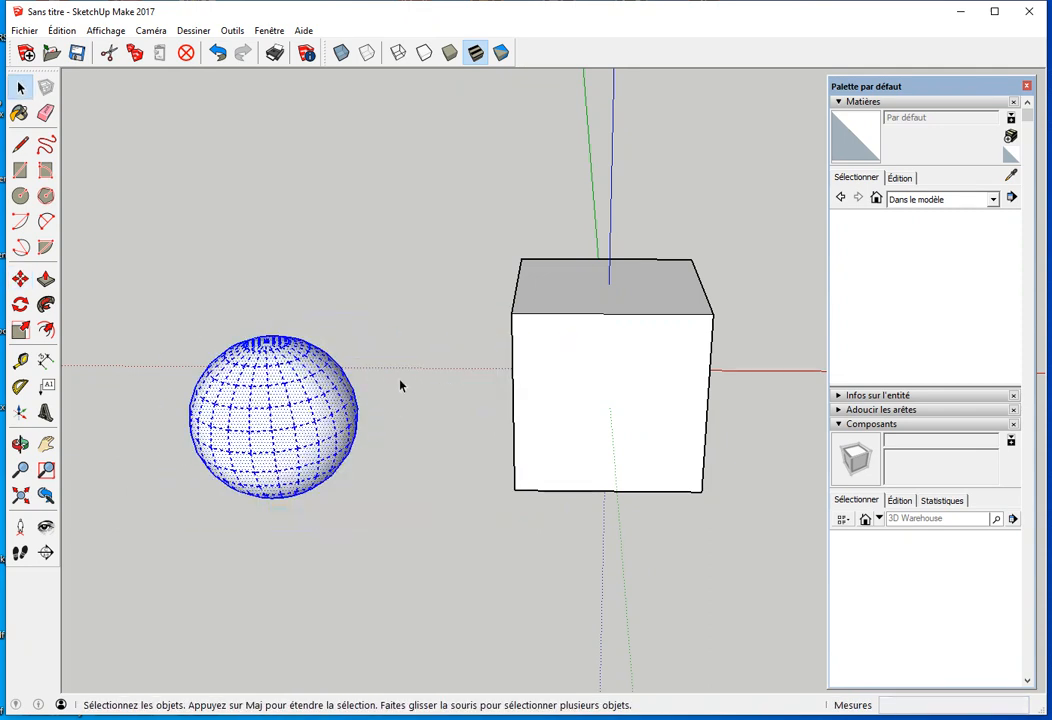
Step: Select the sphere together with the small circle inside it, check the selection in X-ray display, and group them
left_click(390, 416)
left_click_drag(132, 291, 366, 518)
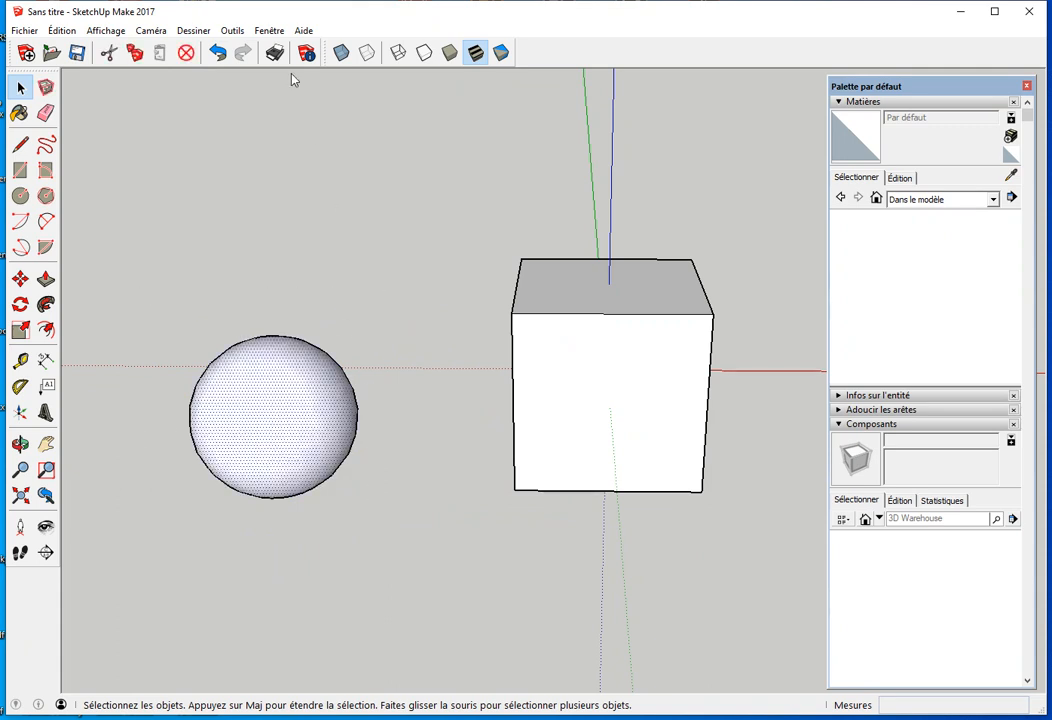
left_click(342, 55)
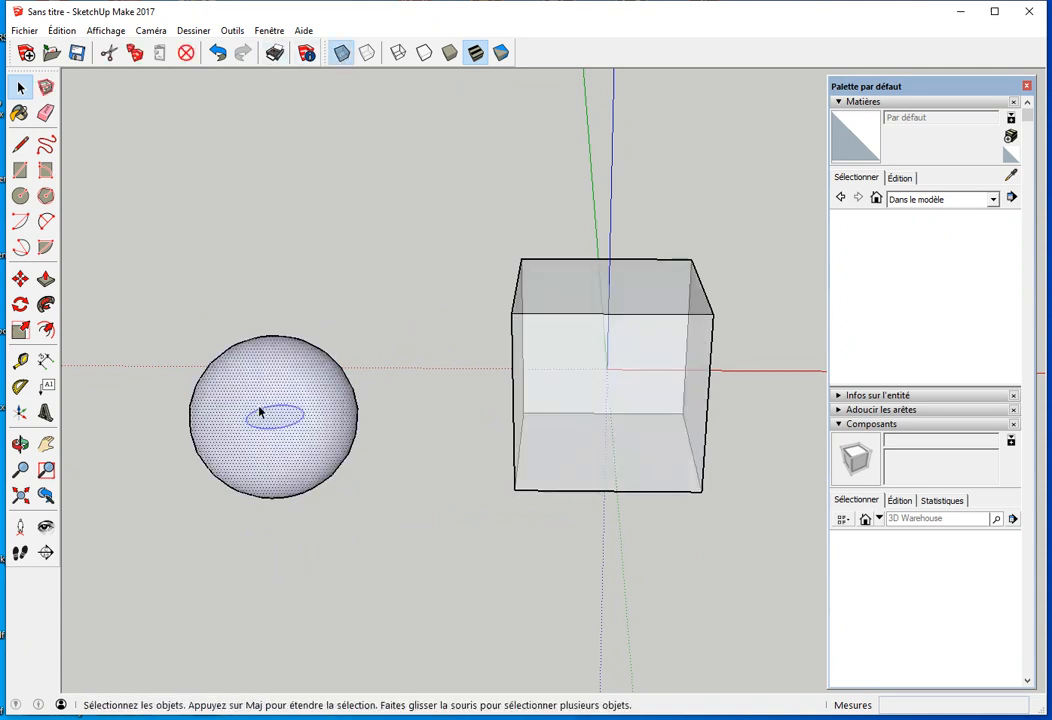
left_click(342, 53)
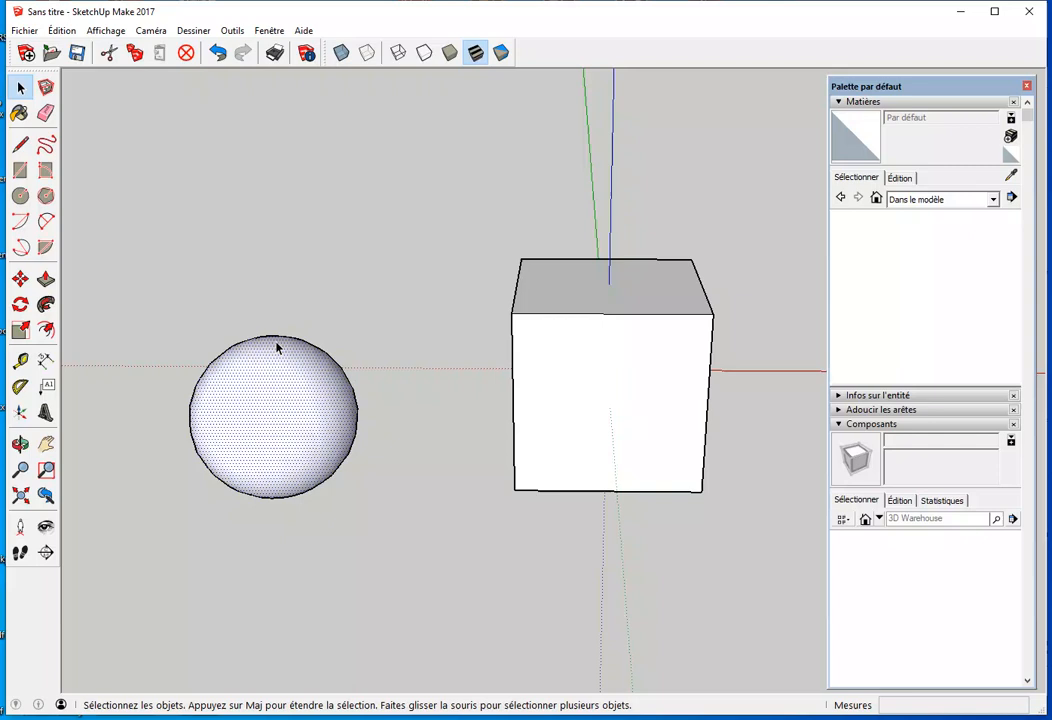
right_click(276, 400)
left_click(324, 521)
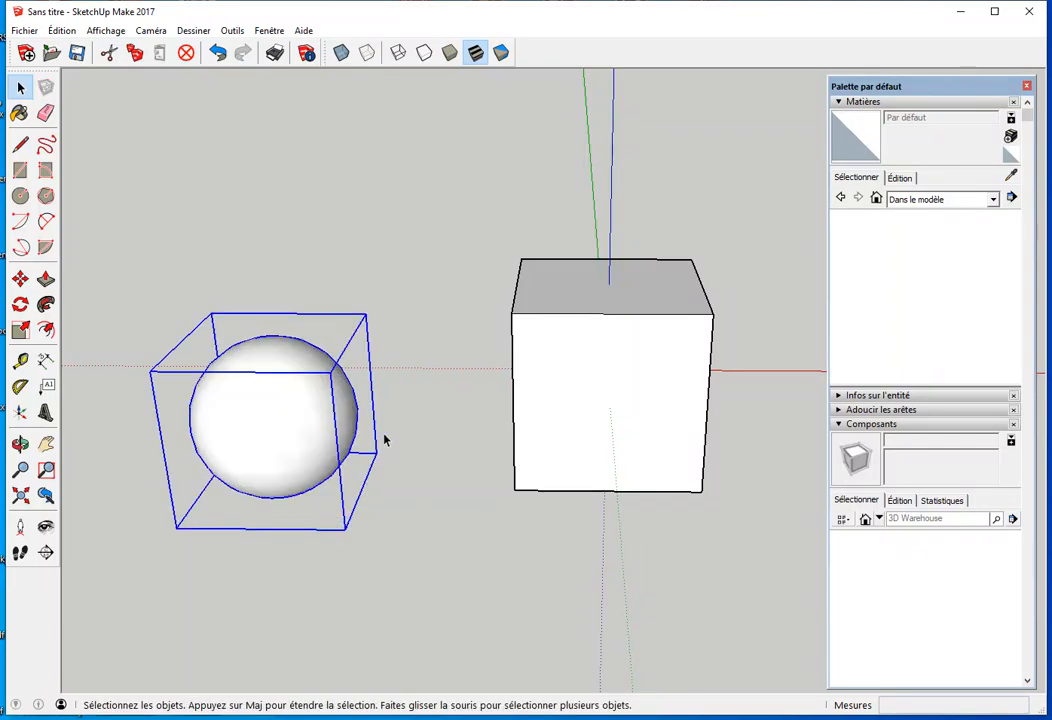
Step: Try moving the sphere group freely by a point picked on its surface
key("m")
left_click(272, 432)
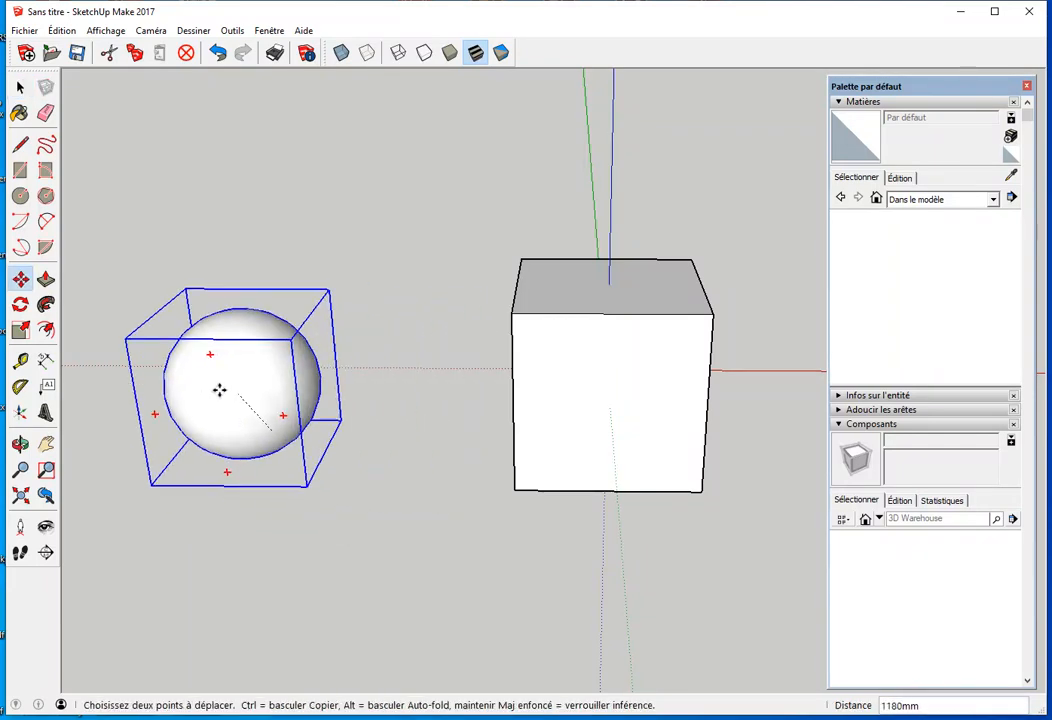
left_click(318, 402)
key("space")
Step: In X-ray display, move the sphere group by the centre of its inner circle to the origin at the cube's centre
scroll(286, 432, "up", 3)
left_click(341, 52)
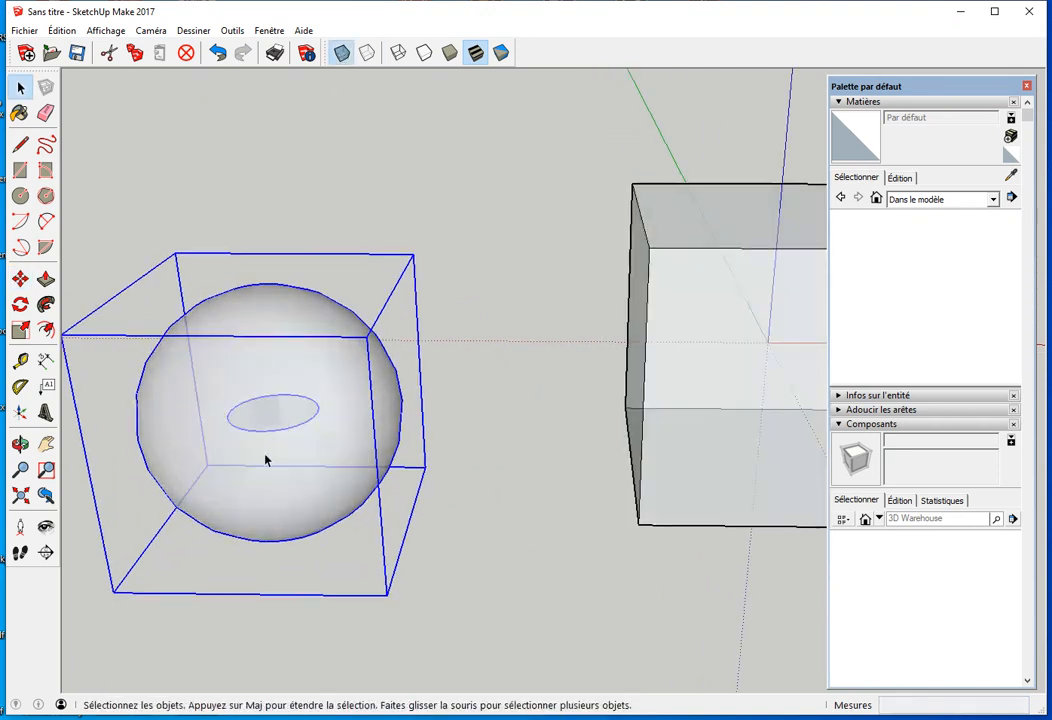
scroll(265, 438, "up", 2)
key("m")
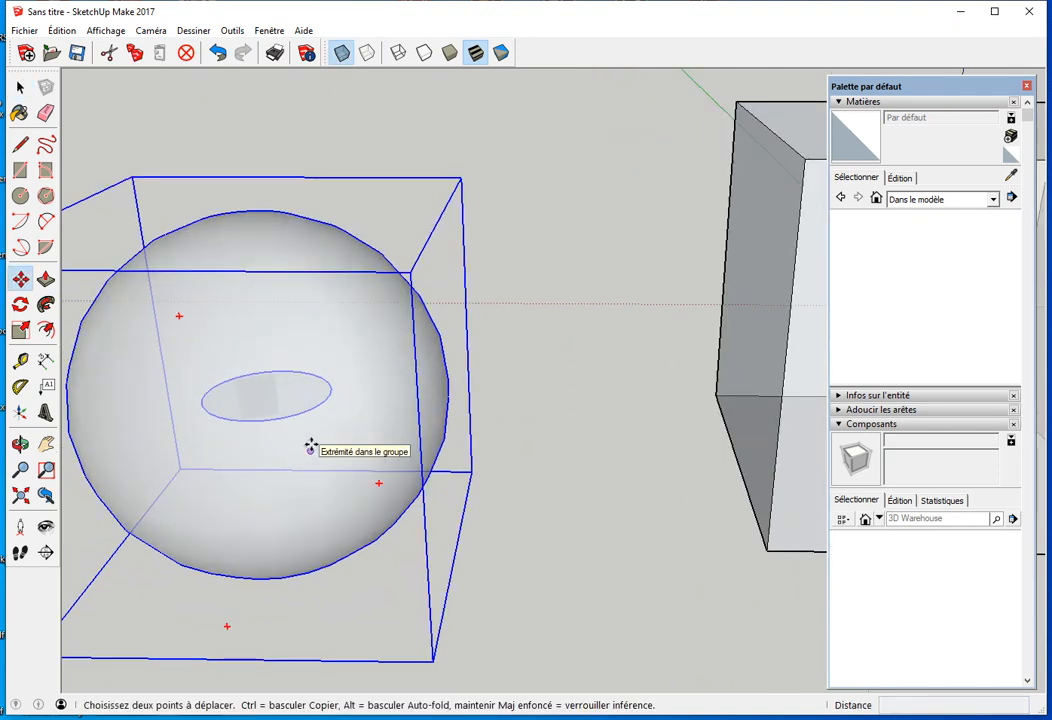
scroll(310, 436, "up", 1)
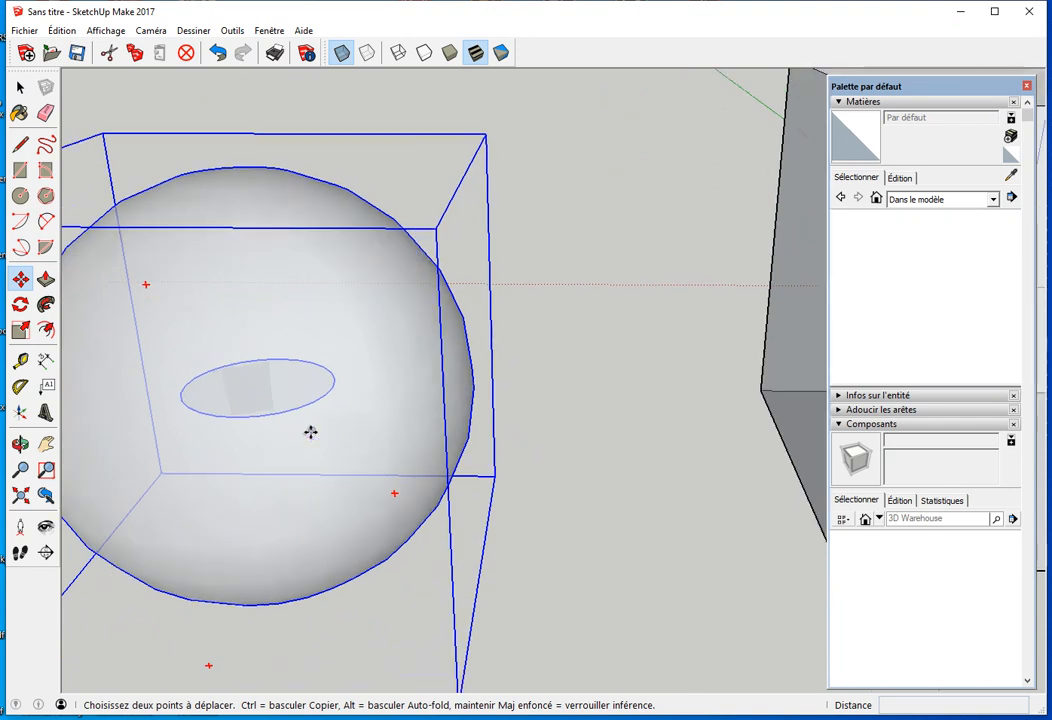
left_click(260, 388)
scroll(263, 389, "down", 5)
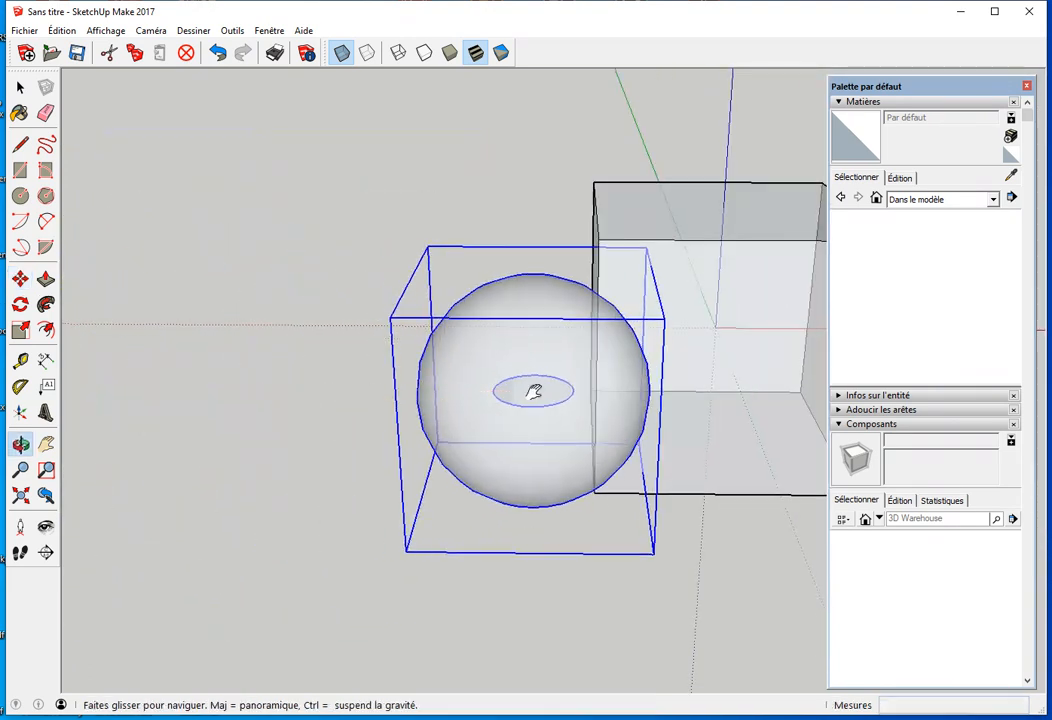
middle_click_drag(534, 390, 207, 406, "shift")
left_click(460, 349)
Step: Scale the sphere group up uniformly about its centre until it protrudes from the cube, and inspect its outline without X-ray display
middle_click_drag(347, 237, 423, 331)
left_click(20, 330)
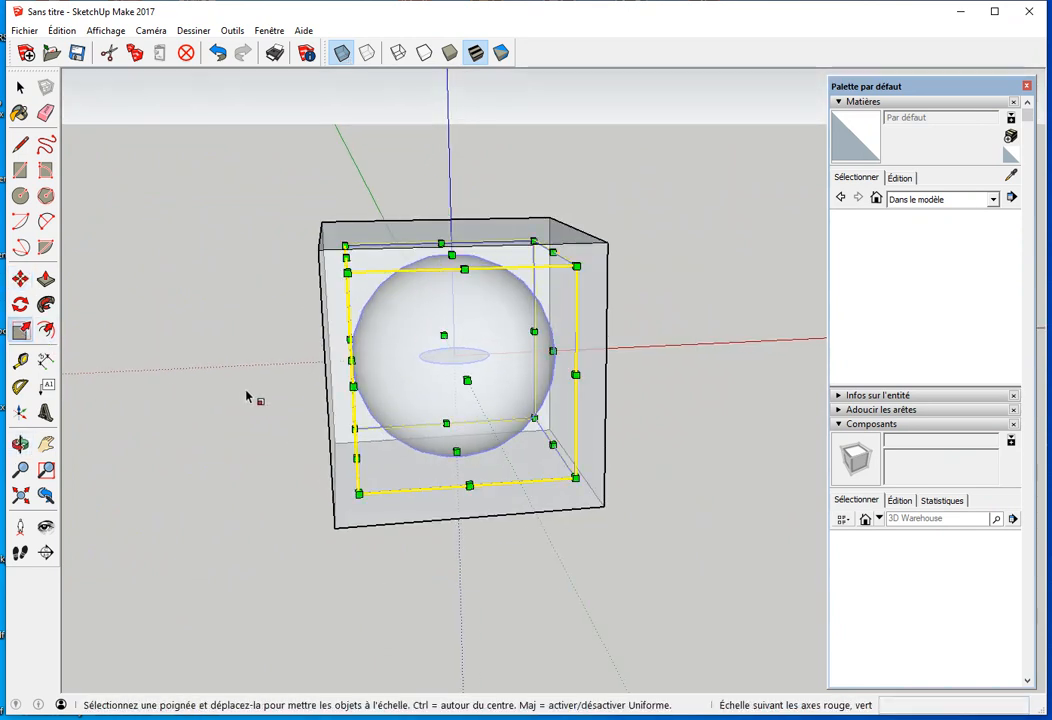
middle_click_drag(387, 418, 451, 446)
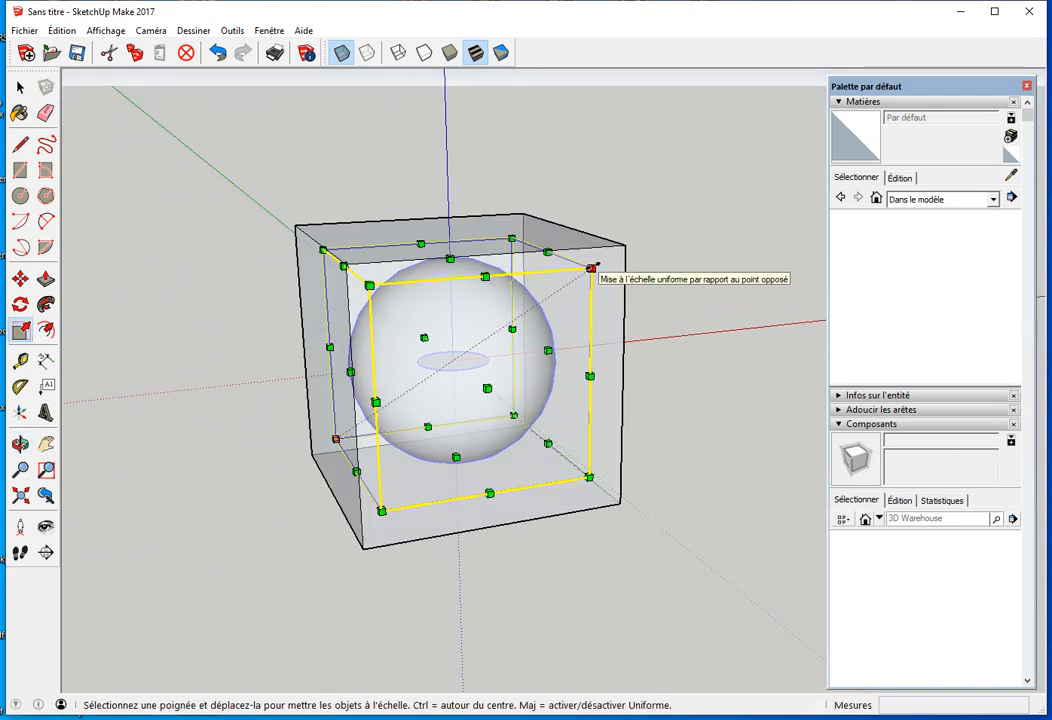
left_click_drag(591, 268, 717, 185, "ctrl")
left_click(341, 52)
mouse_move(693, 458)
middle_mouse_down()
mouse_move(562, 442)
mouse_move(634, 434)
middle_mouse_up()
scroll(606, 340, "up", 5)
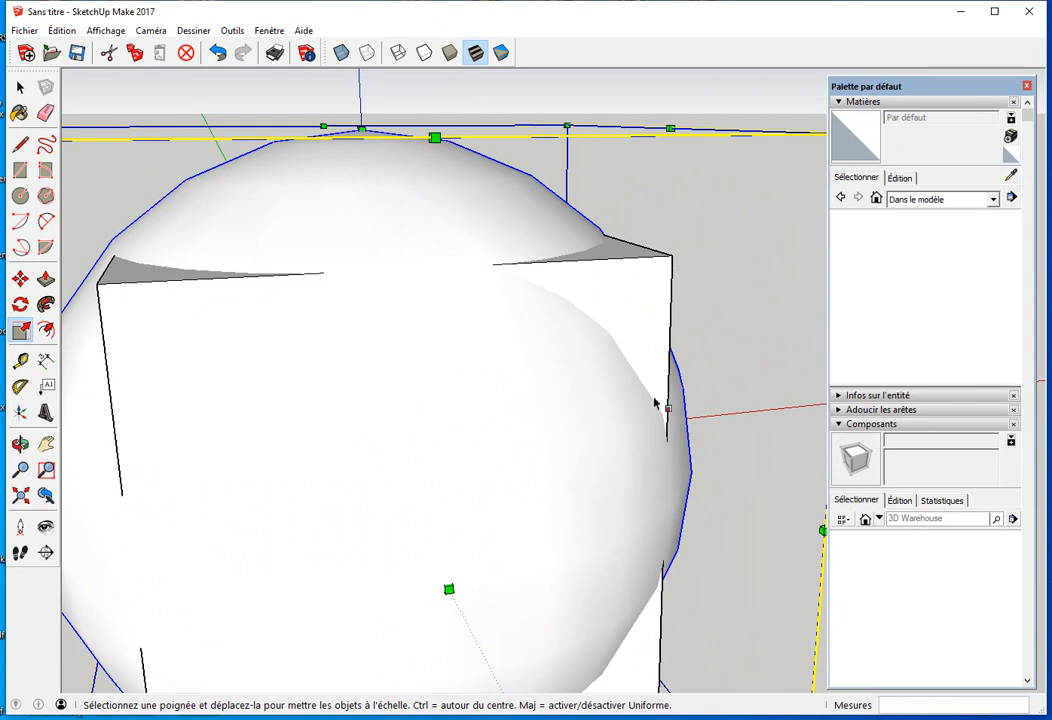
scroll(517, 425, "down", 5)
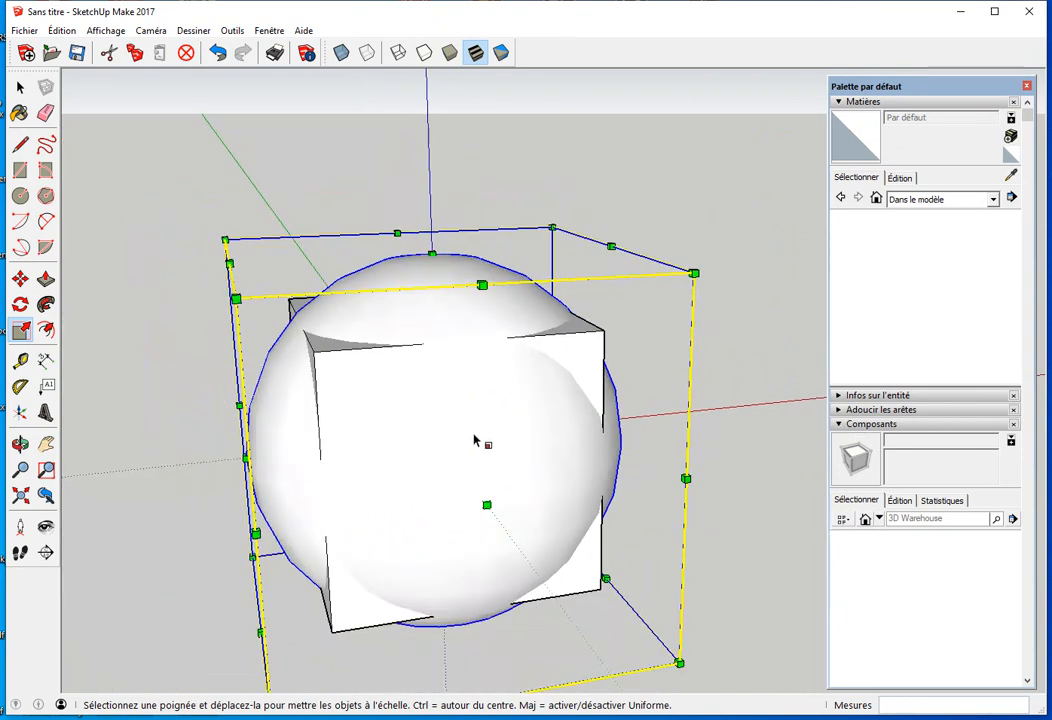
scroll(475, 445, "down", 2)
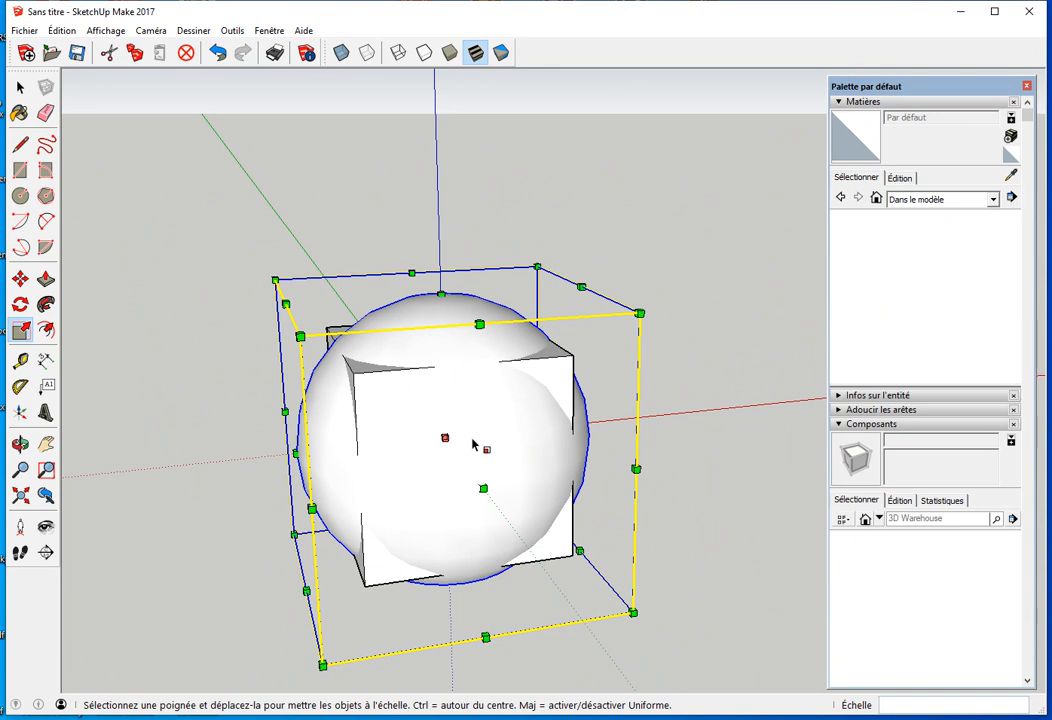
Step: Undo the scaling, move, grouping and sphere creation back to the two flat circles beside the cube
key("Delete")
middle_click_drag(322, 502, 520, 438)
key("ctrl+z")
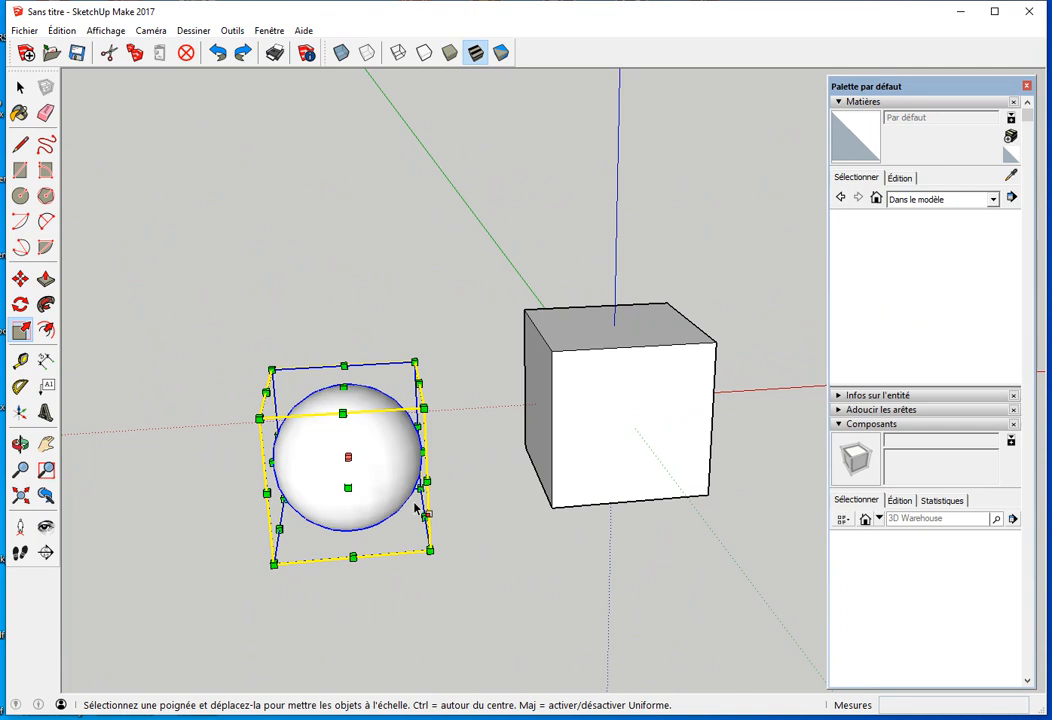
left_click(443, 497)
key("ctrl+z")
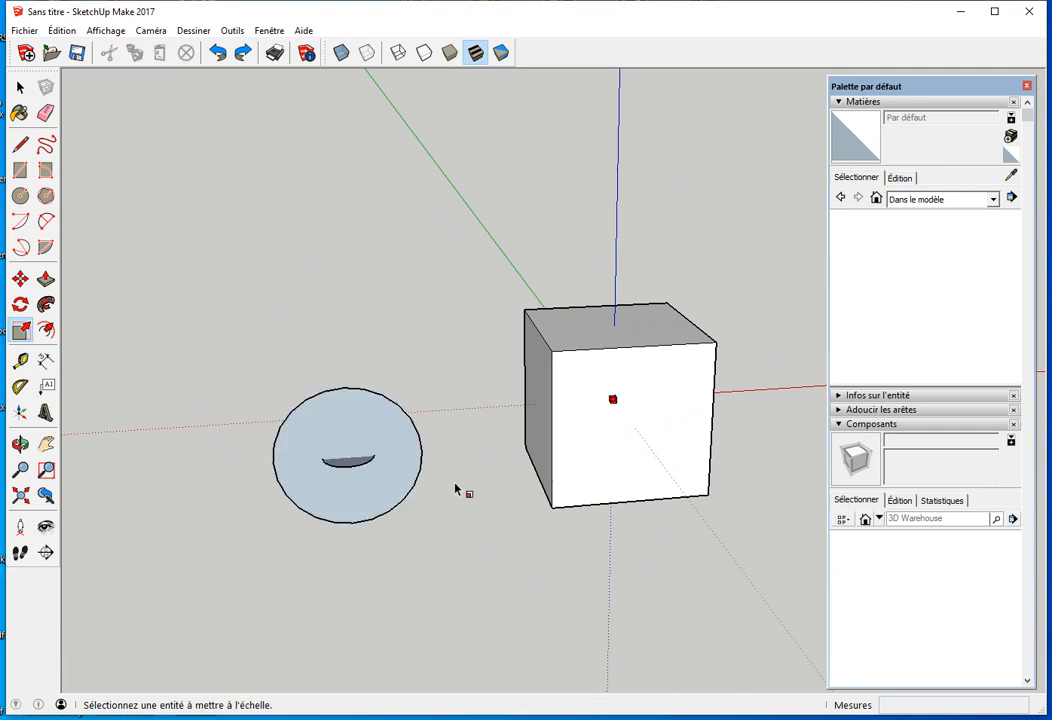
Step: Select the large vertical circle's edge and set its segment count to 100 in the entity info
key("space")
left_click_drag(231, 348, 449, 566)
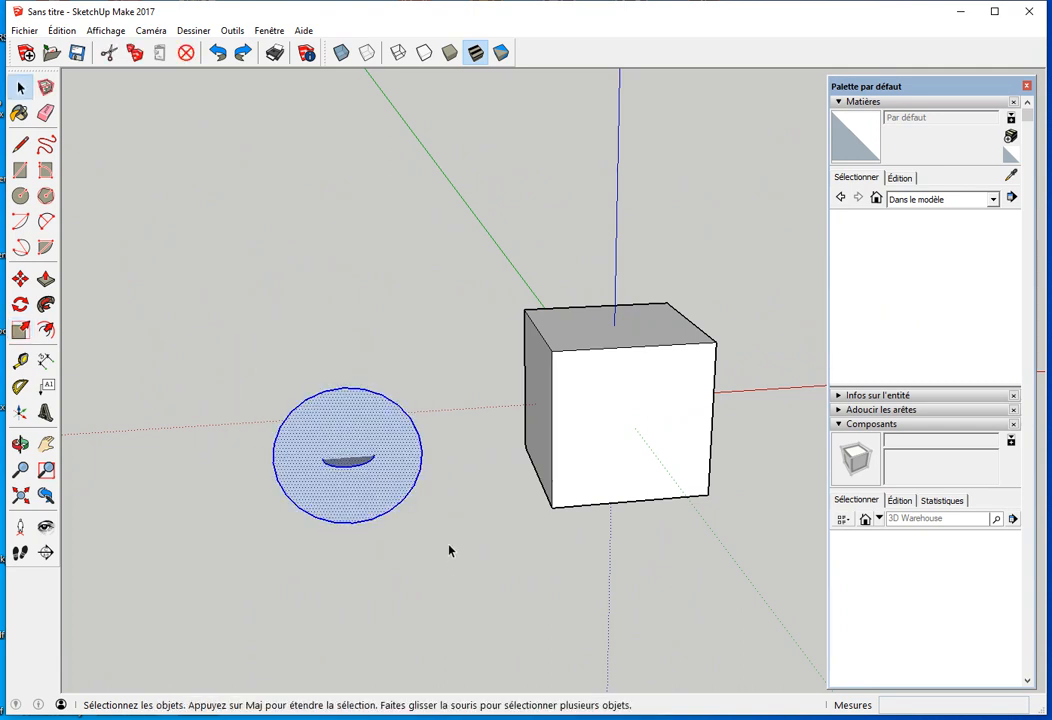
left_click(441, 477)
left_click(421, 447)
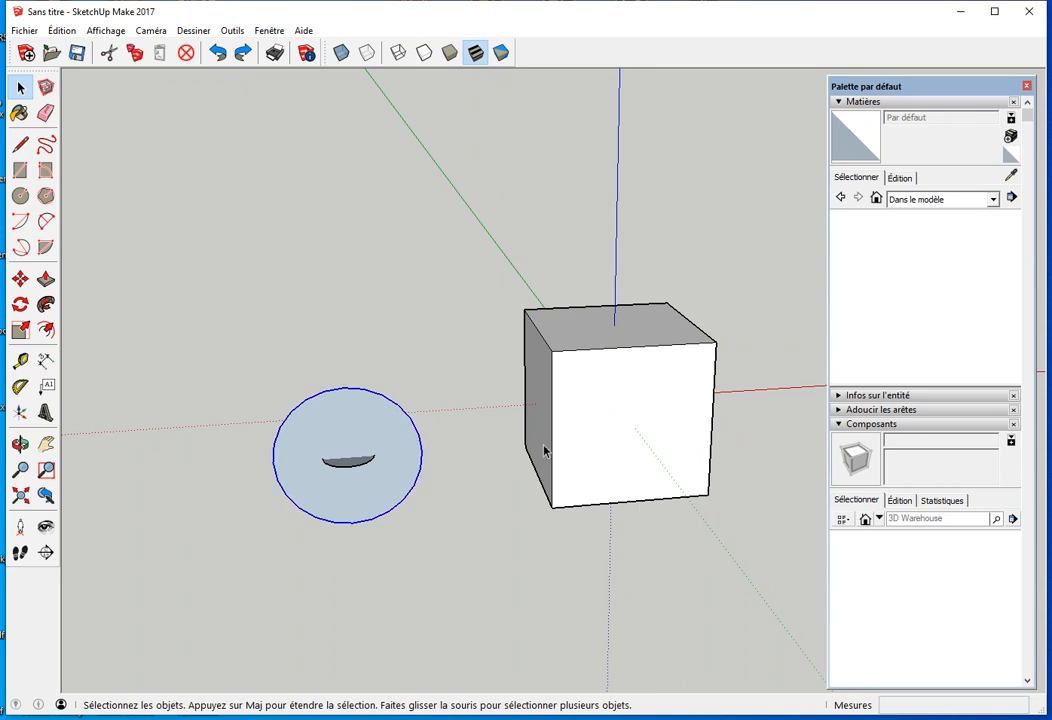
left_click(840, 396)
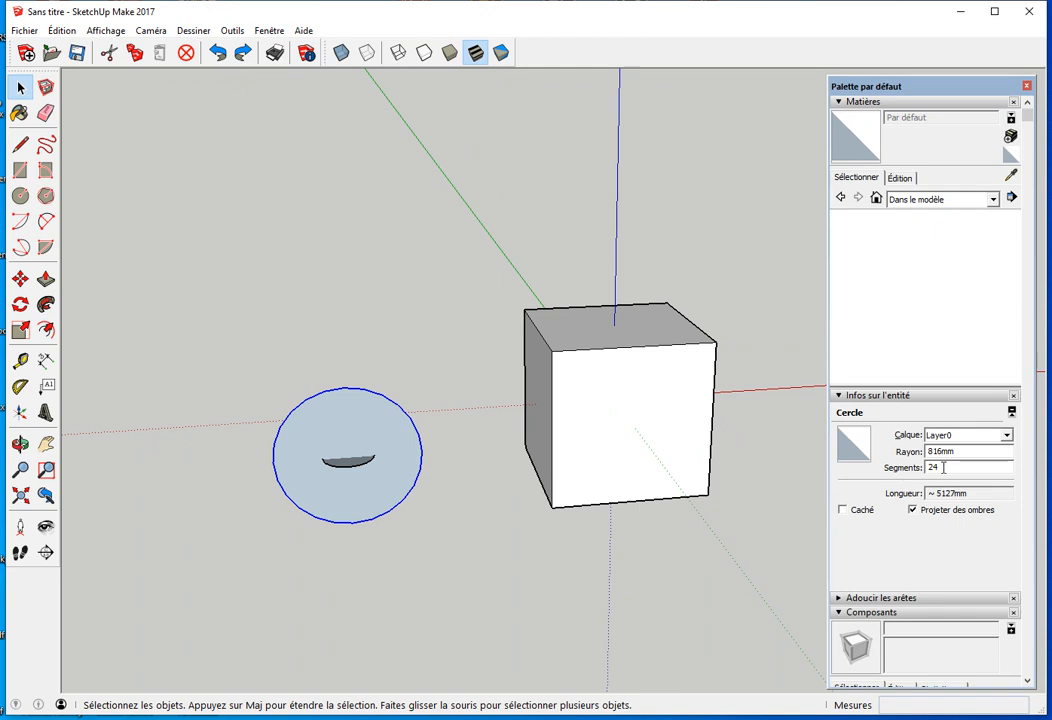
scroll(404, 413, "up", 5)
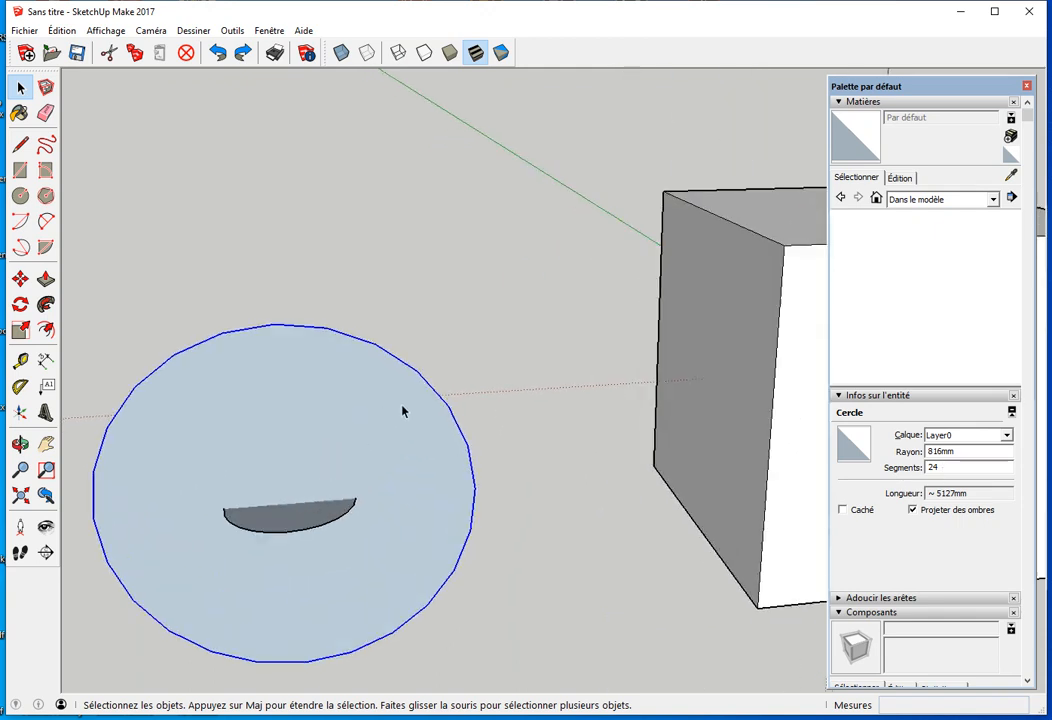
scroll(481, 453, "down", 4)
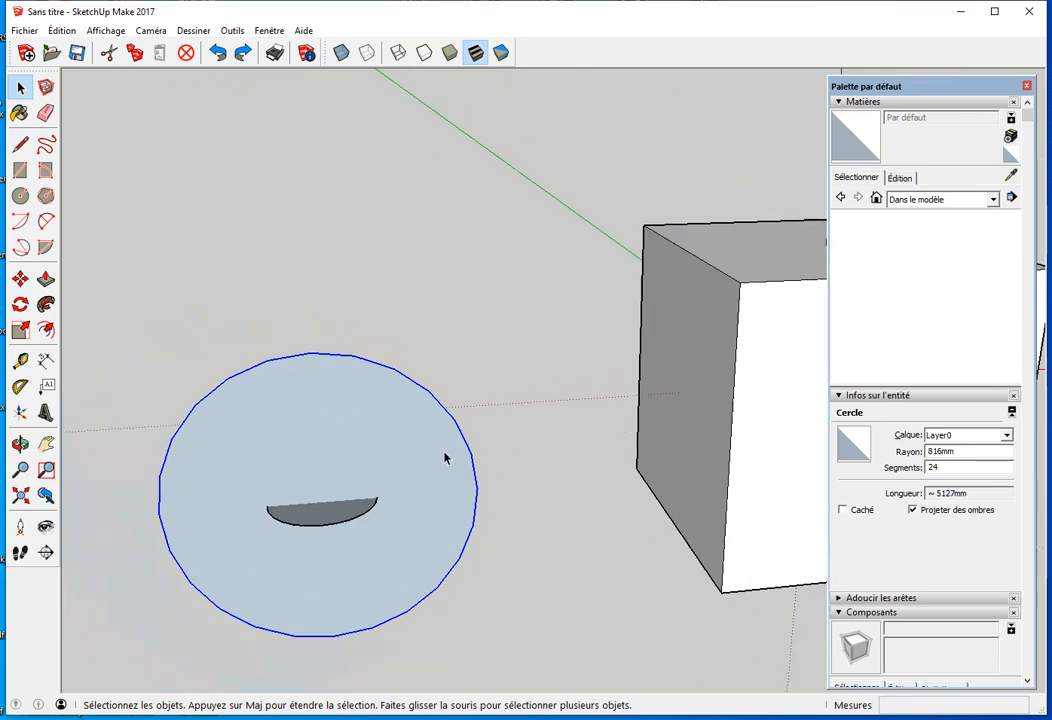
left_click_drag(948, 467, 872, 491)
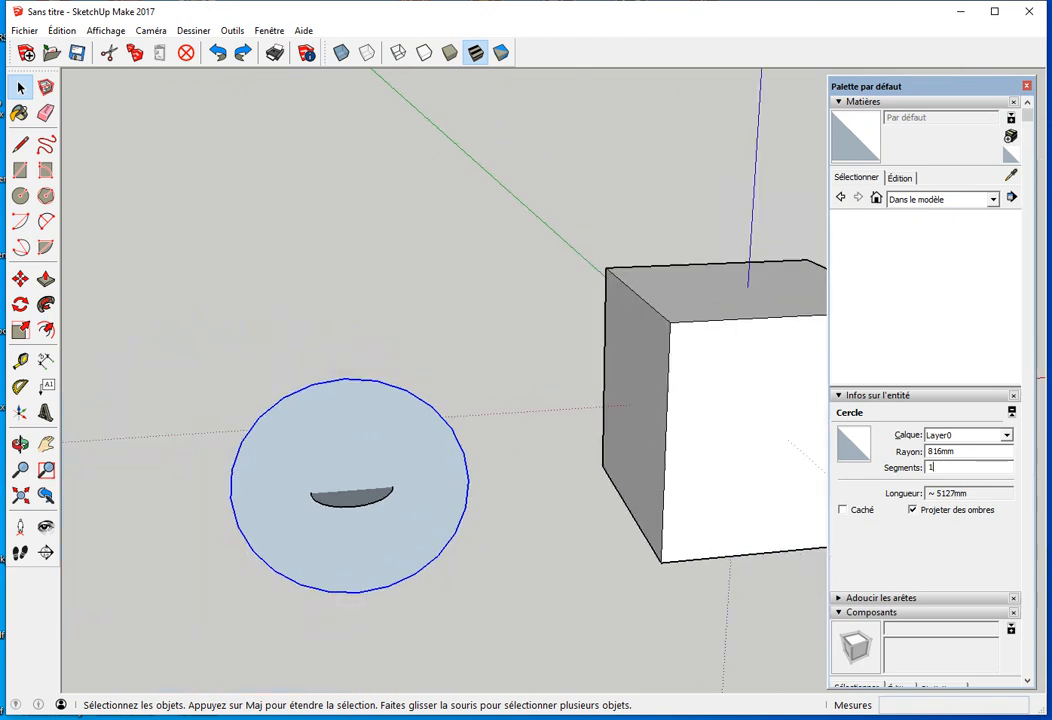
key("Return")
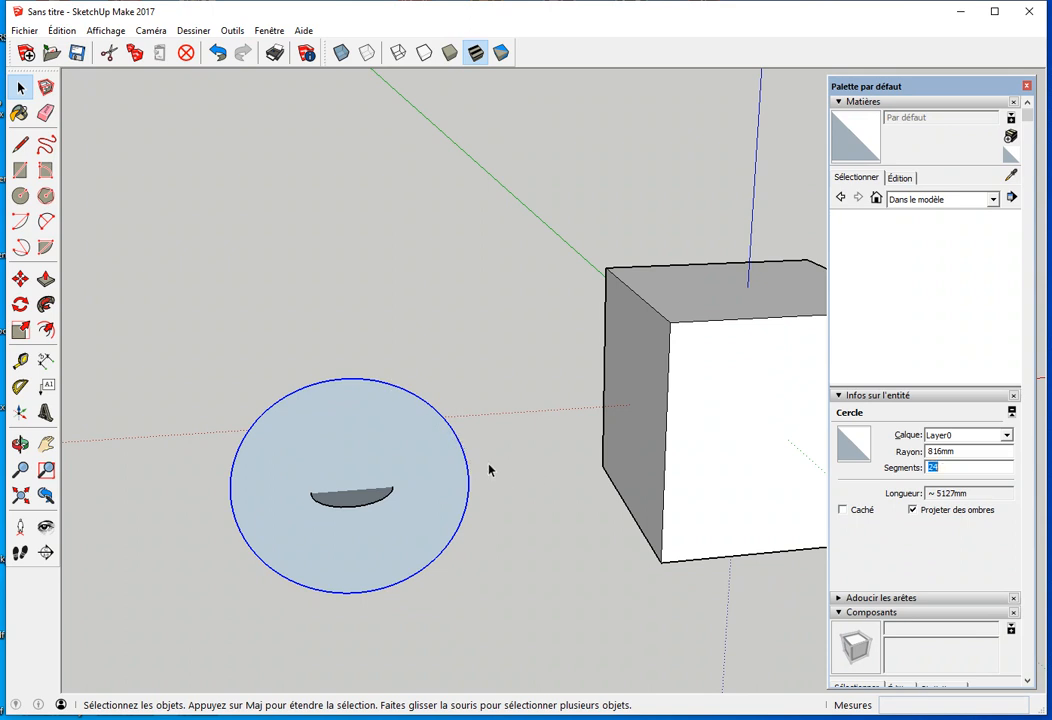
key("Return")
Step: Set the small horizontal circle to 100 segments and select it as the path for rebuilding the sphere
left_click(359, 507)
left_click(935, 467)
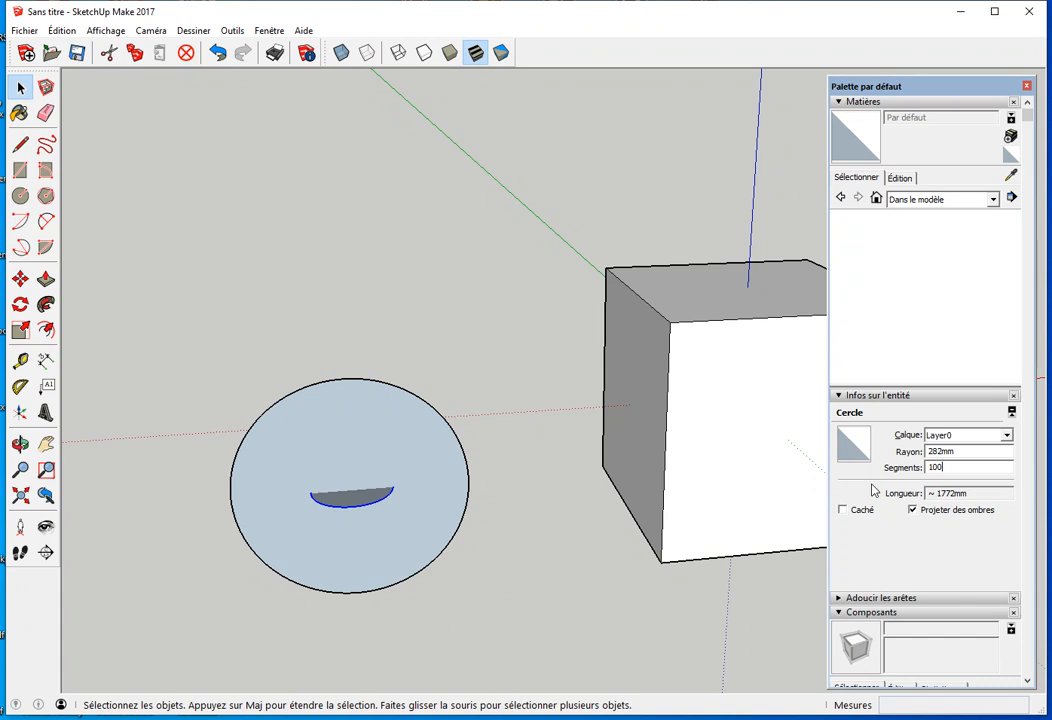
left_click(538, 542)
middle_click_drag(538, 542, 418, 543)
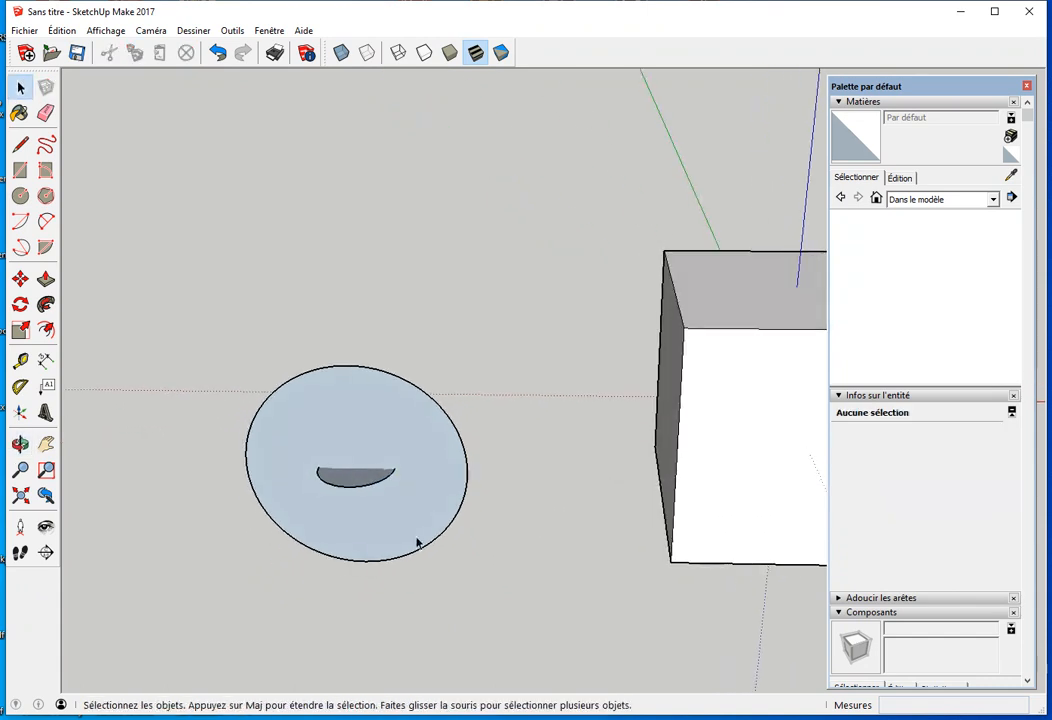
left_click(357, 492)
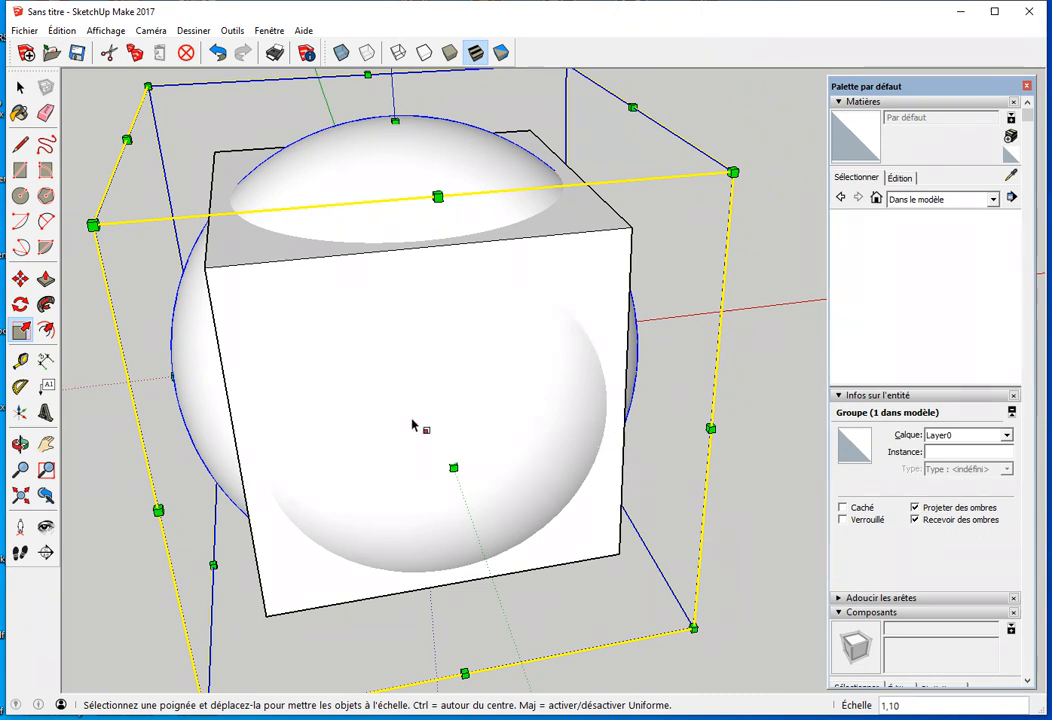
Step: Try scaling the sphere group from its opposite corner and about its centre, checking the difference in X-ray display
left_click_drag(733, 173, 646, 233)
key("Escape")
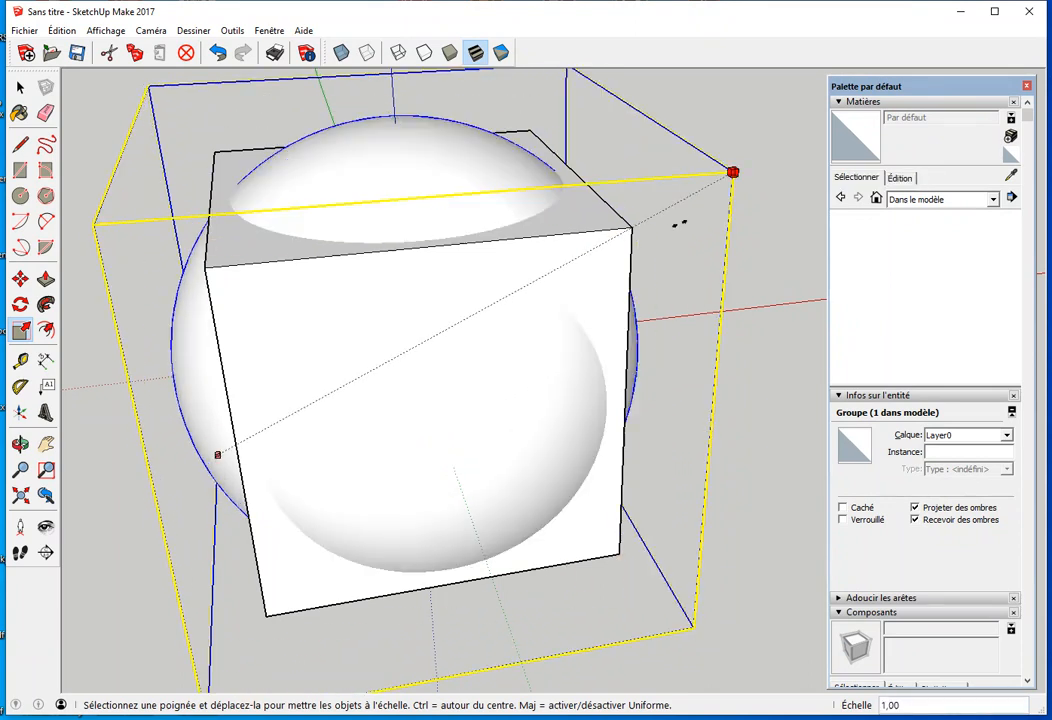
left_click(341, 52)
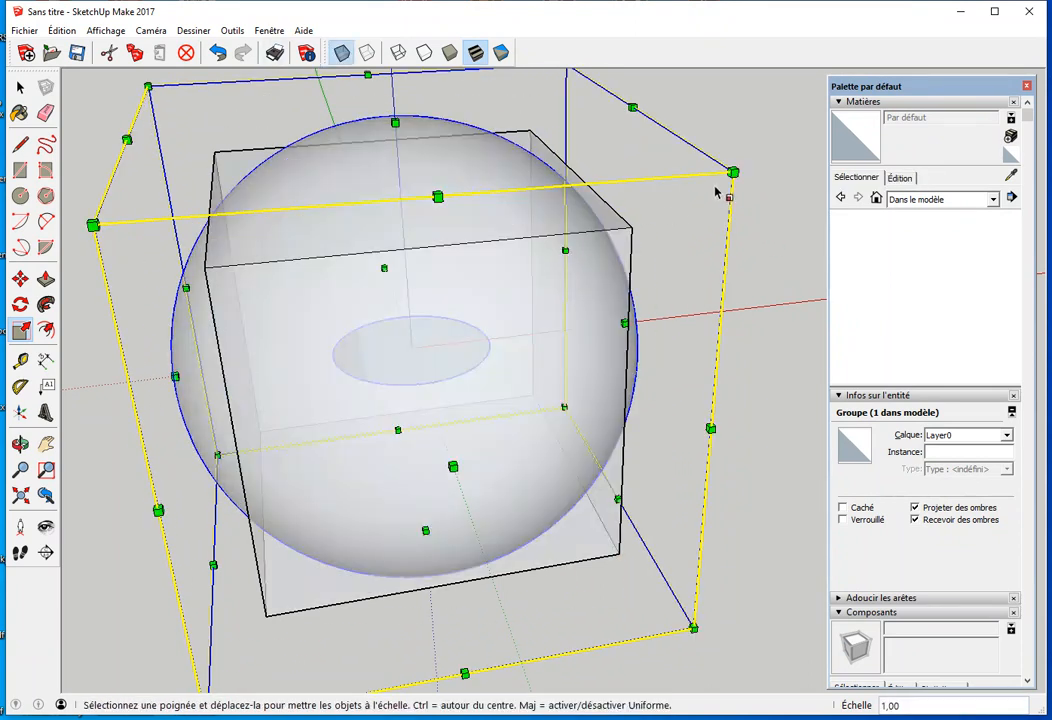
left_click_drag(733, 172, 660, 207, "ctrl")
mouse_move(719, 183)
left_mouse_down()
mouse_move(356, 346)
mouse_move(474, 307)
mouse_move(733, 175)
left_mouse_up()
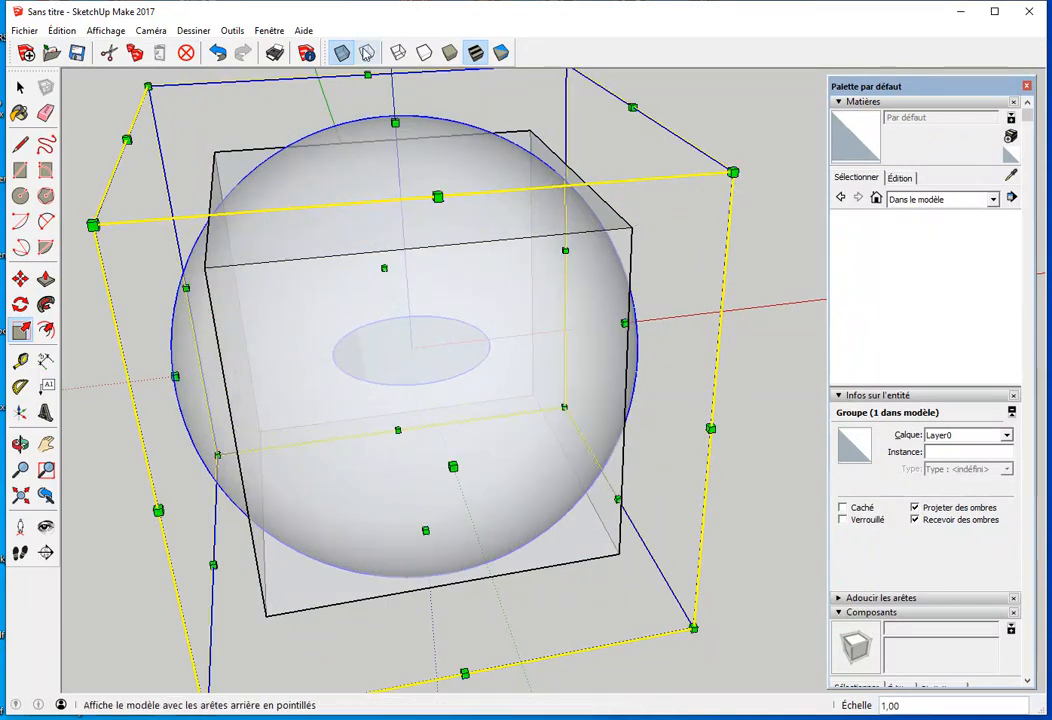
left_click(341, 52)
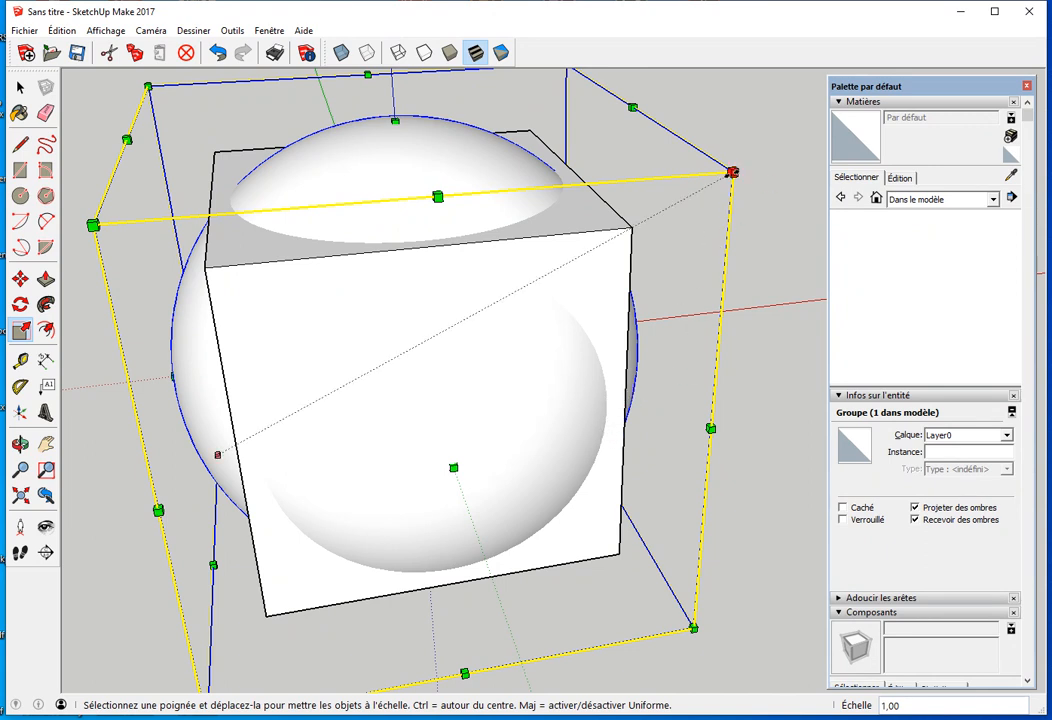
Step: Scale the sphere group up slightly about its centre so it cuts closer to the edges of the cube faces
left_click_drag(733, 173, 747, 167)
key("space")
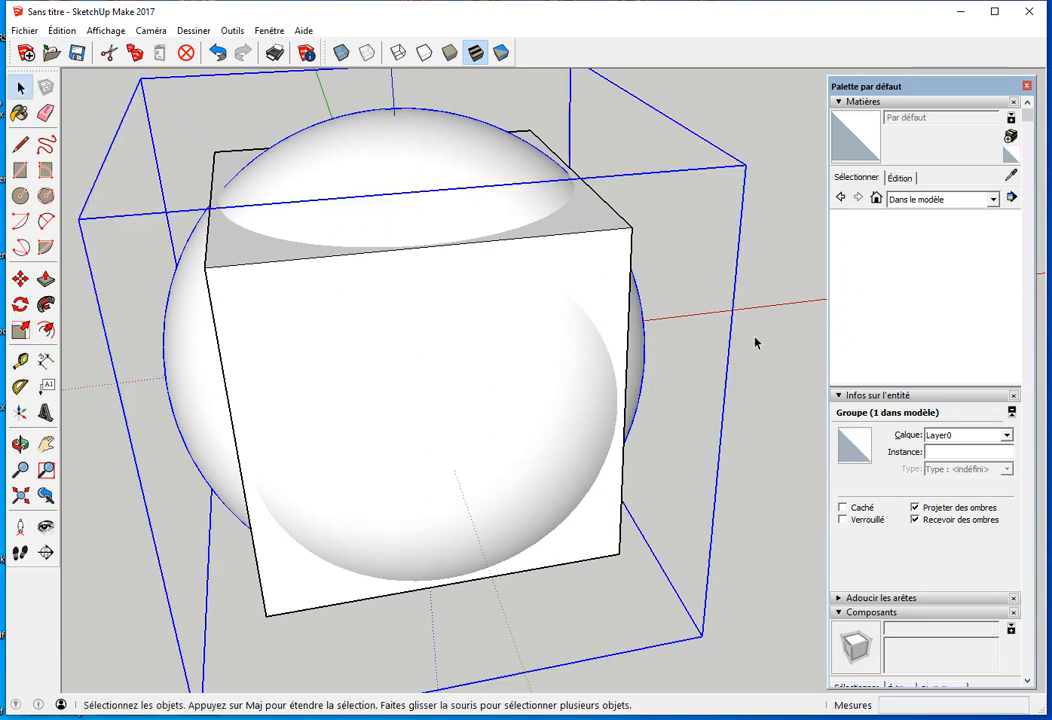
left_click(754, 345)
Step: Explode the sphere group around the cube and clear the selection
middle_click_drag(754, 345, 467, 399)
left_click(467, 399)
right_click(446, 388)
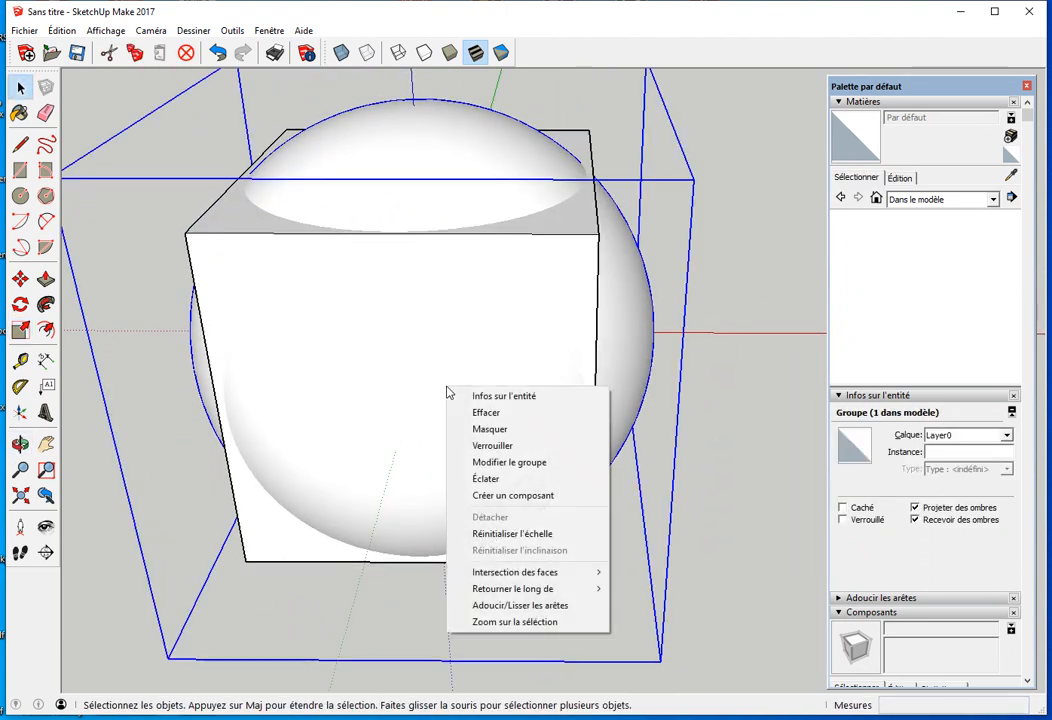
left_click(503, 479)
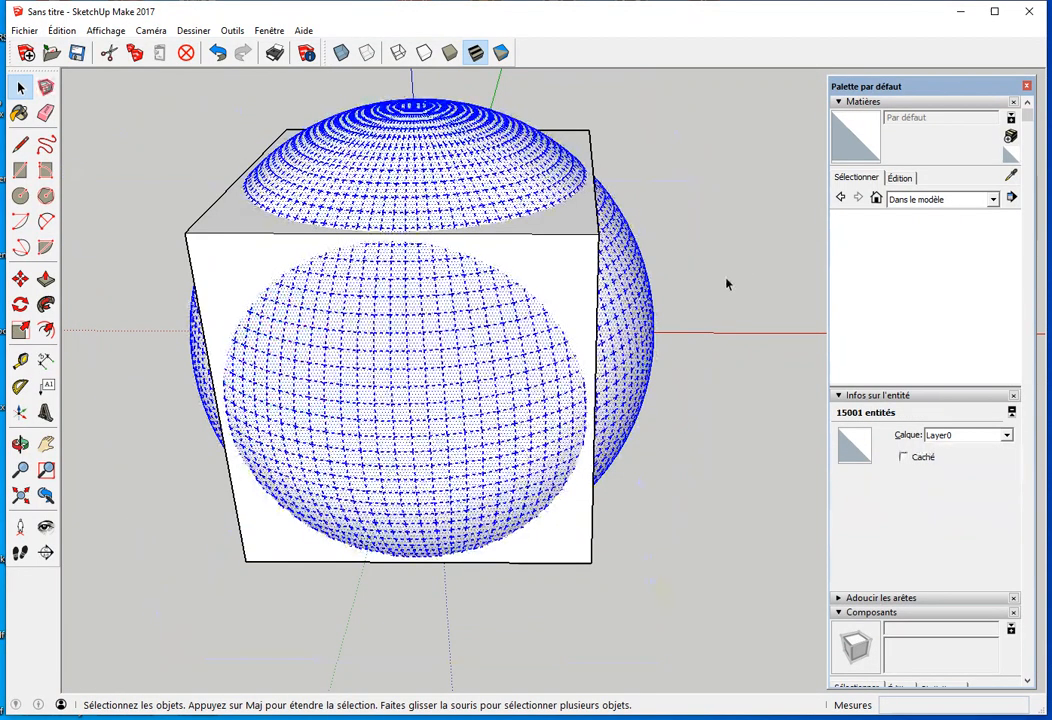
left_click(727, 284)
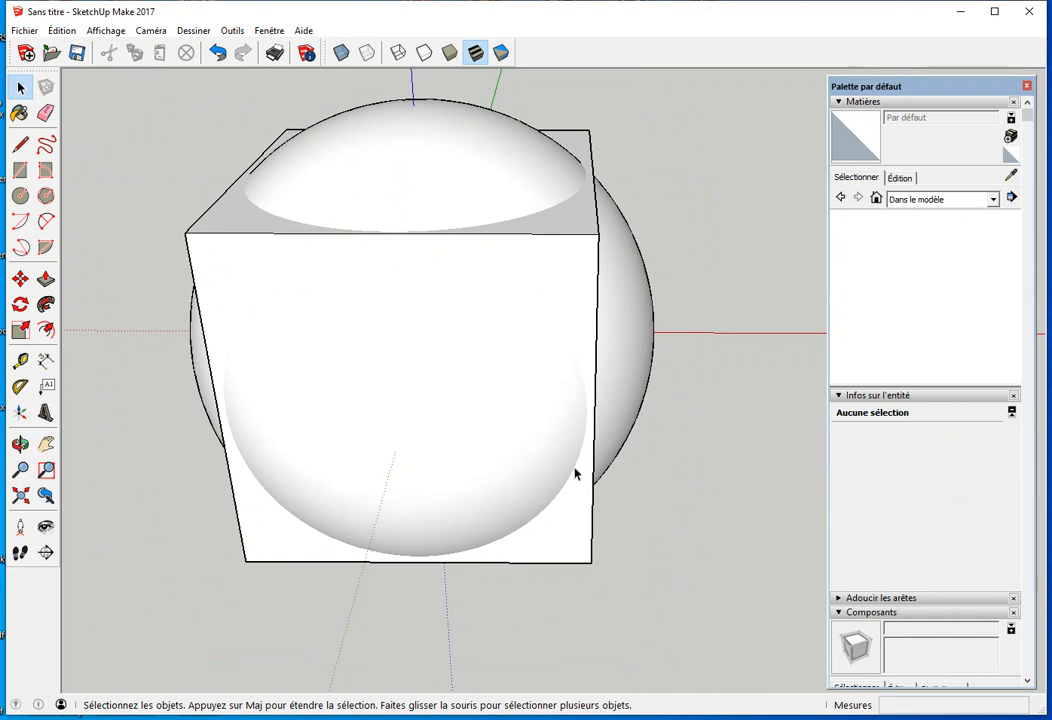
Step: Select the whole sphere and cube and intersect their faces with the selection
scroll(472, 488, "down", 3)
mouse_move(157, 152)
left_mouse_down()
mouse_move(562, 524)
mouse_move(648, 578)
left_mouse_up()
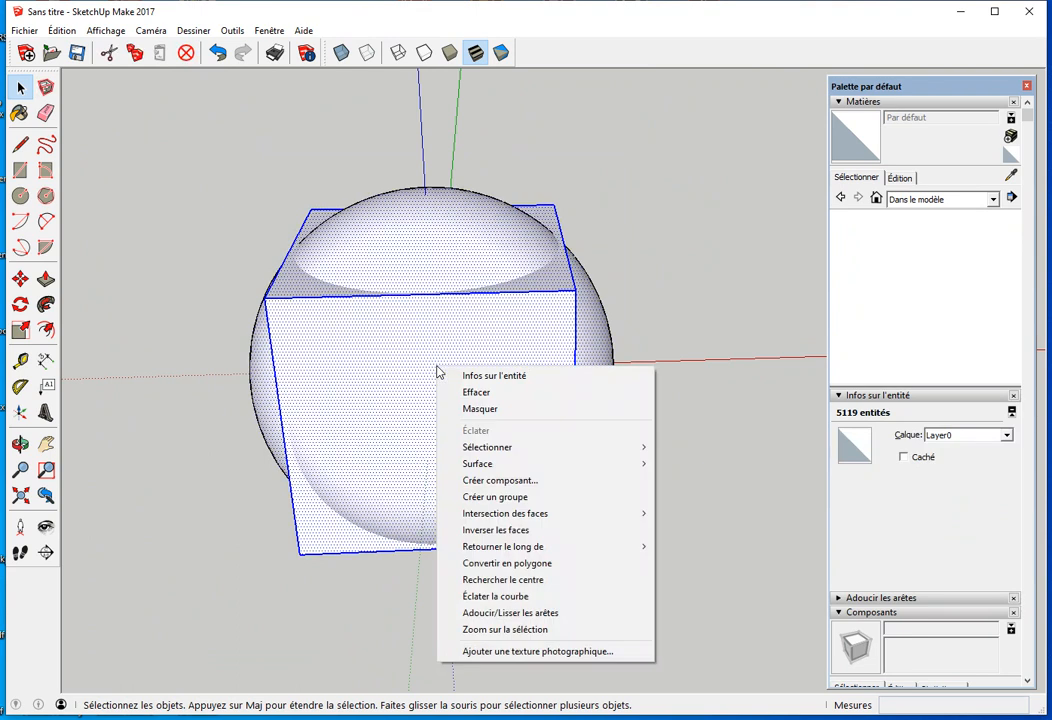
mouse_move(540, 513)
left_click(705, 531)
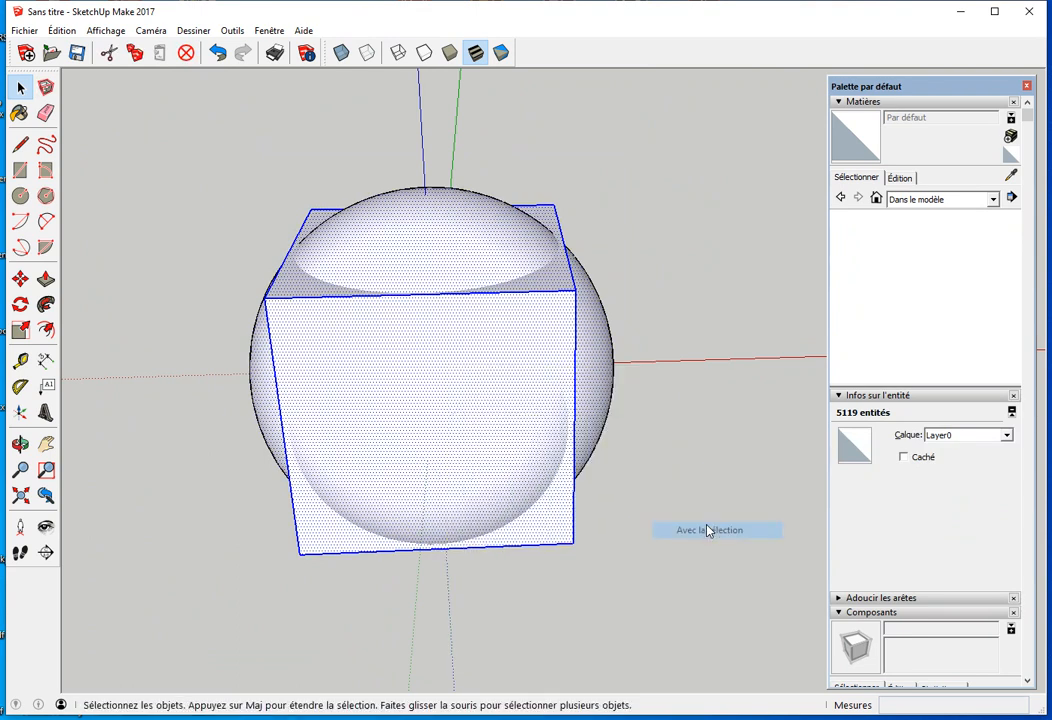
left_click(705, 522)
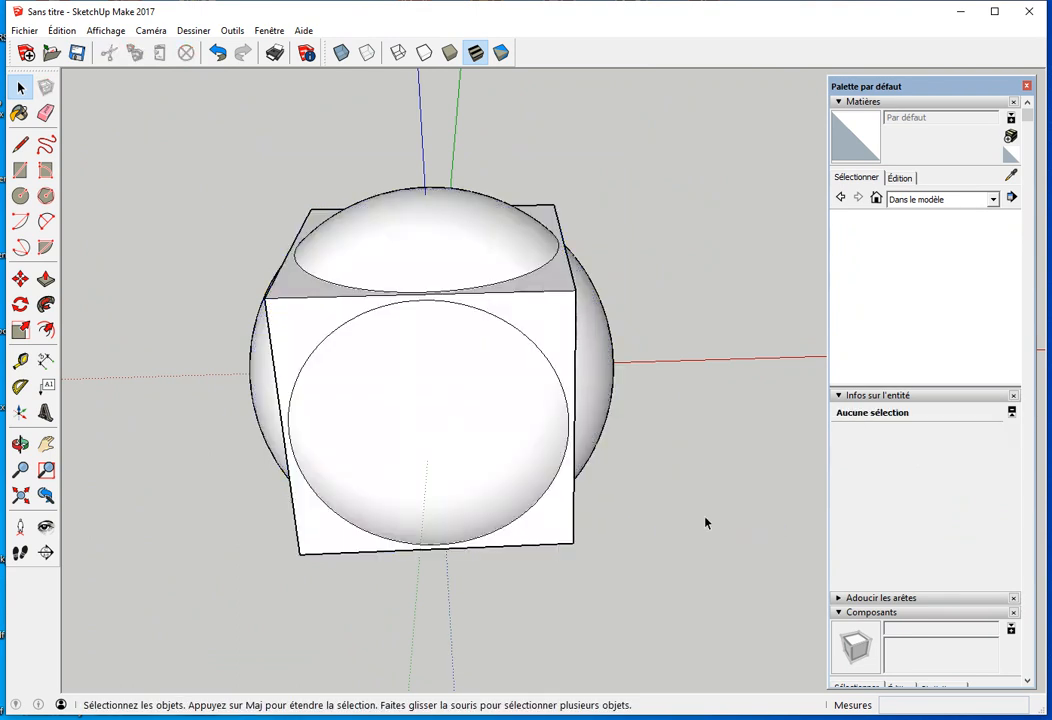
Step: Select all the sphere caps protruding through the cube's faces and delete them
left_click(423, 249)
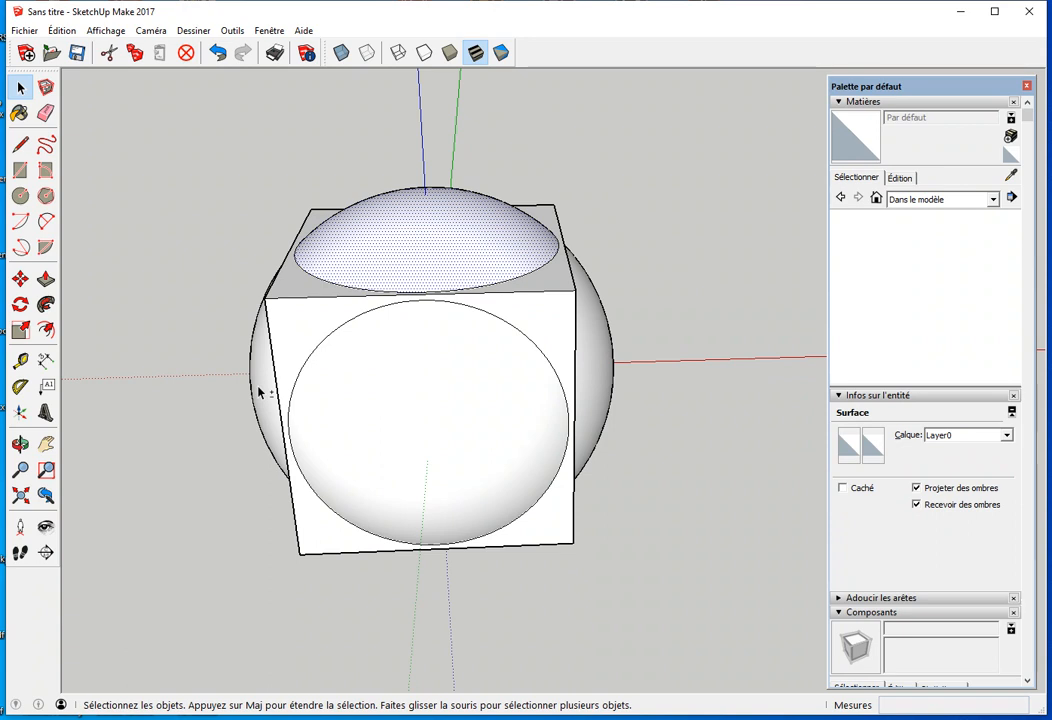
left_click(453, 404)
middle_click_drag(598, 382, 477, 553)
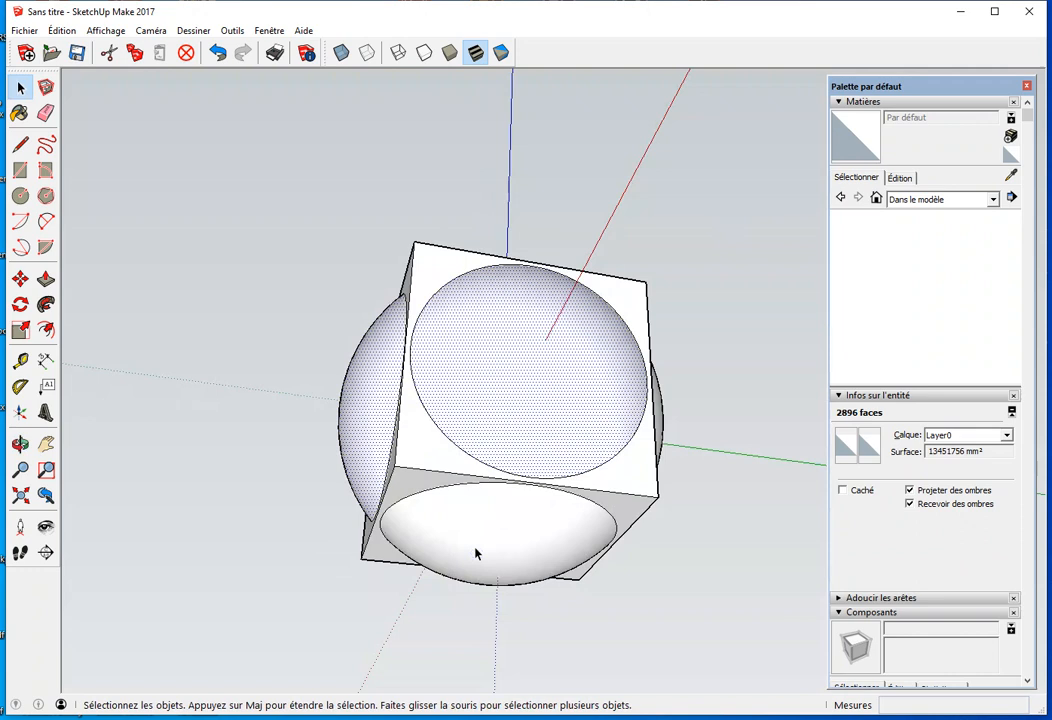
left_click(655, 452)
left_click(446, 421, "shift")
middle_click_drag(275, 525, 590, 692, "shift")
middle_click_drag(683, 650, 639, 593, "shift")
left_click(463, 340, "shift")
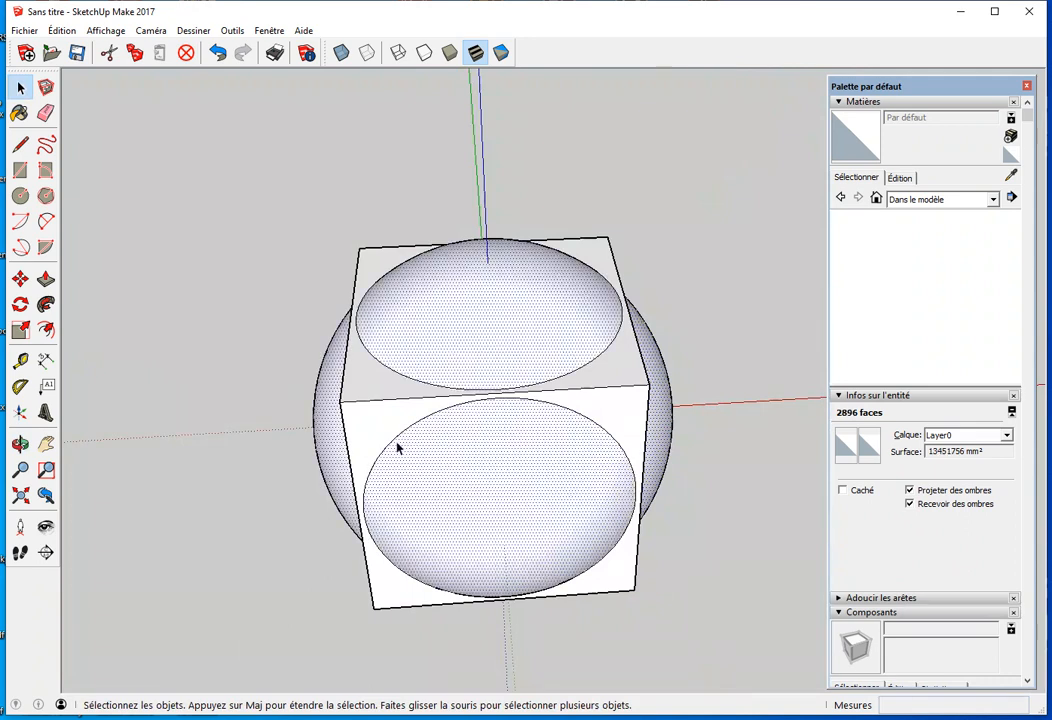
key("Delete")
mouse_move(540, 445)
middle_mouse_down()
mouse_move(564, 451)
mouse_move(600, 430)
mouse_move(564, 411)
mouse_move(524, 450)
middle_mouse_up()
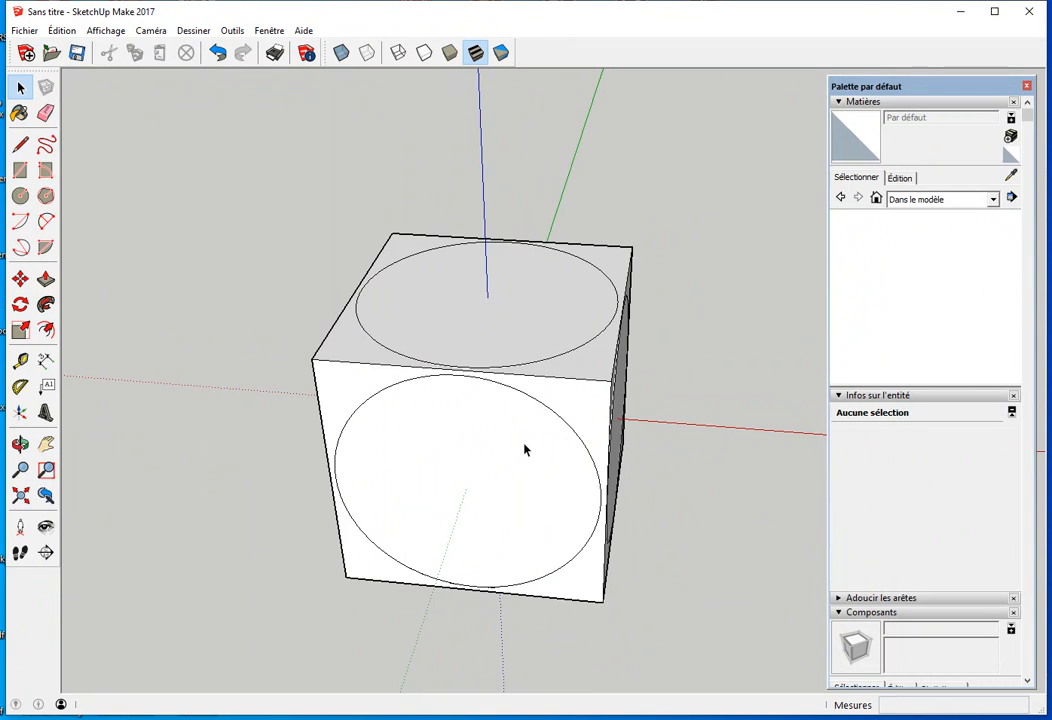
Step: Erase the cube's outer edges and leftover corner lines with the Eraser, leaving only the rounded die body
key("e")
mouse_move(639, 262)
left_mouse_down()
mouse_move(639, 239)
mouse_move(370, 333)
mouse_move(319, 364)
mouse_move(329, 481)
mouse_move(428, 610)
left_mouse_up()
left_click_drag(622, 592, 404, 606)
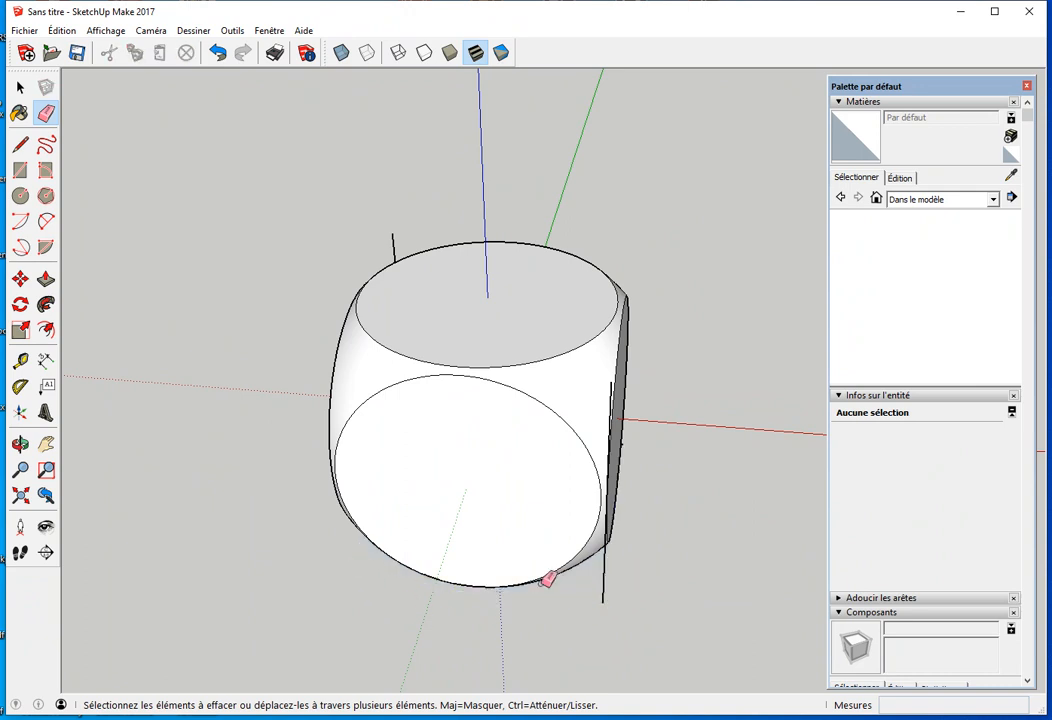
mouse_move(643, 558)
middle_mouse_down()
mouse_move(366, 497)
mouse_move(735, 598)
mouse_move(652, 603)
middle_mouse_up()
mouse_move(652, 603)
left_mouse_down()
mouse_move(709, 497)
mouse_move(573, 512)
left_mouse_up()
mouse_move(573, 512)
middle_mouse_down()
mouse_move(463, 505)
mouse_move(428, 435)
mouse_move(665, 540)
mouse_move(437, 460)
mouse_move(538, 472)
mouse_move(512, 486)
mouse_move(526, 483)
middle_mouse_up()
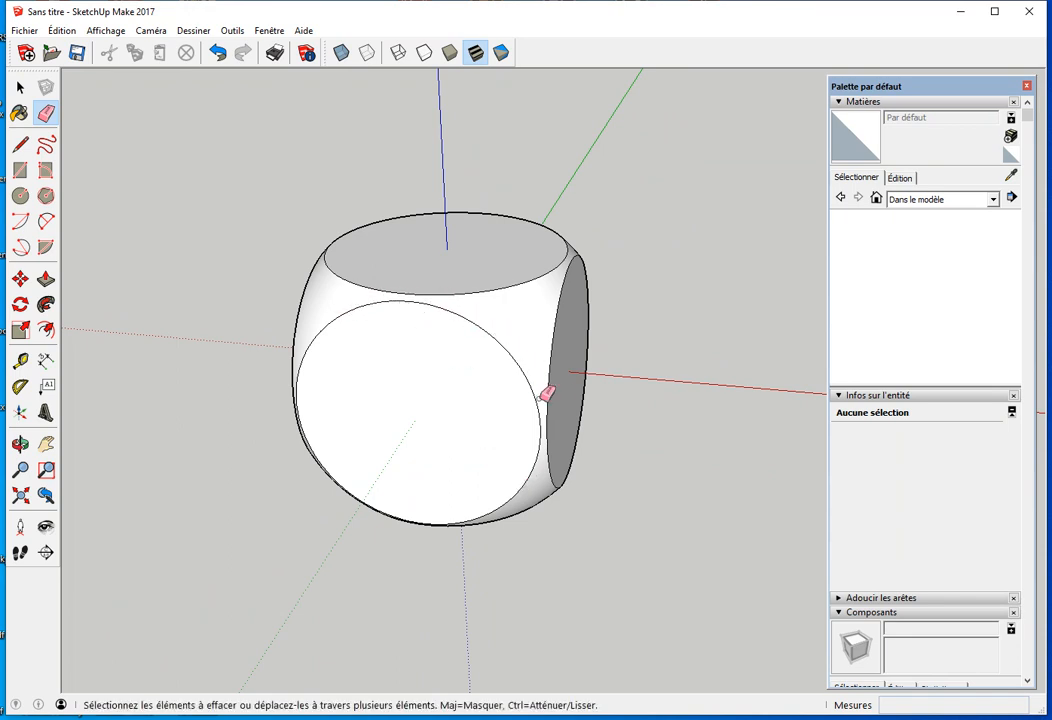
Step: Try drawing a 2000 by 2000 mm square flat on the ground beside the die, and undo it
mouse_move(472, 397)
middle_mouse_down()
mouse_move(300, 434)
mouse_move(216, 376)
mouse_move(428, 347)
mouse_move(404, 291)
middle_mouse_up()
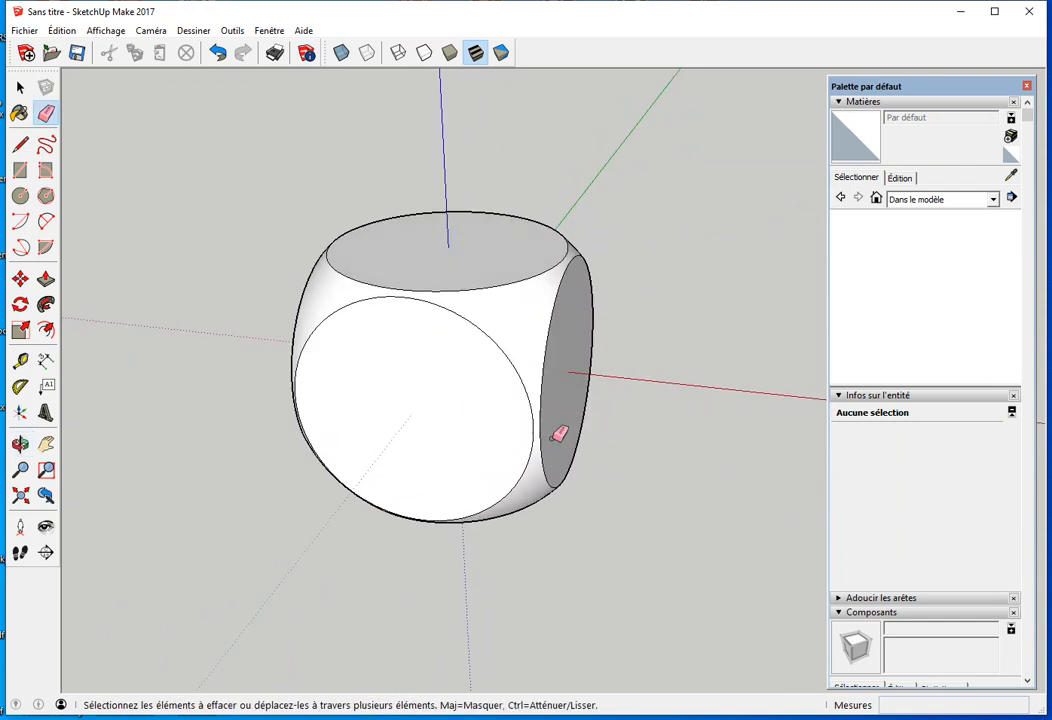
middle_click_drag(552, 439, 547, 453, "shift")
mouse_move(626, 437)
middle_mouse_down()
mouse_move(535, 456)
mouse_move(446, 425)
mouse_move(420, 403)
middle_mouse_up()
key("r")
left_click(505, 479)
left_click(657, 421)
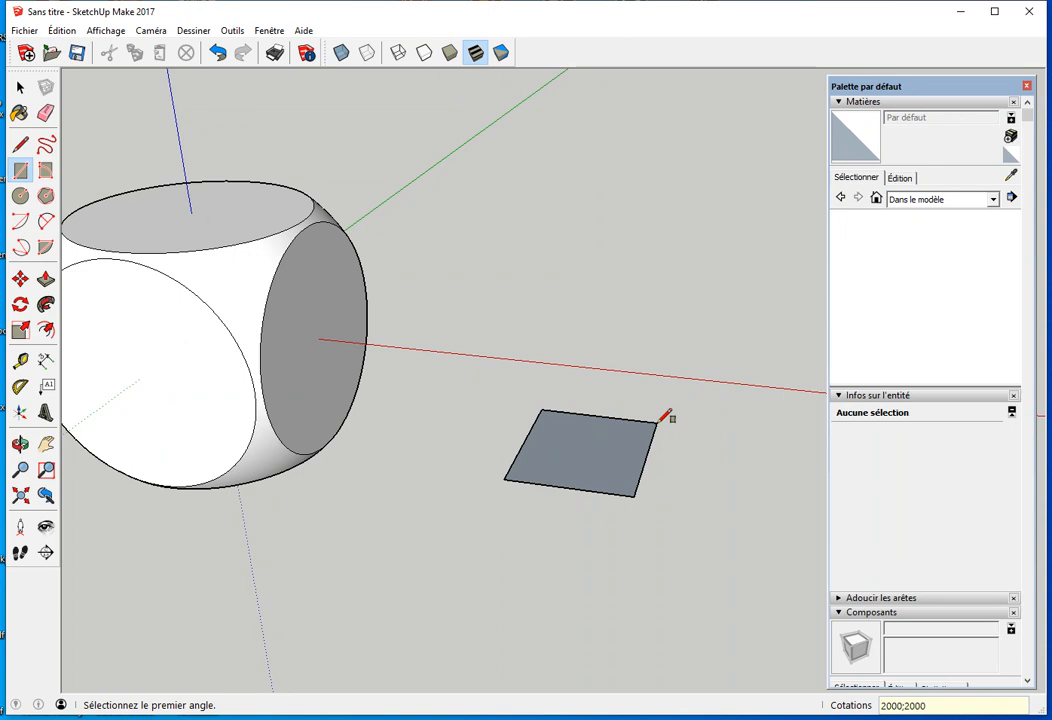
type("2000;2000")
key("Return")
key("p")
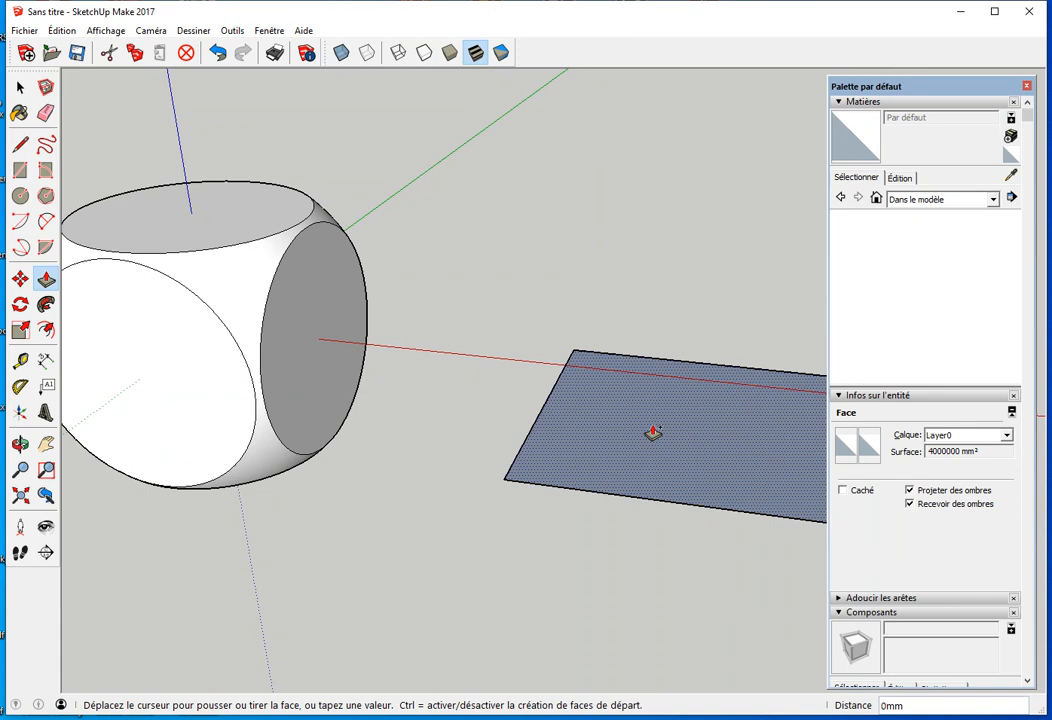
key("ctrl+z")
Step: Draw an upright 2000 by 2000 mm square in the plane of the red and blue axes beside the die
middle_click_drag(570, 512, 679, 185)
left_click(464, 466)
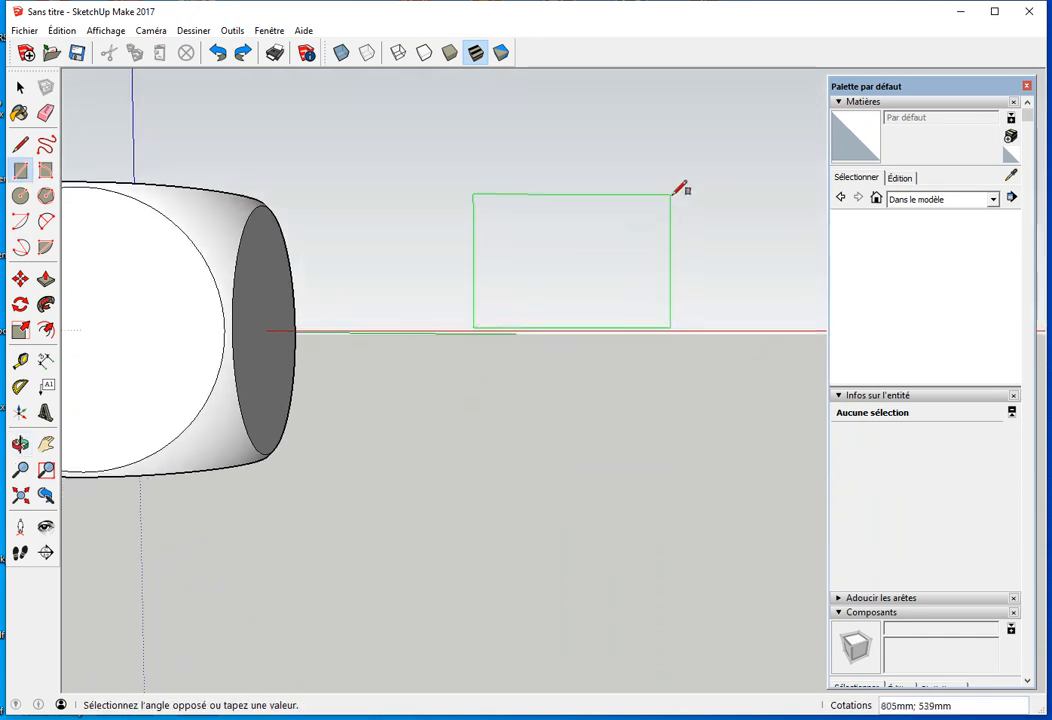
left_click(697, 197)
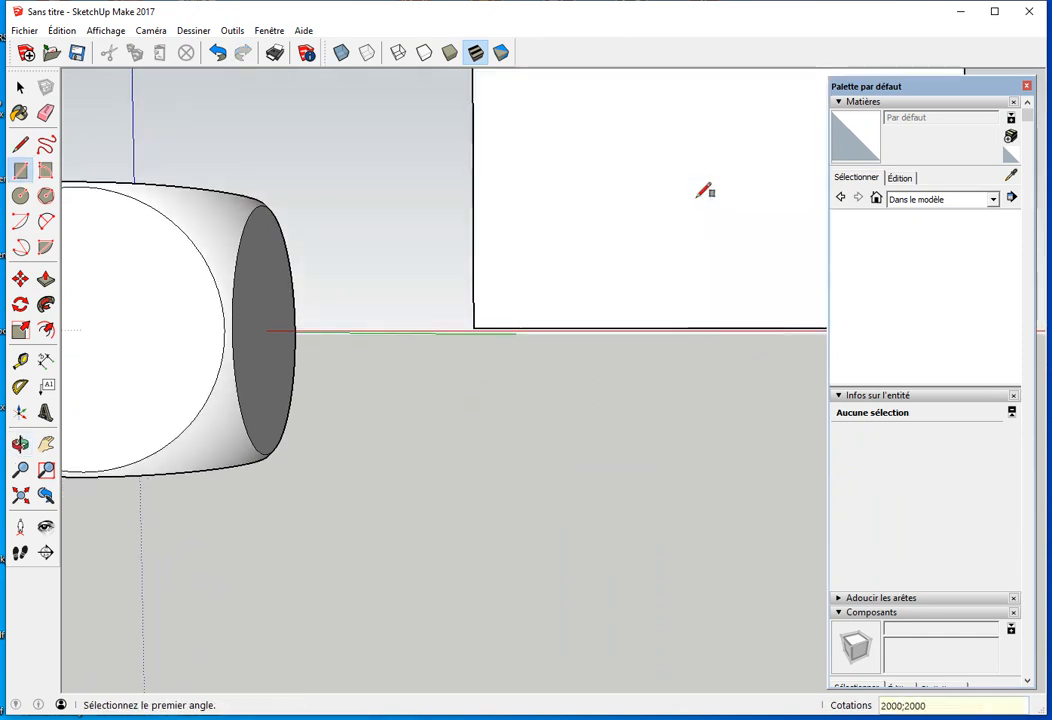
Step: Extrude the upright square 1000 mm into a box with Push/Pull
middle_click_drag(658, 341, 176, 594)
key("p")
left_click_drag(117, 507, 193, 508)
key("Return")
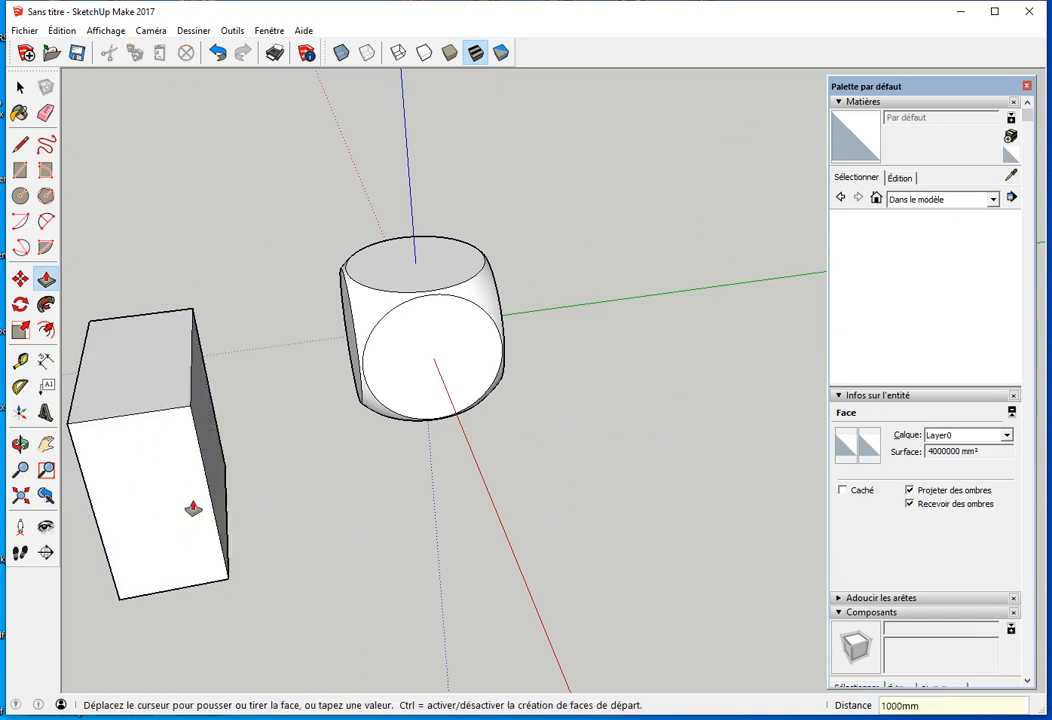
Step: Try to move the whole box by the midpoint of its vertical edge into line with the origin, in X-ray display
middle_click_drag(146, 533, 270, 560)
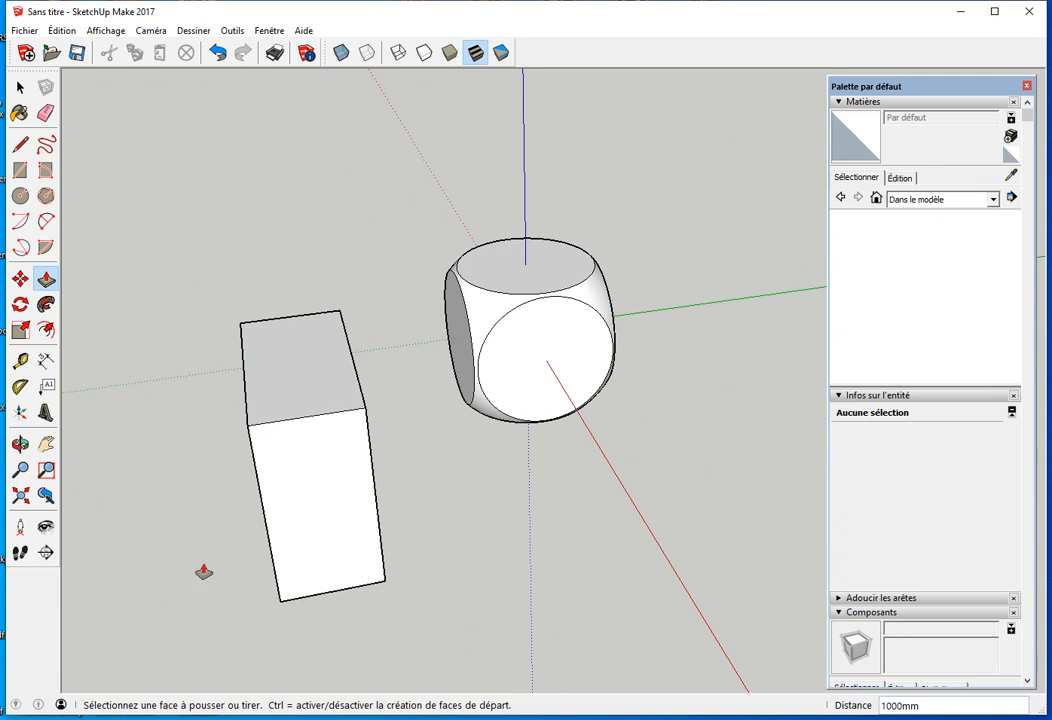
key("space")
left_click(318, 510)
triple_click(318, 510)
key("m")
left_click(376, 499)
middle_click_drag(655, 573, 655, 411)
middle_click_drag(514, 338, 477, 538)
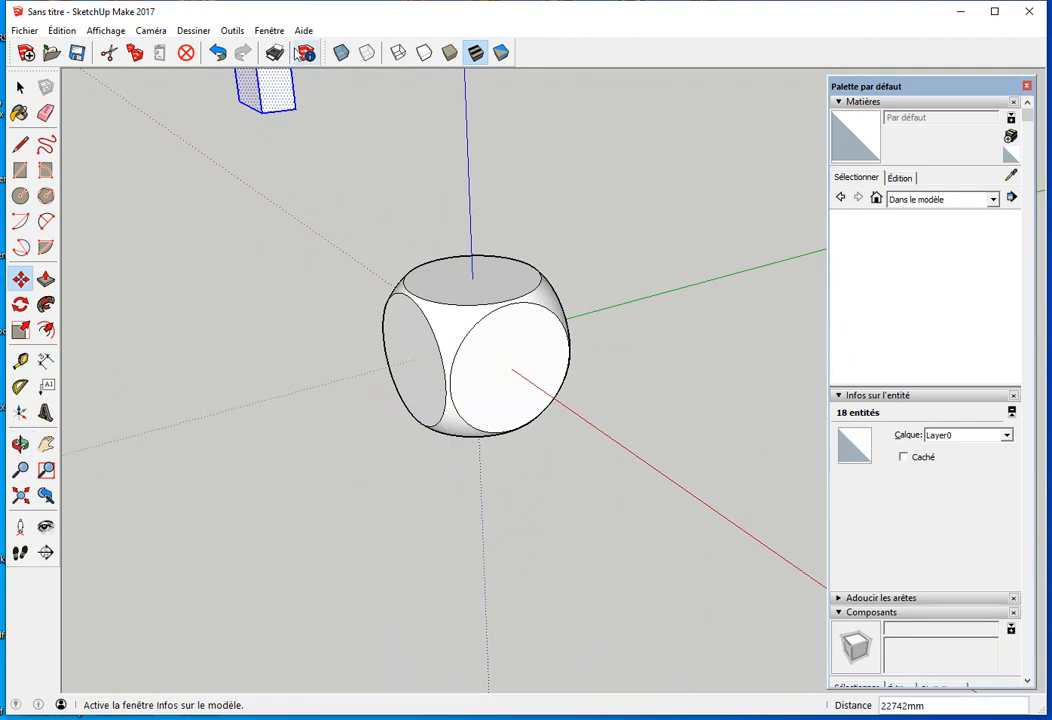
left_click(341, 52)
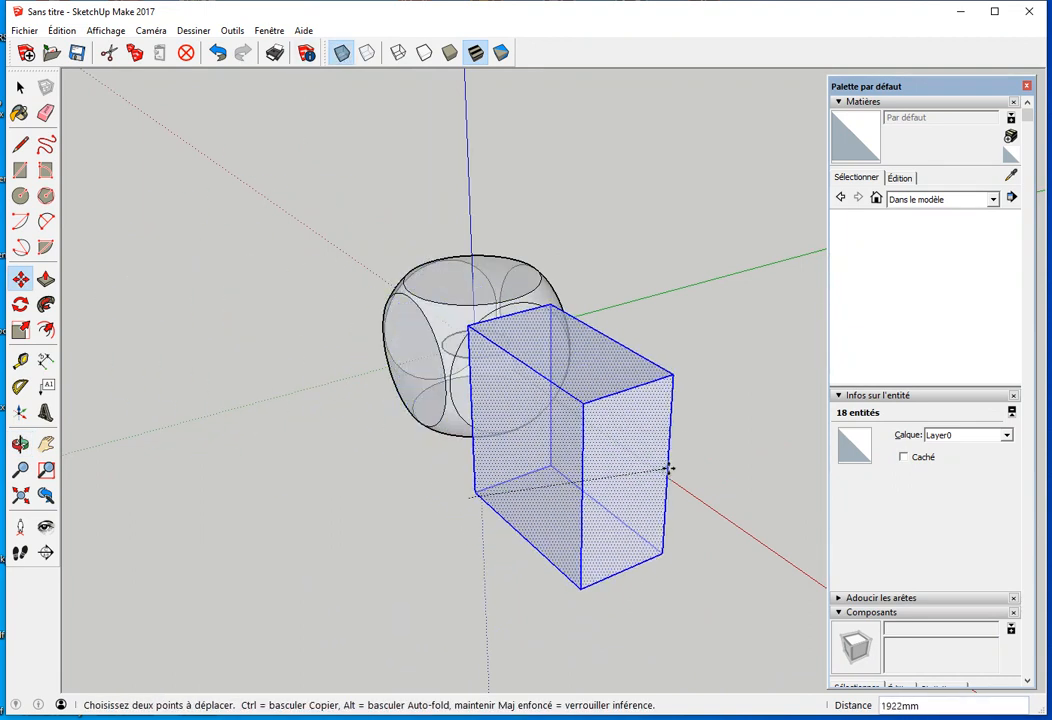
middle_click_drag(693, 500, 535, 463)
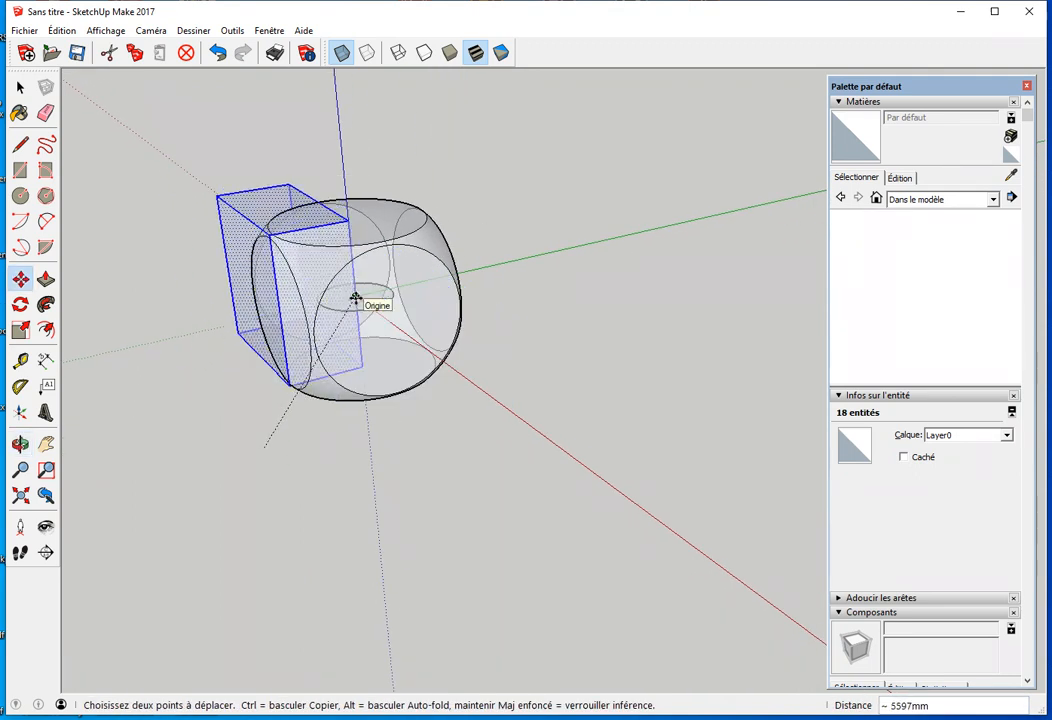
left_click(571, 446)
middle_click_drag(335, 506, 370, 537)
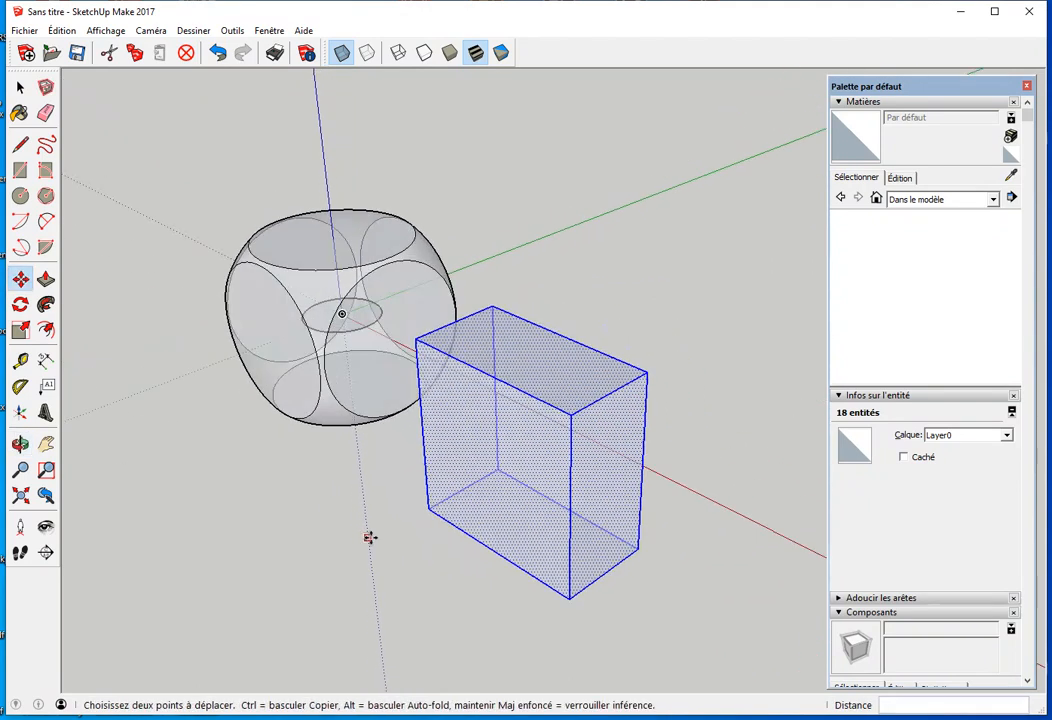
Step: Undo the box's move, turn off X-ray display and clear the selection
key("ctrl+z")
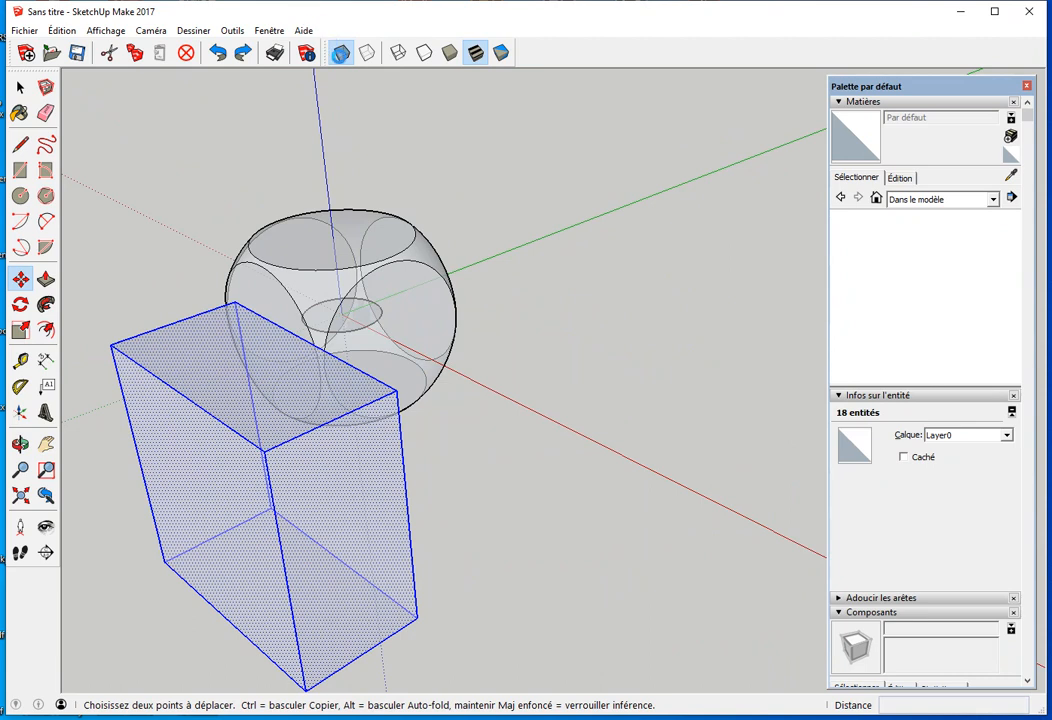
left_click(340, 52)
mouse_move(480, 199)
middle_mouse_down()
mouse_move(489, 200)
mouse_move(466, 200)
middle_mouse_up()
key("space")
left_click(466, 200)
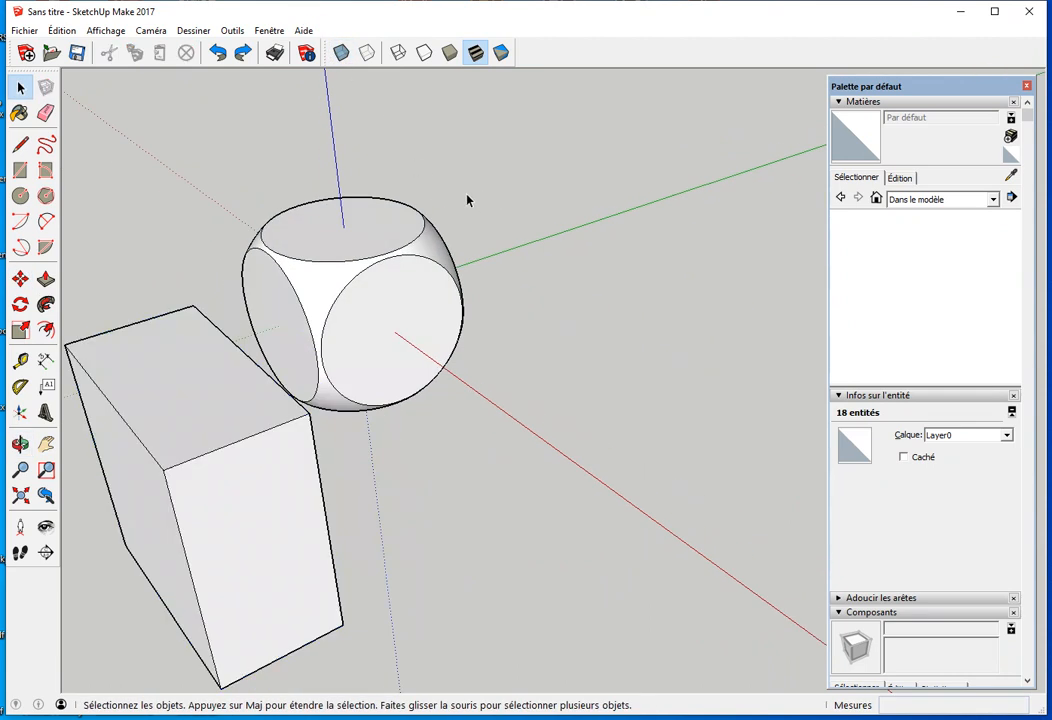
Step: Create infinite guide lines along the red, blue and green axes with the Tape Measure tool
left_click(20, 361)
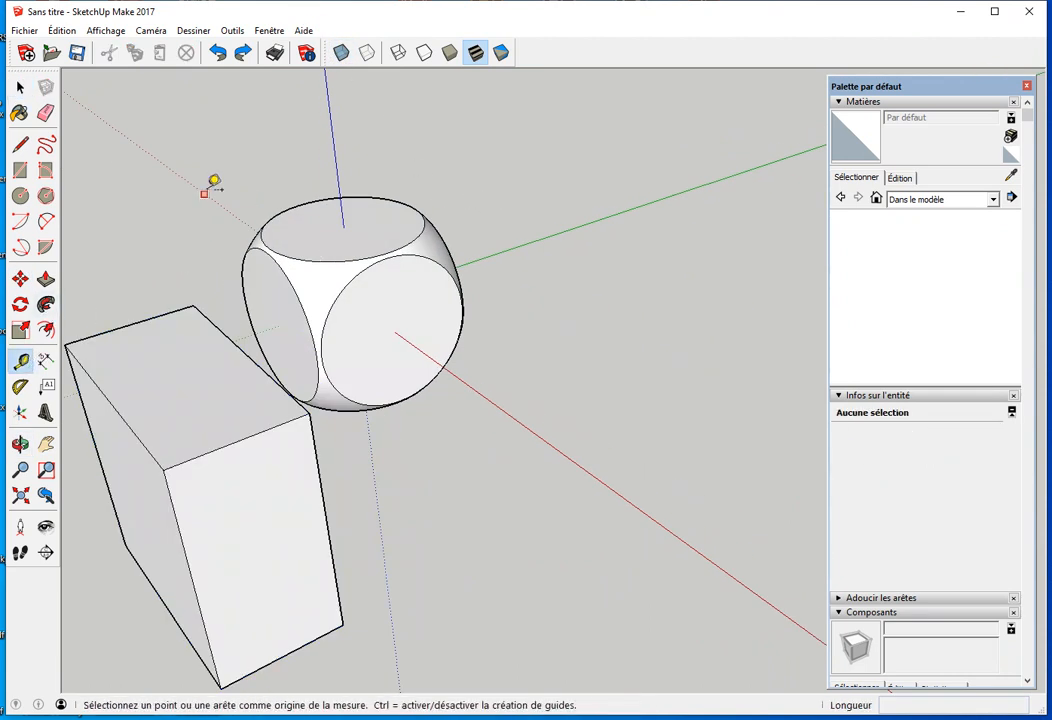
left_click(213, 182)
left_click(215, 179)
double_click(331, 124)
double_click(531, 243)
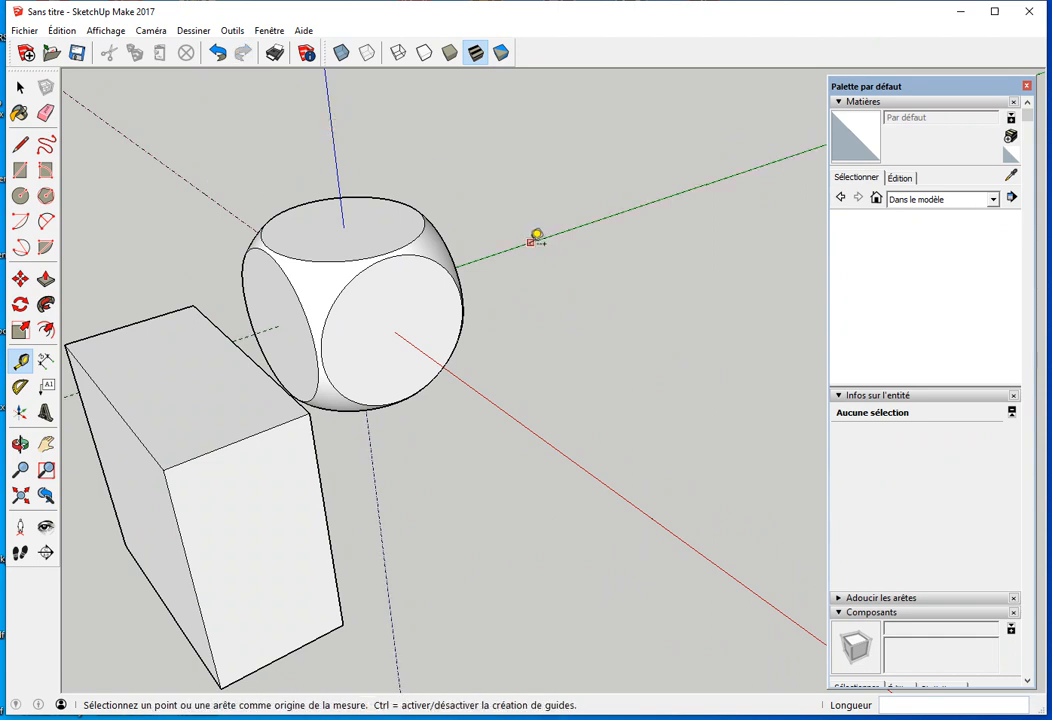
key("space")
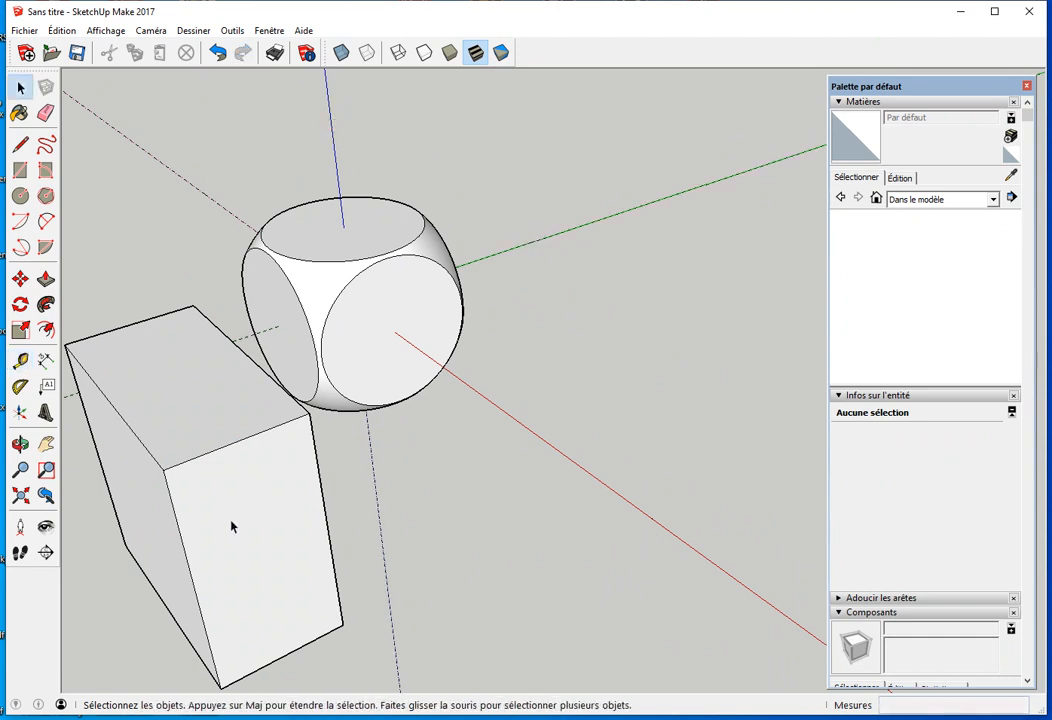
Step: Move the whole box by the midpoint of its vertical edge onto the red axis beside the die
triple_click(231, 527)
key("m")
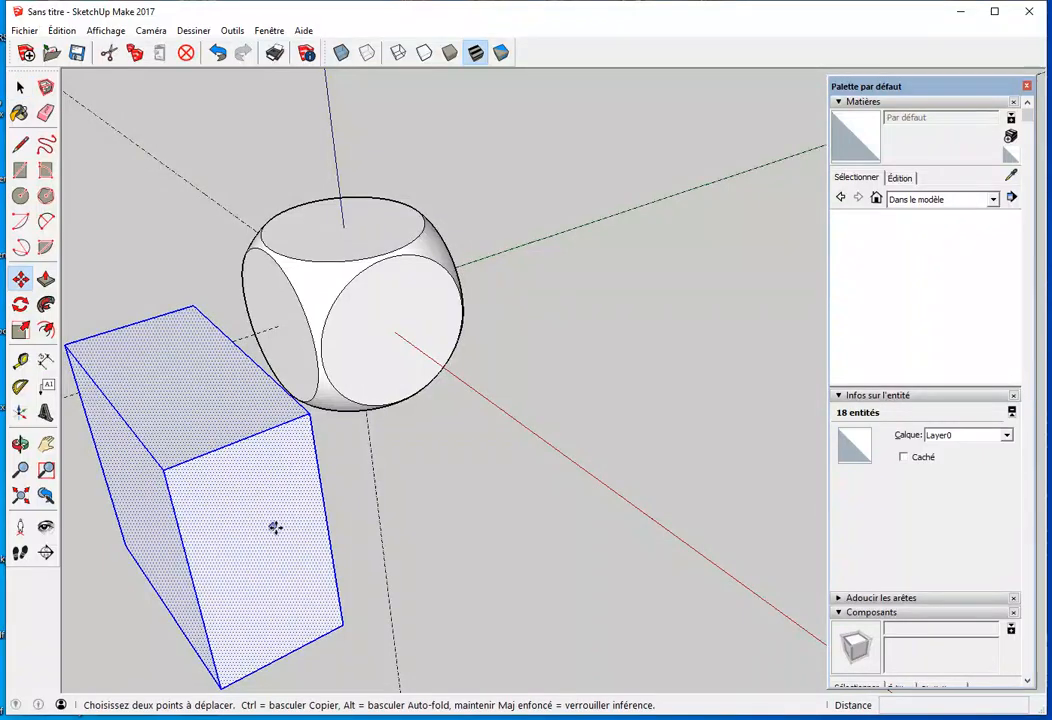
left_click(326, 530)
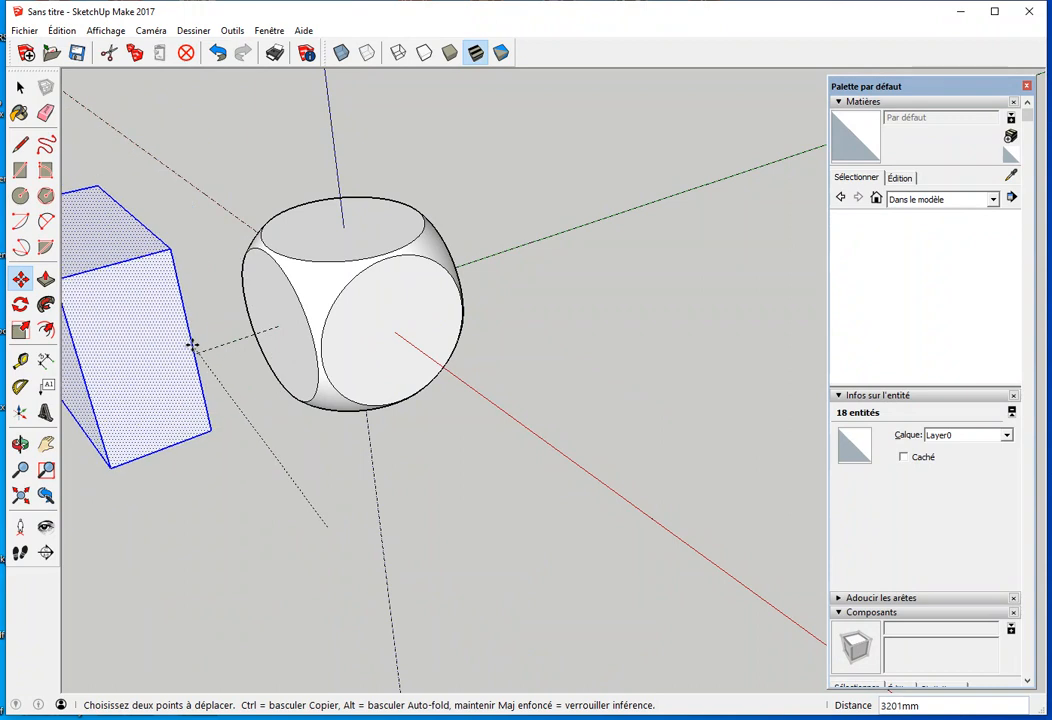
left_click(625, 494)
key("space")
left_click(286, 574)
middle_click_drag(286, 574, 351, 508)
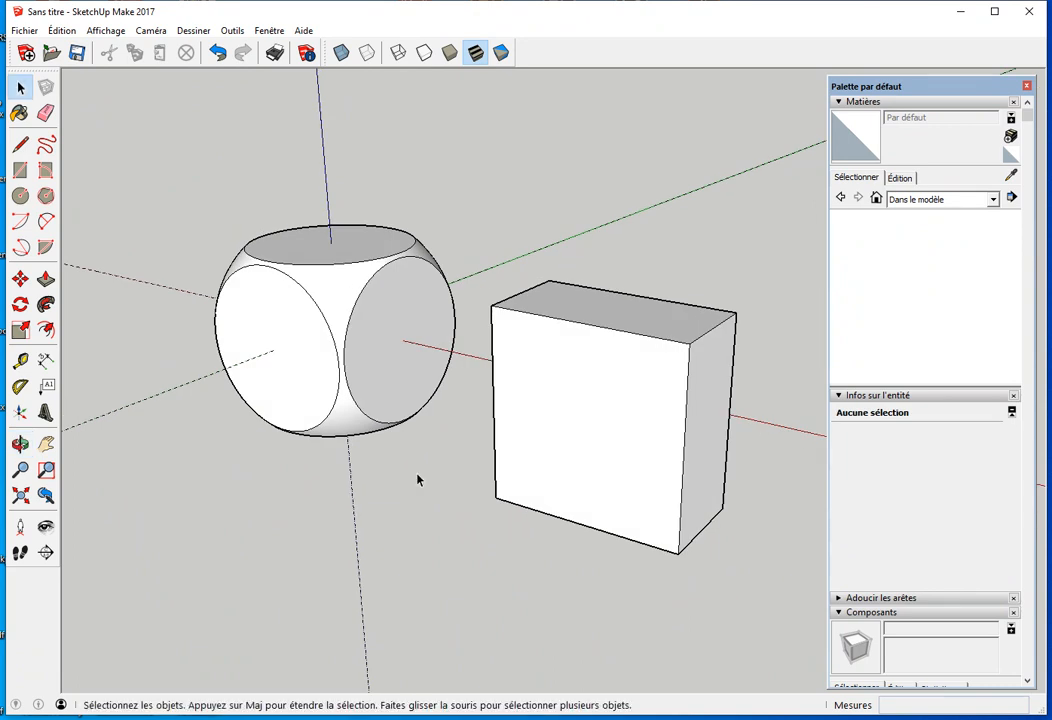
Step: Draw a tangent arc of about 203 mm radius across an upper corner of the box's large square face
middle_click_drag(477, 453, 411, 448)
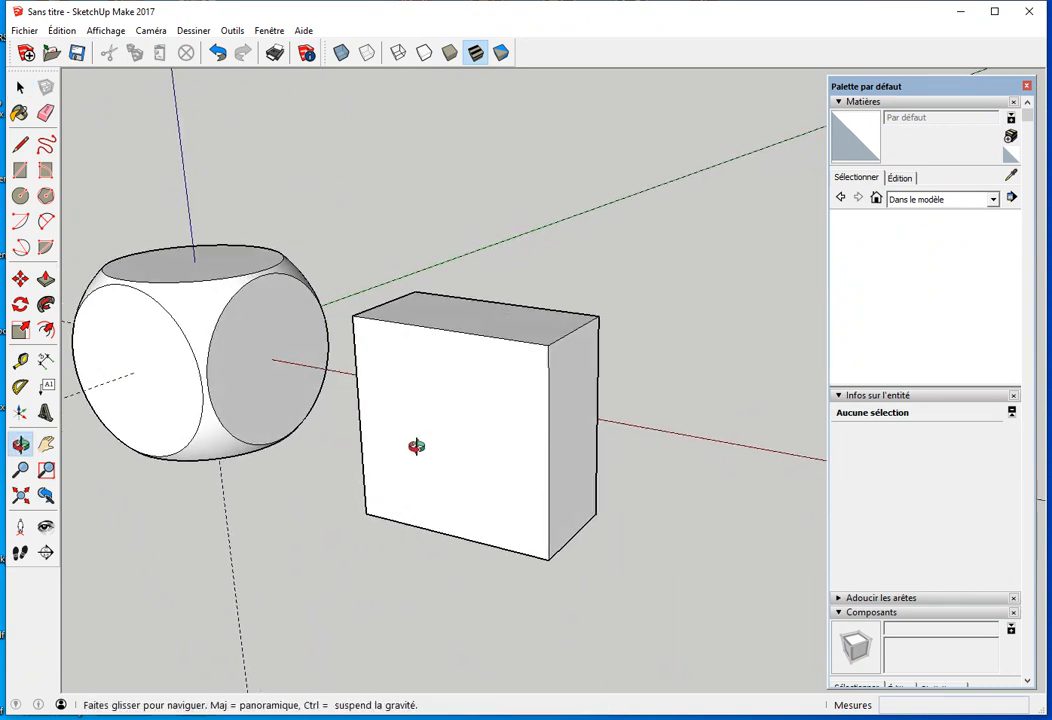
scroll(500, 425, "up", 5)
key("a")
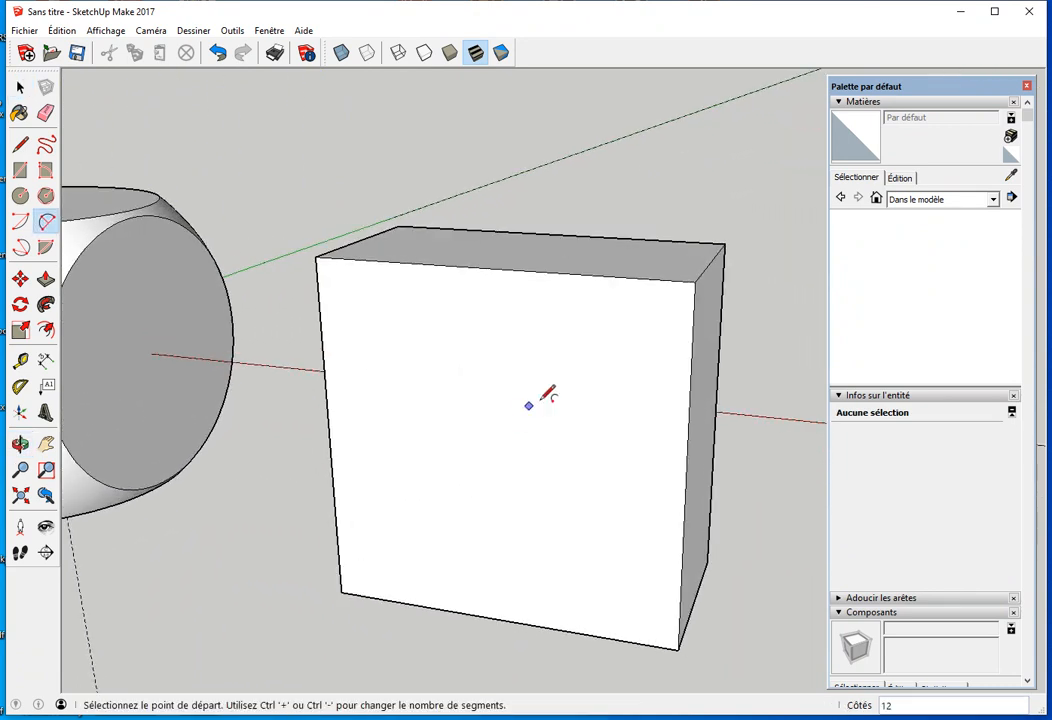
left_click(652, 278)
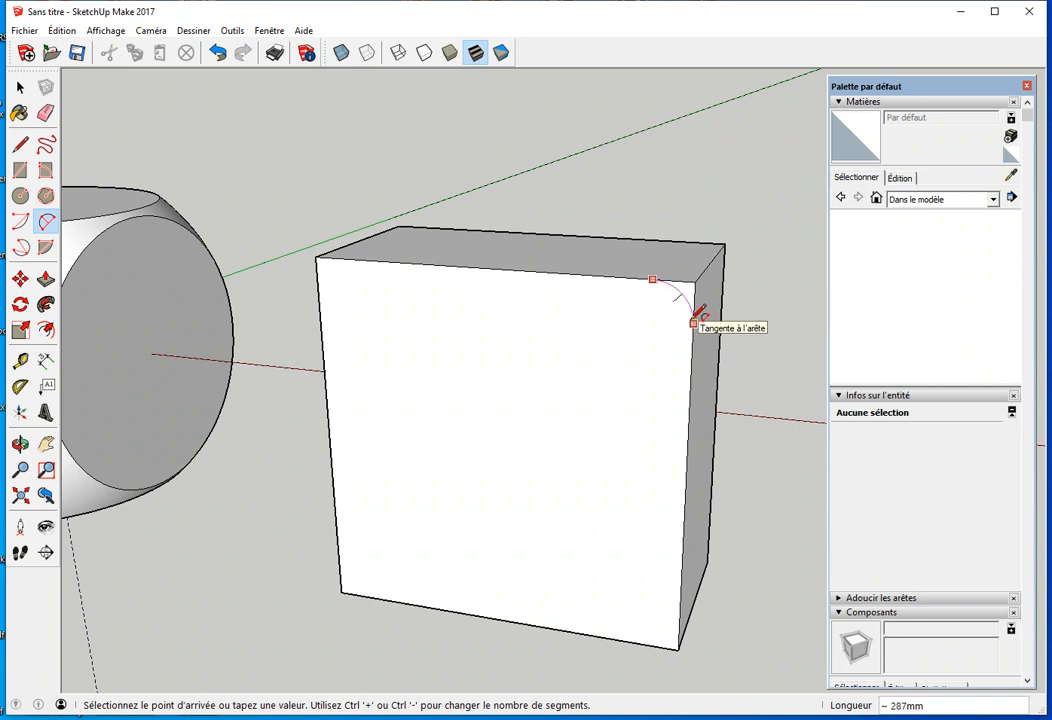
left_click(693, 322)
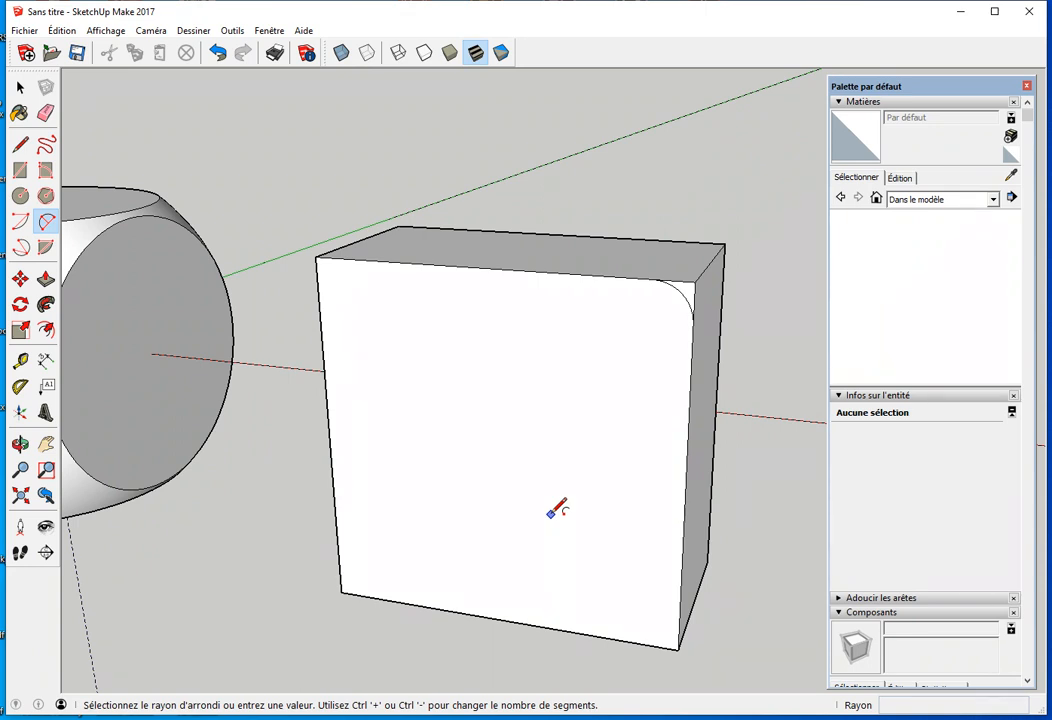
Step: Try to repeat the tangent arc on the other three corners of the box's large square face
left_click(660, 618)
left_click(354, 568)
left_click(342, 288)
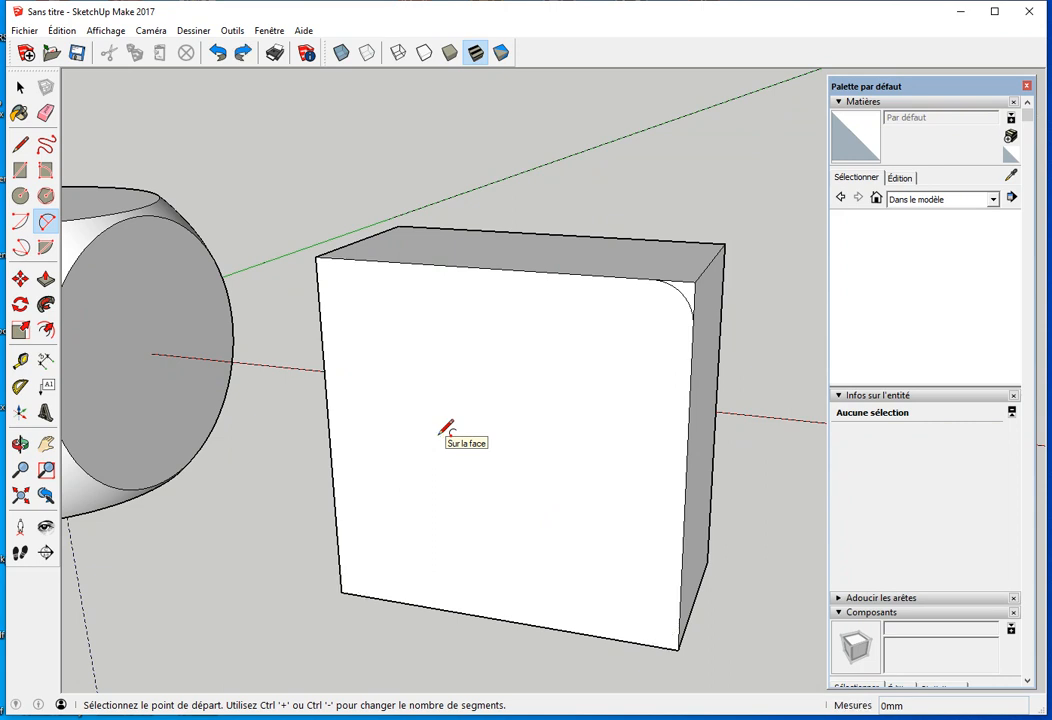
Step: Set the corner arc's radius to 100 mm and clear the selection
key("space")
left_click(684, 300)
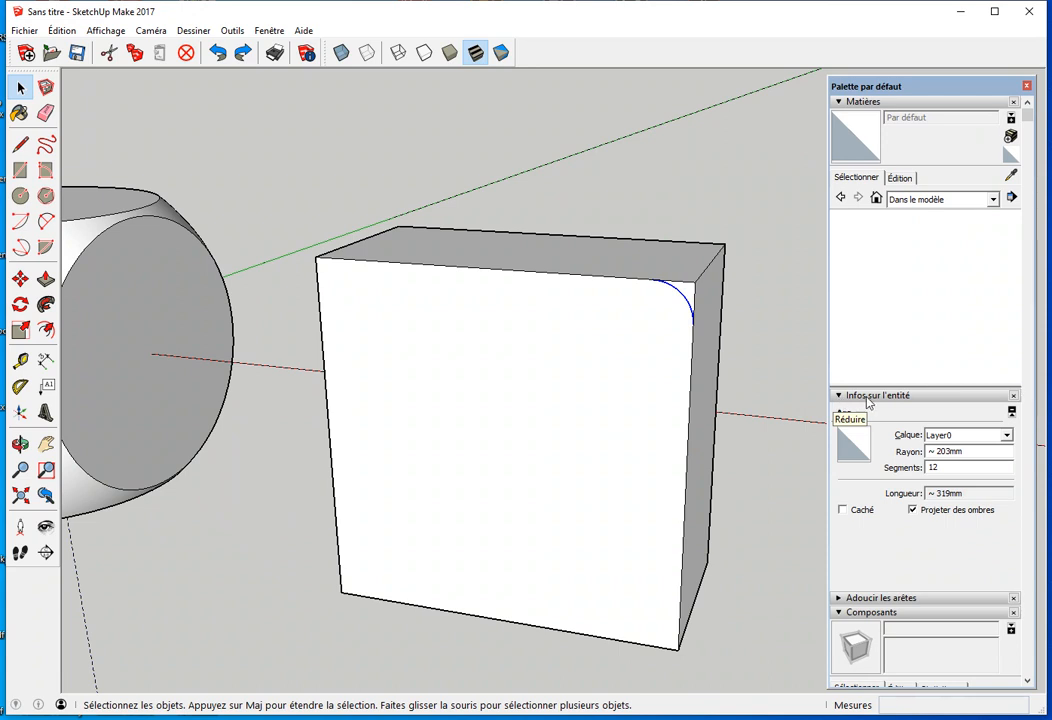
triple_click(971, 453)
type("100")
key("Return")
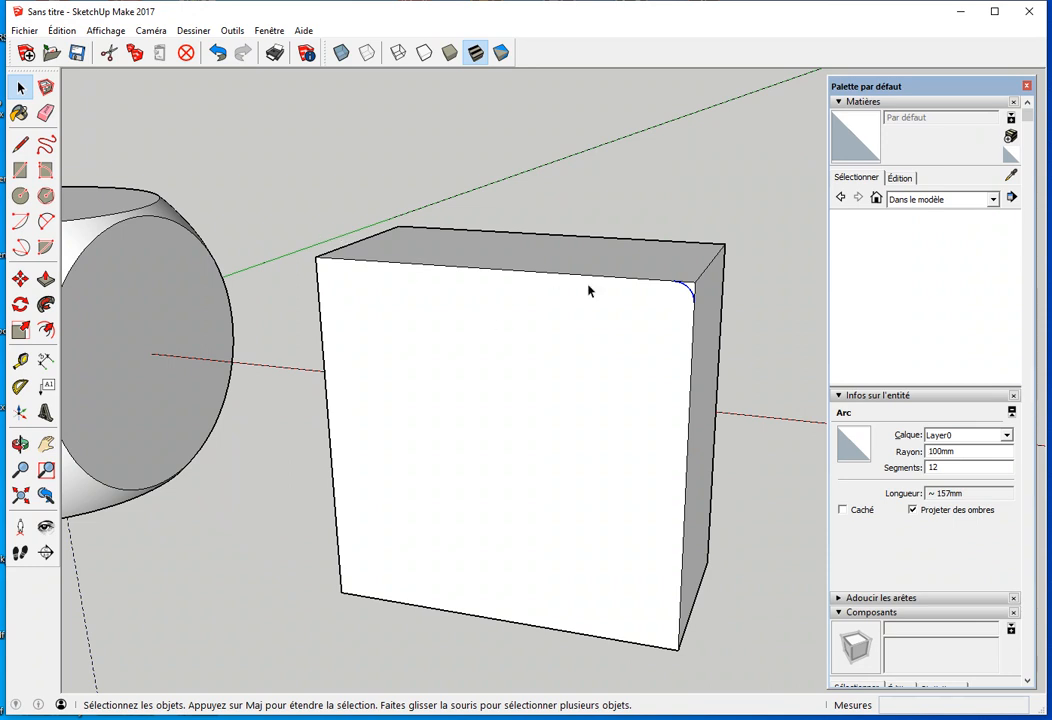
left_click(760, 350)
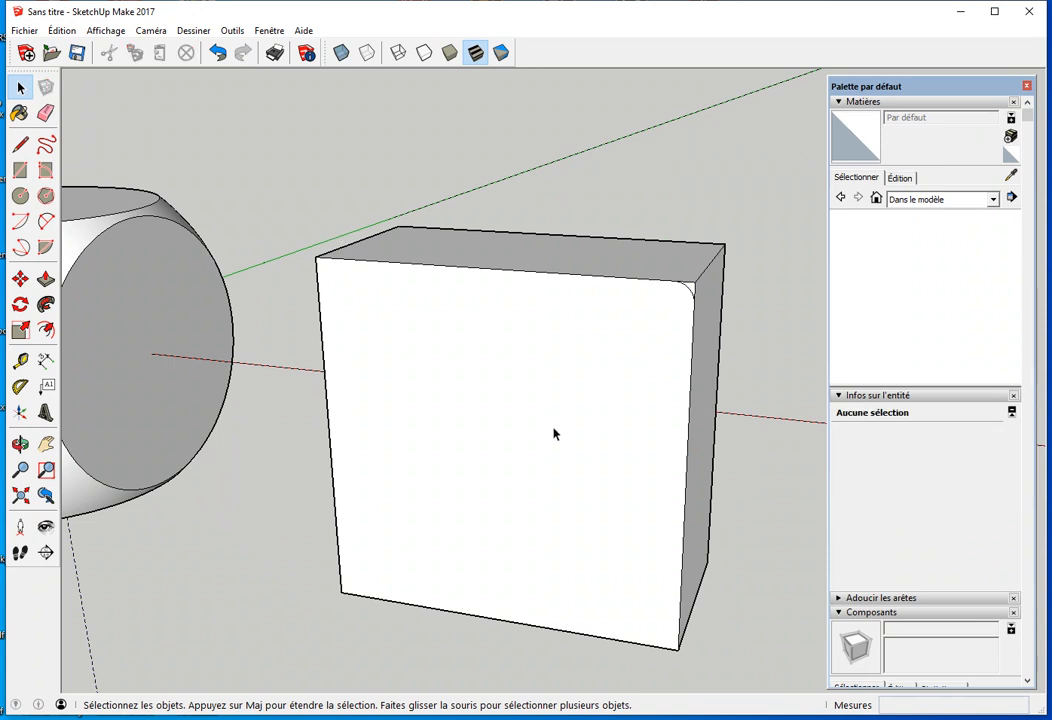
Step: Repeat the 100 mm tangent arc on the other three corners of the box's large square face
key("a")
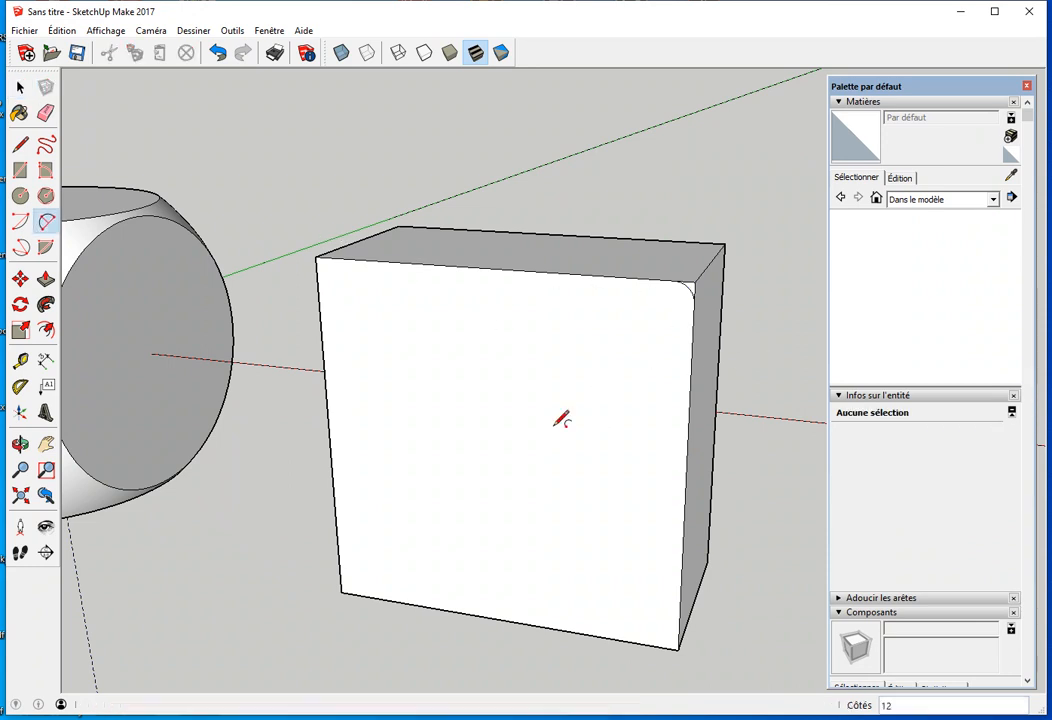
double_click(656, 621)
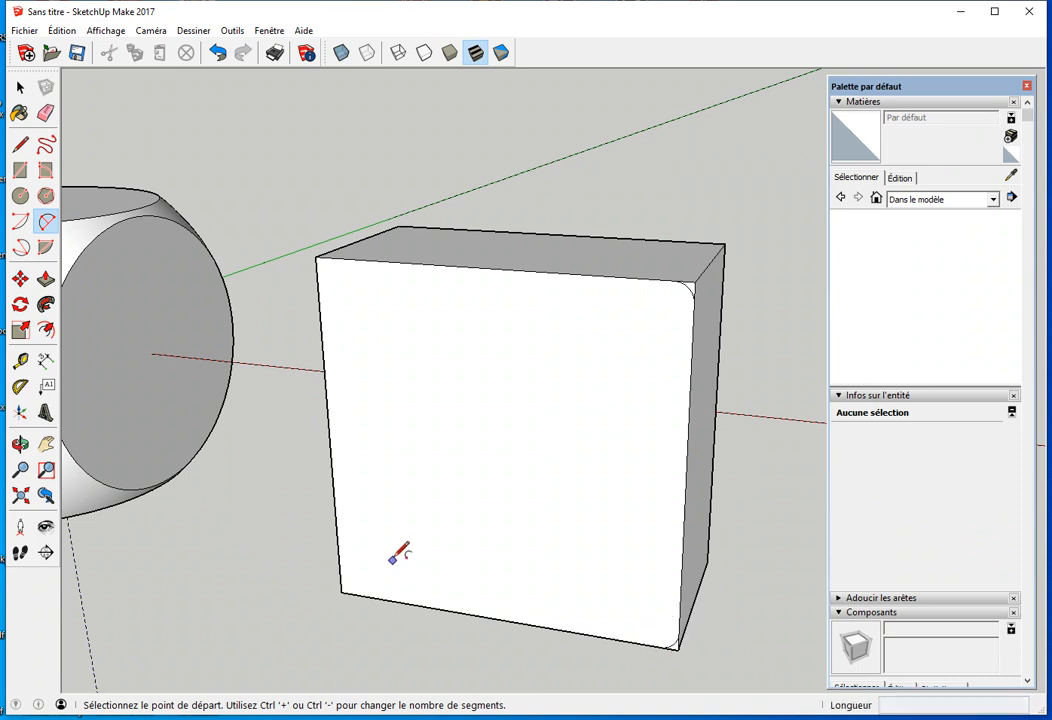
double_click(366, 316)
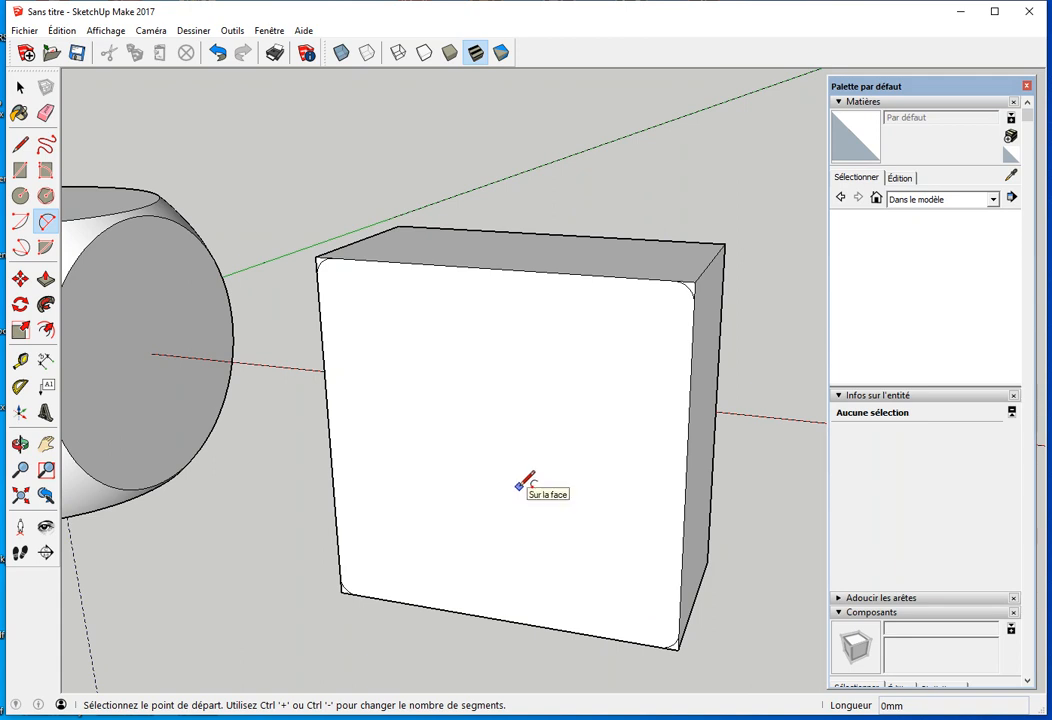
Step: Push the four corner pieces outside the arcs 1000 mm through the box so that its four long edges are rounded
key("p")
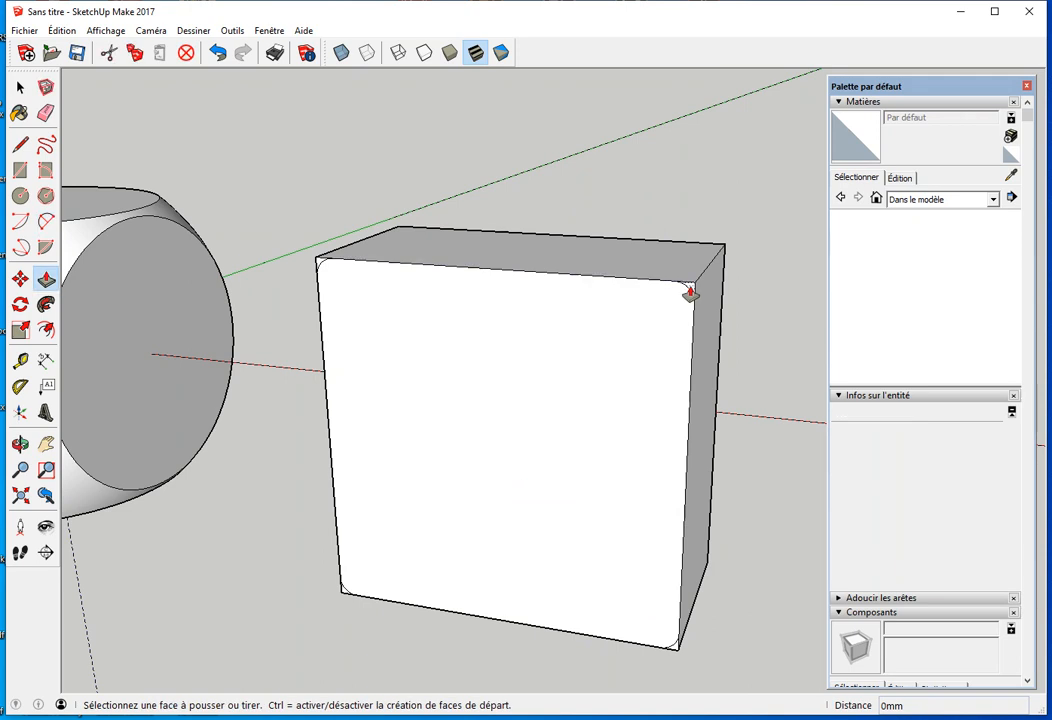
double_click(690, 293)
key("ctrl+z")
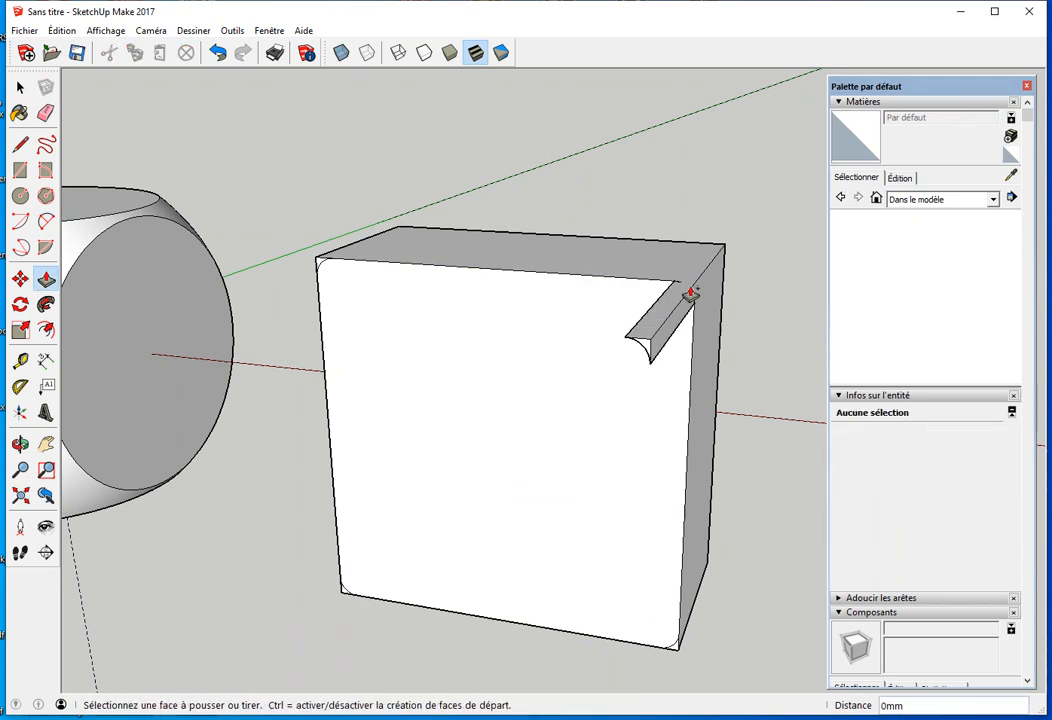
left_click(690, 293)
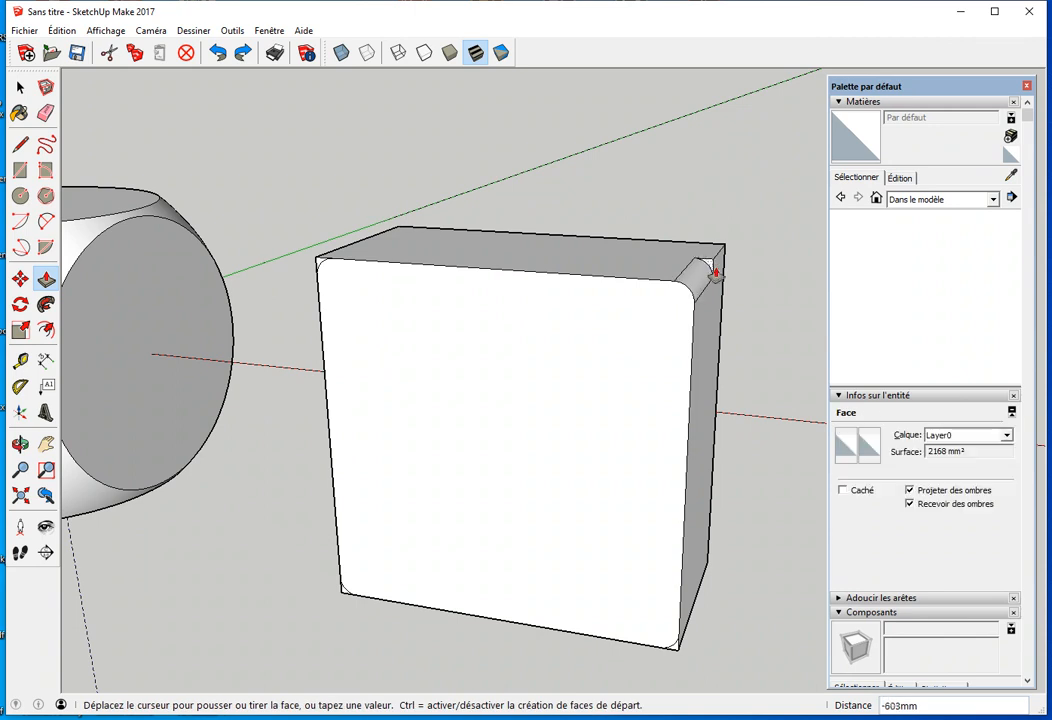
left_click(704, 547)
double_click(674, 651)
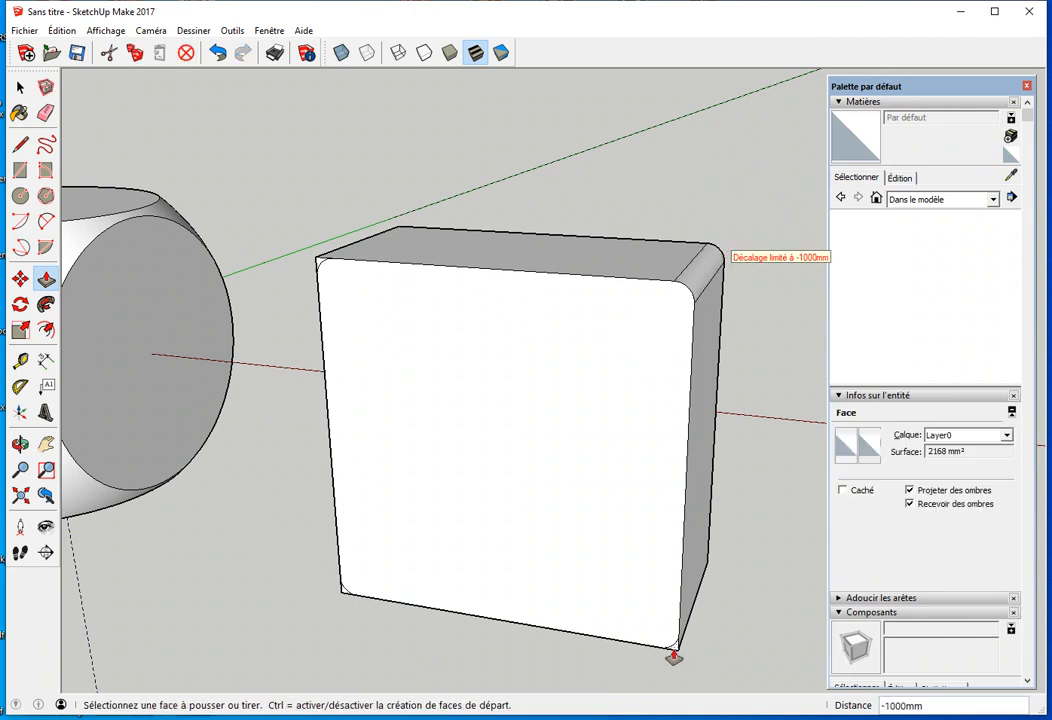
double_click(345, 593)
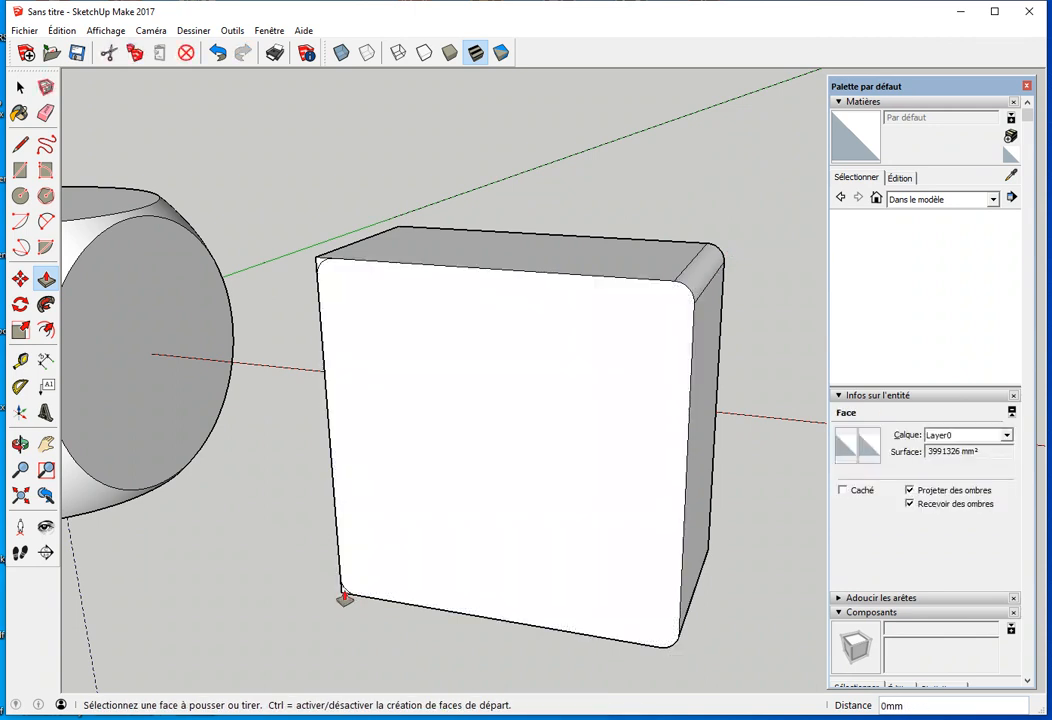
double_click(318, 266)
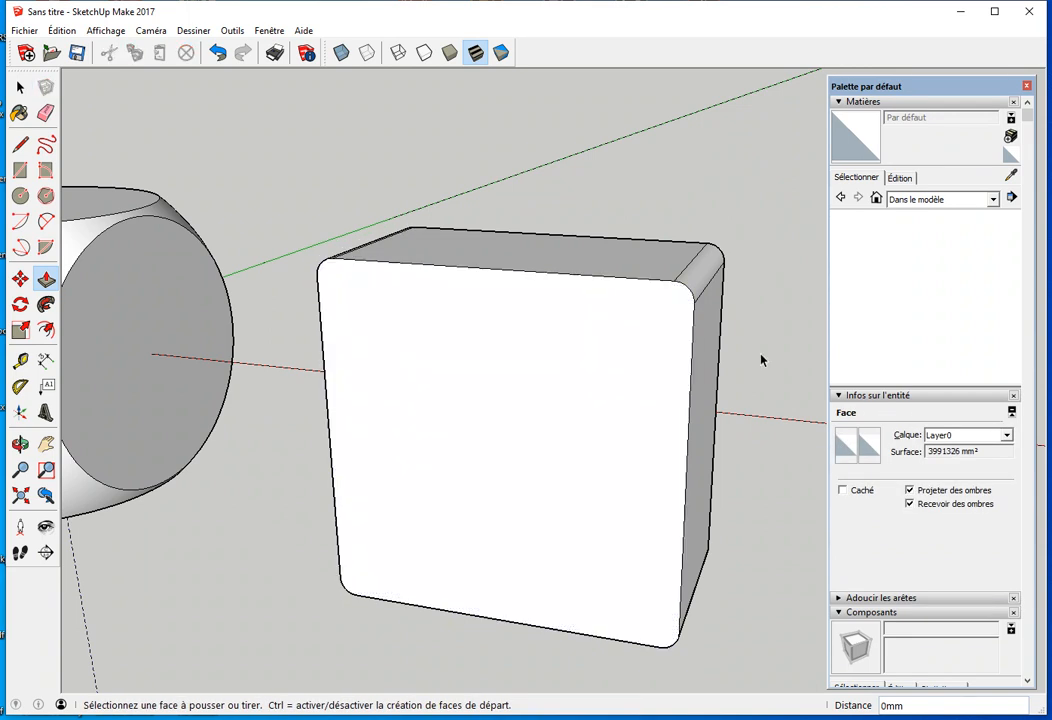
key("space")
Step: Hide the top face of the rounded box to open up its interior
middle_click_drag(563, 545, 420, 509)
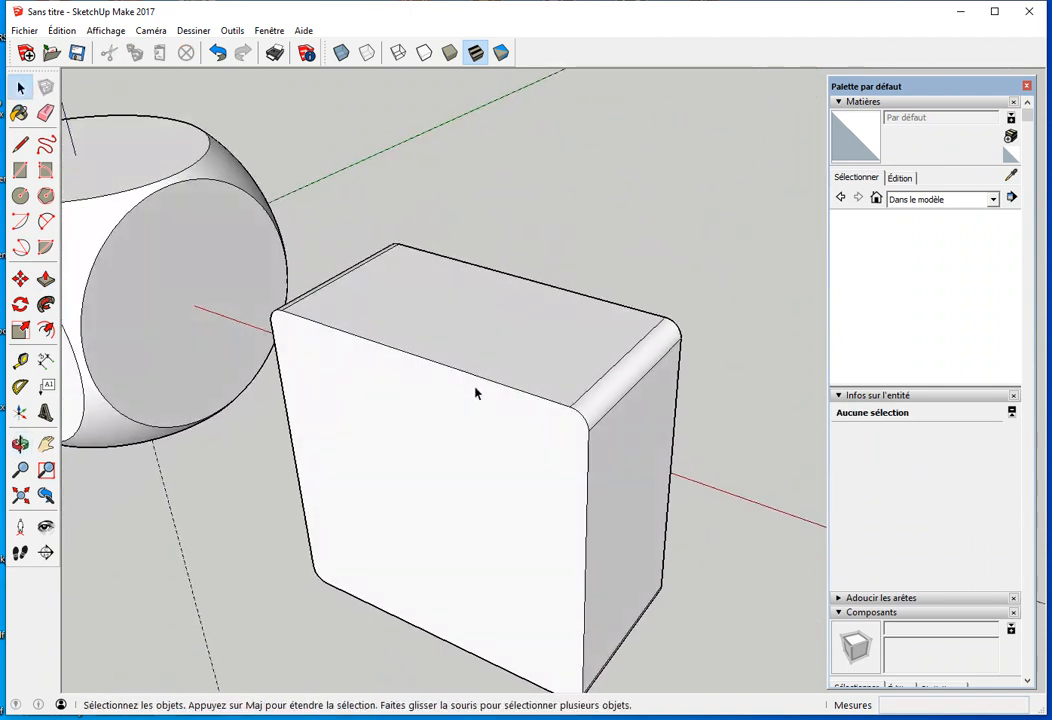
middle_click_drag(450, 442, 493, 424)
left_click(500, 399)
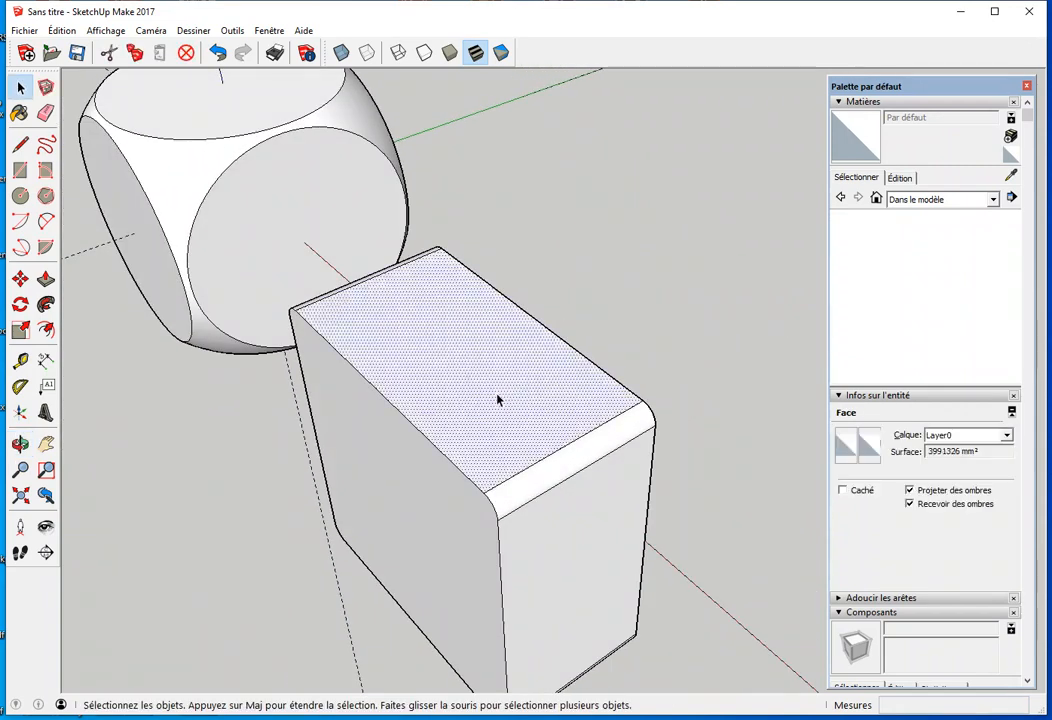
right_click(483, 383)
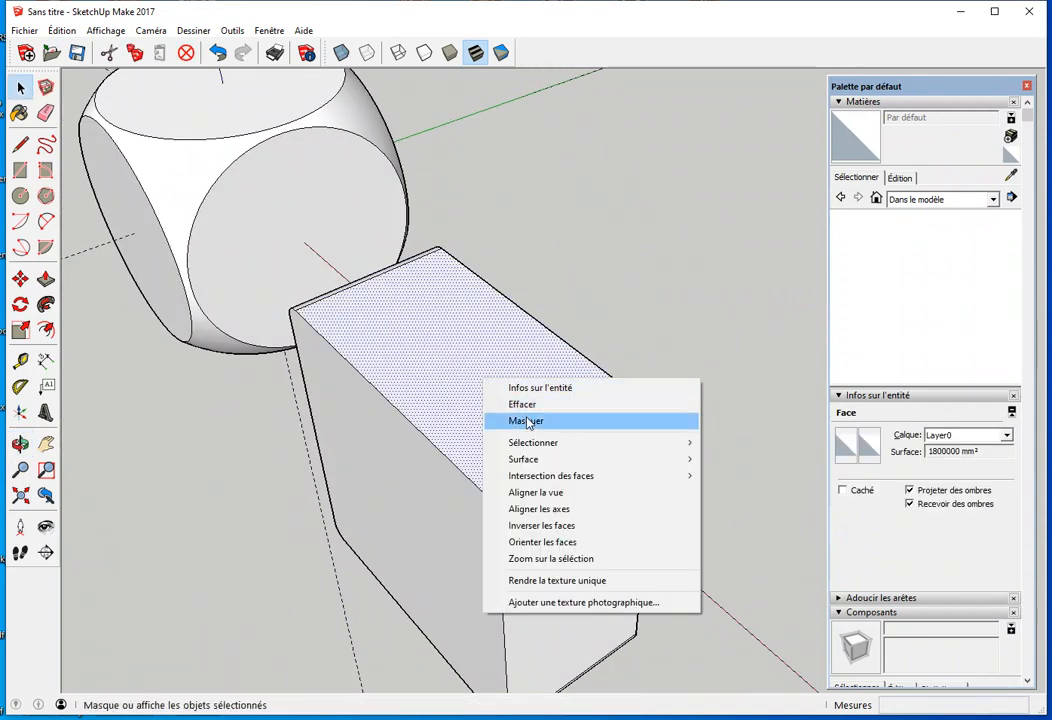
left_click(520, 405)
Step: Draw a vertical rectangle about 290 × 770 mm inward from the midpoint of the box's long top edge and add a tangent arc at its outer upper corner
middle_click_drag(448, 441, 317, 415)
key("r")
left_click(343, 264)
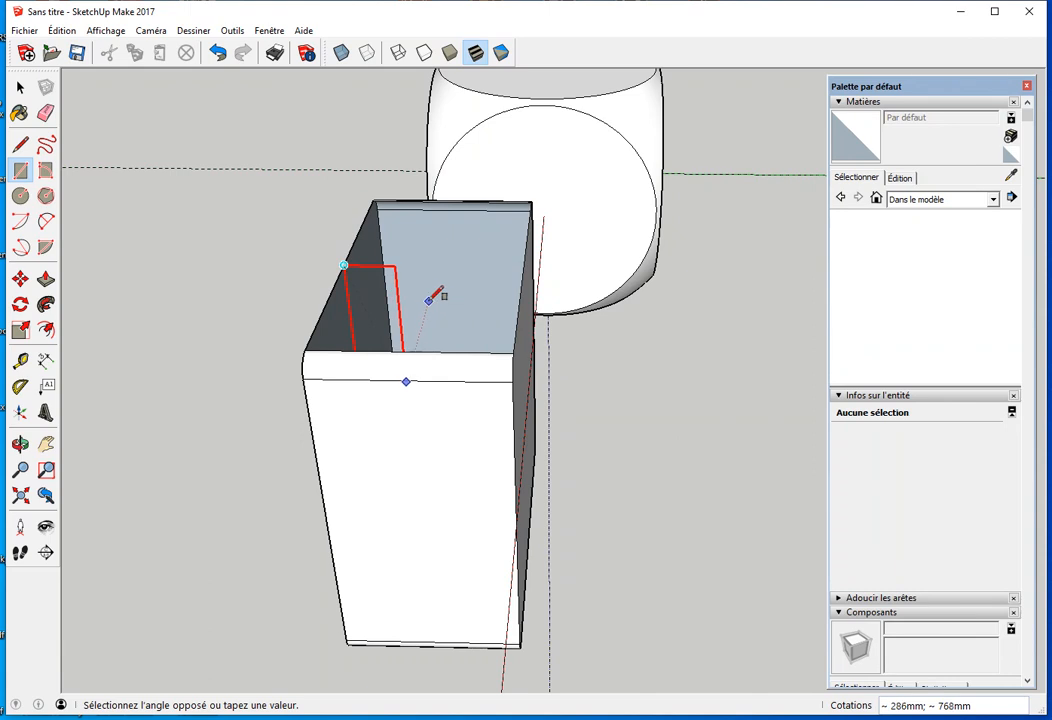
left_click(436, 297)
key("a")
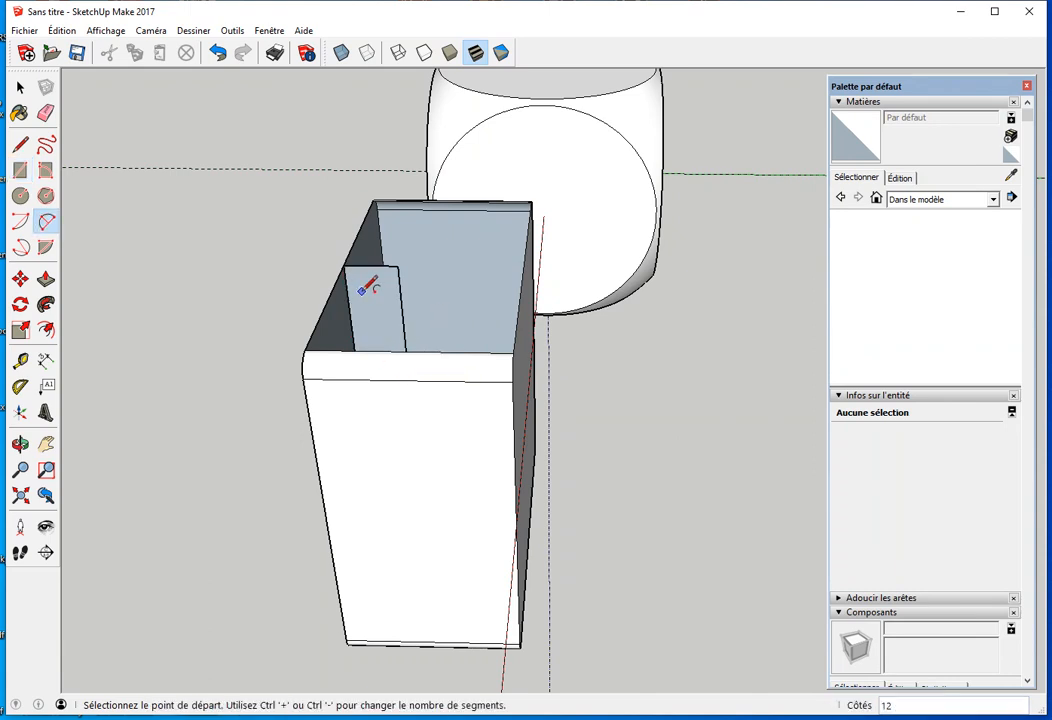
left_click(359, 282)
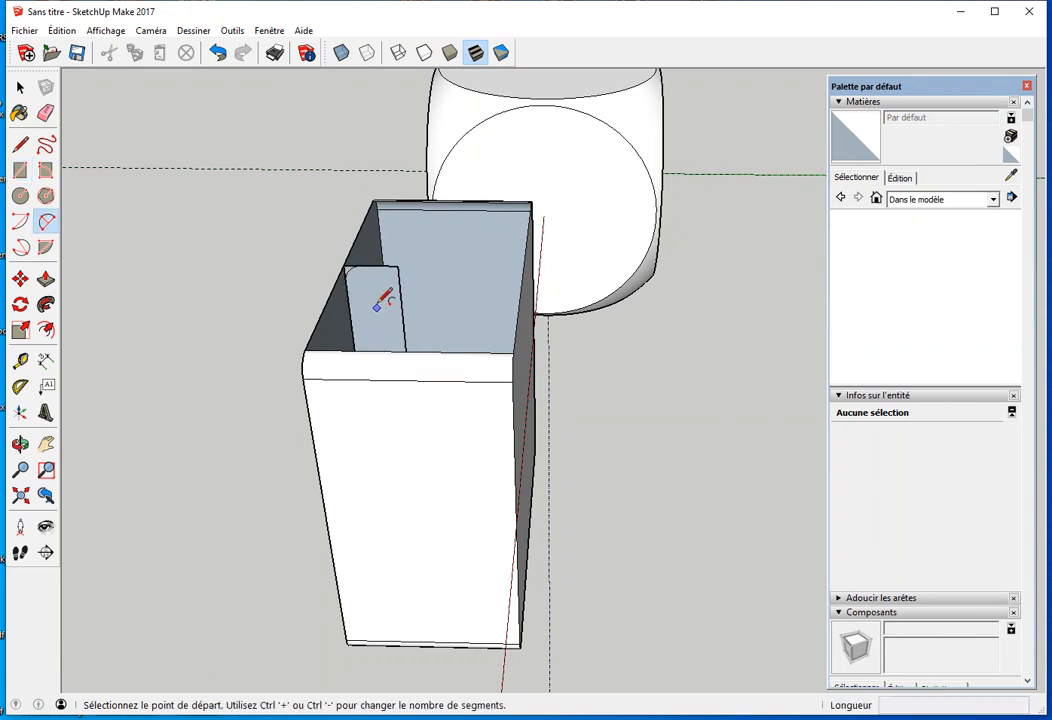
Step: Erase the rectangle's face inside the arc and its leftover edges, keeping only the small corner profile
scroll(356, 270, "up", 5)
middle_click_drag(392, 284, 411, 322)
key("e")
left_click_drag(411, 322, 420, 310)
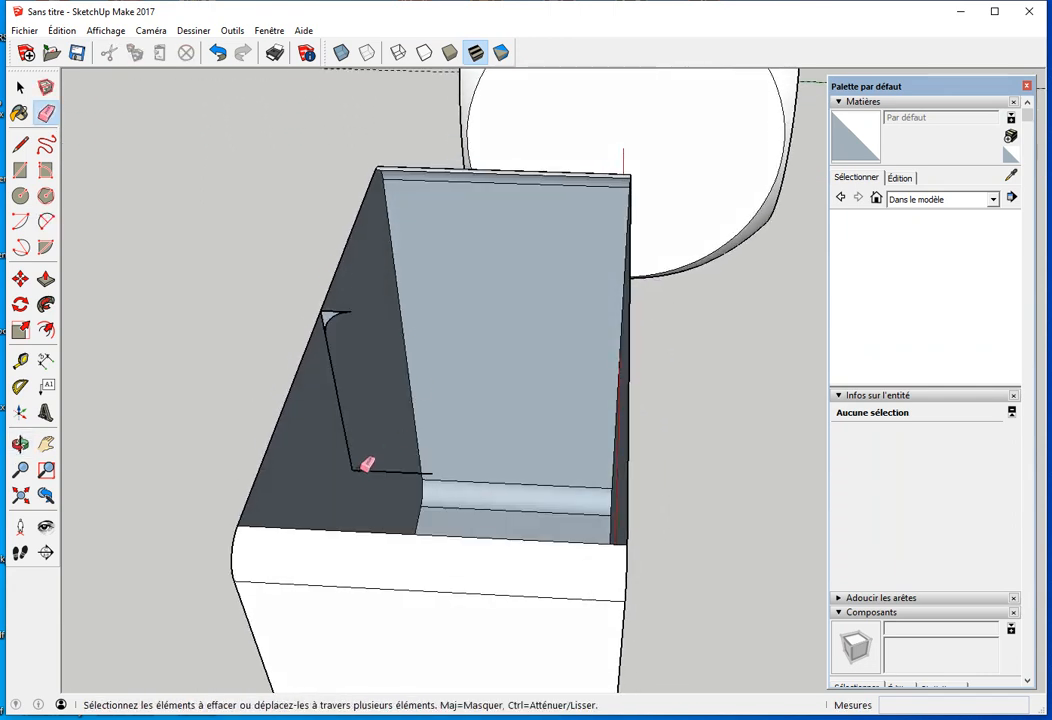
mouse_move(357, 466)
left_mouse_down()
mouse_move(364, 437)
mouse_move(344, 338)
left_mouse_up()
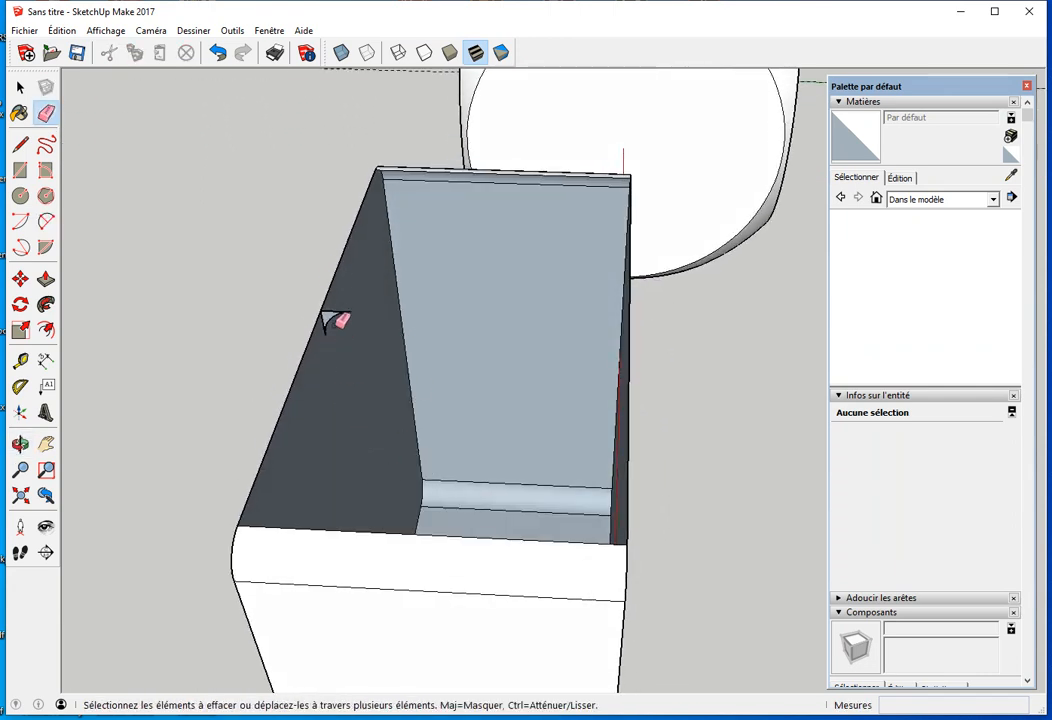
mouse_move(336, 336)
middle_mouse_down()
mouse_move(340, 380)
mouse_move(437, 342)
mouse_move(428, 272)
middle_mouse_up()
Step: Sweep the small corner profile around the outline of the adjoining large square face with Follow Me
key("space")
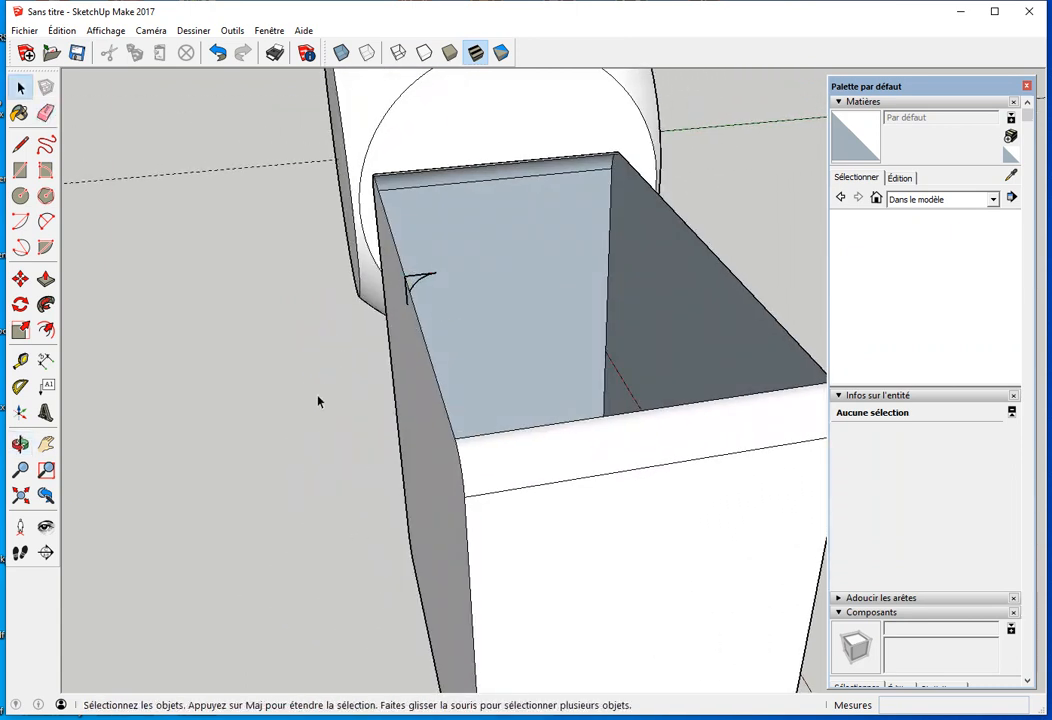
scroll(322, 390, "down", 3)
middle_click_drag(291, 495, 560, 412)
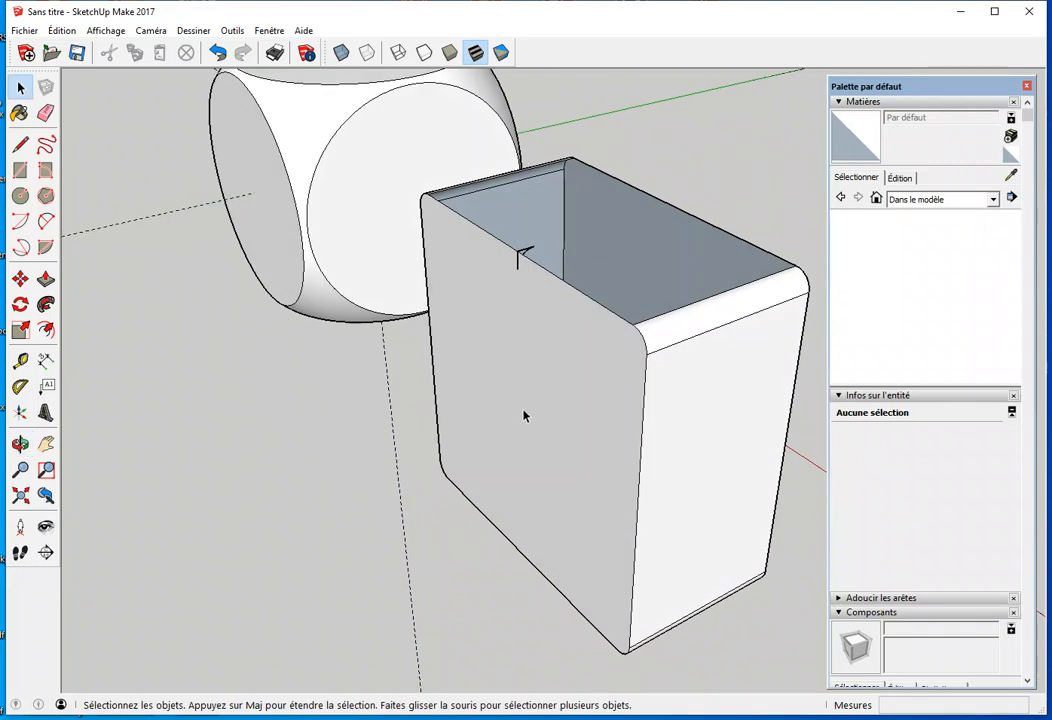
left_click(531, 413)
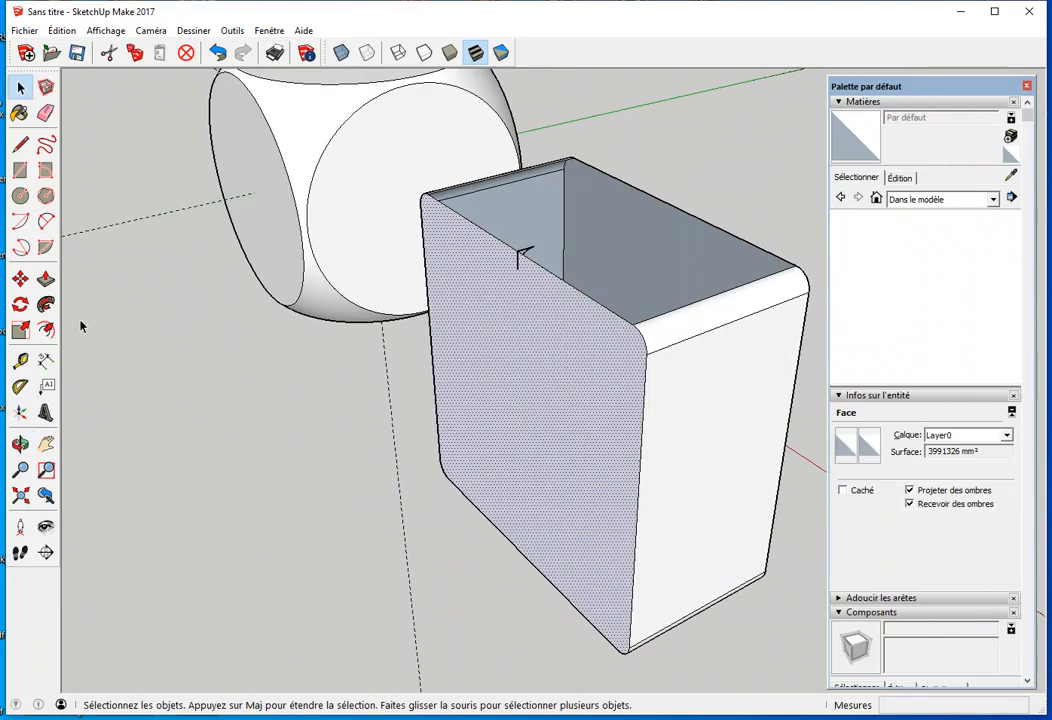
left_click(45, 304)
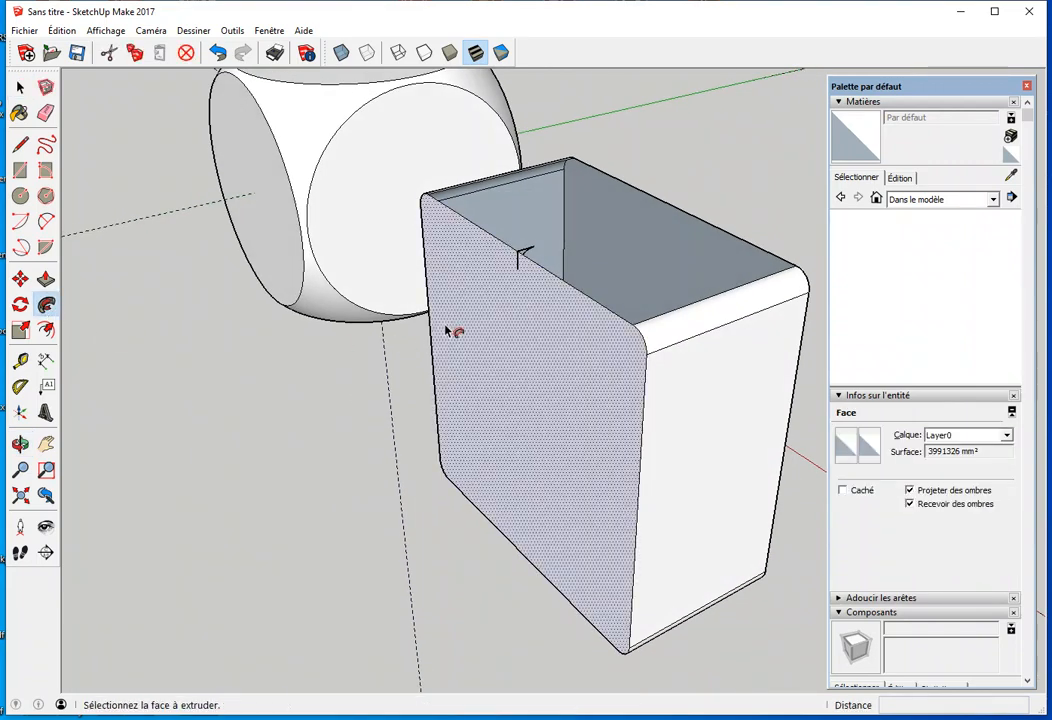
left_click(525, 255)
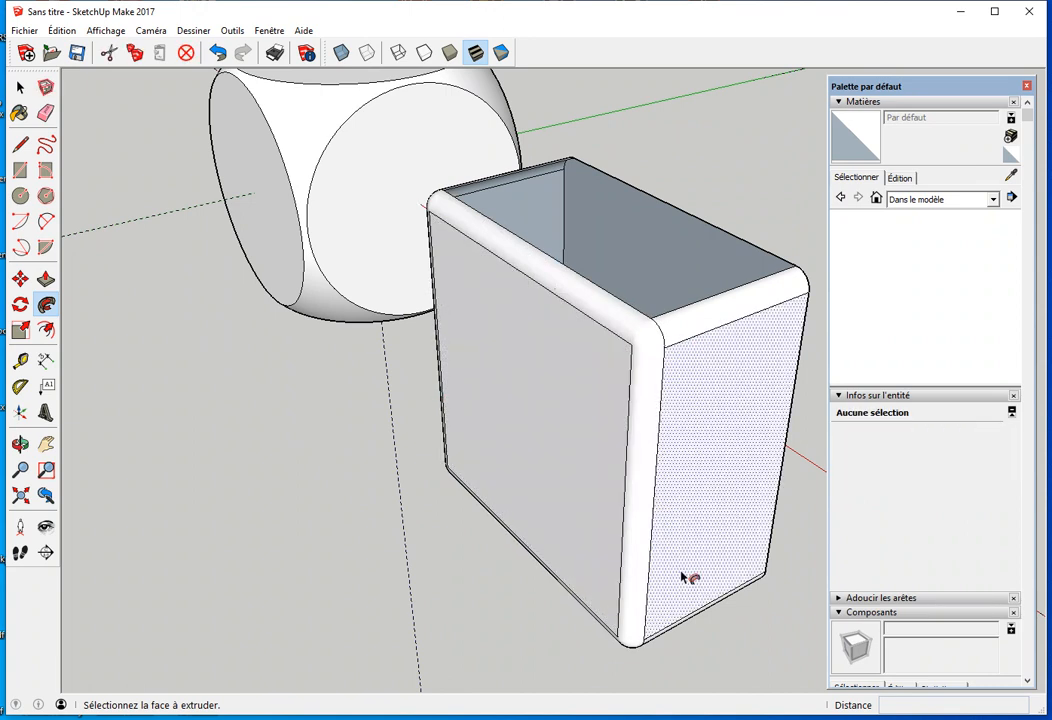
Step: Reveal all hidden geometry to restore the box's top face and return to selection mode
middle_click_drag(510, 582, 324, 535)
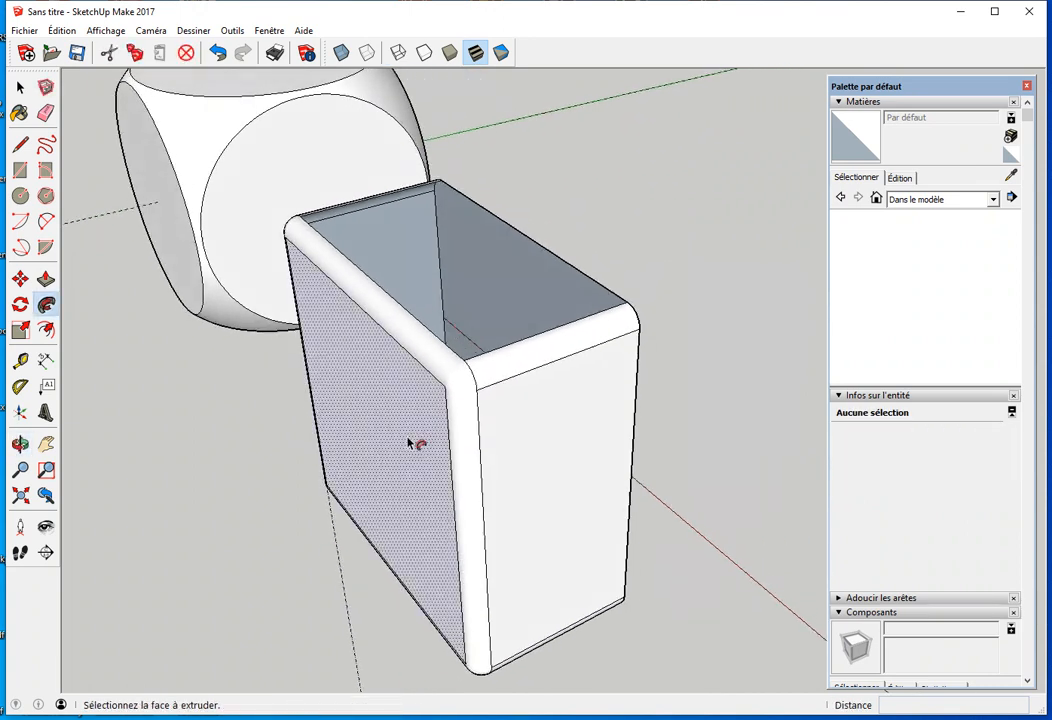
left_click(62, 30)
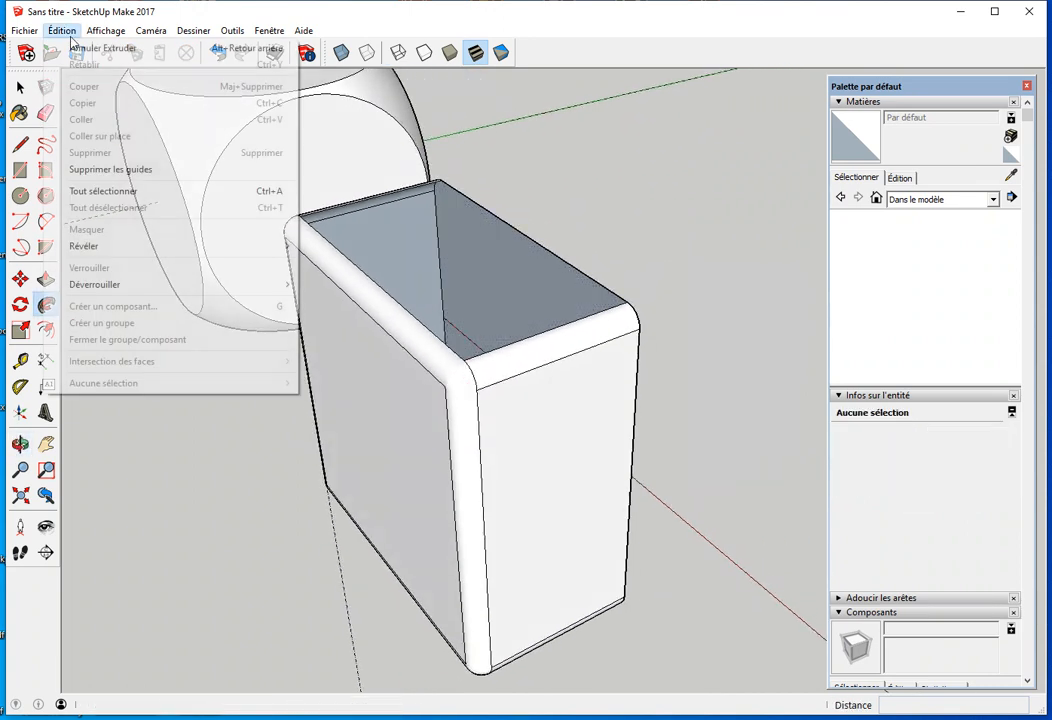
mouse_move(114, 247)
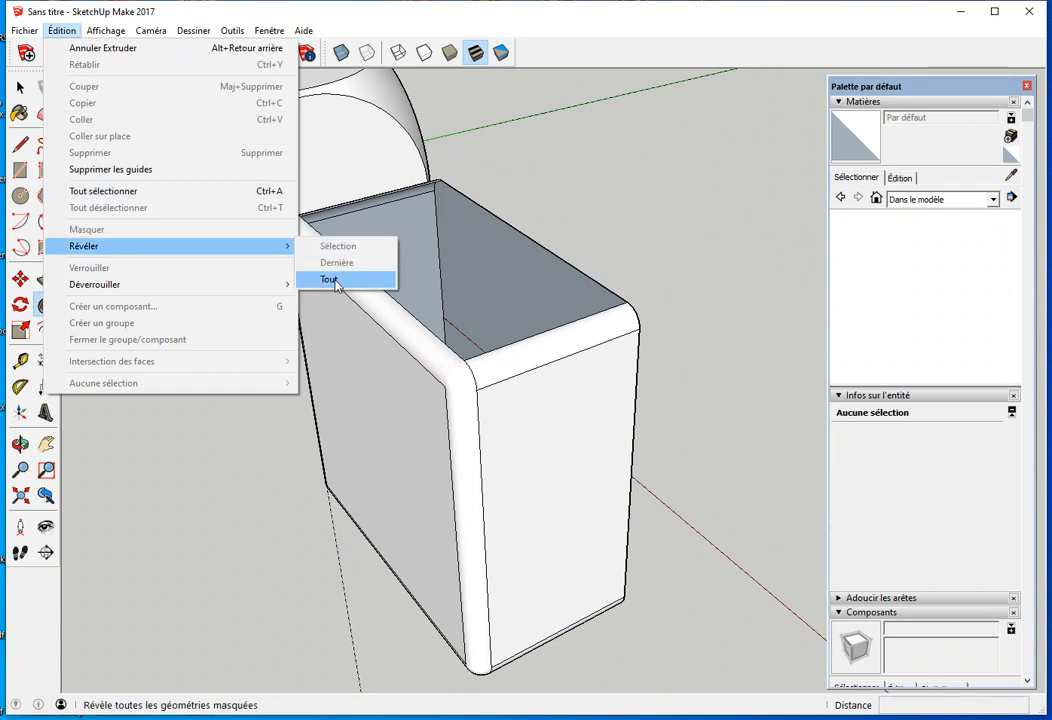
left_click(330, 279)
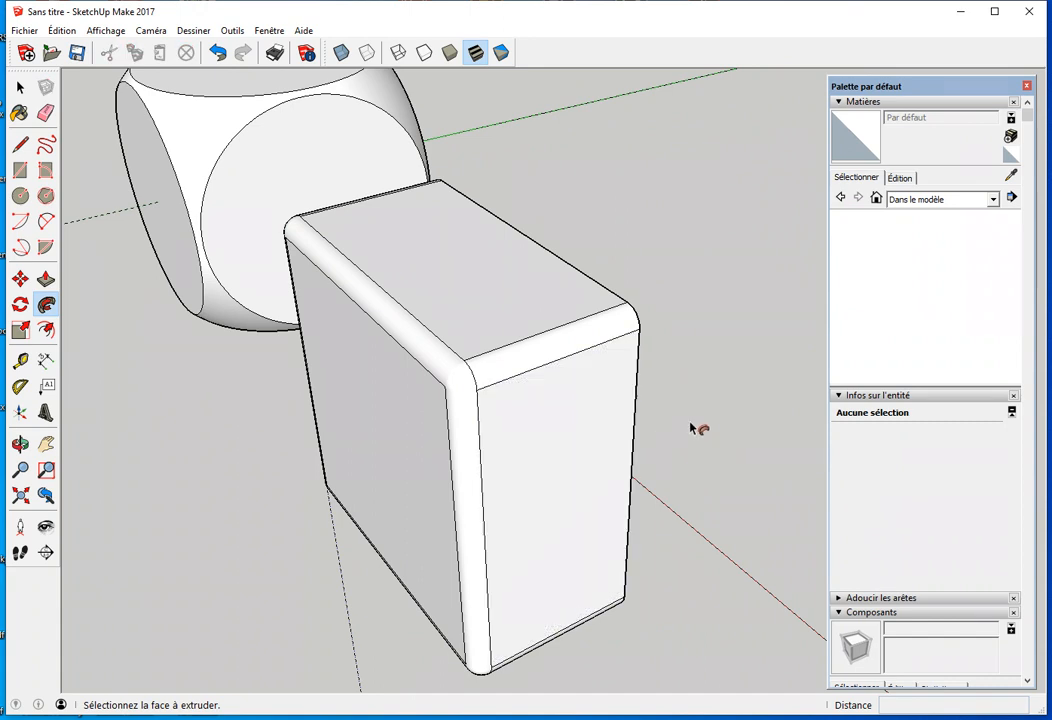
key("space")
Step: Draw a line across the tiny gap at the upper corner of the inner square face to close the hole
middle_click_drag(489, 466, 561, 437)
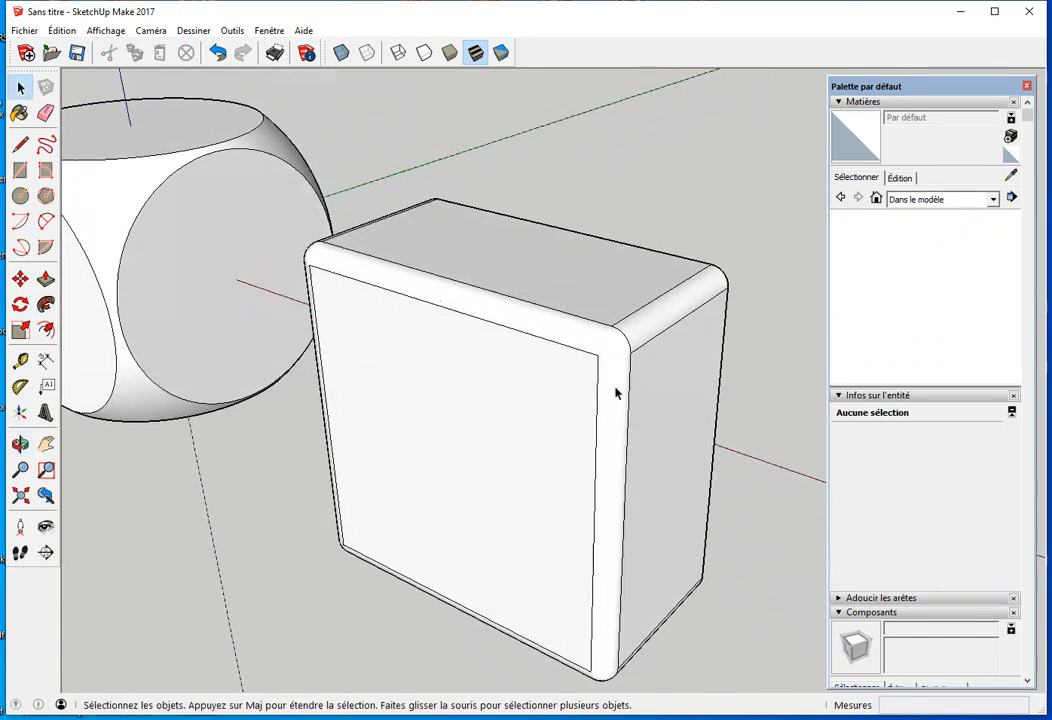
scroll(600, 355, "up", 5)
scroll(591, 357, "up", 6)
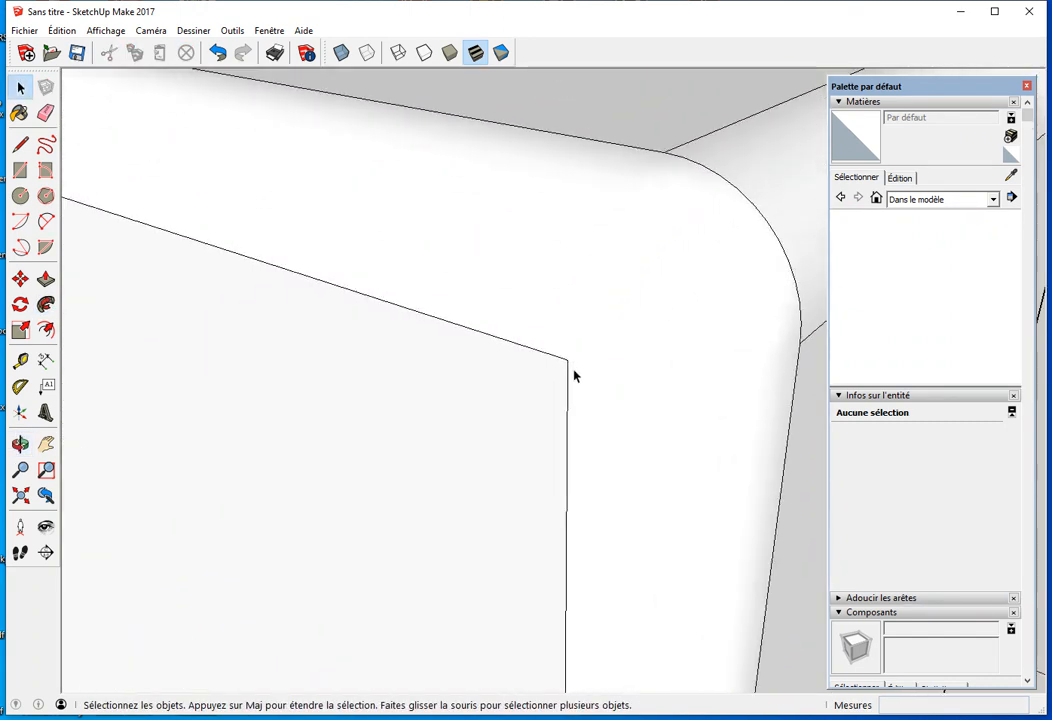
scroll(575, 365, "up", 2)
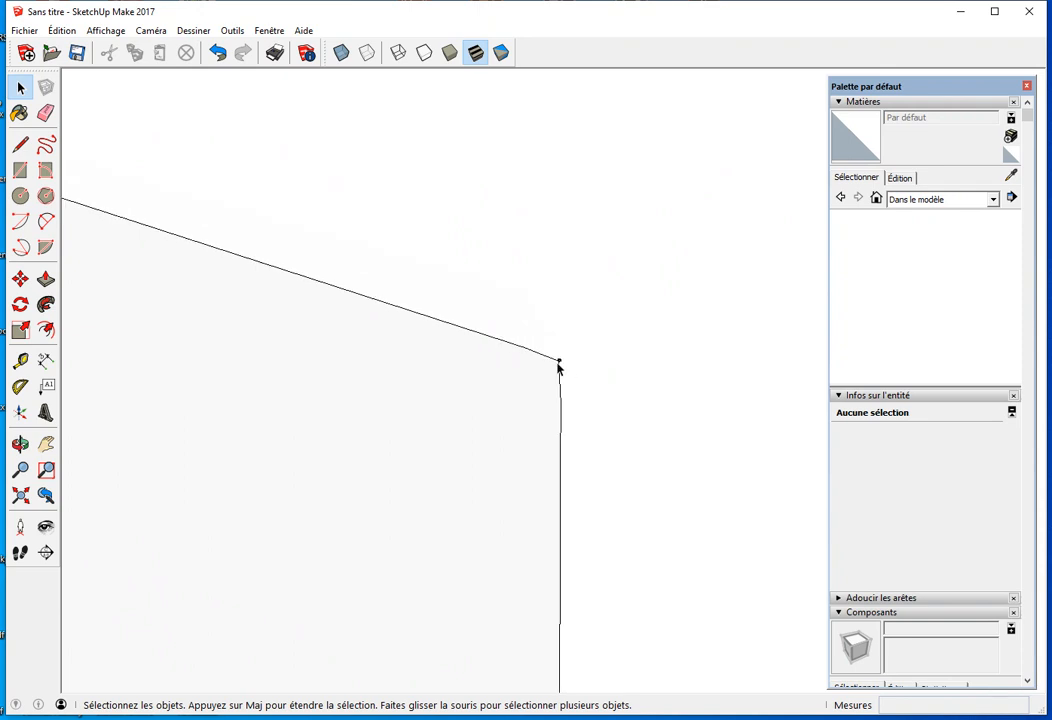
scroll(559, 369, "up", 4)
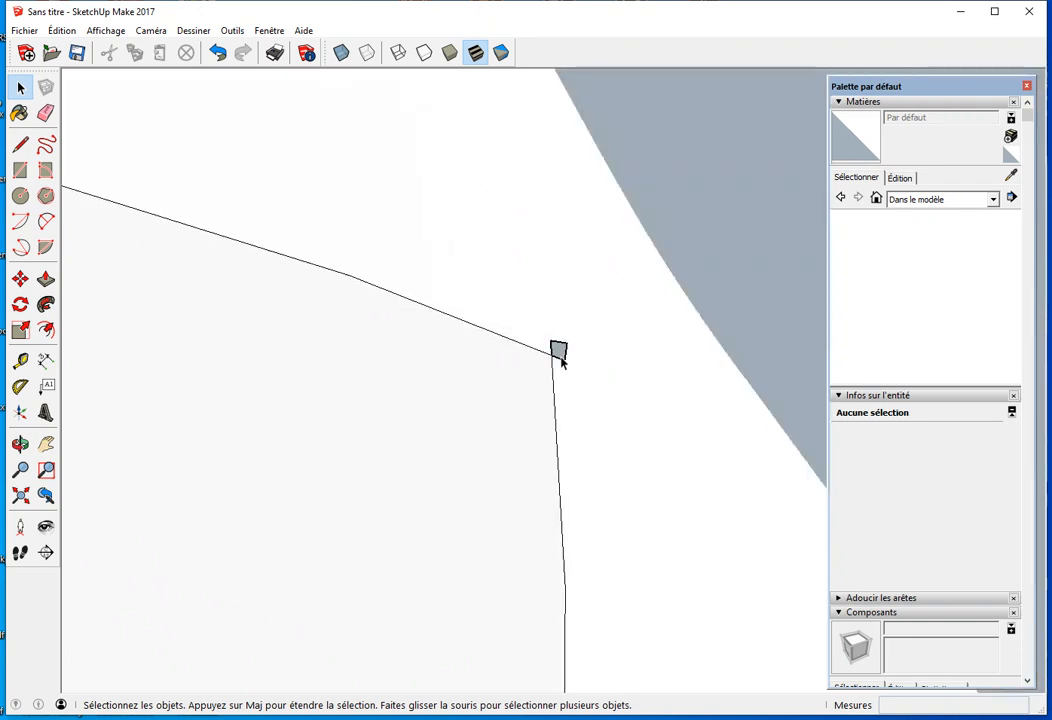
key("l")
left_click(566, 345)
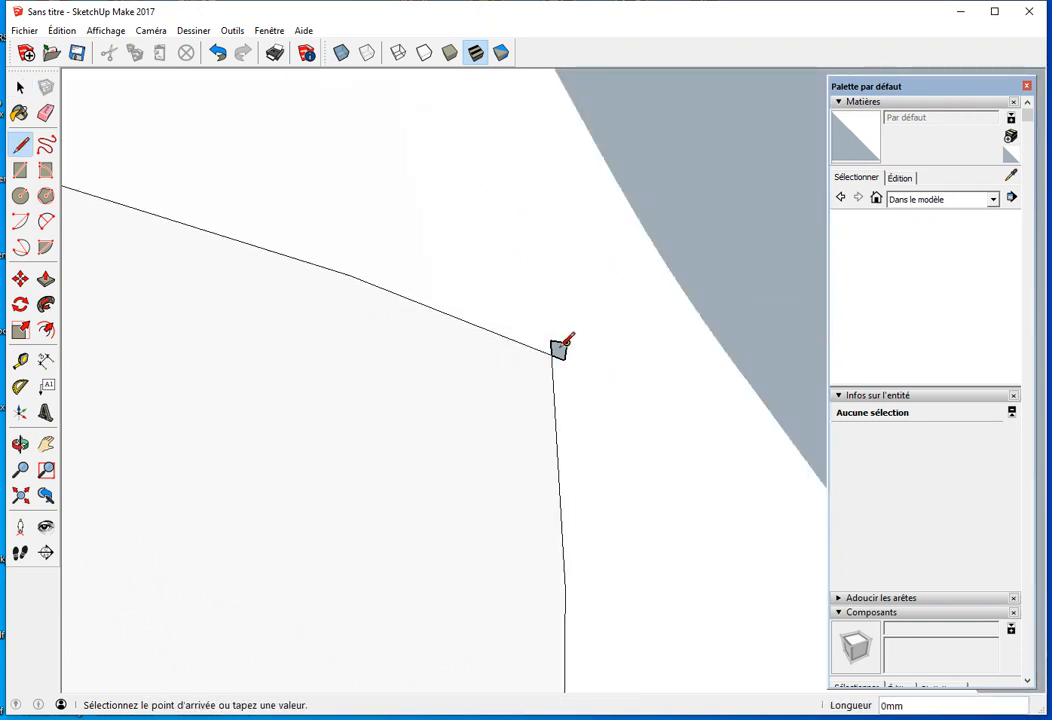
left_click(552, 356)
scroll(574, 407, "down", 7)
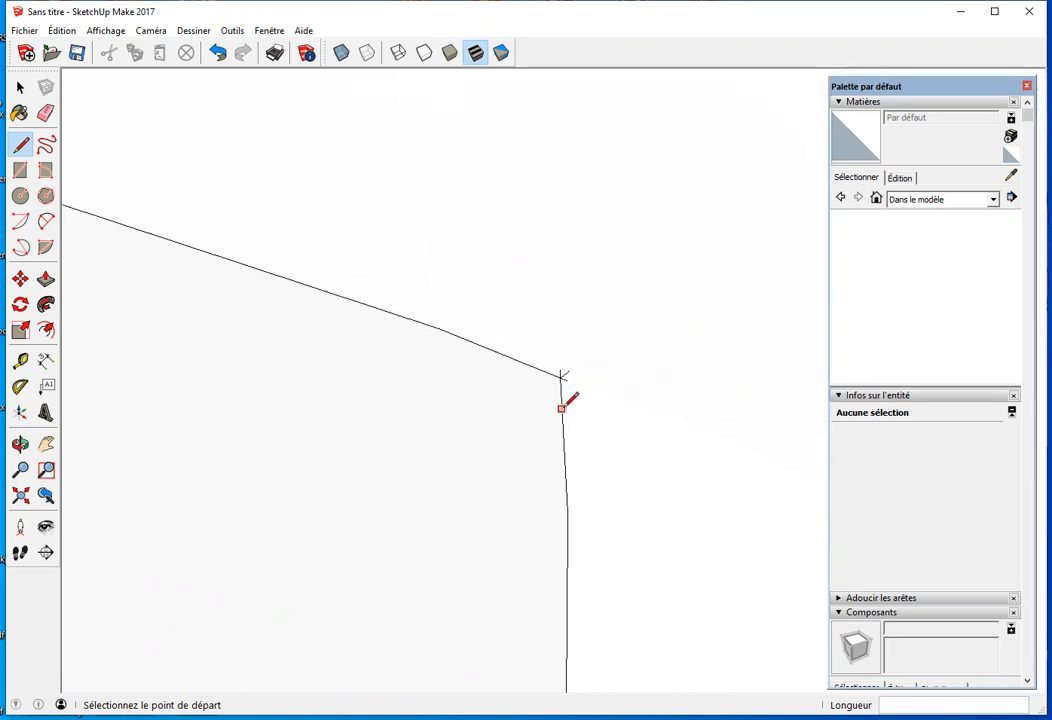
scroll(425, 485, "down", 3)
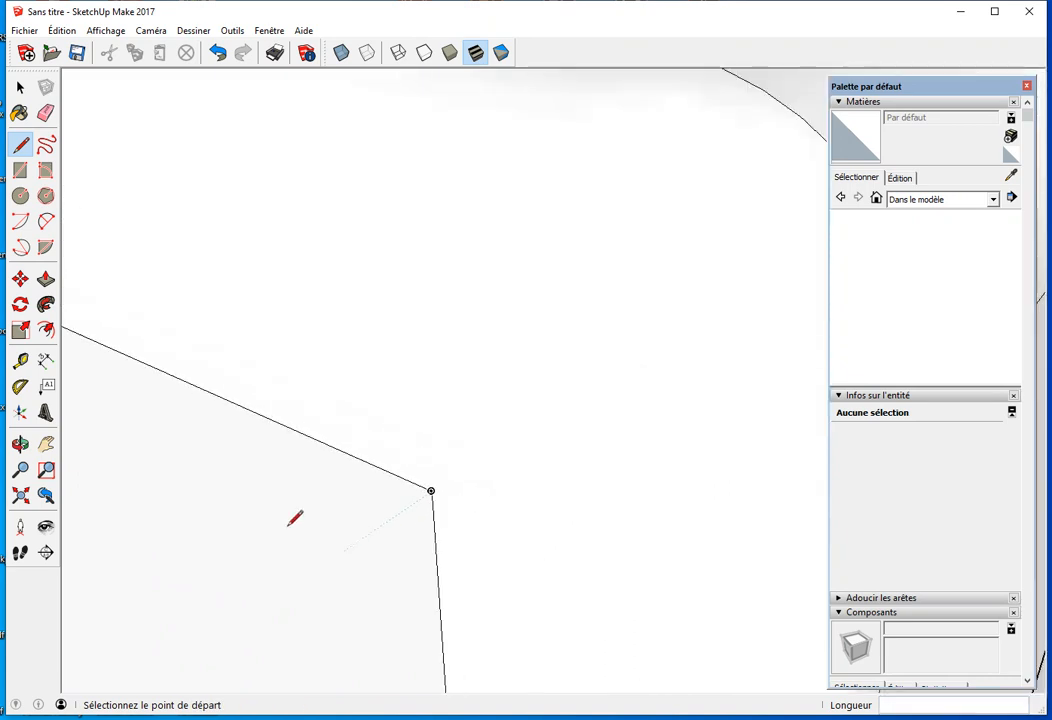
Step: Turn on the display of hidden geometry around the box's rounded corner and ready the Line tool
middle_click_drag(360, 588, 363, 467)
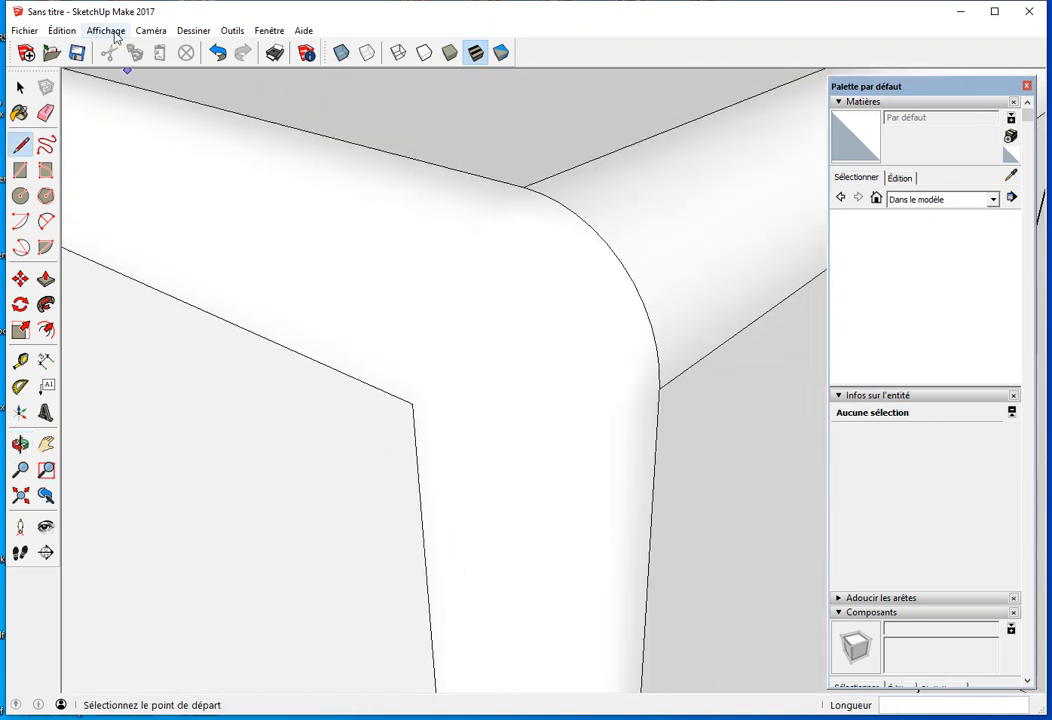
left_click(105, 30)
left_click(143, 86)
mouse_move(294, 481)
middle_mouse_down()
mouse_move(298, 495)
mouse_move(383, 437)
mouse_move(580, 383)
middle_mouse_up()
key("l")
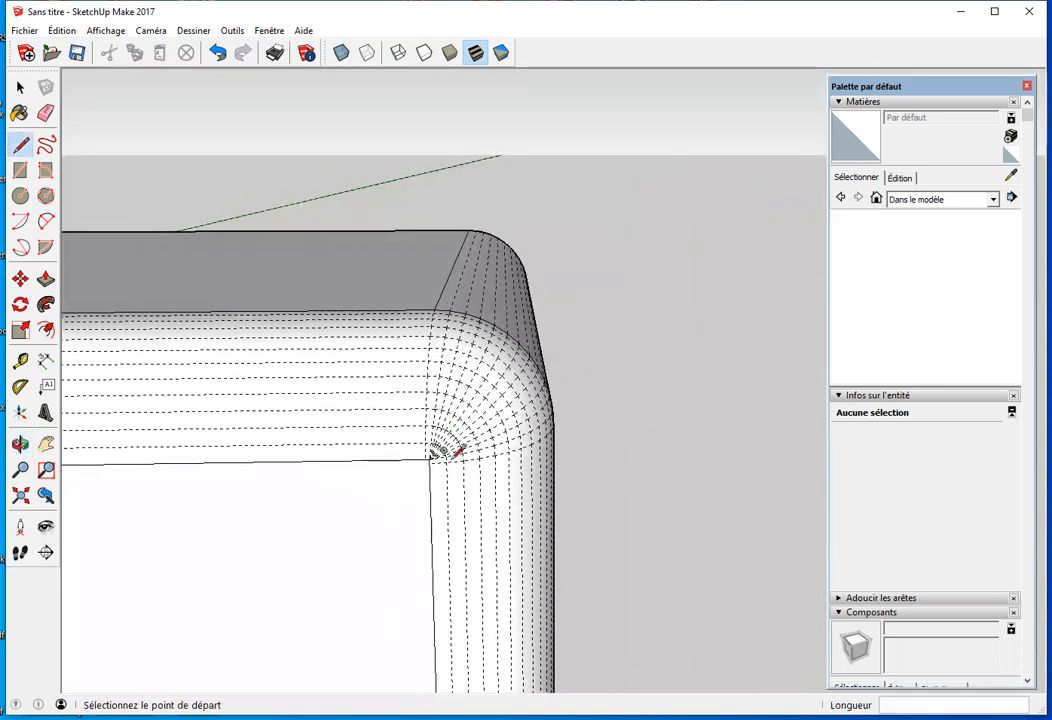
Step: Check the rounded corner of the box for gaps and turn off the display of hidden geometry
scroll(446, 477, "up", 3)
scroll(433, 482, "up", 3)
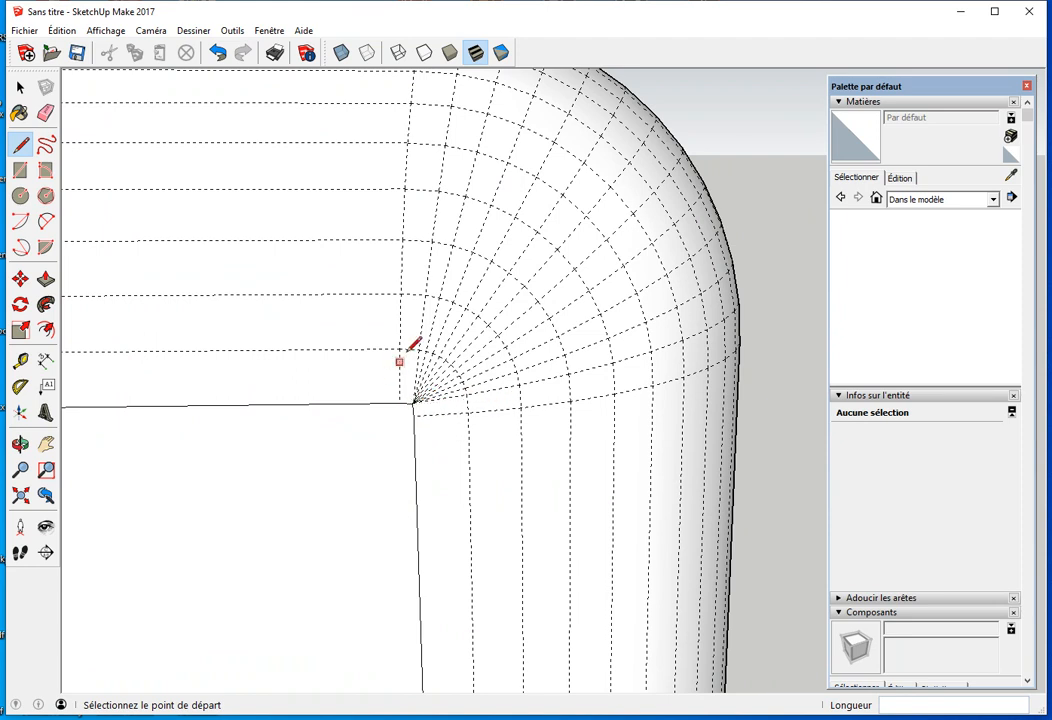
scroll(421, 470, "down", 3)
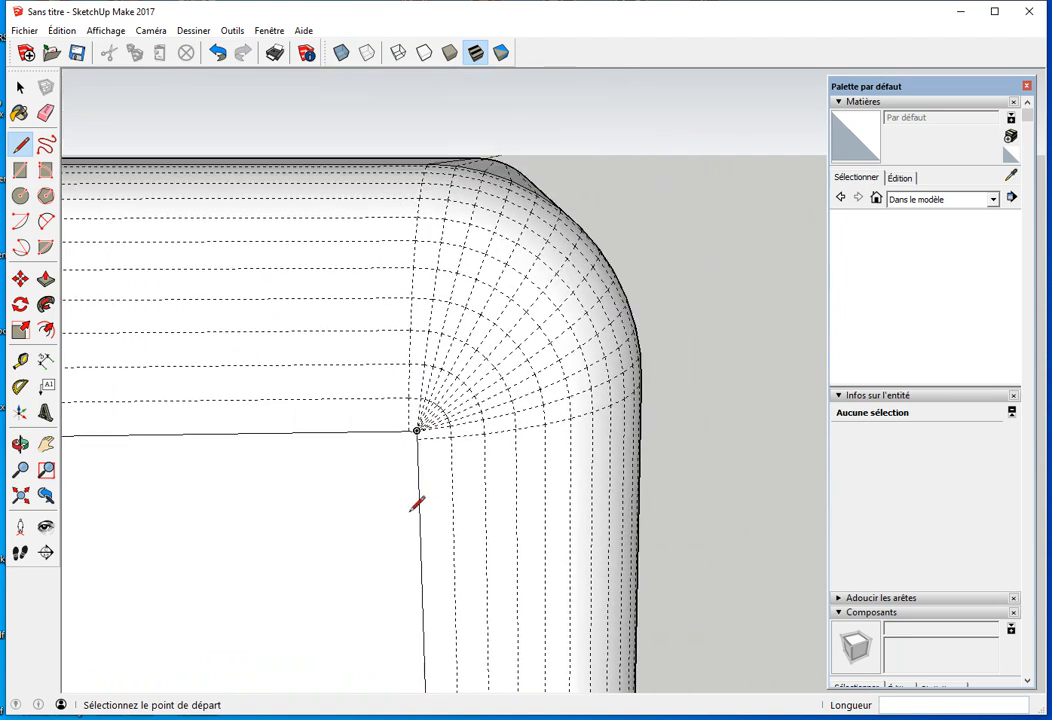
scroll(412, 513, "down", 1)
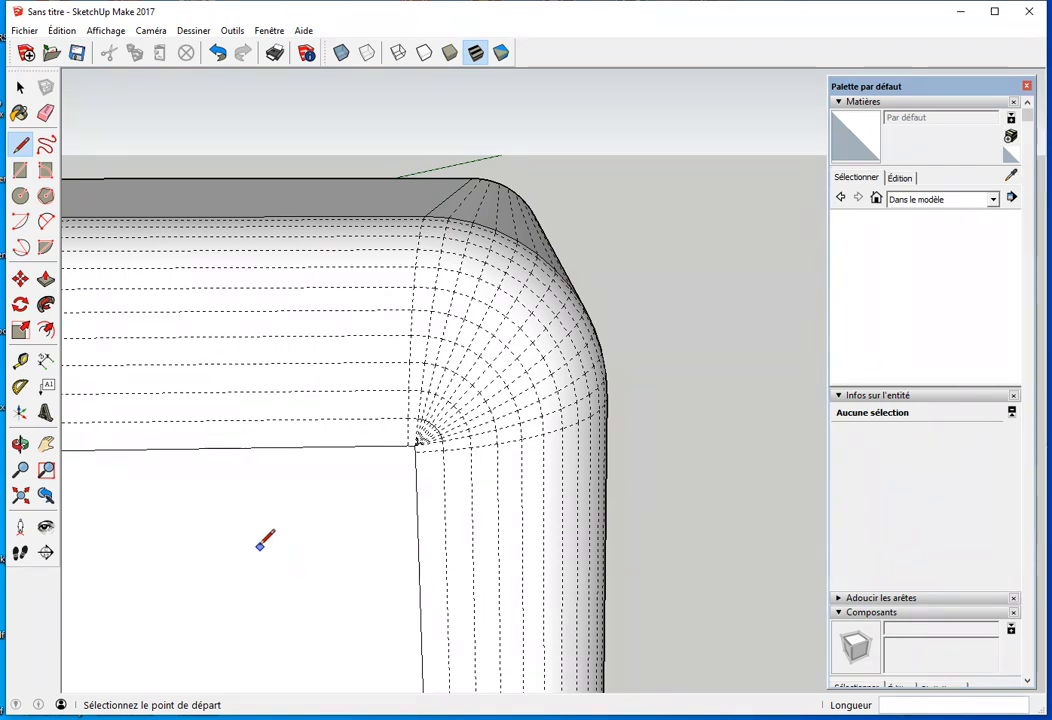
scroll(263, 538, "down", 3)
middle_click_drag(257, 572, 312, 500)
type("v")
key("space")
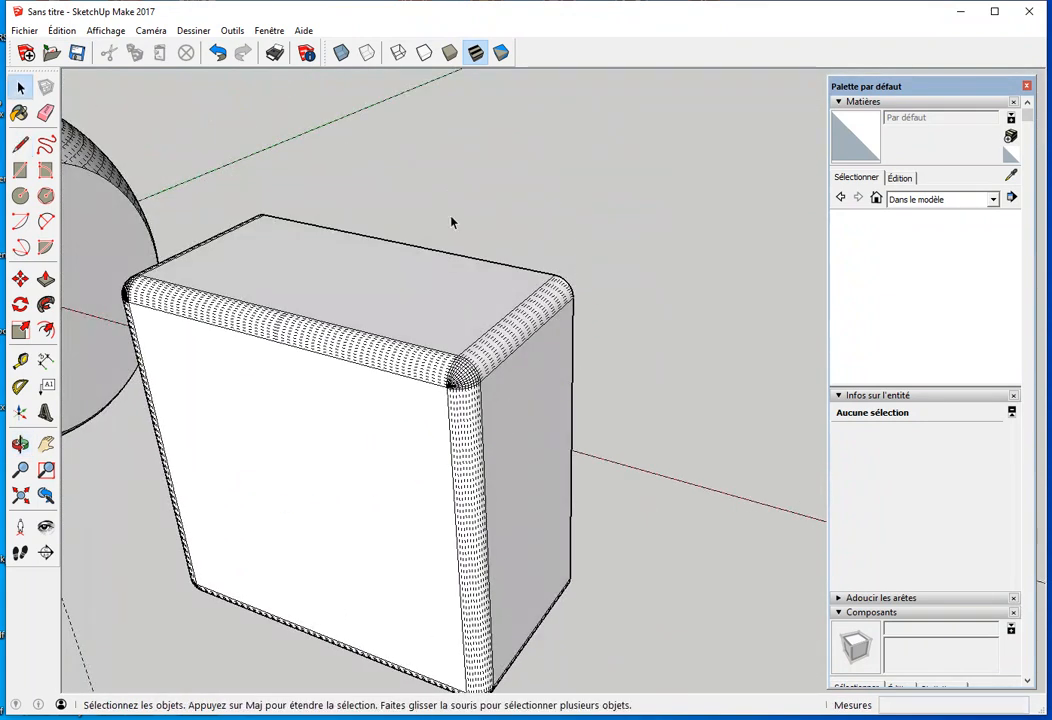
left_click(100, 31)
left_click(146, 87)
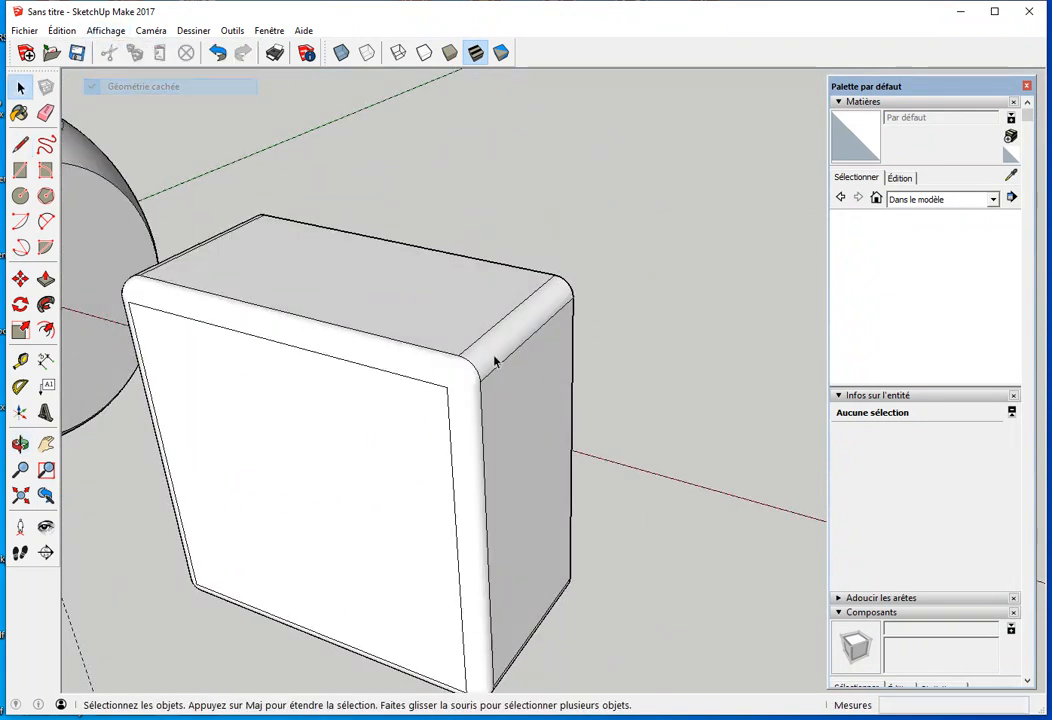
Step: Select the whole rounded half-die and copy it about 1646 mm along the green axis
middle_click_drag(475, 485, 329, 371)
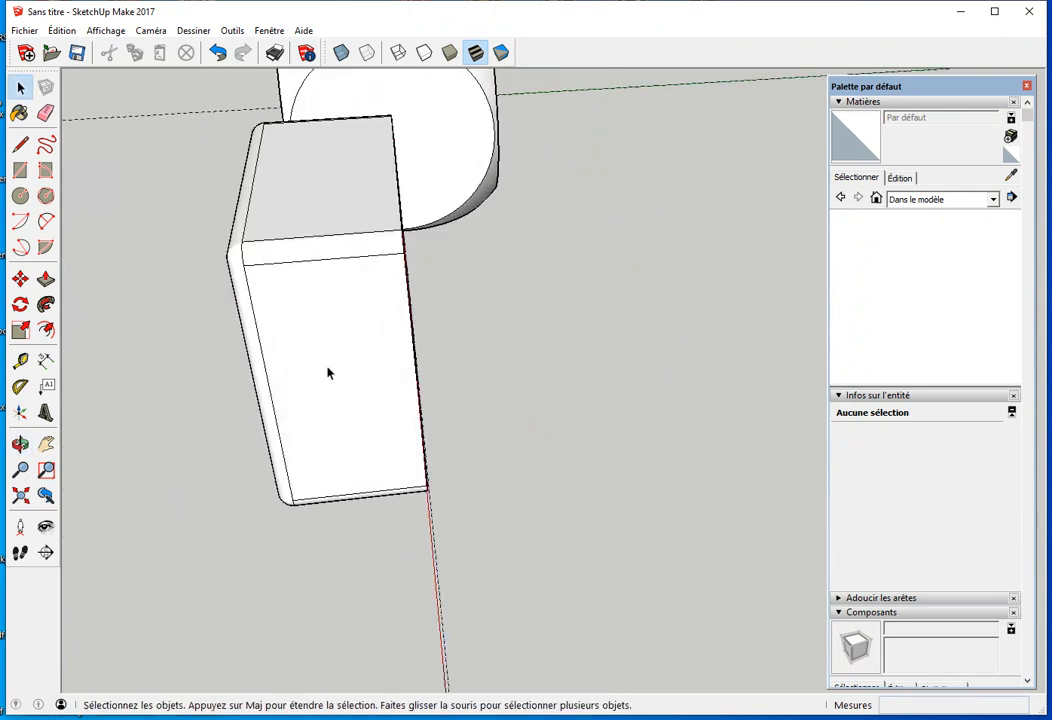
triple_click(328, 373)
key("m")
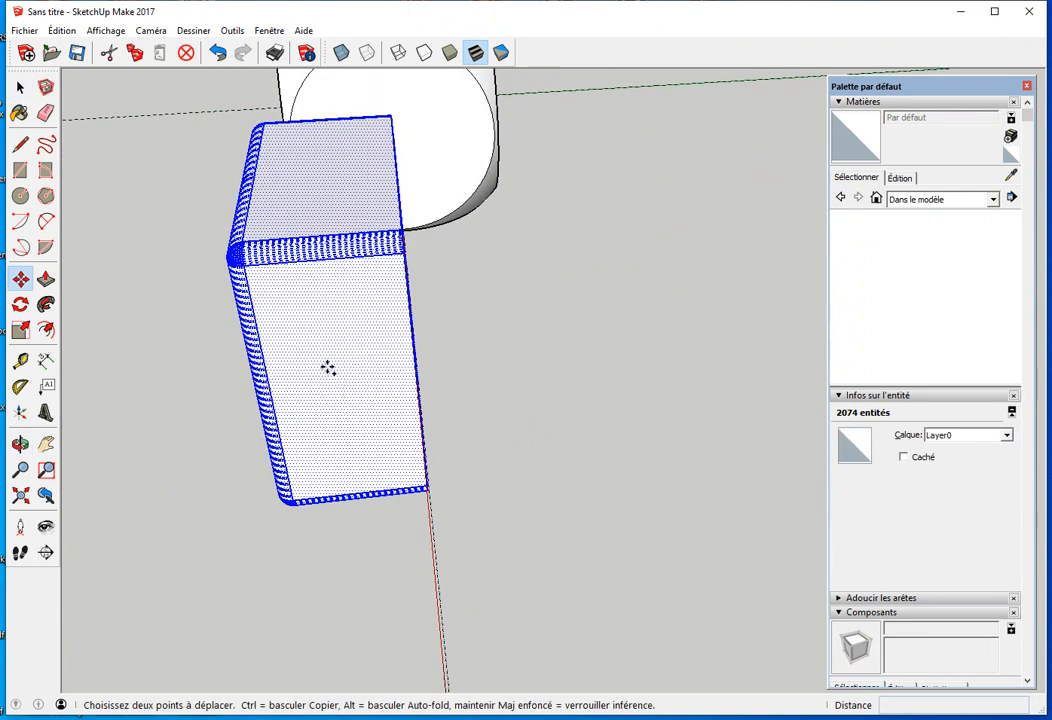
left_click(323, 364)
key("ctrl")
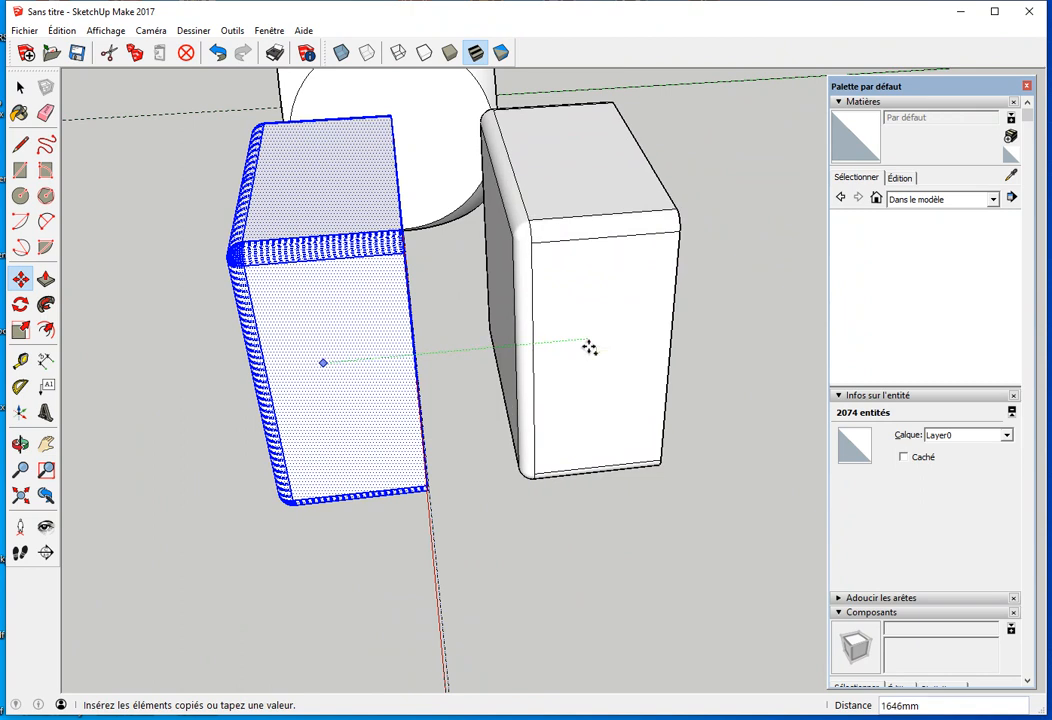
left_click(588, 347)
Step: Flip the copied half-die along the green axis direction
right_click(583, 346)
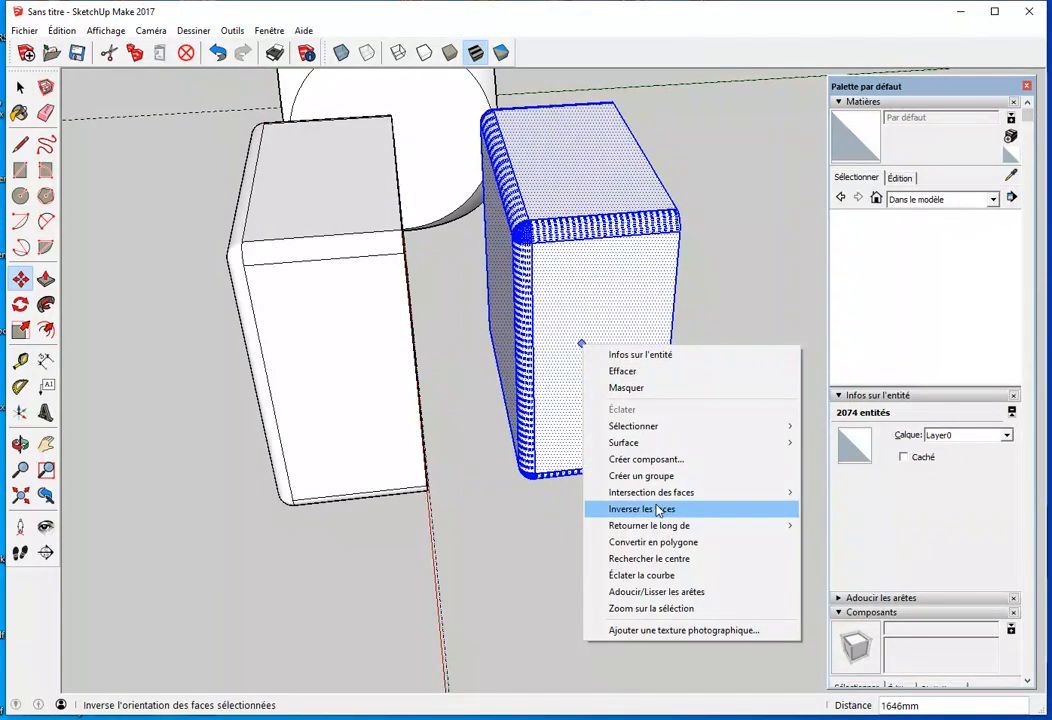
mouse_move(678, 528)
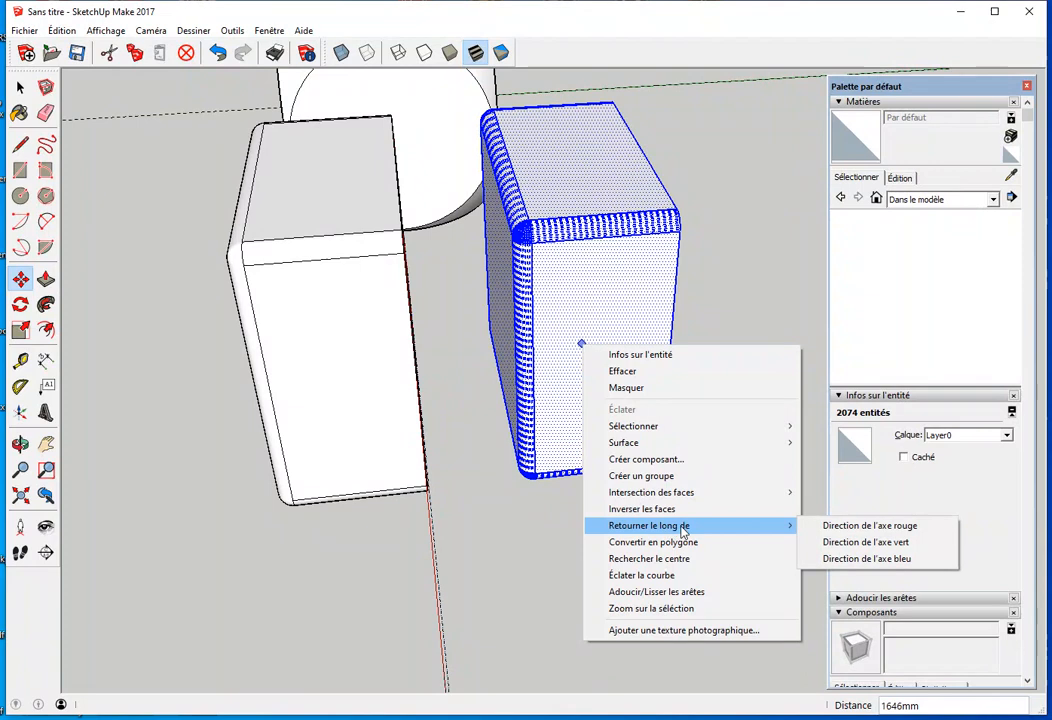
left_click(838, 543)
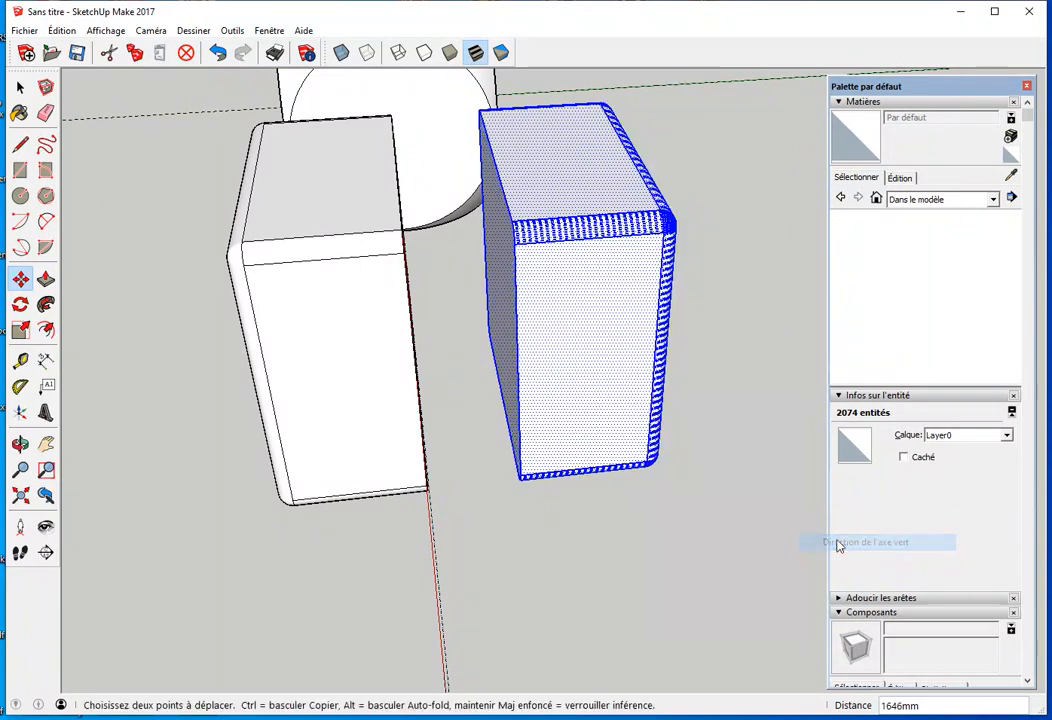
Step: Move the flipped half by its inner edge corner onto the matching corner of the original half, joining both into one cube
scroll(497, 258, "up", 2)
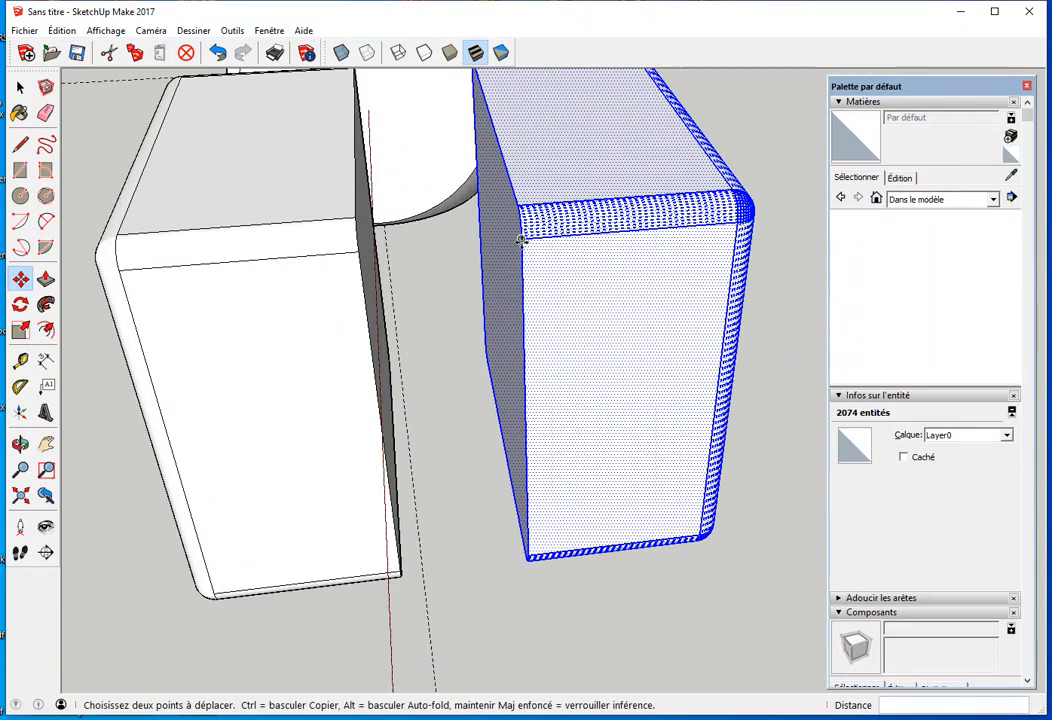
scroll(519, 242, "up", 3)
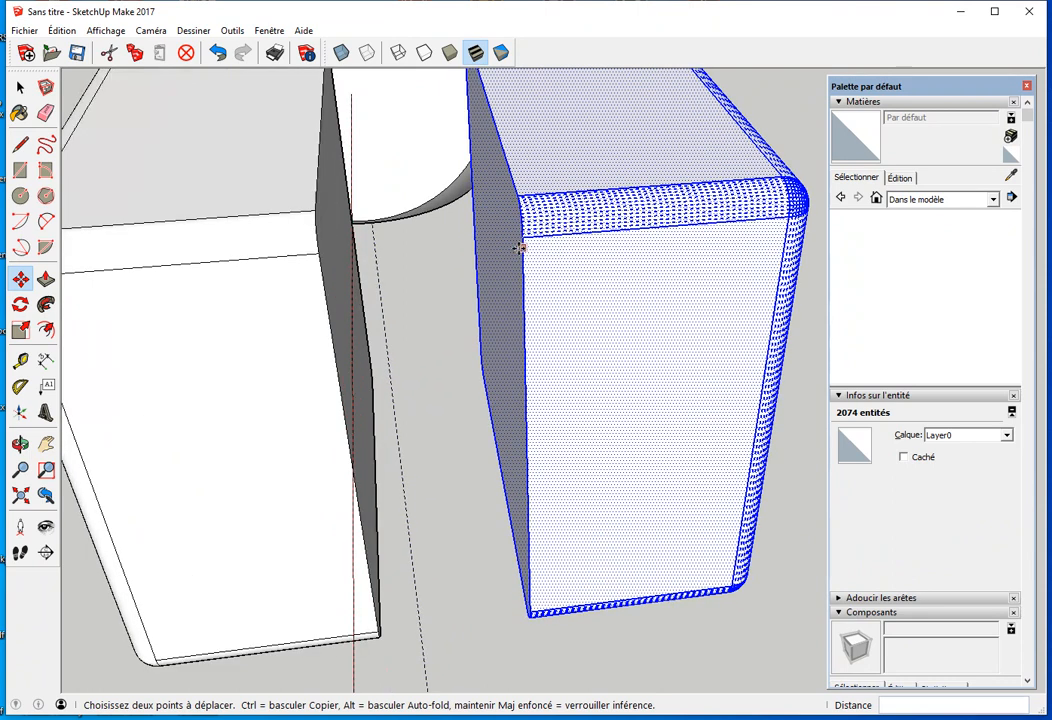
left_click(519, 240)
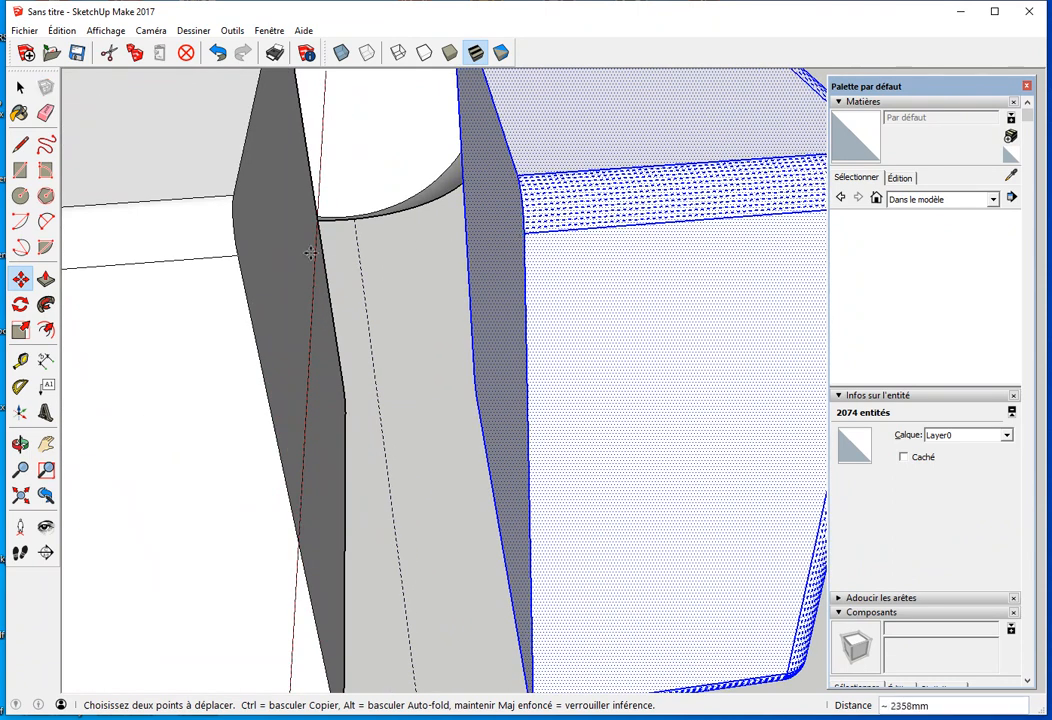
left_click(237, 253)
key("space")
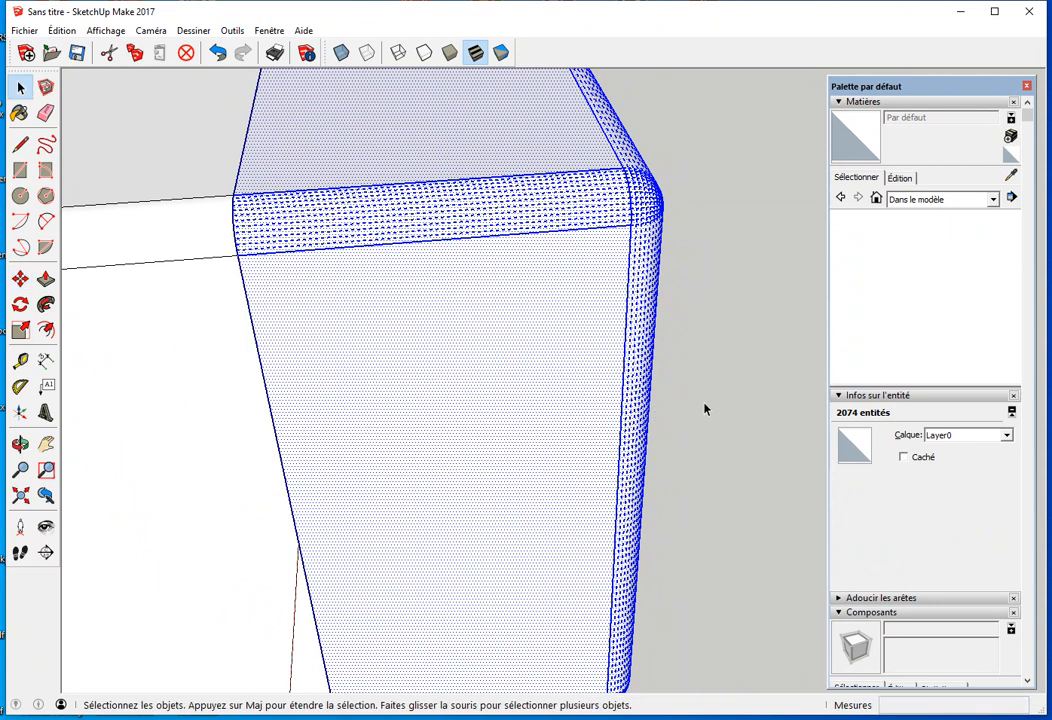
left_click(704, 409)
Step: Select both joined halves of the cube and intersect their faces
scroll(420, 430, "down", 4)
middle_click_drag(399, 448, 406, 382)
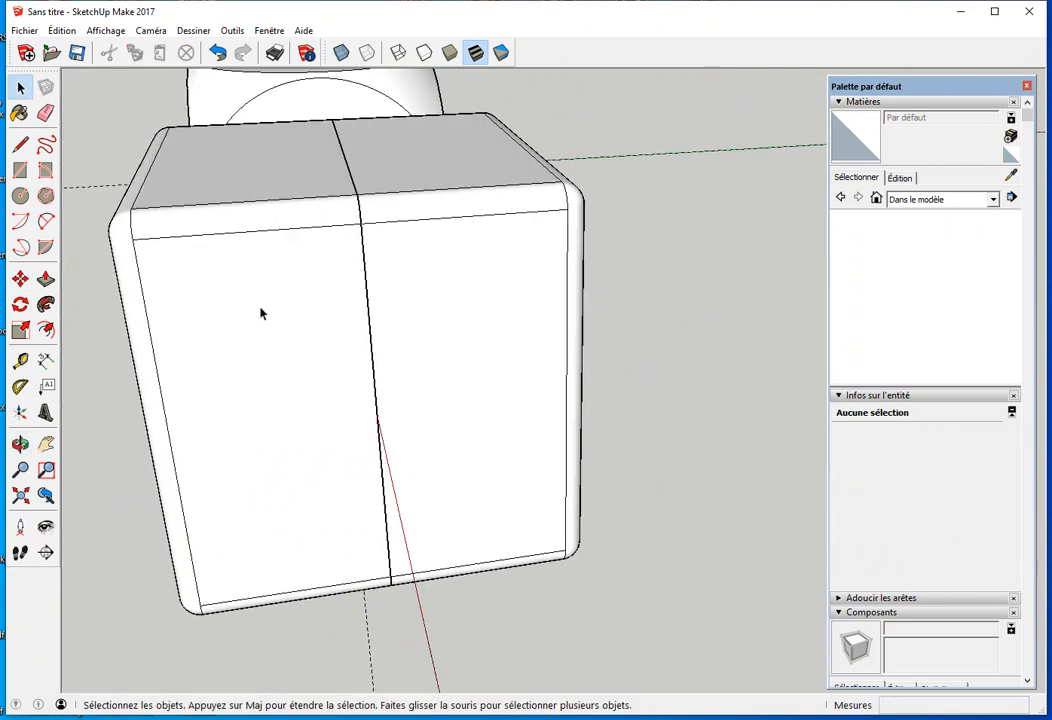
left_click(480, 328)
triple_click(480, 328)
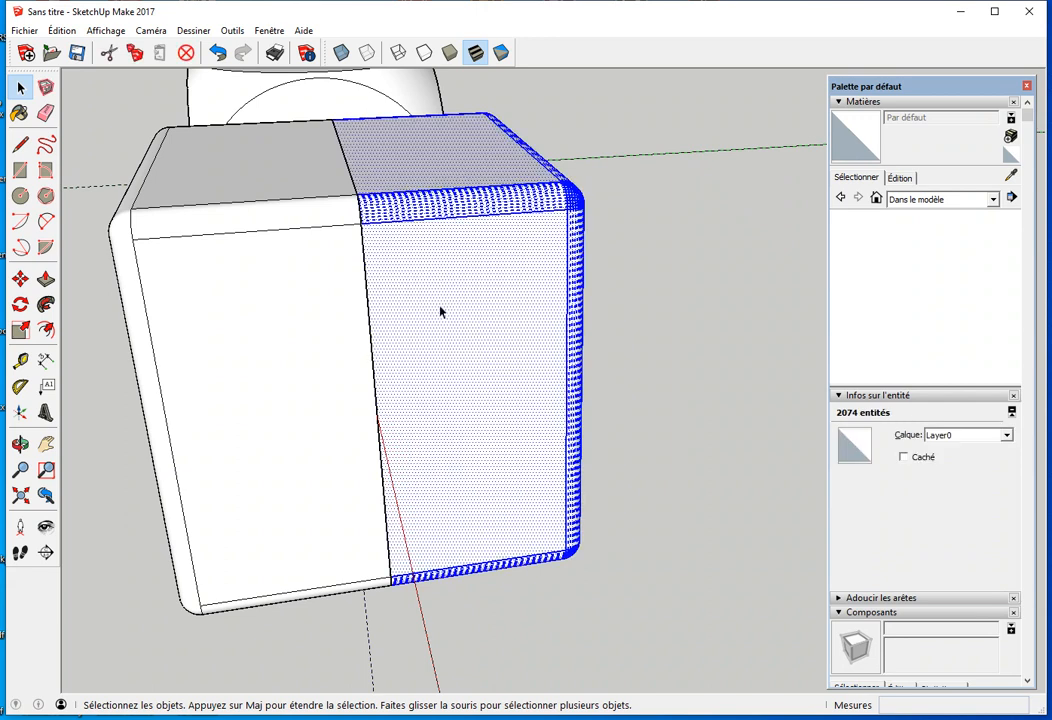
left_click(664, 349)
middle_click_drag(240, 409, 505, 413)
left_click_drag(262, 120, 723, 615)
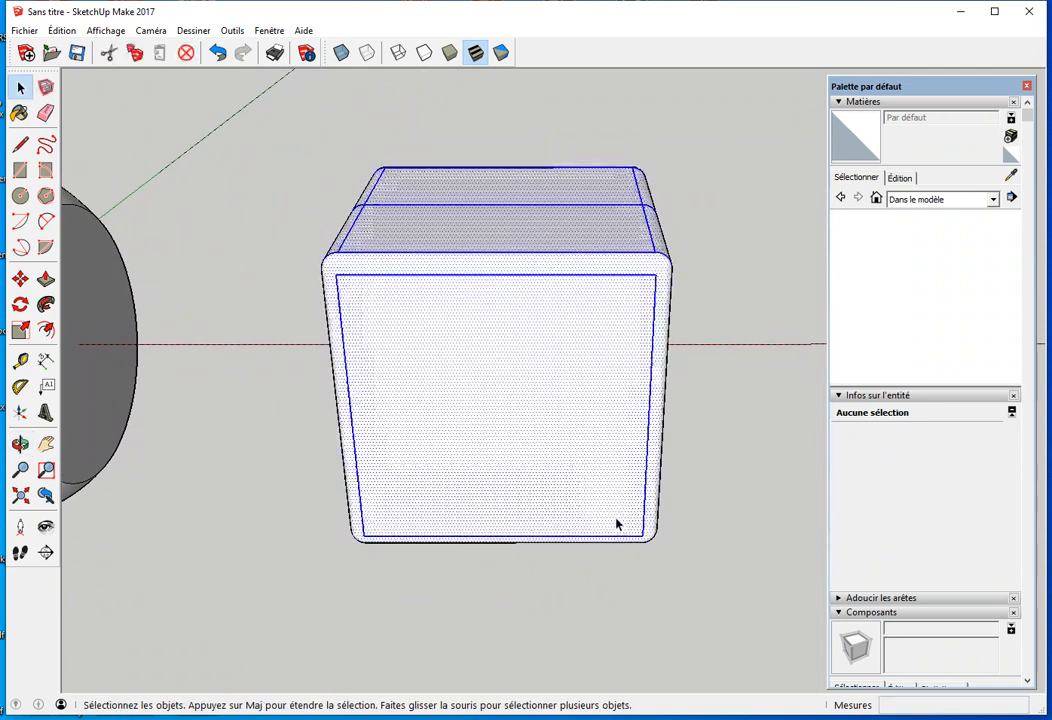
right_click(505, 239)
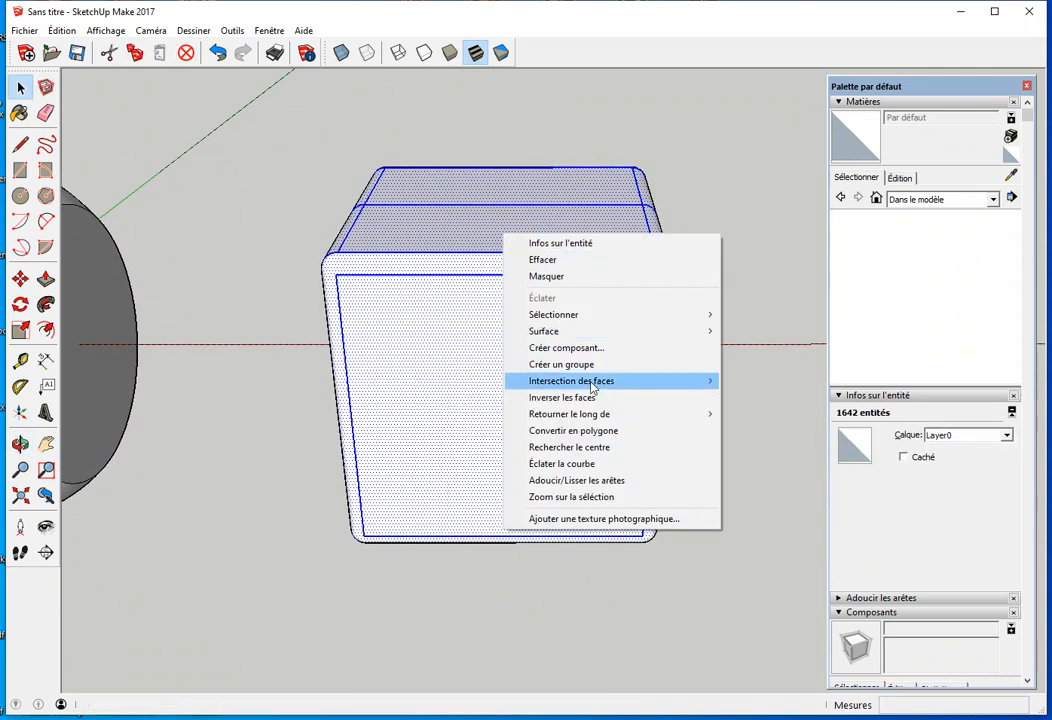
mouse_move(596, 384)
left_click(776, 397)
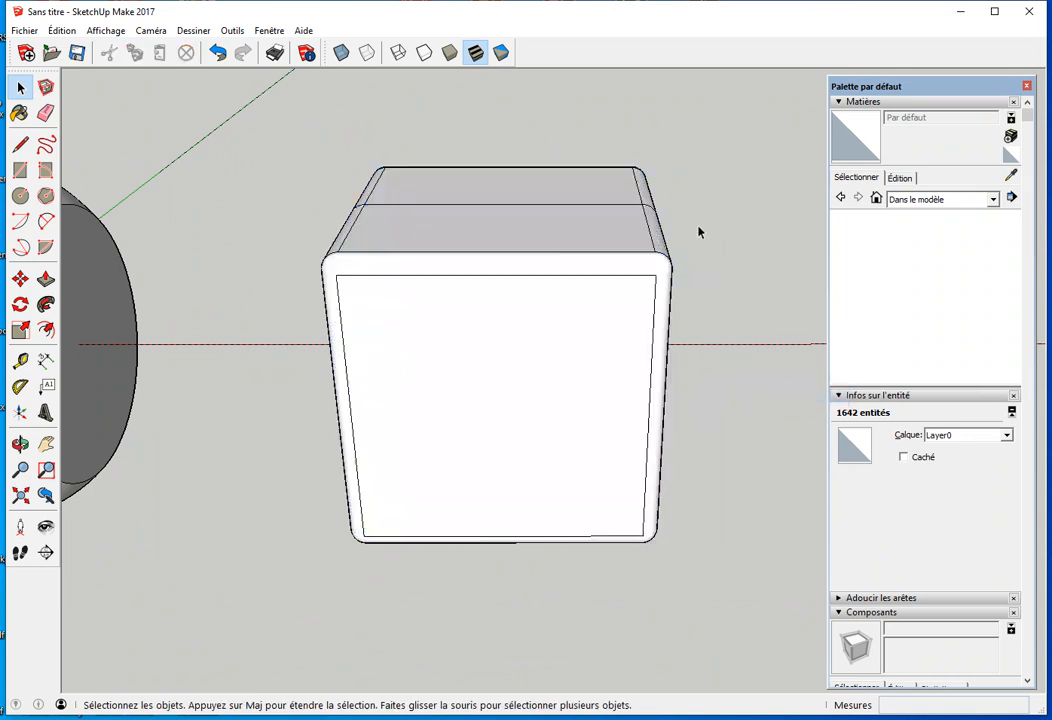
Step: Delete the dividing face and seam edges in the middle of the cube, using X-ray display to view the selection, and restore opaque display
mouse_move(718, 251)
middle_mouse_down()
mouse_move(416, 394)
mouse_move(634, 321)
mouse_move(387, 387)
mouse_move(470, 537)
mouse_move(459, 497)
middle_mouse_up()
left_click_drag(450, 215, 557, 575)
left_click(340, 54)
mouse_move(335, 72)
middle_mouse_down()
mouse_move(519, 444)
mouse_move(487, 276)
middle_mouse_up()
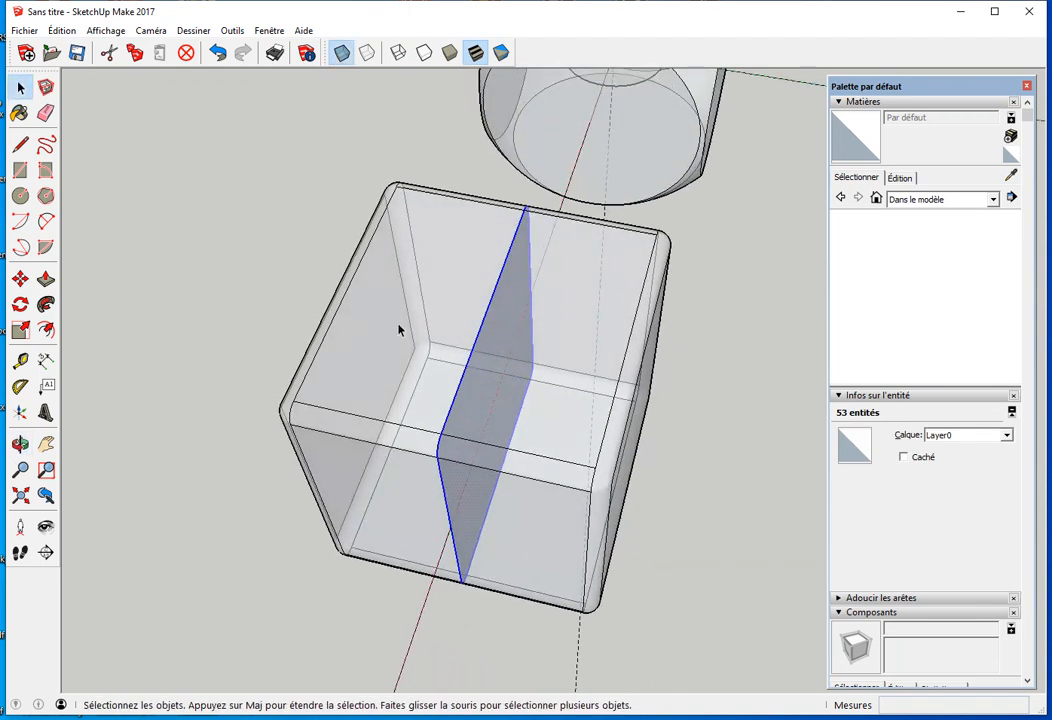
key("Delete")
left_click(340, 54)
Step: Delete the entire rounded cube, keeping only the first die
middle_click_drag(228, 315, 493, 432)
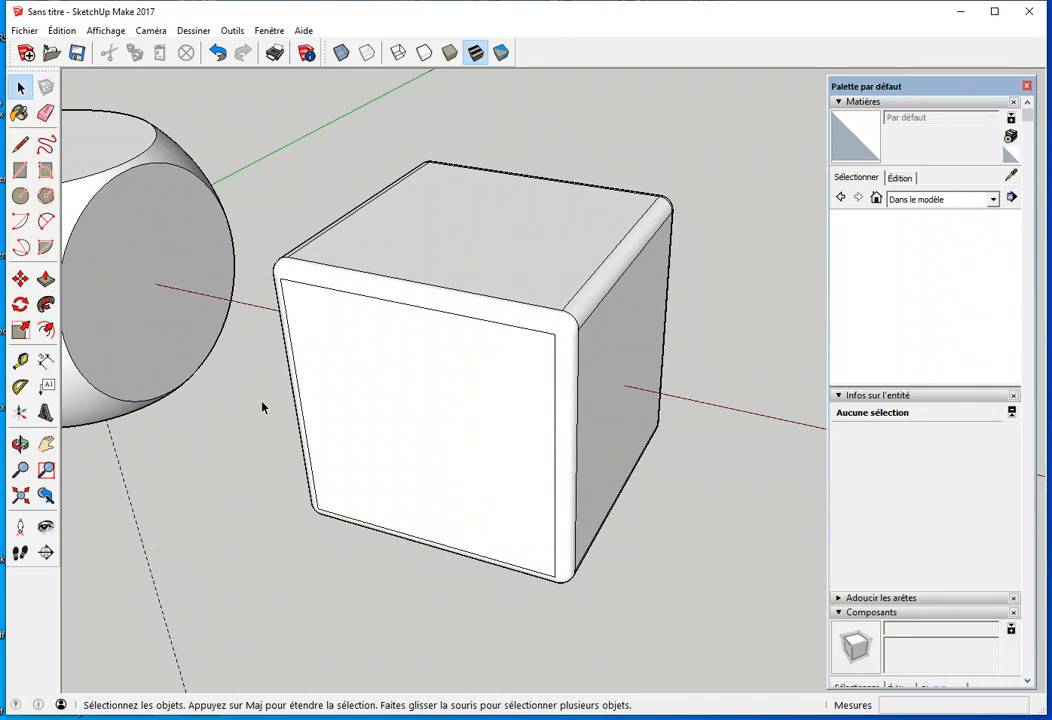
triple_click(478, 429)
key("Delete")
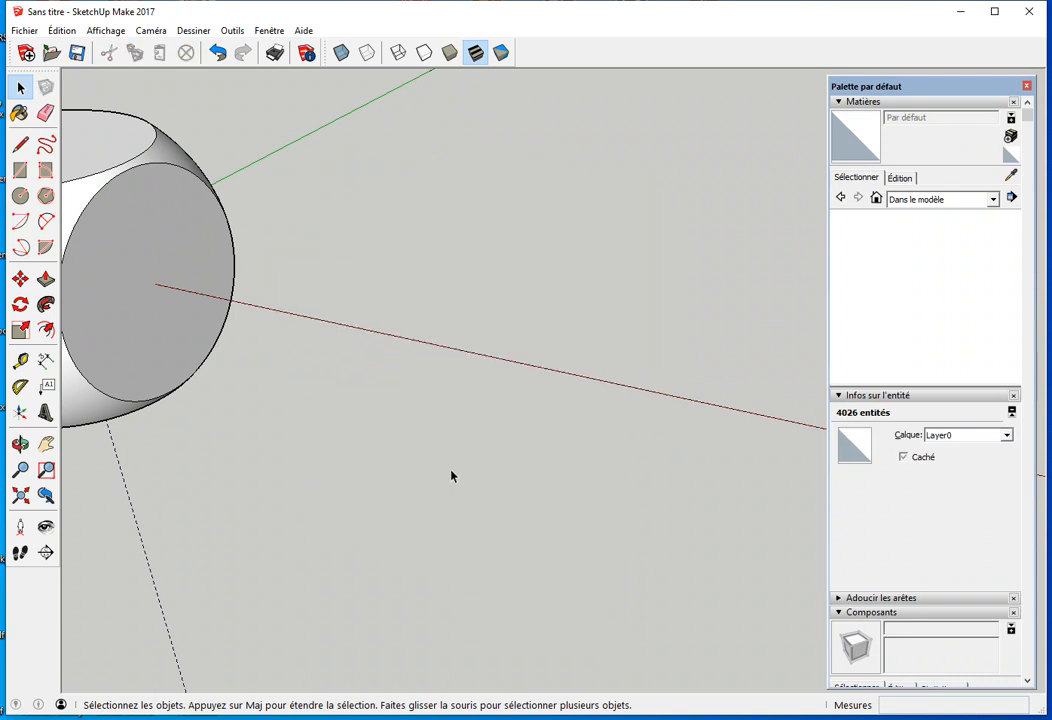
Step: Draw a 1000 × 1000 mm square on the ground beside the first die
key("r")
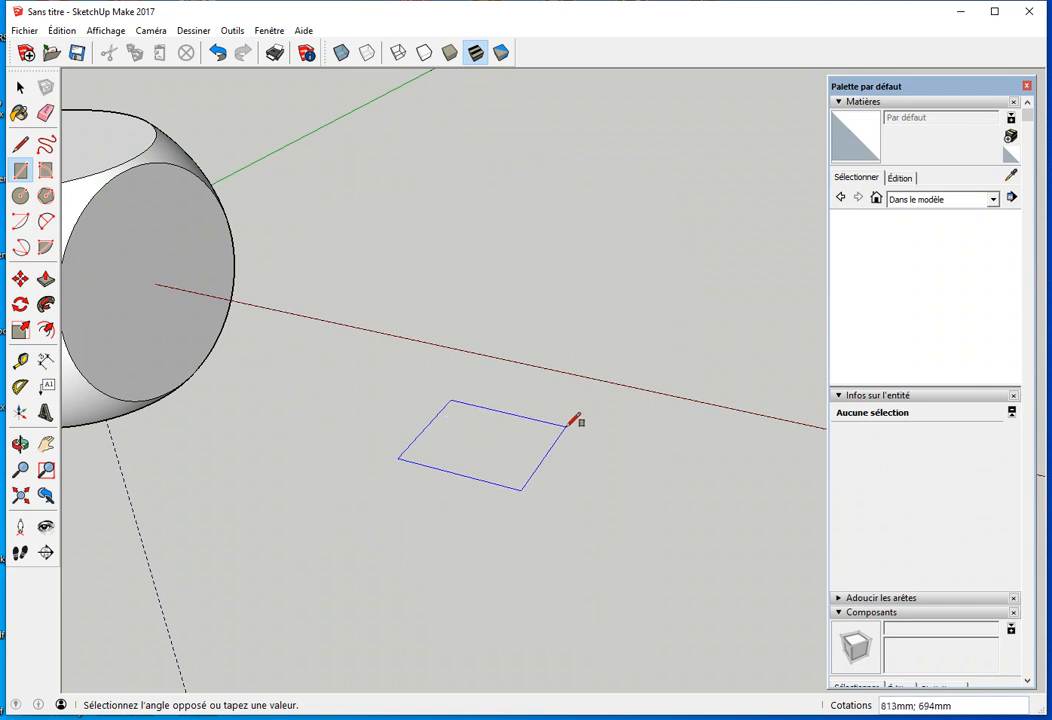
left_click(566, 425)
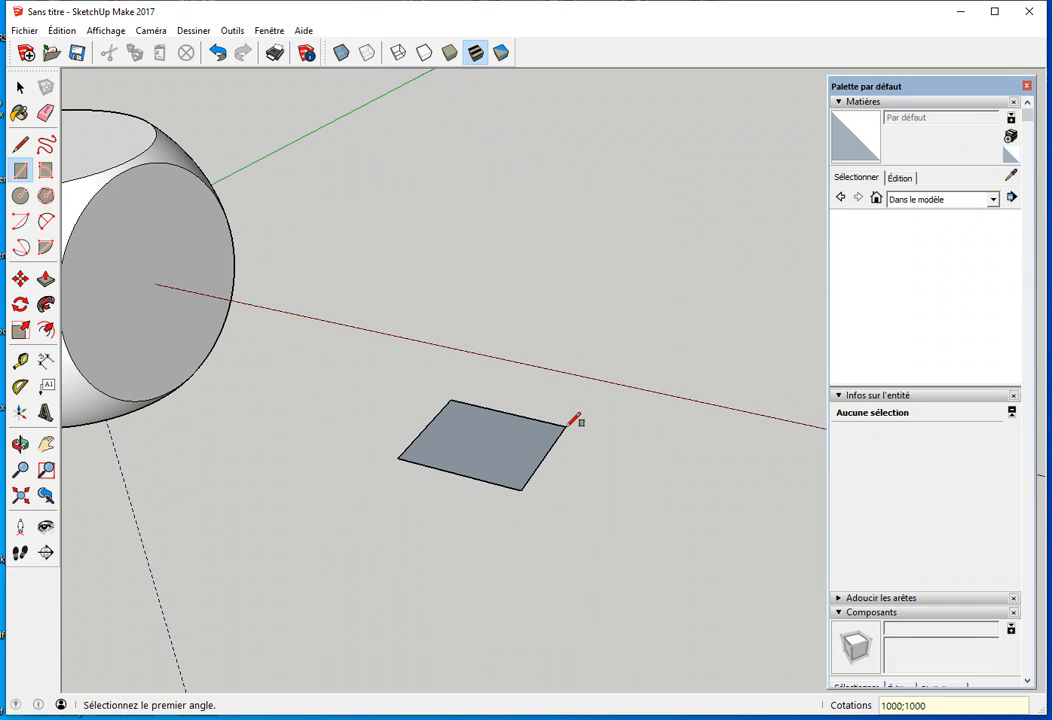
key("Return")
Step: Extrude the square 1000 mm upward with Push/Pull to form a cube
key("p")
left_click(552, 439)
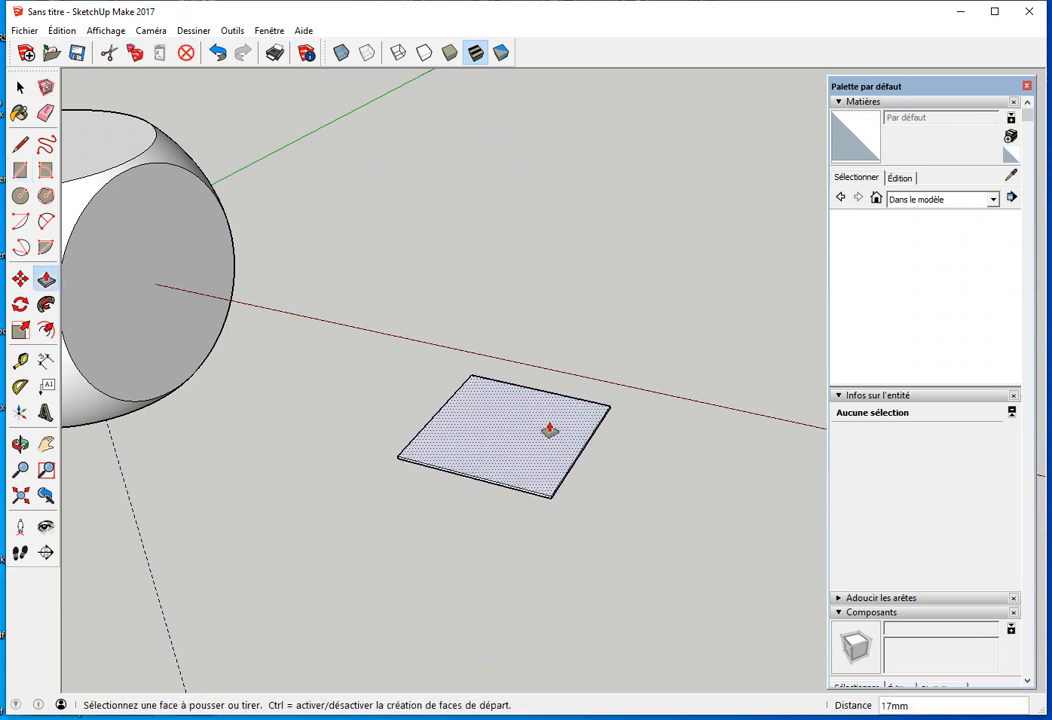
left_click(551, 381)
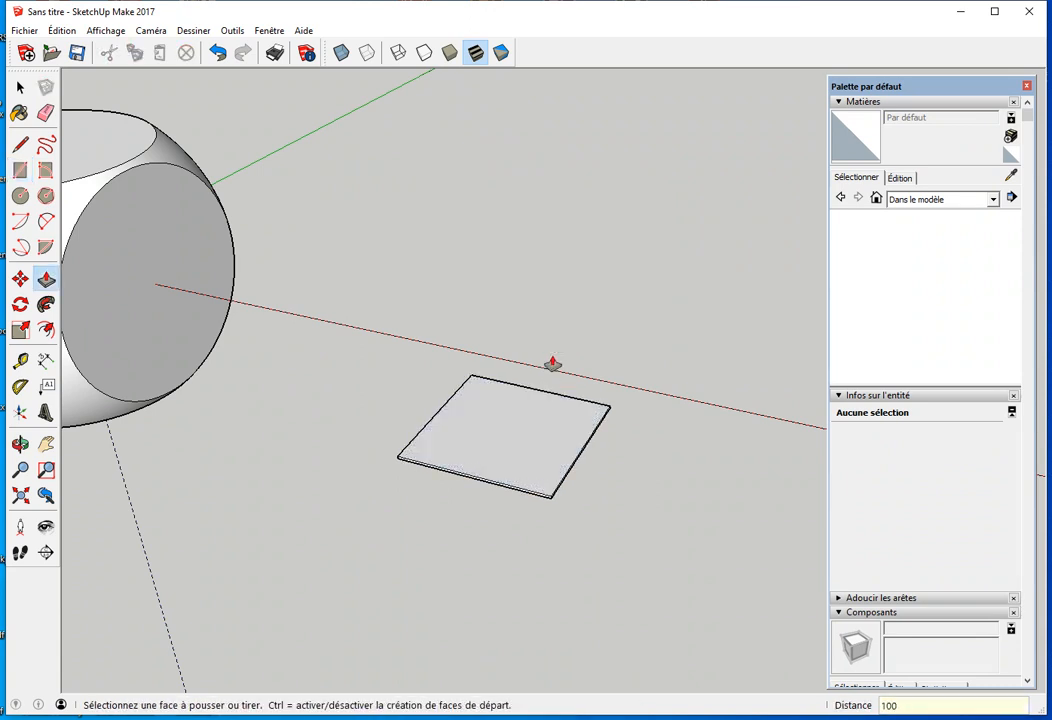
type("1000")
key("Return")
key("space")
Step: Draw an arc of about 100 mm radius at the front face's upper corner and push the corner piece away through the cube
middle_click_drag(407, 530, 434, 482)
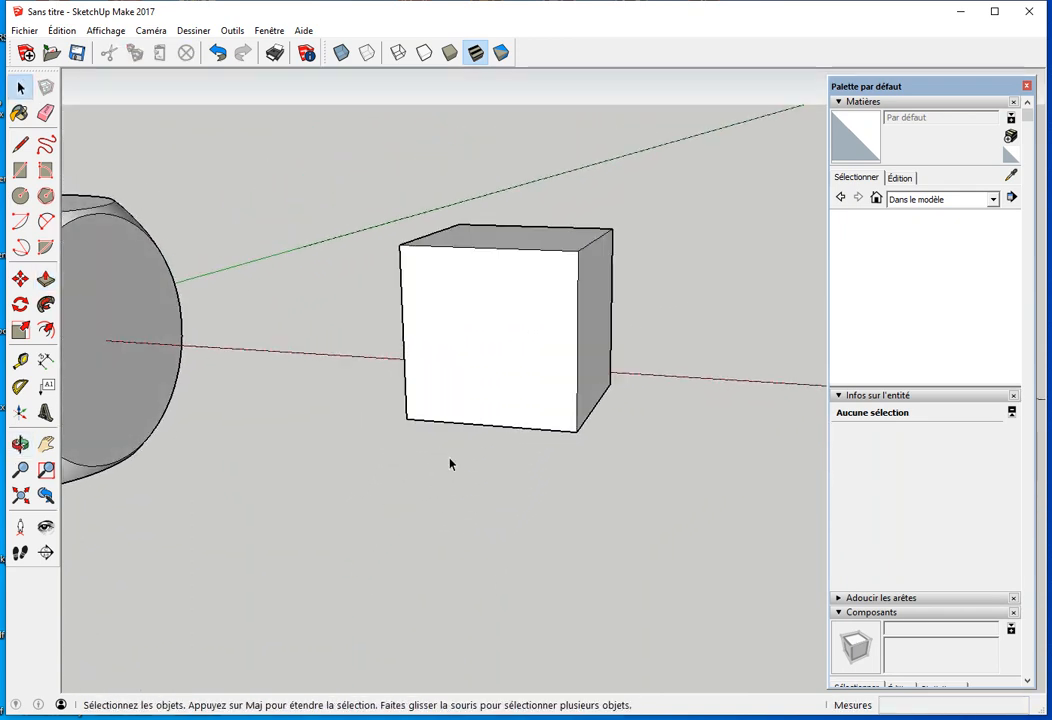
key("a")
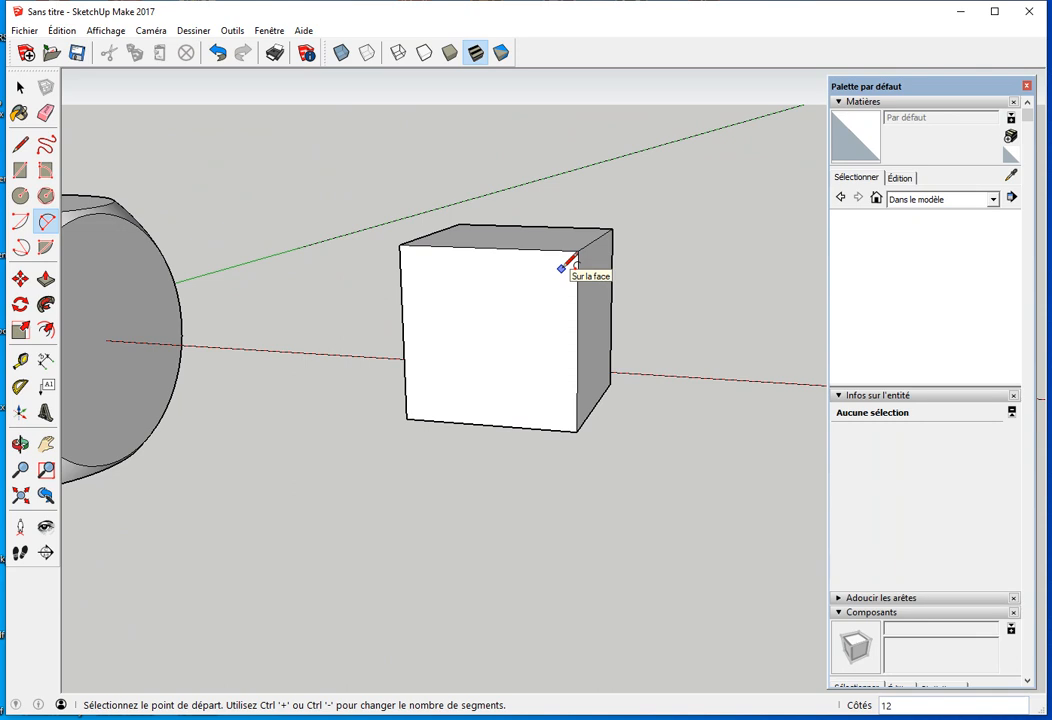
left_click(563, 266)
middle_click_drag(576, 383, 582, 333)
key("p")
left_click(559, 298)
left_click_drag(548, 296, 592, 316)
key("space")
Step: Draw a rounding arc on the cube's underside, at the corner below the rounded edge, as the sweep profile
middle_click_drag(500, 427, 502, 298)
key("a")
key("space")
Step: Sweep the underside corner profile along the front face's top edge, rounded corner and adjoining vertical edge with Follow Me
middle_click_drag(449, 364, 458, 548)
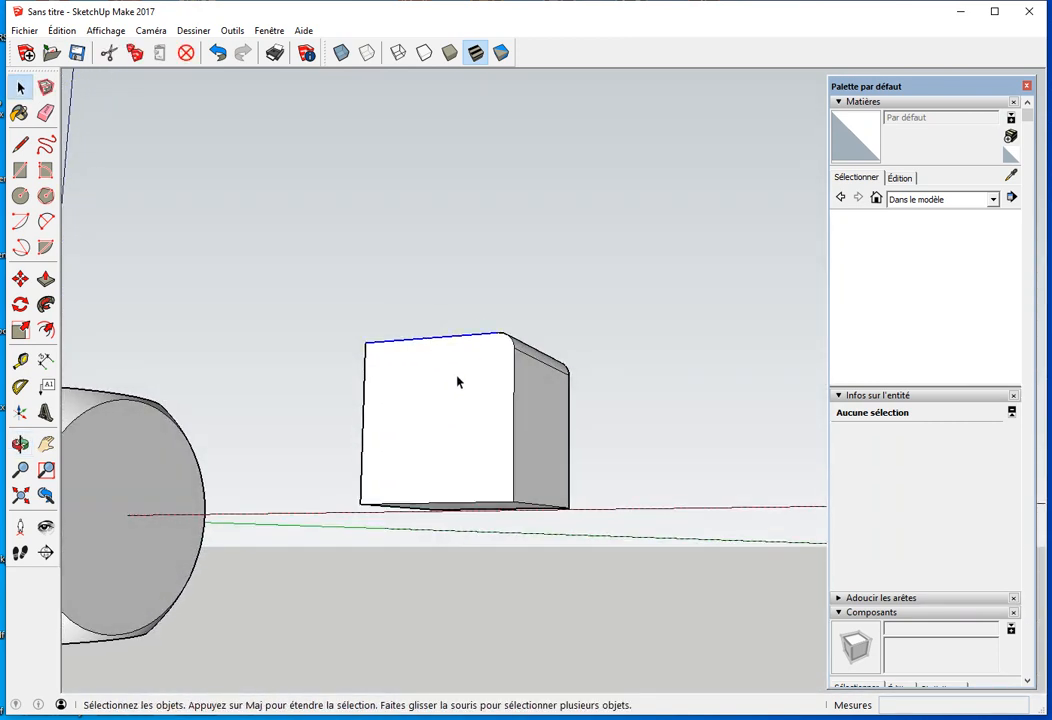
scroll(456, 381, "up", 2)
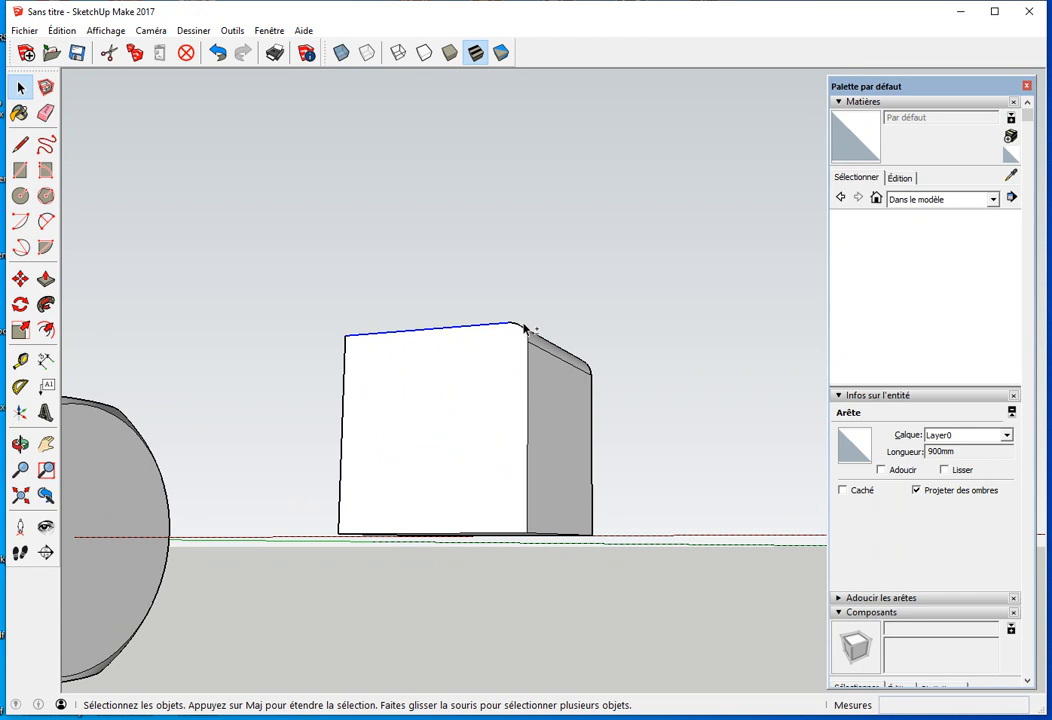
left_click(528, 390, "shift")
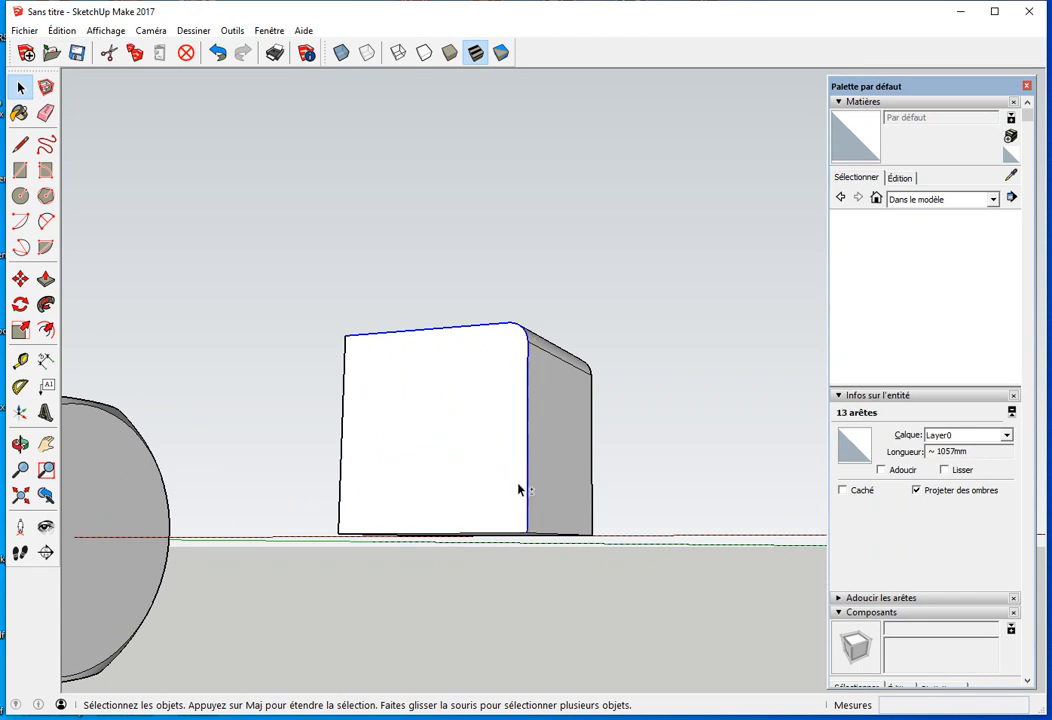
middle_click_drag(505, 515, 390, 262)
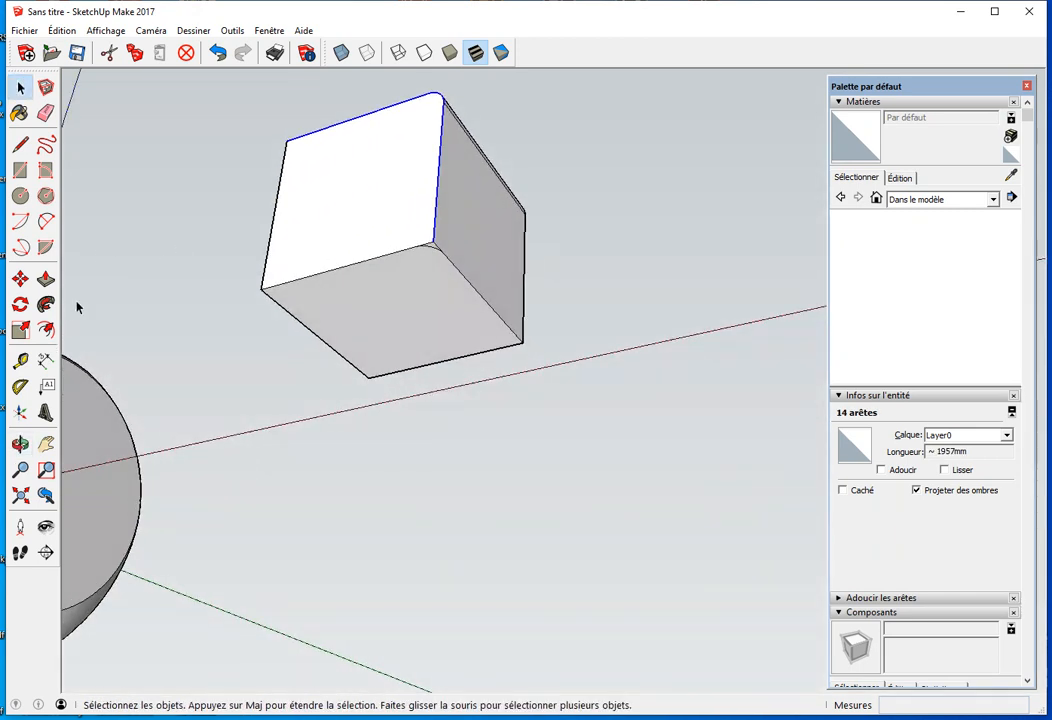
left_click(46, 305)
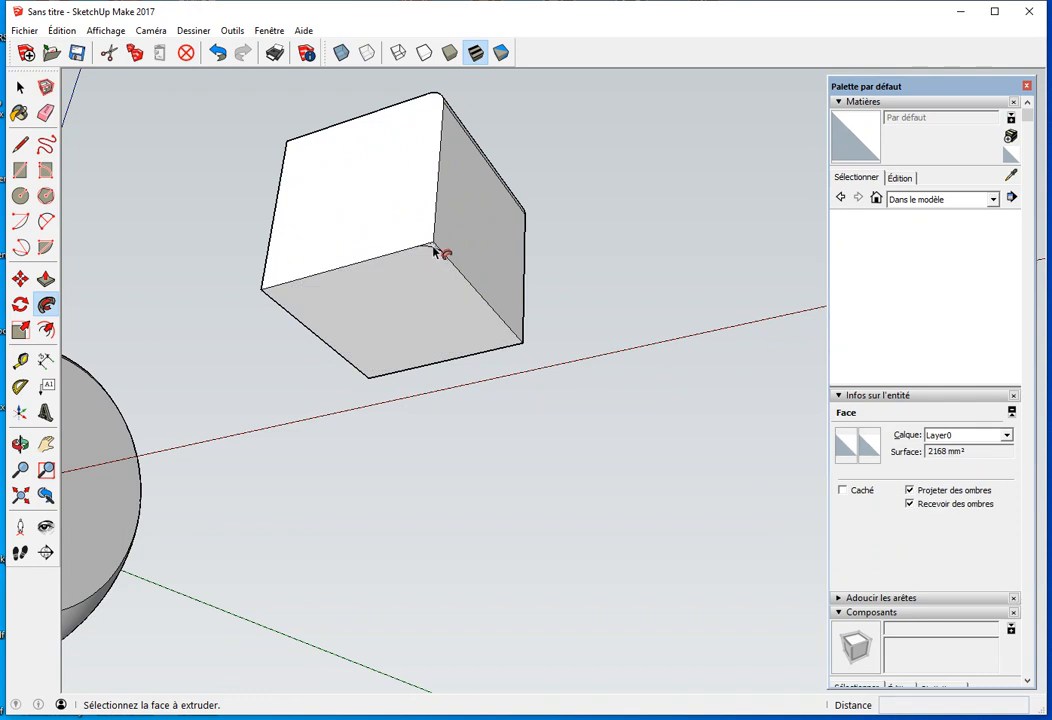
left_click(432, 248)
middle_click_drag(430, 302, 470, 258)
scroll(478, 280, "up", 6)
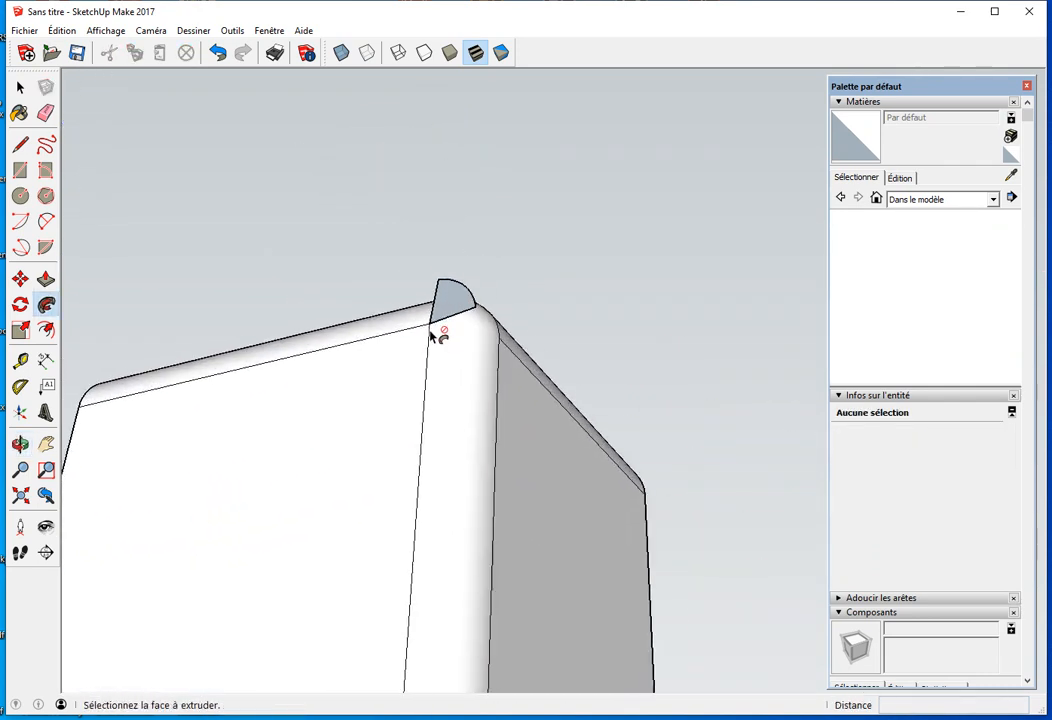
Step: Erase the leftover sweep profile sticking out above the cube's rounded corner
mouse_move(446, 318)
middle_mouse_down()
mouse_move(434, 317)
mouse_move(477, 237)
mouse_move(495, 237)
middle_mouse_up()
key("e")
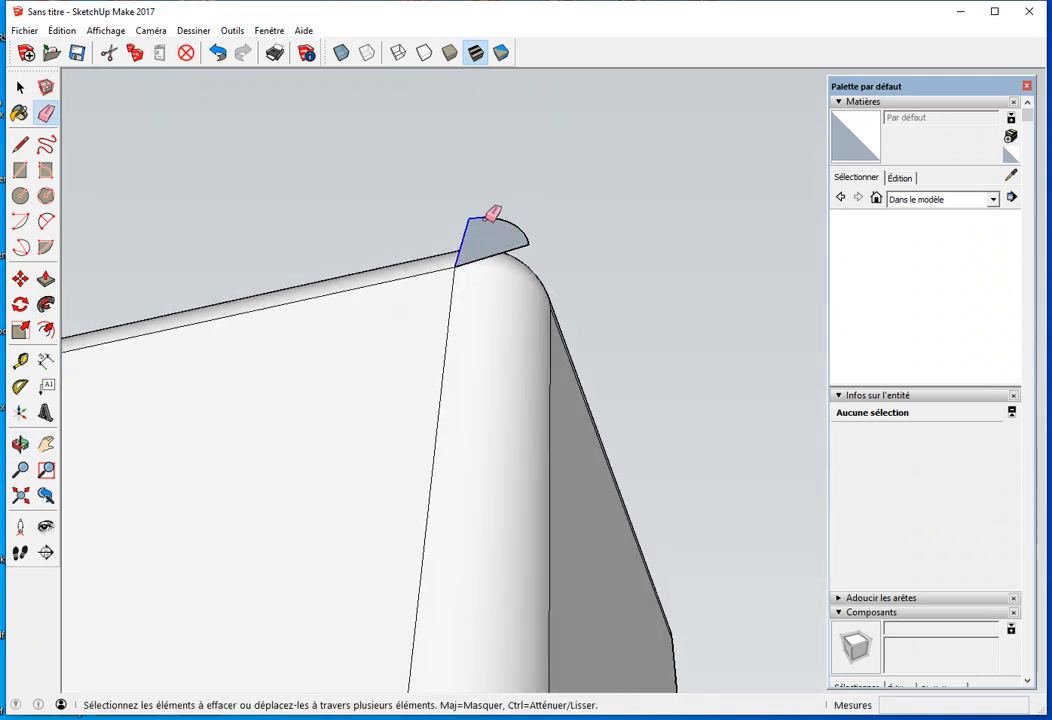
left_click(530, 243)
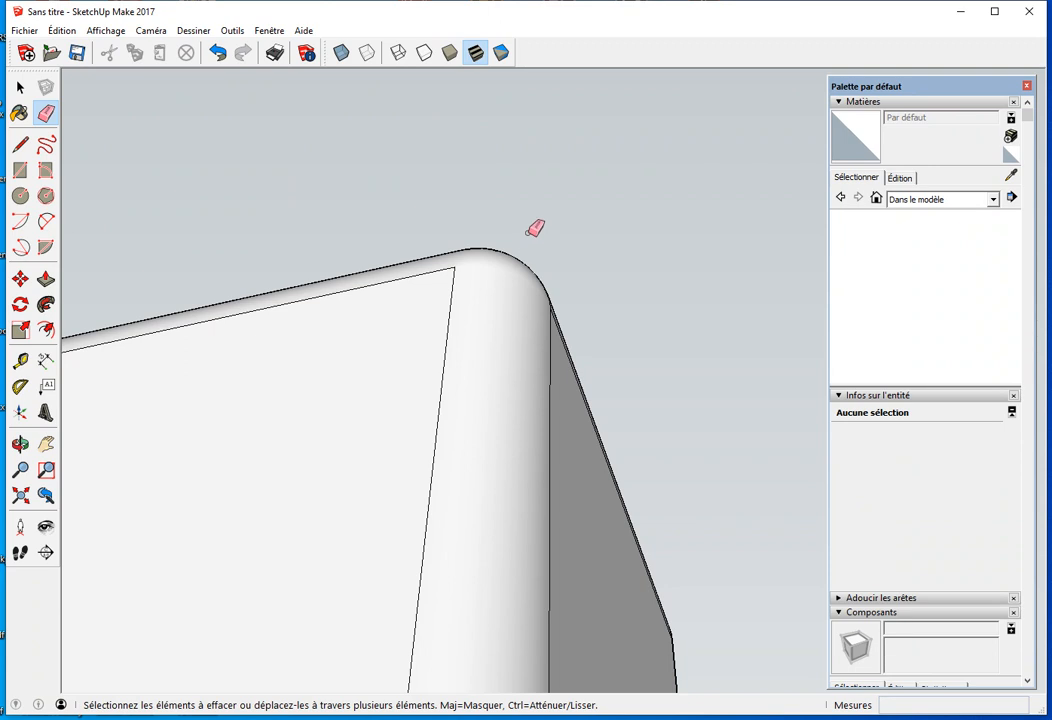
Step: Draw a short line across the tiny hole at the front face's rounded corner to close the surface
scroll(420, 298, "up", 4)
middle_click_drag(386, 336, 388, 394)
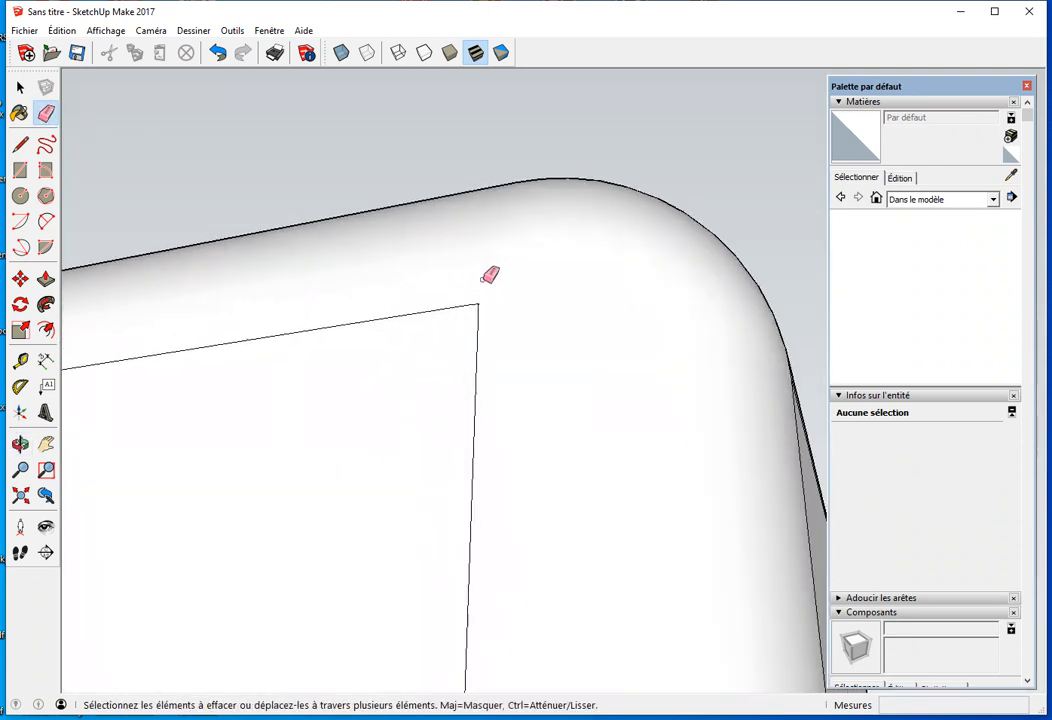
scroll(485, 298, "up", 3)
scroll(497, 295, "up", 4)
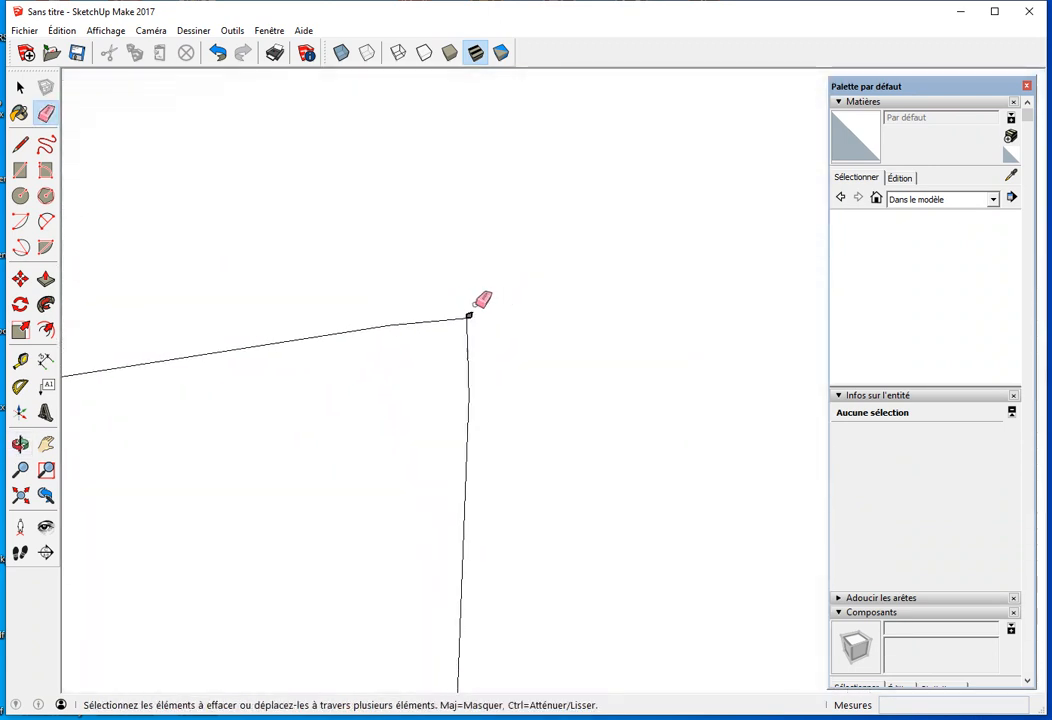
scroll(487, 301, "up", 1)
key("l")
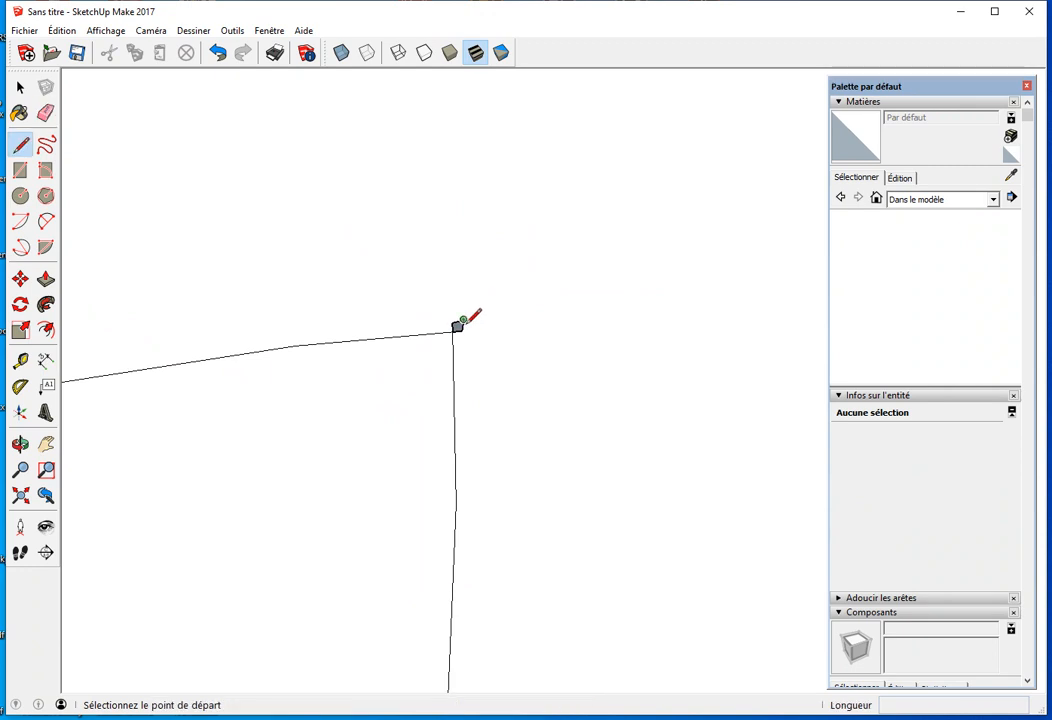
left_click(458, 326)
left_click(455, 330)
key("space")
scroll(423, 368, "down", 5)
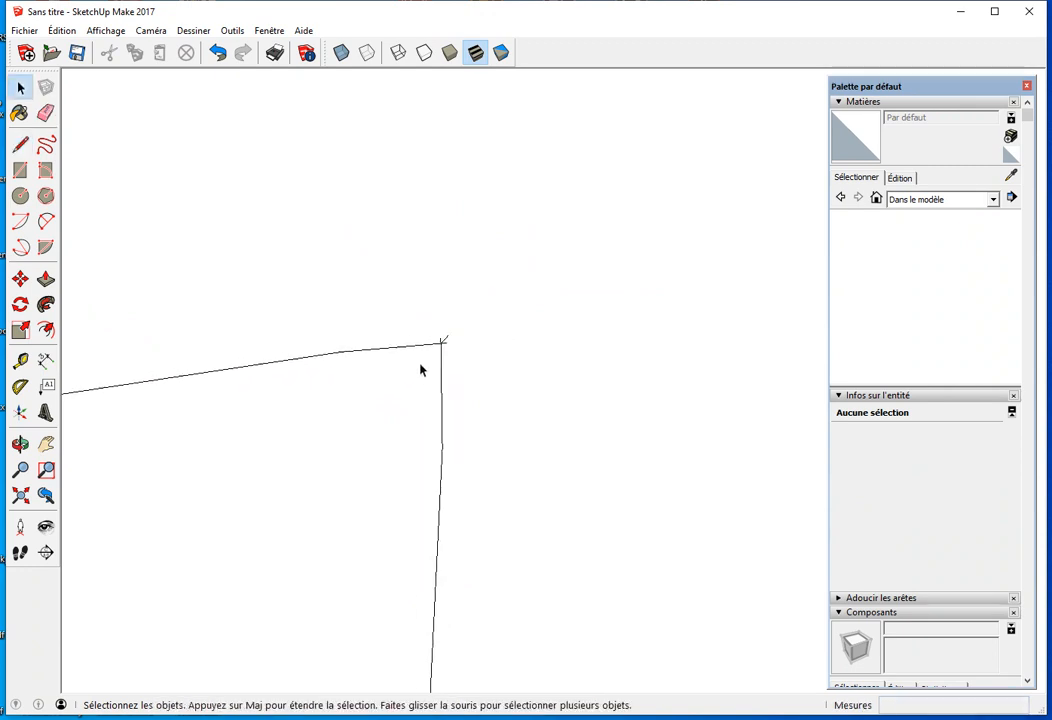
scroll(366, 465, "down", 3)
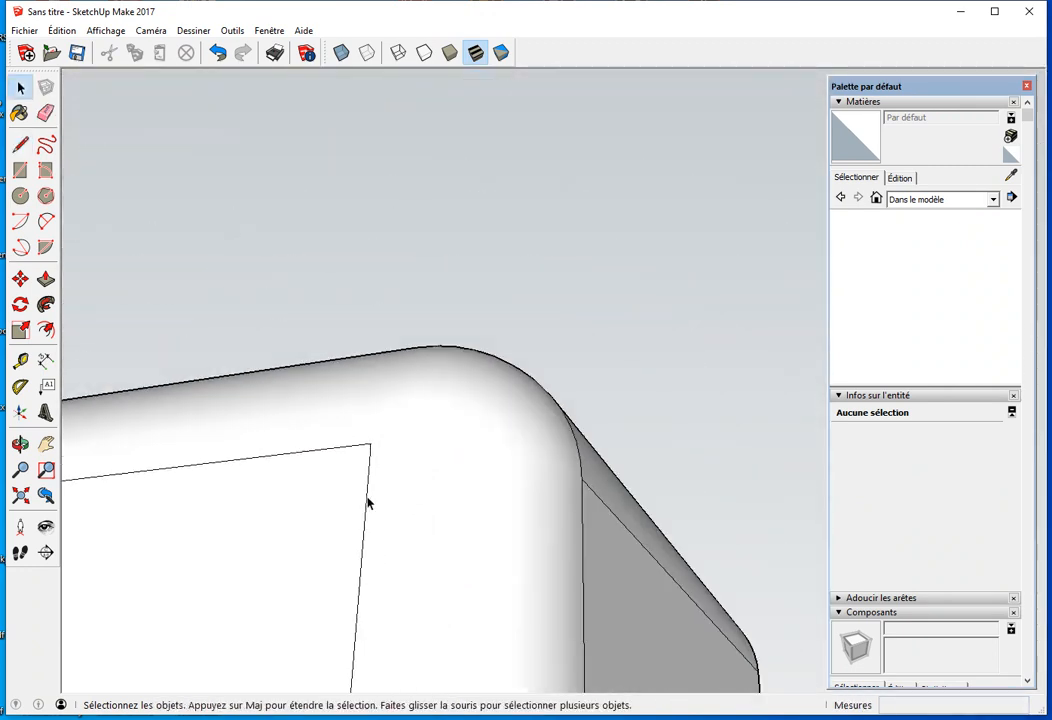
Step: Rotate-copy the whole rounded cube by 90° about the top face's unrounded corner and multiply the copy with *3
middle_click_drag(363, 542, 477, 343)
scroll(373, 460, "down", 5)
middle_click_drag(373, 460, 420, 425)
key("e")
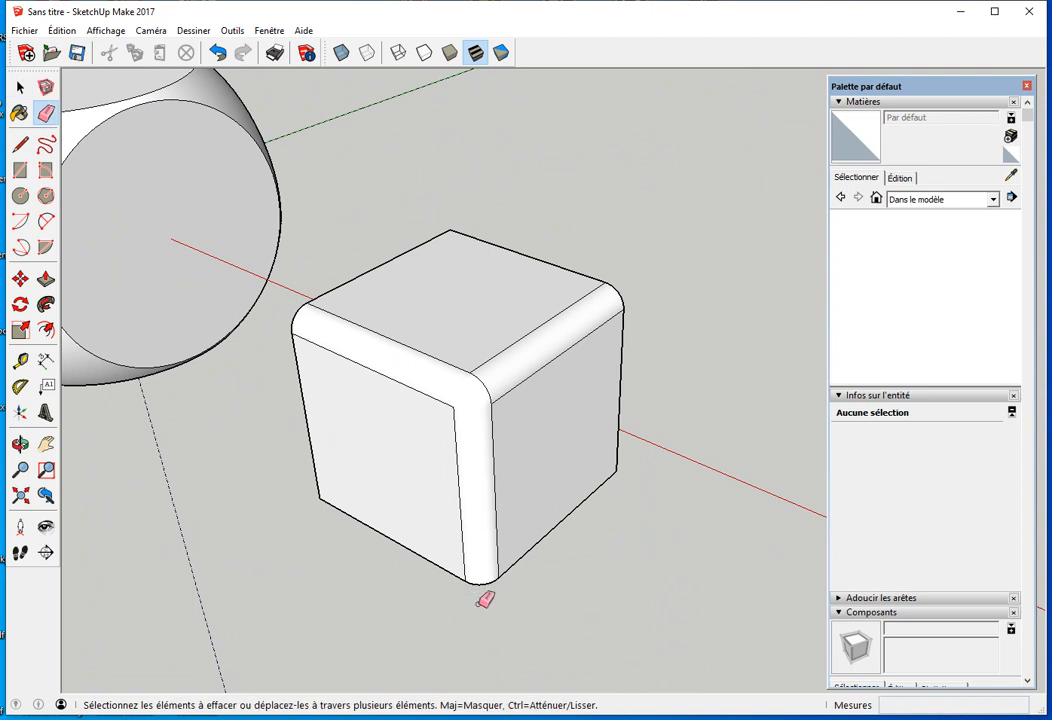
key("space")
triple_click(421, 463)
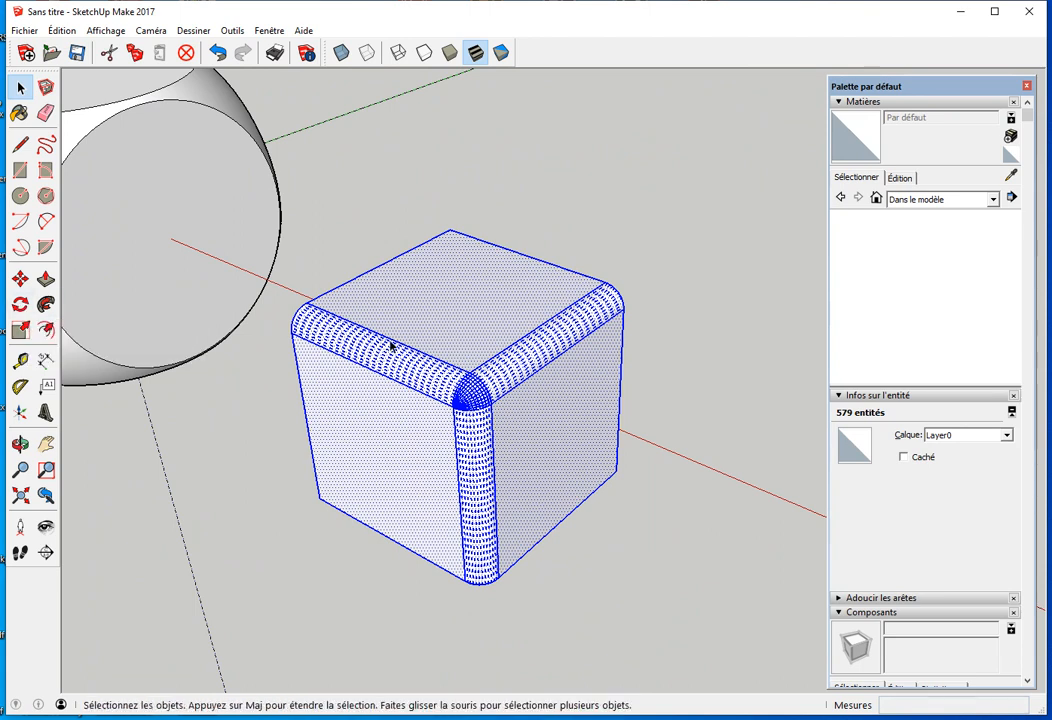
key("q")
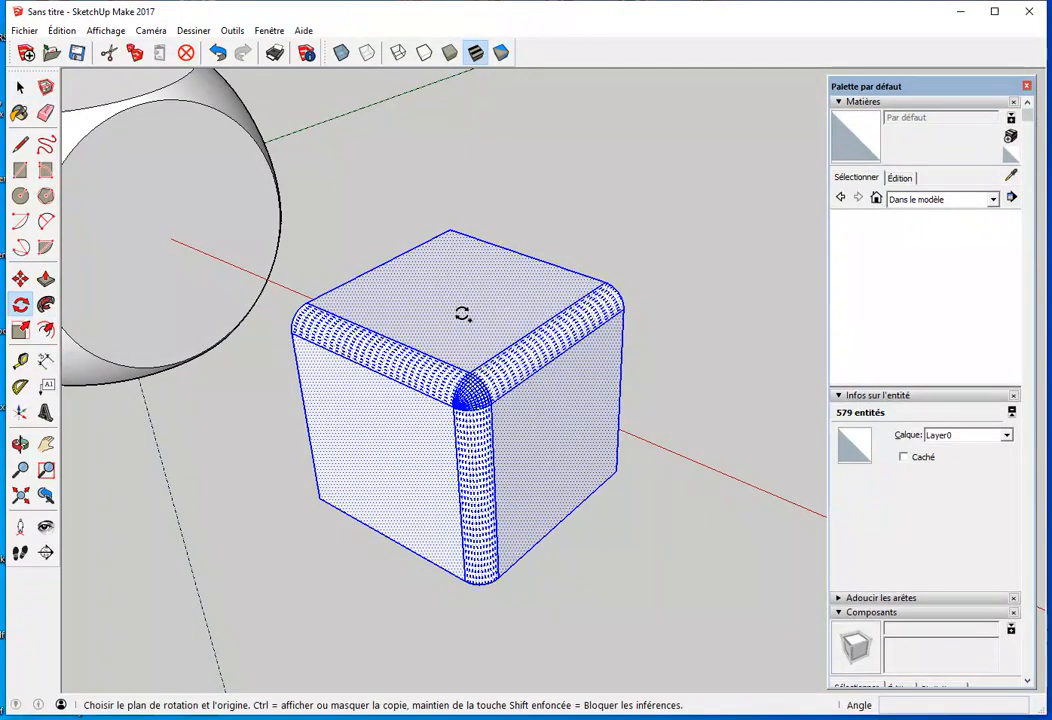
left_click(452, 231)
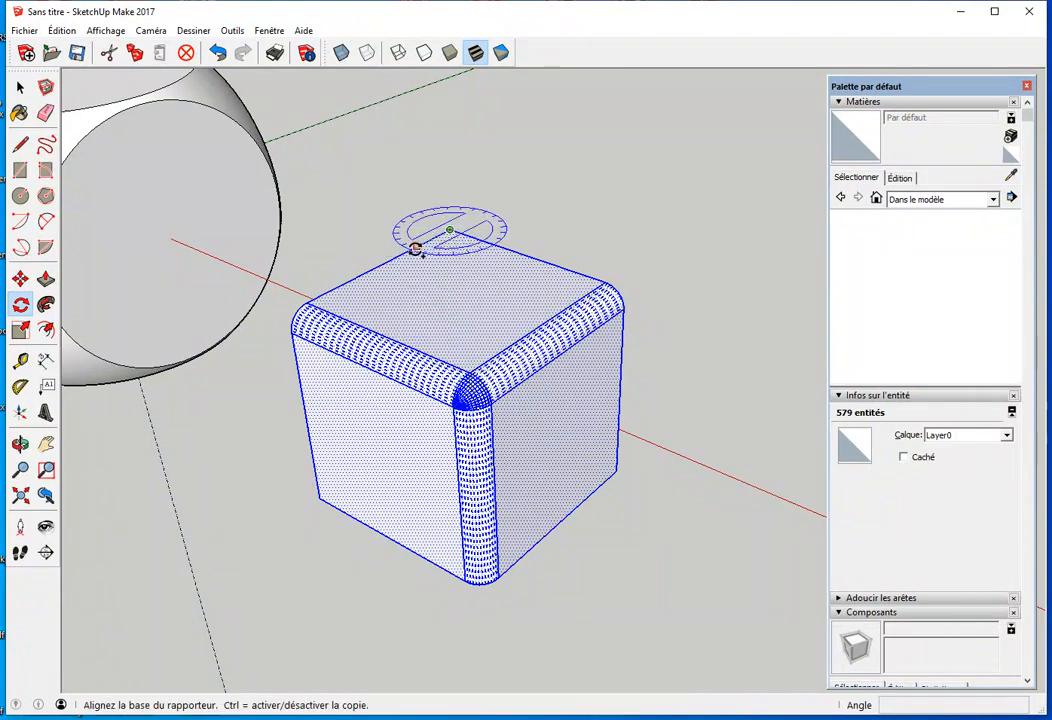
left_click(369, 270)
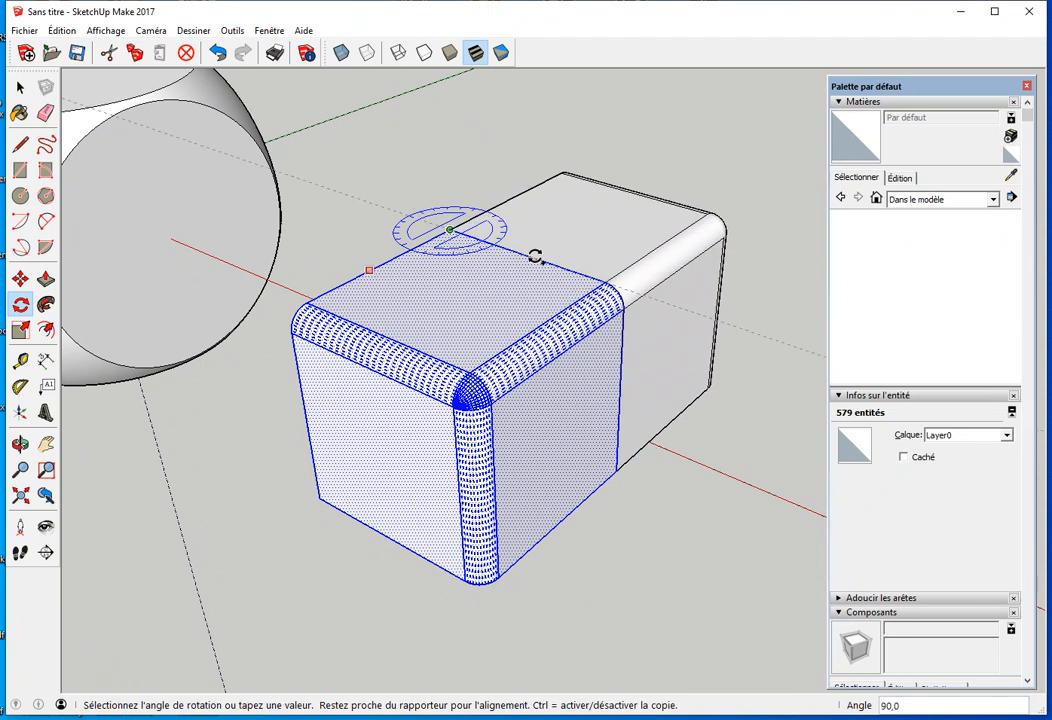
left_click(535, 257)
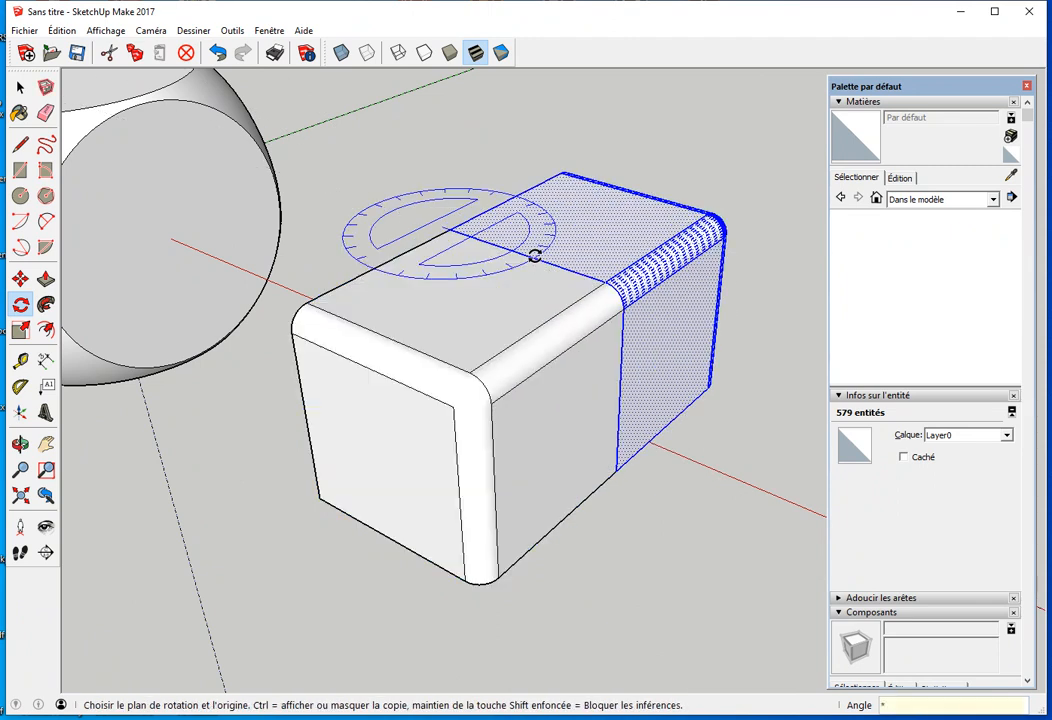
key("Return")
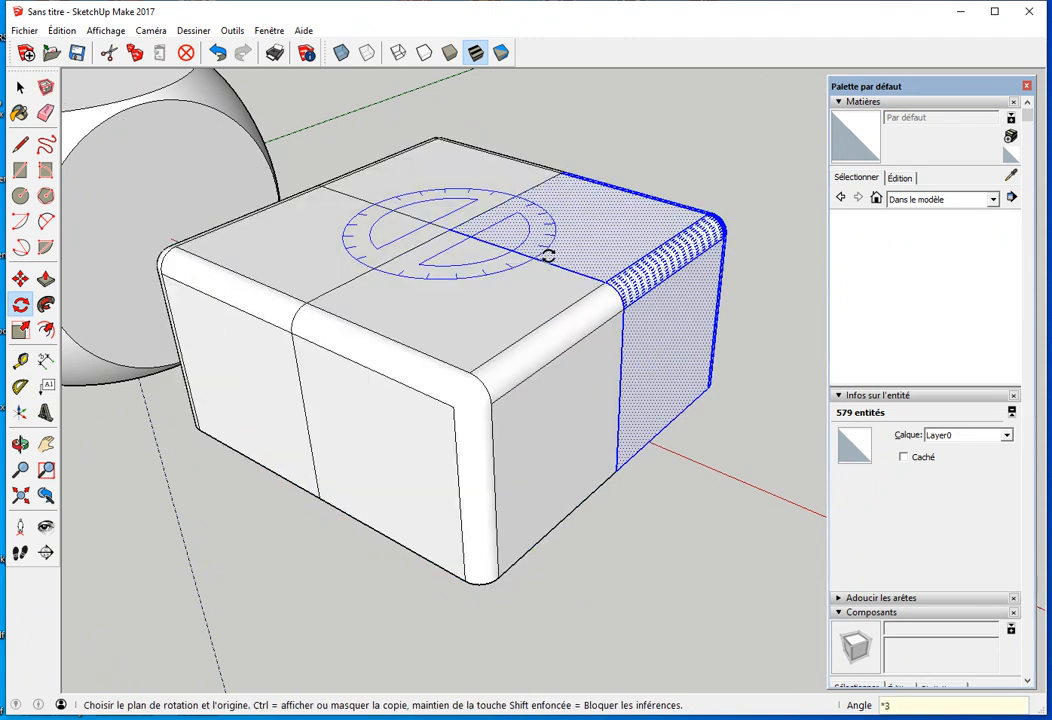
Step: Select the whole four-part upper half and copy it about 1294 mm straight down
key("space")
left_click(319, 601)
key("o")
left_click_drag(321, 597, 615, 410)
key("space")
triple_click(615, 410)
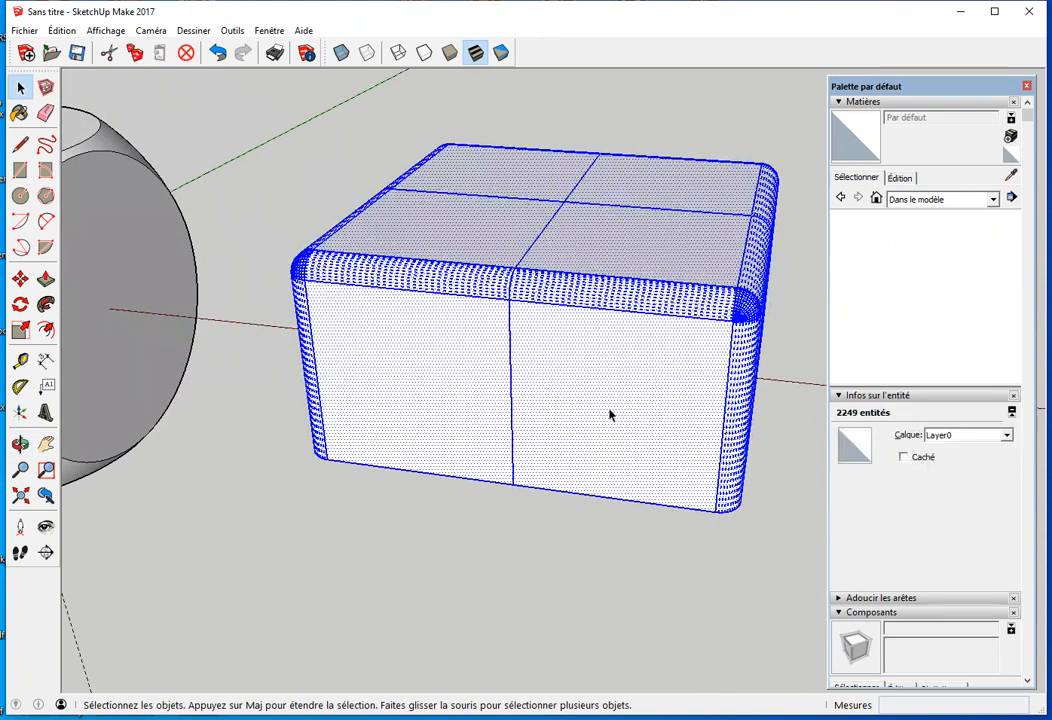
key("m")
key("ctrl")
left_click(608, 408)
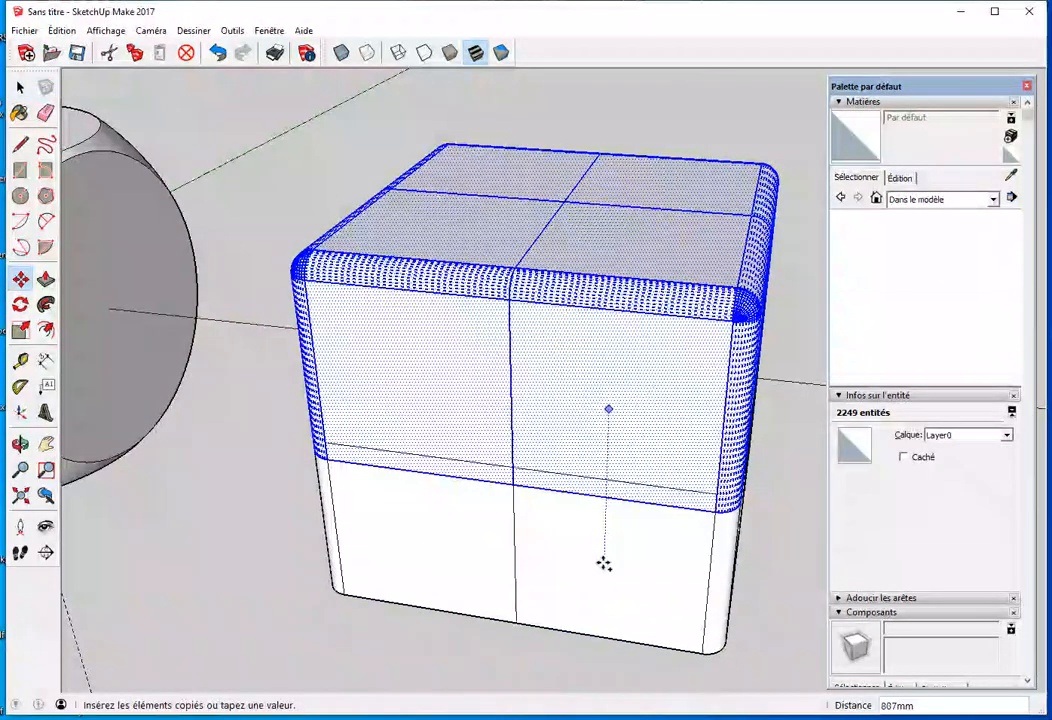
left_click(606, 633)
Step: Flip the lower copy along the blue axis and join it to the upper half by matching their front midline endpoints
right_click(606, 632)
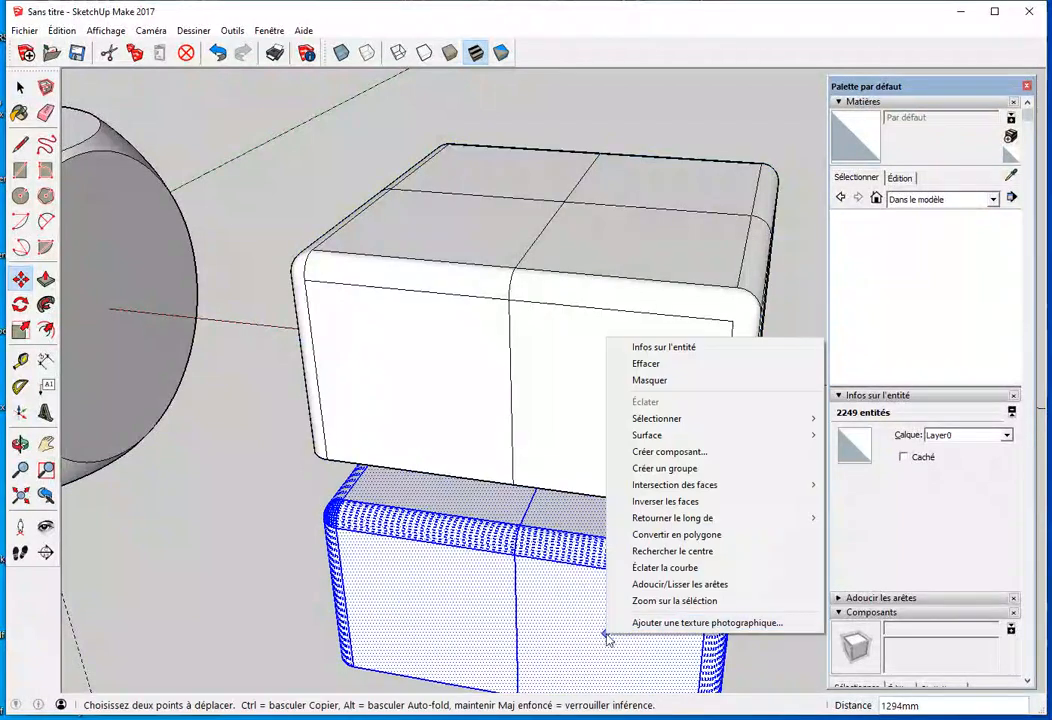
mouse_move(715, 518)
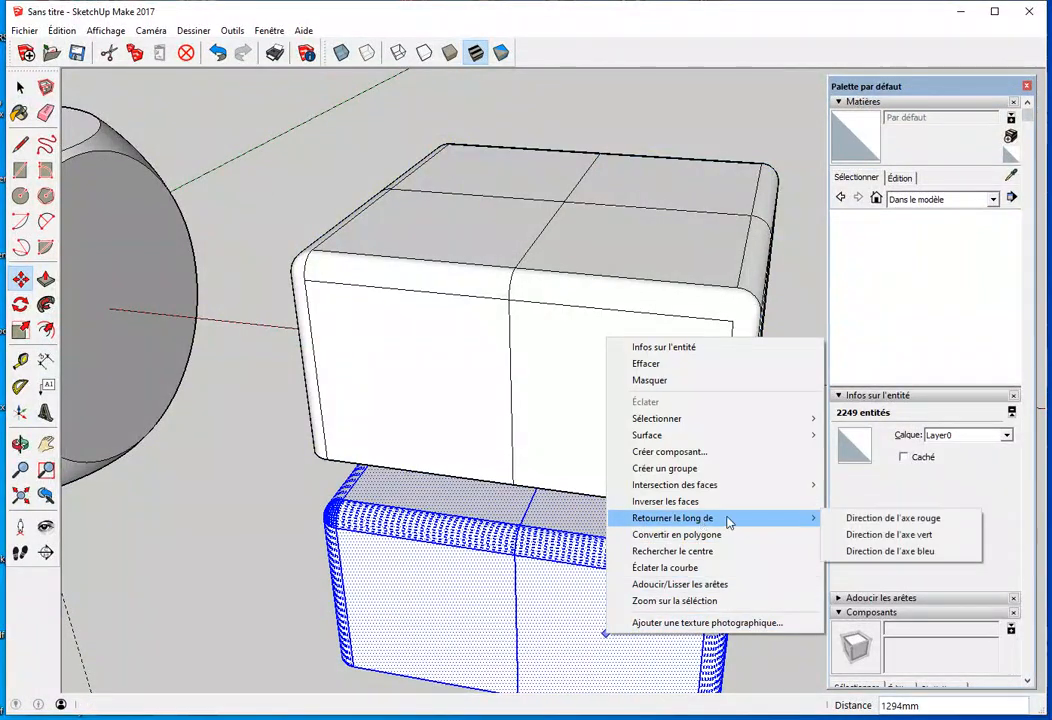
left_click(869, 552)
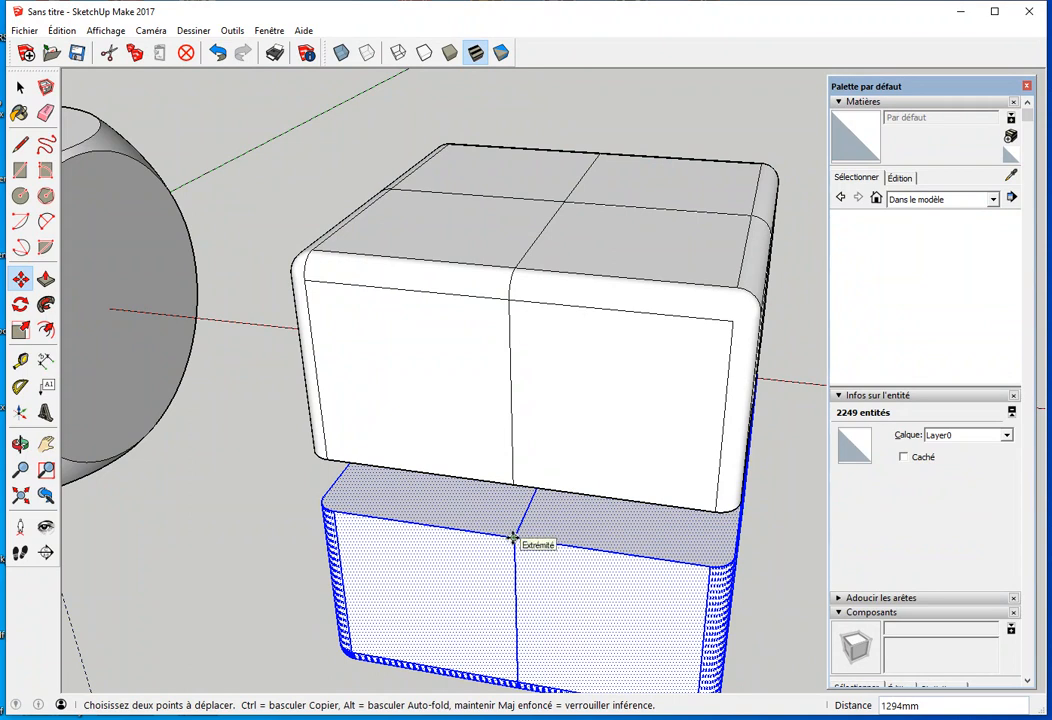
left_click(512, 537)
left_click(514, 484)
key("space")
left_click(784, 511)
Step: Select the joined die's connected geometry and run Intersect Faces on it
scroll(542, 586, "down", 2)
middle_click_drag(491, 503, 586, 385)
triple_click(449, 432)
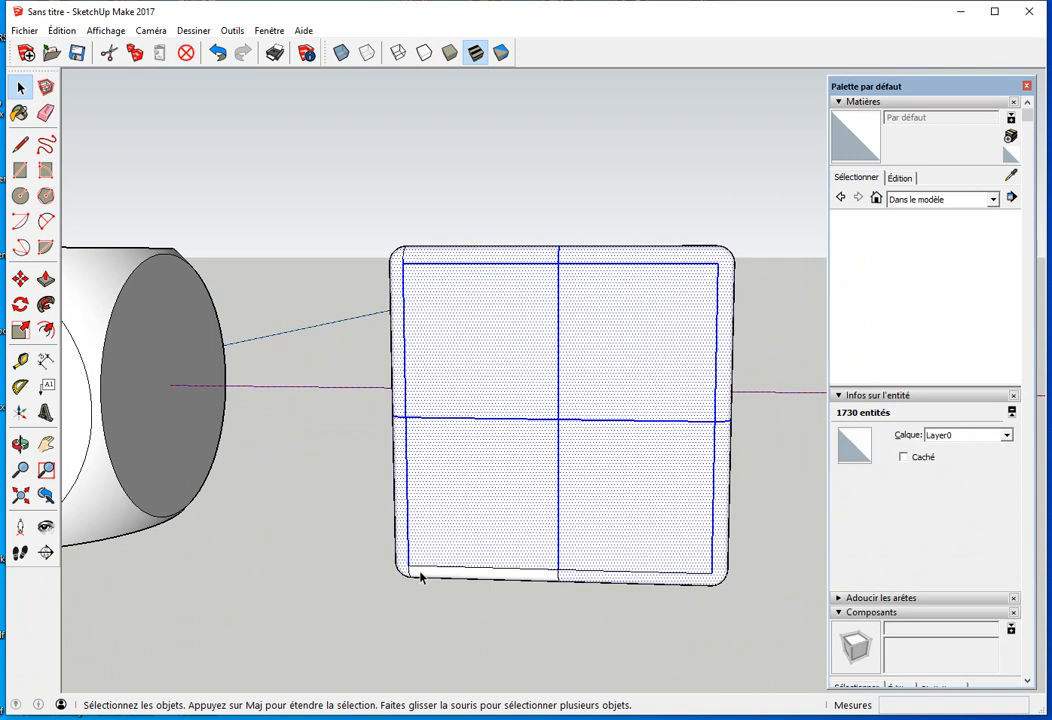
right_click(487, 443)
mouse_move(614, 587)
left_click(751, 602)
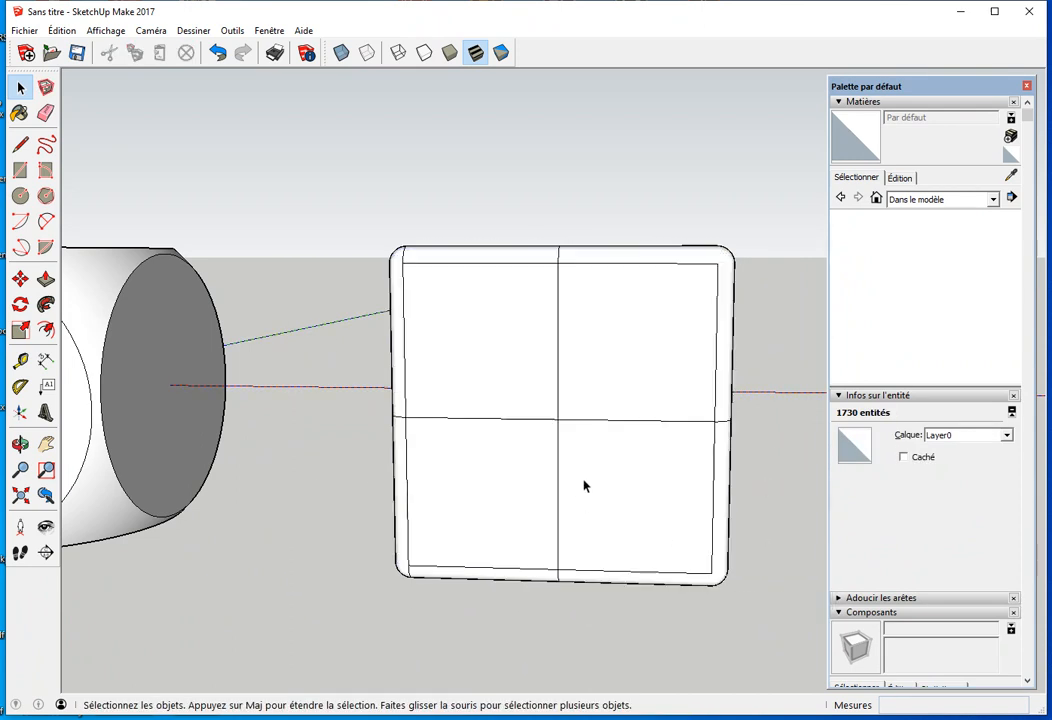
Step: Undo the intersection, the flipped lower half and the rotated copies, back to the single cube with three rounded edges
middle_click_drag(580, 502, 537, 575)
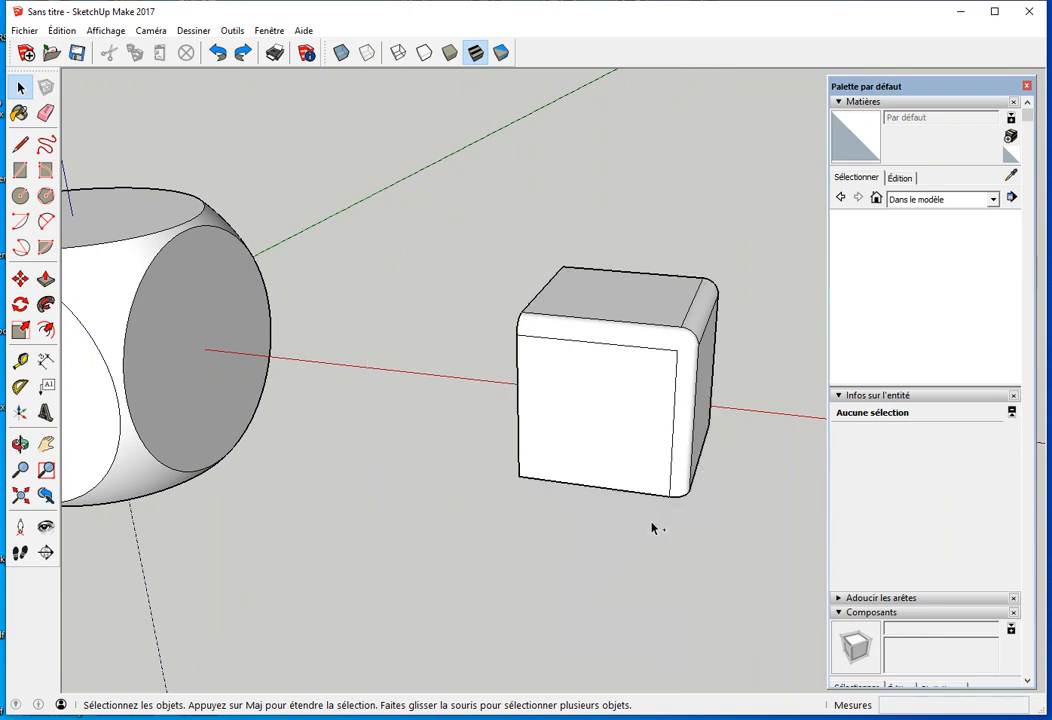
middle_click_drag(650, 531, 411, 439)
left_click(410, 440)
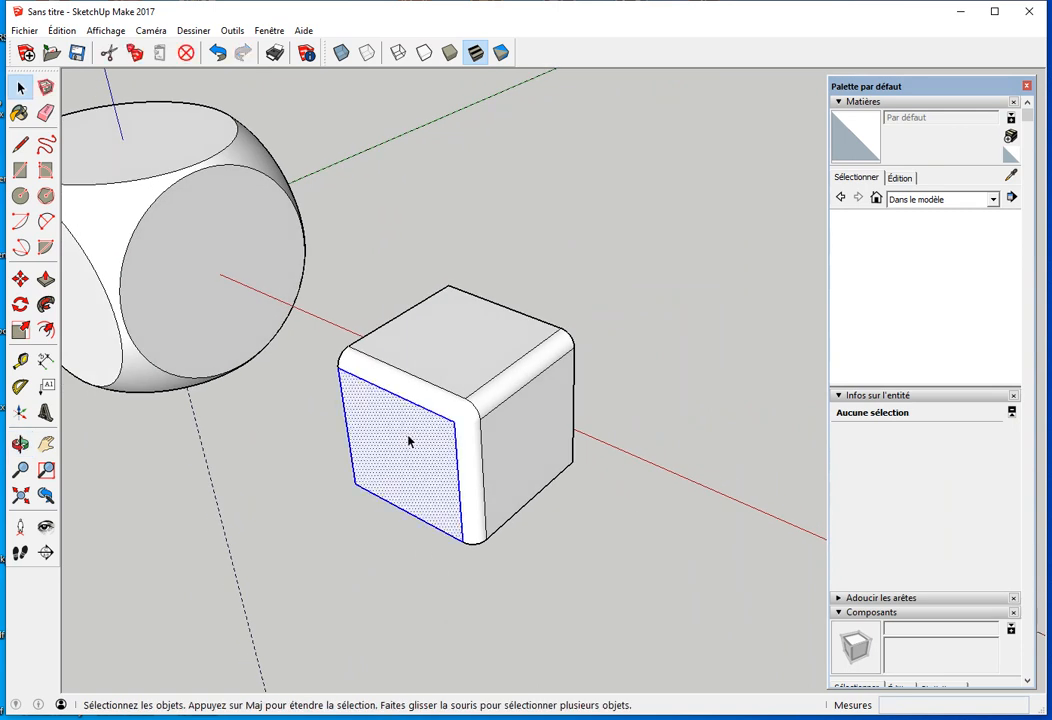
left_click(603, 383)
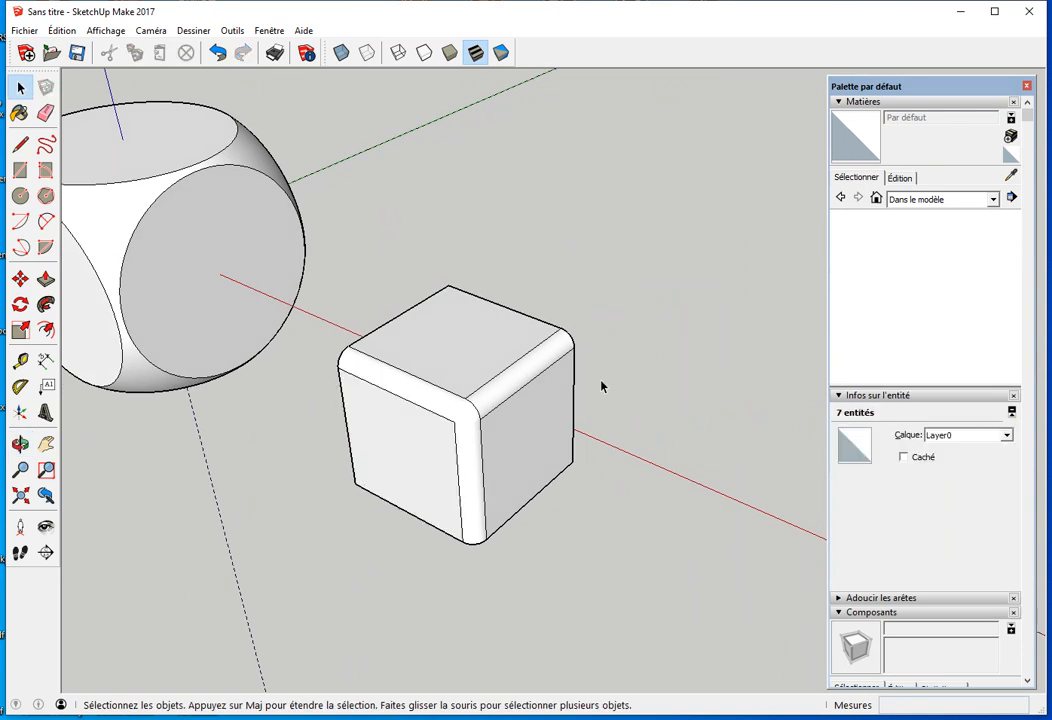
Step: Select the whole rounded cube and copy it about 1734 mm backward along the green axis
triple_click(452, 360)
left_click(20, 279)
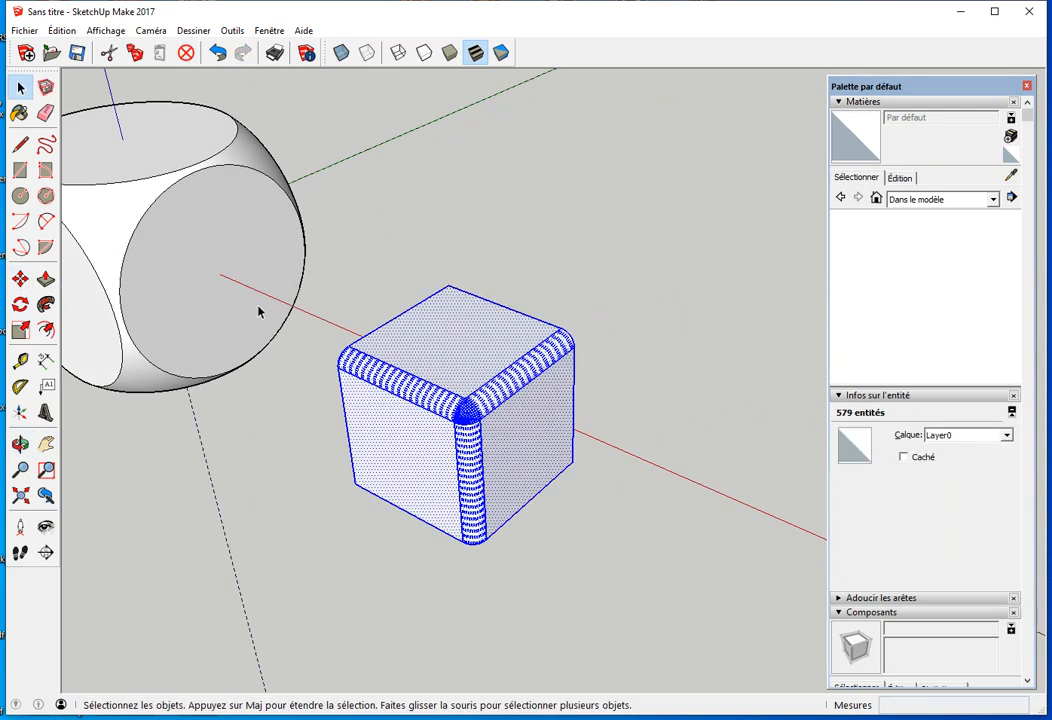
key("ctrl")
left_click(449, 342)
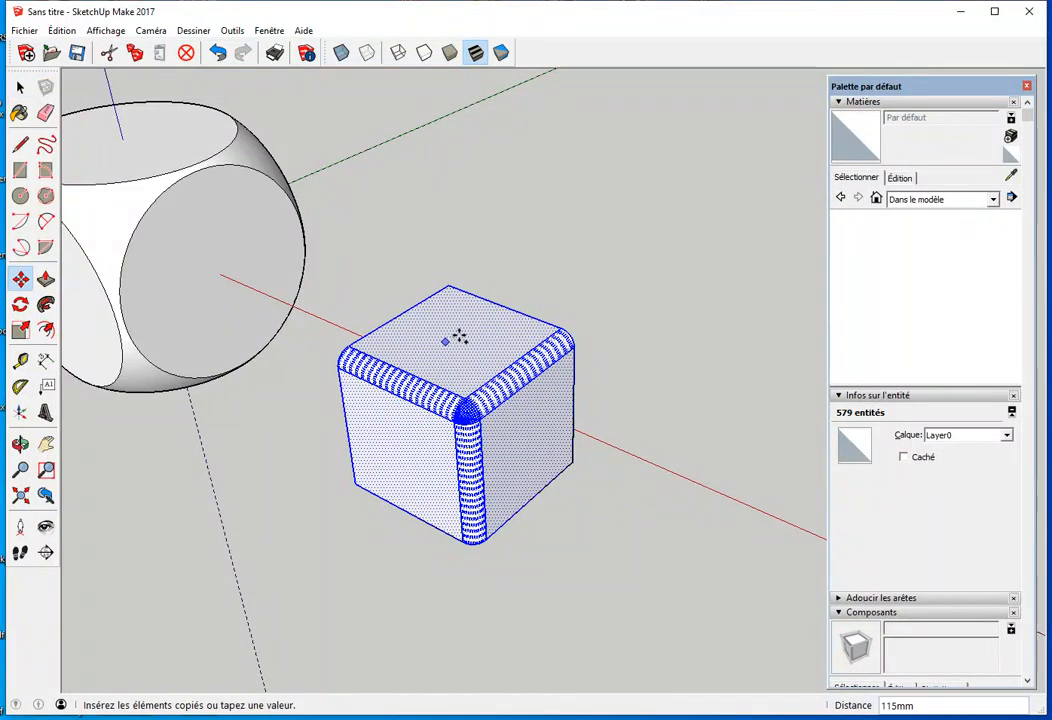
left_click(632, 235)
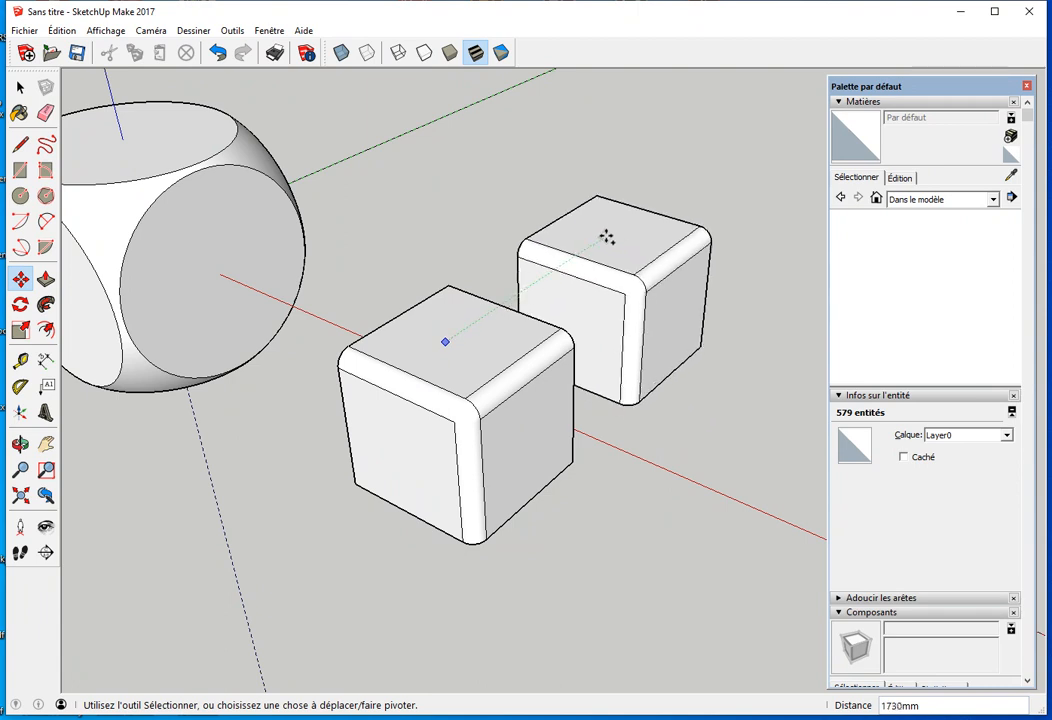
left_click(606, 236)
Step: Flip the copied cube along the green axis and join it to the original at the top face's unrounded corner
right_click(606, 236)
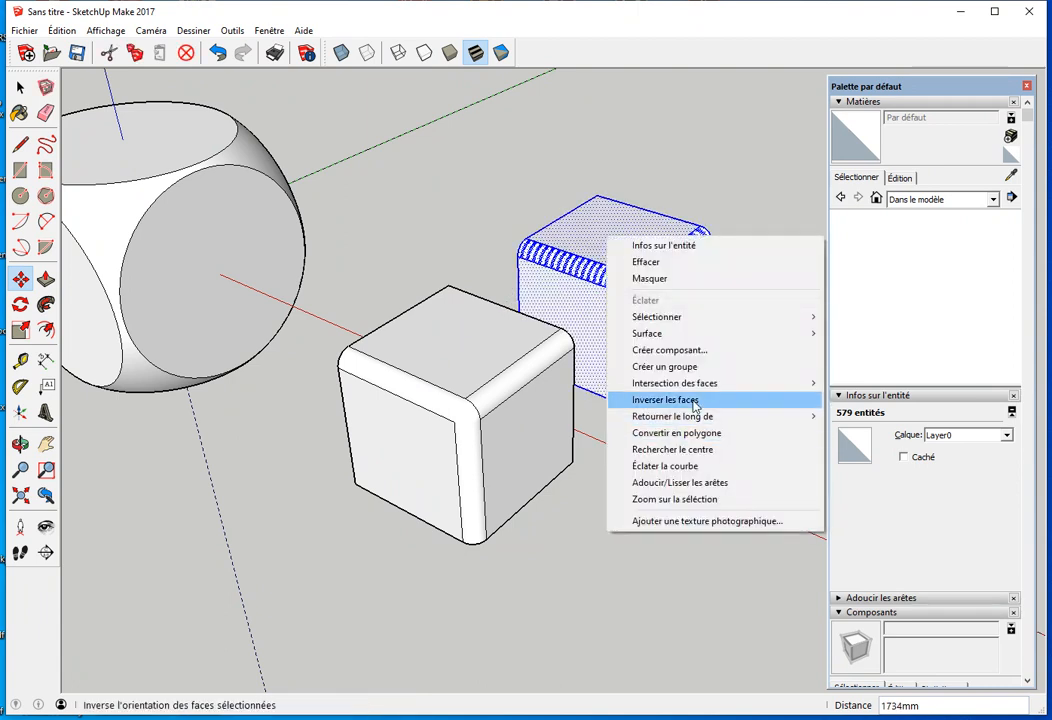
mouse_move(716, 418)
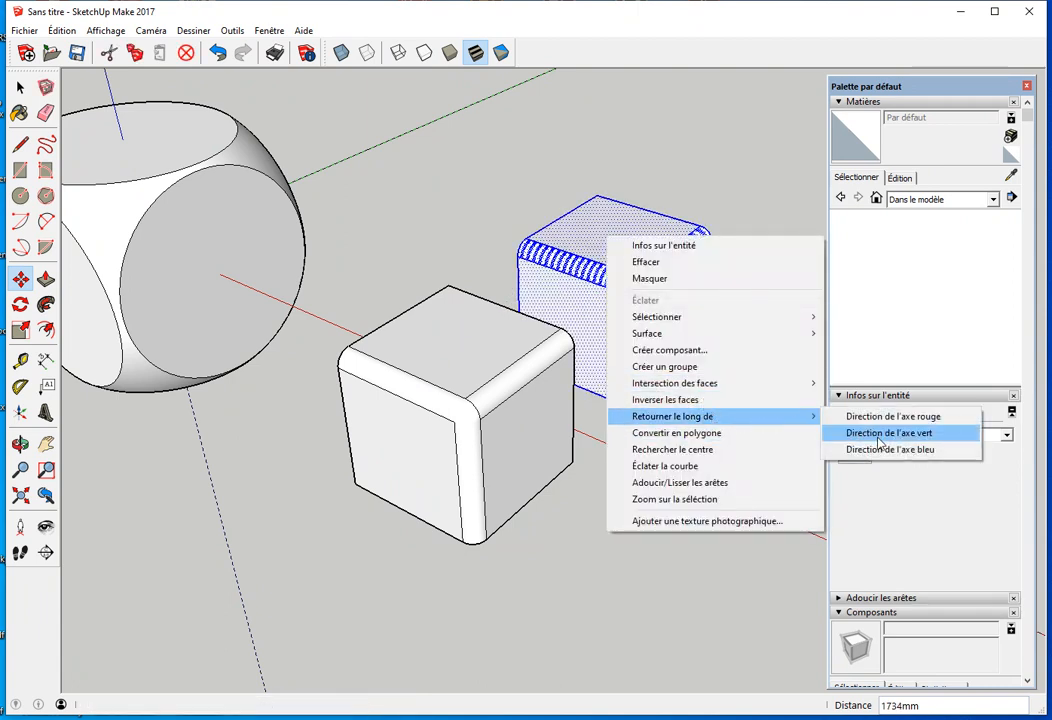
left_click(882, 432)
left_click(517, 244)
left_click(449, 286)
key("space")
triple_click(460, 370)
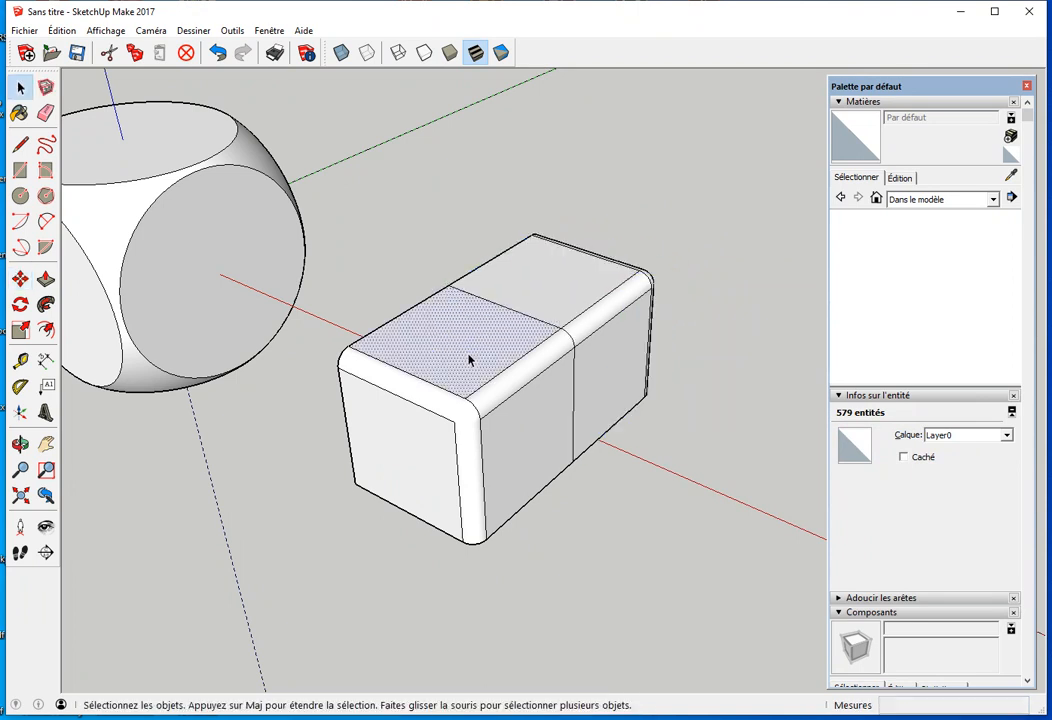
right_click(455, 375)
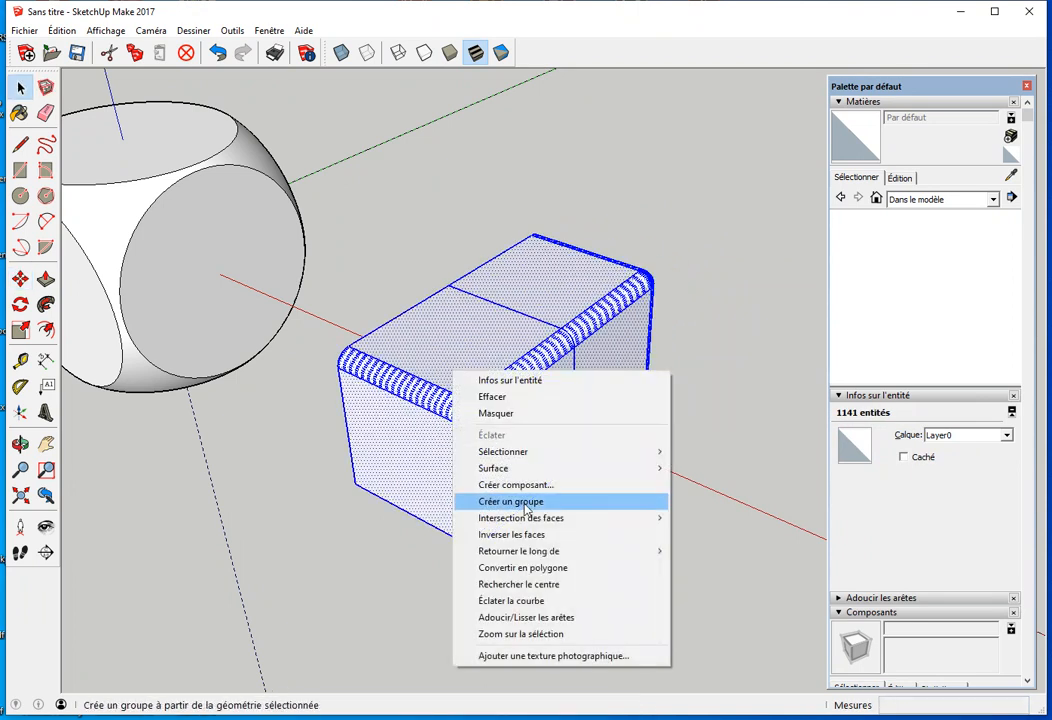
key("Escape")
key("Delete")
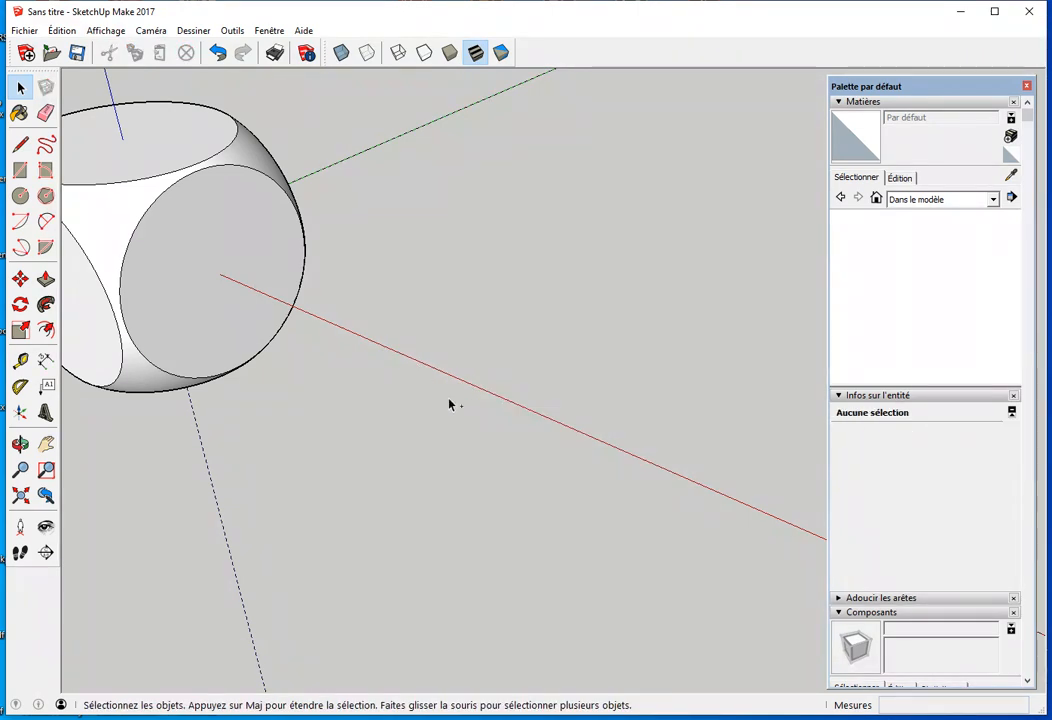
key("ctrl+z")
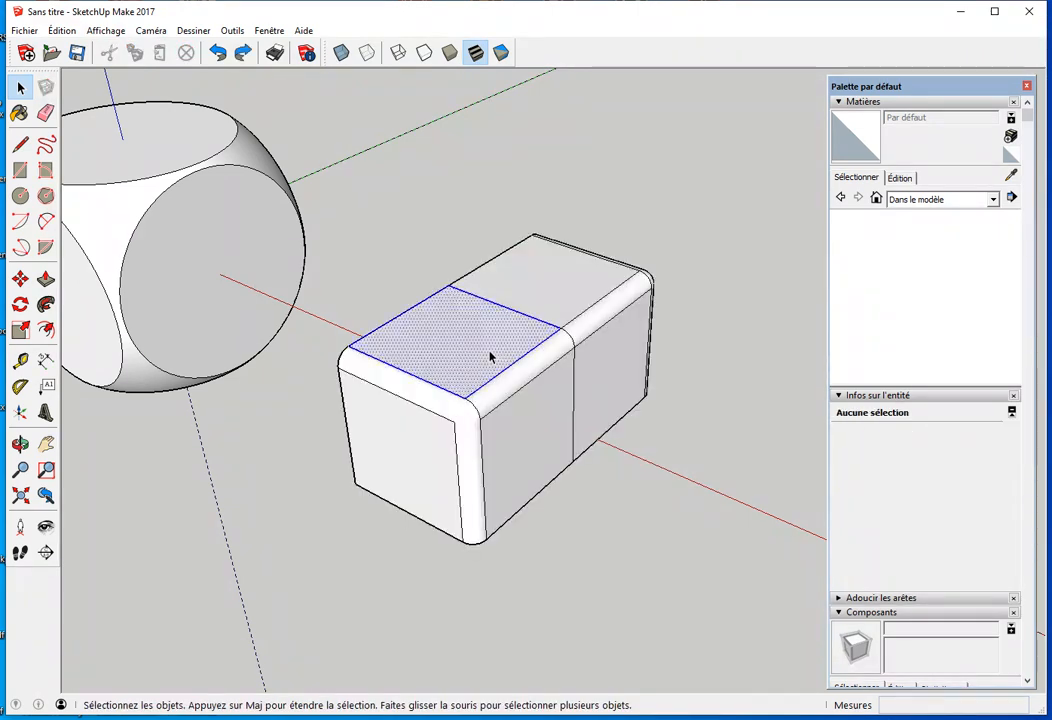
Step: Select the joined two-part block and copy it about 1225 mm sideways along the red axis, toward the first die
left_click(486, 359)
triple_click(465, 366)
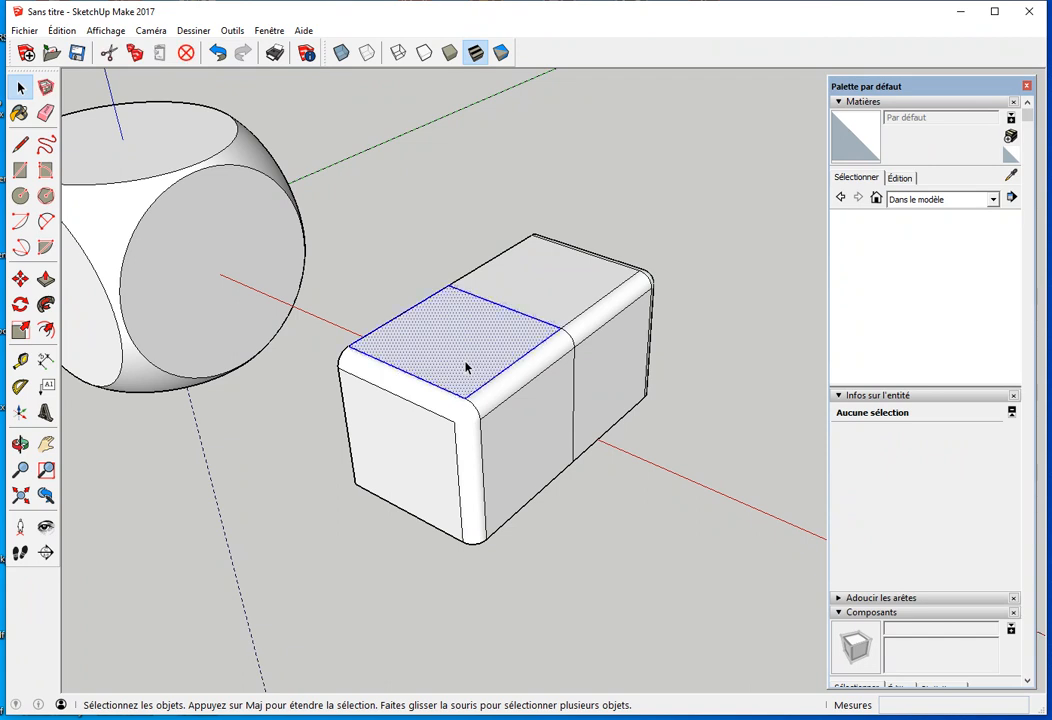
key("m")
middle_click_drag(460, 369, 575, 359)
left_click(575, 359)
key("ctrl")
left_click(365, 343)
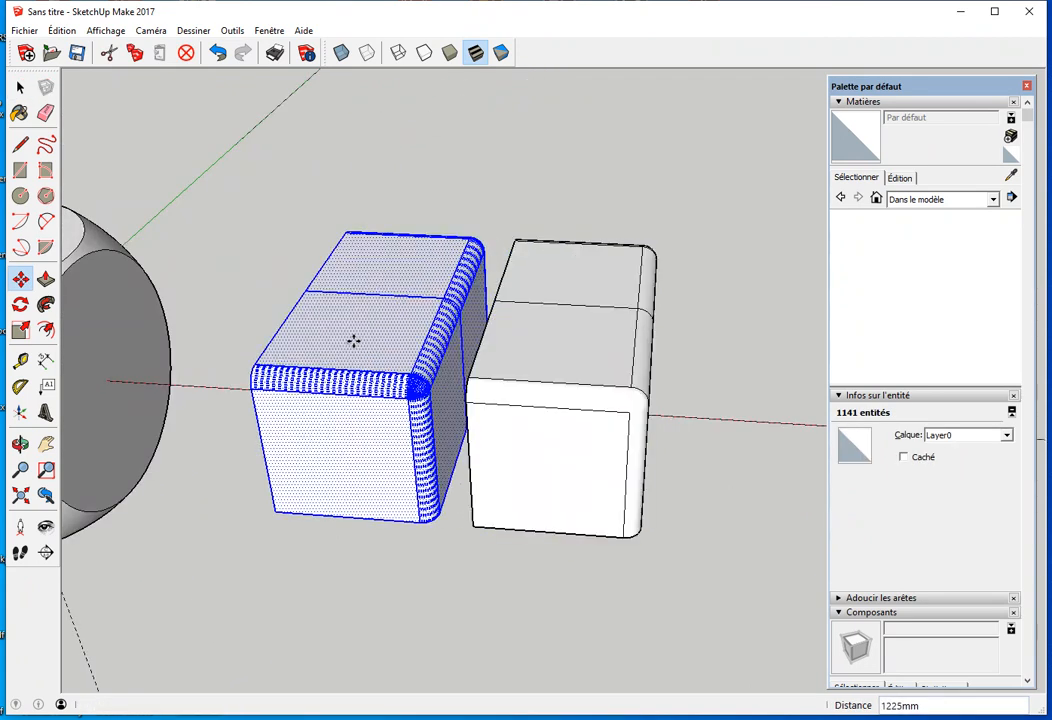
Step: Flip the copied two-part block along the red axis and join it flush to the side of the original block
right_click(354, 341)
mouse_move(458, 524)
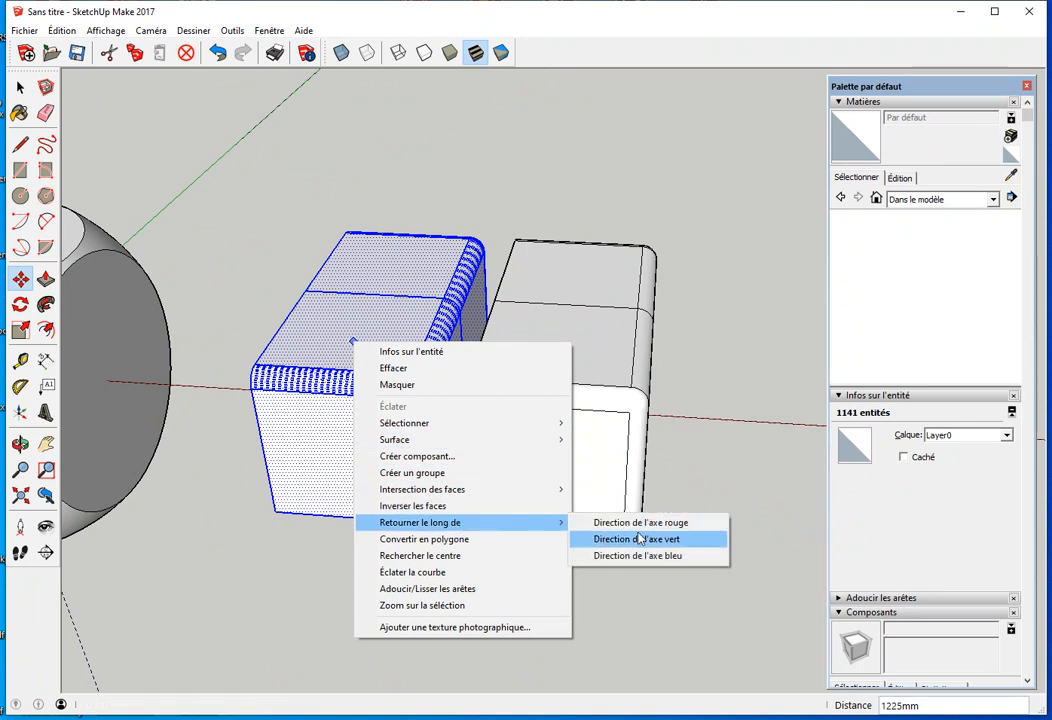
left_click(630, 524)
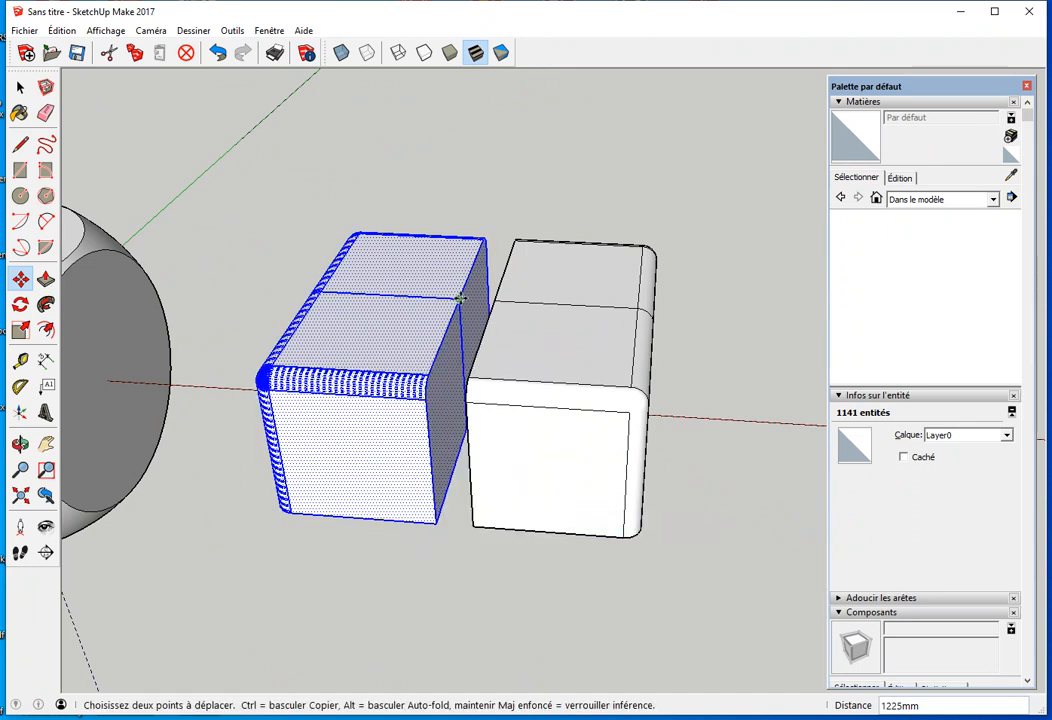
left_click(461, 298)
left_click(495, 298)
key("space")
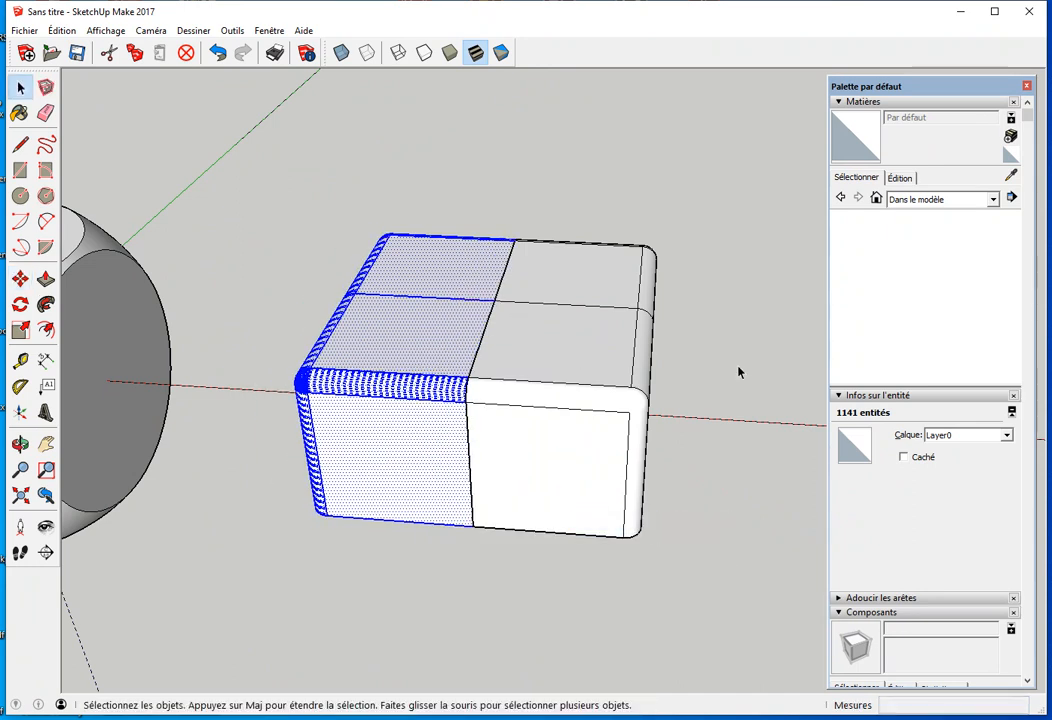
left_click(717, 383)
Step: Display the joined cube with X-ray transparent faces, viewed nearly straight from the front
mouse_move(556, 458)
middle_mouse_down()
mouse_move(592, 444)
mouse_move(571, 446)
middle_mouse_up()
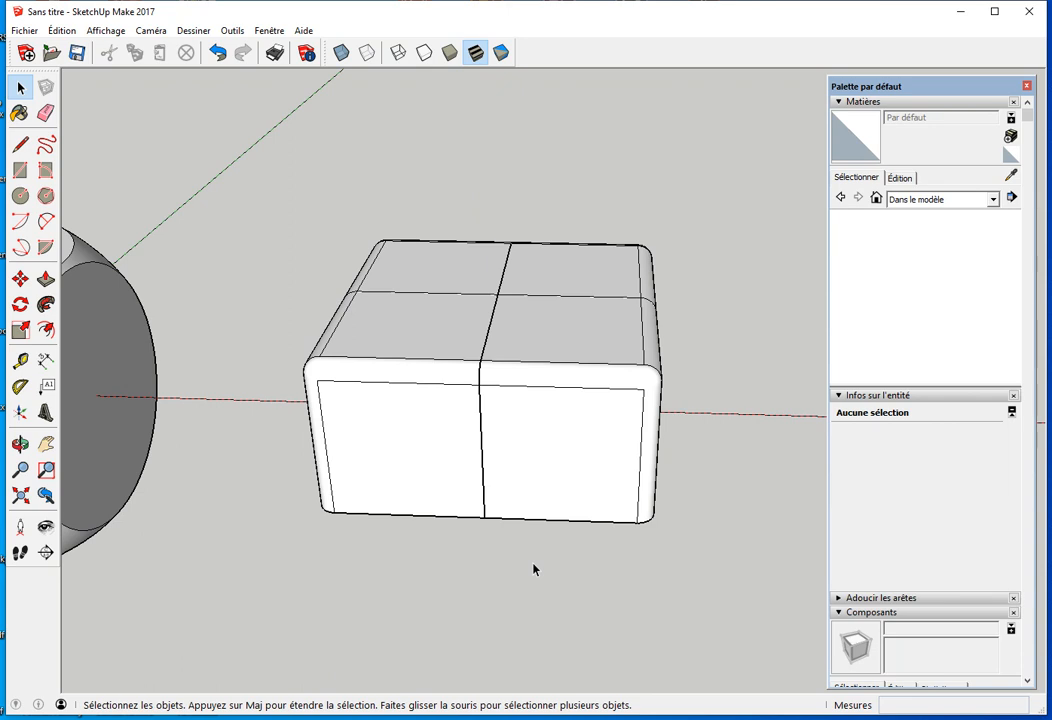
middle_click_drag(533, 568, 560, 420)
left_click(341, 52)
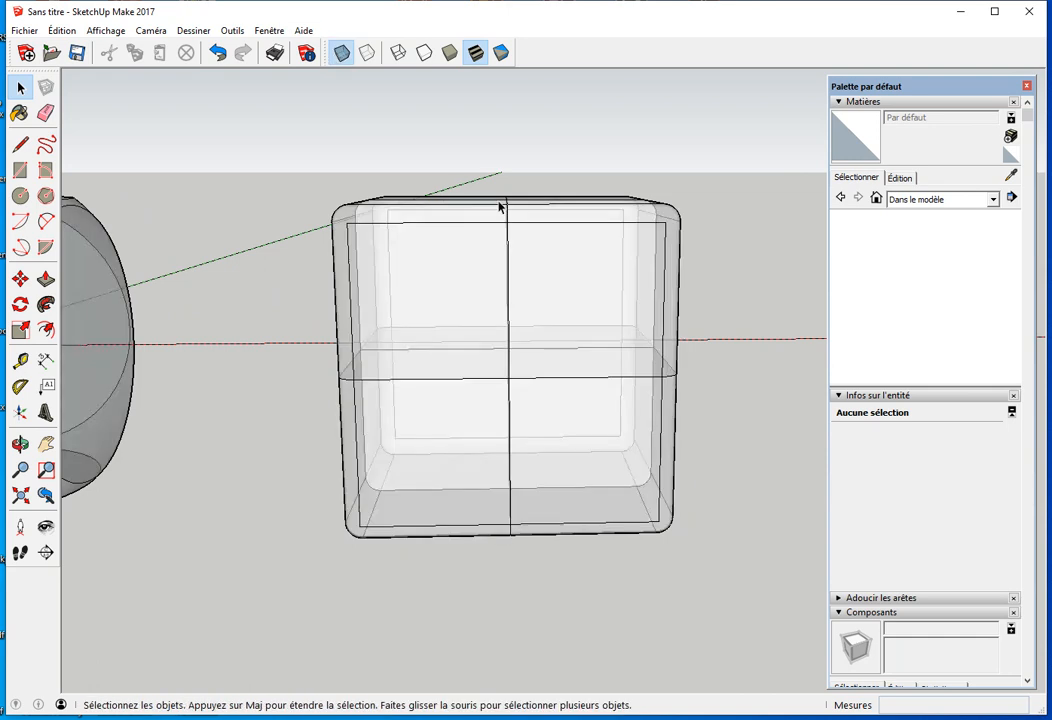
middle_click_drag(501, 263, 492, 208)
Step: Try to delete the internal faces and seam lines on the cube's mid-planes in two passes, and undo both deletions
left_click_drag(476, 180, 547, 575)
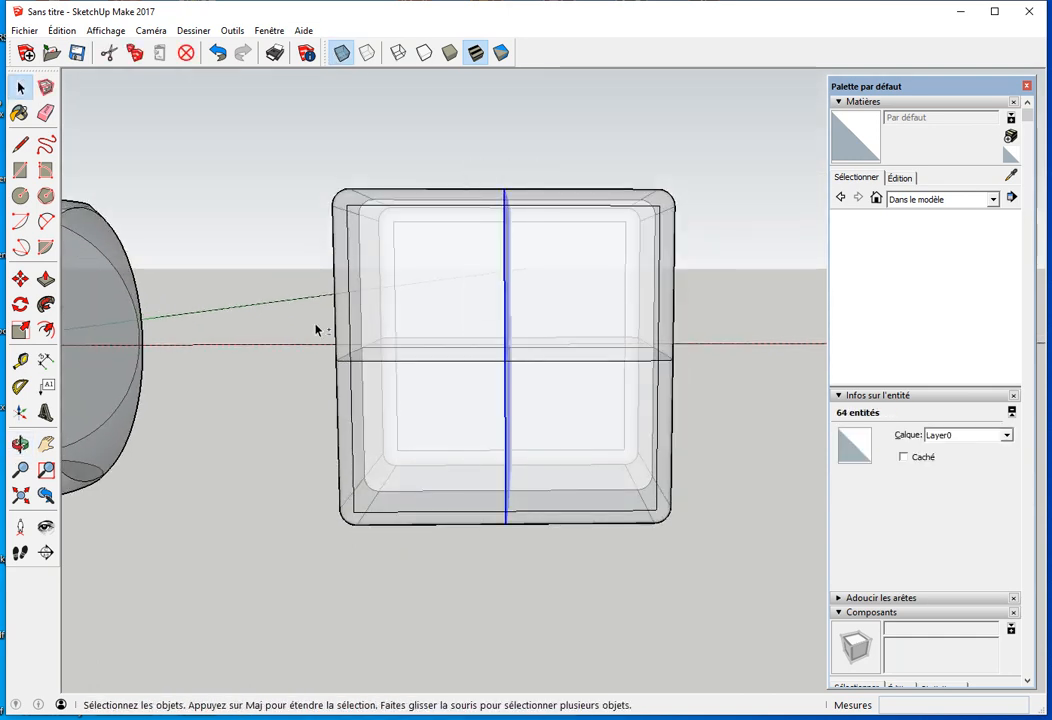
left_click_drag(434, 364, 701, 390, "shift")
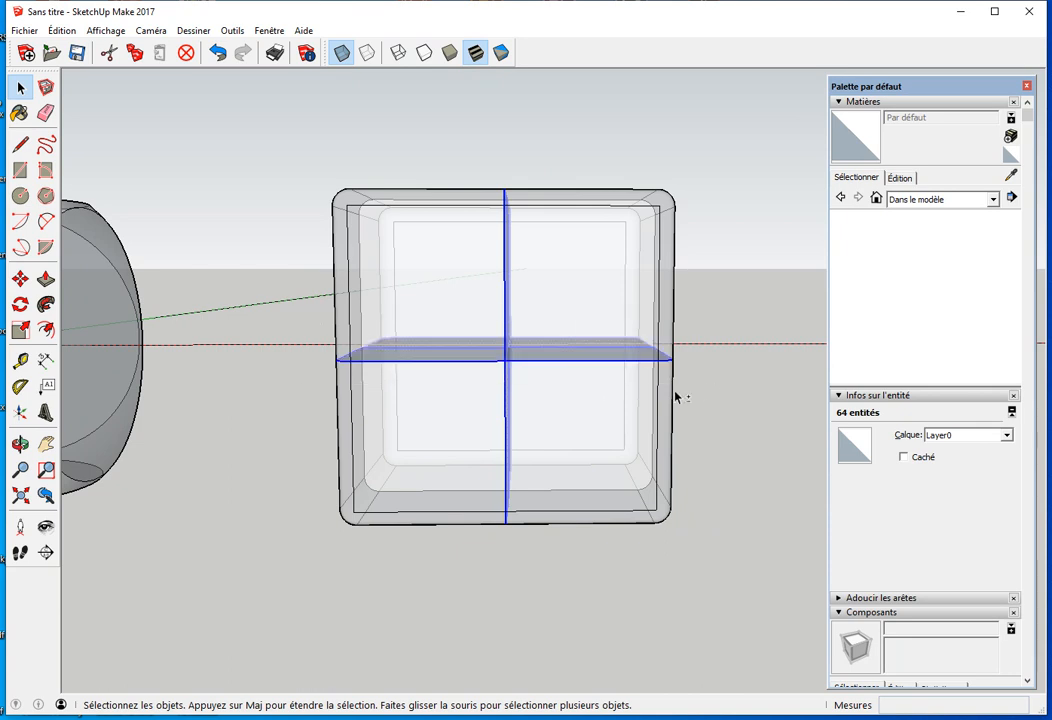
middle_click_drag(586, 430, 542, 502)
key("Delete")
middle_click_drag(519, 439, 400, 268)
left_click_drag(373, 167, 519, 560)
key("Delete")
middle_click_drag(481, 641, 585, 531)
middle_click_drag(494, 615, 516, 619)
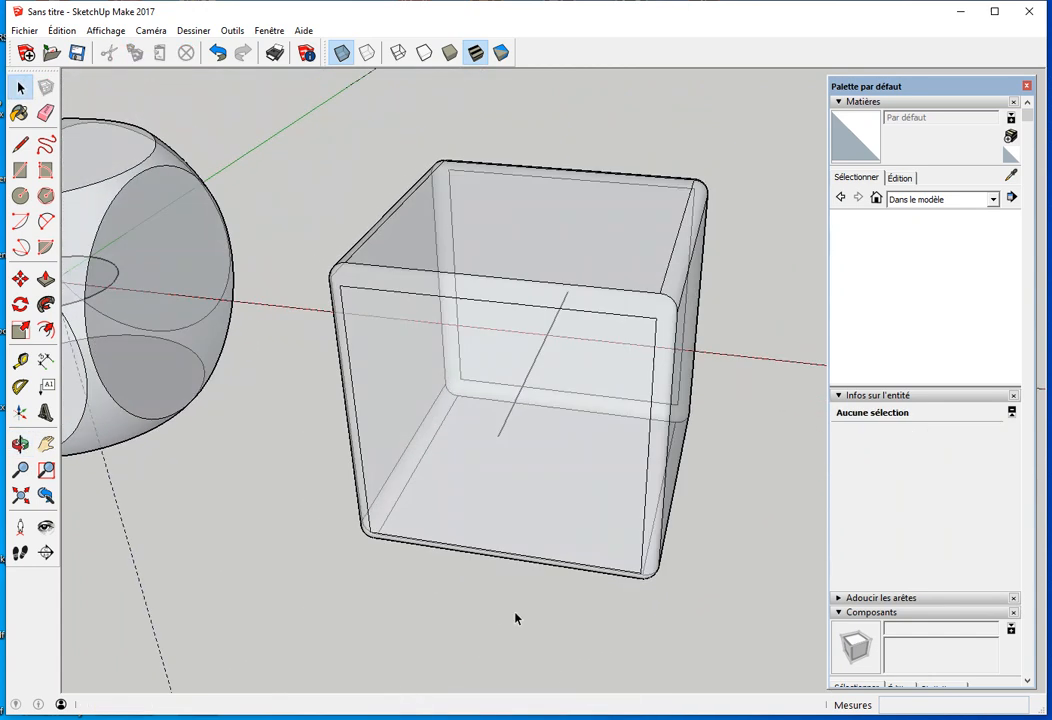
key("ctrl+z")
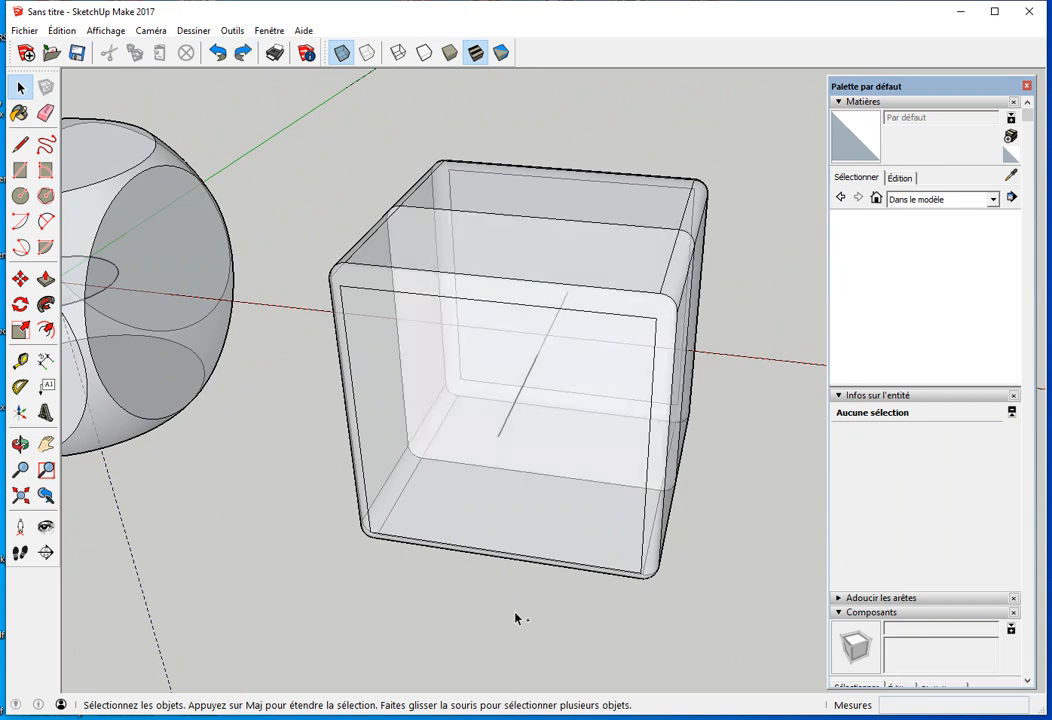
key("ctrl+z")
middle_click_drag(516, 619, 514, 160)
left_click_drag(555, 285, 594, 588)
middle_click_drag(599, 615, 557, 600)
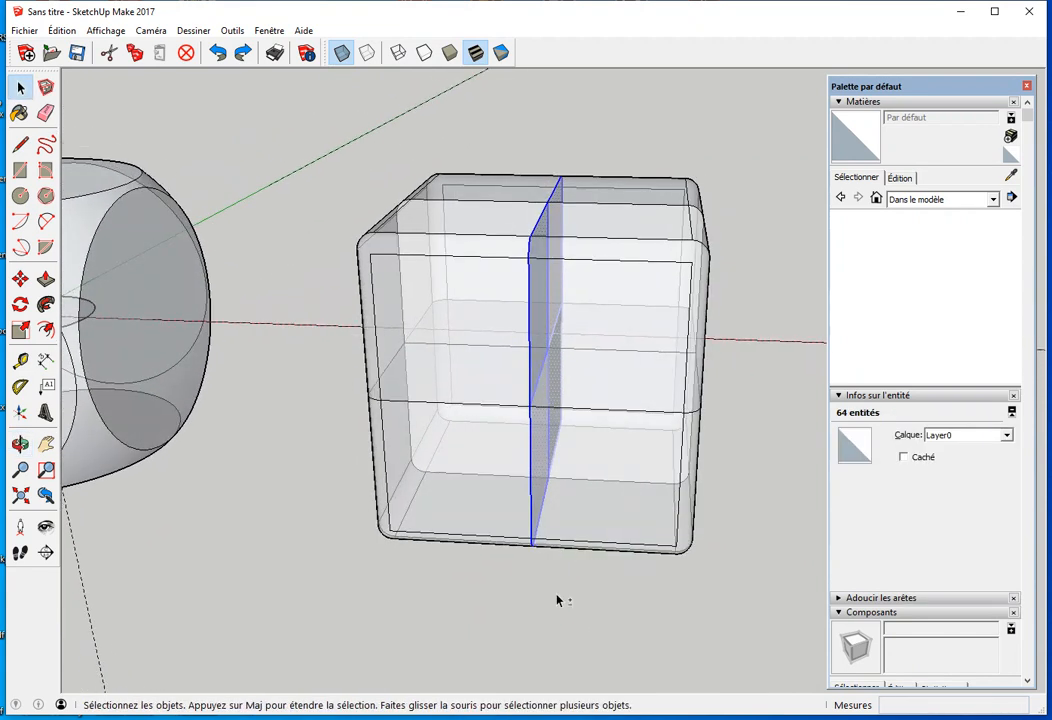
middle_click_drag(580, 487, 548, 342)
middle_click_drag(463, 455, 452, 310)
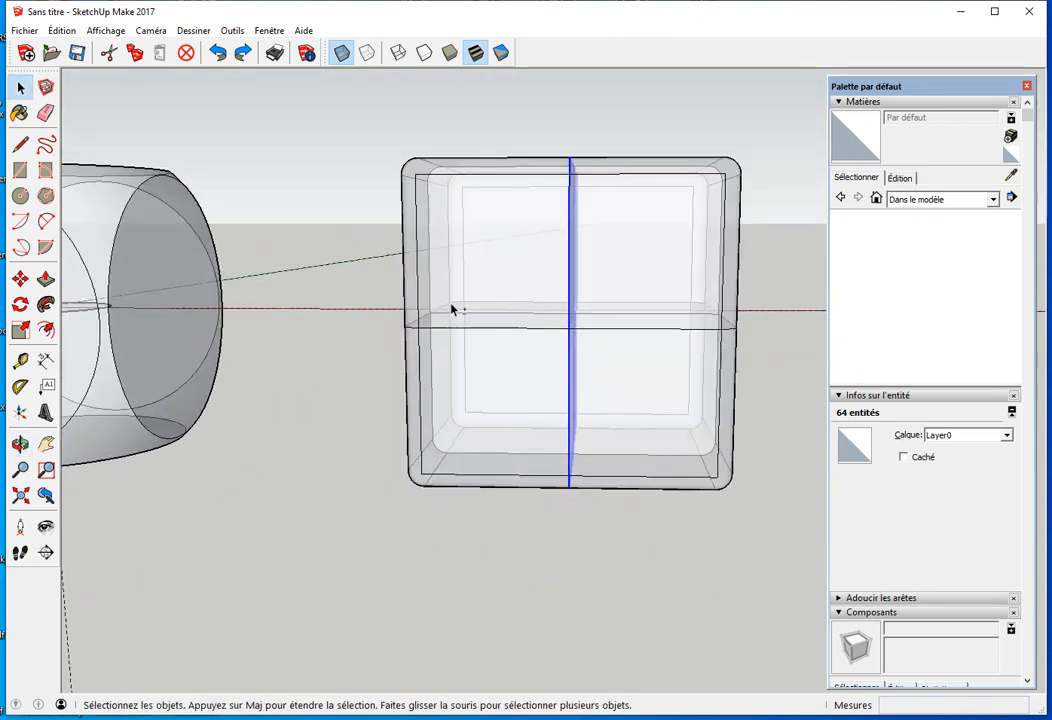
left_click(565, 328, "shift")
middle_click_drag(688, 401, 562, 322)
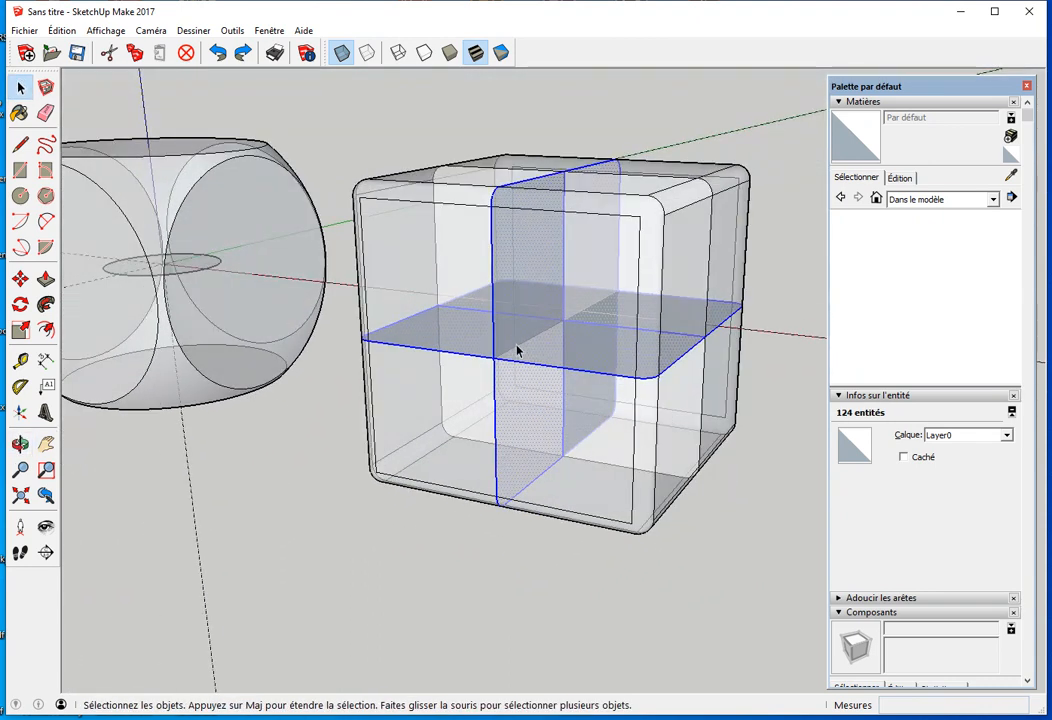
left_click(431, 595)
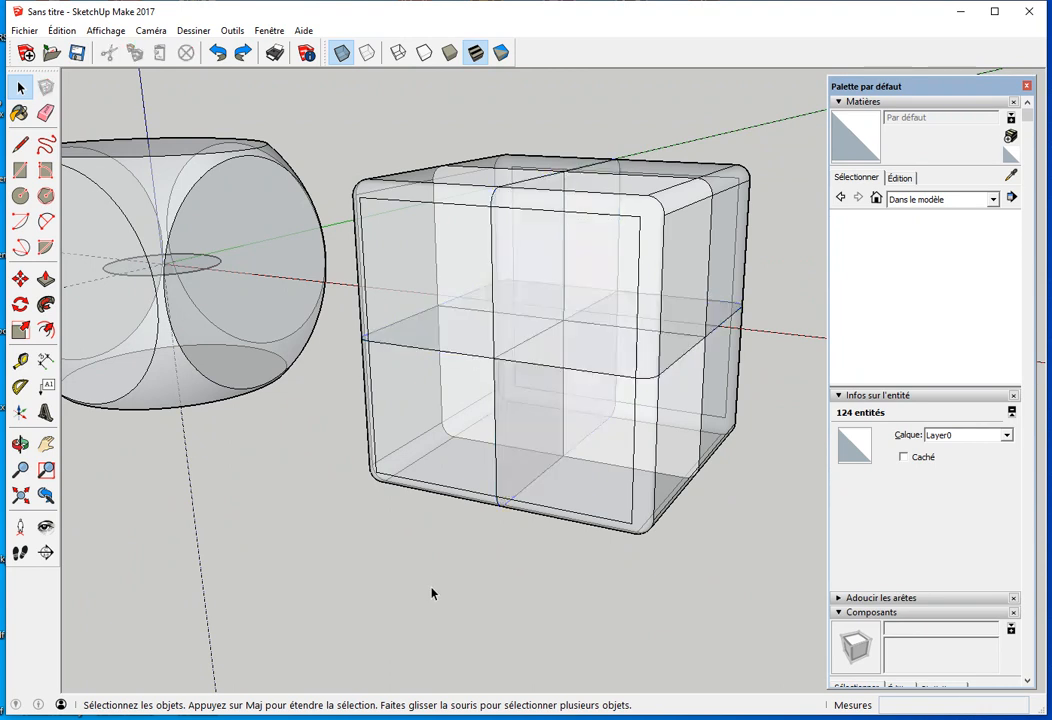
Step: Select the internal faces and seams on all three mid-planes of the cube together, delete them and turn X-ray display off
middle_click_drag(416, 601, 510, 578)
left_click_drag(540, 129, 608, 420)
middle_click_drag(613, 538, 589, 521)
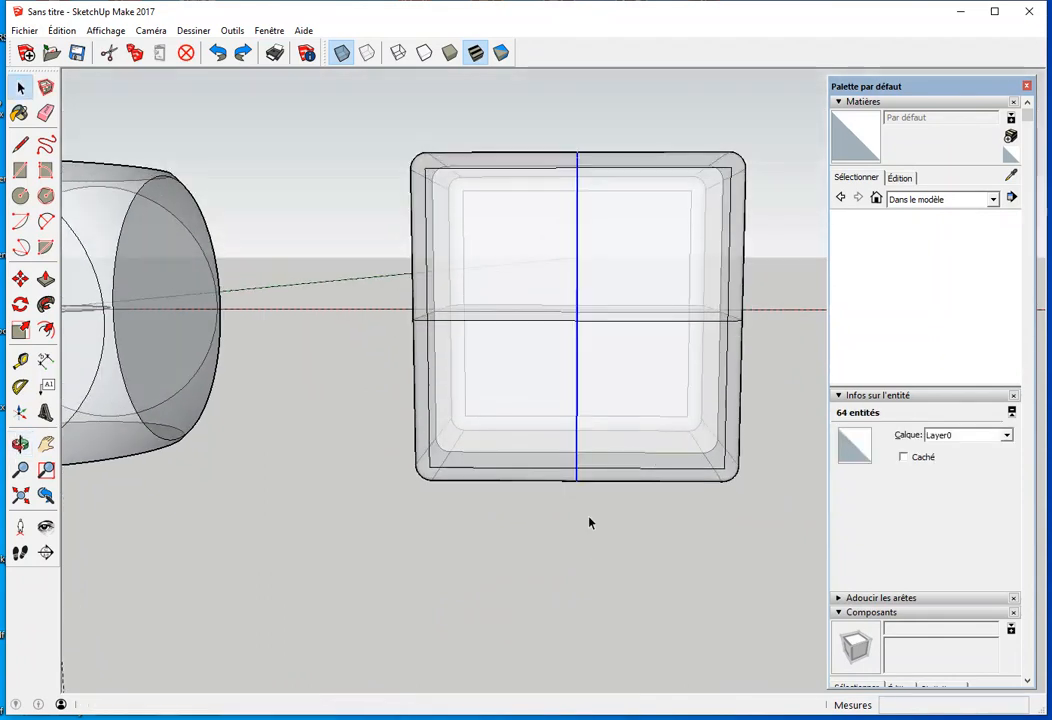
left_click_drag(384, 275, 777, 358)
middle_click_drag(777, 358, 540, 357)
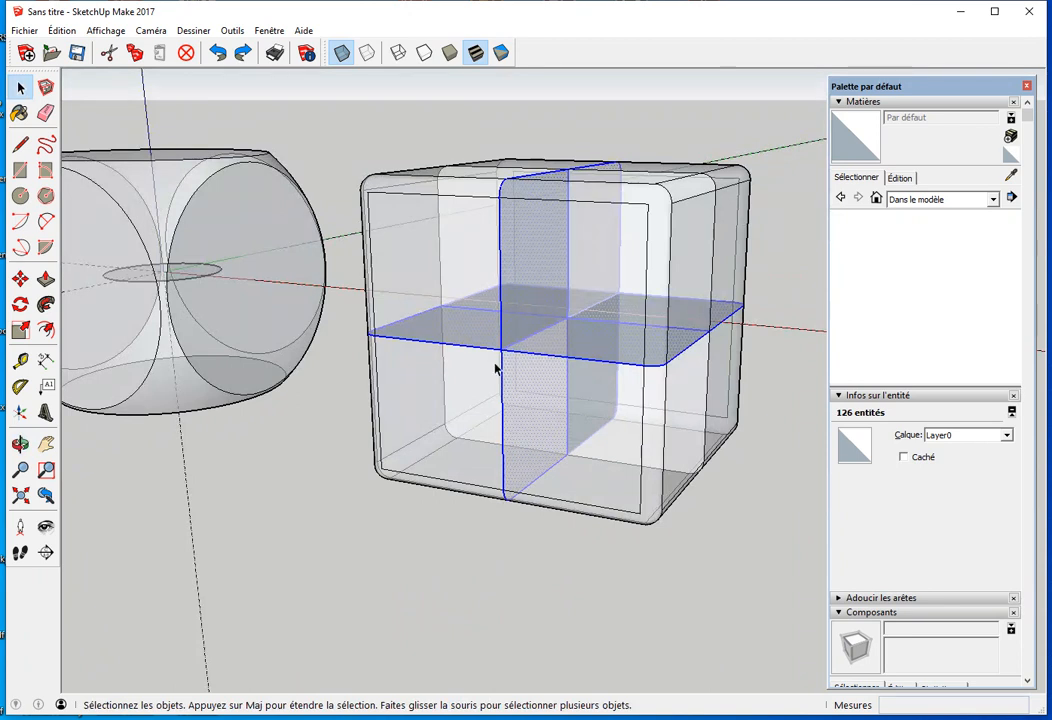
middle_click_drag(613, 270, 419, 460)
left_click_drag(371, 235, 517, 703, "shift")
key("Delete")
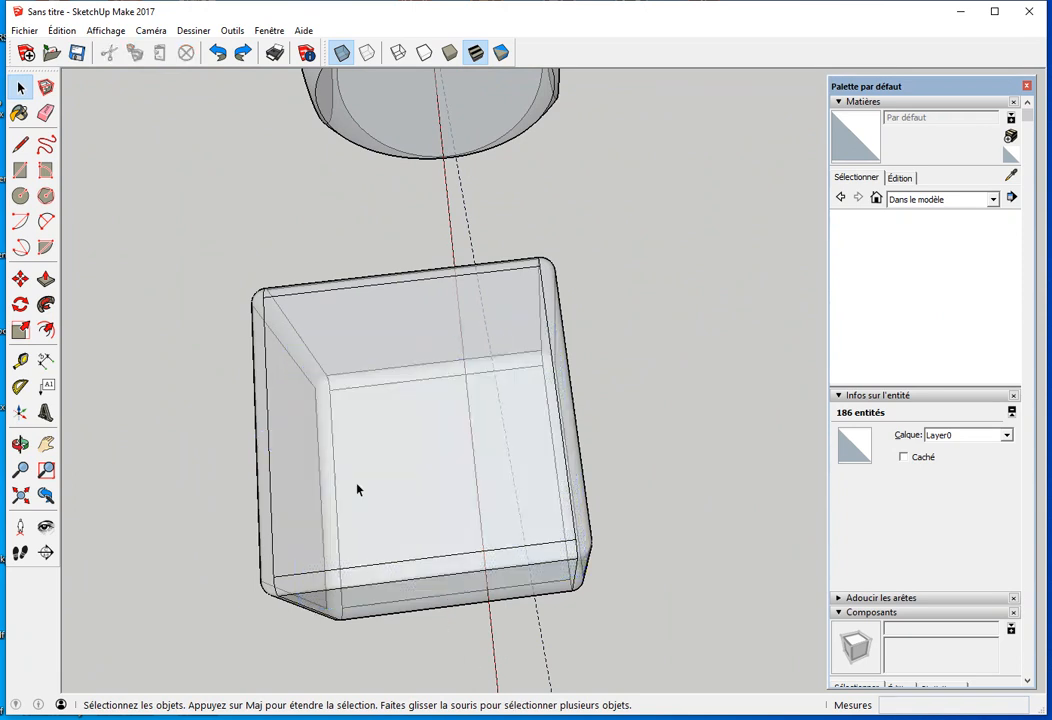
left_click(343, 51)
middle_click_drag(234, 462, 538, 214)
middle_click_drag(424, 380, 491, 380)
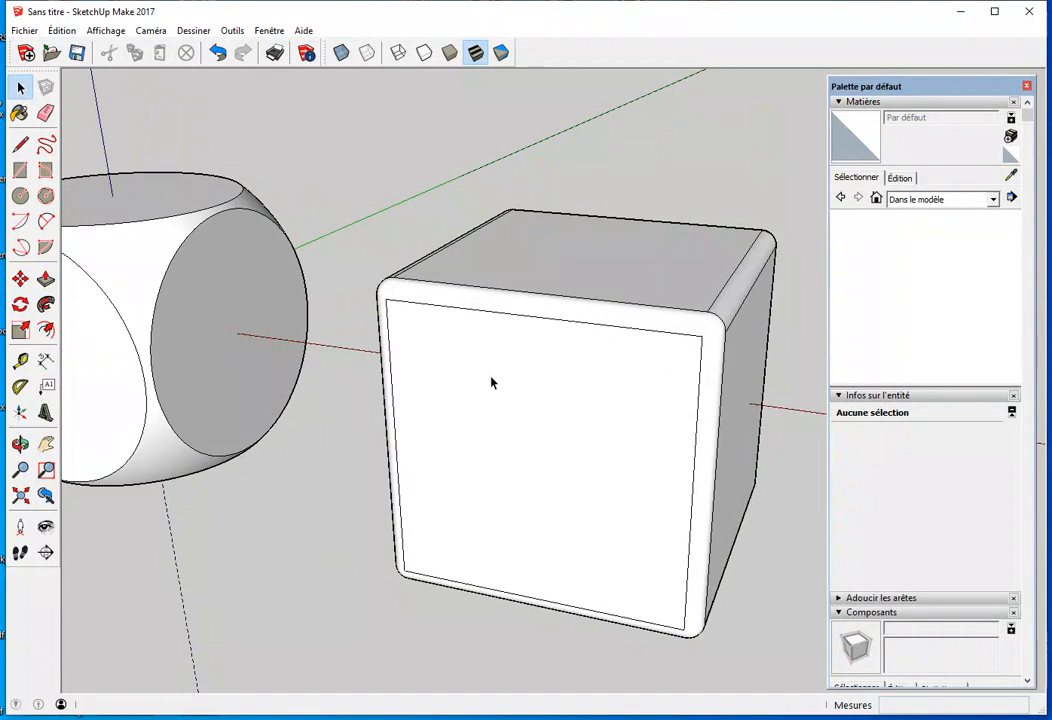
Step: Move the whole rounded cube about 295 mm along the green axis to align its centre with the first die's centre
middle_click_drag(639, 423, 484, 485)
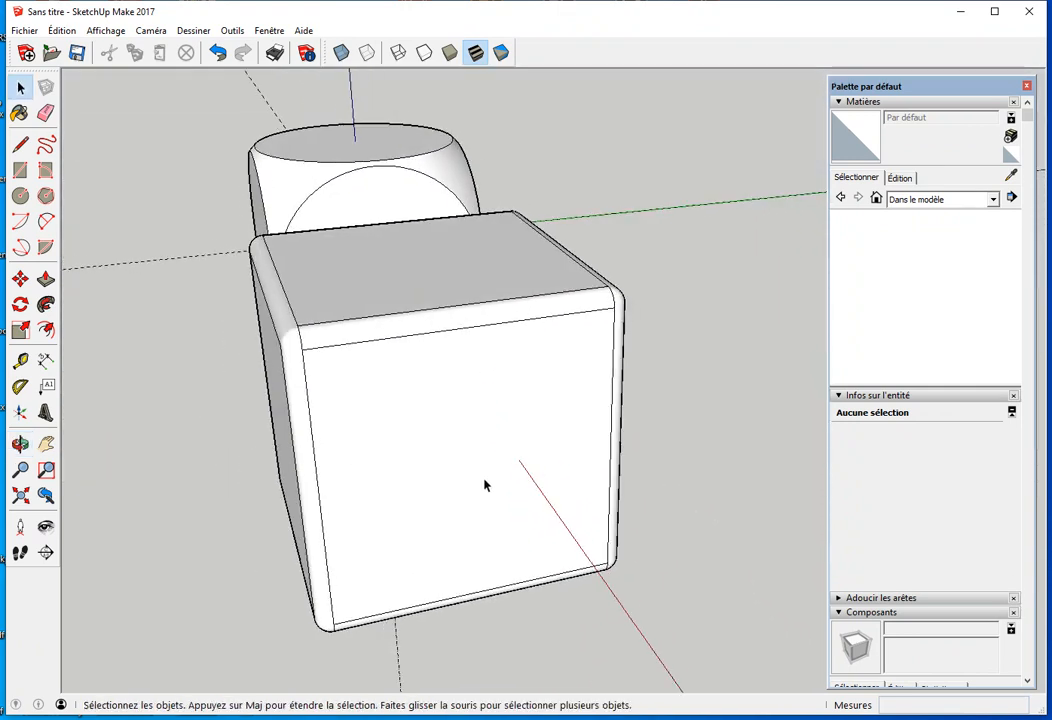
triple_click(399, 468)
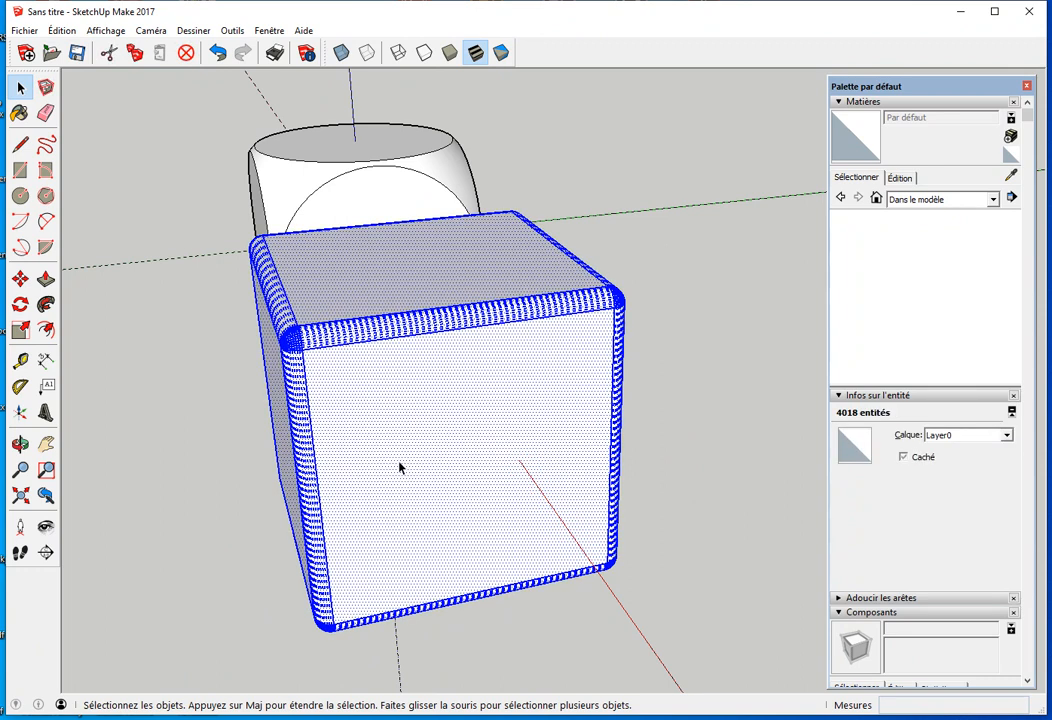
key("m")
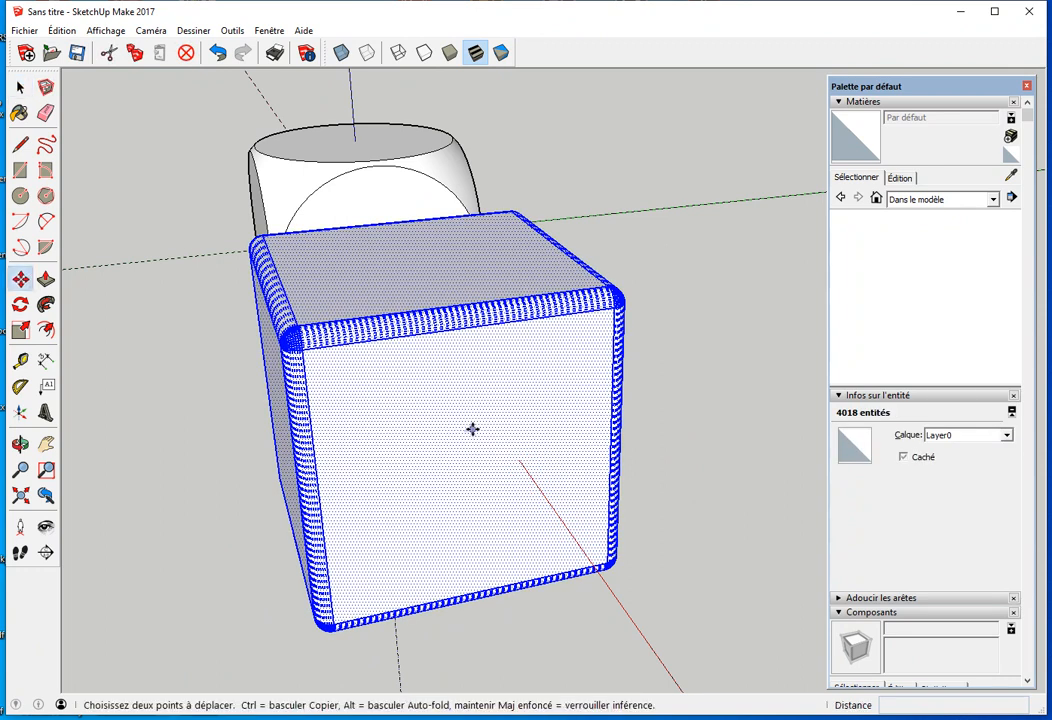
left_click(464, 330)
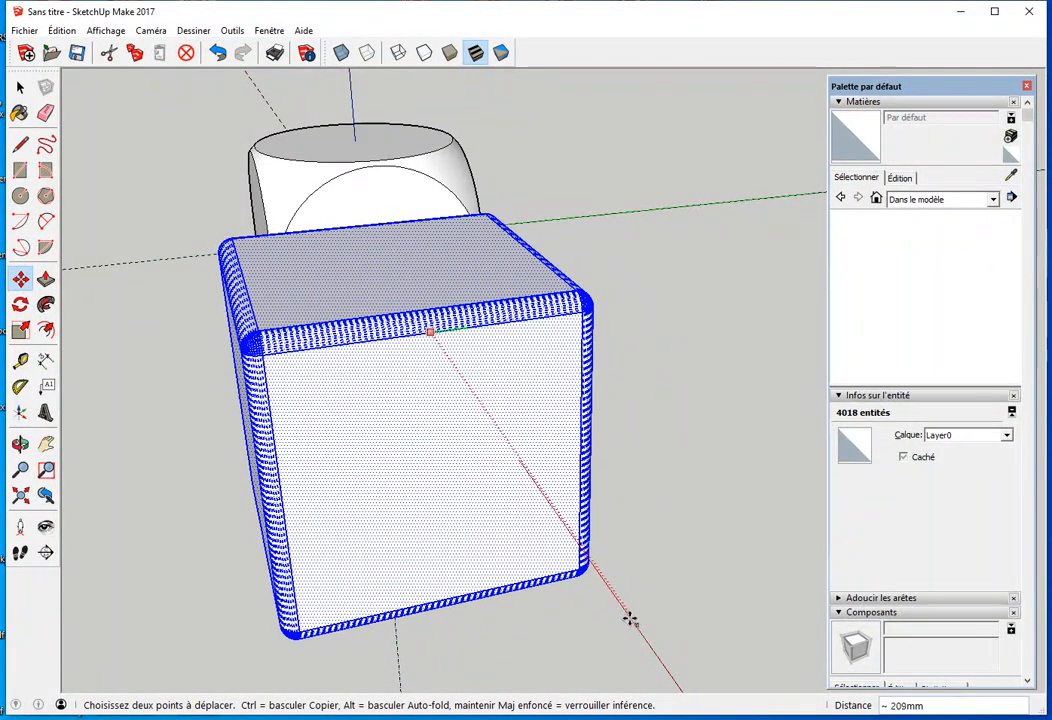
middle_click_drag(355, 438, 548, 384)
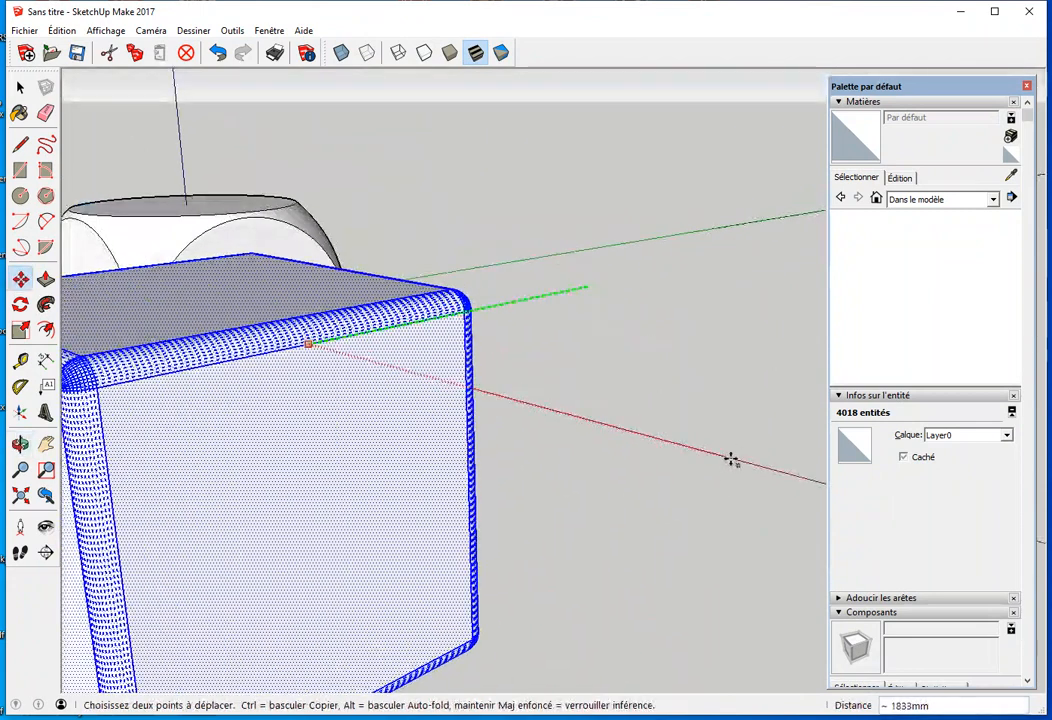
middle_click_drag(567, 432, 938, 305)
middle_click_drag(510, 401, 308, 263)
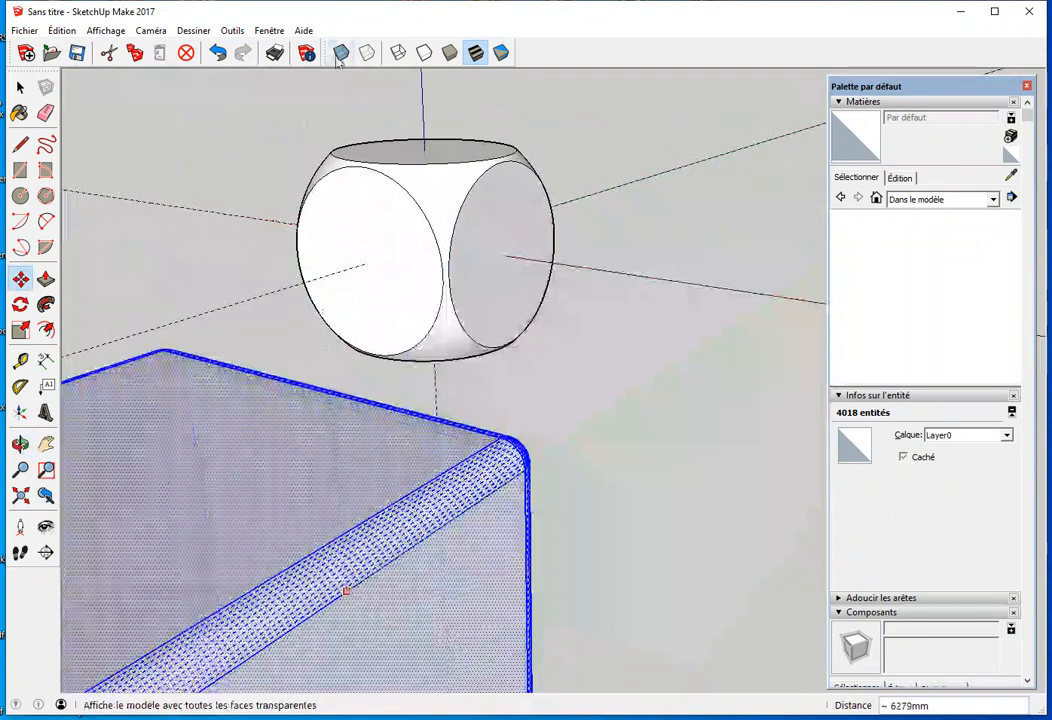
left_click(340, 55)
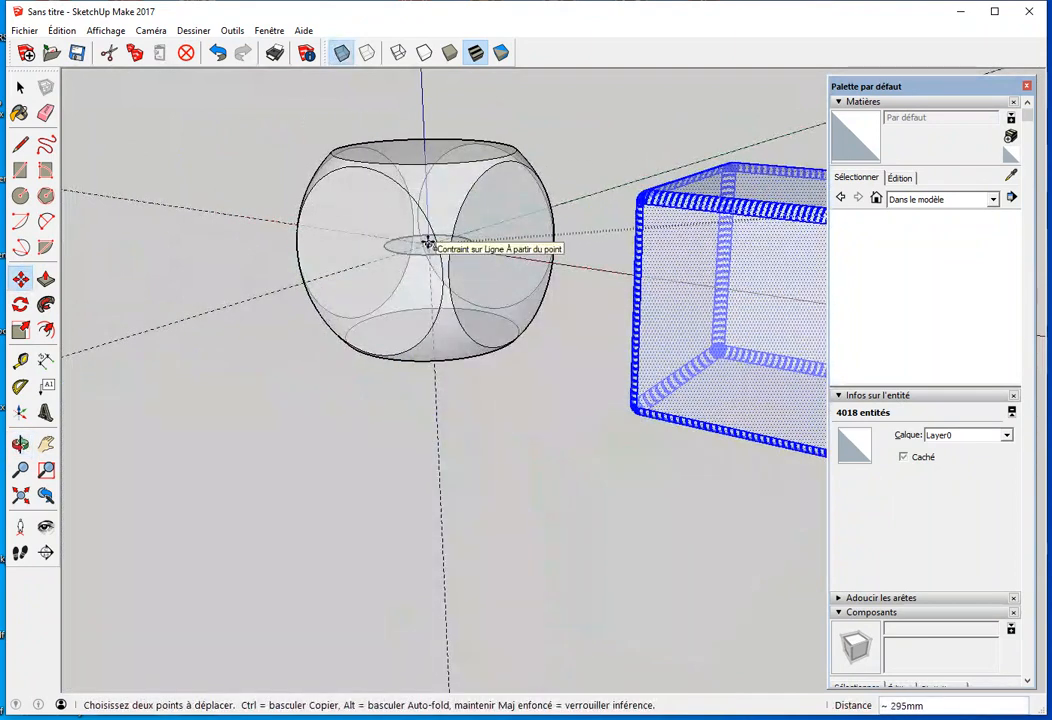
left_click(428, 243)
key("space")
left_click(614, 516)
middle_click_drag(616, 517, 202, 486)
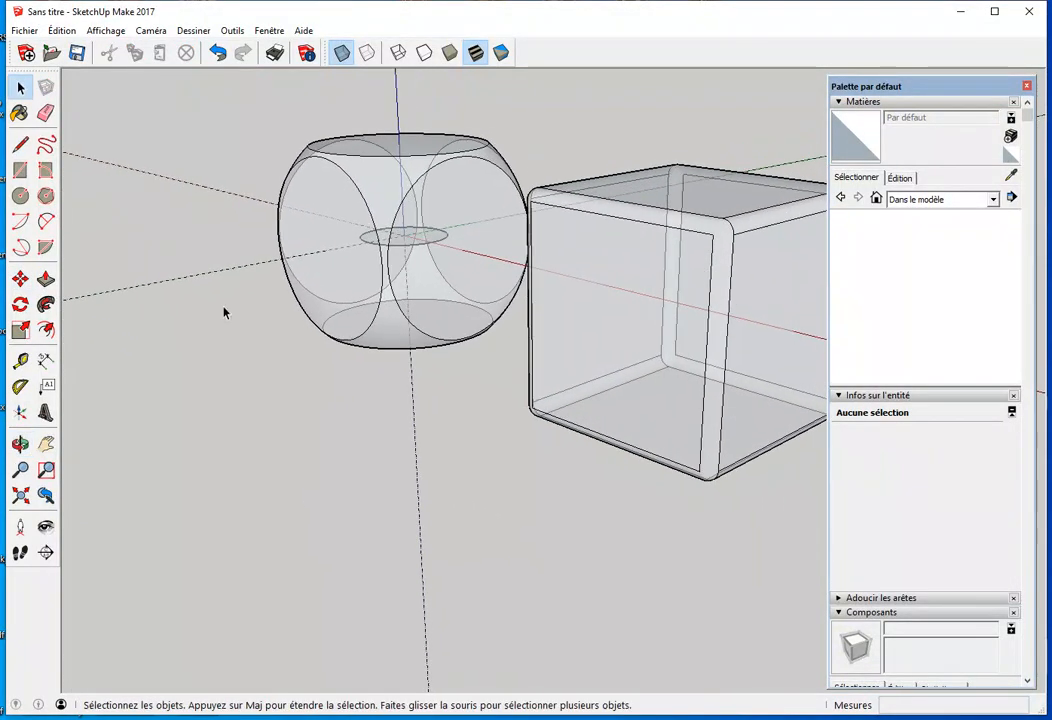
left_click(343, 55)
middle_click_drag(416, 340, 488, 540)
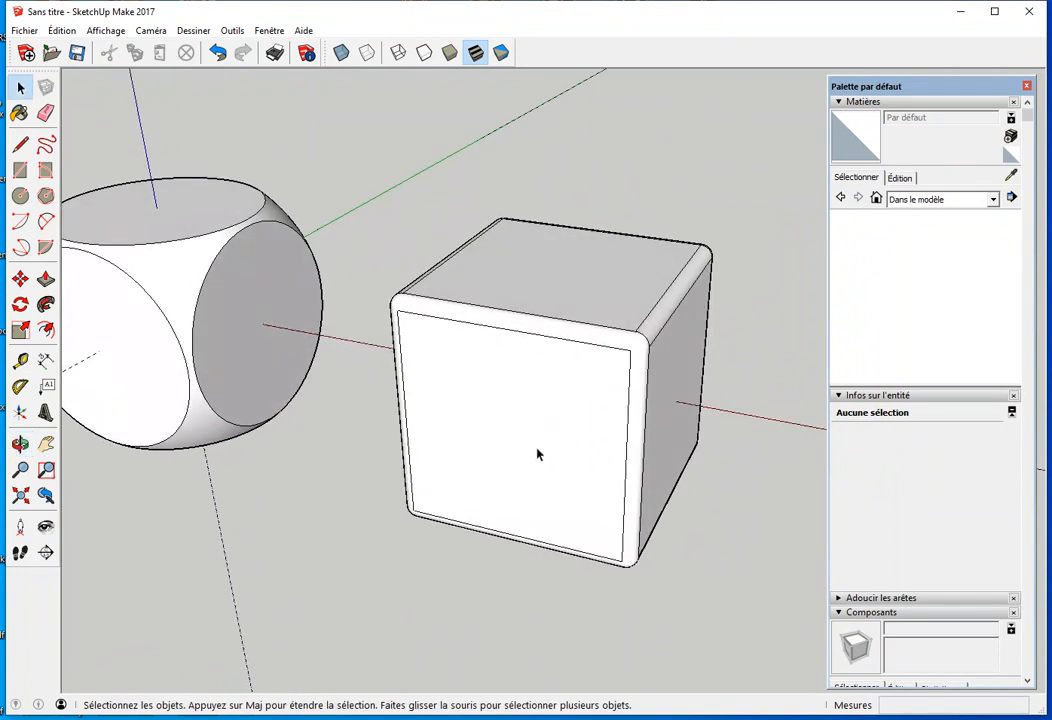
Step: Create a guide line parallel to the green axis, about 3962 mm from it, through the middle of the rounded cube
key("t")
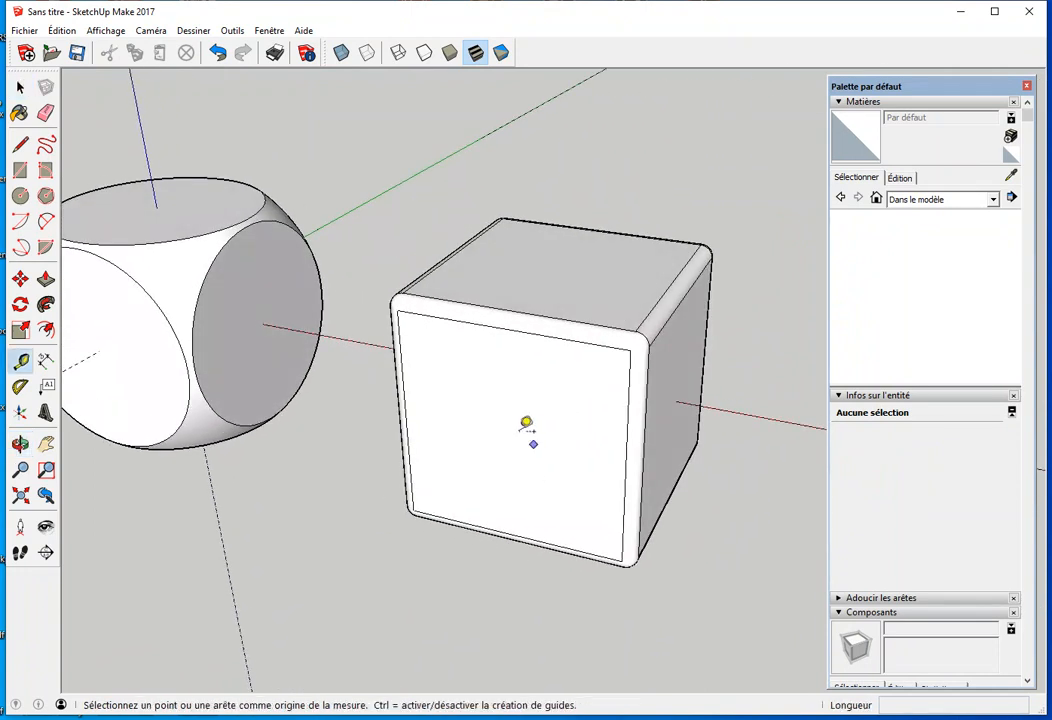
left_click(356, 206)
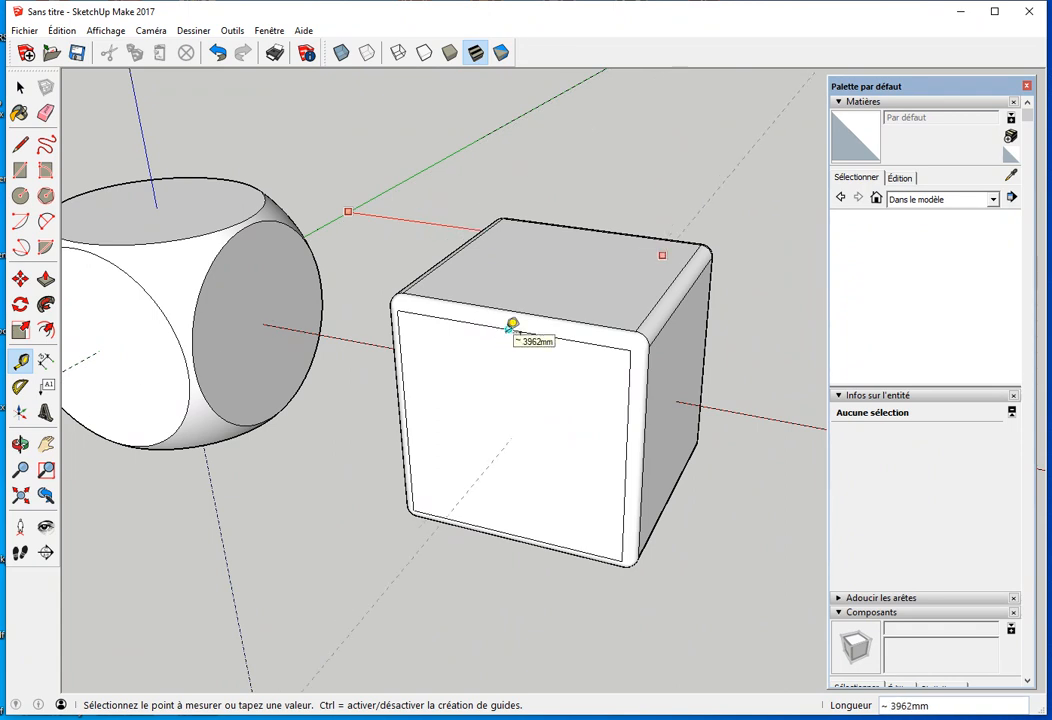
left_click(512, 325)
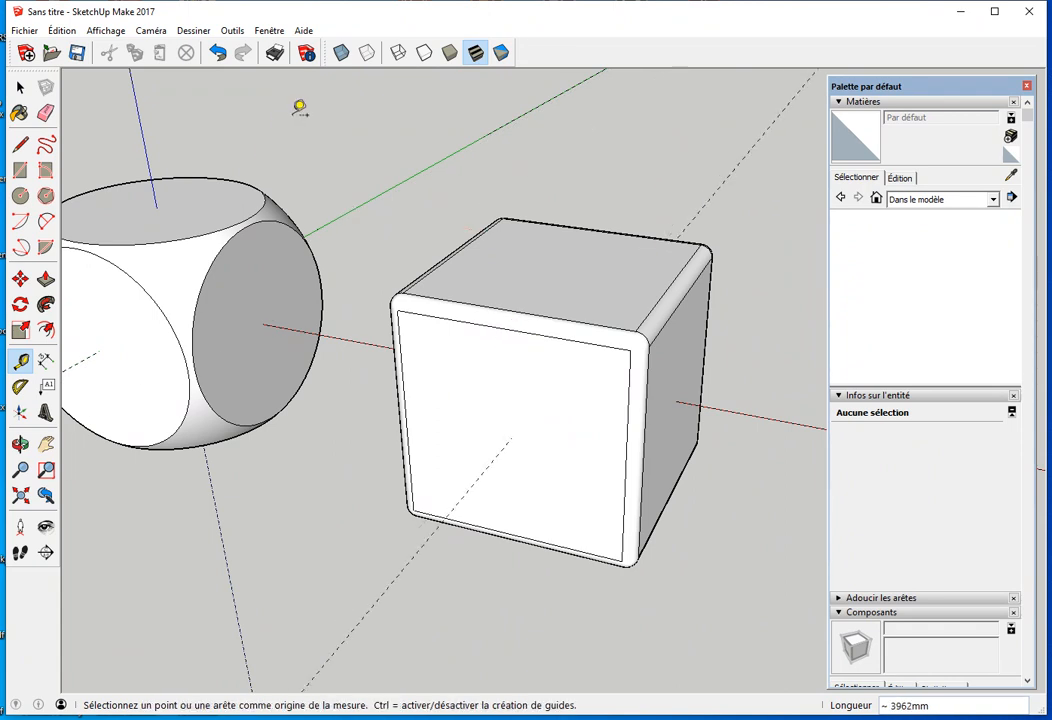
left_click(341, 52)
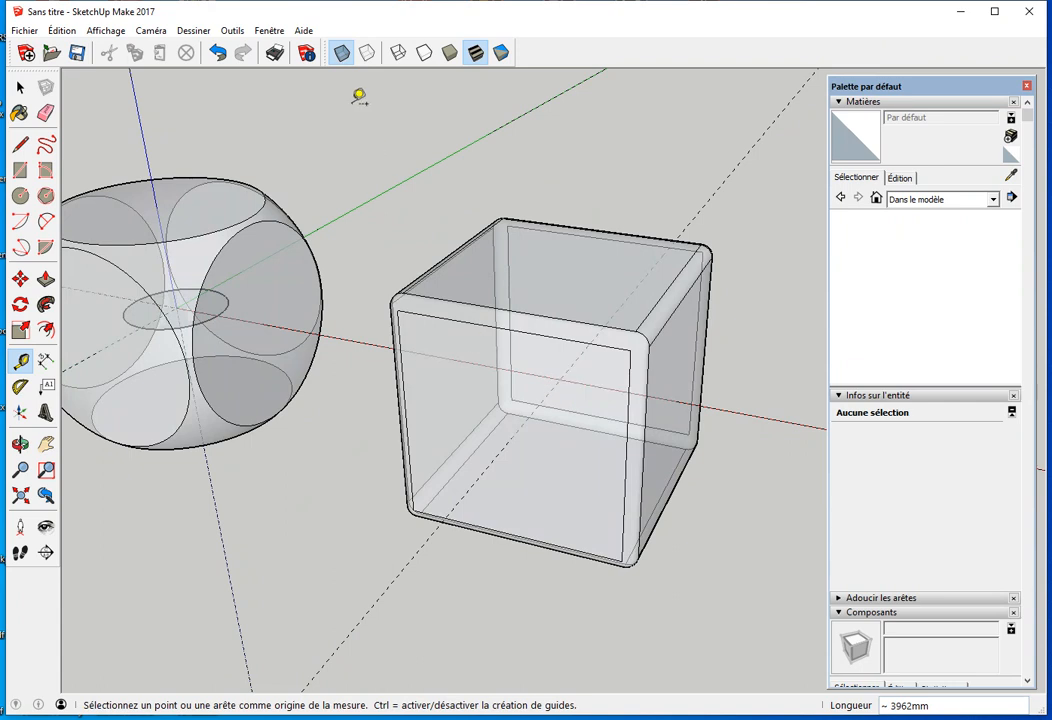
left_click(341, 52)
key("space")
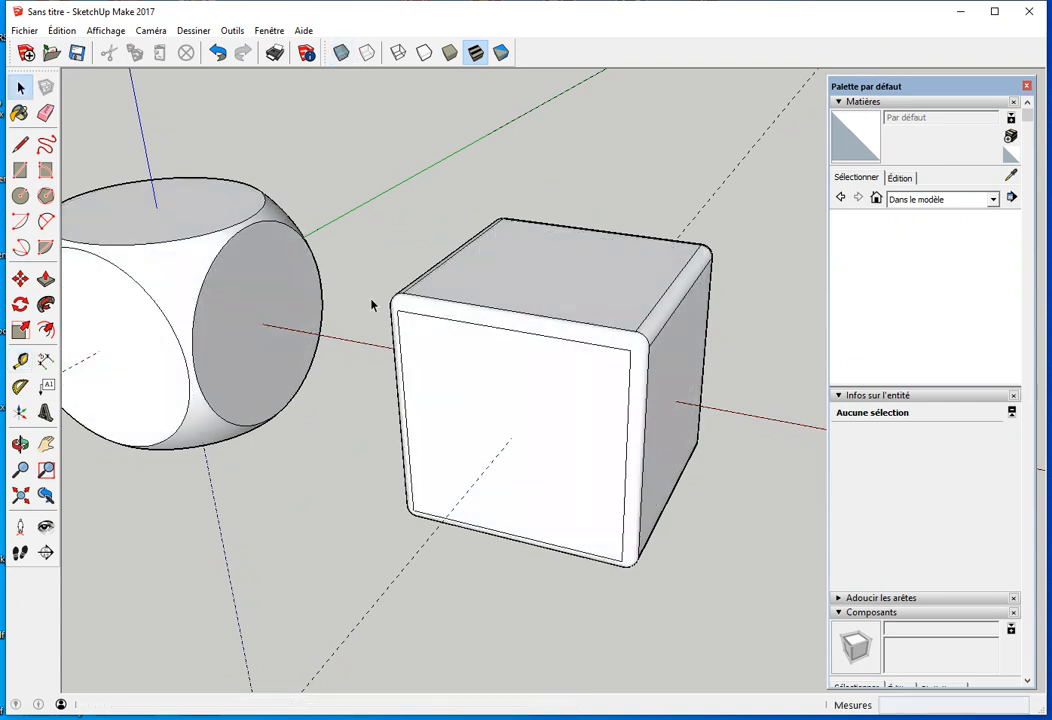
Step: Turn X-ray display on and move the sphere group about 6755 mm from its centre to the centre of the rounded cube
scroll(322, 403, "down", 2)
middle_click_drag(322, 403, 270, 416)
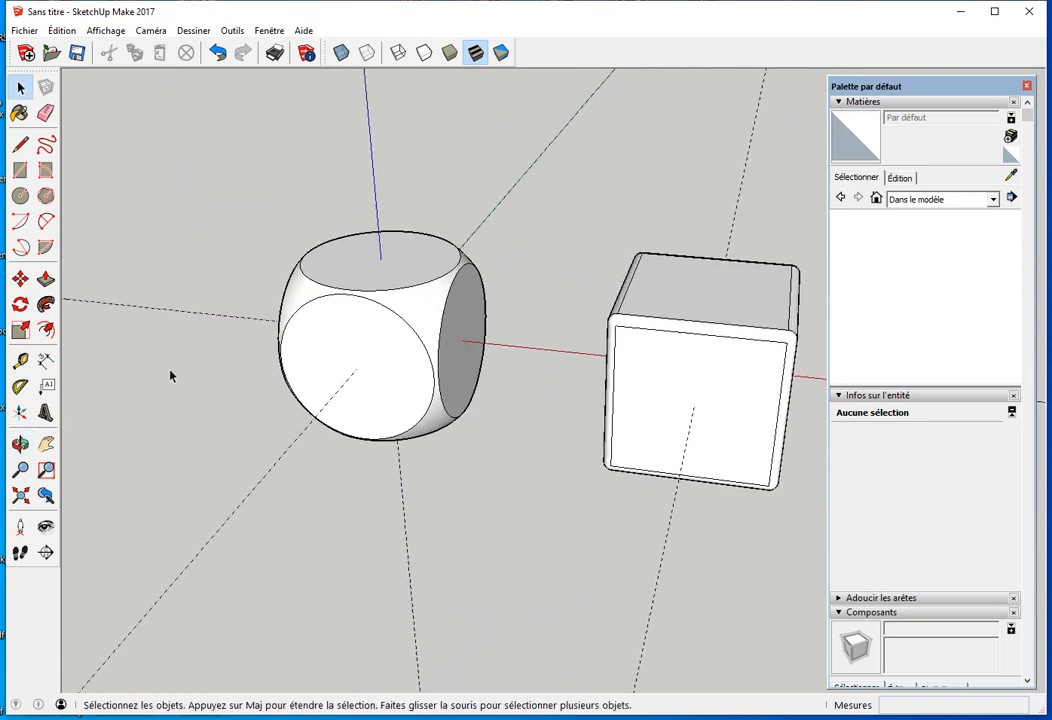
middle_click_drag(180, 371, 224, 376)
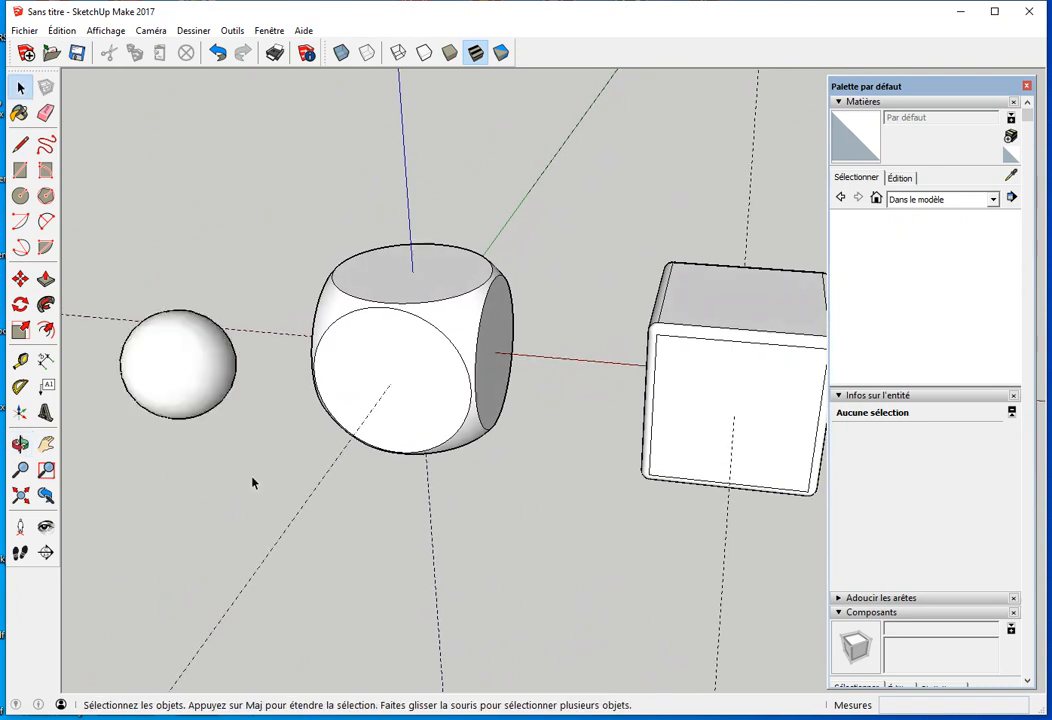
left_click(175, 375)
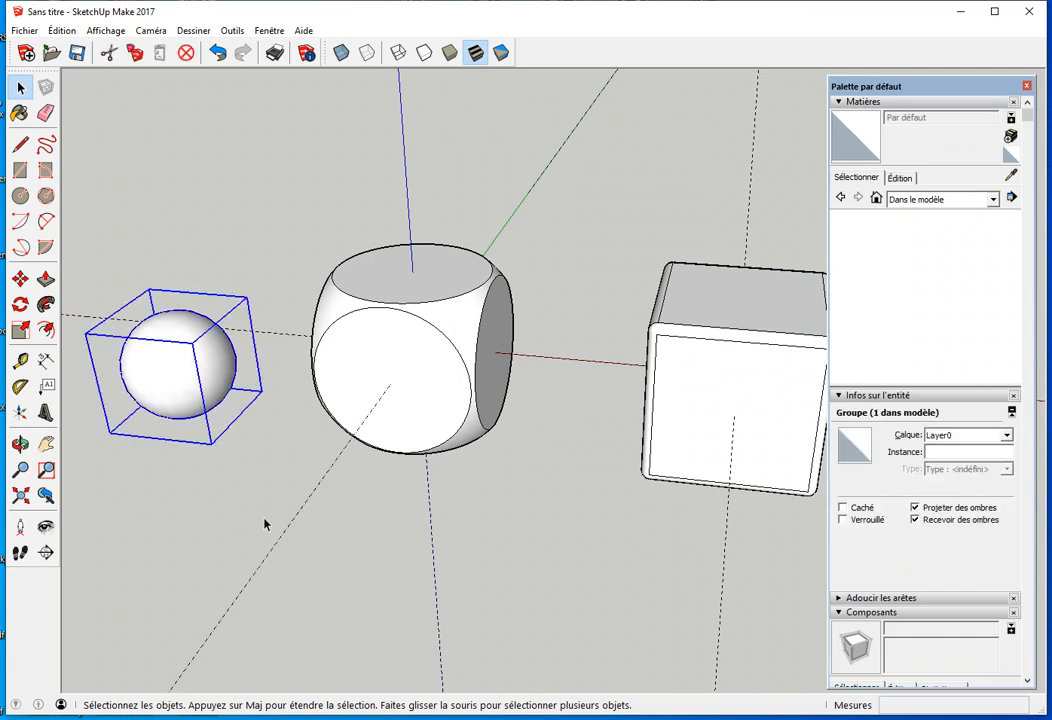
key("m")
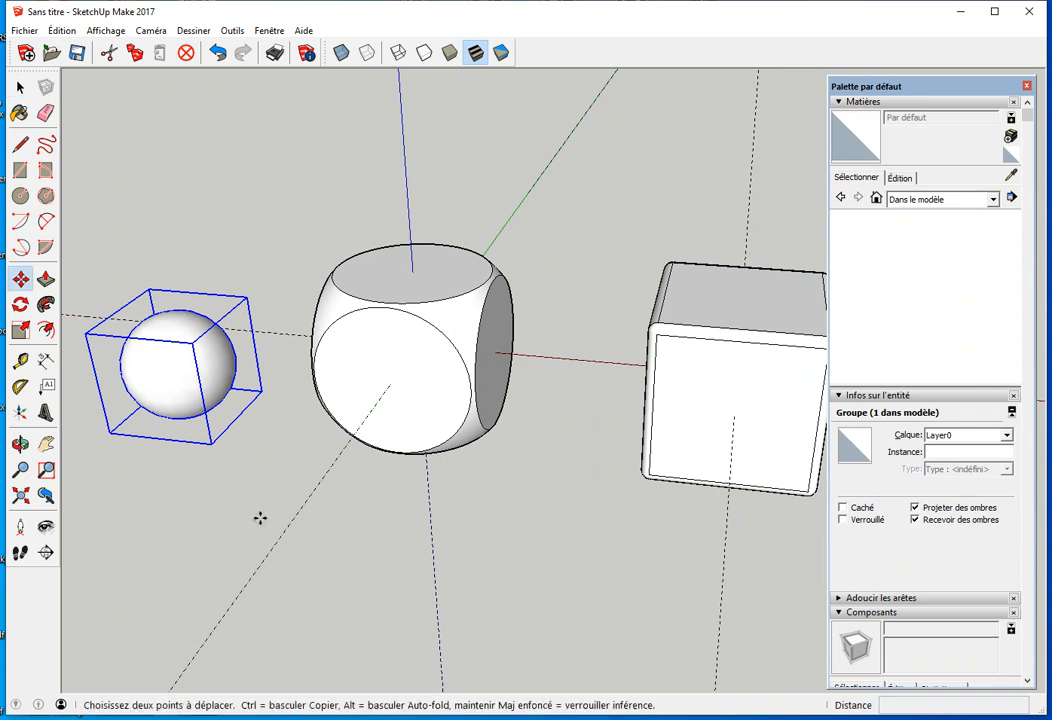
left_click(341, 54)
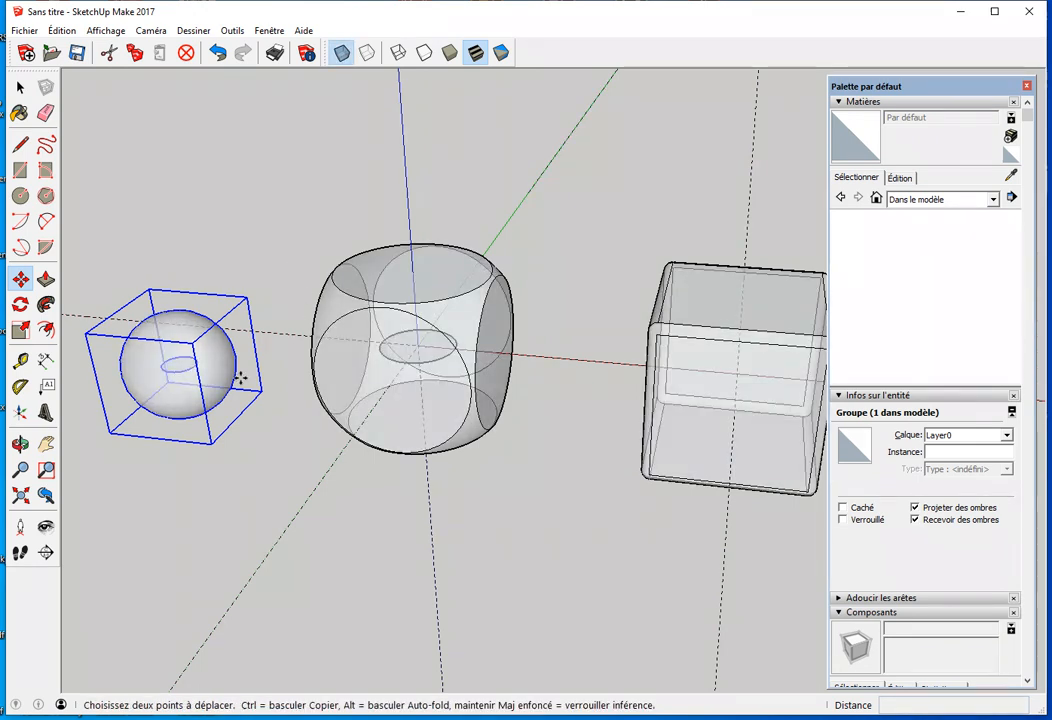
scroll(186, 375, "up", 2)
scroll(186, 375, "up", 5)
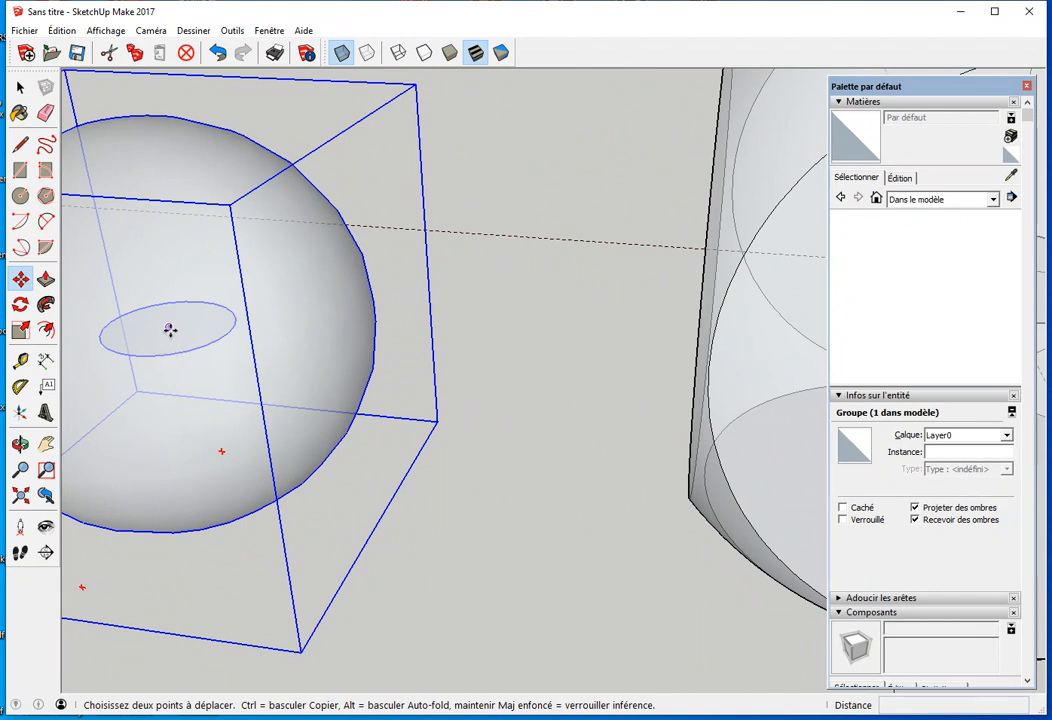
left_click(170, 330)
scroll(240, 360, "down", 3)
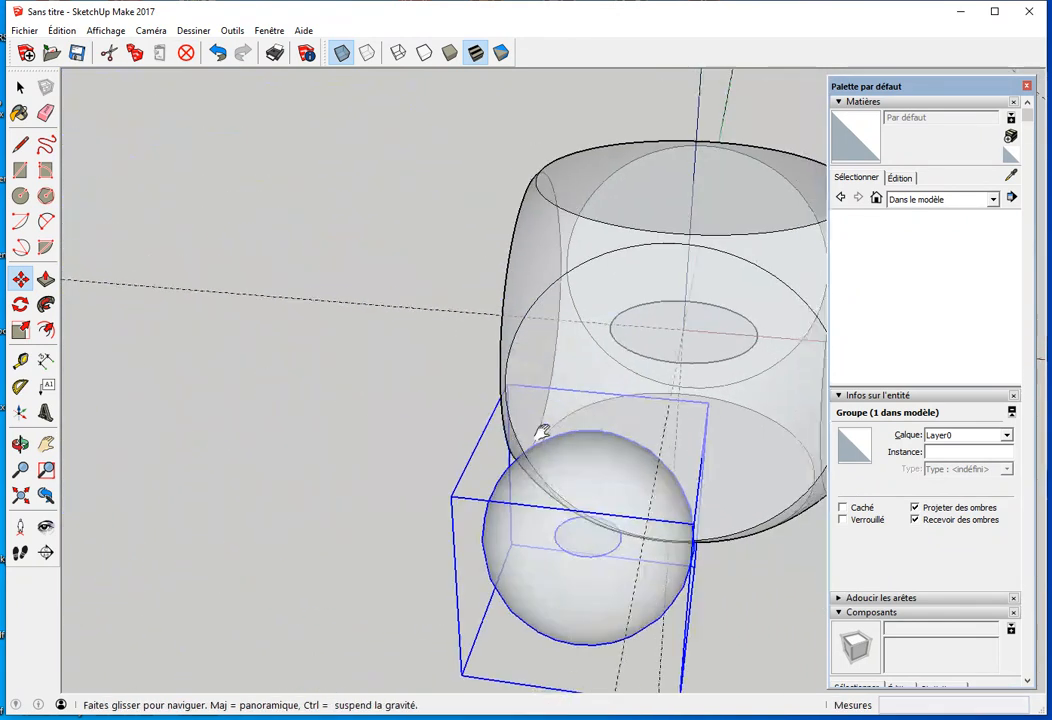
middle_click_drag(627, 414, 62, 410, "shift")
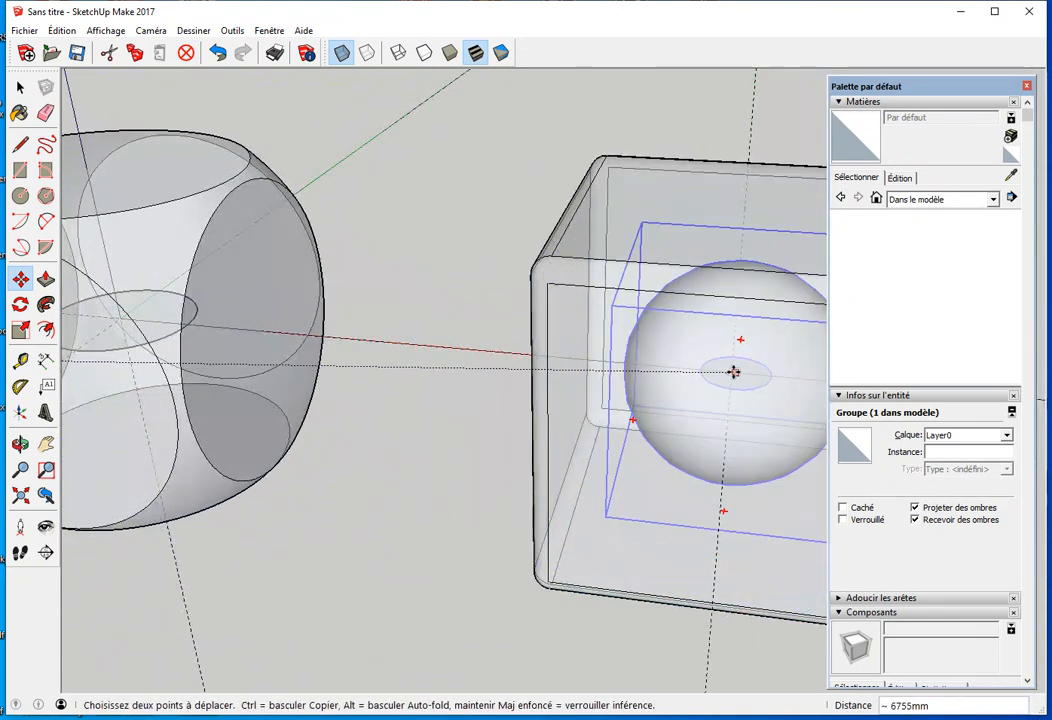
left_click(731, 373)
Step: Scale the sphere group uniformly about its centre by a factor of 2.00 and turn X-ray display off
middle_click_drag(627, 547, 418, 517, "shift")
middle_click_drag(365, 299, 437, 344)
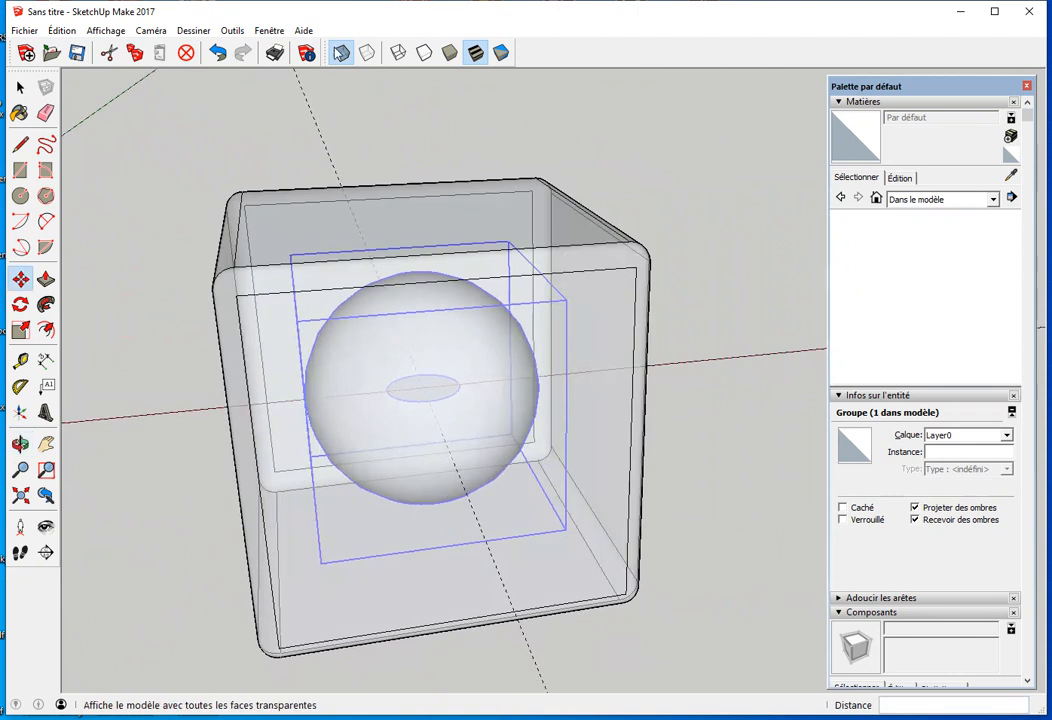
left_click(341, 52)
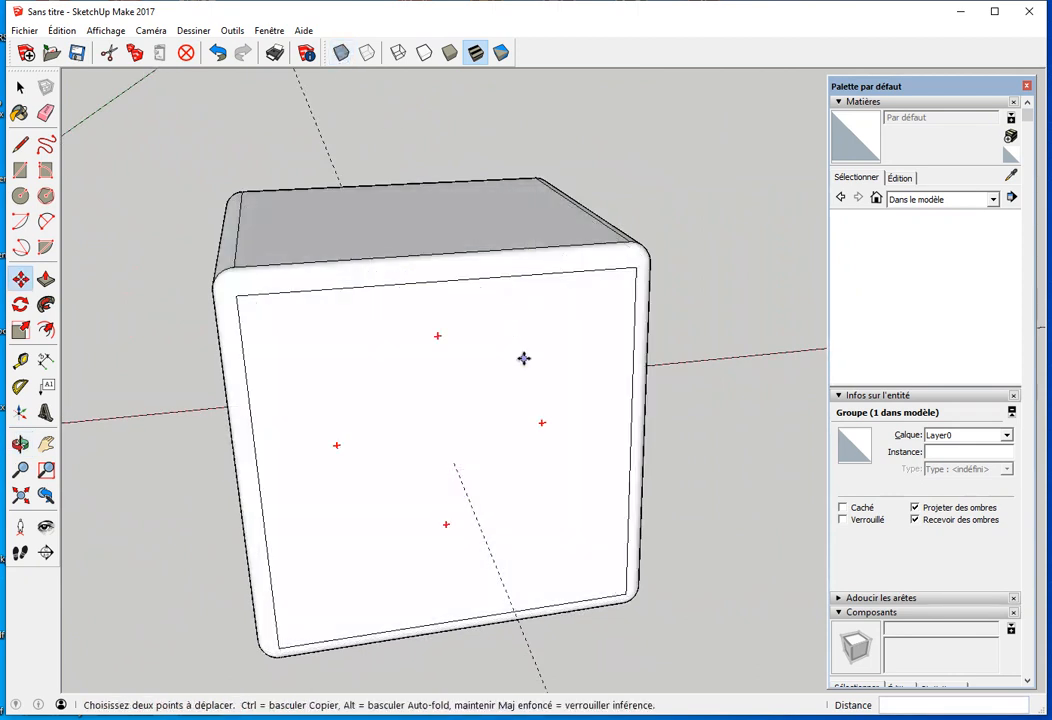
left_click(341, 53)
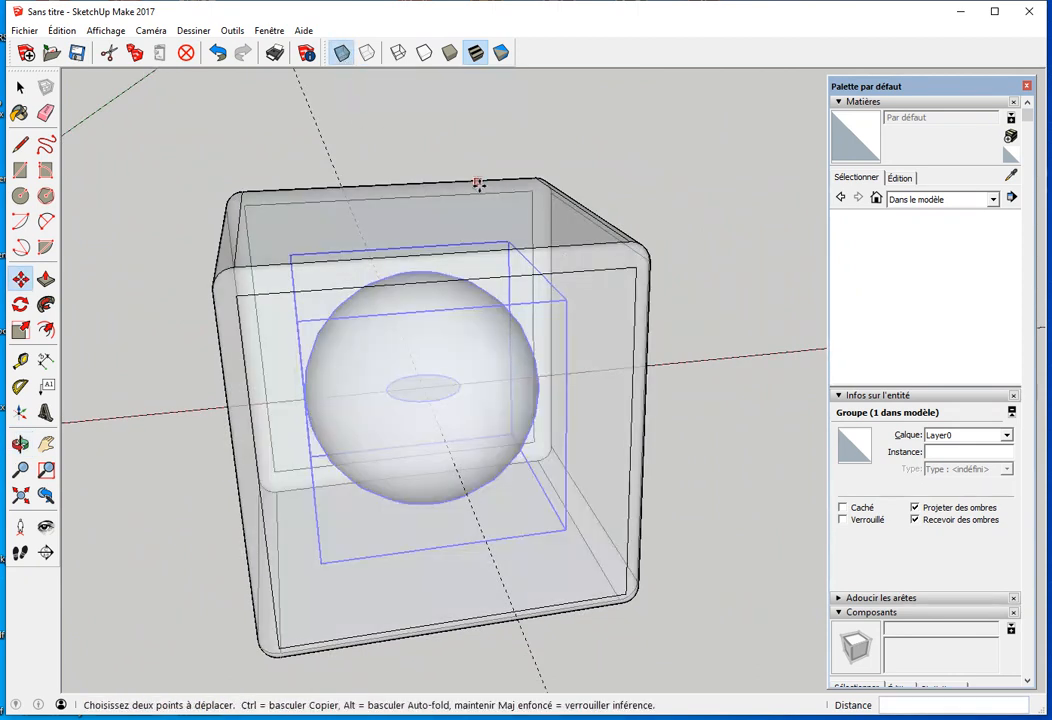
key("s")
left_click(341, 53)
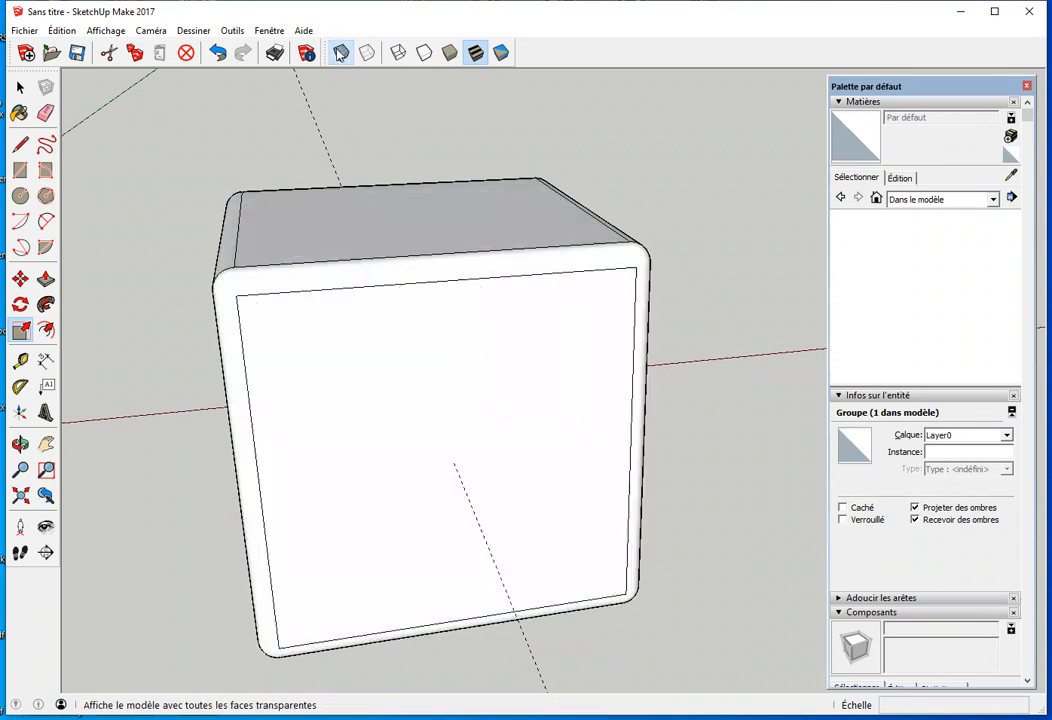
left_click(341, 53)
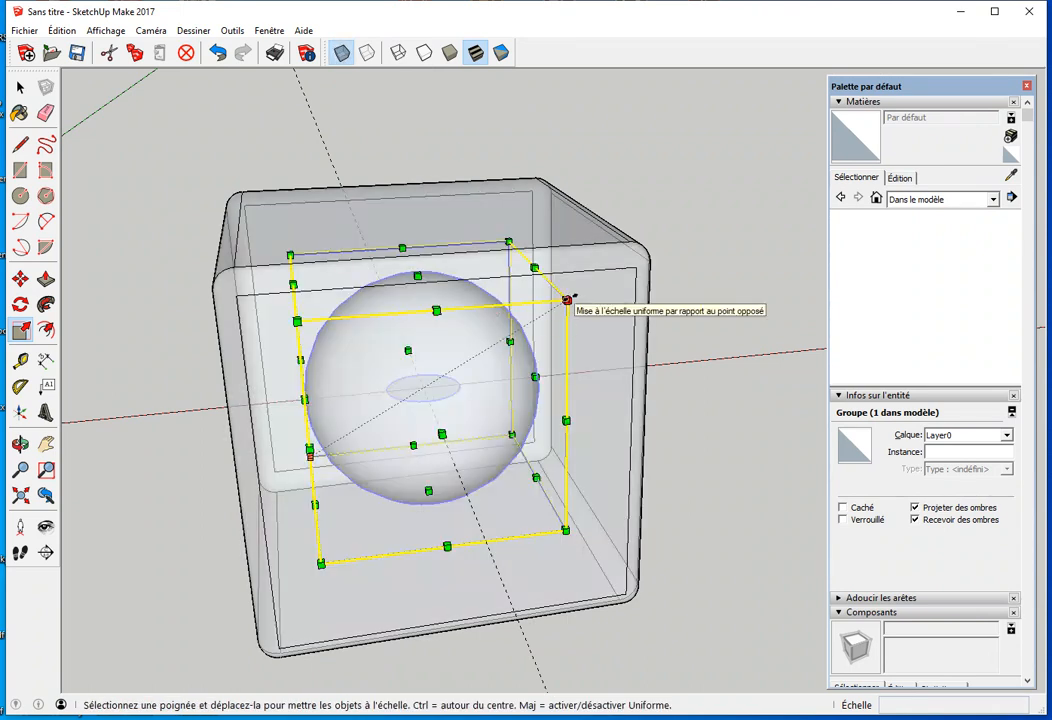
left_click_drag(575, 296, 795, 227)
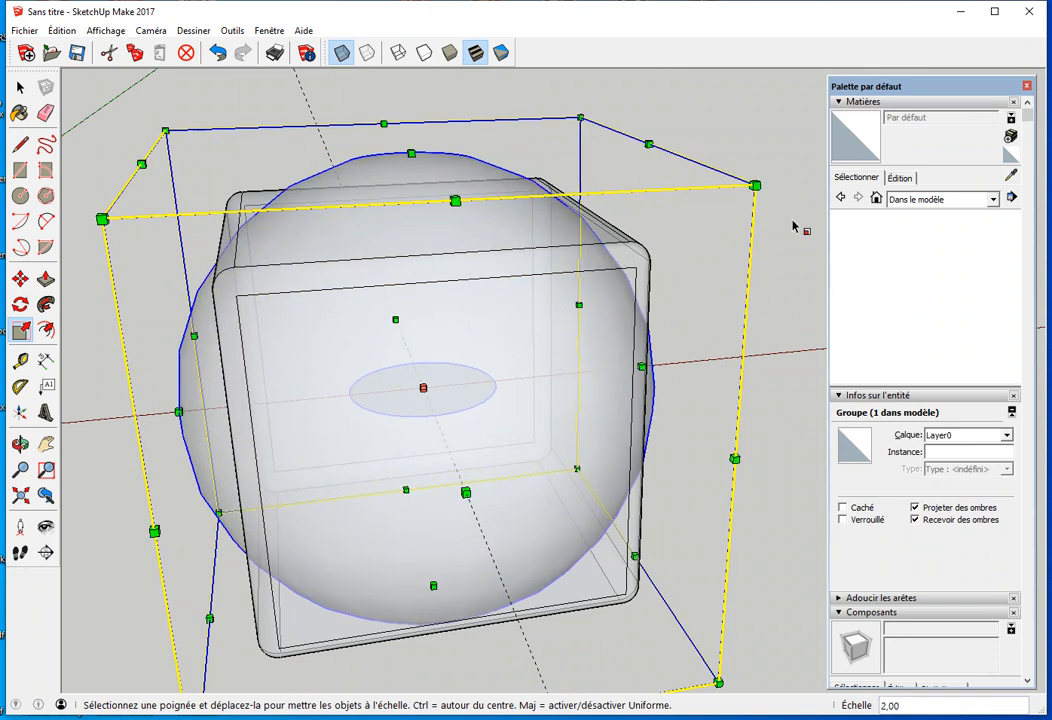
left_click(341, 53)
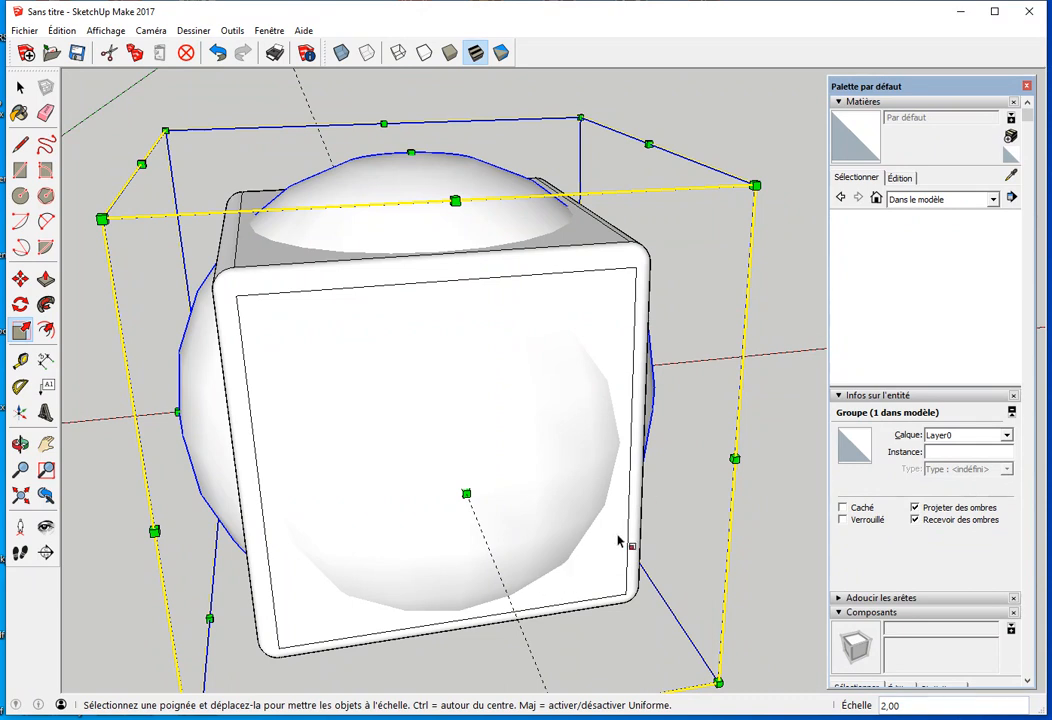
Step: Enlarge the sphere group uniformly about its centre by a further factor of 1.14 so only the cube's corners protrude
scroll(650, 136, "down", 3)
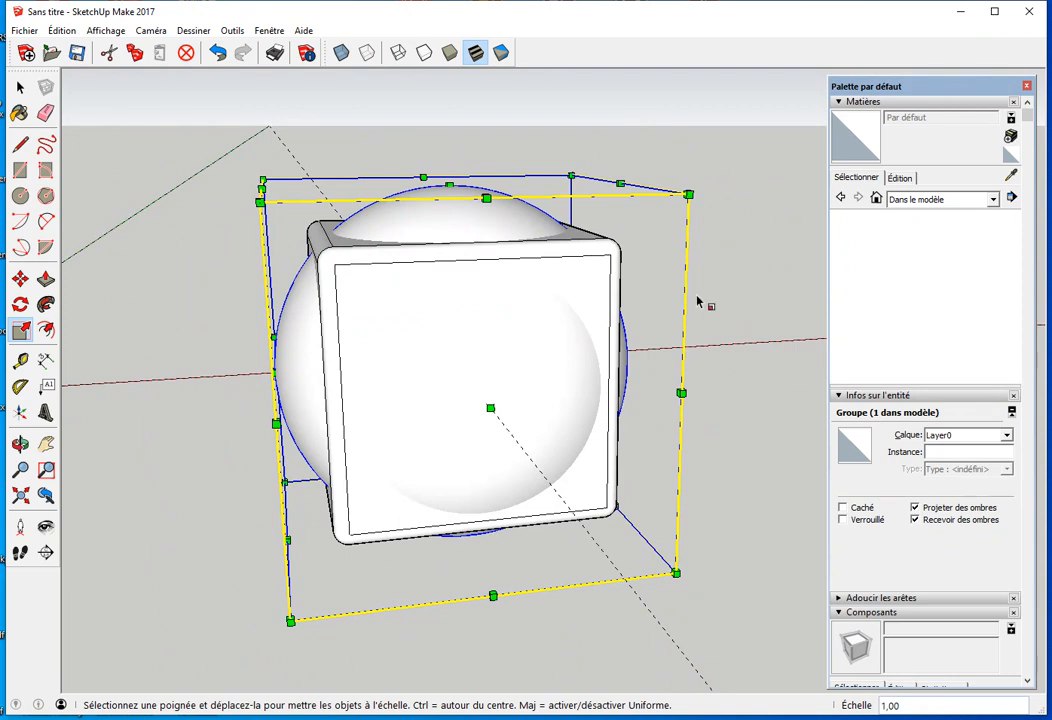
left_click_drag(688, 194, 729, 167, "ctrl")
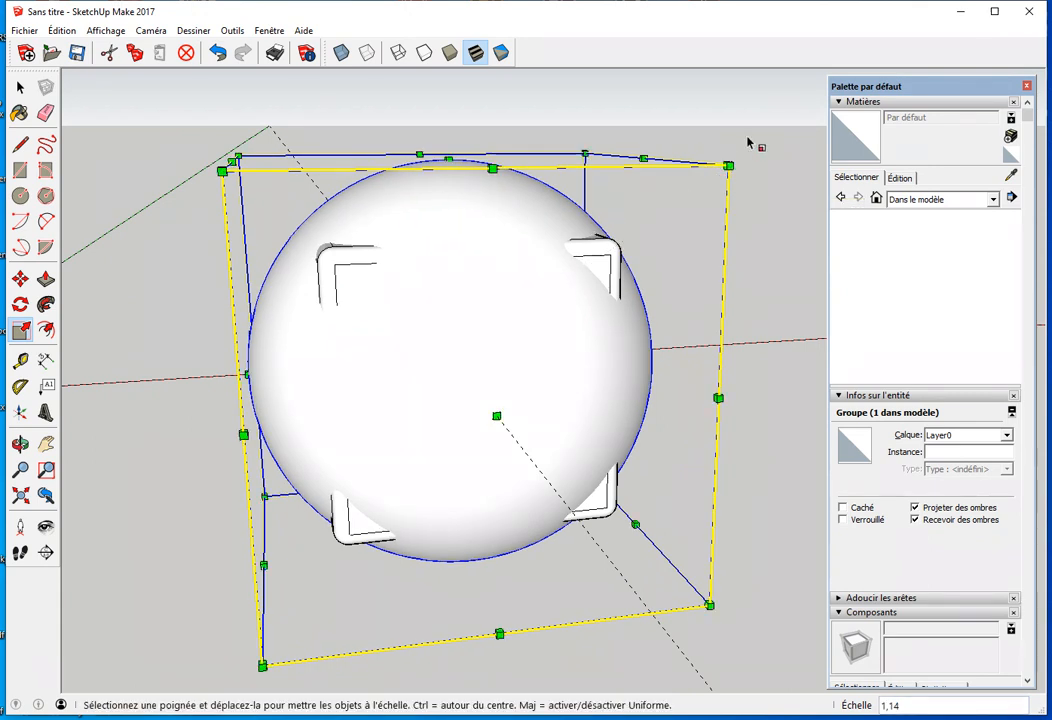
key("space")
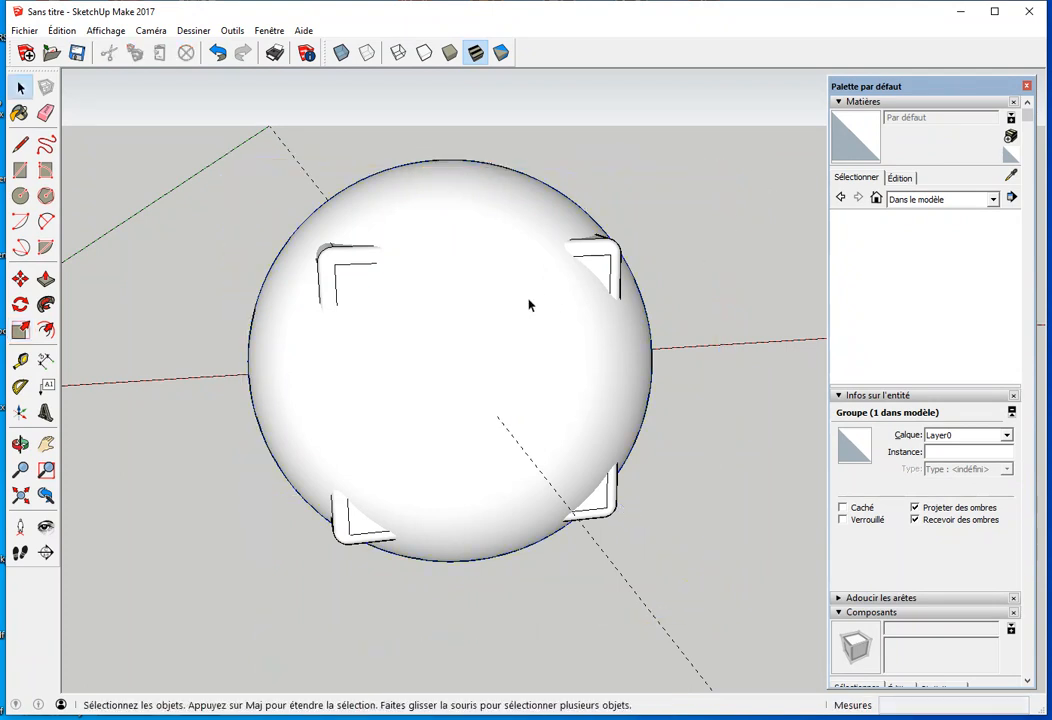
key("ctrl+t")
Step: Explode the sphere group, select the sphere together with the rounded cube, and intersect their faces
right_click(502, 325)
left_click(765, 293)
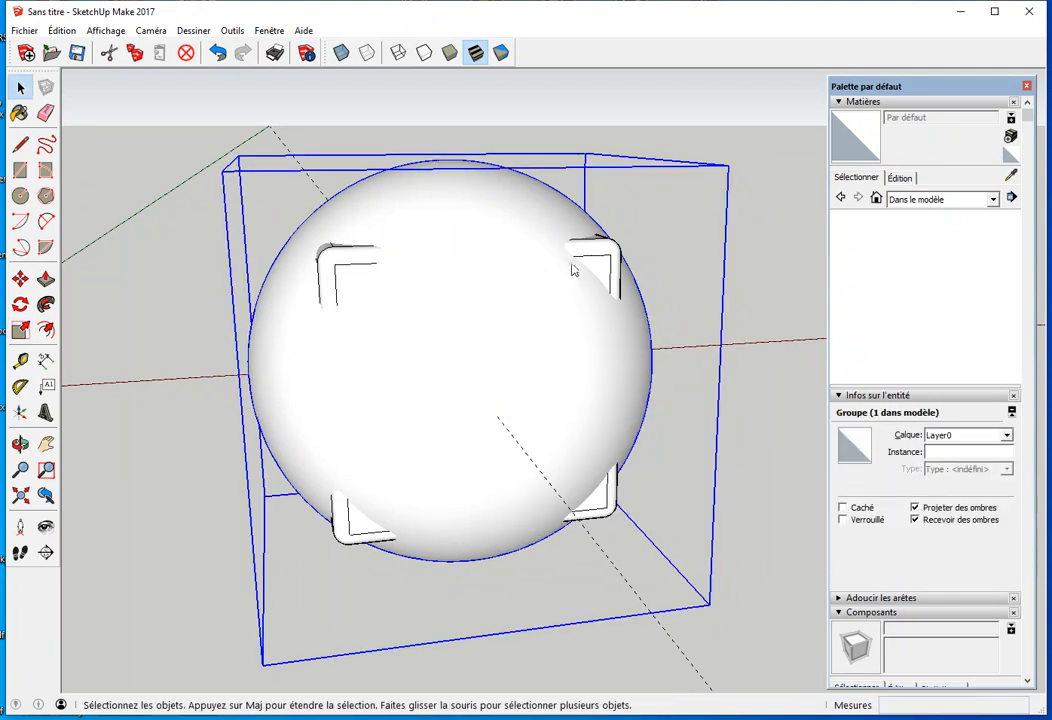
left_click(700, 343)
middle_click_drag(700, 343, 368, 272)
left_click_drag(289, 183, 648, 542)
right_click(502, 343)
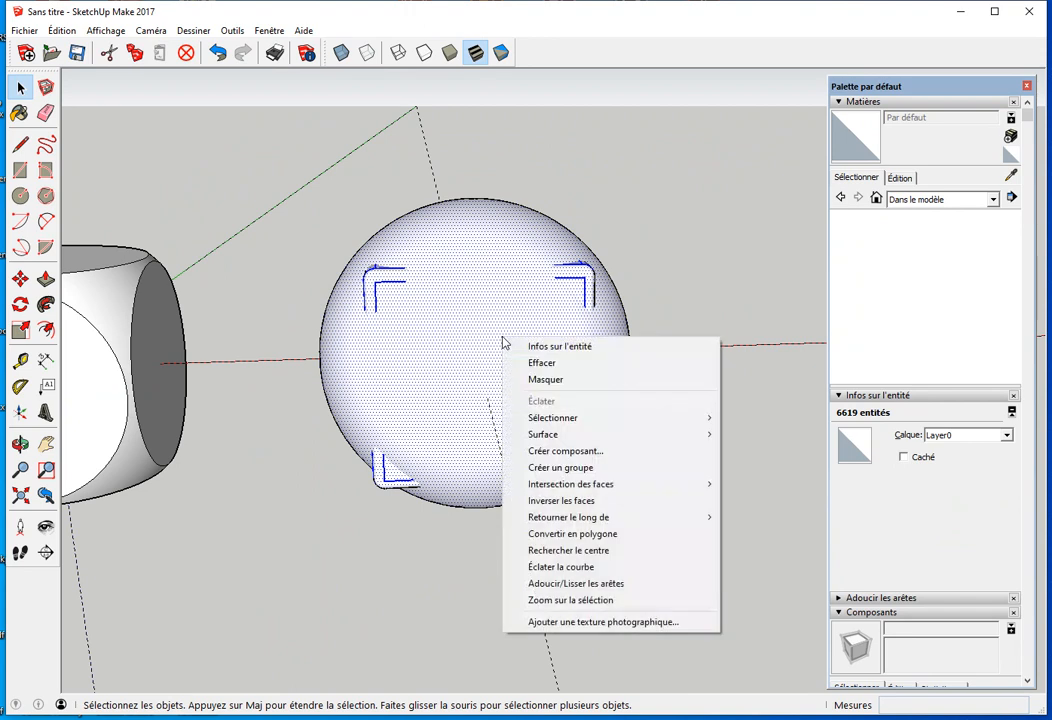
mouse_move(612, 487)
left_click(765, 500)
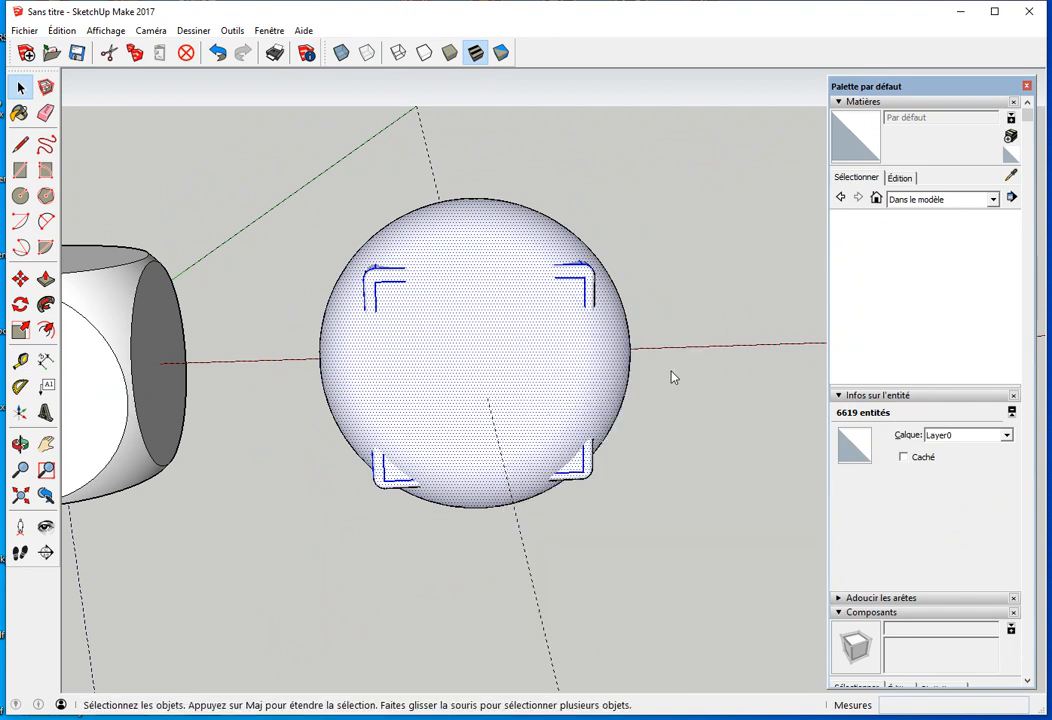
Step: Delete the sphere surface outside the rounded cube, keeping the intersection curves around the cube's corners
left_click(647, 367)
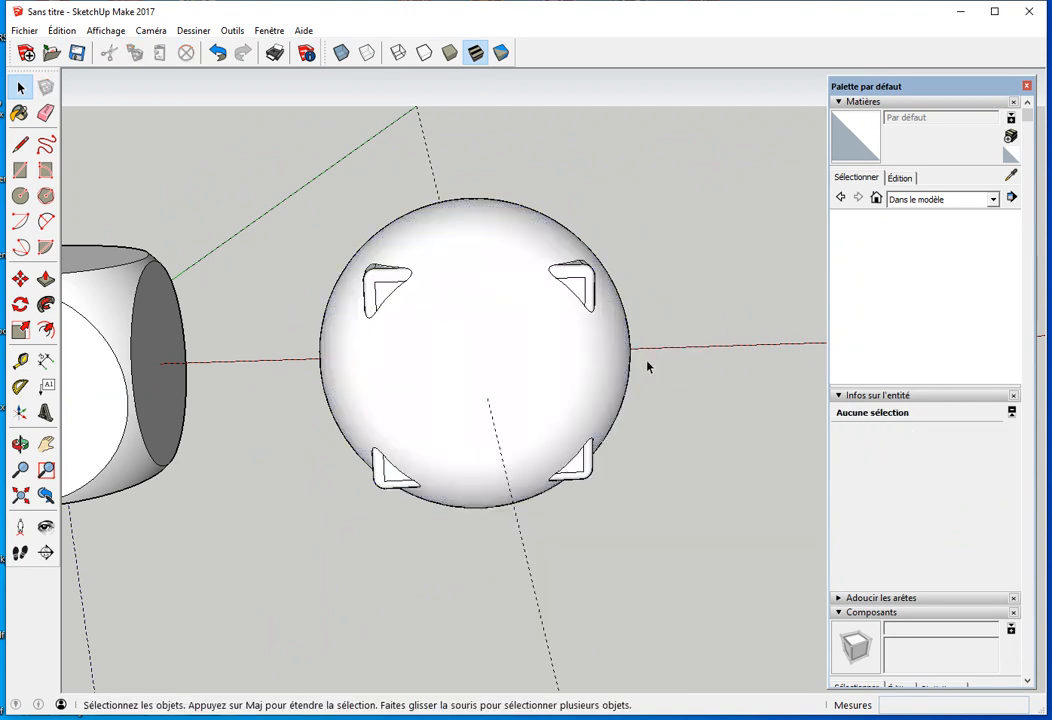
left_click(515, 367)
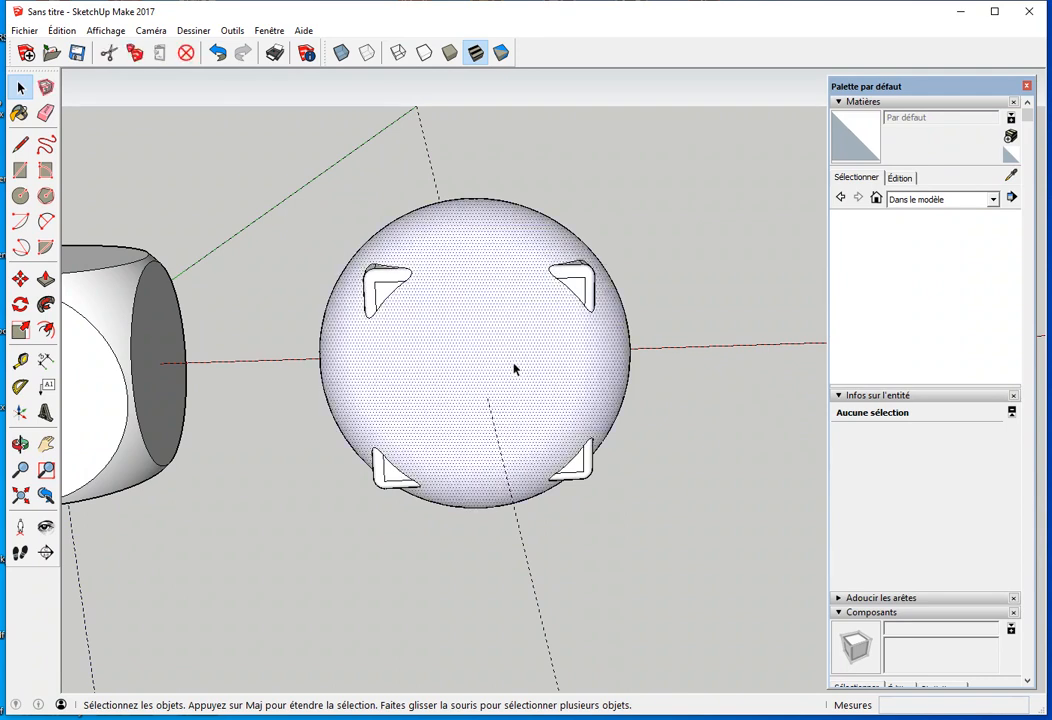
key("Delete")
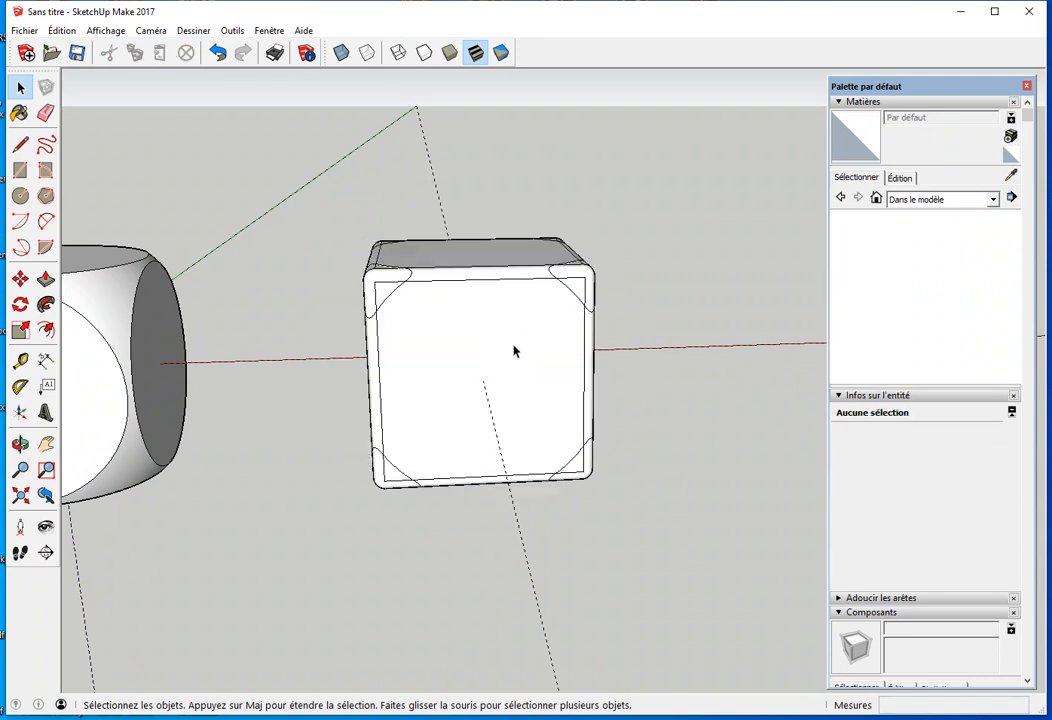
middle_click_drag(504, 355, 546, 418)
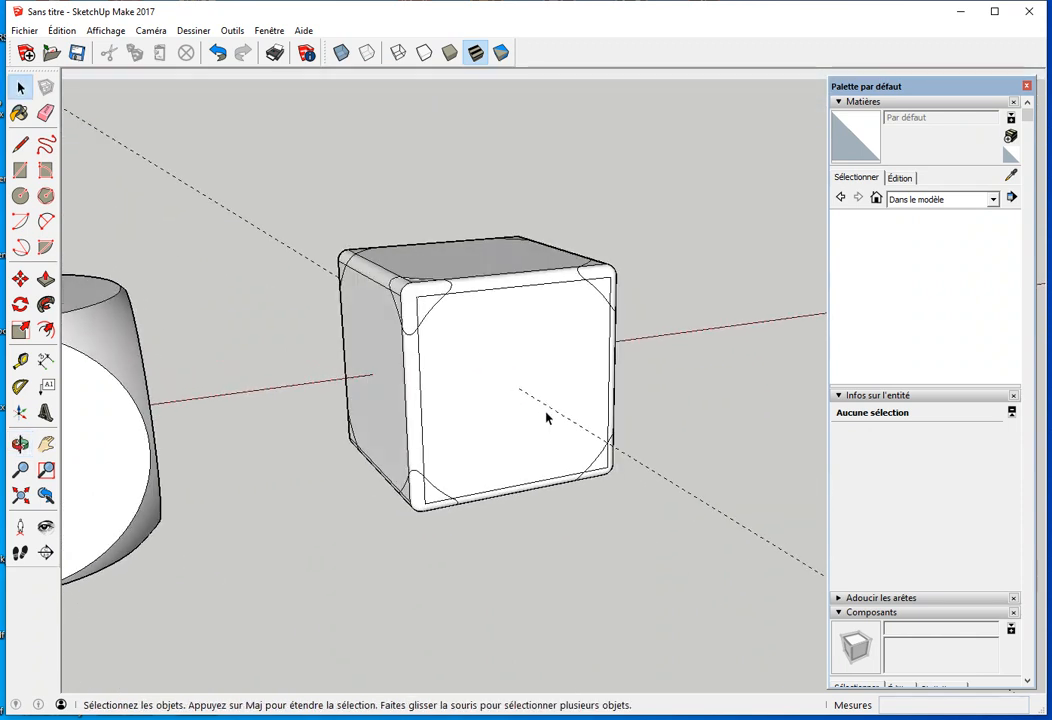
Step: Draw a 1000 mm by 1000 mm square on the ground plane beside the rounded cube, along the red axis
middle_click_drag(430, 441, 247, 434)
key("r")
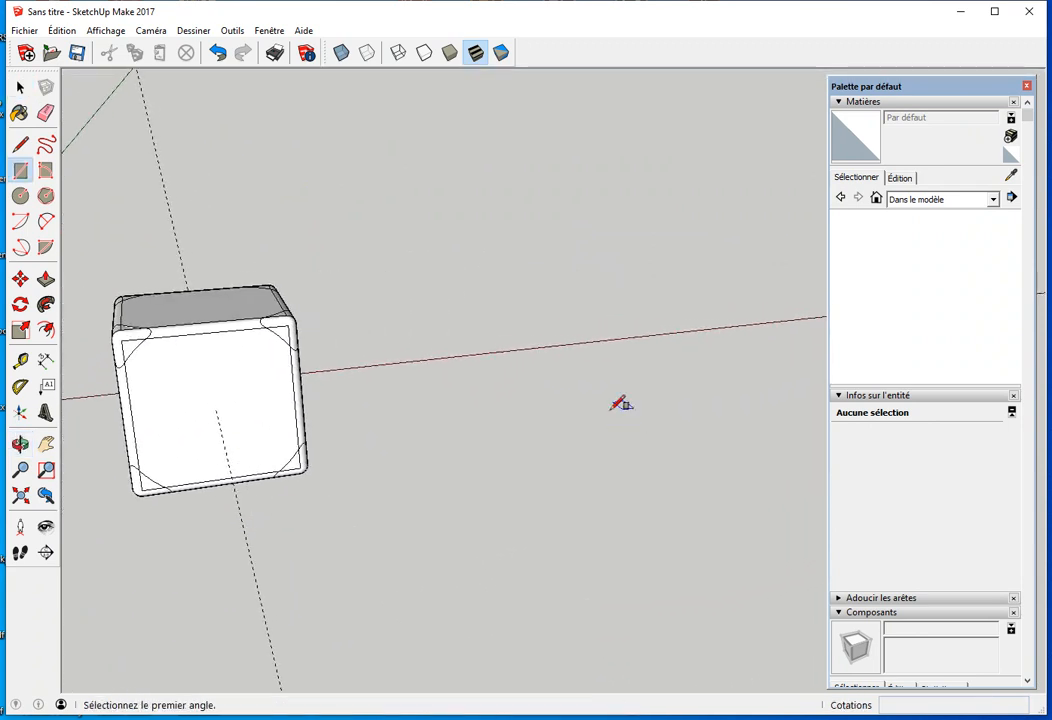
middle_click_drag(646, 423, 517, 437)
left_click(514, 425)
left_click(577, 392)
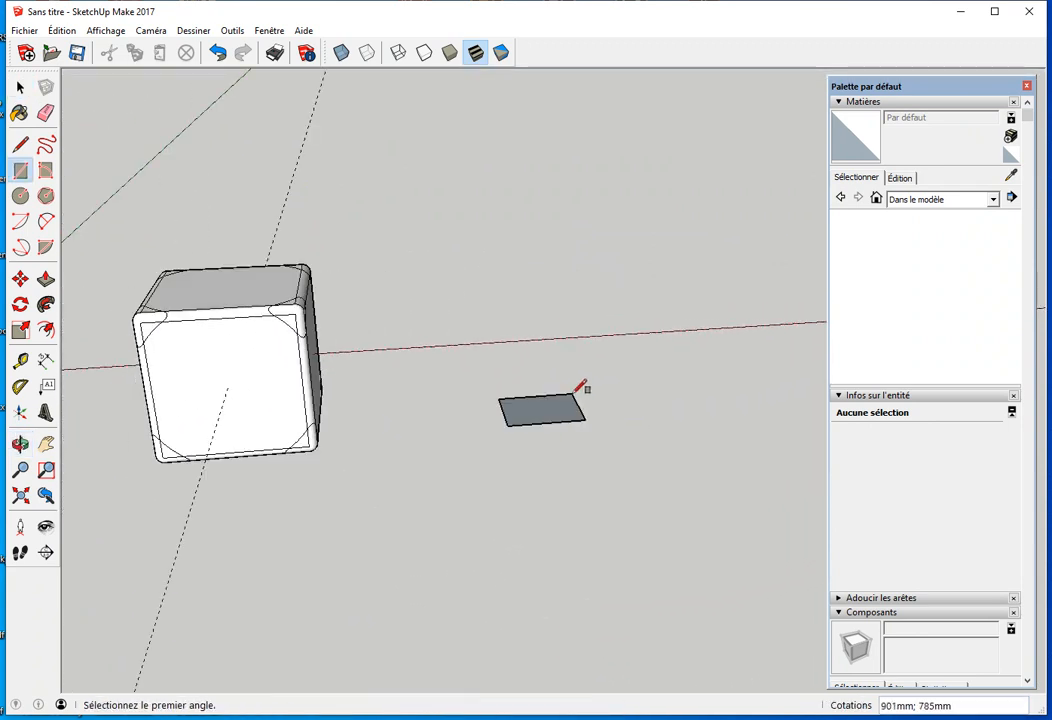
type("1000;1")
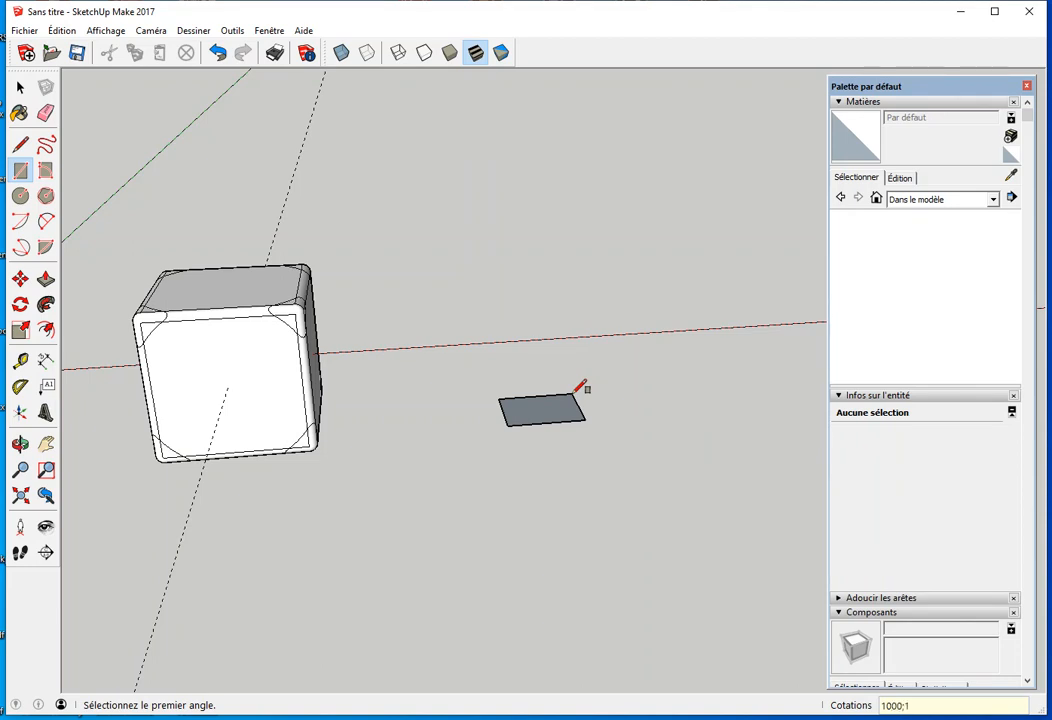
key("space")
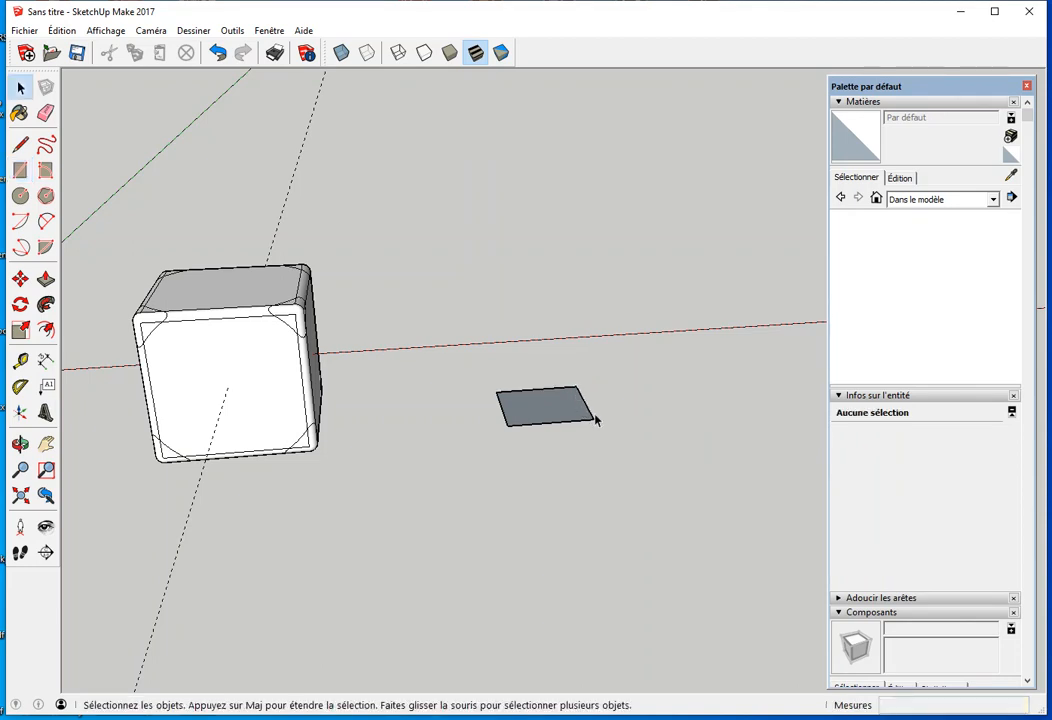
Step: Extrude the new square upwards by 1000 mm with Push/Pull to form a cube
middle_click_drag(573, 404, 554, 404)
key("p")
left_click(547, 408)
left_click(551, 370)
type("1000")
key("Return")
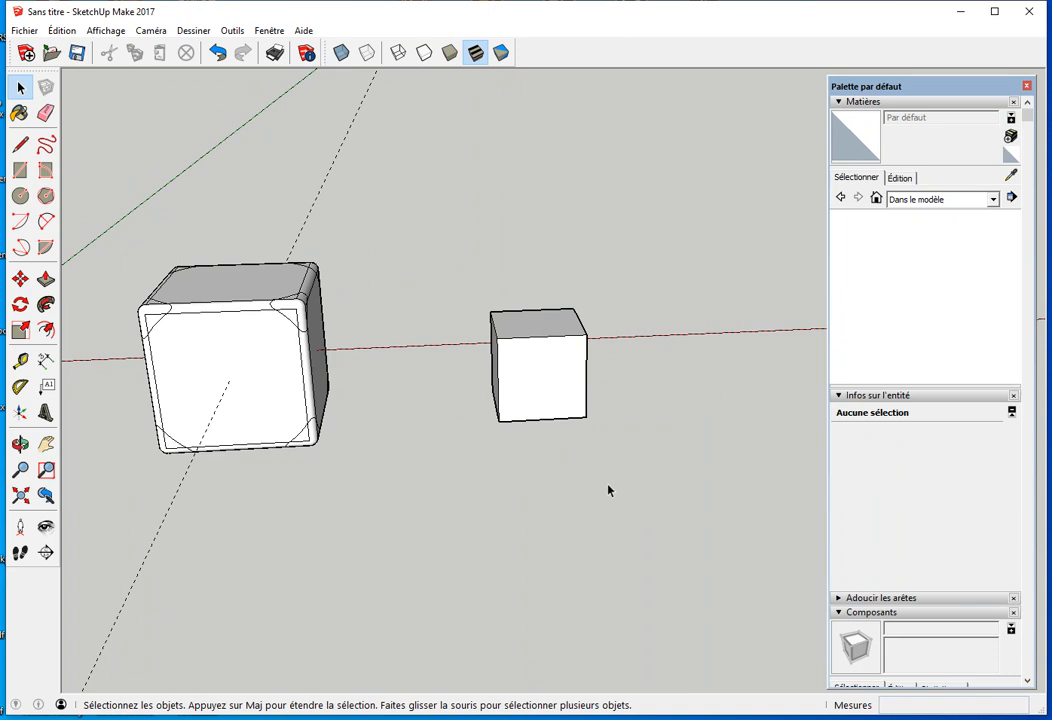
Step: Turn X-ray display on and group the new sphere beside the small cube together with its inner circle
middle_click_drag(632, 492, 472, 505)
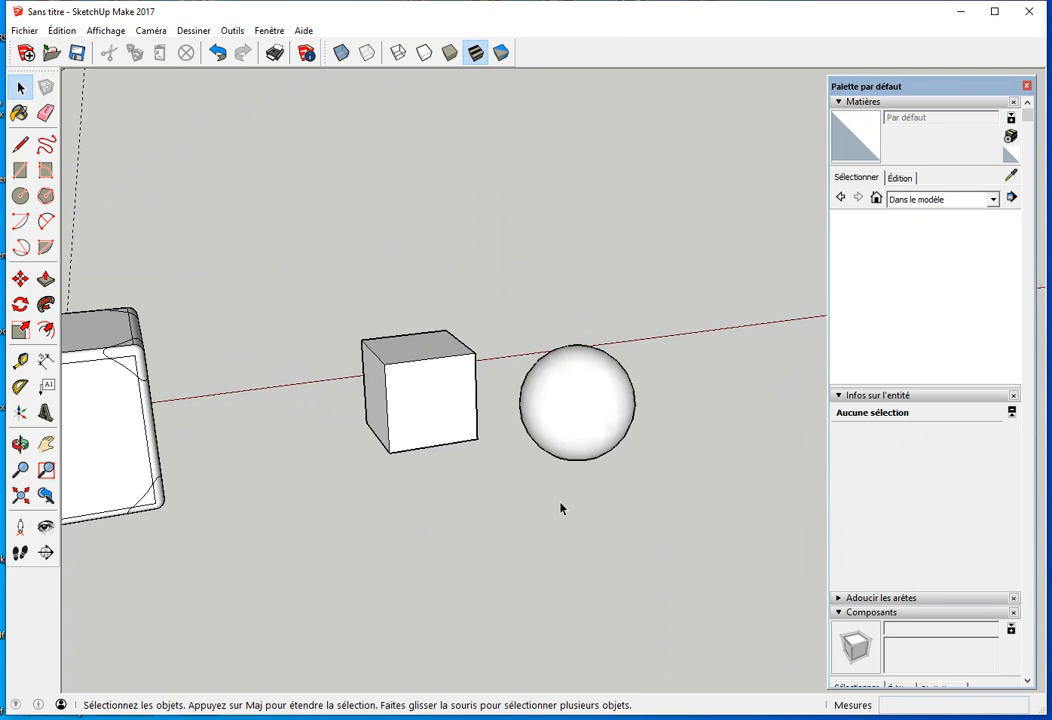
key("x")
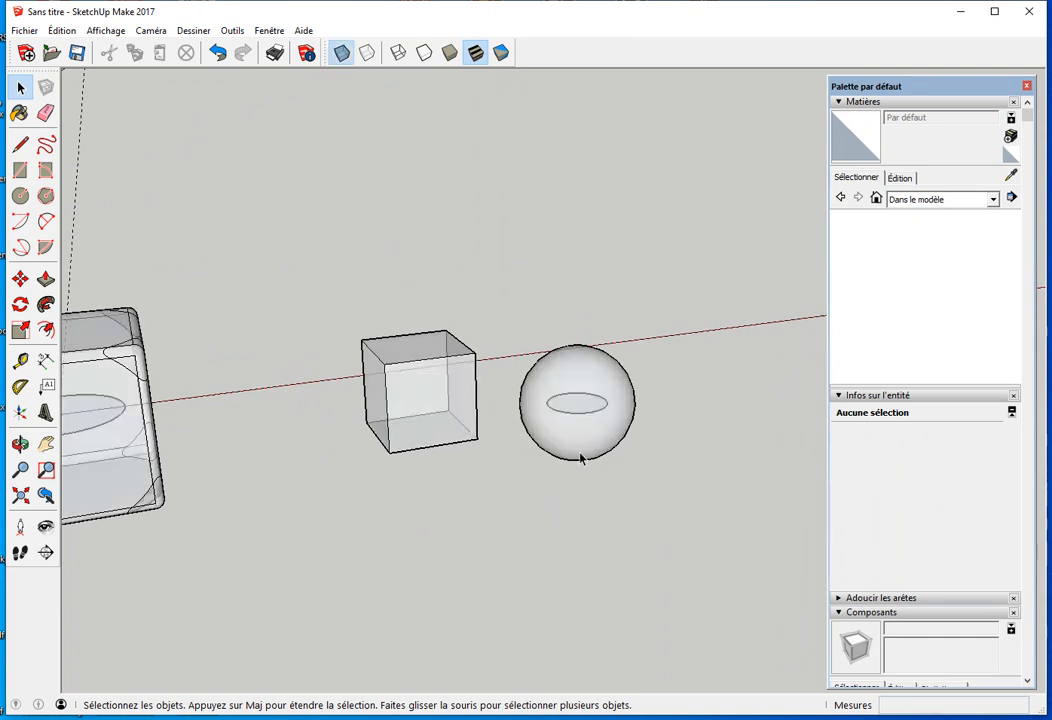
scroll(585, 440, "up", 3)
left_click_drag(467, 275, 641, 493)
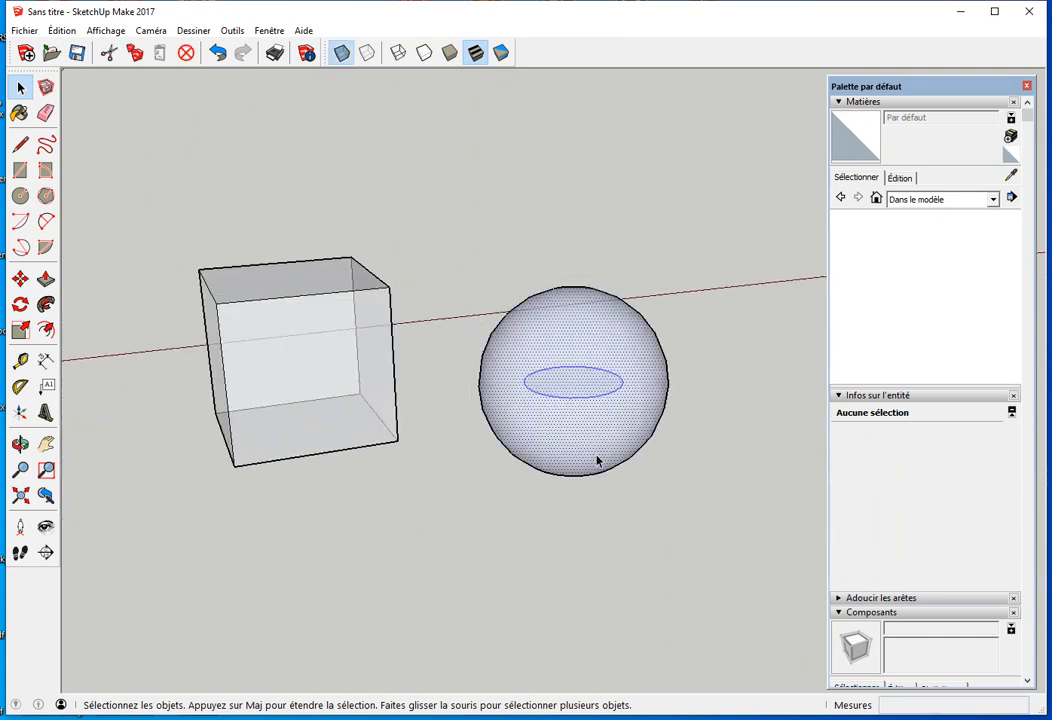
right_click(589, 446)
left_click(612, 575)
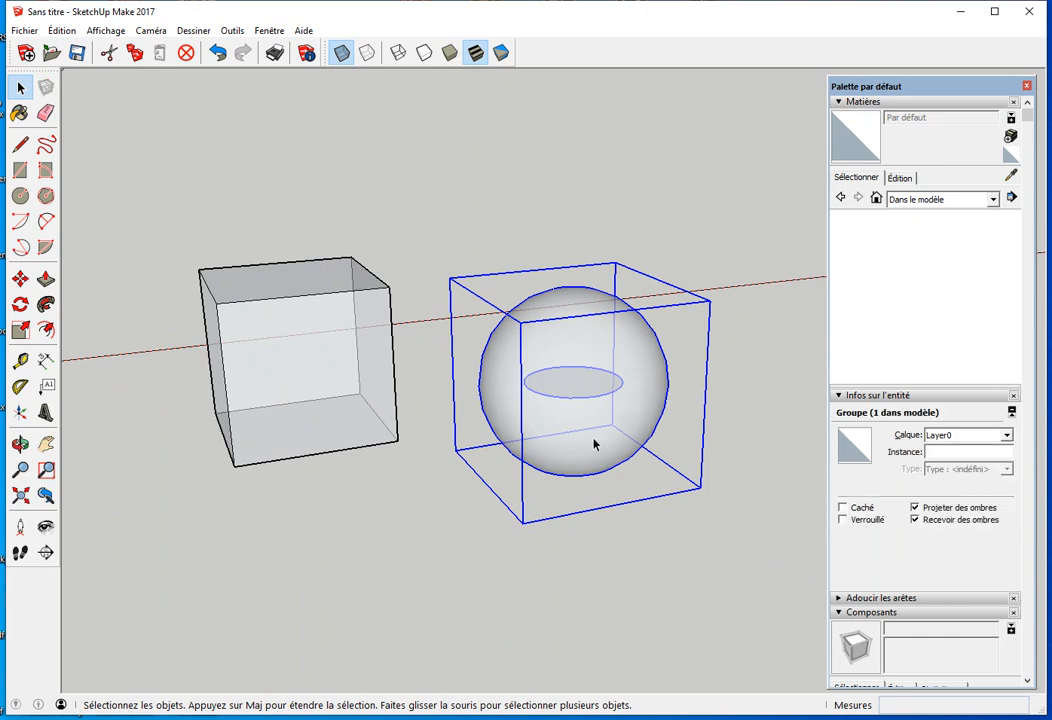
Step: Move the sphere group by its centre onto a lower corner of the plain 1000 mm cube
scroll(563, 441, "up", 5)
key("m")
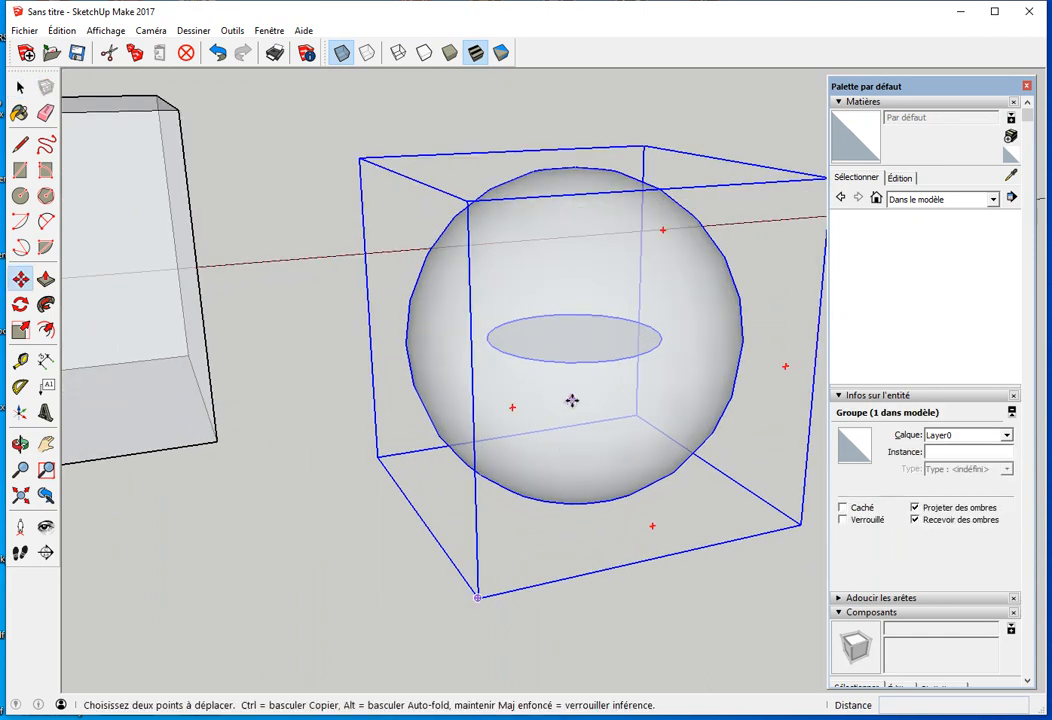
left_click(573, 335)
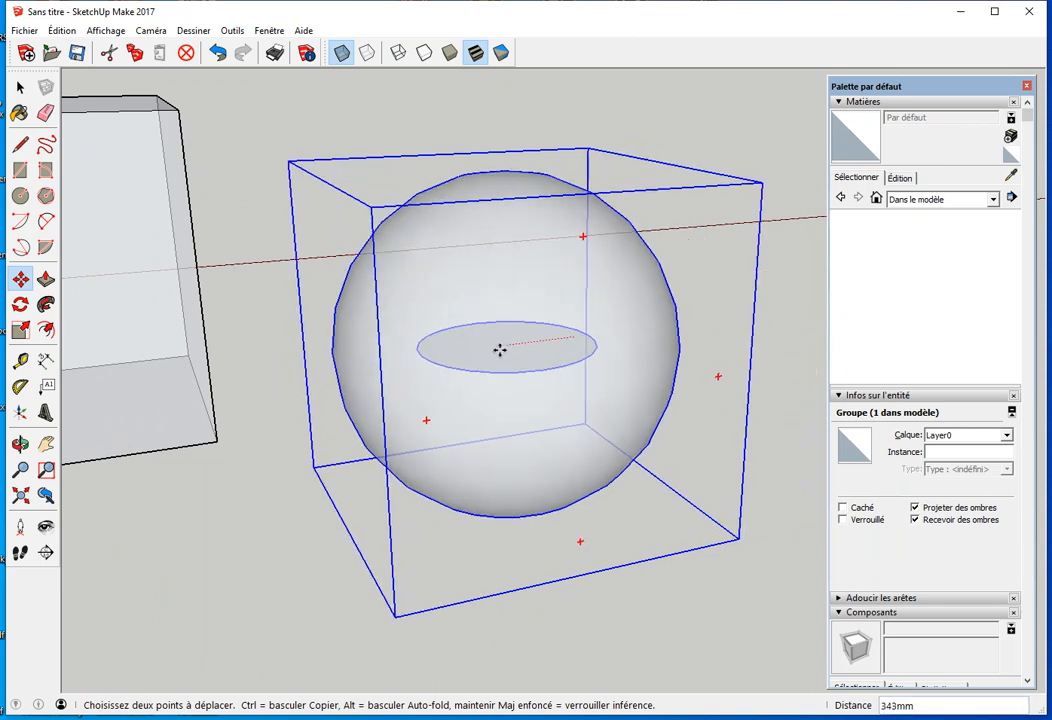
middle_click_drag(236, 415, 690, 400)
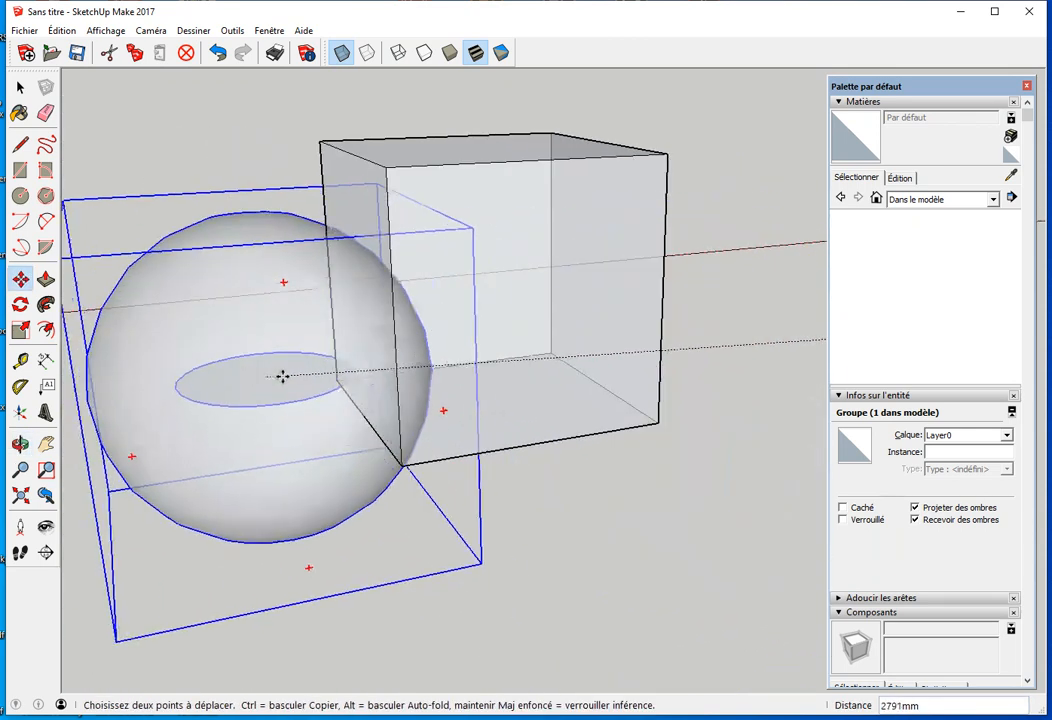
left_click(336, 380)
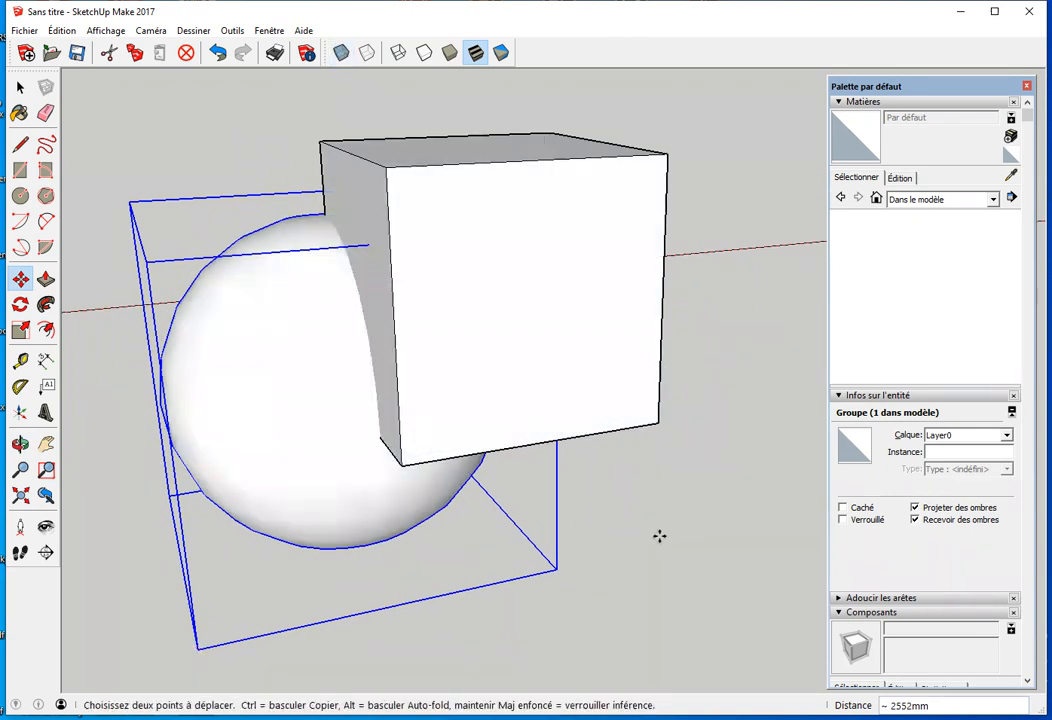
Step: Scale the sphere group uniformly about its centre until only one corner of the plain cube protrudes from it
scroll(659, 536, "down", 3)
key("s")
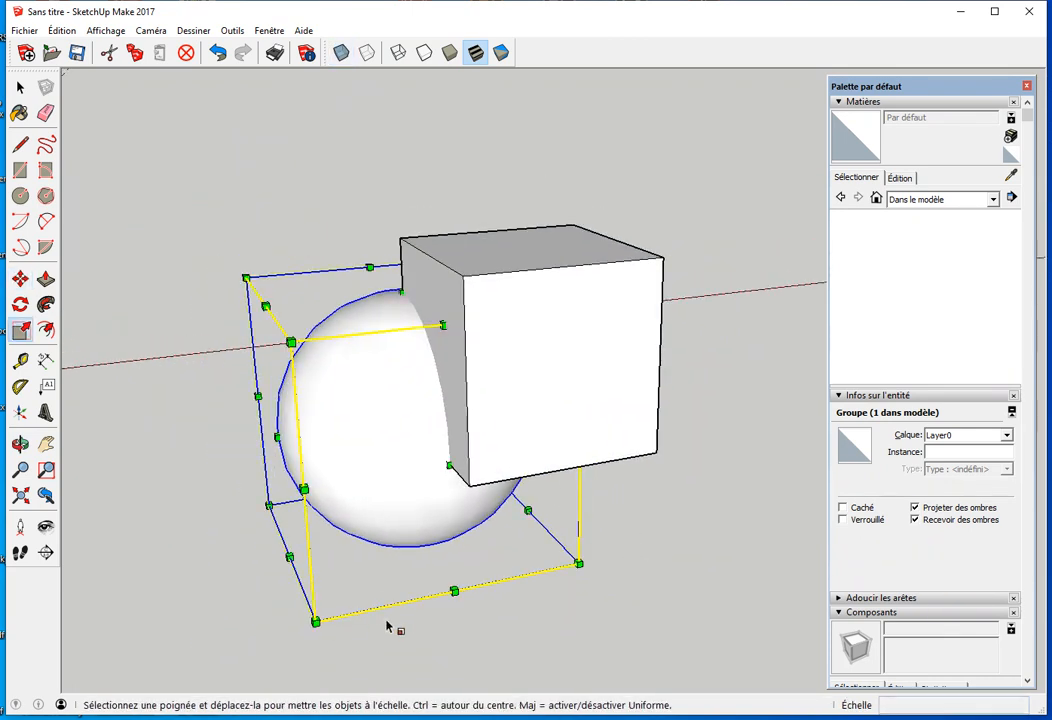
left_click_drag(582, 566, 763, 356, "ctrl")
middle_click_drag(763, 356, 587, 380)
left_click_drag(587, 380, 717, 532, "ctrl")
scroll(440, 493, "down", 3)
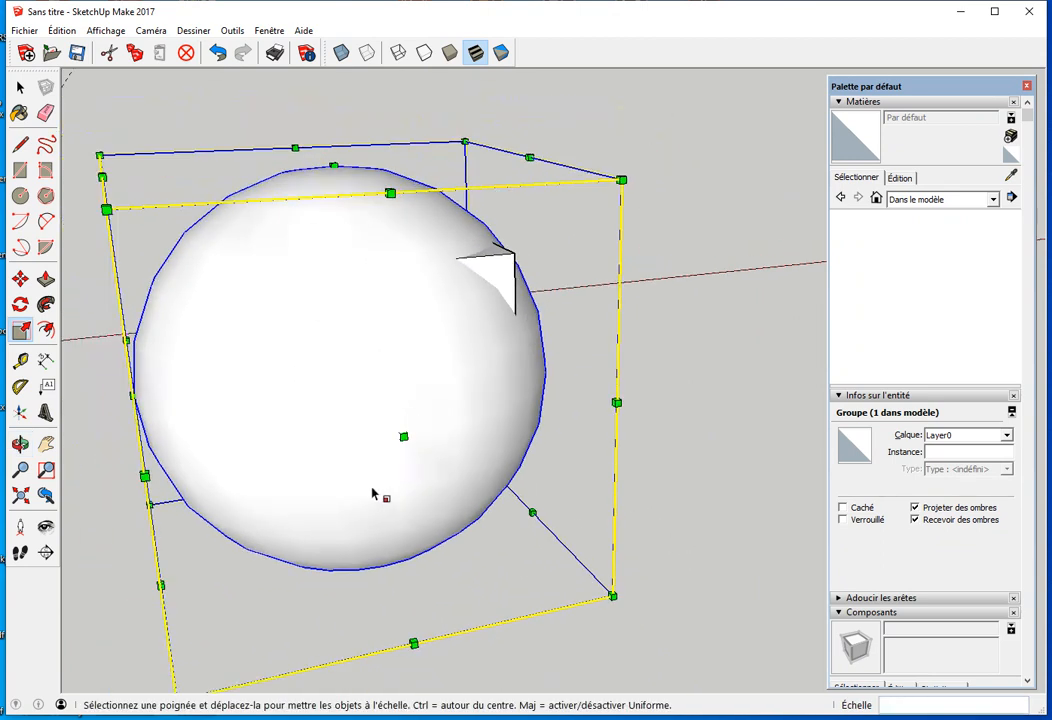
middle_click_drag(366, 465, 498, 436, "shift")
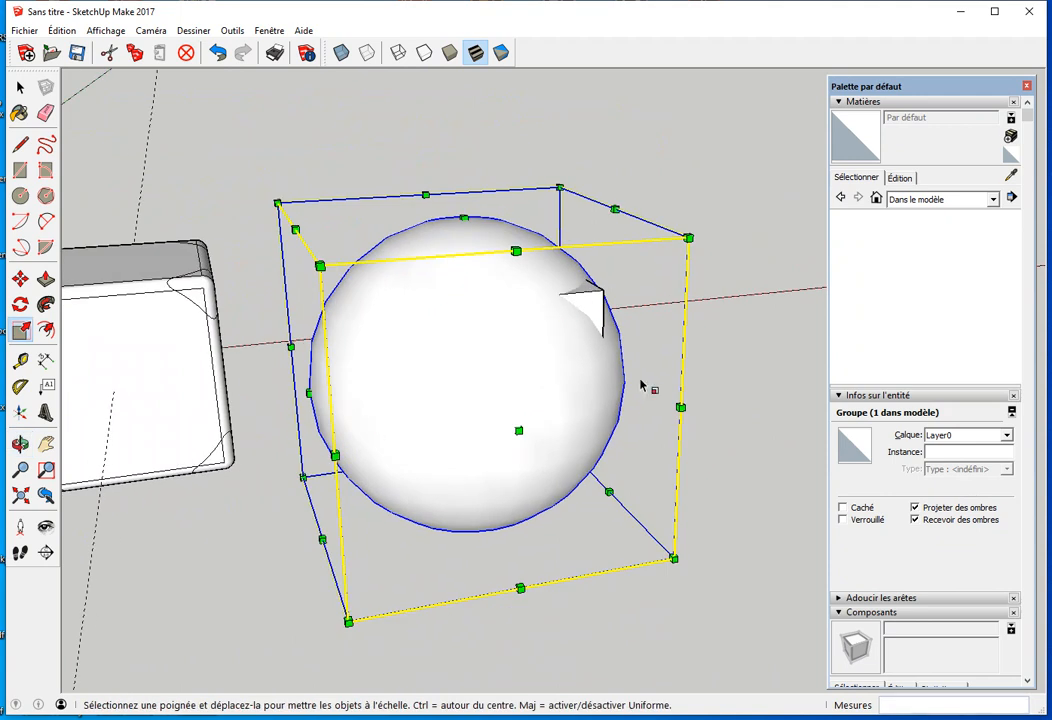
Step: Explode the enlarged sphere group around the plain cube
key("space")
left_click(660, 369)
left_click(535, 383)
right_click(535, 383)
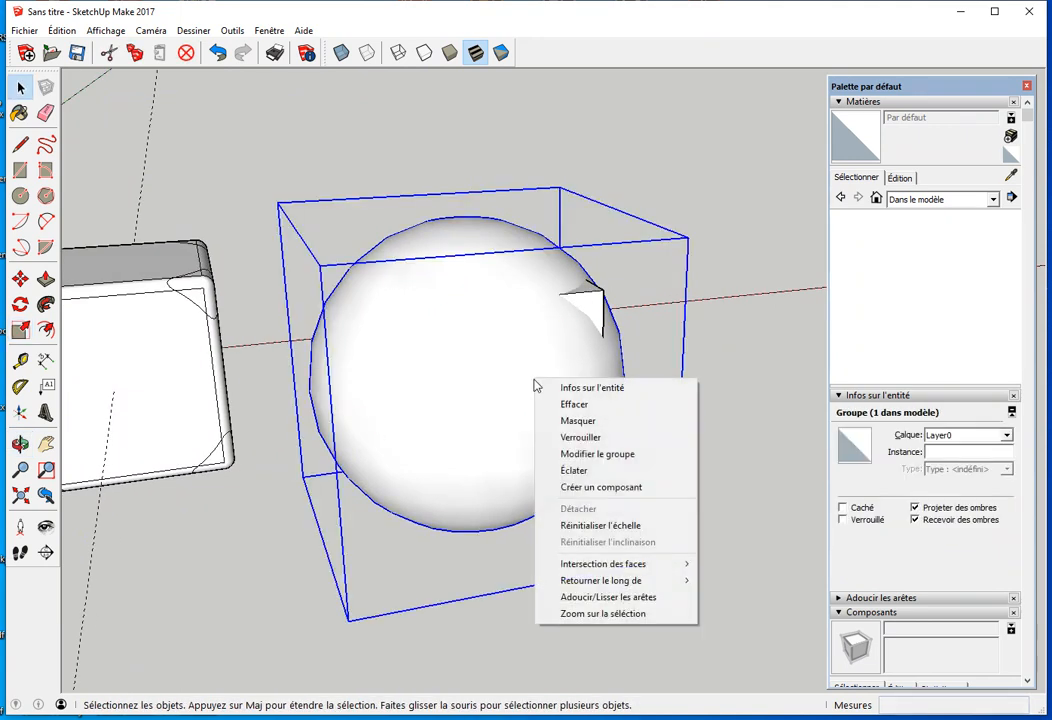
left_click(590, 470)
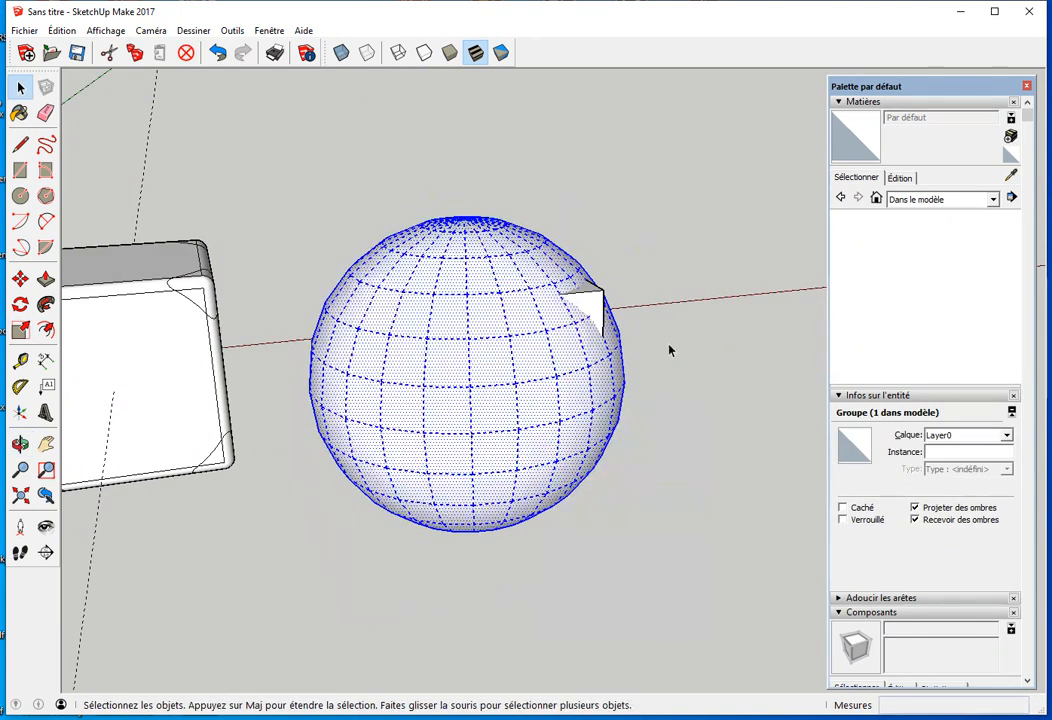
Step: Select the sphere surface with the plain cube's protruding corner and intersect their faces with the selection
left_click_drag(592, 316, 591, 319)
right_click(516, 369)
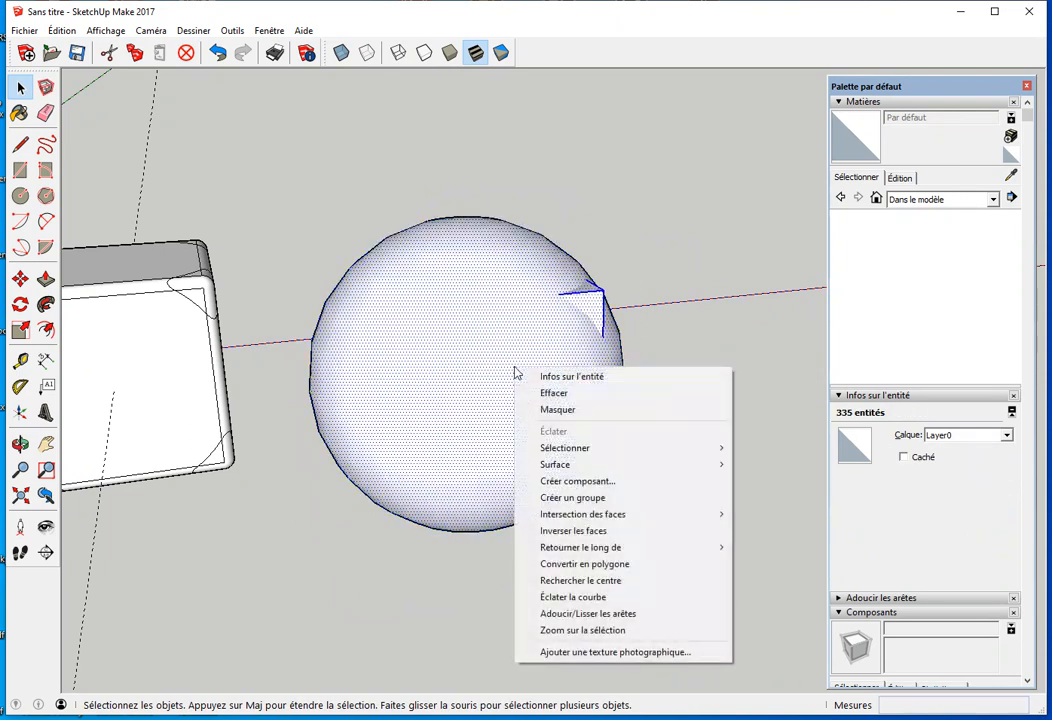
mouse_move(665, 520)
left_click(780, 530)
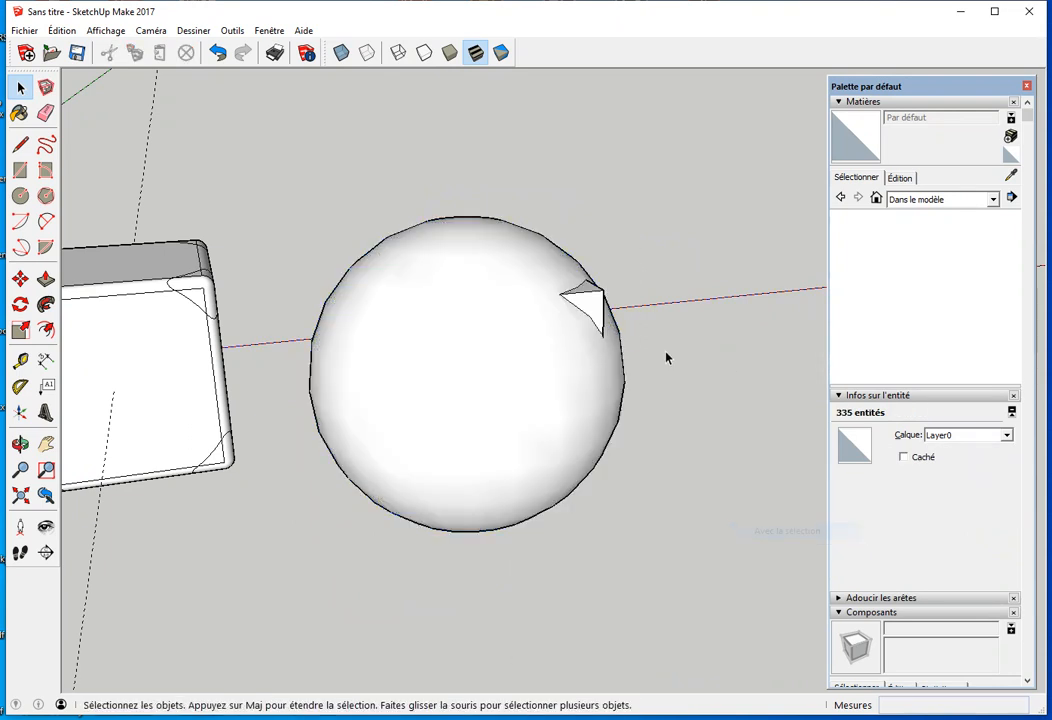
Step: Delete the sphere surface outside the plain cube and erase the leftover construction circle beneath it
left_click(517, 478)
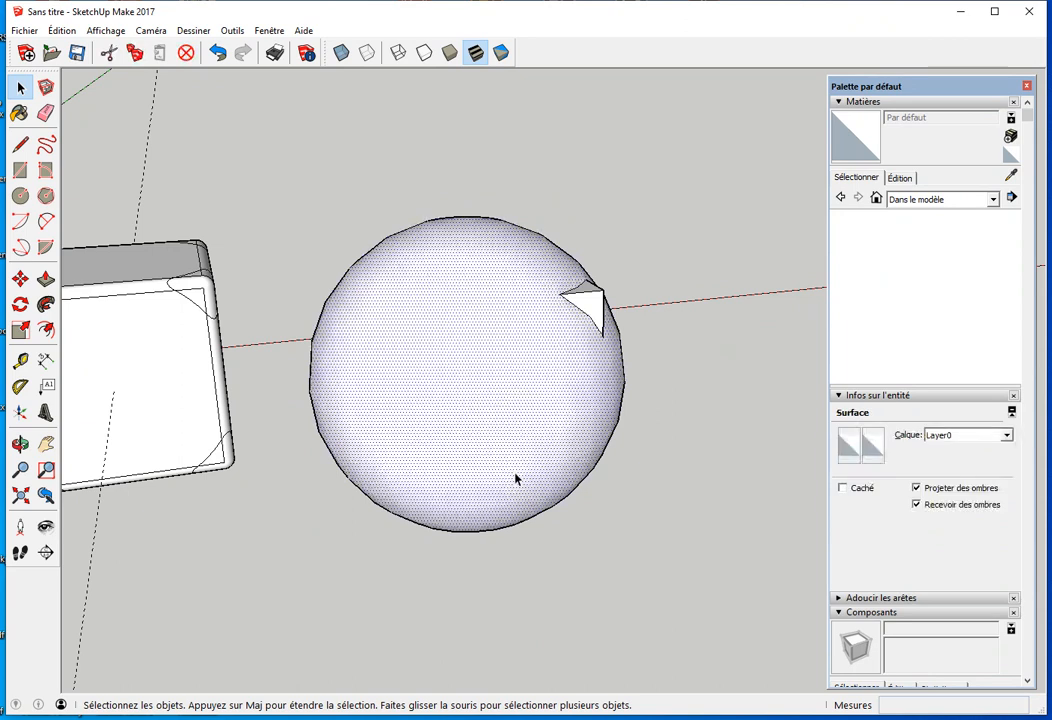
key("Delete")
middle_click_drag(457, 441, 437, 302)
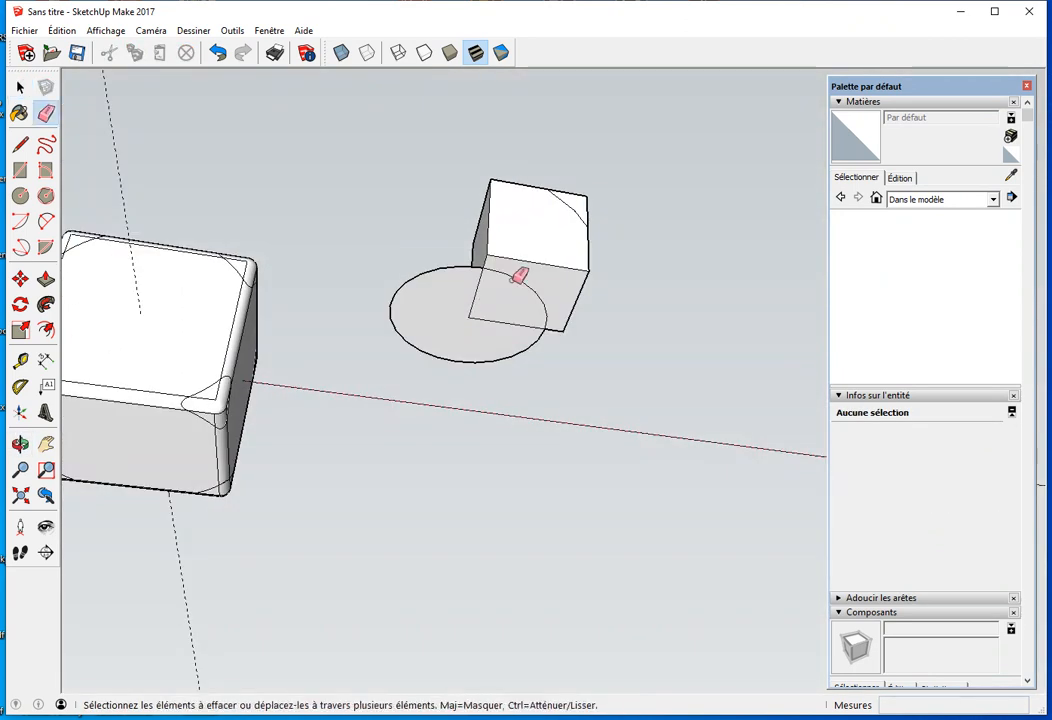
left_click(418, 277)
mouse_move(418, 277)
middle_mouse_down()
mouse_move(412, 405)
mouse_move(526, 542)
mouse_move(665, 294)
mouse_move(648, 345)
mouse_move(485, 366)
middle_mouse_up()
middle_click_drag(566, 373, 491, 432)
key("space")
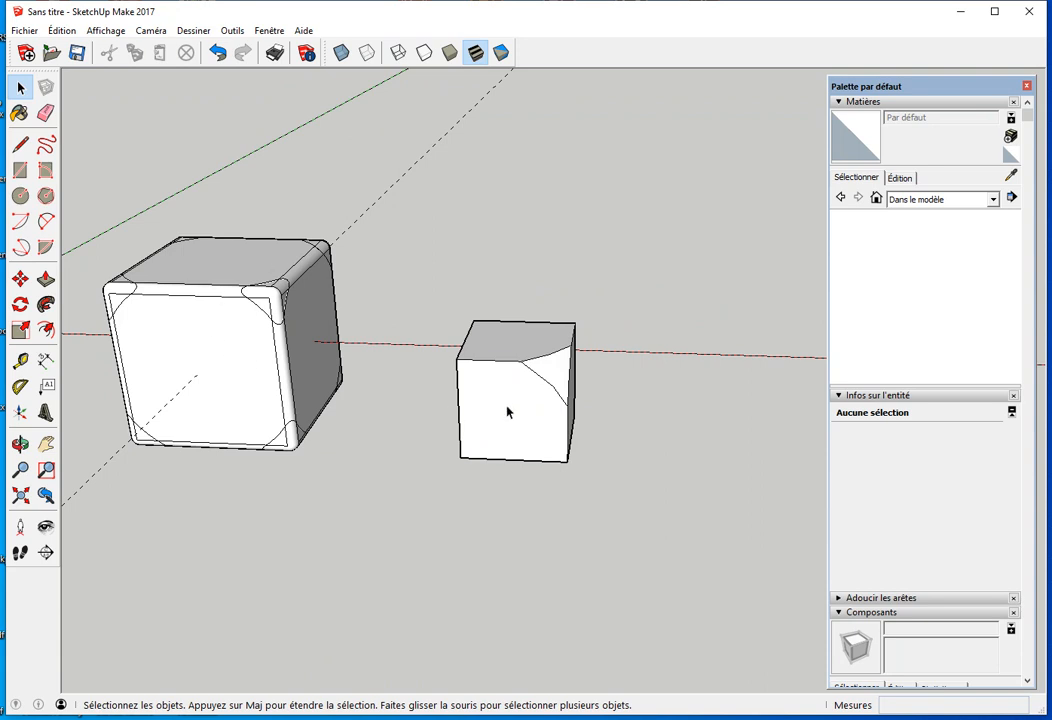
Step: Delete the entire plain demonstration cube beside the rounded cube
triple_click(507, 412)
middle_click_drag(538, 408, 460, 370)
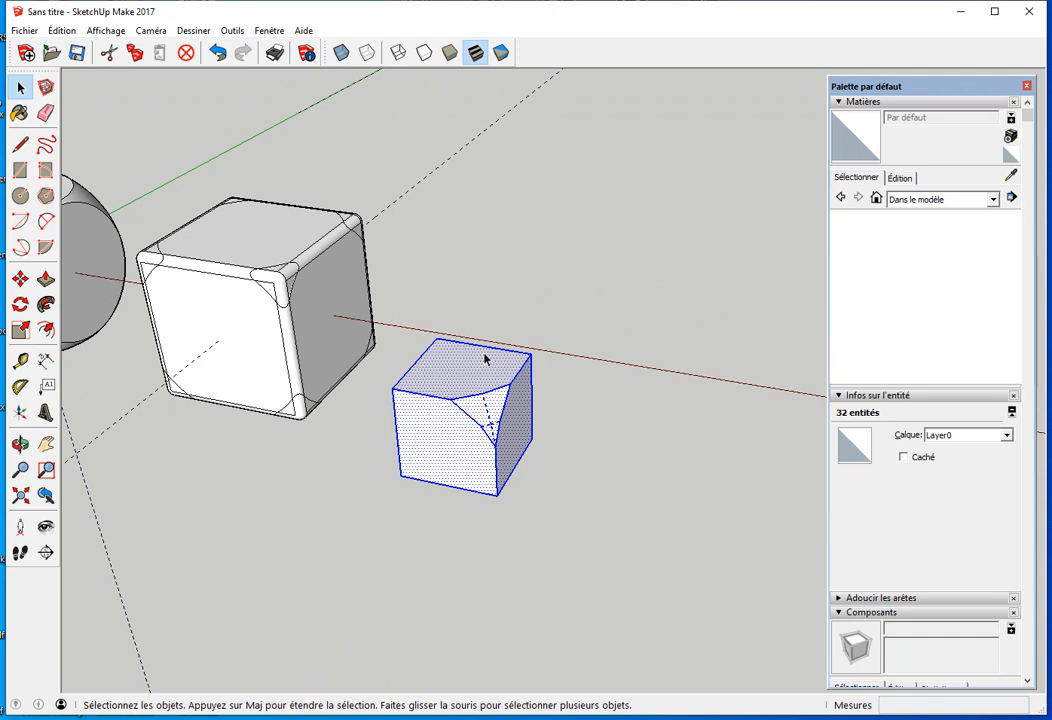
middle_click_drag(400, 455, 554, 451)
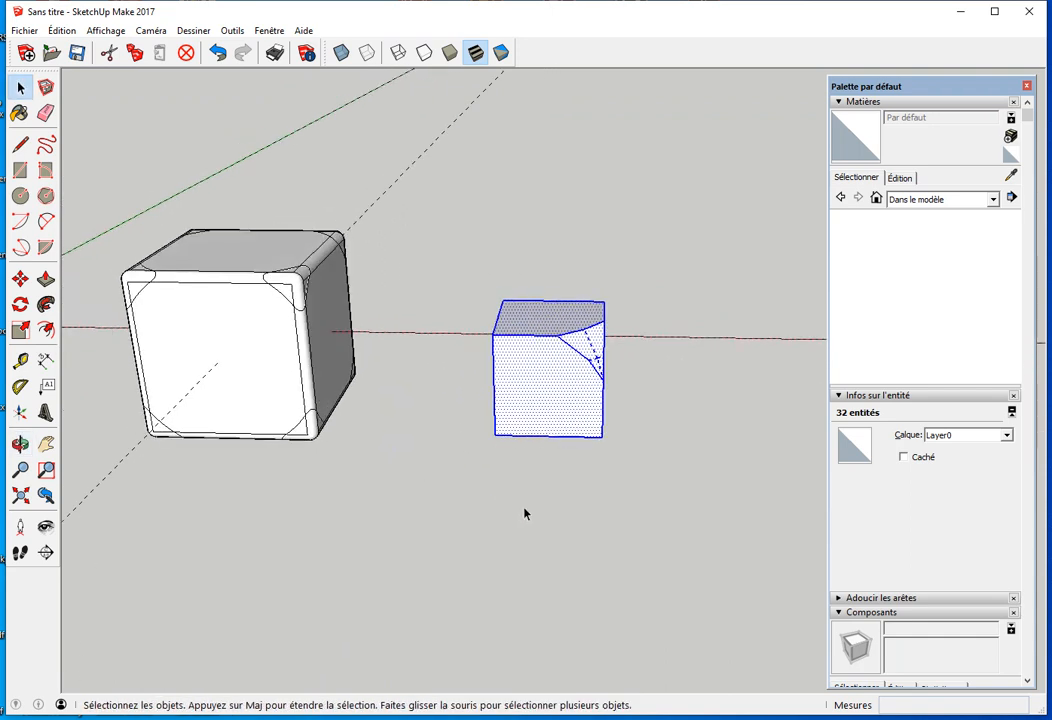
key("Delete")
Step: Turn X-ray display on and delete the upper and lower corner pieces outside the intersection curves along one vertical edge of the rounded cube
middle_click_drag(279, 540, 408, 426)
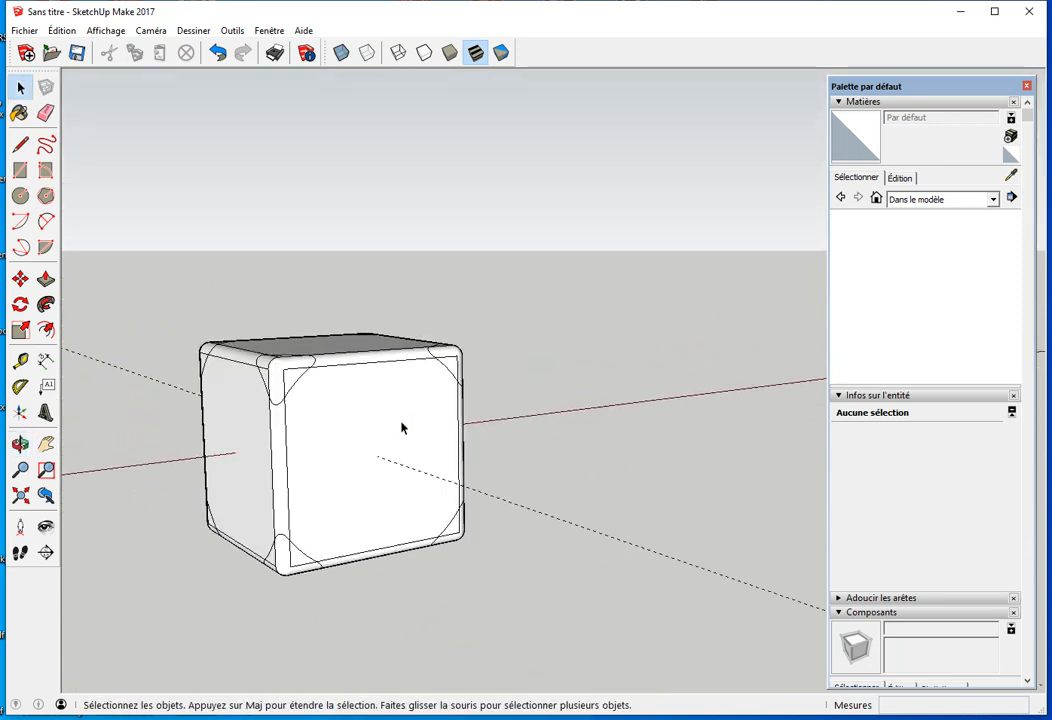
scroll(376, 422, "up", 5)
left_click(341, 53)
middle_click_drag(293, 373, 487, 346)
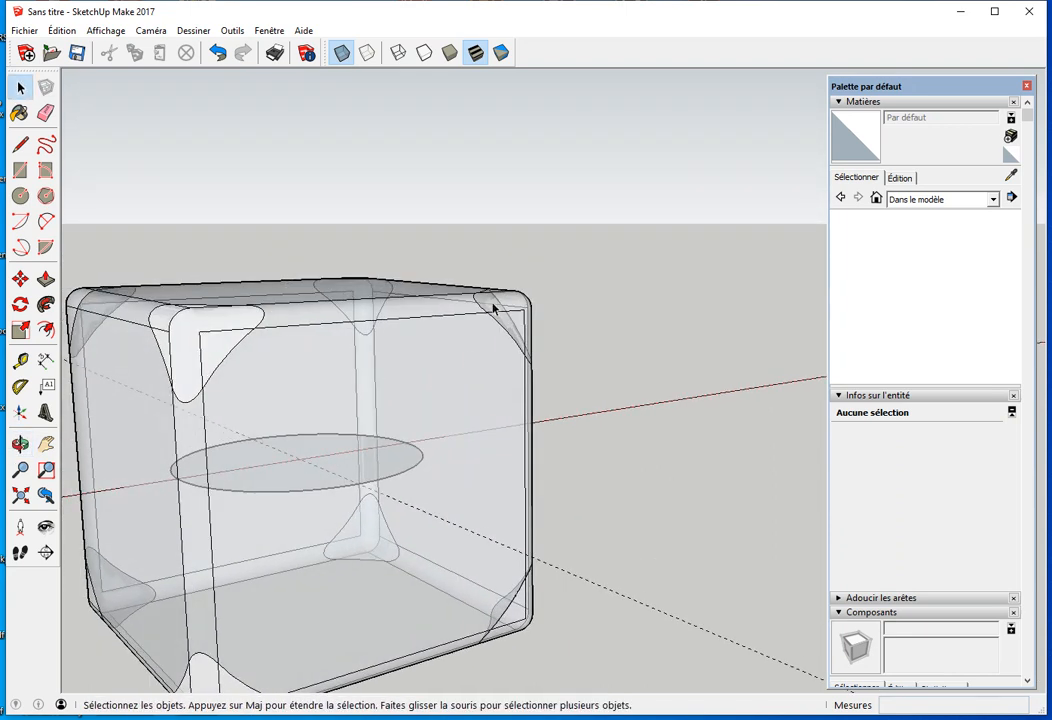
middle_click_drag(472, 396, 530, 320)
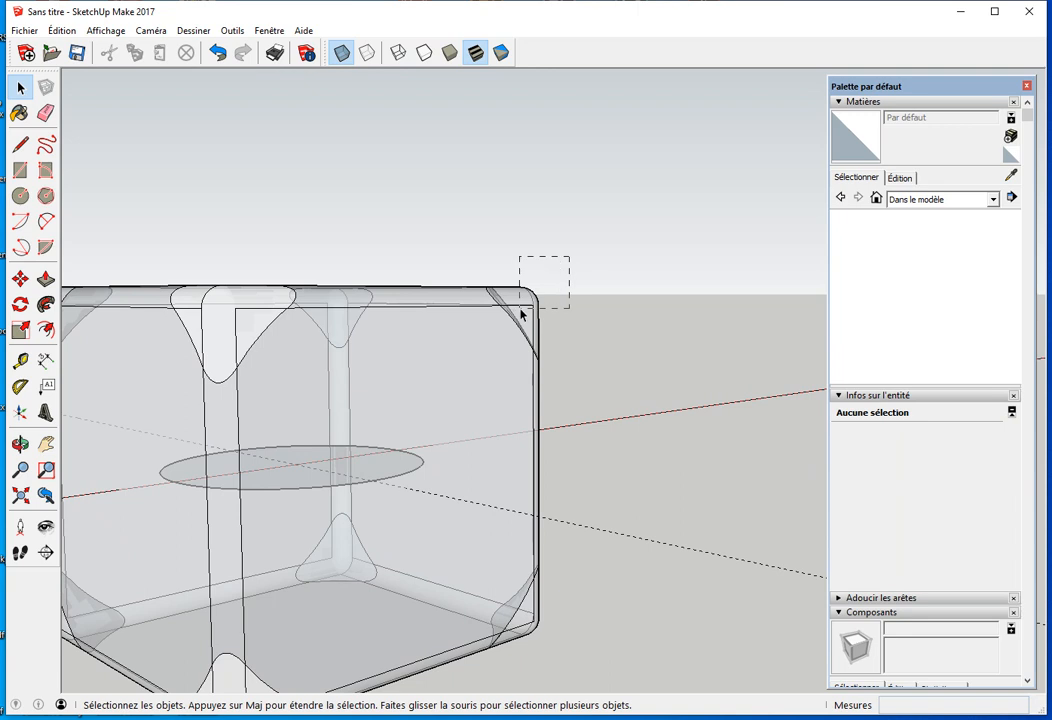
left_click_drag(518, 314, 517, 310)
middle_click_drag(589, 387, 558, 433)
key("Delete")
middle_click_drag(568, 615, 543, 627)
left_click_drag(531, 643, 514, 642)
key("Delete")
key("Delete")
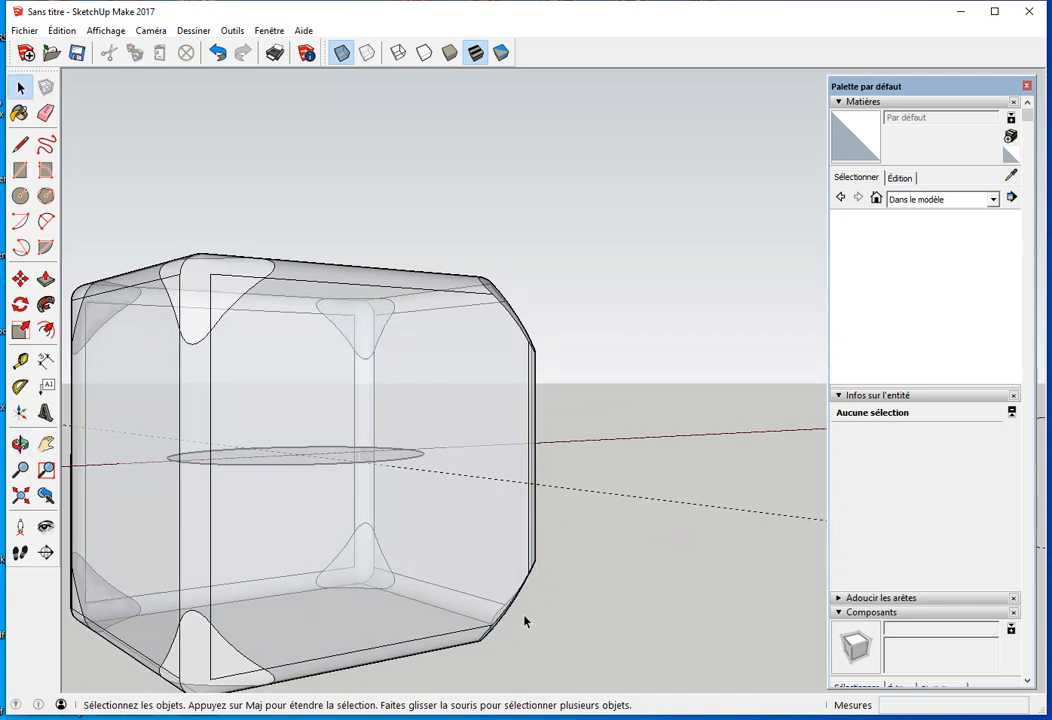
Step: Delete another lower corner piece outside the intersection curve on the rounded cube
middle_click_drag(313, 559, 221, 549)
left_click_drag(306, 531, 286, 589)
key("Delete")
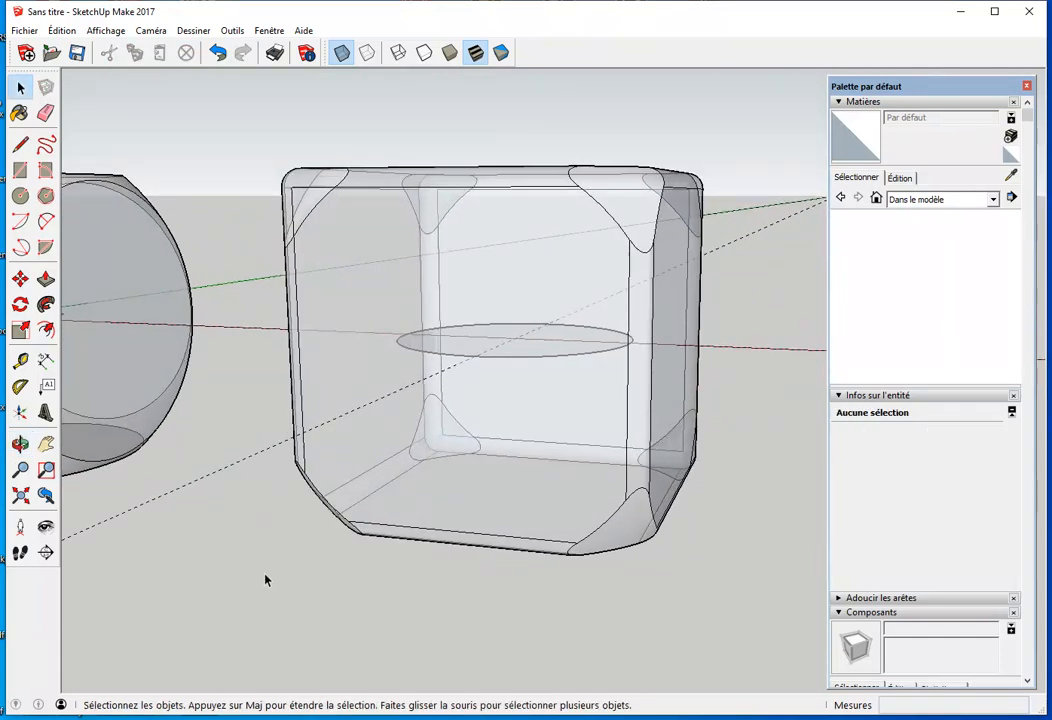
Step: Try to delete the rounded cube's upper corner piece that overlaps the finished die in the view
middle_click_drag(265, 580, 477, 405)
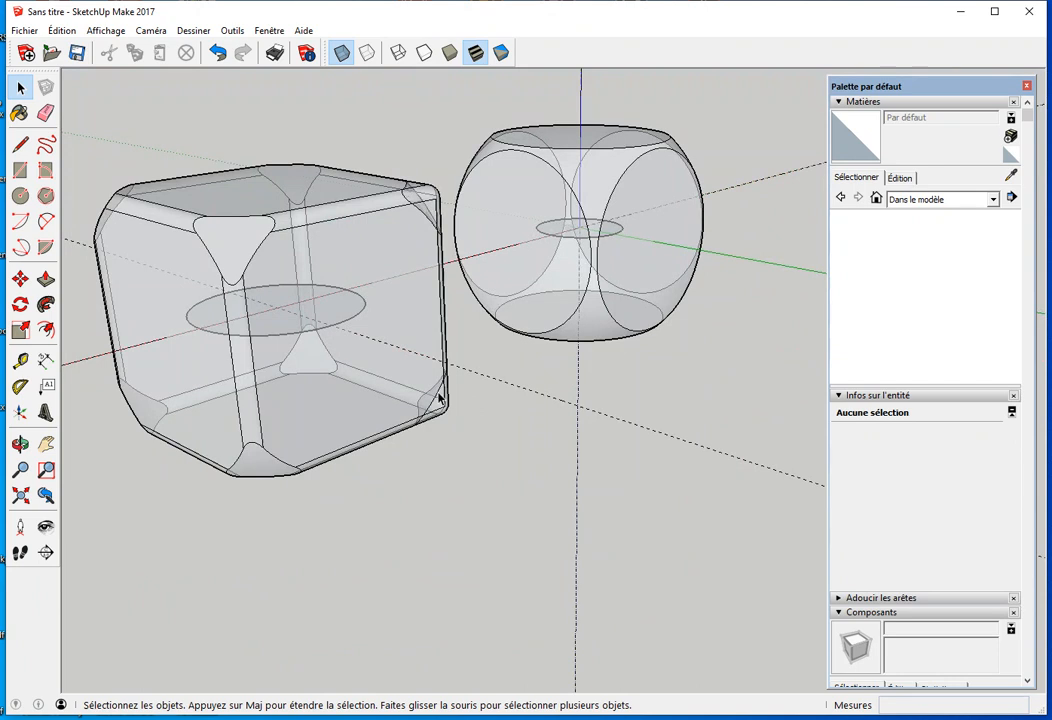
middle_click_drag(387, 369, 467, 258)
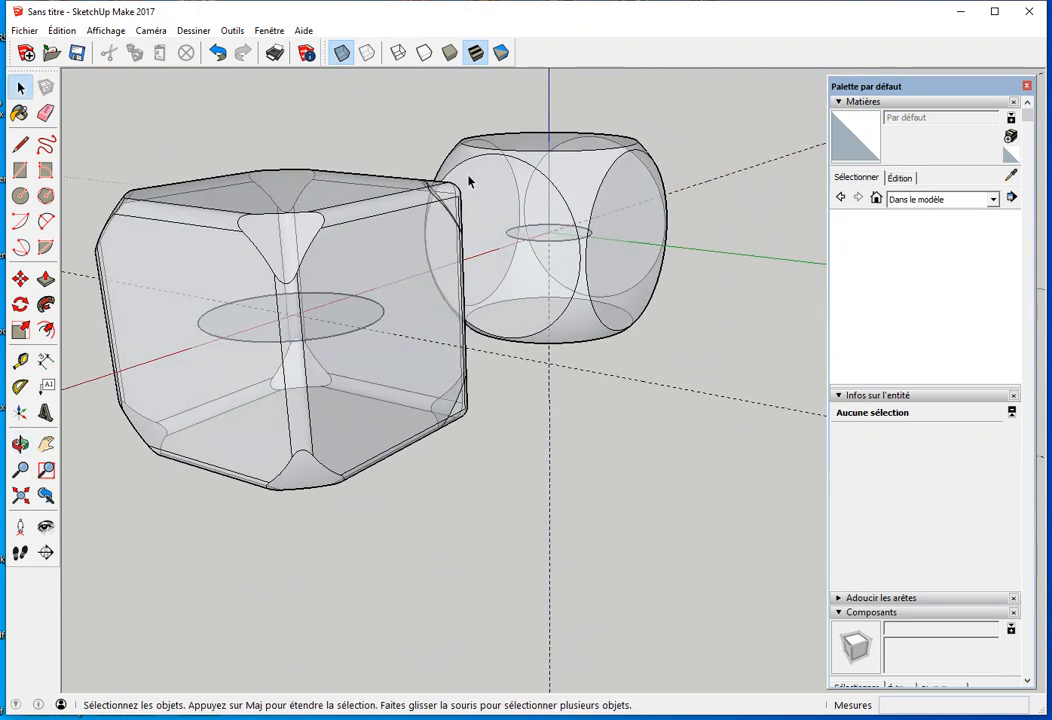
left_click_drag(450, 206, 449, 208)
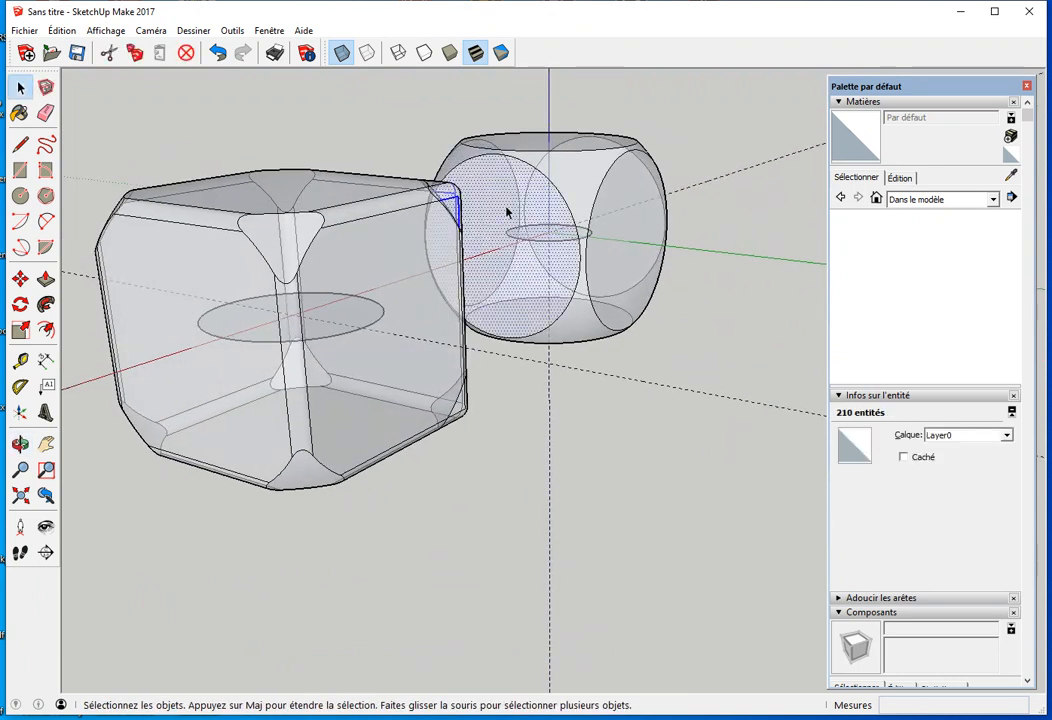
key("Delete")
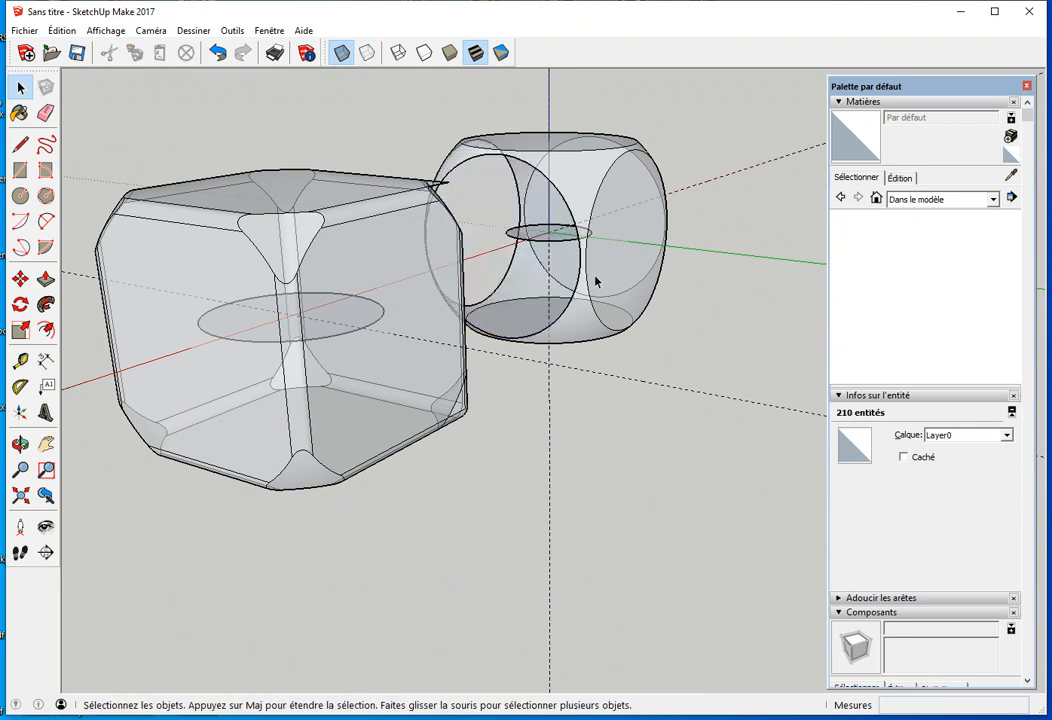
middle_click_drag(590, 253, 471, 230)
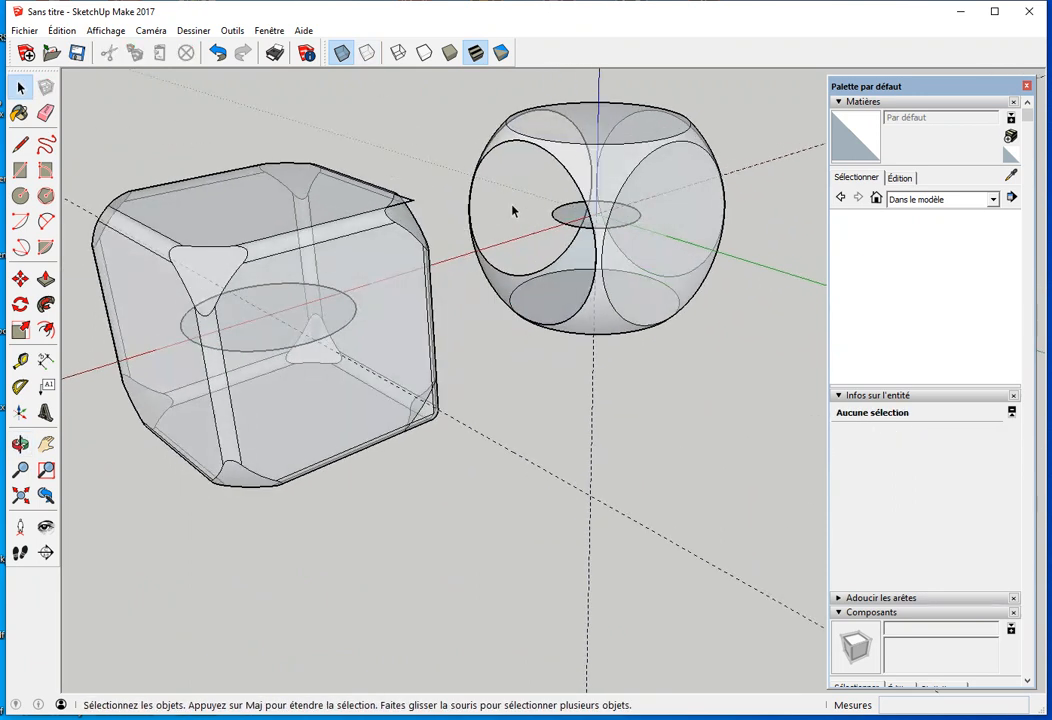
middle_click_drag(639, 164, 427, 207)
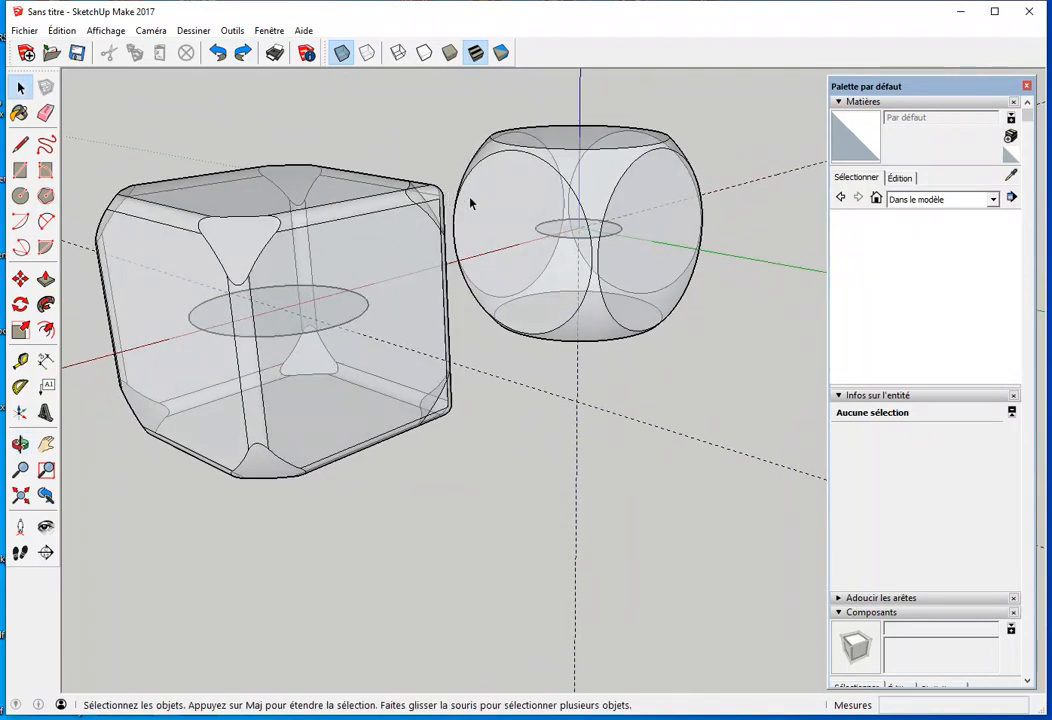
Step: Delete the remaining upper and lower corner pieces of the rounded cube beside the finished die, and turn X-ray display off
scroll(470, 203, "up", 3)
middle_click_drag(456, 218, 390, 148)
left_click_drag(366, 181, 365, 181)
key("Delete")
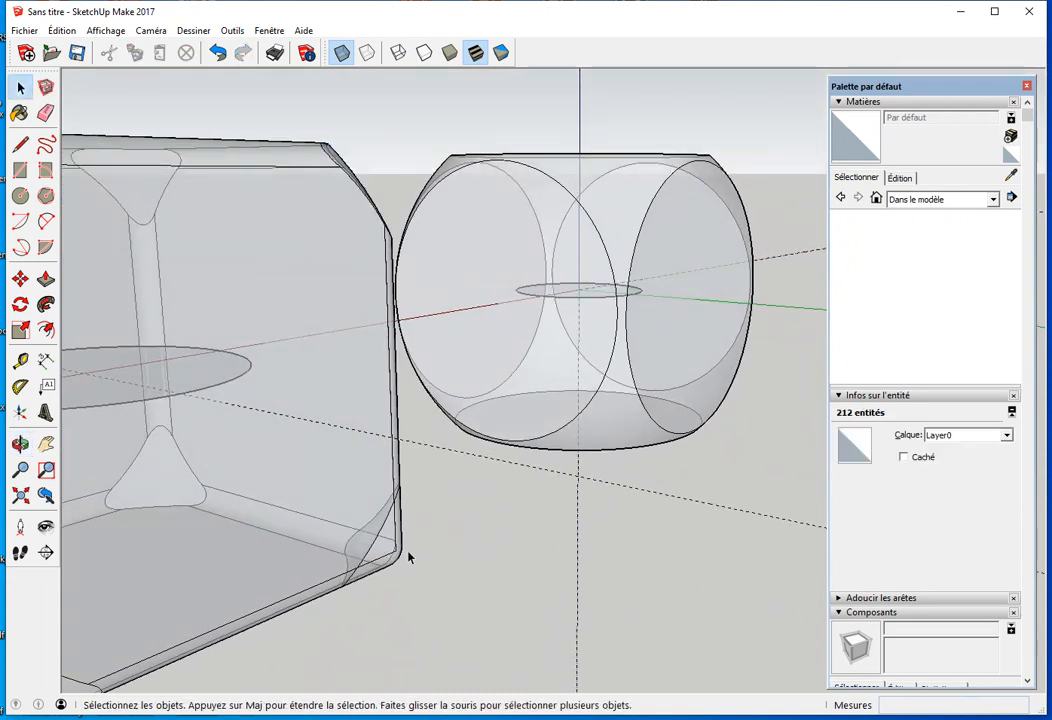
left_click_drag(410, 536, 385, 582)
key("Delete")
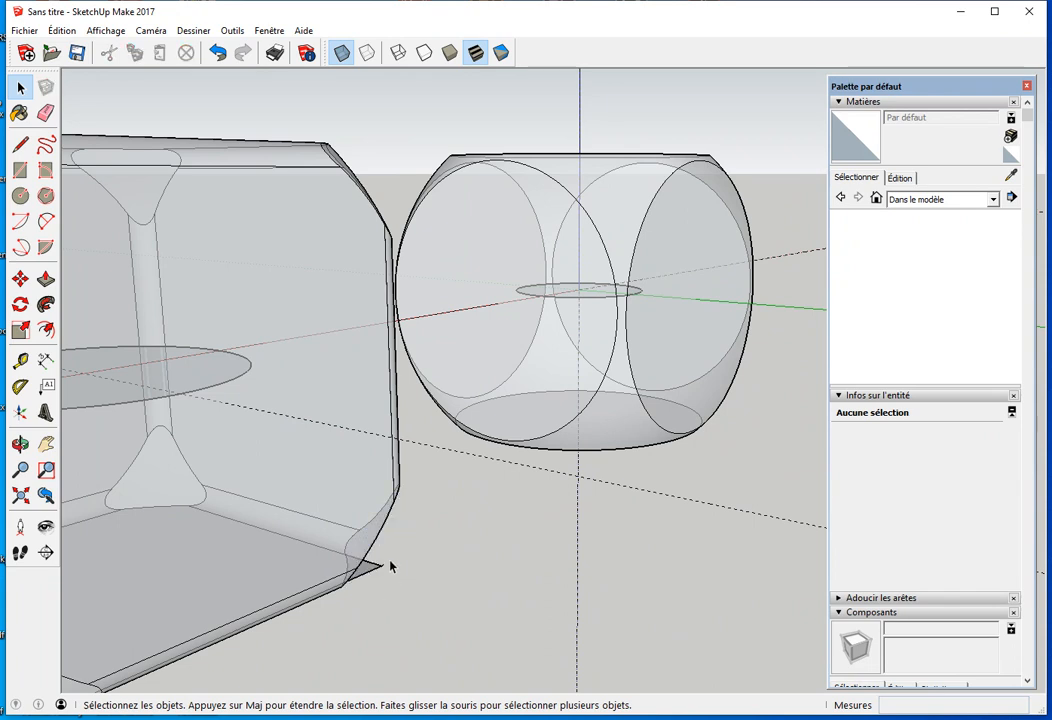
key("ctrl+z")
left_click(341, 52)
Step: Soften the three curved edges where the cube's upper front corner patch meets its rounded edges, using 79.5 degrees with smoothed normals
middle_click_drag(294, 488, 443, 361)
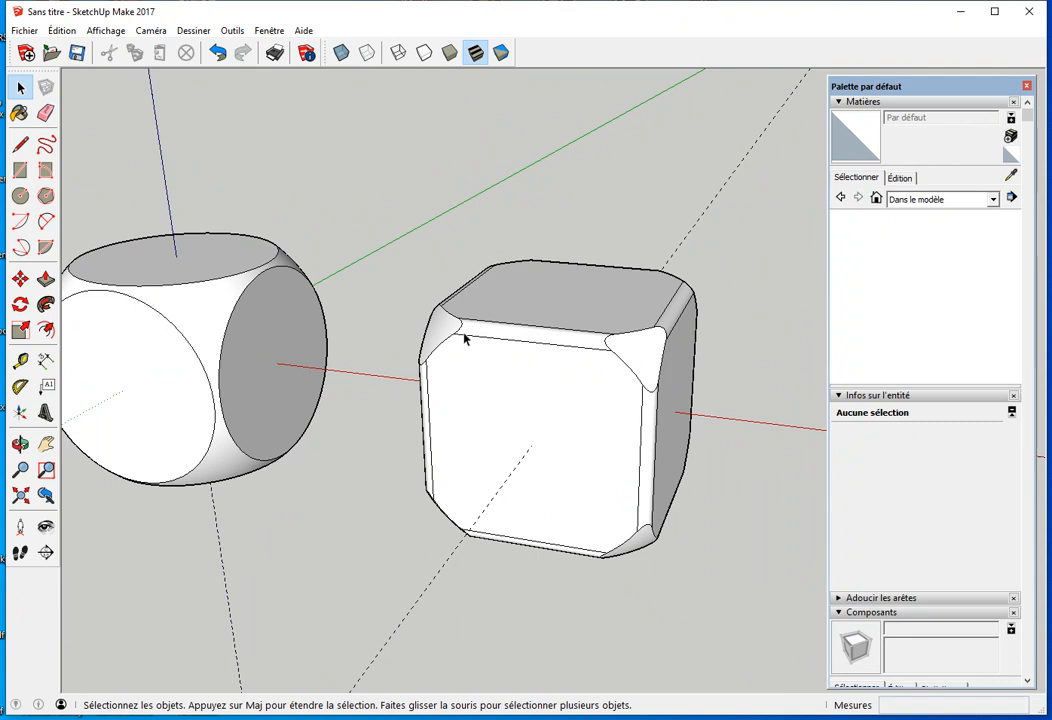
middle_click_drag(519, 452, 499, 441)
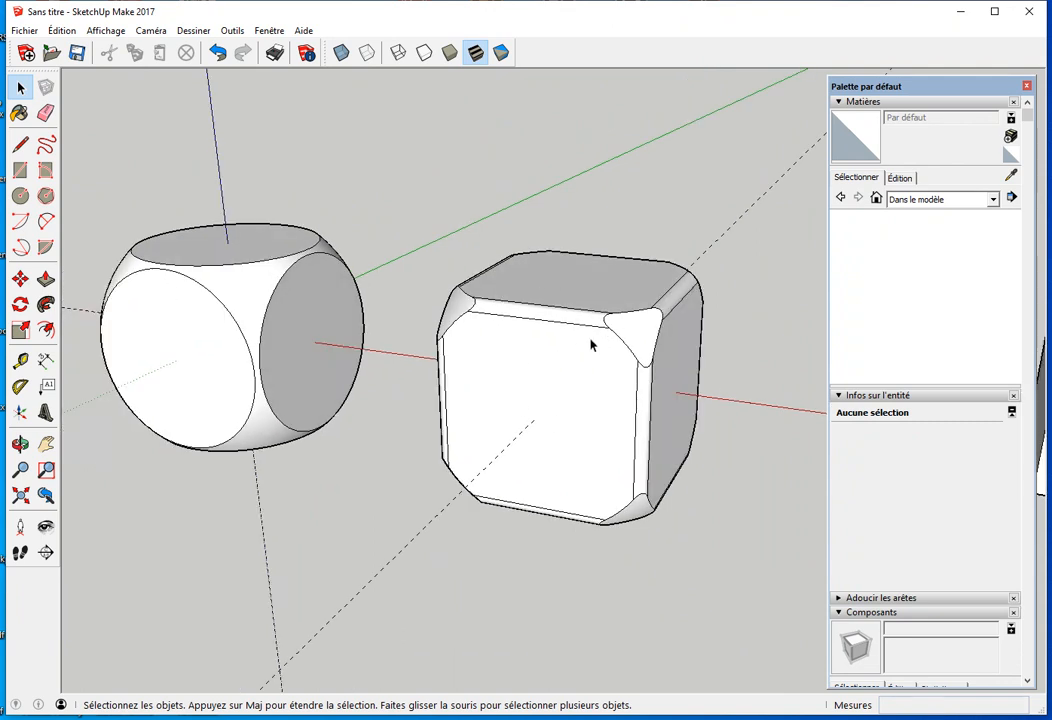
scroll(575, 348, "up", 8)
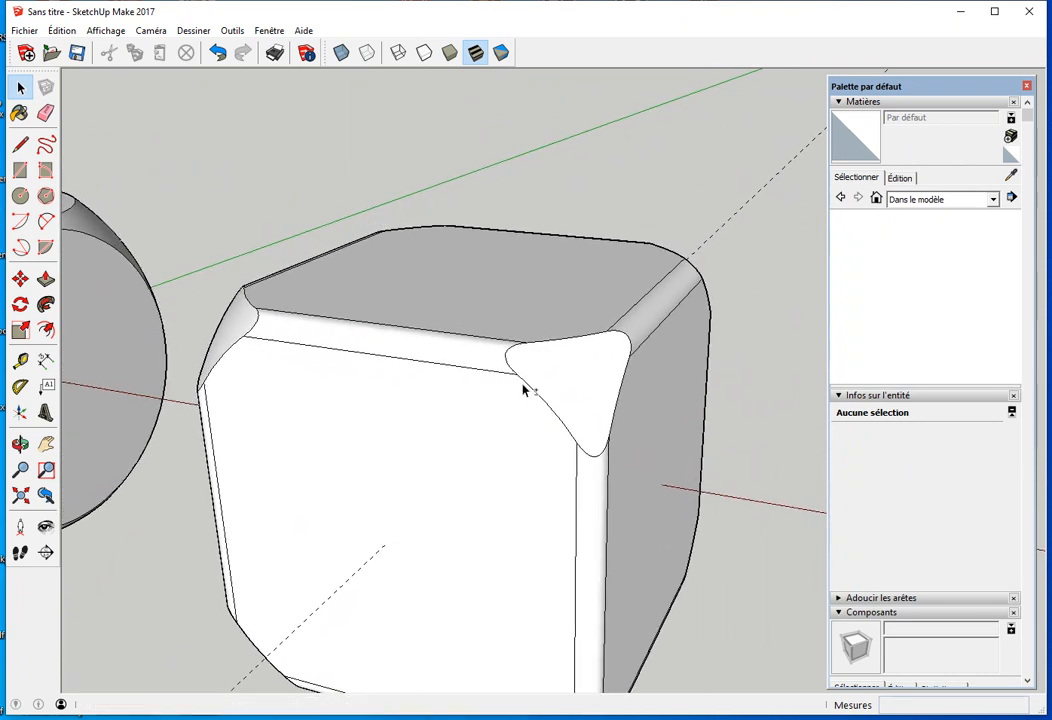
scroll(513, 379, "up", 3)
middle_click_drag(491, 364, 529, 290)
left_click_drag(512, 281, 566, 362)
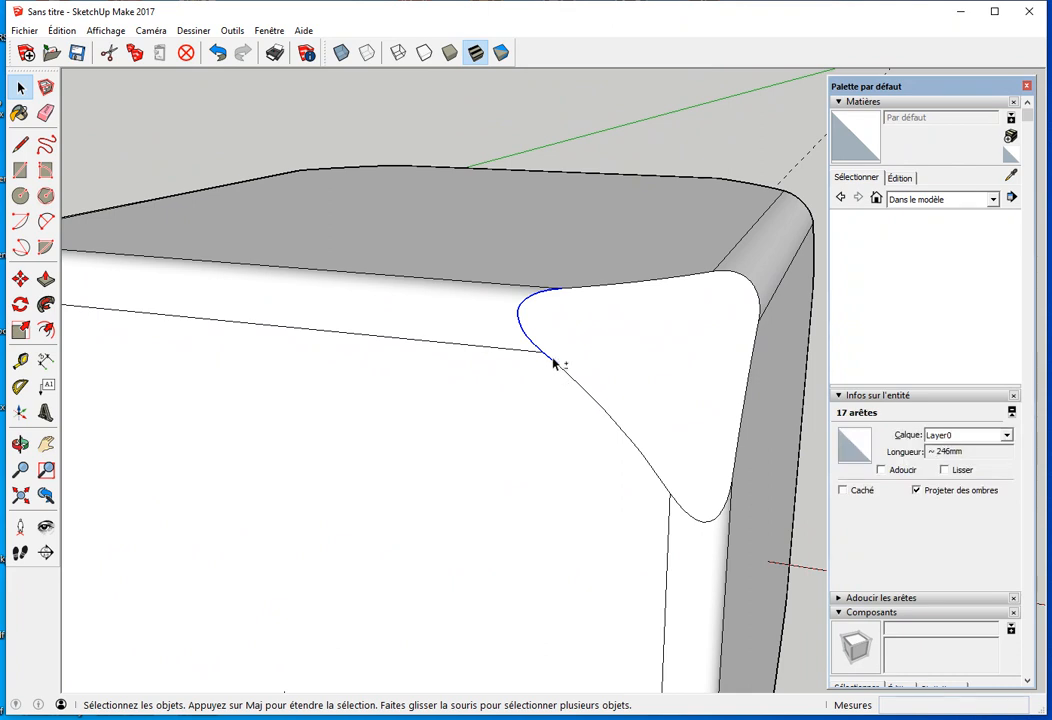
left_click_drag(660, 470, 740, 530, "shift")
left_click_drag(703, 265, 749, 379, "shift")
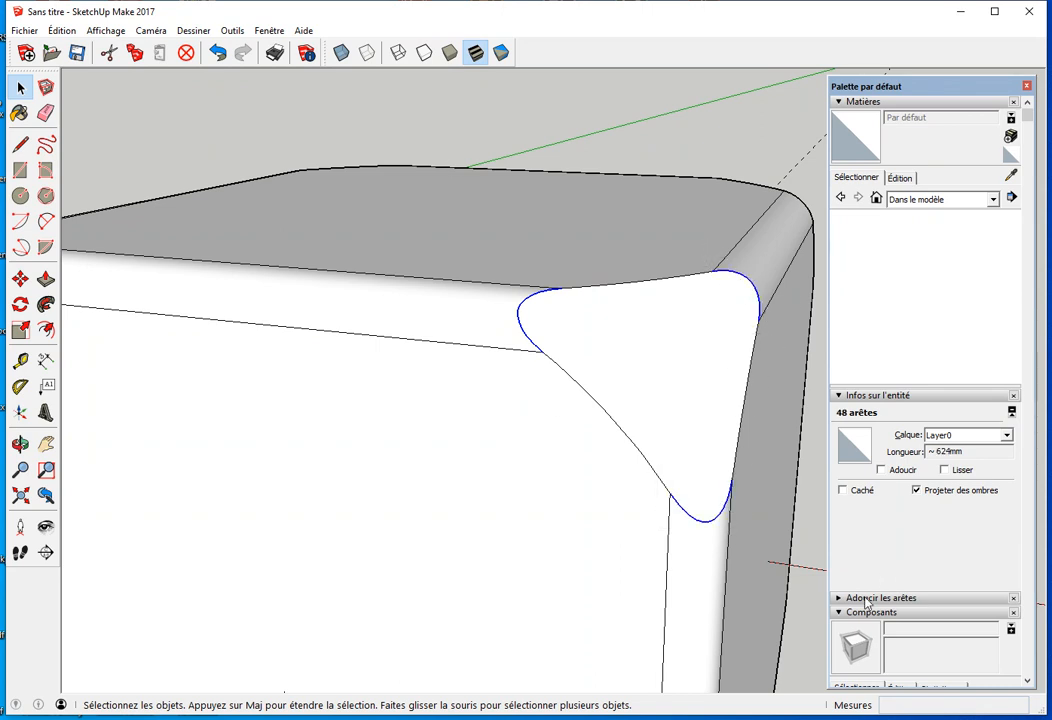
left_click(839, 599)
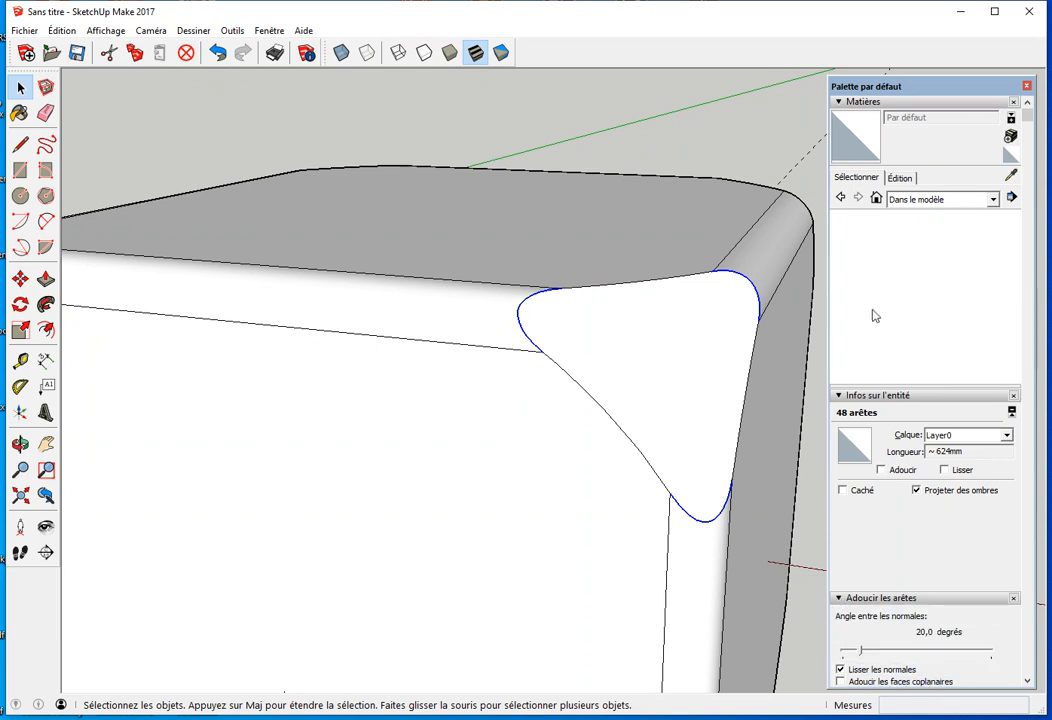
left_click(839, 102)
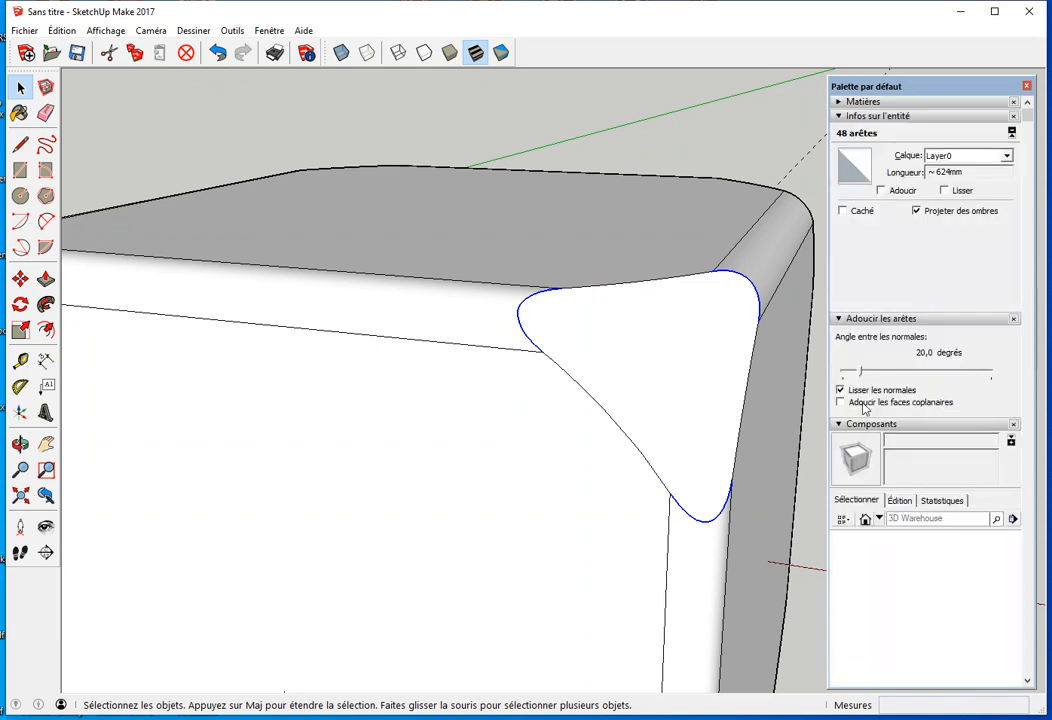
left_click(841, 391)
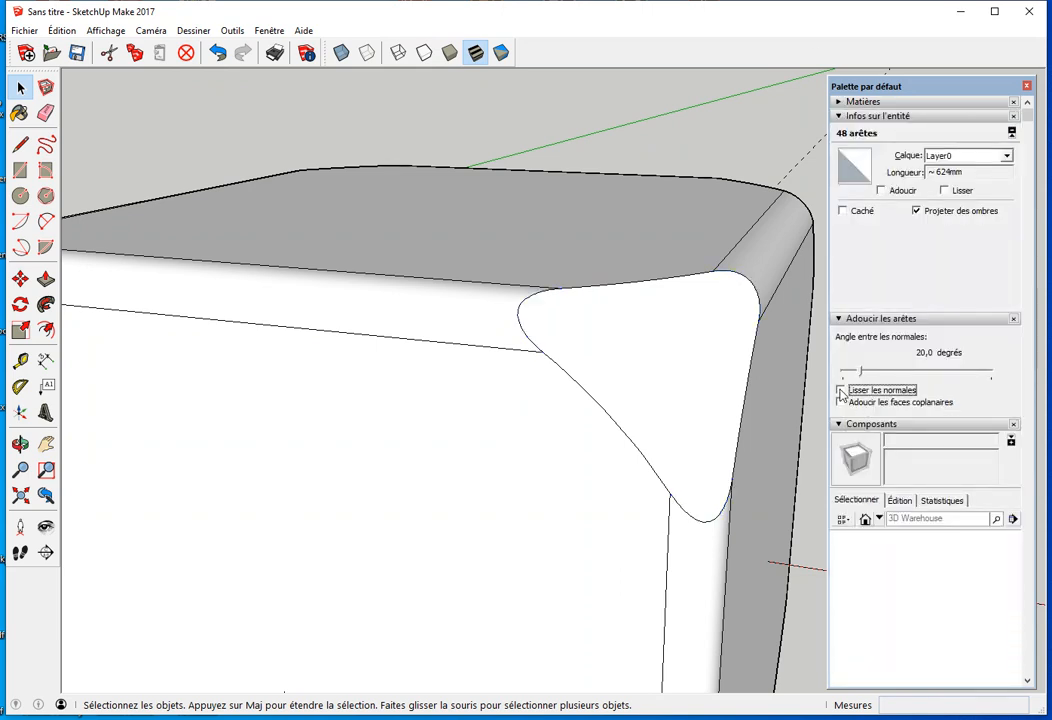
left_click(841, 391)
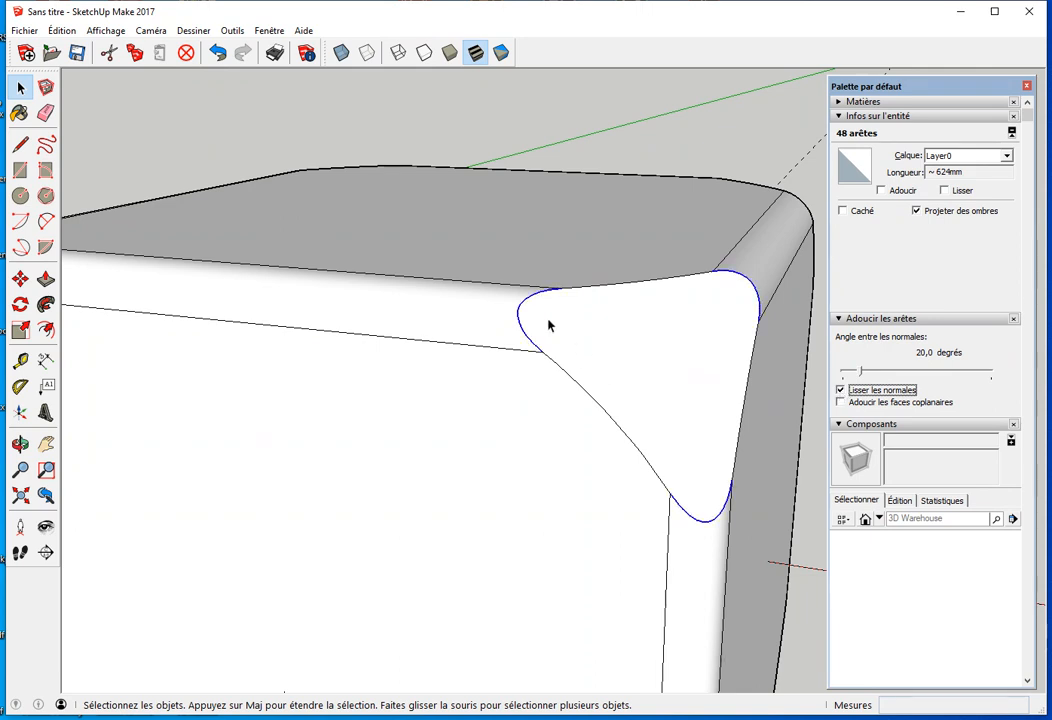
left_click_drag(860, 375, 907, 373)
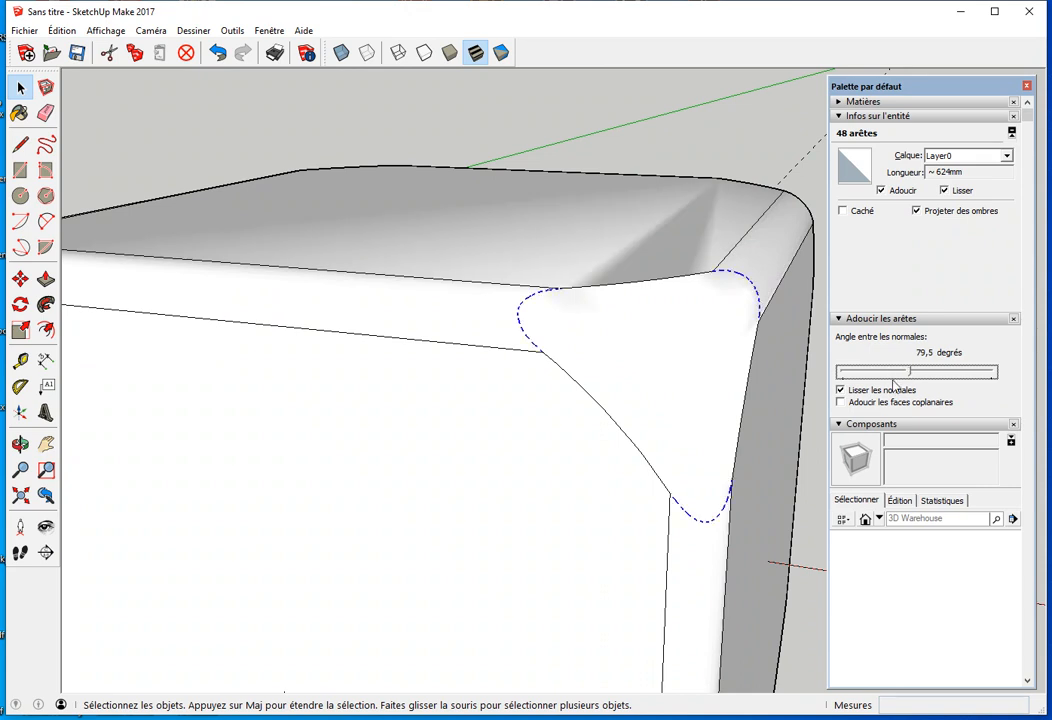
left_click(816, 477)
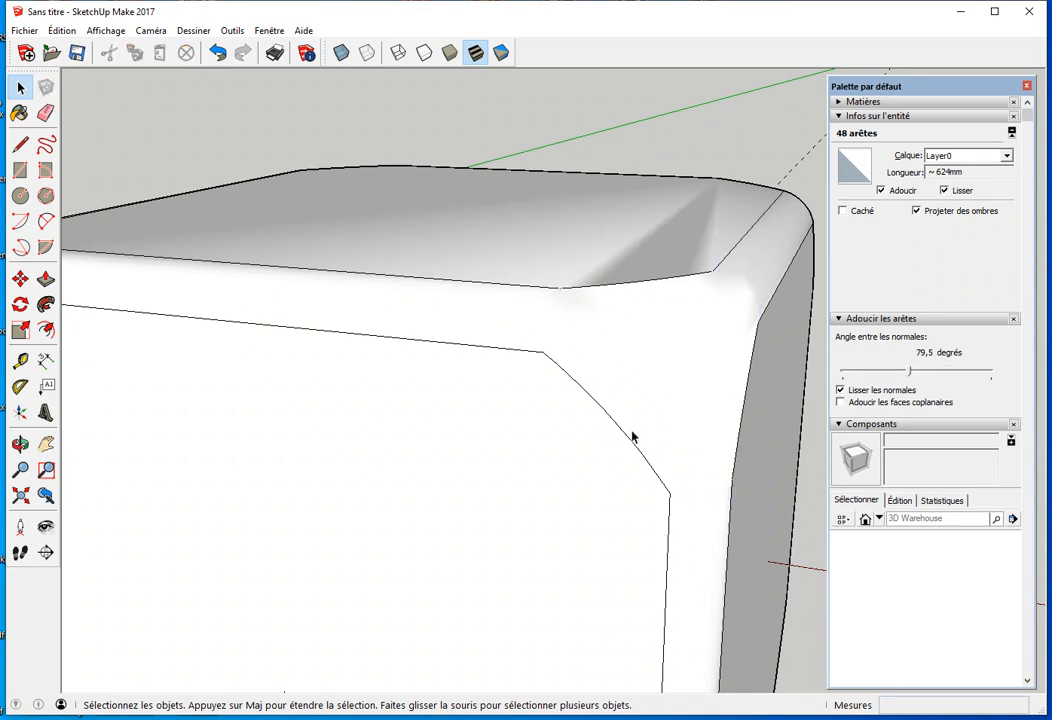
Step: Delete the whole softened cube and the circular disc left at its centre
scroll(594, 444, "down", 2)
middle_click_drag(594, 446, 560, 420)
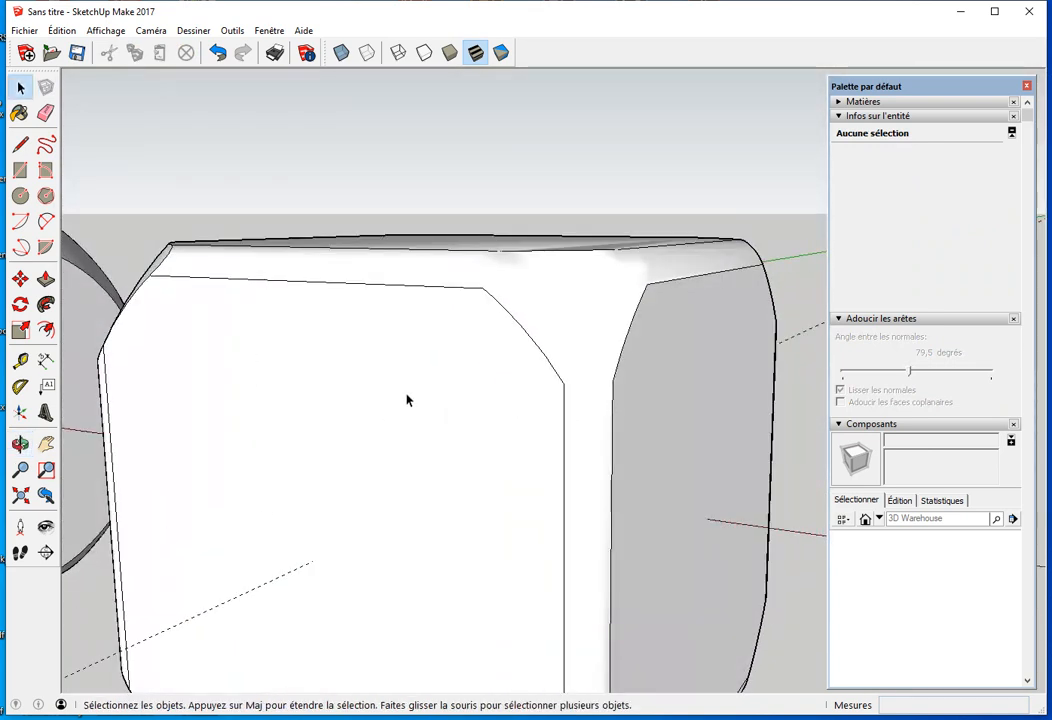
scroll(437, 441, "down", 2)
middle_click_drag(437, 441, 434, 368)
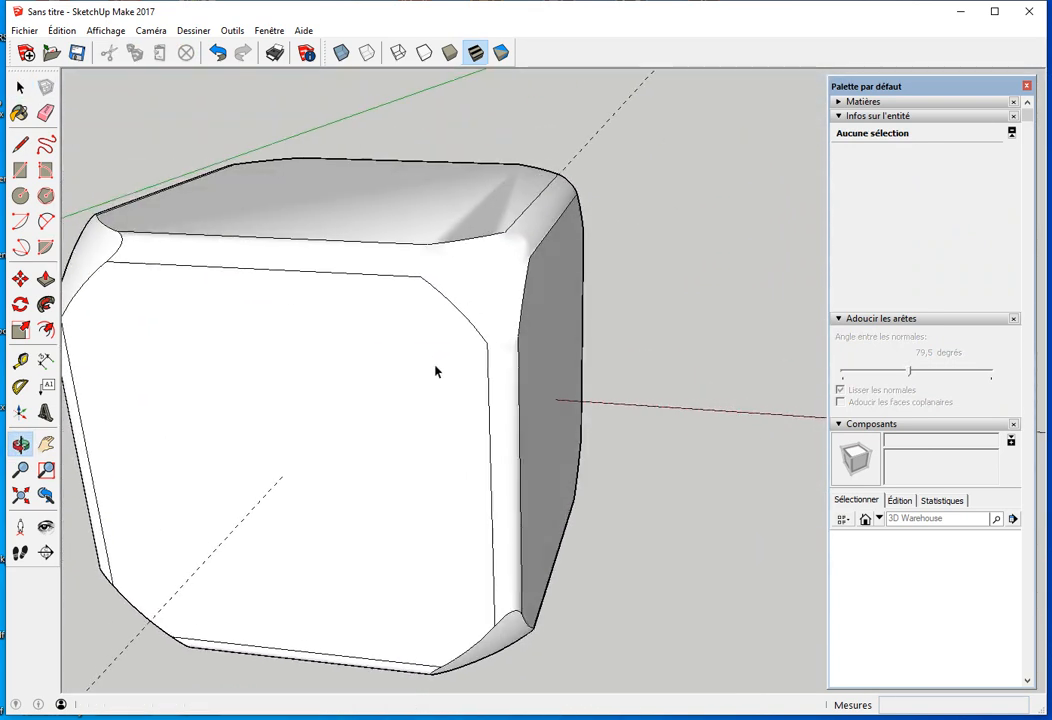
triple_click(321, 369)
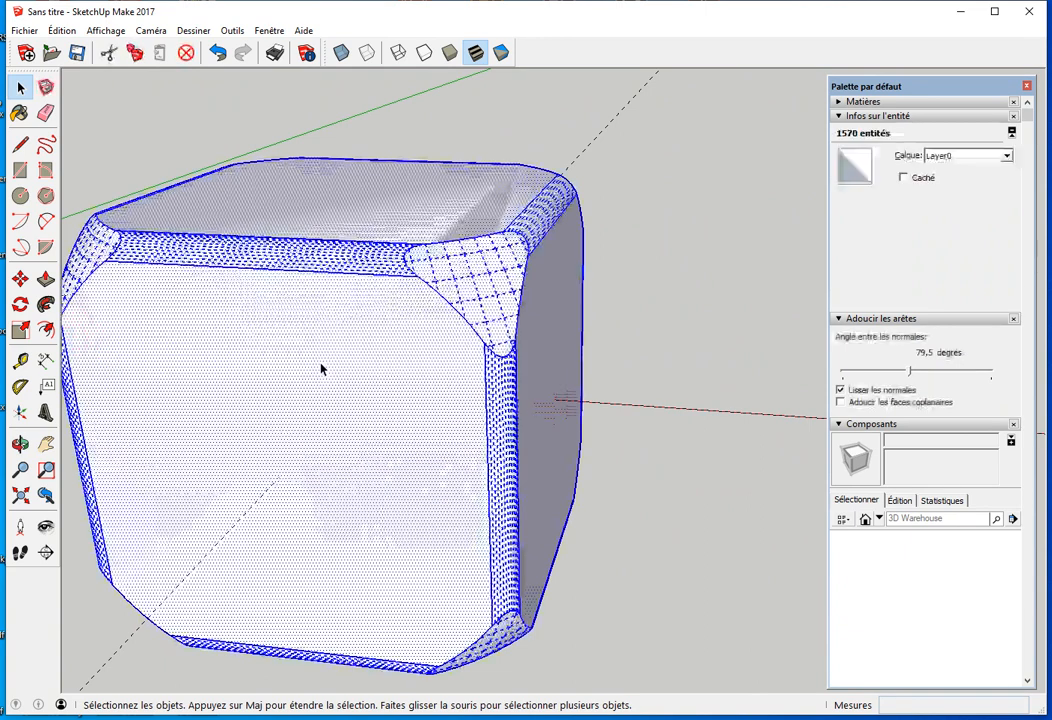
key("Delete")
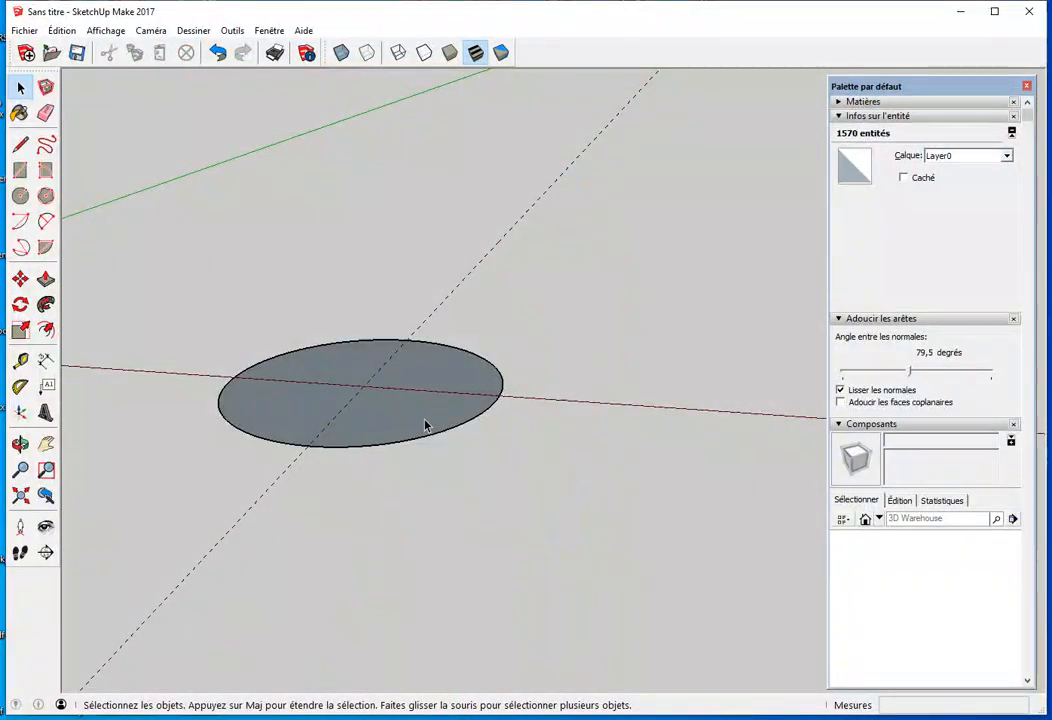
double_click(447, 418)
middle_click_drag(447, 418, 449, 469)
left_click(449, 469)
Step: Move the one-eighth cube piece by its lower inner corner onto the crossing of the red axis and the dashed guide line
middle_click_drag(377, 485, 520, 400, "shift")
scroll(308, 432, "down", 3)
triple_click(648, 364)
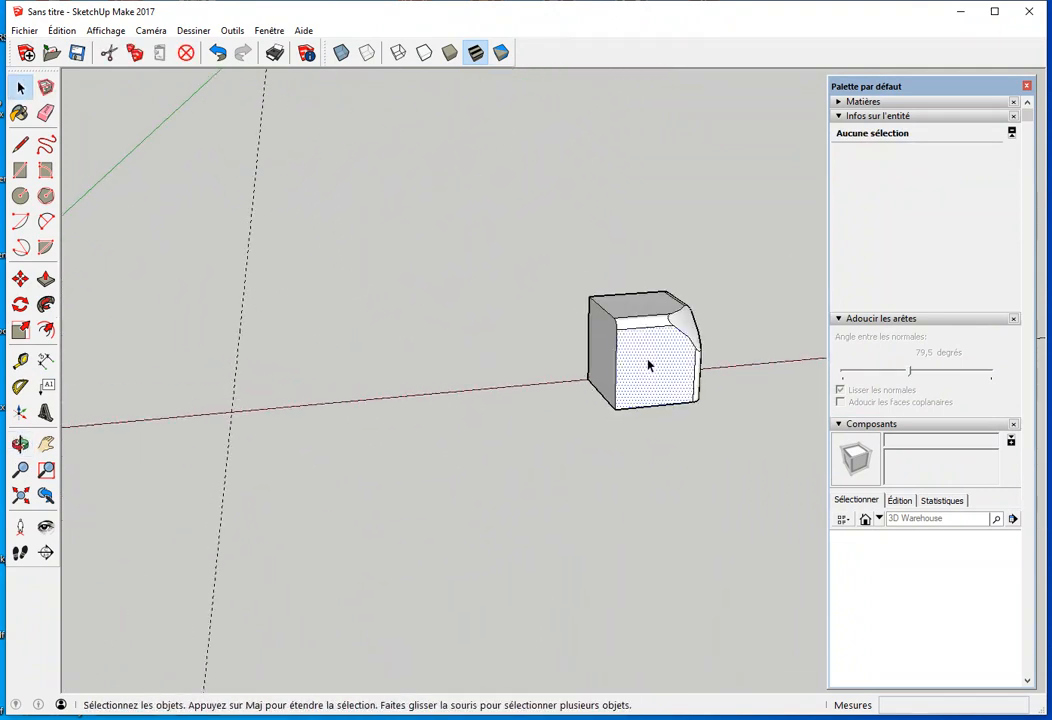
key("m")
left_click(588, 380)
middle_click_drag(235, 411, 345, 477)
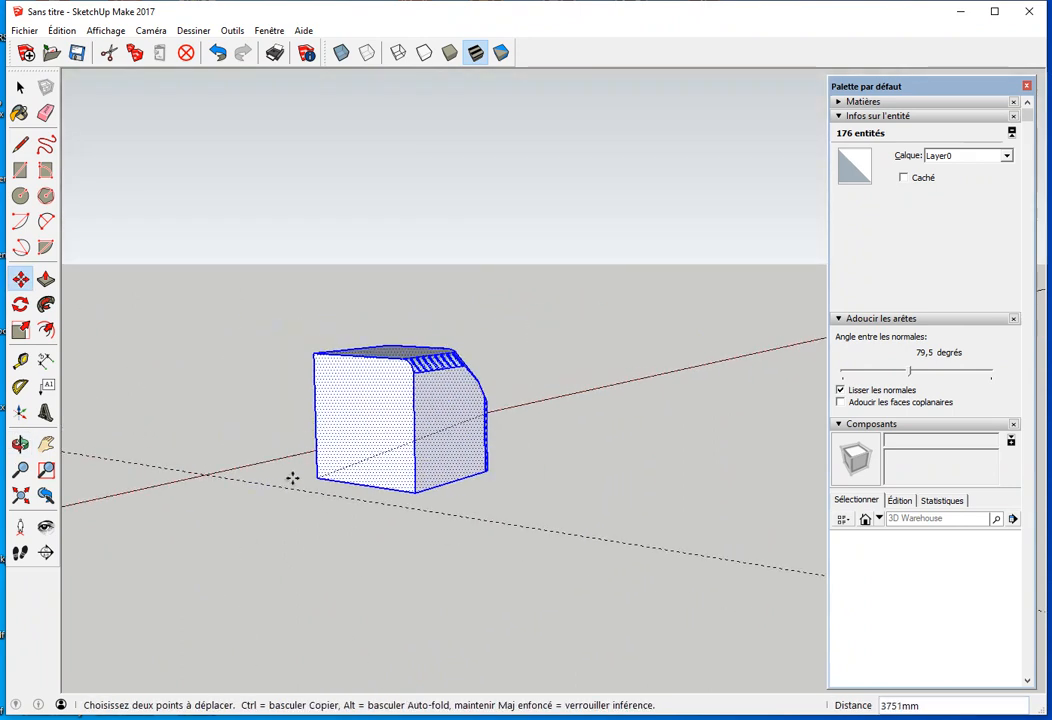
left_click(206, 476)
key("space")
left_click(432, 470)
Step: Soften the three curved edges where the eighth piece's corner patch meets its rounded edges, at 79.5 degrees
middle_click_drag(432, 470, 625, 359)
scroll(512, 325, "up", 3)
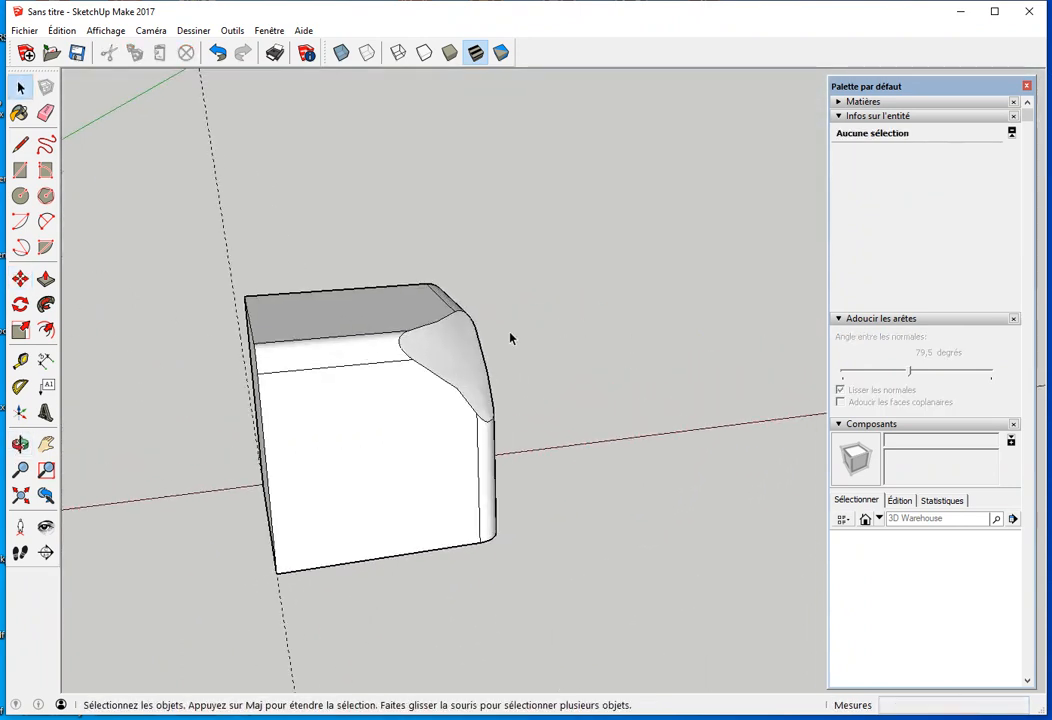
scroll(520, 322, "up", 2)
middle_click_drag(530, 317, 346, 376)
scroll(346, 376, "up", 1)
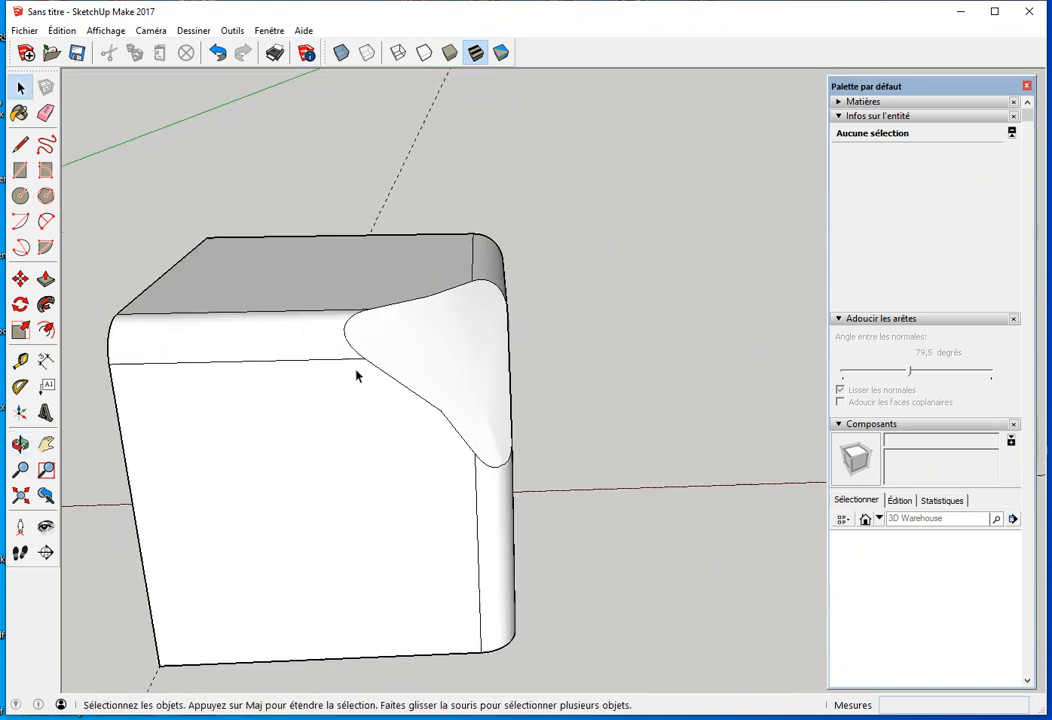
left_click_drag(352, 341, 376, 379)
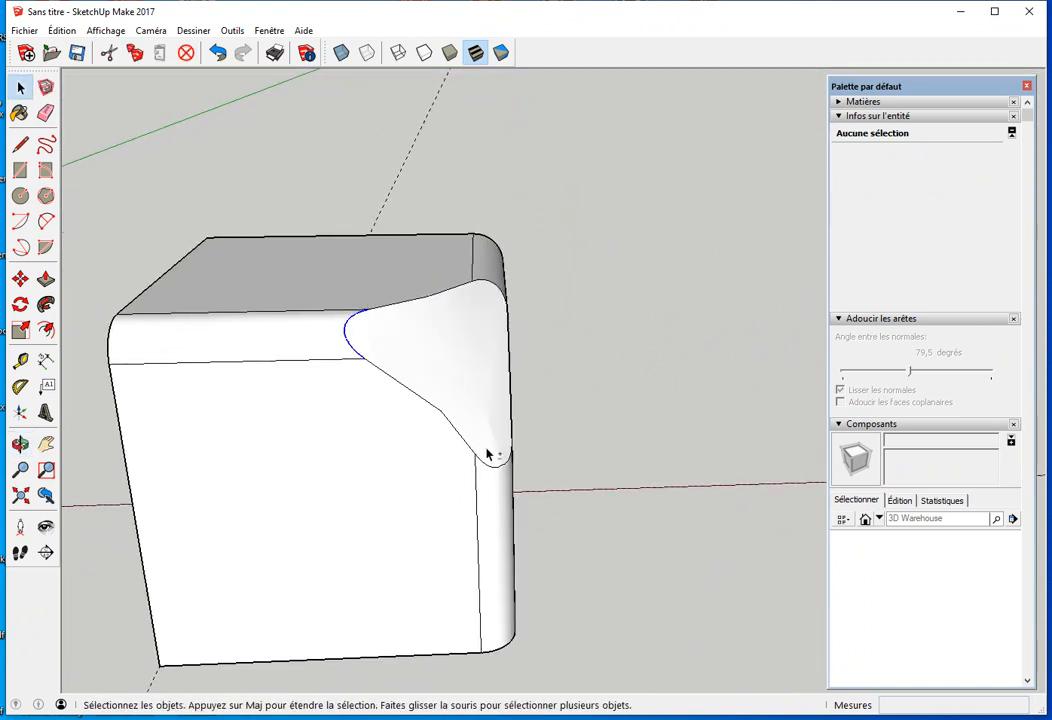
left_click_drag(466, 430, 516, 466)
middle_click_drag(556, 453, 416, 396)
left_click_drag(491, 266, 546, 328, "shift")
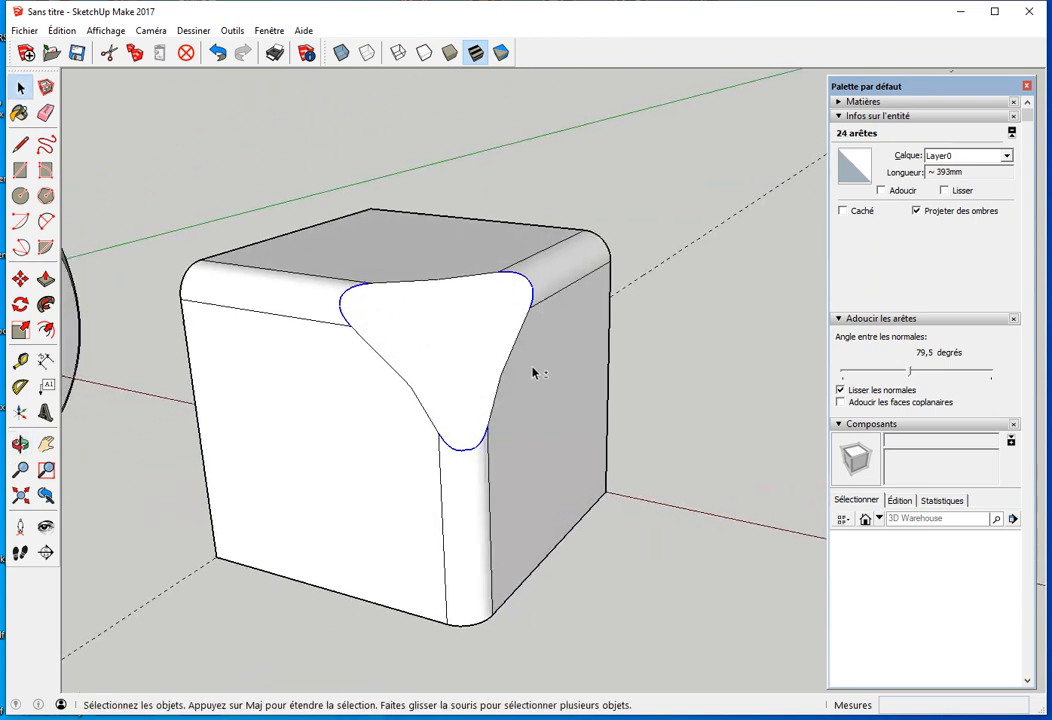
left_click(840, 391)
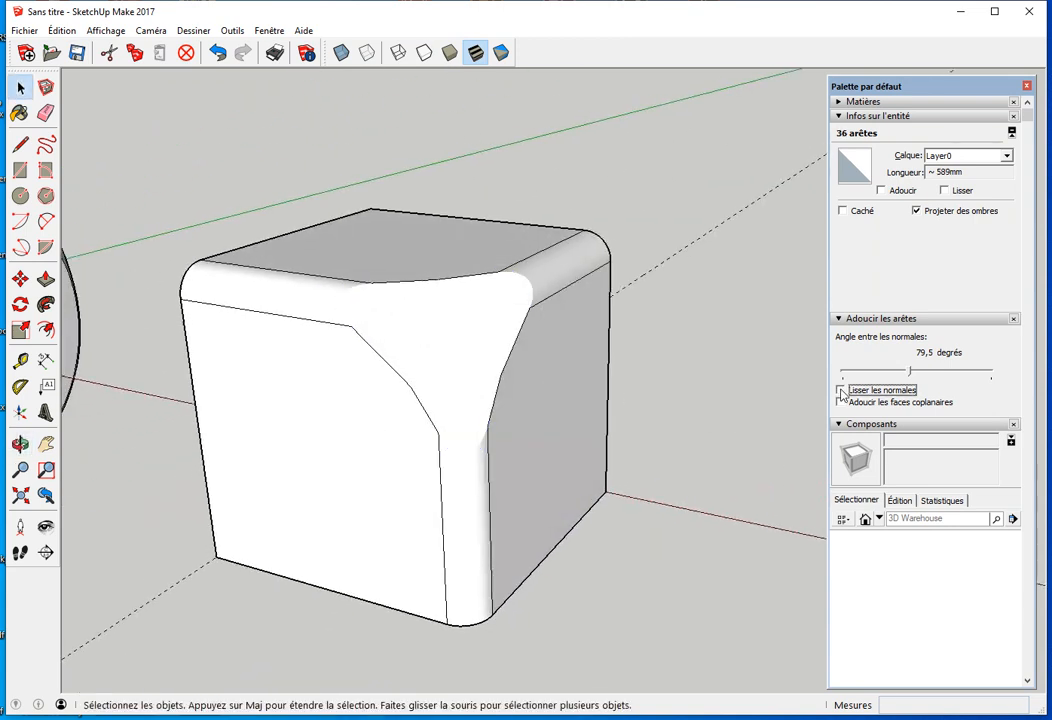
left_click(705, 422)
Step: Rotate-copy the eighth piece in quarter turns about the vertical axis at its inner corner, with a *3 array to form the upper half
middle_click_drag(705, 422, 455, 445)
scroll(400, 490, "down", 3)
middle_click_drag(405, 468, 372, 477)
triple_click(395, 436)
key("q")
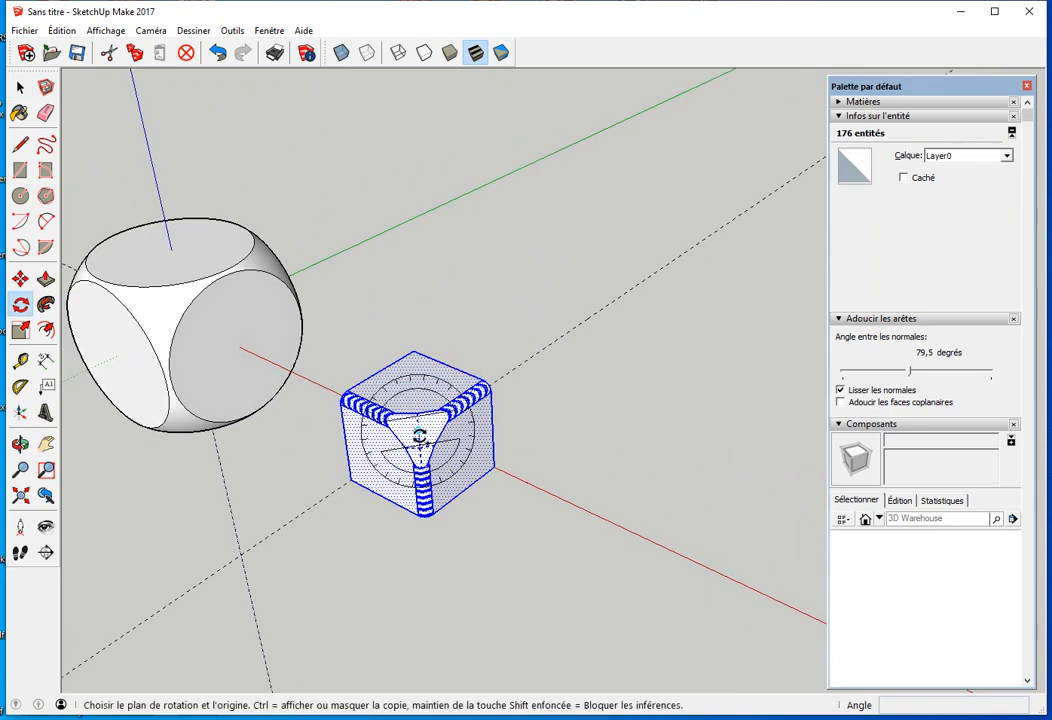
left_click(411, 357)
left_click(322, 303)
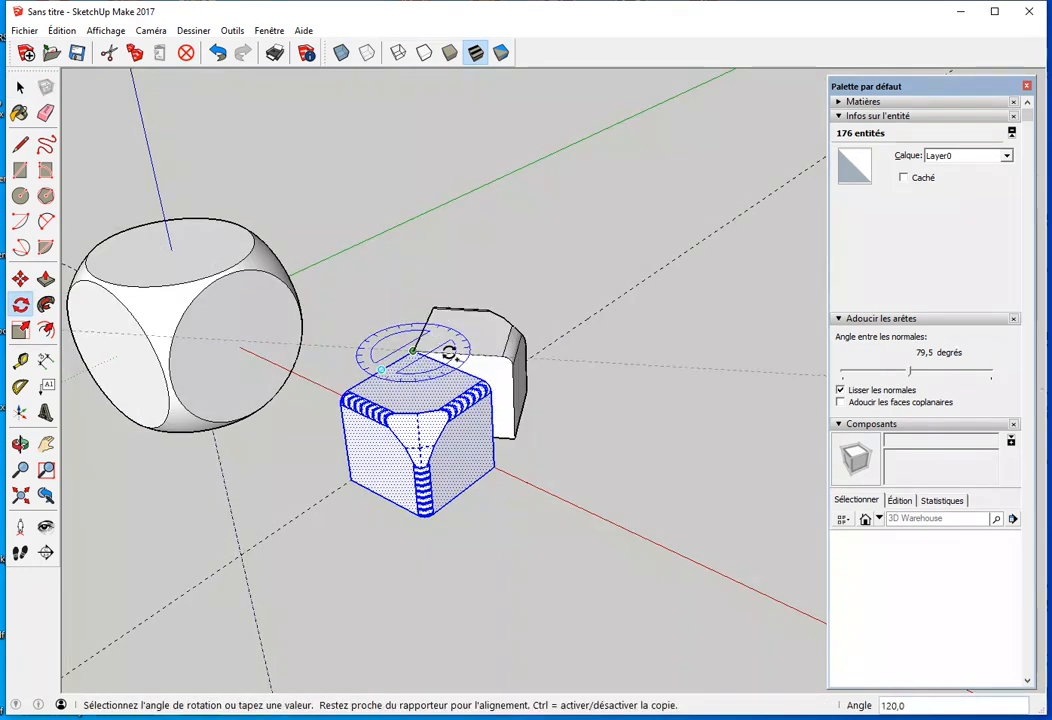
left_click(449, 363)
key("Return")
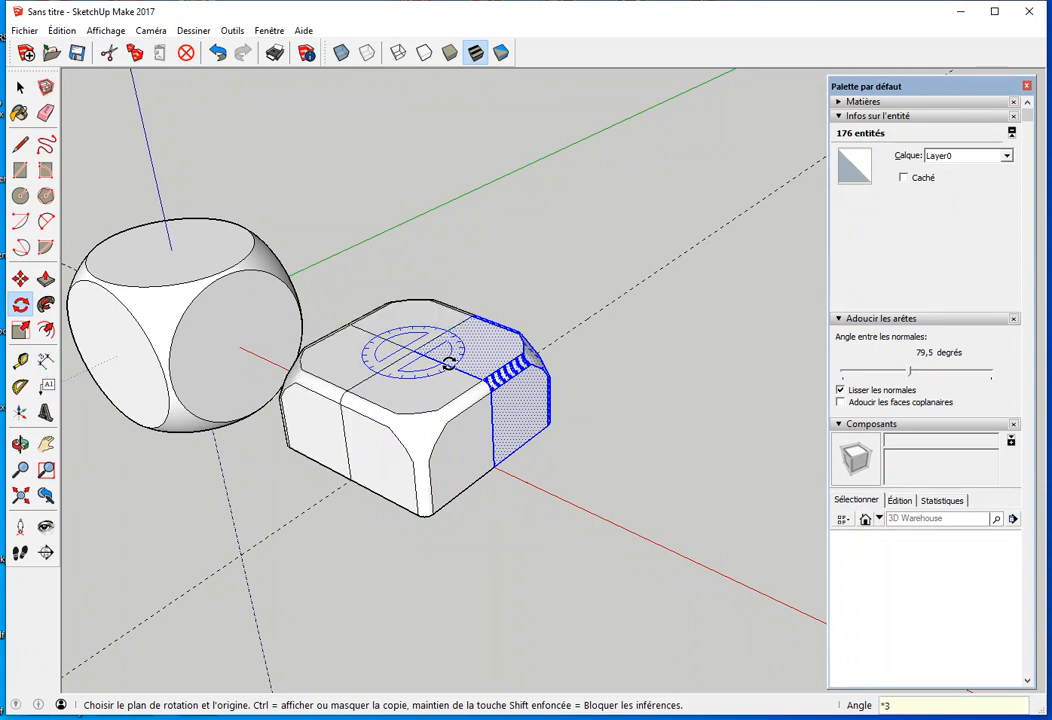
key("space")
left_click(383, 589)
Step: Copy the entire upper half about 1841 mm straight down along the blue axis
middle_click_drag(364, 589, 510, 477)
left_click(505, 455)
double_click(505, 455)
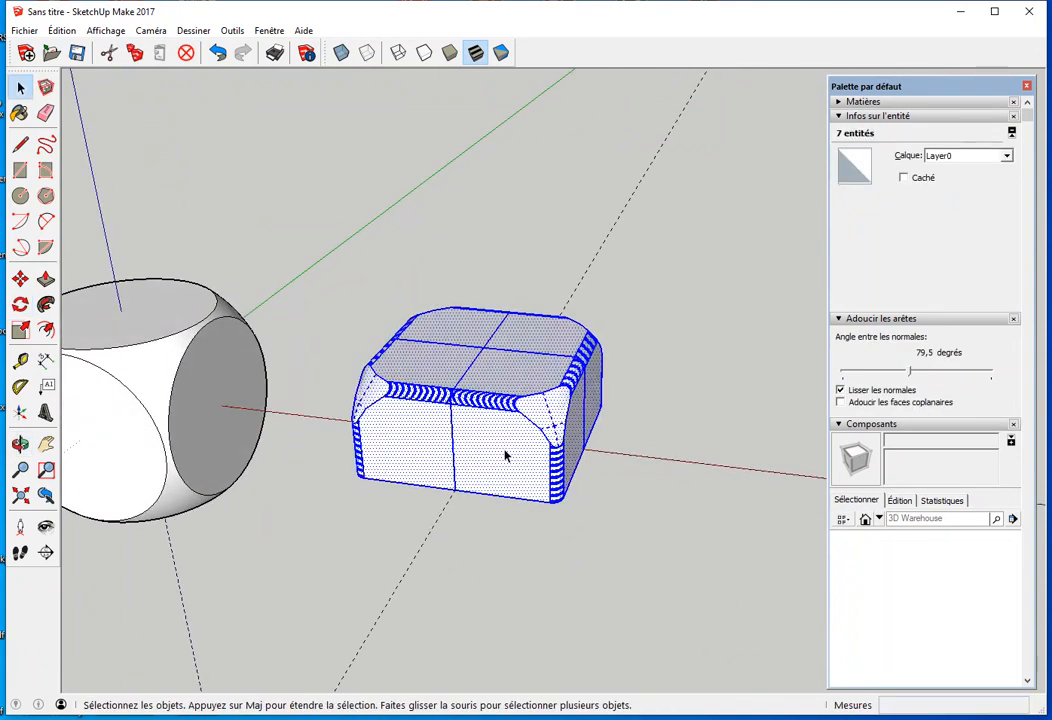
key("m")
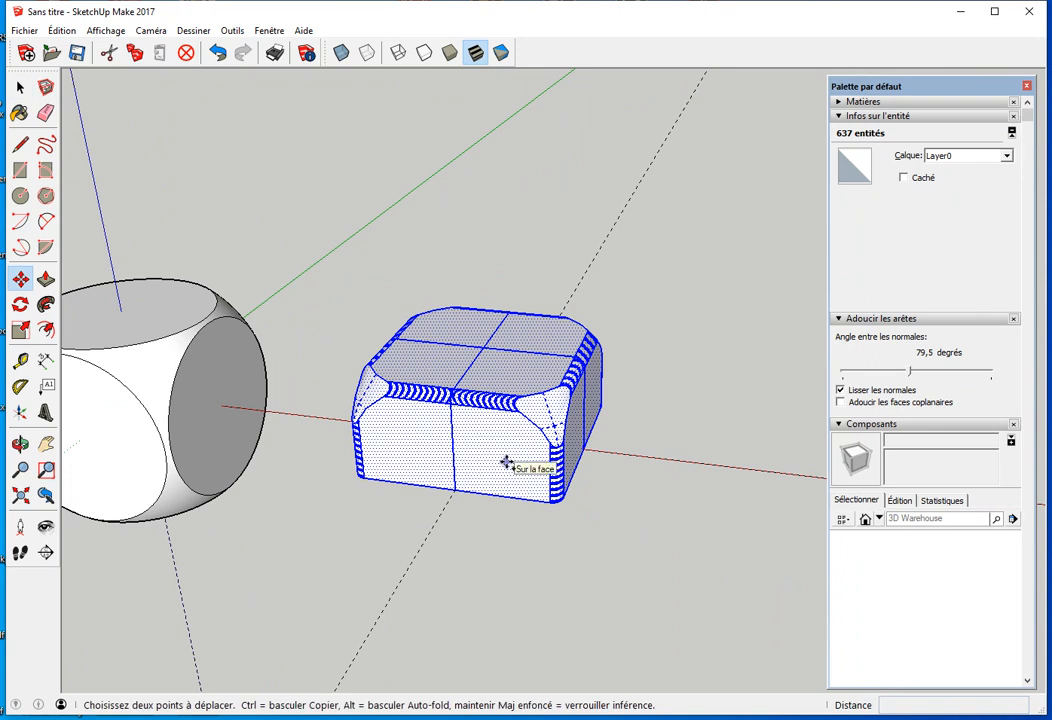
key("ctrl")
left_click(505, 462)
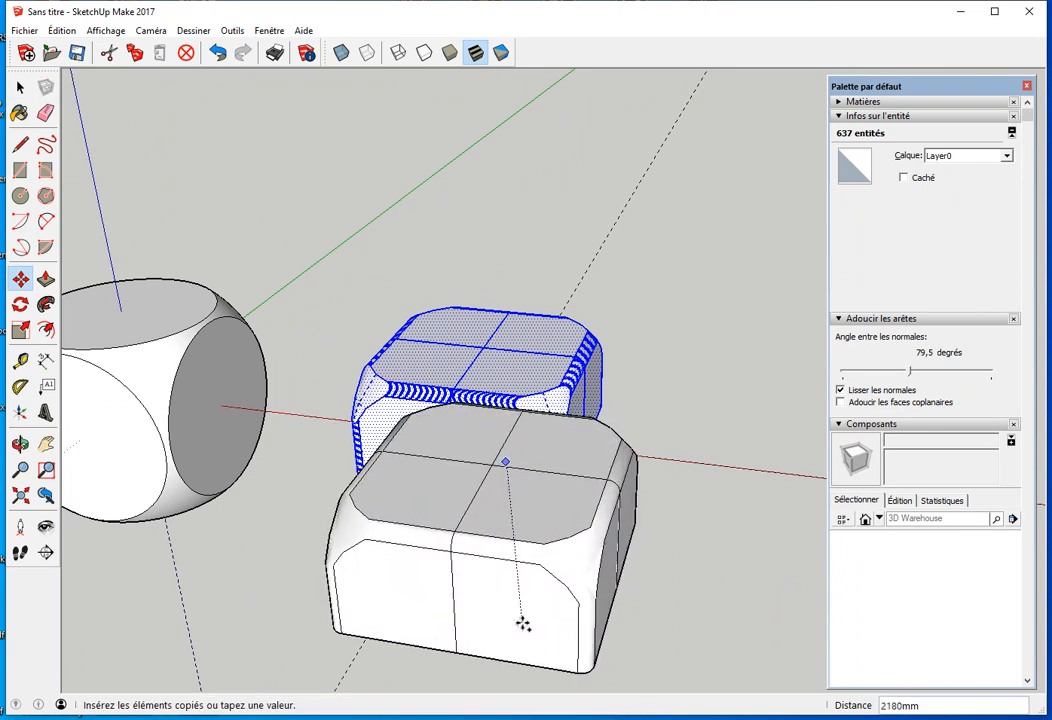
key("Up")
left_click(522, 623)
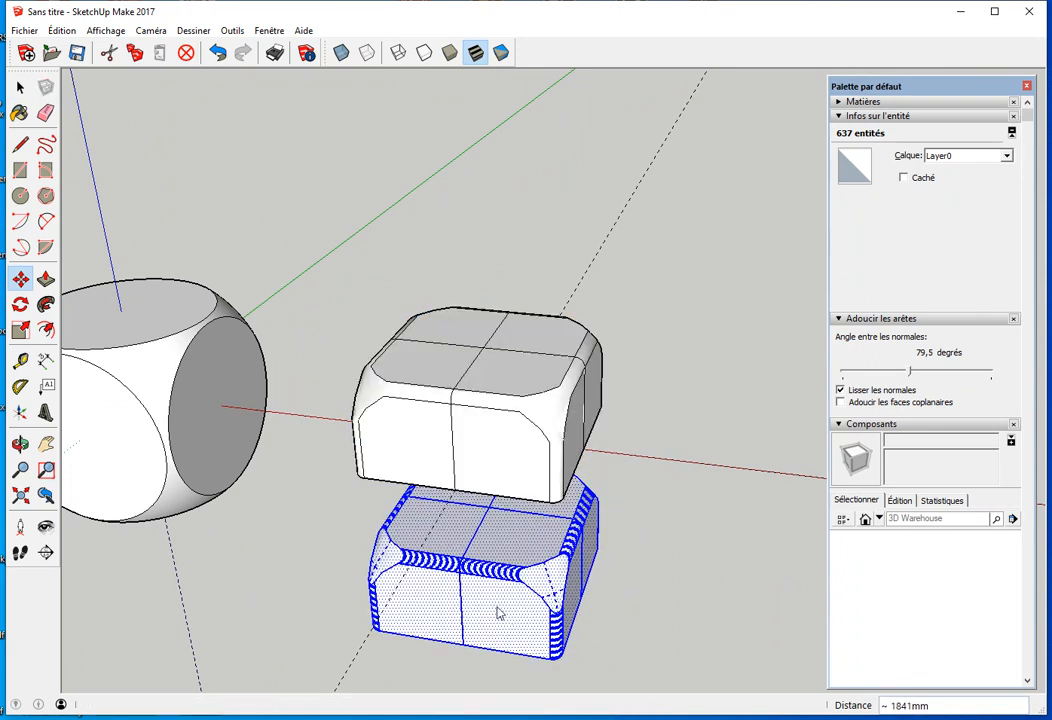
Step: Flip the lower copy along the blue axis and move it up about 841 mm to join the upper half
right_click(497, 608)
mouse_move(641, 494)
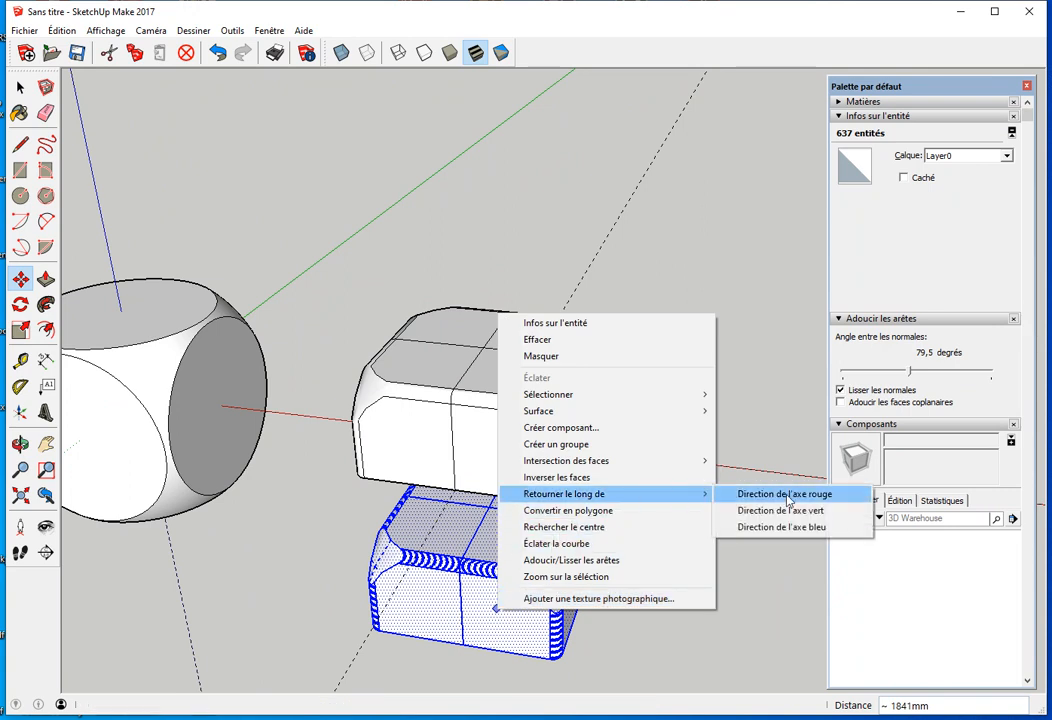
left_click(781, 527)
left_click(461, 563)
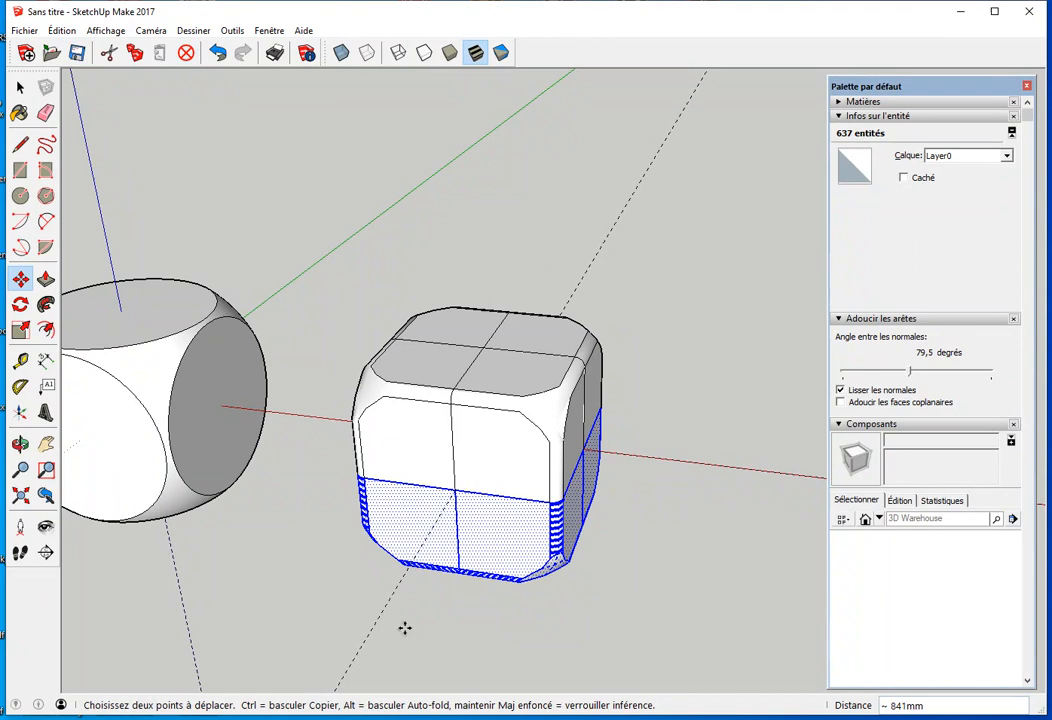
key("space")
left_click(367, 633)
Step: Erase the mid-plane seam edges and internal faces that divide the second die into eighths, working in X-ray display and restoring opaque faces
middle_click_drag(369, 636, 490, 558)
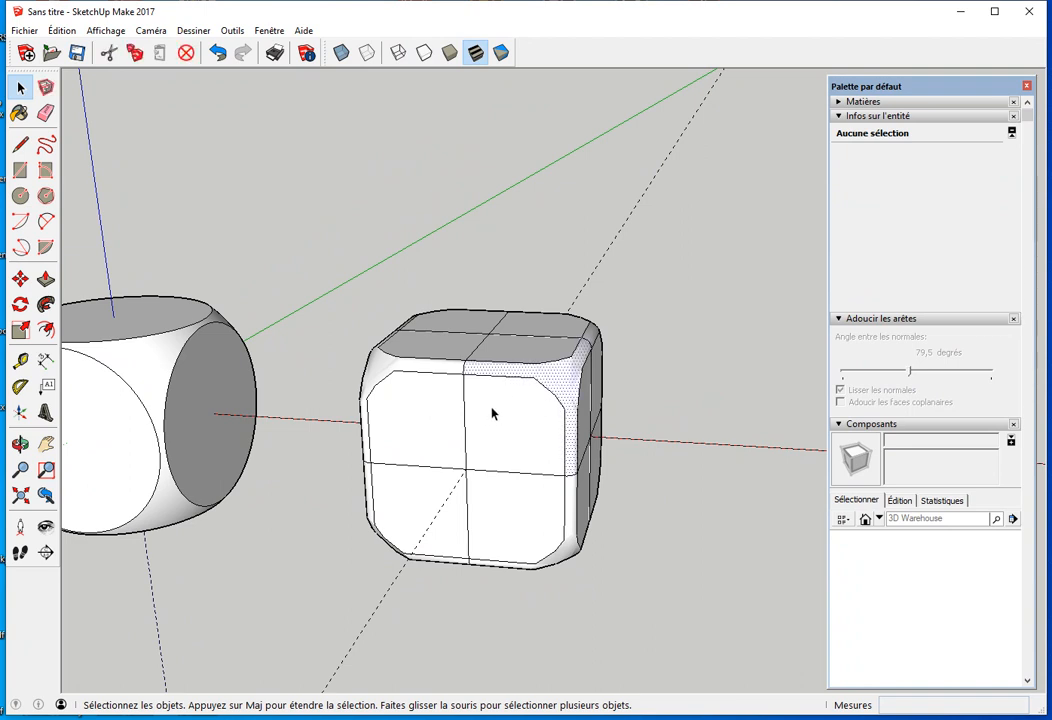
left_click(421, 372)
middle_click_drag(670, 435, 411, 497)
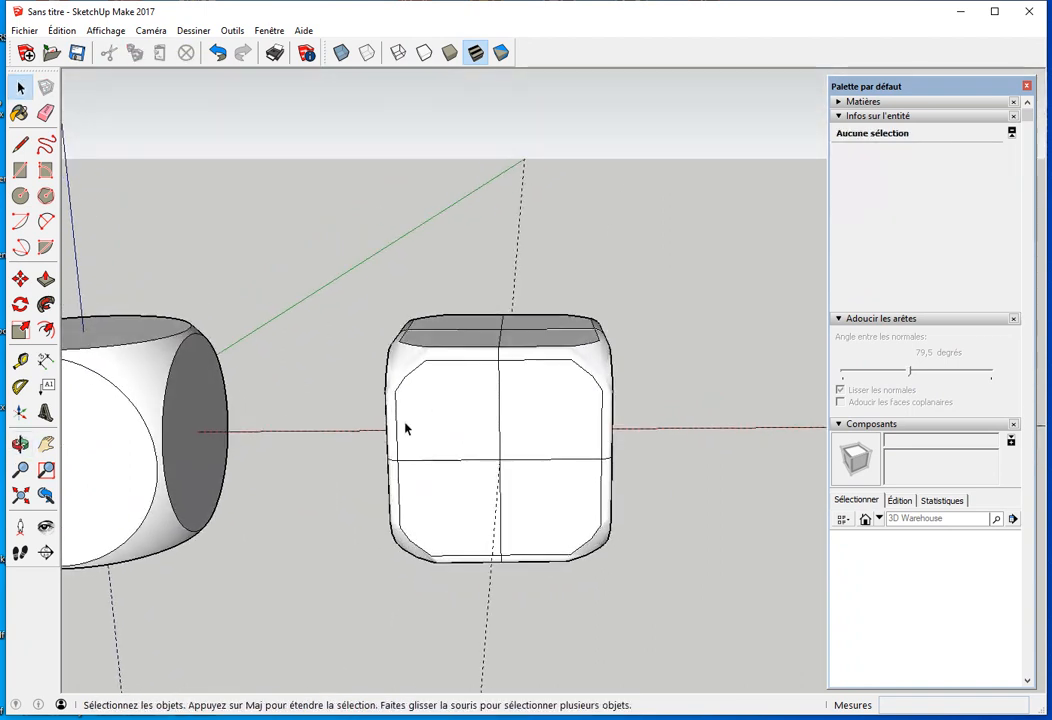
left_click(342, 53)
middle_click_drag(405, 348, 481, 314)
left_click_drag(481, 314, 528, 596)
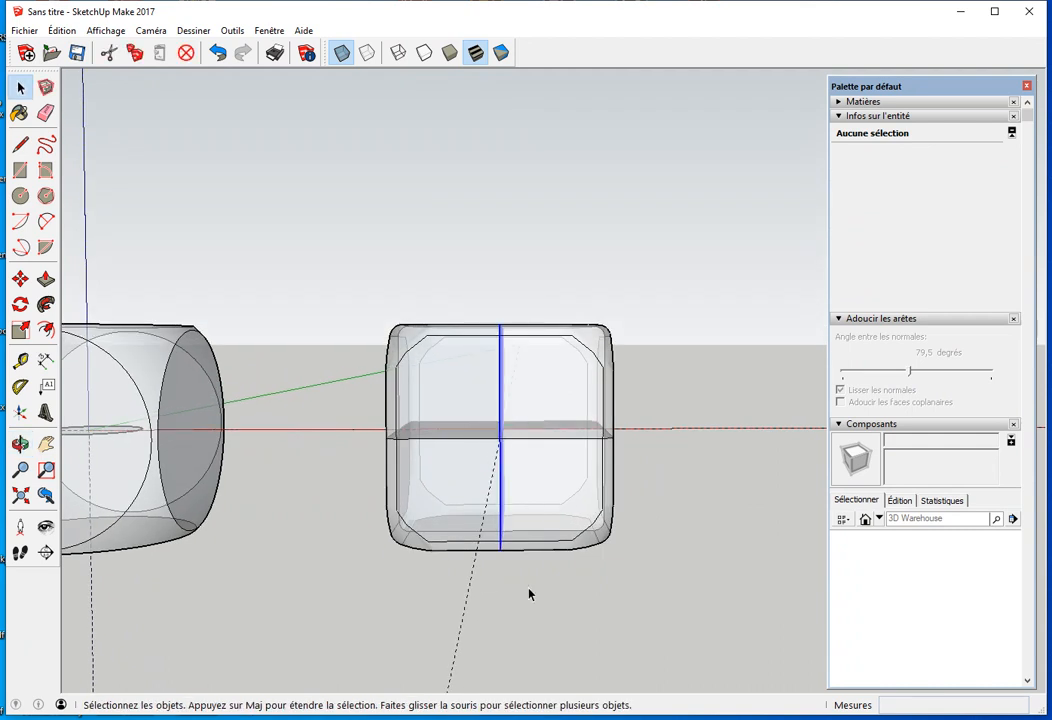
middle_click_drag(500, 639, 424, 440)
left_click_drag(392, 416, 648, 450, "shift")
middle_click_drag(595, 445, 470, 454)
left_click_drag(489, 430, 522, 632, "shift")
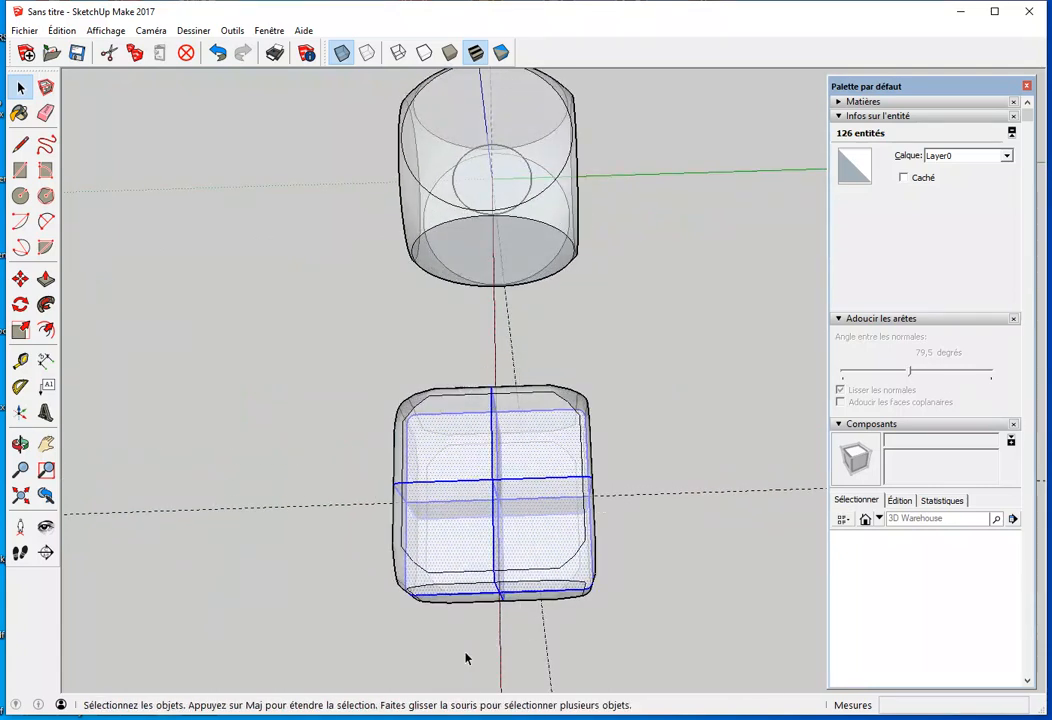
left_click(465, 658)
left_click(342, 54)
Step: Check the continuity of the second die's rounded outer surface by selecting it, and clear the selection
middle_click_drag(280, 150, 348, 91)
mouse_move(519, 530)
middle_mouse_down()
mouse_move(343, 488)
mouse_move(669, 336)
mouse_move(601, 402)
middle_mouse_up()
left_click(598, 462)
middle_click_drag(439, 531, 519, 462)
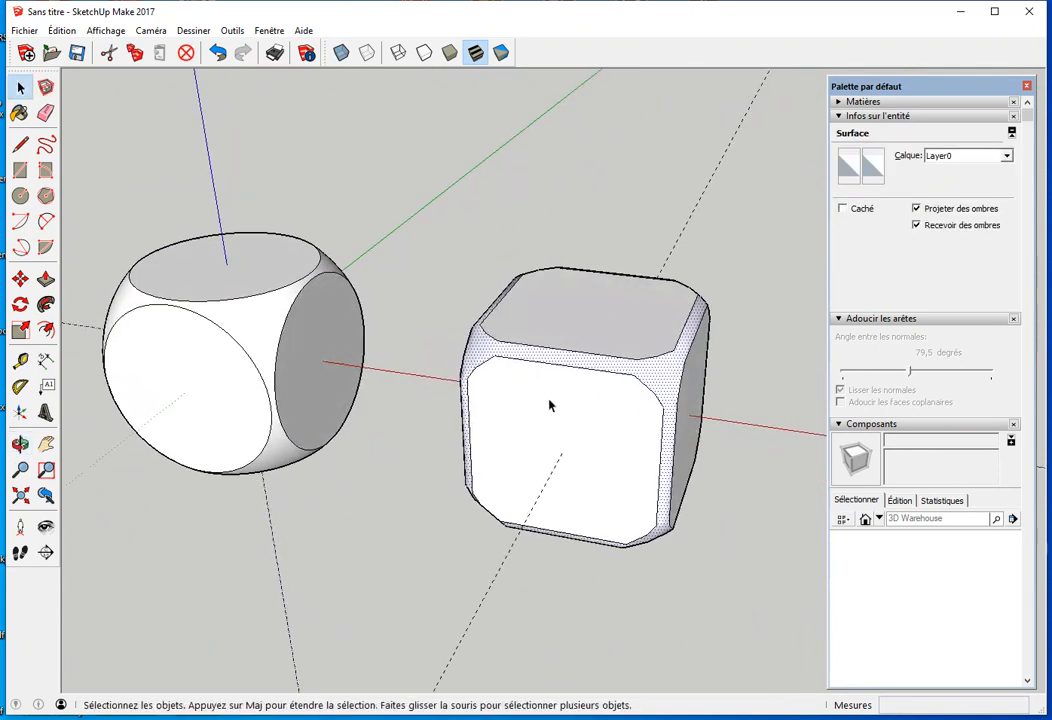
left_click(420, 581)
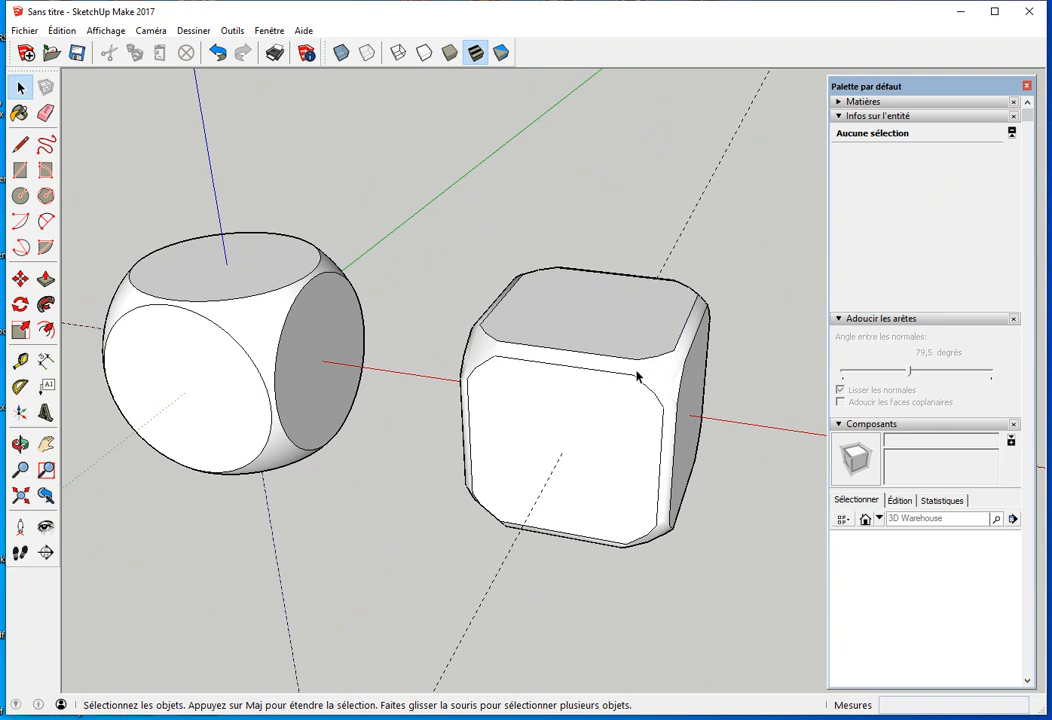
Step: Draw an upright 1800 by 1800 mm square along the red axis, beyond the second die
middle_click_drag(607, 429, 441, 457)
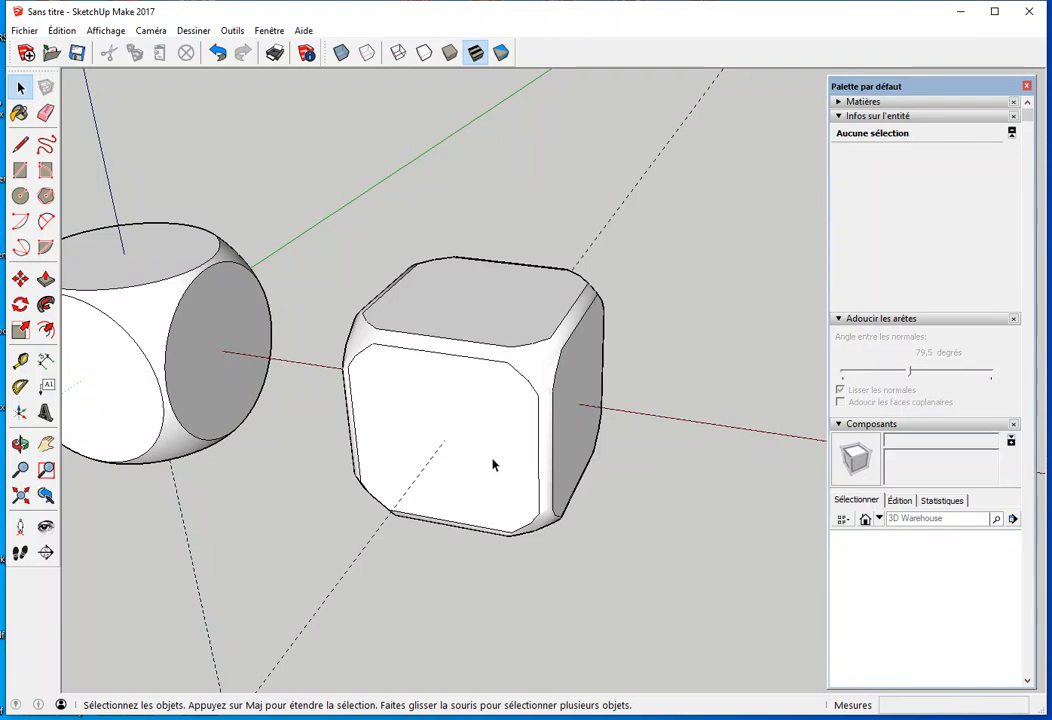
middle_click_drag(523, 553, 493, 353)
left_click(437, 246)
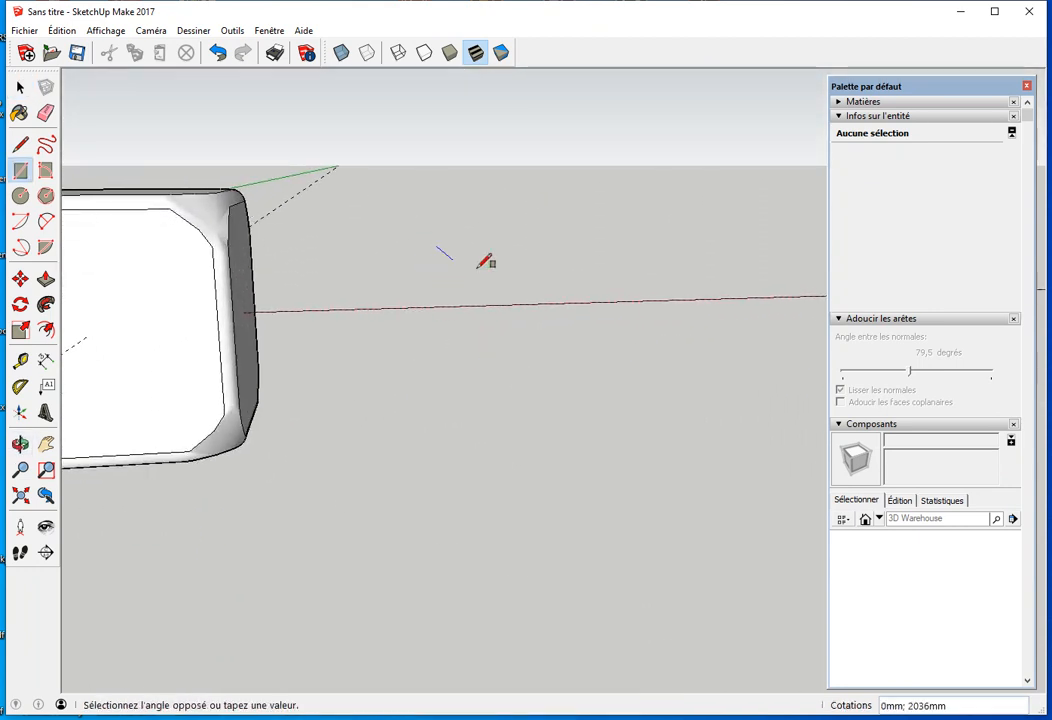
left_click(604, 394)
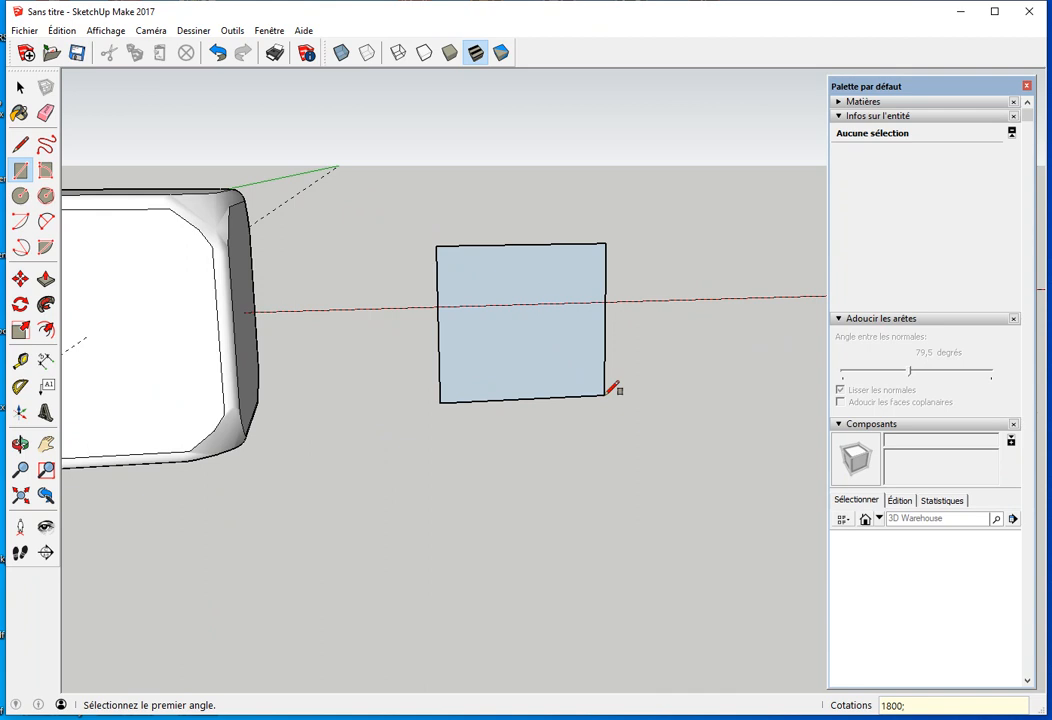
key("Return")
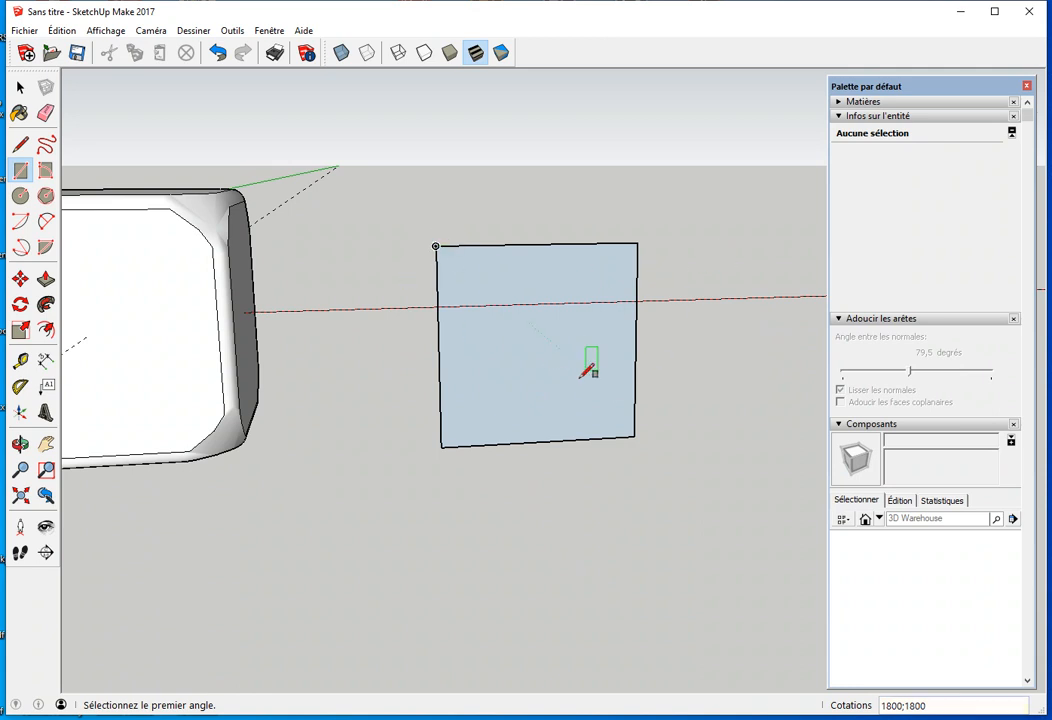
Step: Reverse the upright square's face so its white front side points outward, and clear the selection
middle_click_drag(573, 387, 505, 369)
key("space")
right_click(460, 394)
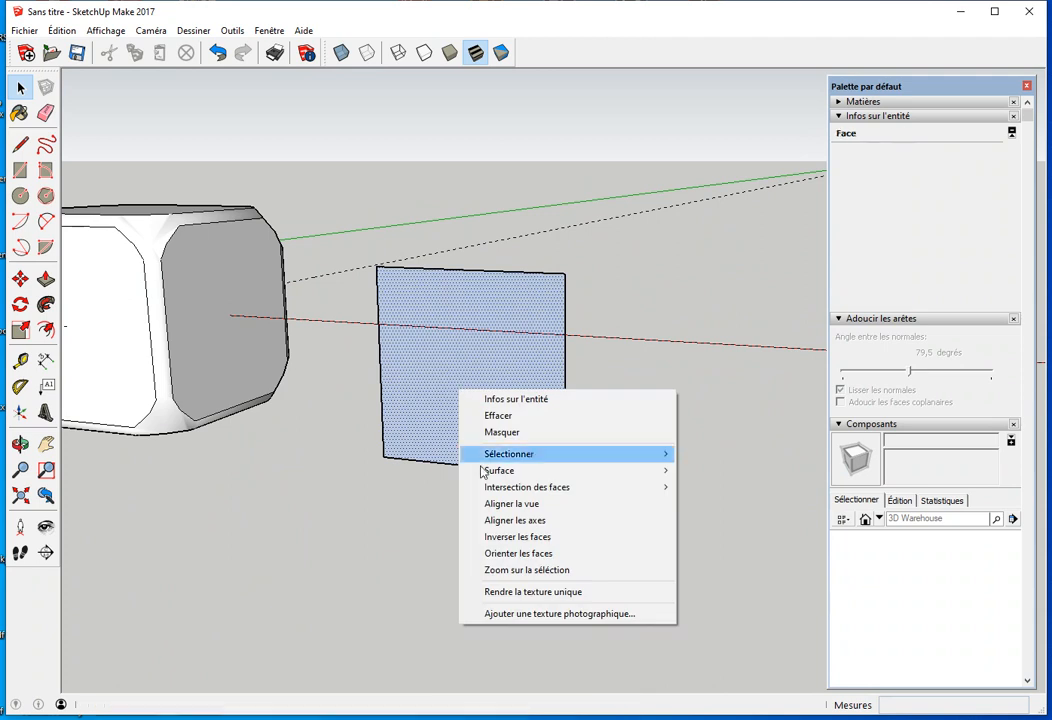
left_click(527, 537)
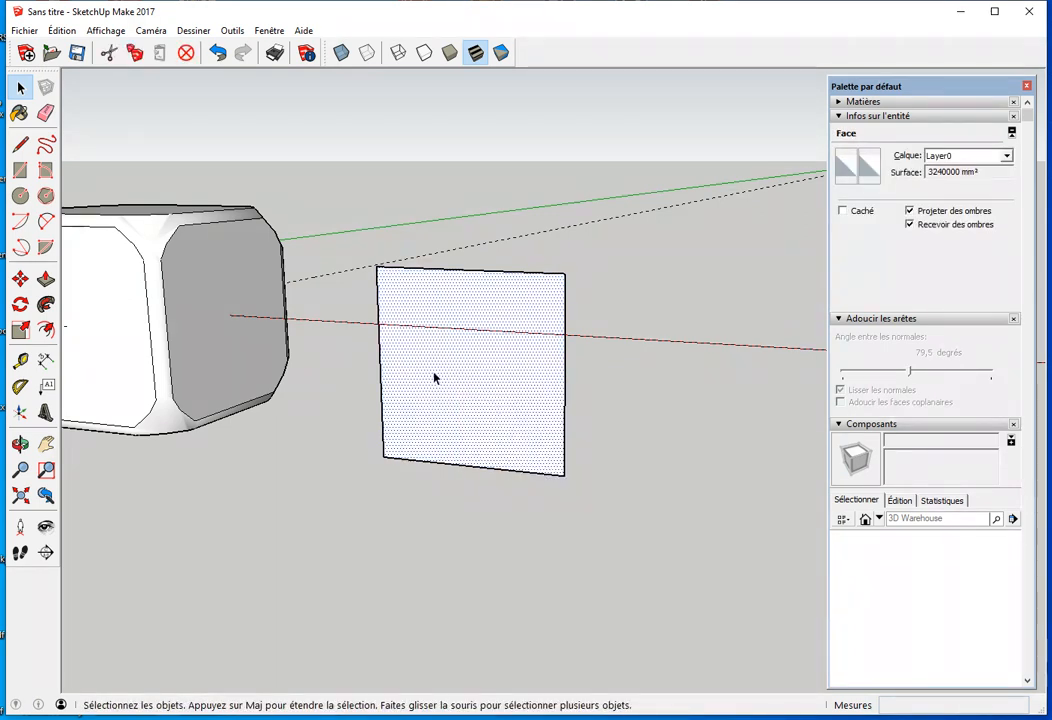
left_click(463, 531)
Step: Draw a horizontal circle of 72 mm radius and a larger upright circle on the same centre, beside the square
middle_click_drag(370, 517, 328, 561)
scroll(549, 520, "up", 3)
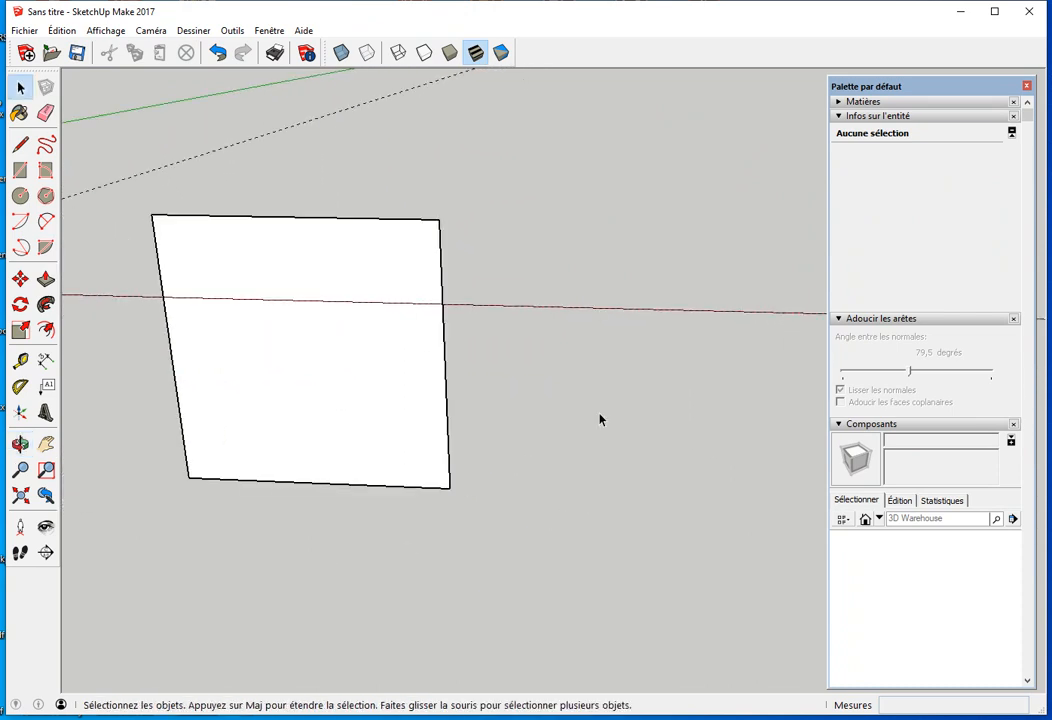
key("c")
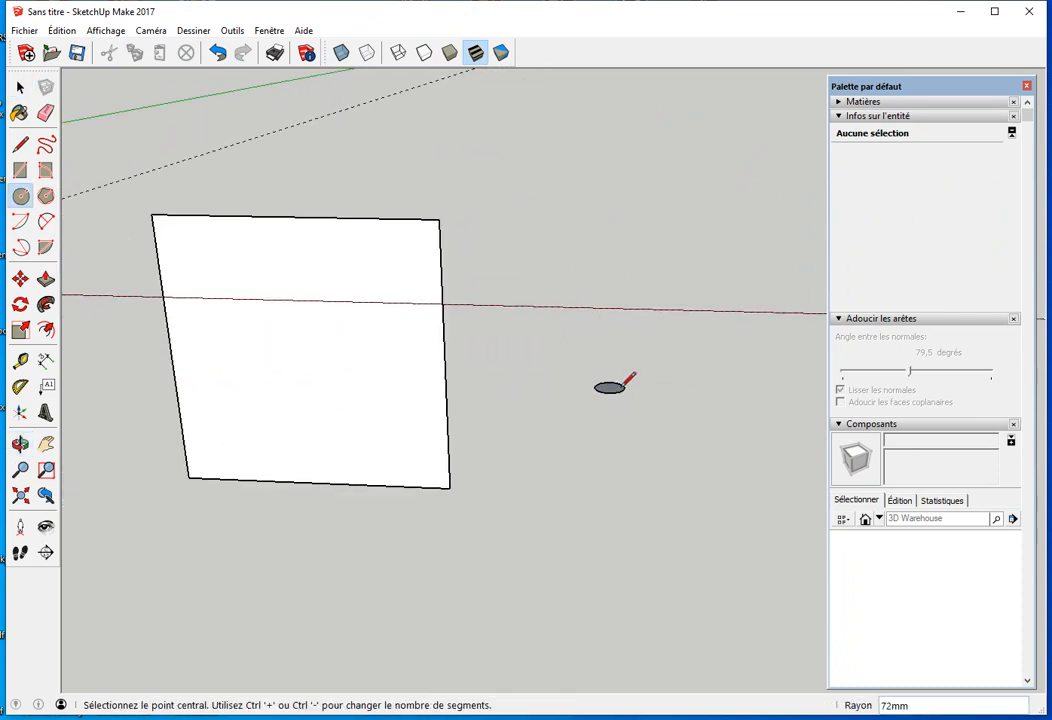
scroll(629, 378, "up", 1)
left_click(608, 387)
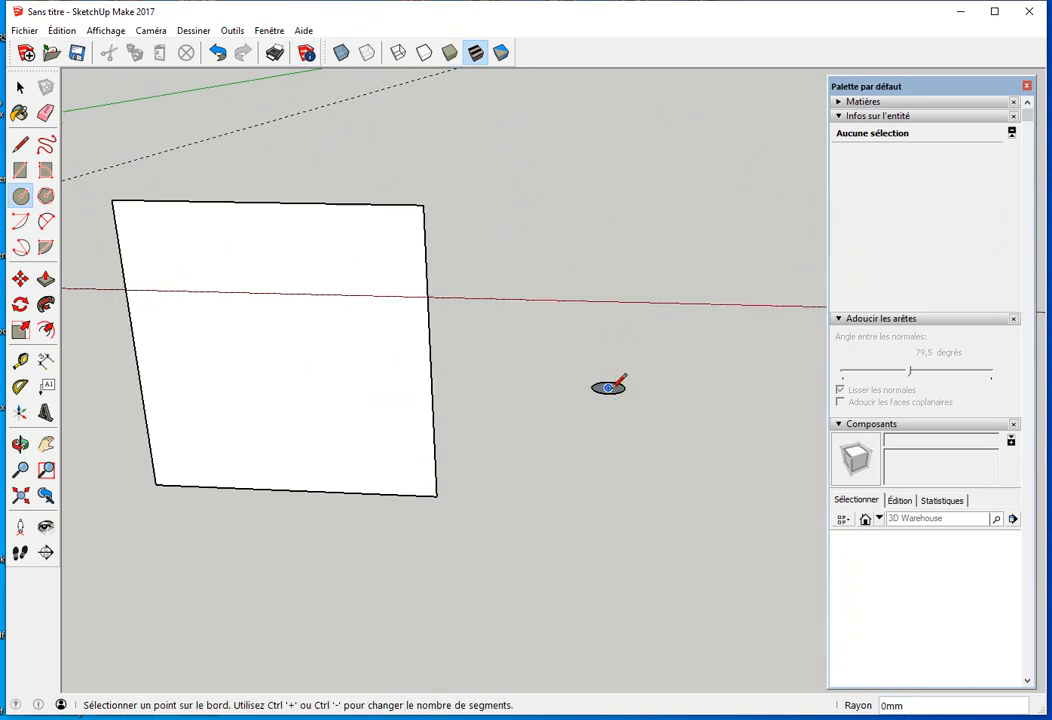
left_click(655, 379)
key("Return")
key("space")
Step: Sweep the upright circle around the horizontal circle with Follow Me to form a sphere
scroll(622, 370, "up", 4)
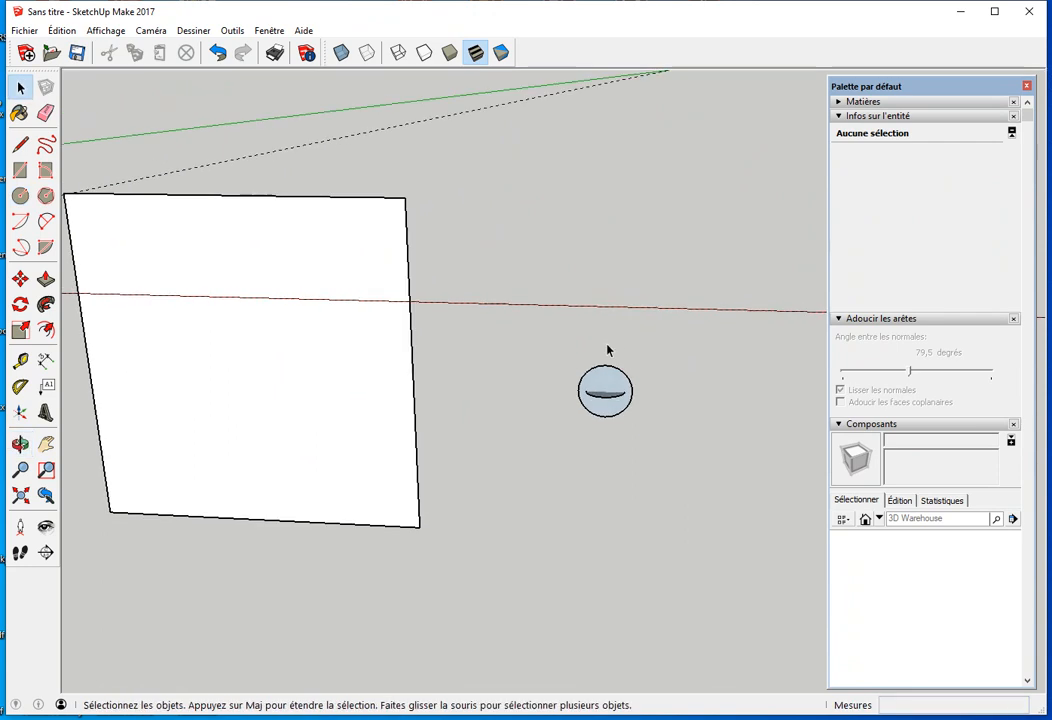
left_click(609, 456)
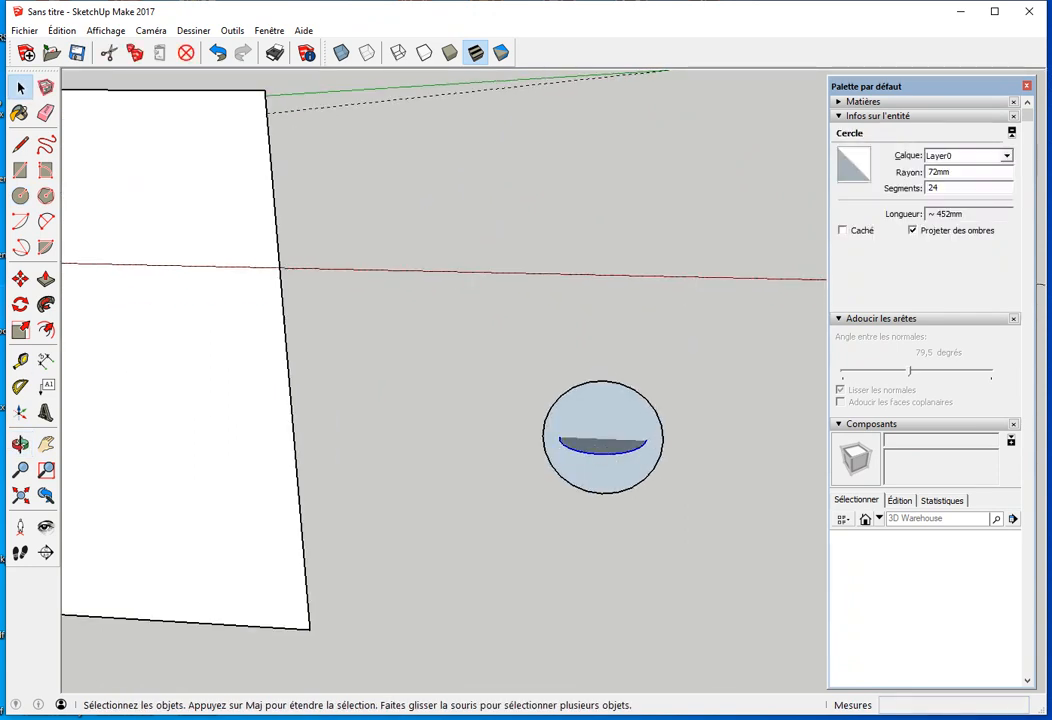
left_click(46, 305)
left_click(610, 404)
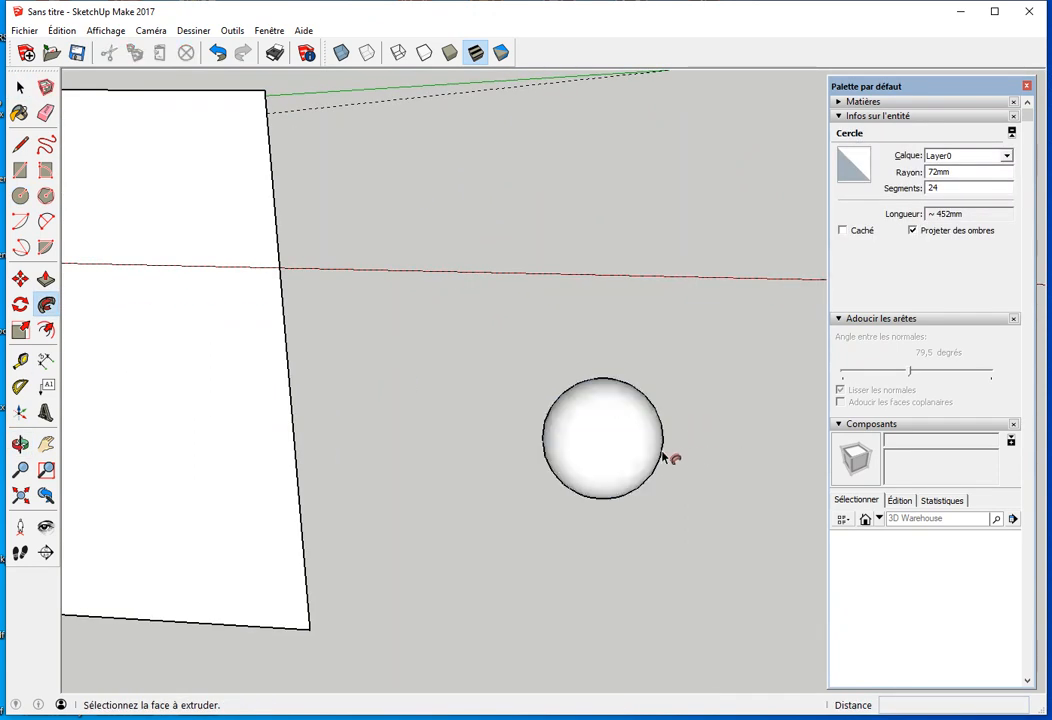
key("space")
left_click(503, 342)
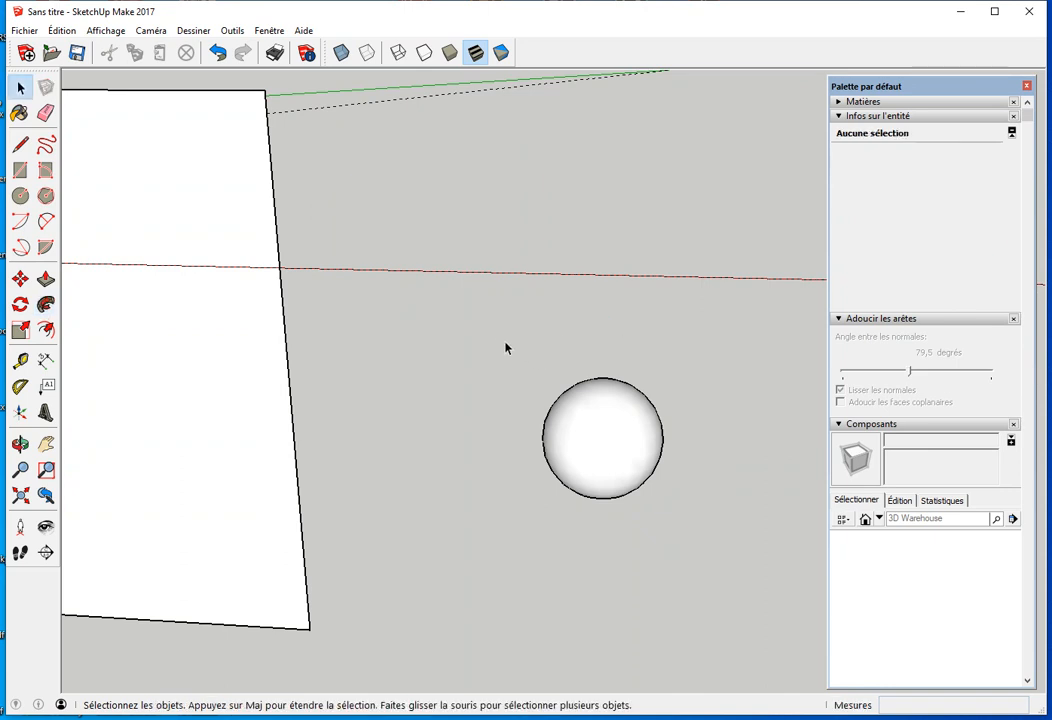
Step: Select the whole sphere, turn it into a group, and clear the selection
left_click_drag(500, 337, 717, 556)
right_click(582, 449)
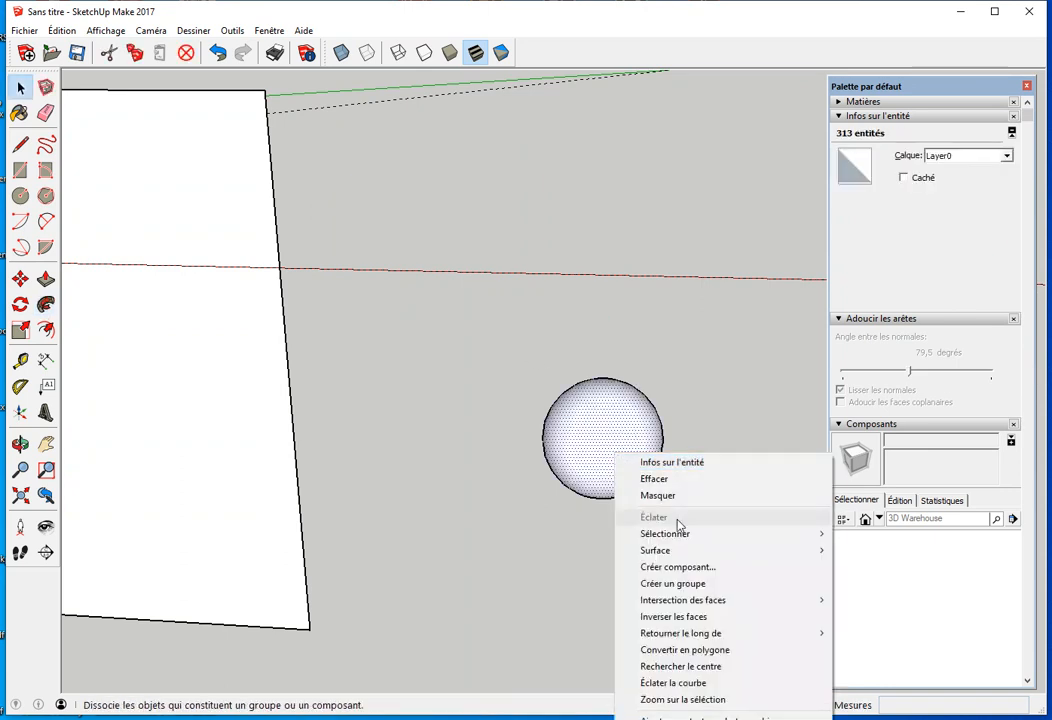
left_click(669, 582)
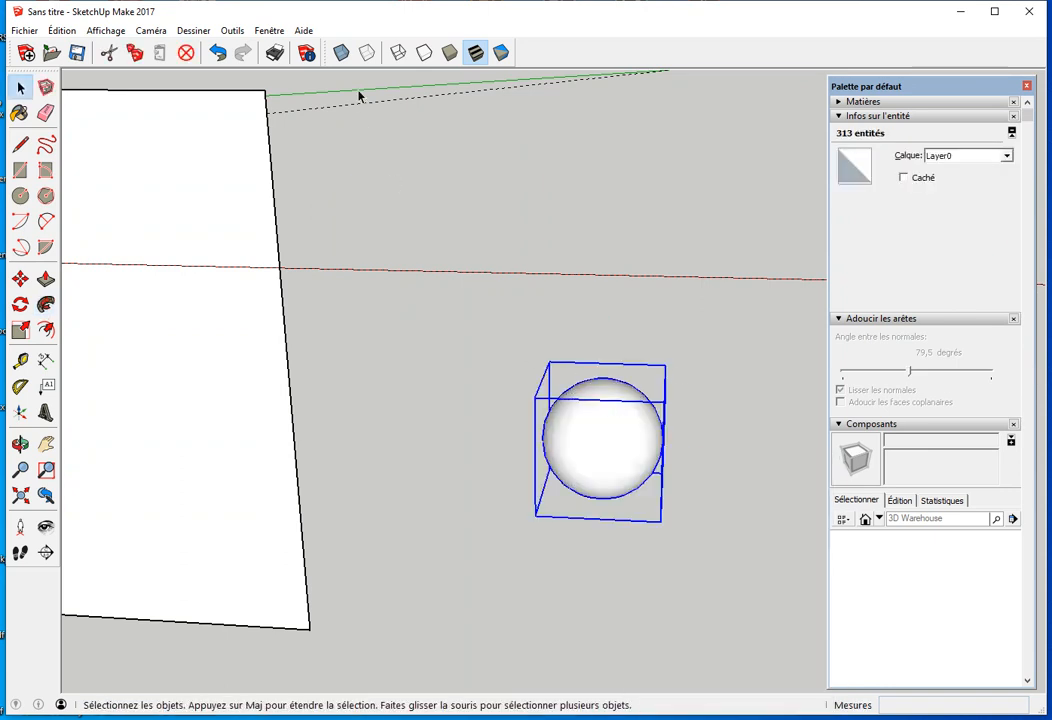
left_click(408, 409)
Step: Draw a horizontal rectangle about 163 by 264 mm between the upright square and the sphere, and start Push/Pull on its face
middle_click_drag(408, 409, 460, 430)
key("r")
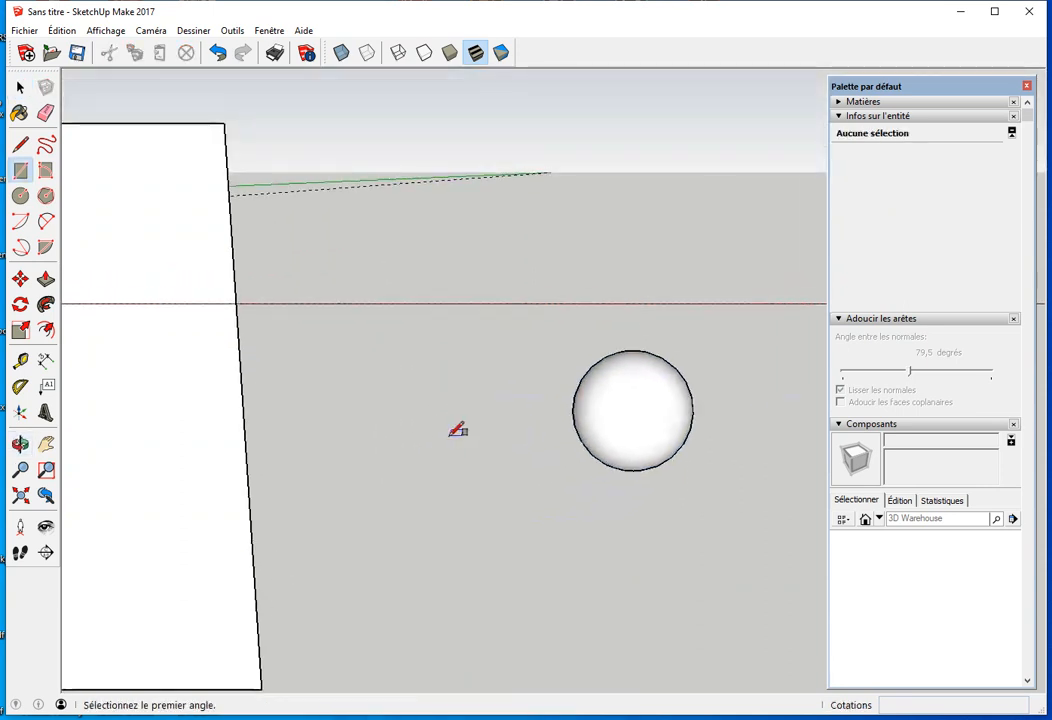
left_click(410, 462)
left_click(533, 415)
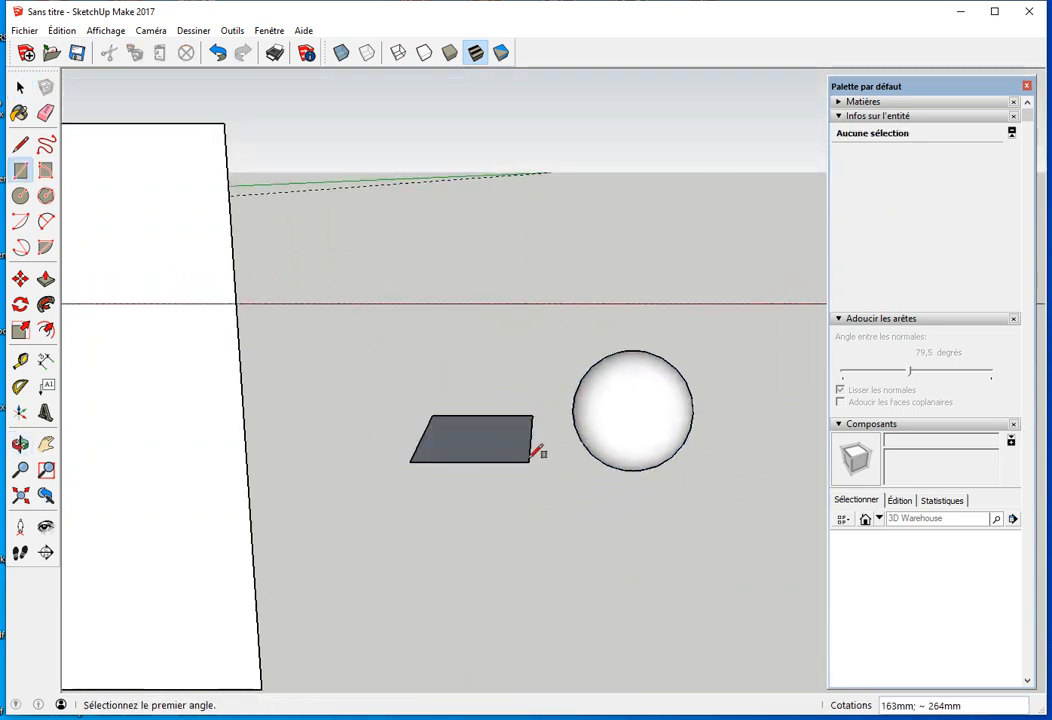
key("p")
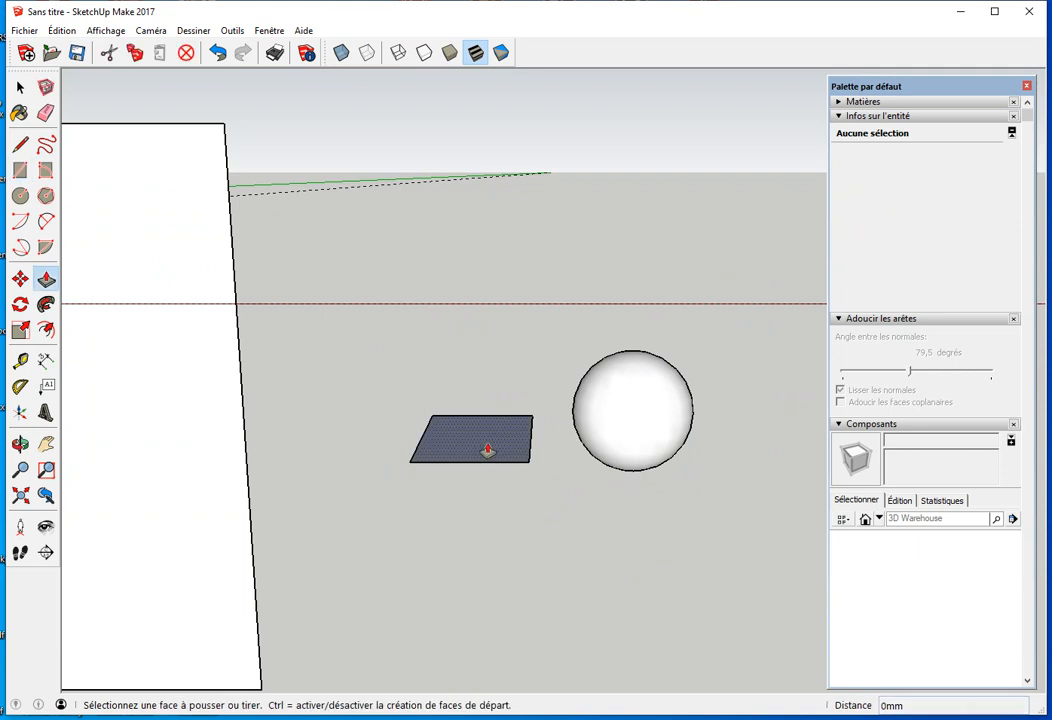
Step: Extrude the rectangle beside the sphere 210 mm upward into a box
left_click(487, 448)
left_click(485, 302)
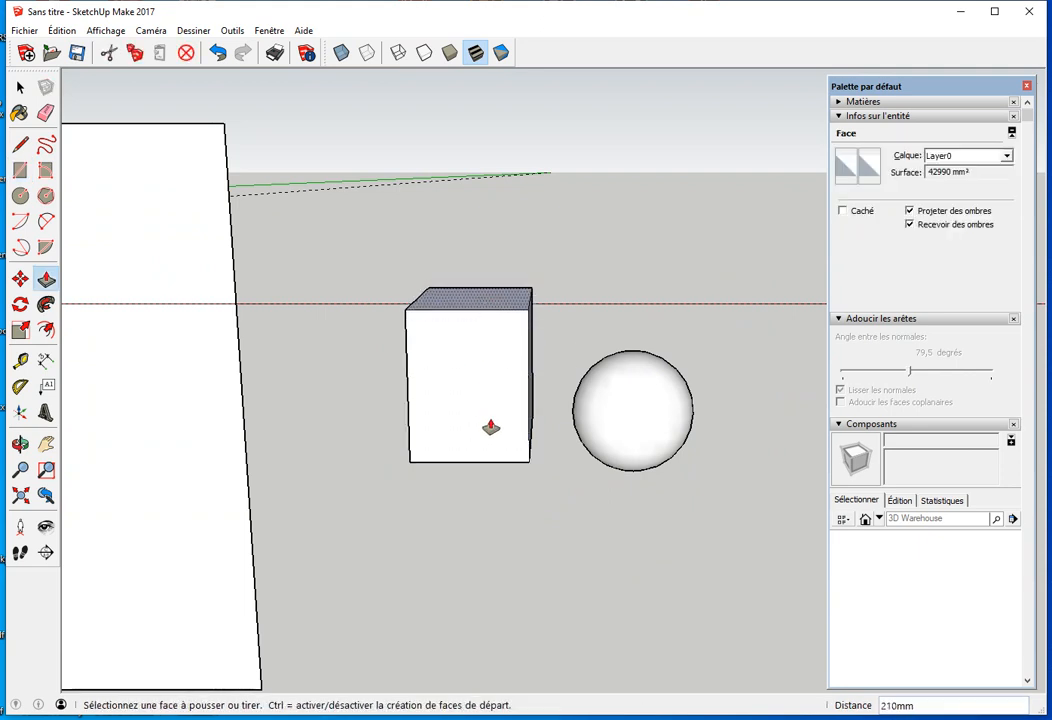
middle_click_drag(577, 565, 439, 582)
key("space")
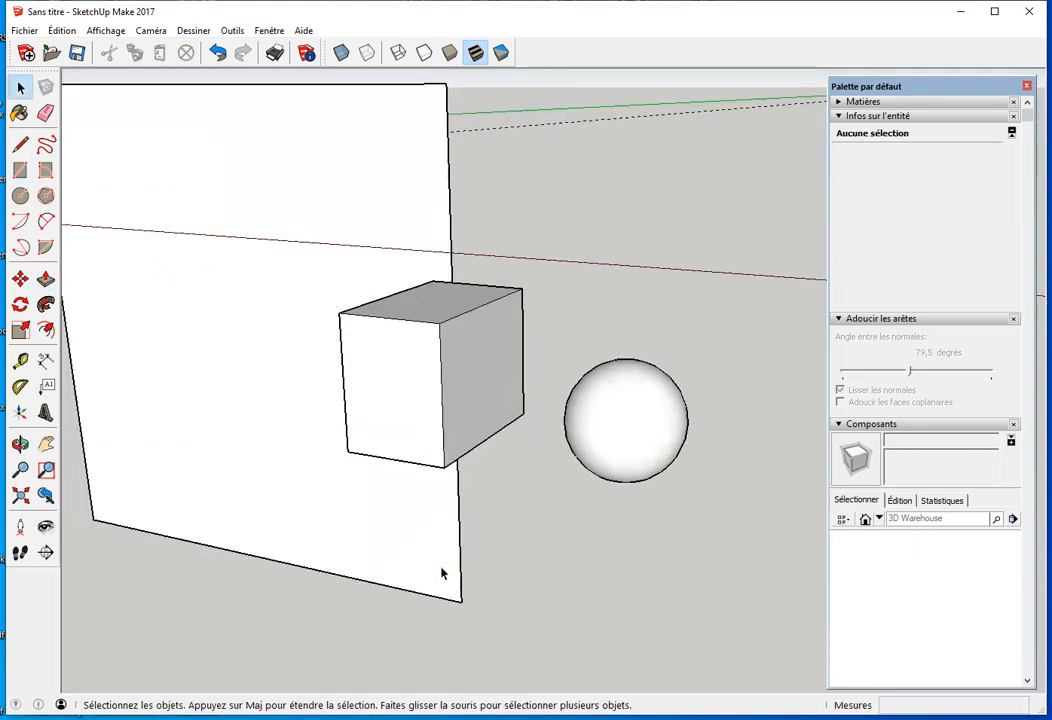
Step: Move the whole box by its bottom corner nearest the sphere onto the sphere's centre, using X-ray display for snapping
triple_click(481, 404)
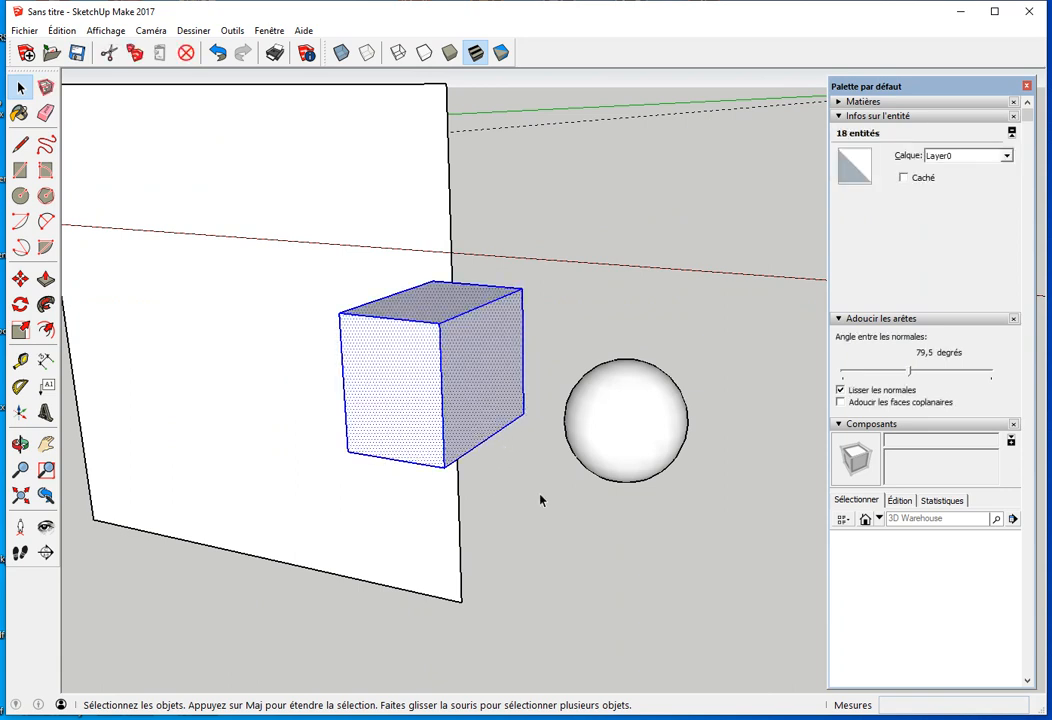
key("m")
left_click(524, 415)
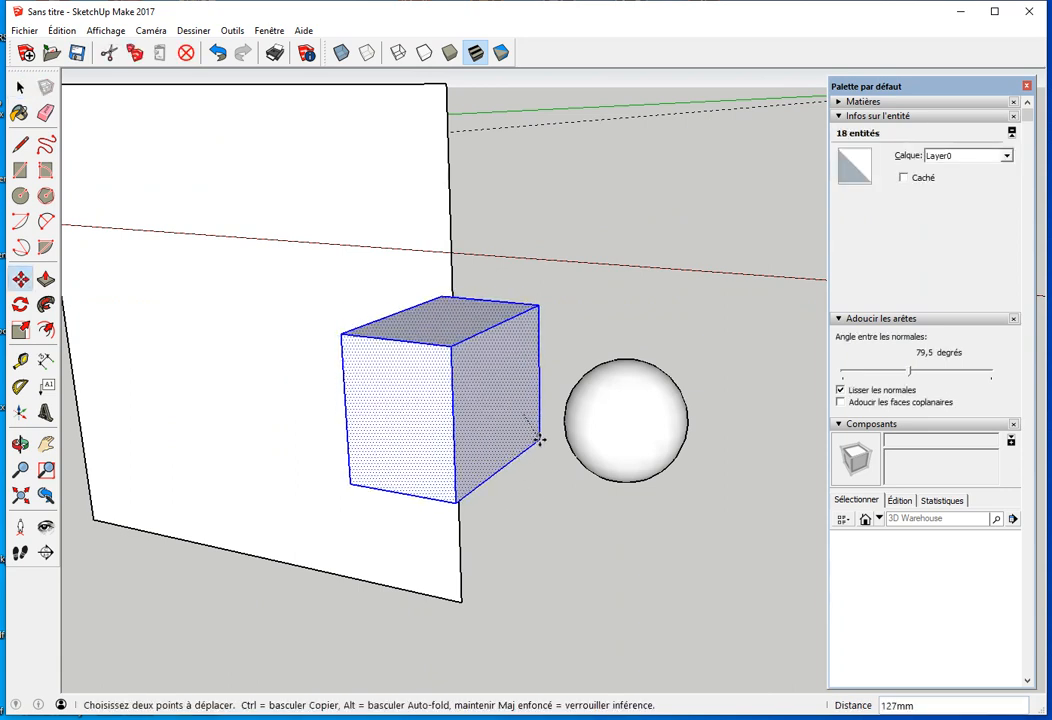
key("x")
scroll(625, 433, "up", 5)
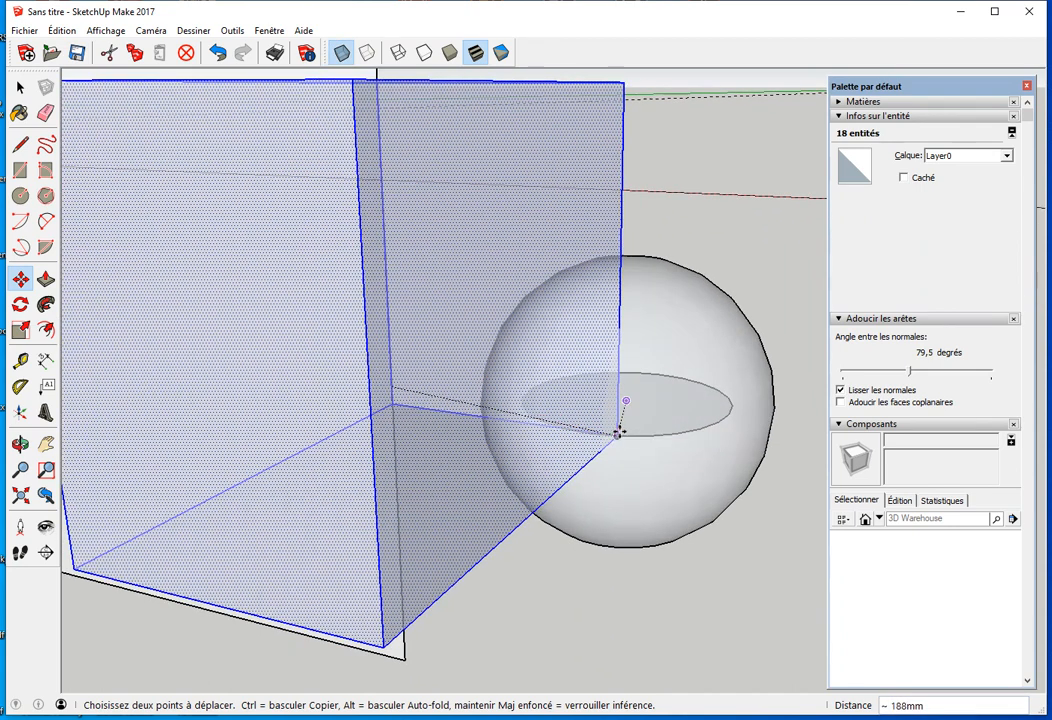
left_click(627, 403)
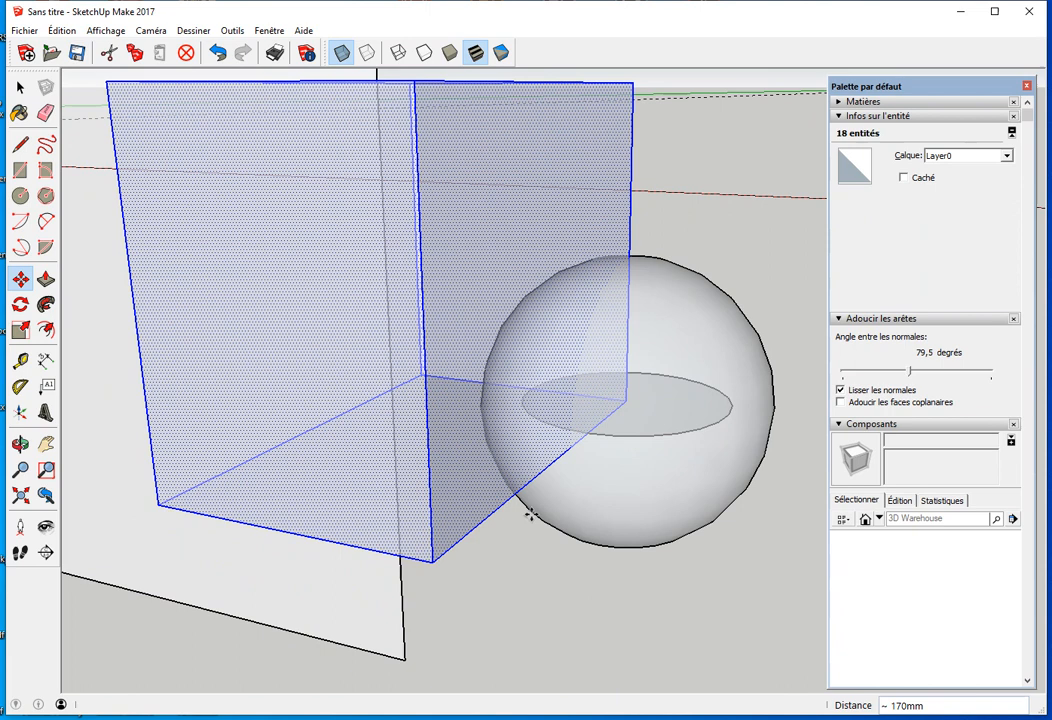
key("space")
left_click(505, 589)
scroll(506, 590, "down", 8)
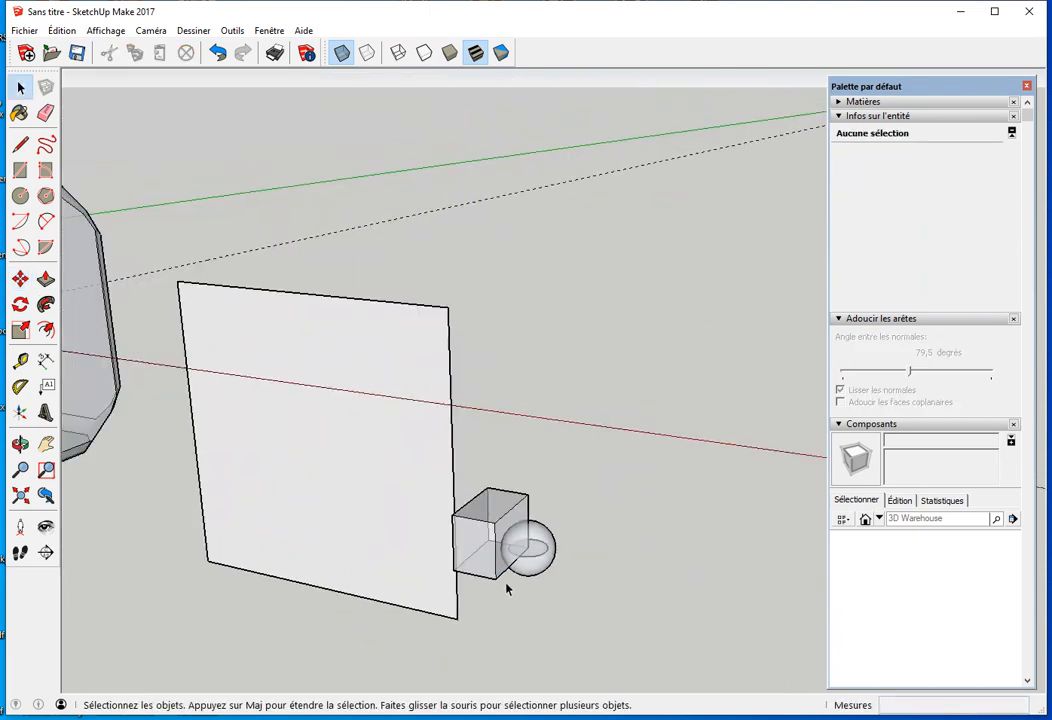
scroll(500, 590, "up", 4)
key("x")
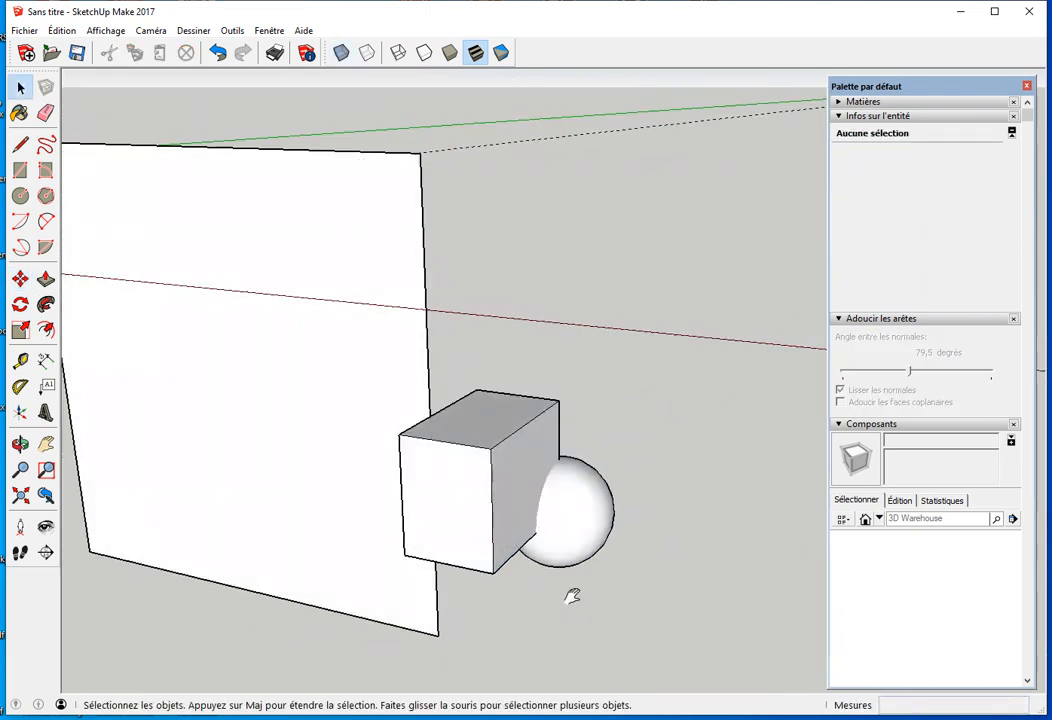
Step: Explode the sphere group into loose geometry and clear the selection
middle_click_drag(573, 603, 616, 540)
right_click(604, 480)
left_click(660, 569)
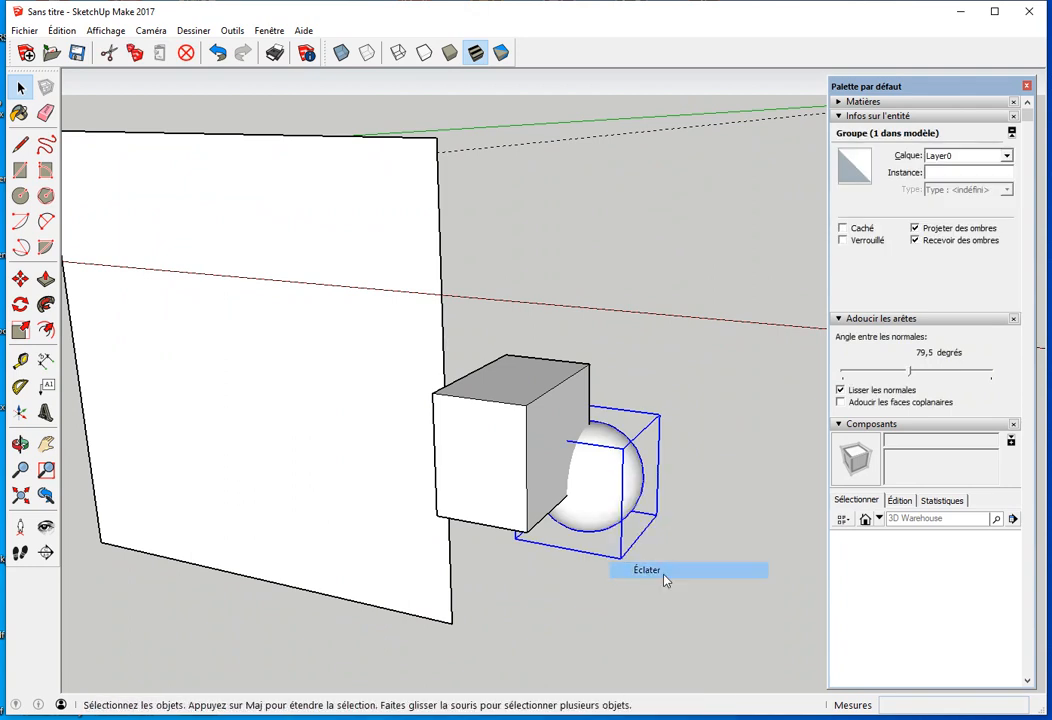
left_click(601, 578)
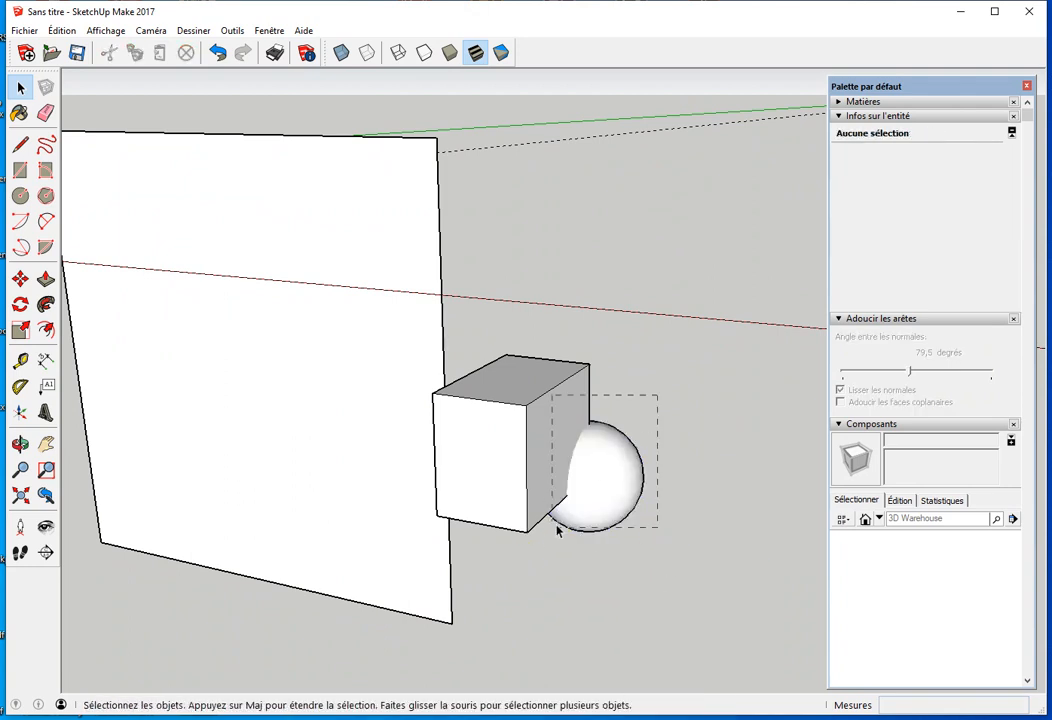
Step: Select the box and sphere together and intersect their faces with the model
left_click_drag(510, 557, 511, 556)
right_click(601, 483)
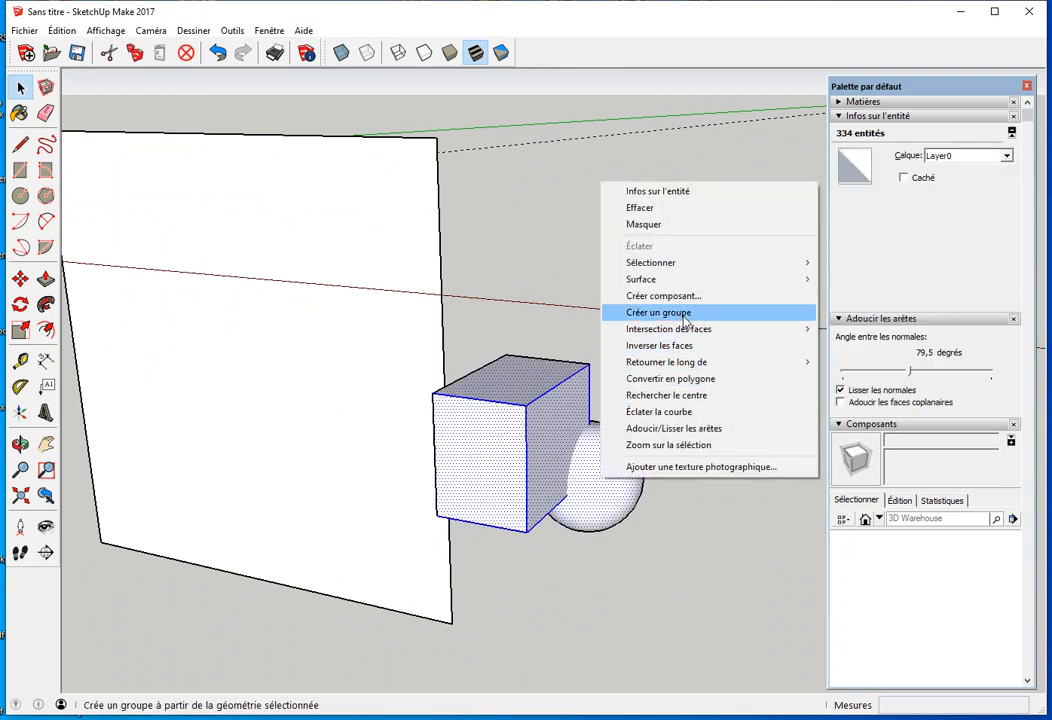
mouse_move(721, 331)
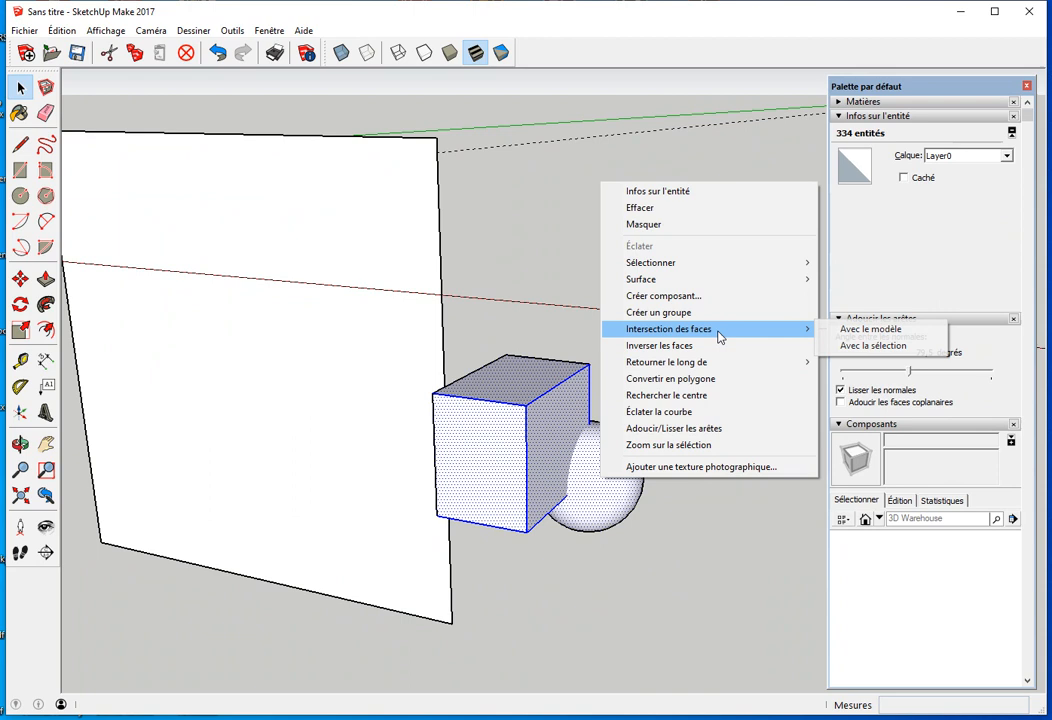
left_click(865, 331)
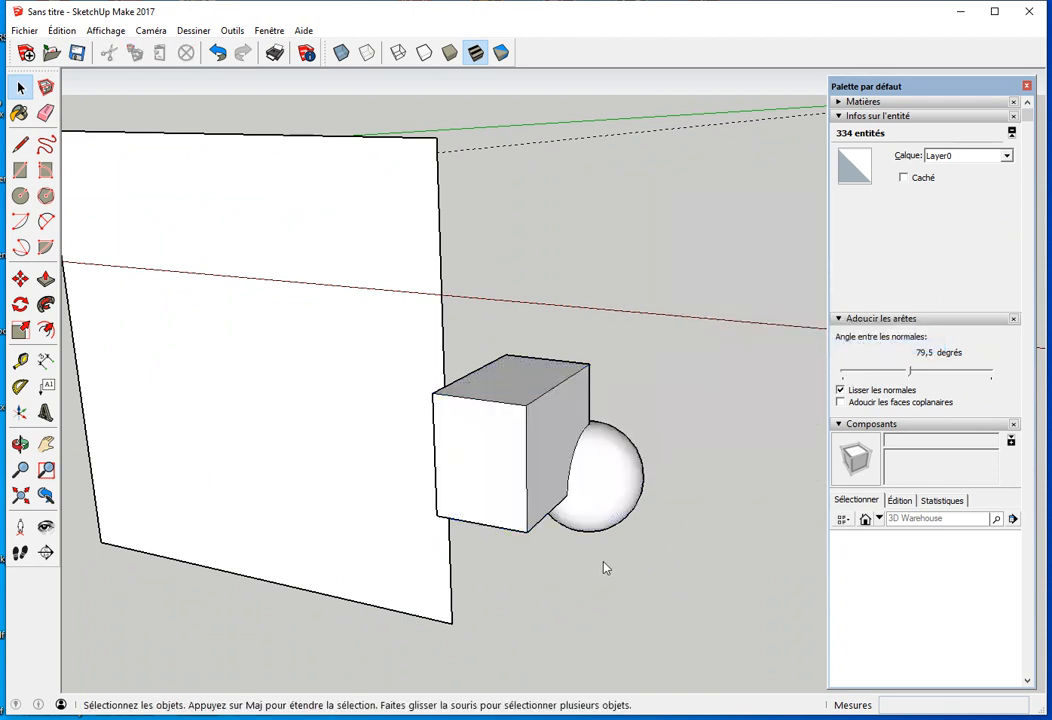
Step: Delete the sphere surface outside the box and the box geometry outside the sphere, keeping only the eighth-sphere piece
middle_click_drag(622, 472, 634, 480)
left_click(634, 481)
key("Delete")
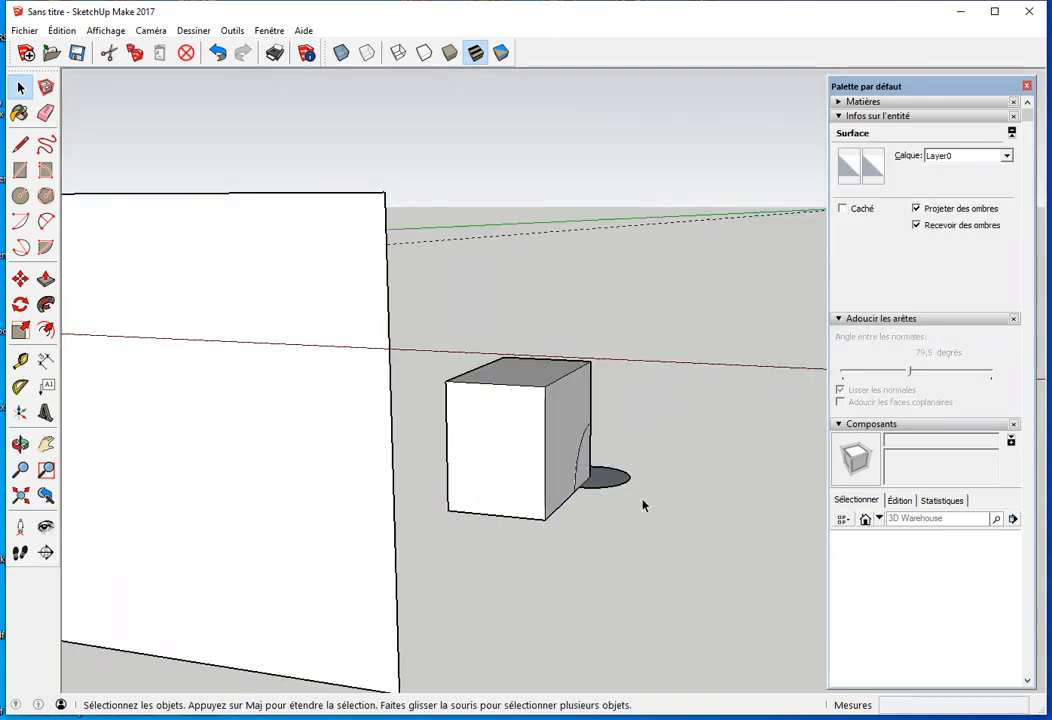
double_click(467, 397)
key("Delete")
triple_click(525, 380)
left_click(688, 385)
key("e")
mouse_move(540, 342)
left_mouse_down()
mouse_move(500, 371)
mouse_move(505, 357)
mouse_move(545, 453)
mouse_move(493, 476)
left_mouse_up()
mouse_move(545, 502)
left_mouse_down()
mouse_move(622, 493)
mouse_move(608, 427)
mouse_move(613, 371)
left_mouse_up()
Step: Erase the inner straight edges of the eighth-sphere piece to remove its flat faces and keep only the curved shell
mouse_move(613, 371)
middle_mouse_down()
mouse_move(514, 476)
mouse_move(380, 500)
mouse_move(225, 481)
mouse_move(507, 517)
mouse_move(305, 527)
mouse_move(571, 477)
mouse_move(423, 484)
mouse_move(472, 486)
middle_mouse_up()
mouse_move(387, 510)
middle_mouse_down()
mouse_move(657, 418)
mouse_move(791, 446)
middle_mouse_up()
key("e")
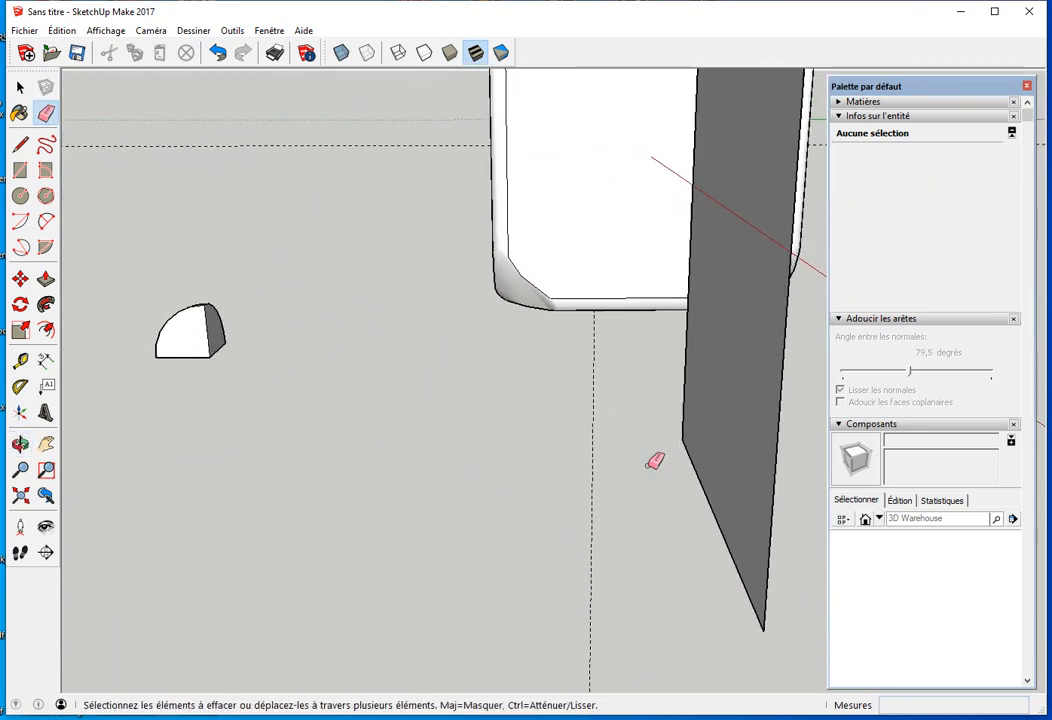
left_click(210, 352)
middle_click_drag(200, 394, 318, 481)
left_click(357, 580)
left_click(385, 587)
left_click(338, 595)
middle_click_drag(417, 607, 447, 595)
scroll(722, 512, "up", 5)
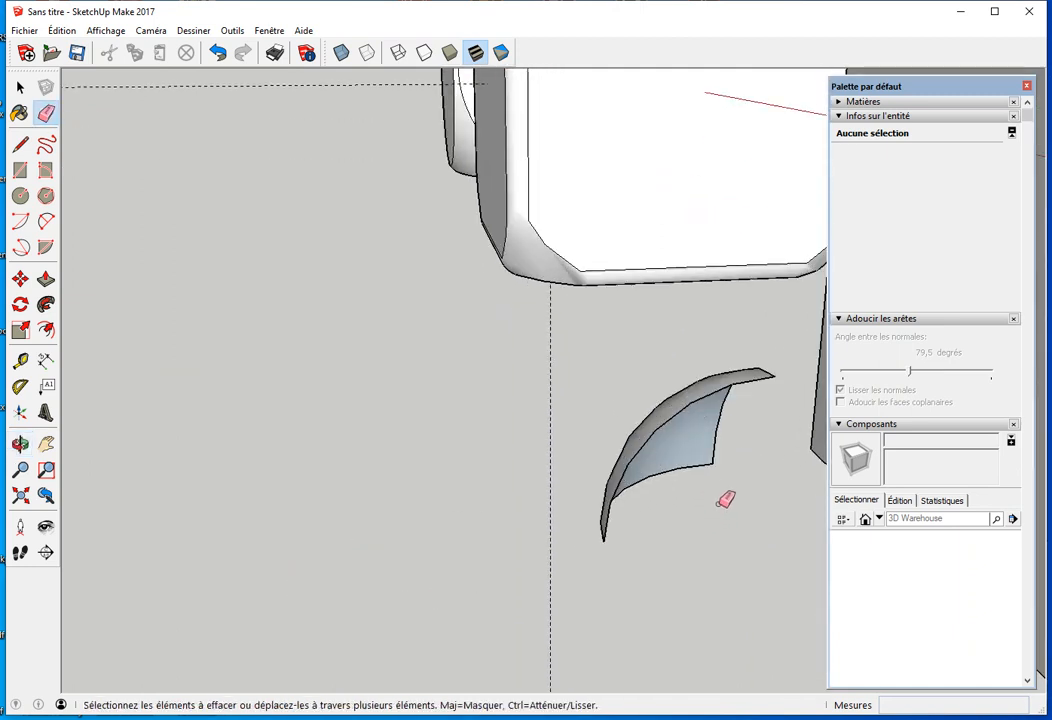
Step: Move the curved shell by its lower corner onto the matching top corner of the large vertical panel
key("space")
left_click(673, 467)
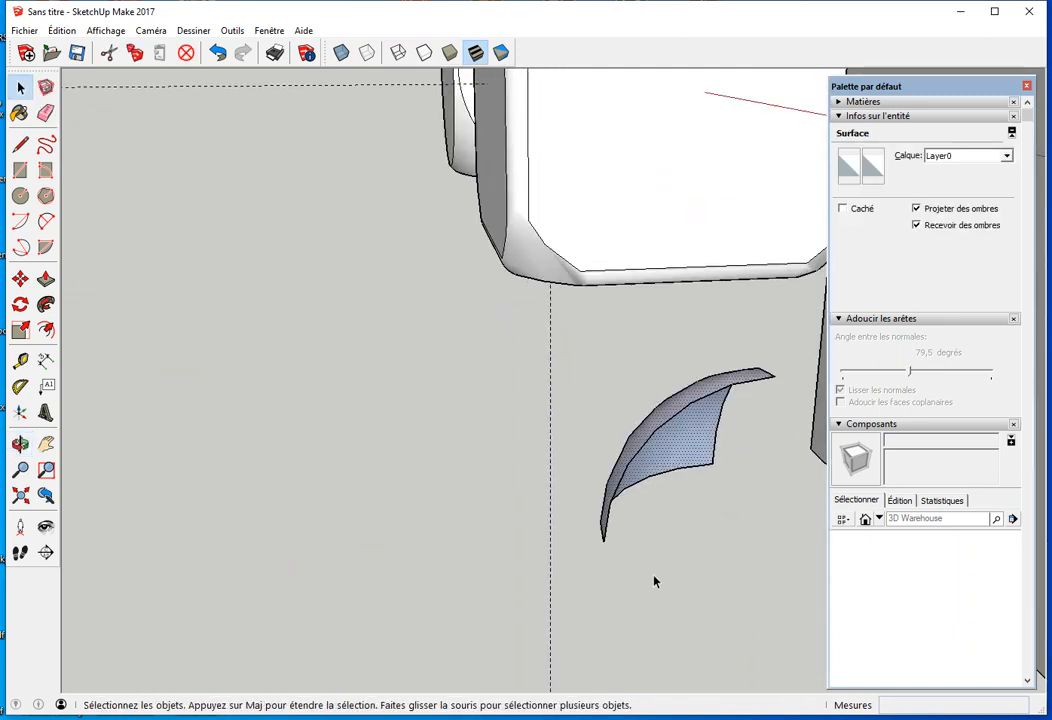
key("m")
left_click(604, 542)
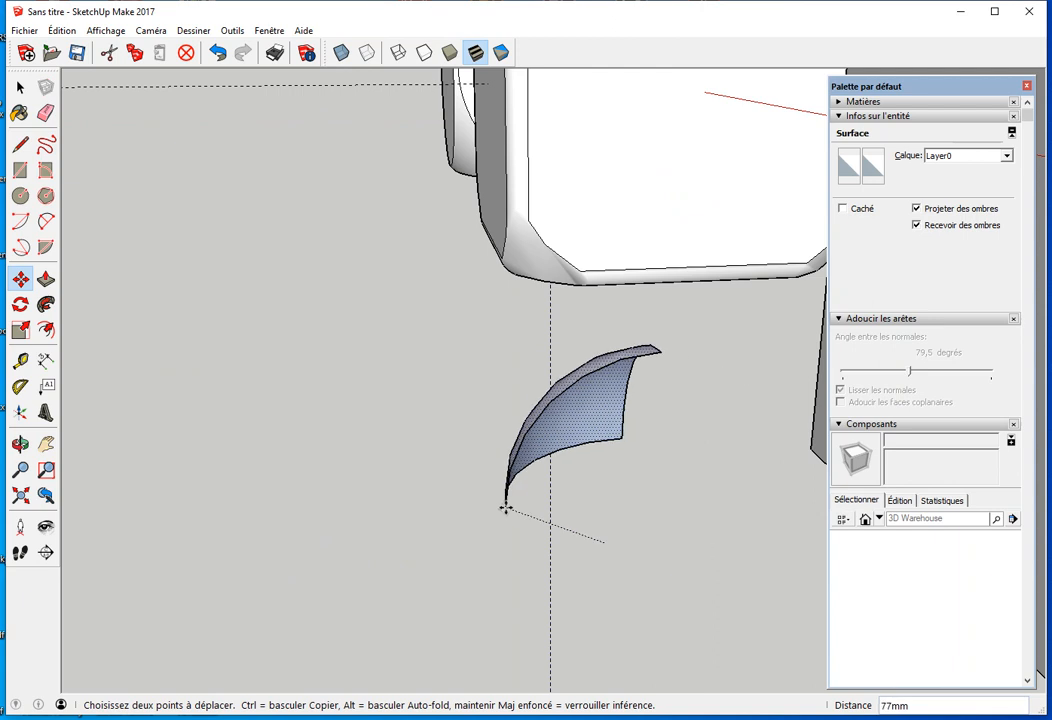
middle_click_drag(535, 514, 59, 369)
middle_click_drag(390, 359, 512, 456)
scroll(328, 363, "up", 4)
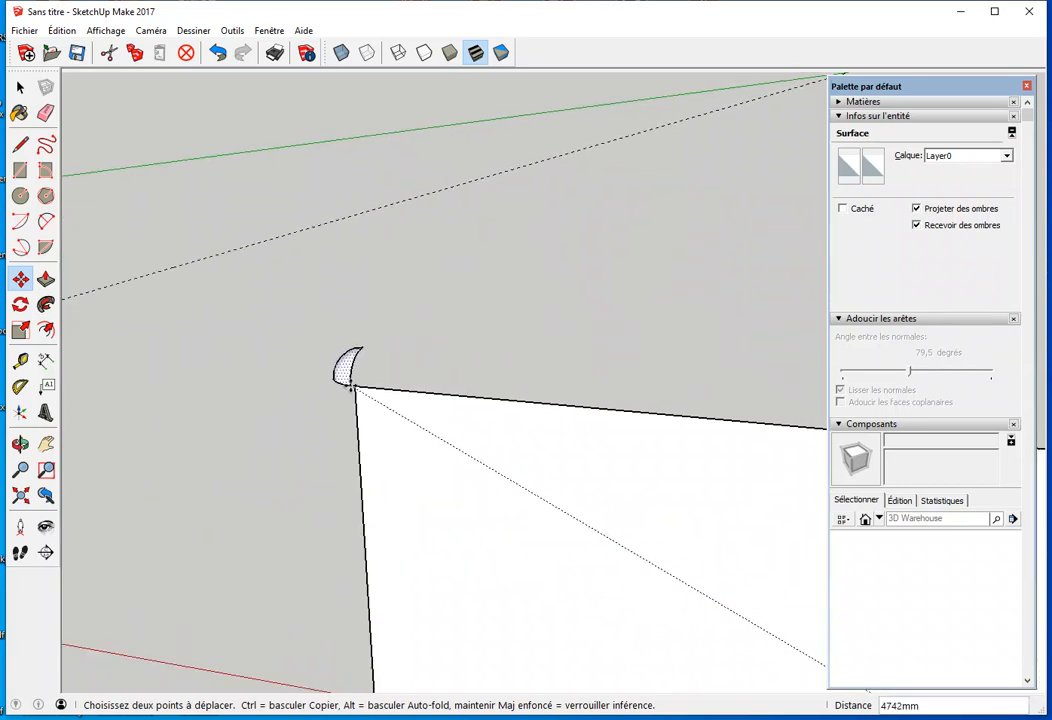
left_click(356, 387)
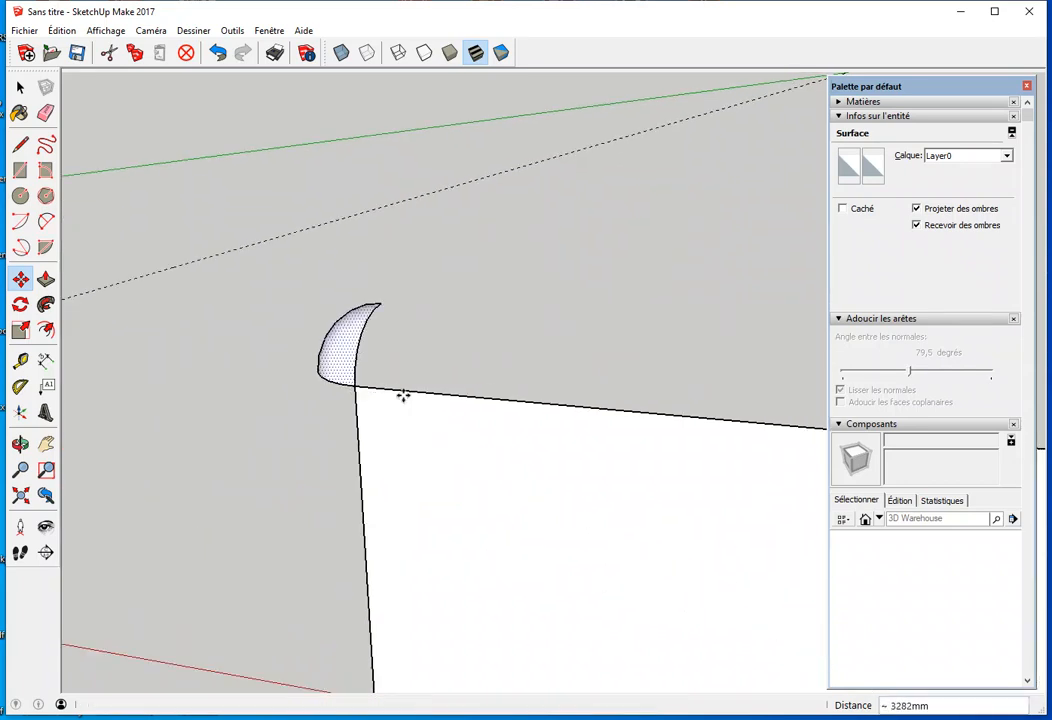
key("space")
left_click(455, 328)
Step: Draw an 1800 mm line from the shell's first arc vertex along the panel's top, then close it to the far corner, forming a thin strip
scroll(327, 385, "up", 5)
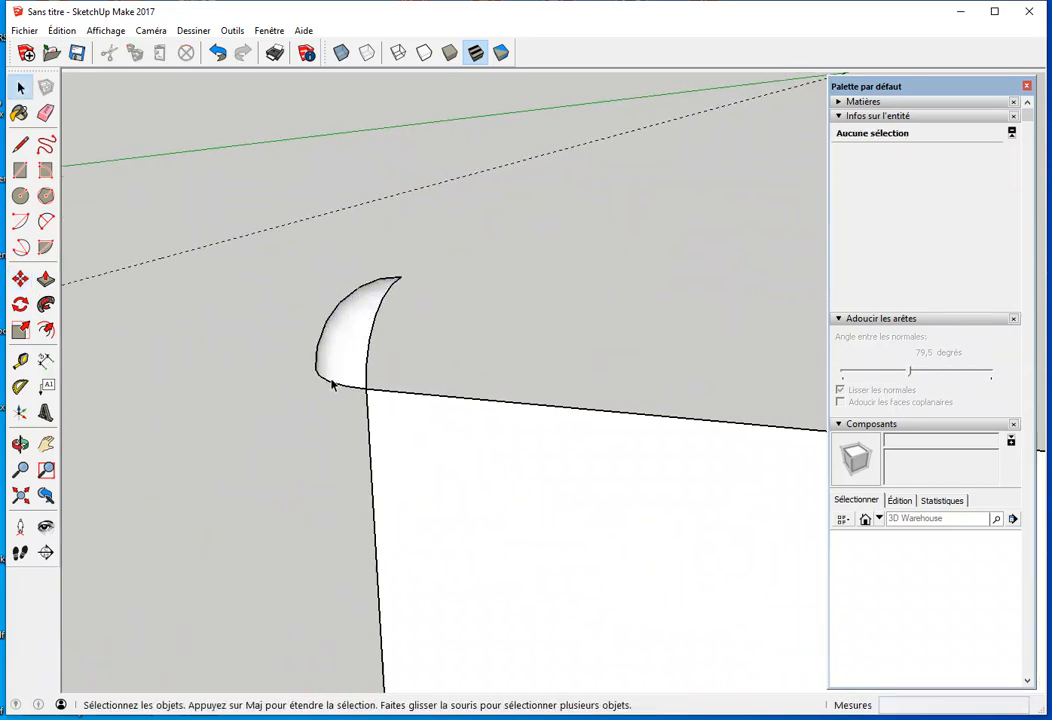
scroll(365, 407, "down", 3)
middle_click_drag(388, 398, 272, 425)
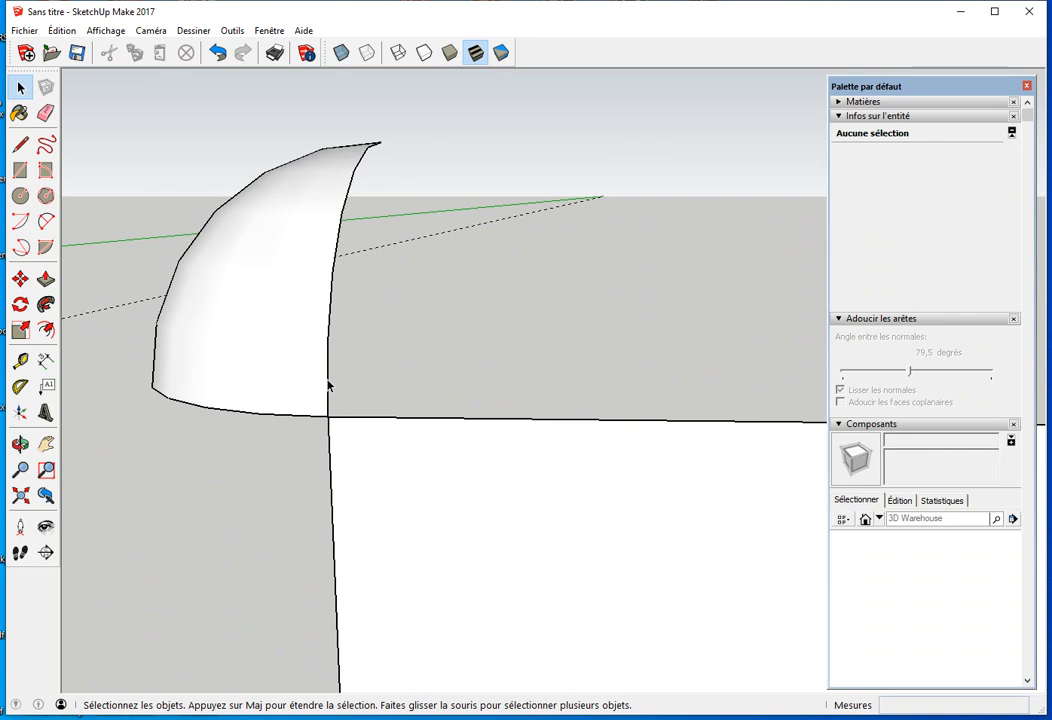
scroll(362, 488, "down", 3)
mouse_move(359, 493)
middle_mouse_down()
mouse_move(157, 490)
mouse_move(603, 413)
mouse_move(307, 527)
mouse_move(439, 478)
mouse_move(70, 415)
mouse_move(498, 514)
mouse_move(500, 540)
mouse_move(411, 423)
mouse_move(352, 458)
mouse_move(340, 495)
middle_mouse_up()
scroll(415, 433, "up", 4)
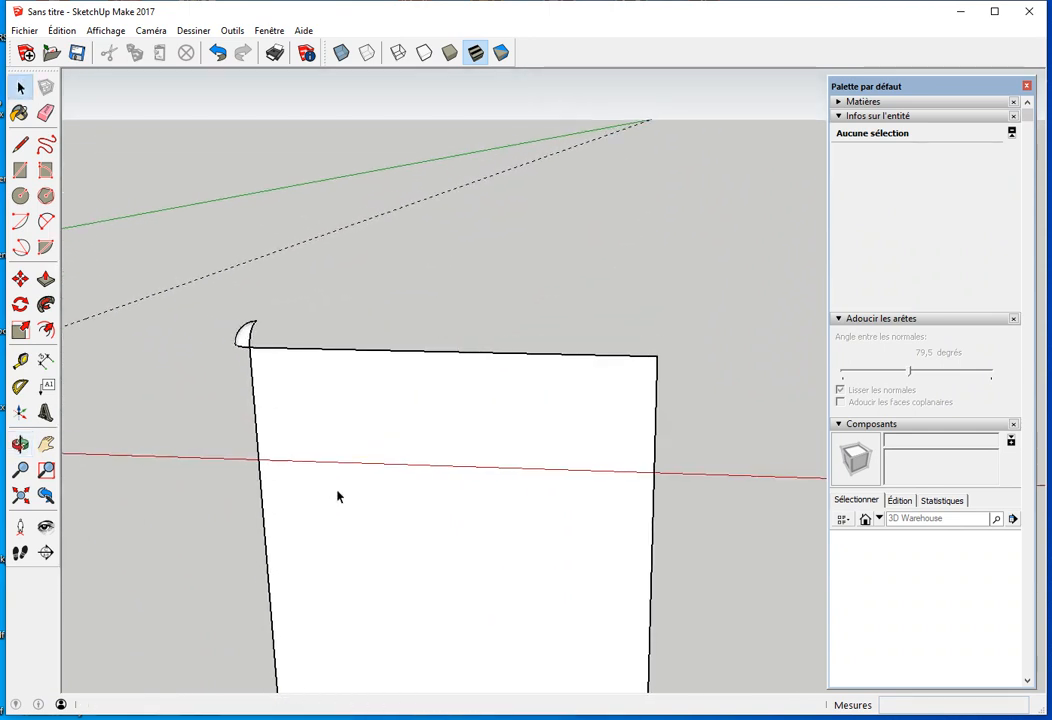
key("l")
scroll(261, 357, "up", 3)
scroll(233, 373, "up", 2)
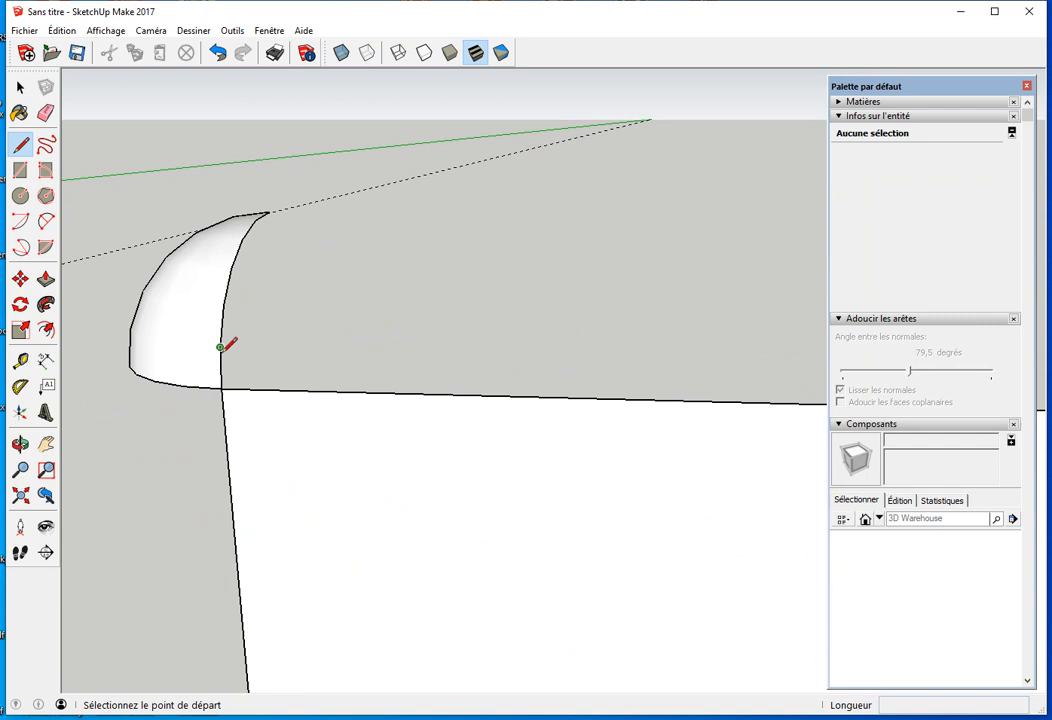
left_click(220, 347)
scroll(335, 344, "down", 3)
scroll(390, 347, "down", 2)
middle_click_drag(389, 353, 331, 316)
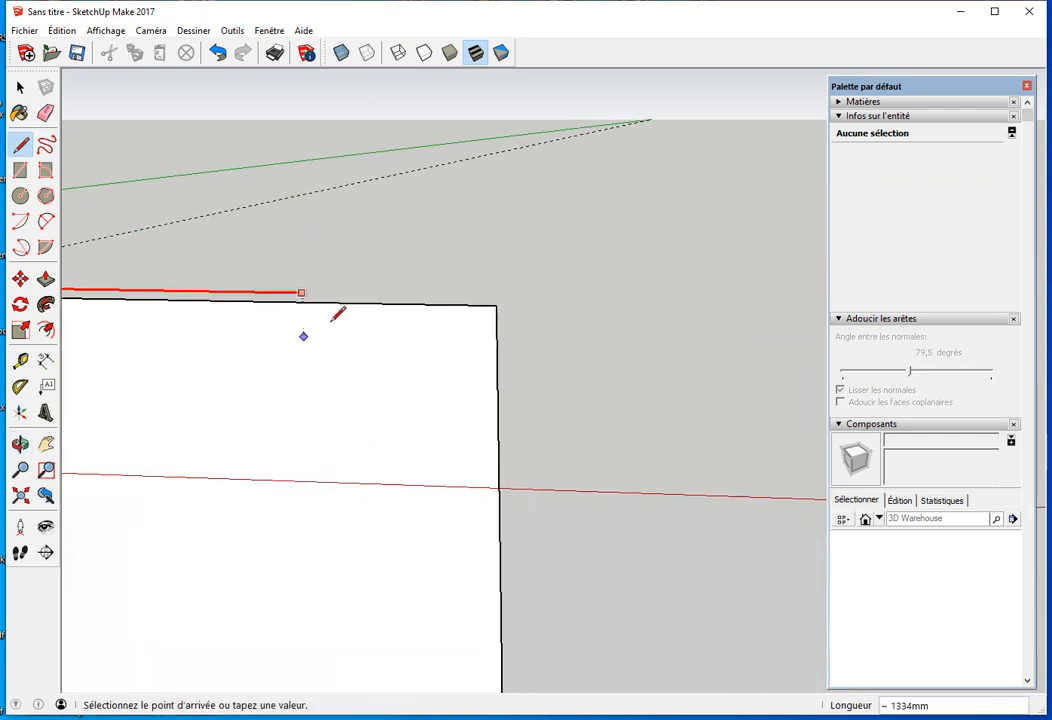
left_click(497, 297)
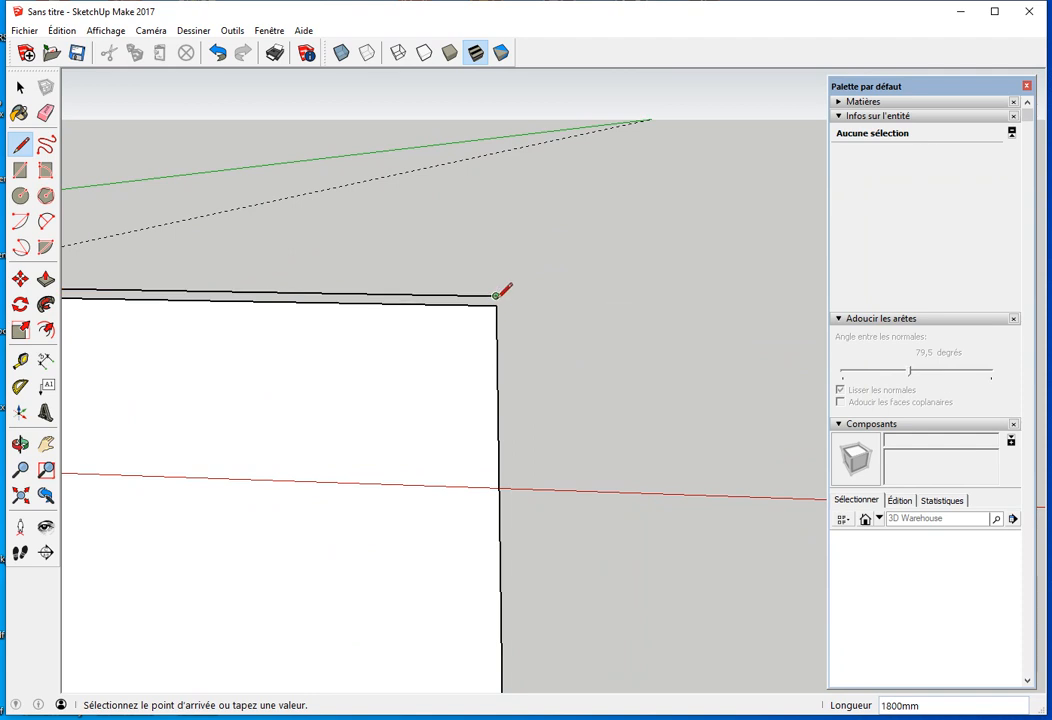
left_click(495, 304)
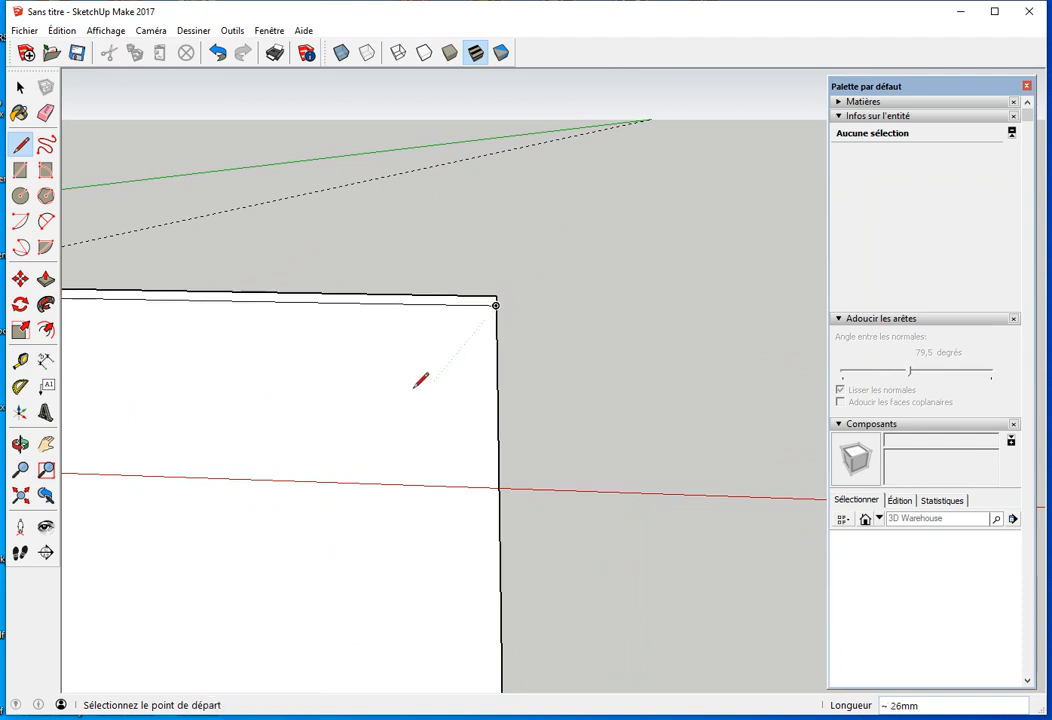
key("space")
Step: Rotate a copy of the thin strip 15° around the red axis, centred on the corner shell's arc centre
middle_click_drag(174, 401, 303, 398)
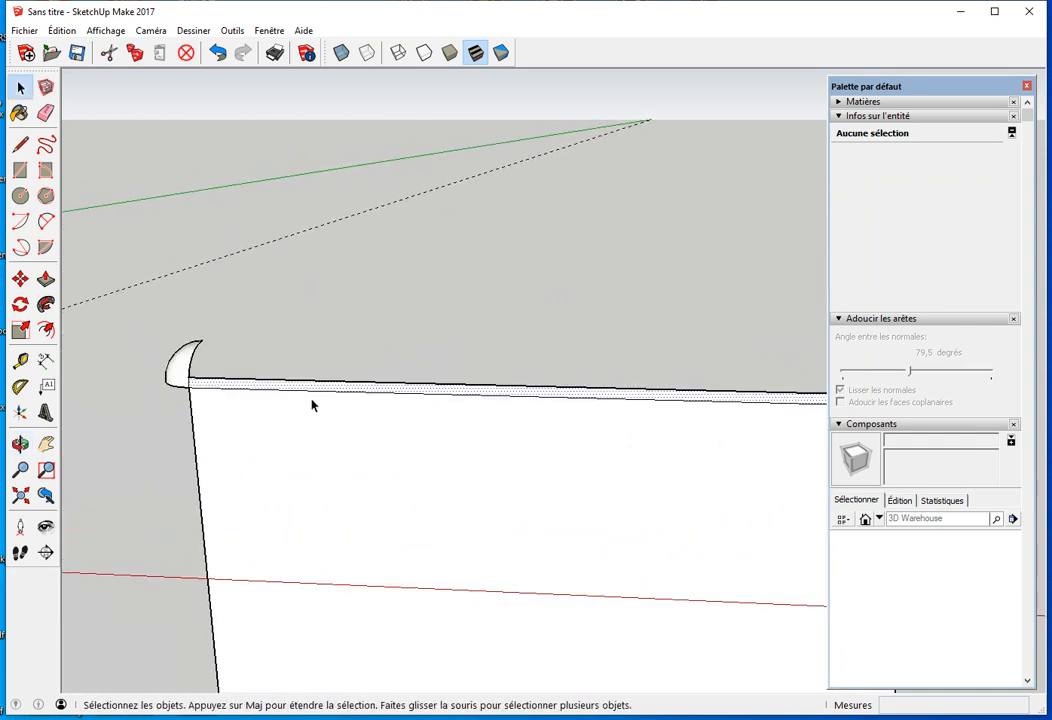
left_click(307, 392)
middle_click_drag(362, 453, 338, 425)
key("q")
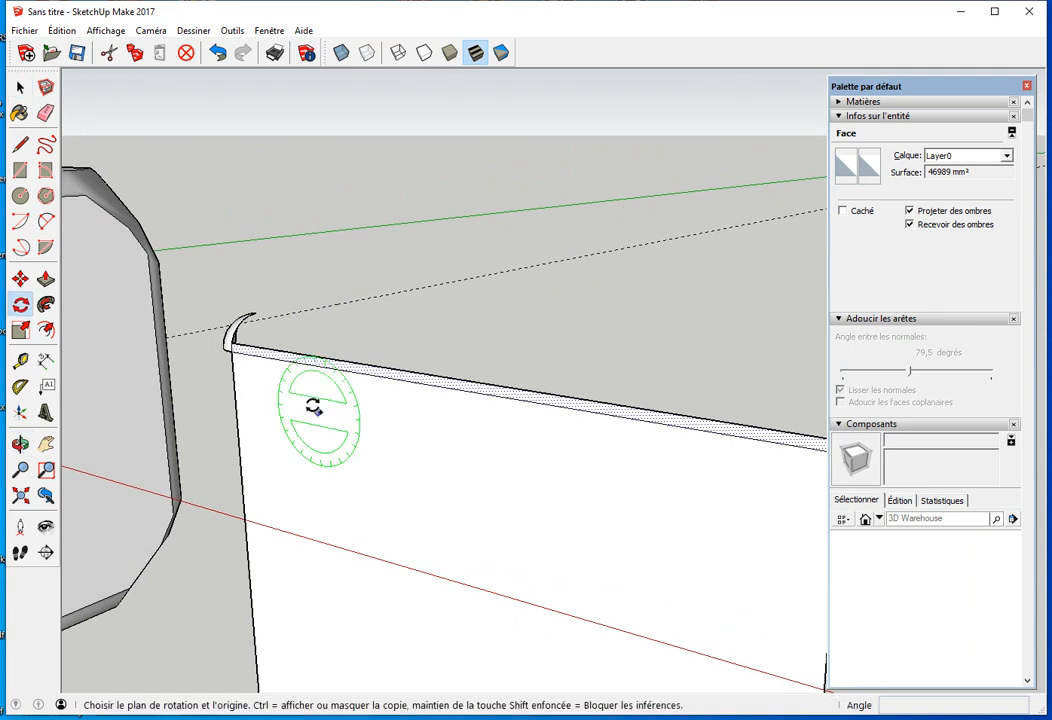
middle_click_drag(310, 318, 442, 320)
key("Left")
key("Right")
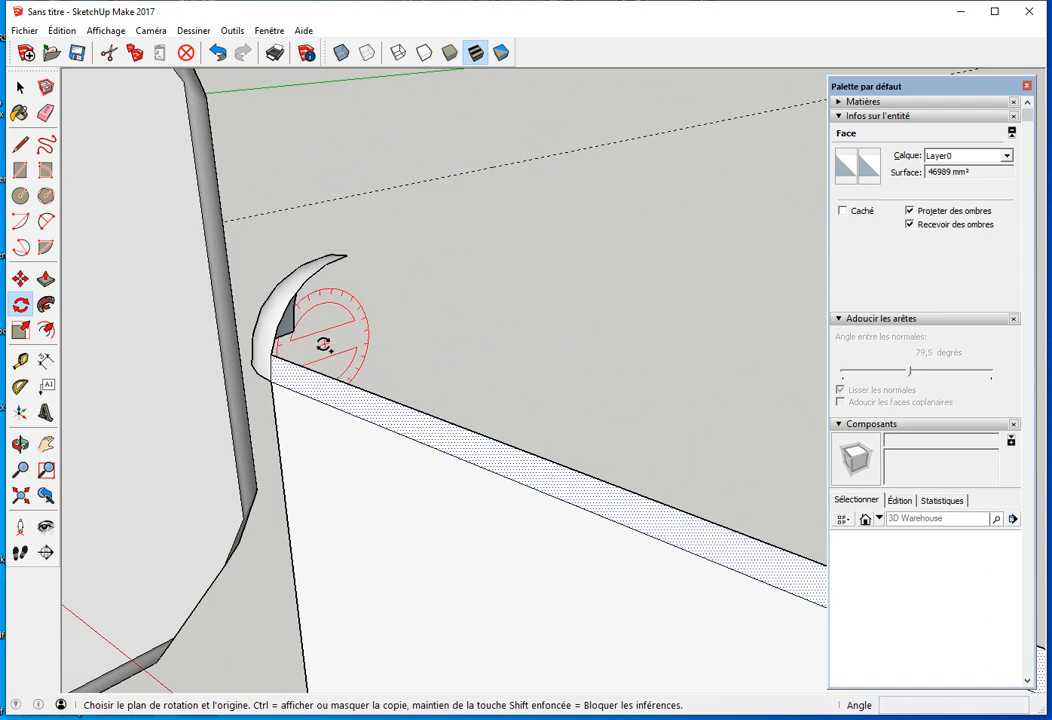
left_click(292, 331)
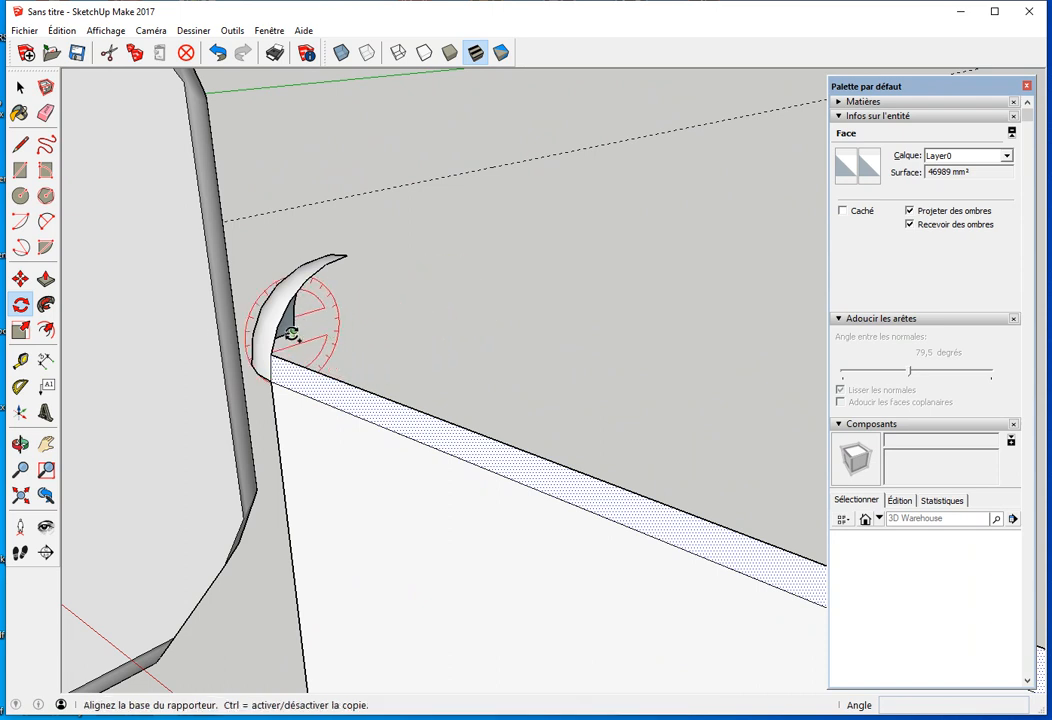
left_click(271, 381)
left_click(274, 362)
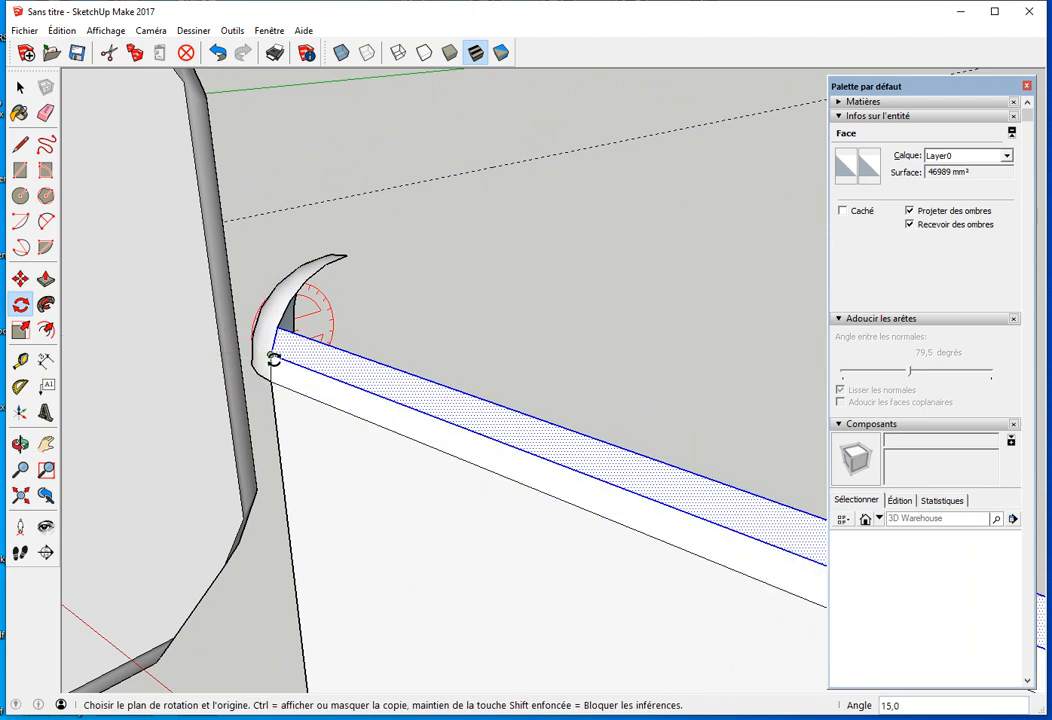
Step: Repeat the rotated strip copy five times (*5) to form the rounded top edge, and clear the selection
type("*5")
key("Return")
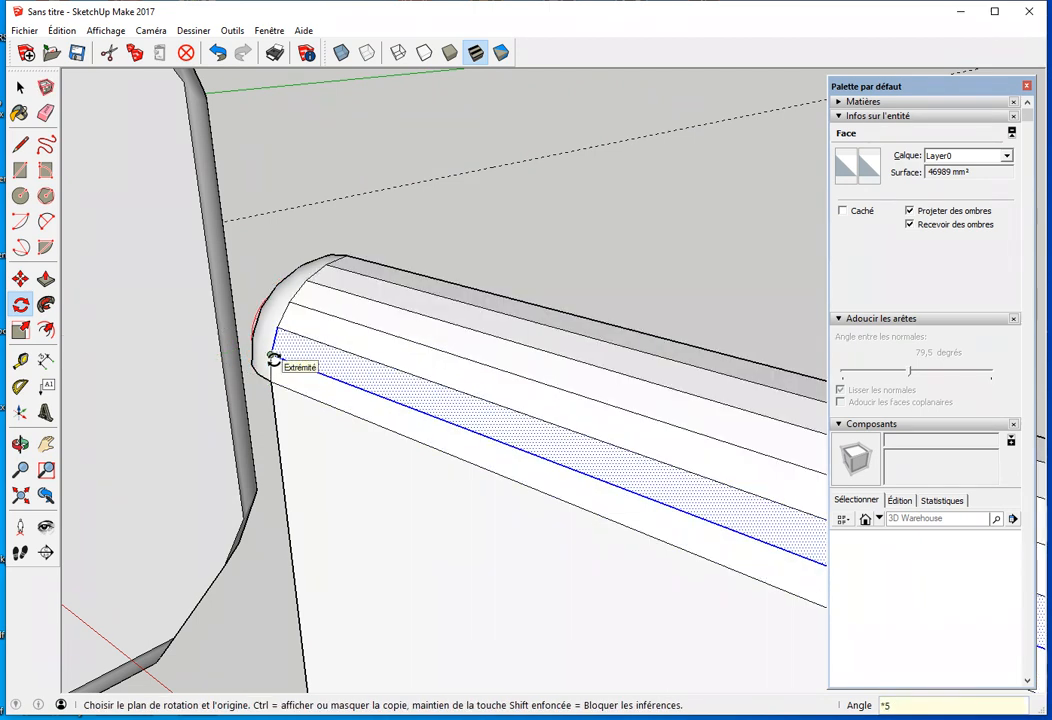
key("space")
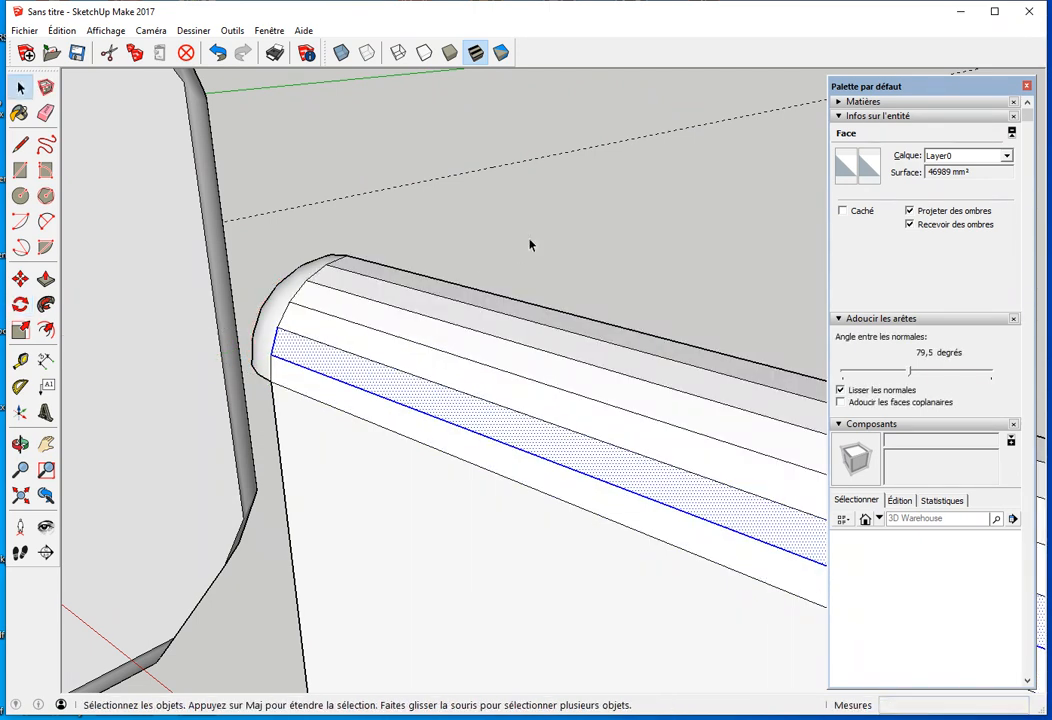
left_click(530, 239)
scroll(552, 425, "down", 4)
middle_click_drag(566, 546, 400, 335, "shift")
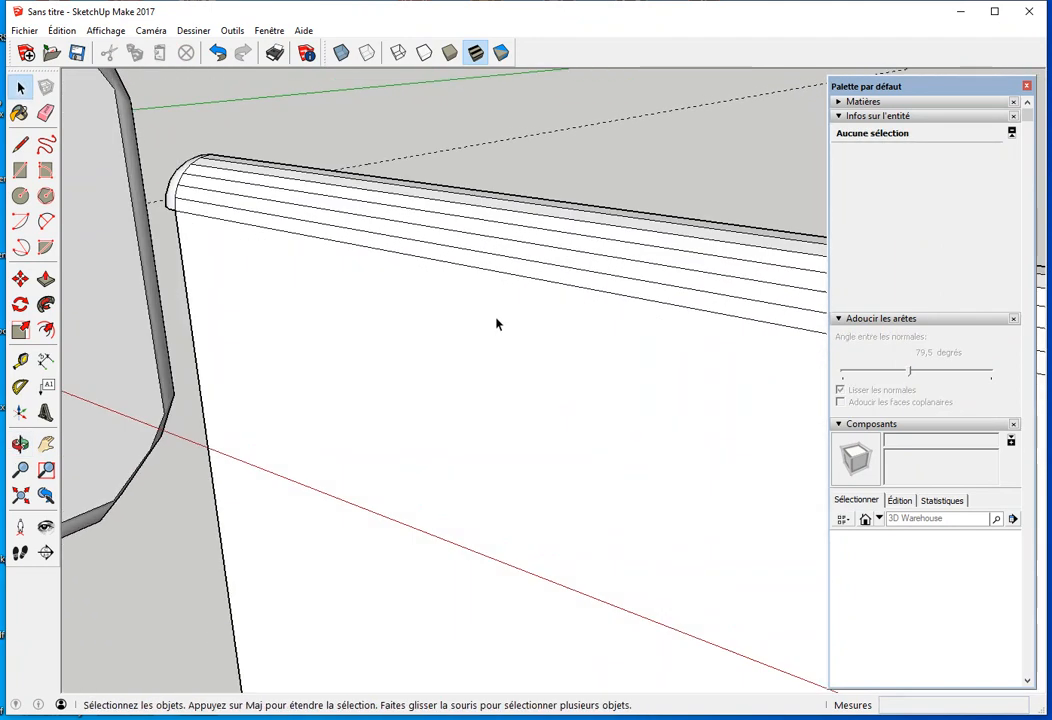
Step: Soften the intermediate lines along the panel's rounded top edge with the Eraser, keeping its two boundary lines
scroll(629, 521, "down", 3)
middle_click_drag(629, 521, 583, 508)
key("e")
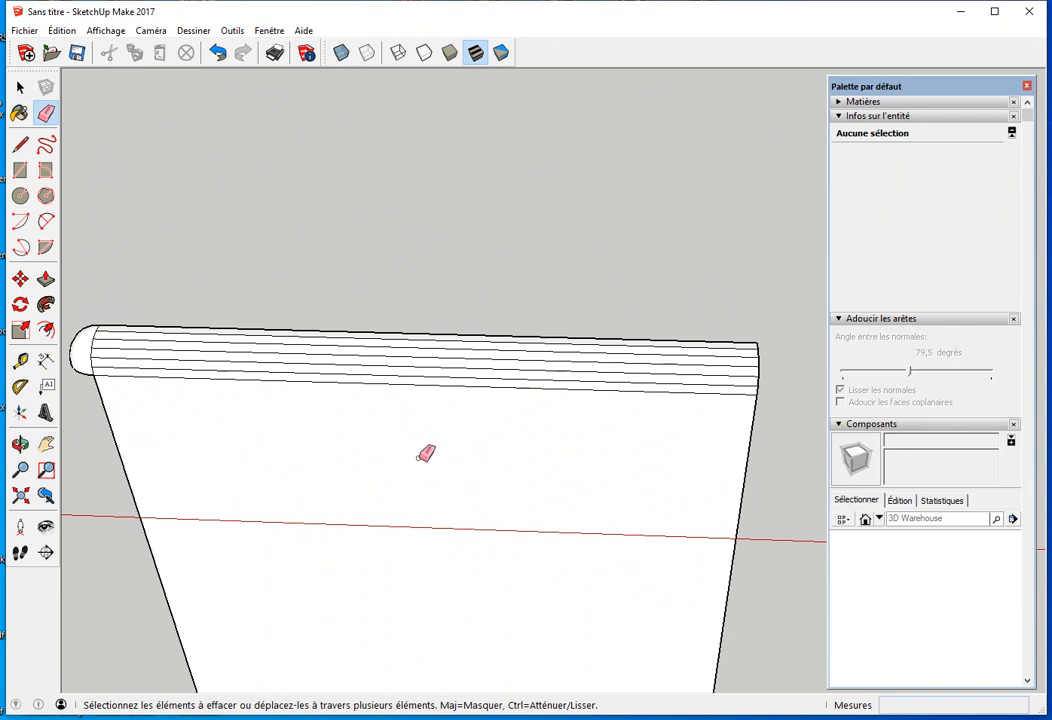
left_click_drag(283, 331, 280, 368)
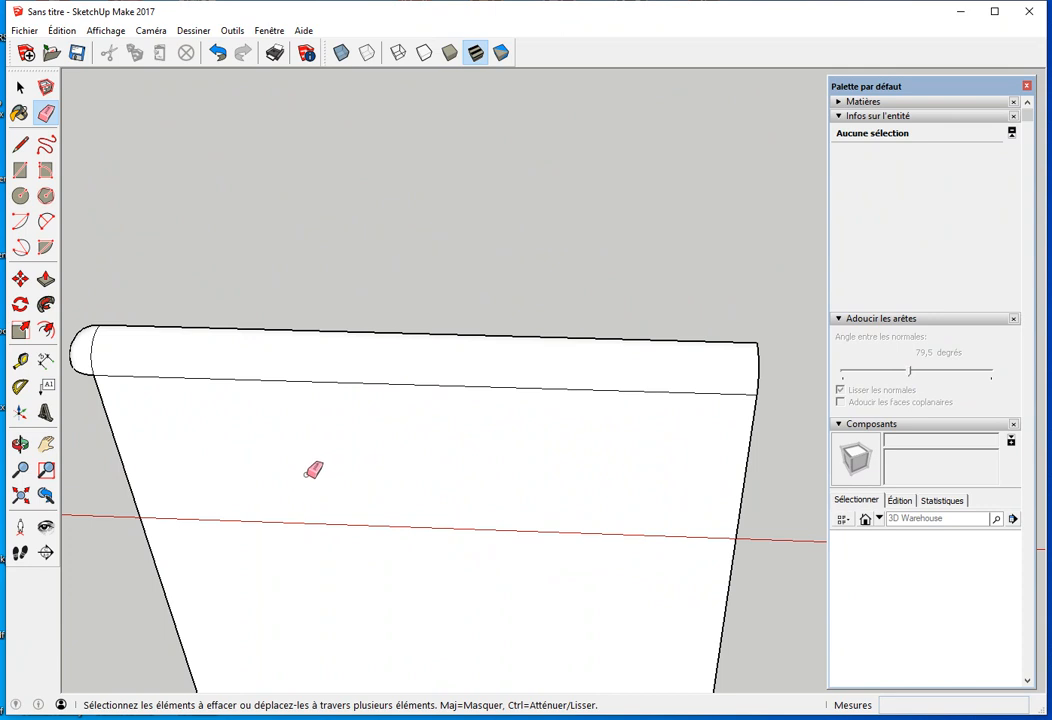
scroll(313, 470, "down", 1)
key("space")
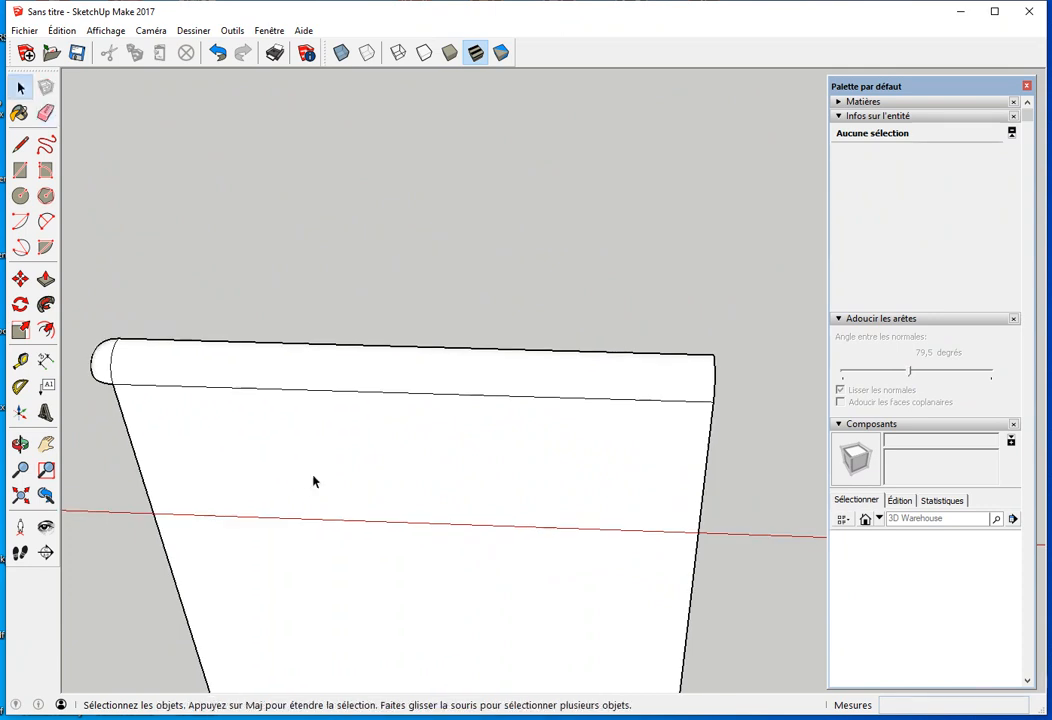
Step: Rotate a copy of the whole panel with its rounded edge and corner by 90° around the panel's centre
key("ctrl+a")
mouse_move(385, 589)
middle_mouse_down()
mouse_move(438, 427)
mouse_move(425, 380)
middle_mouse_up()
key("q")
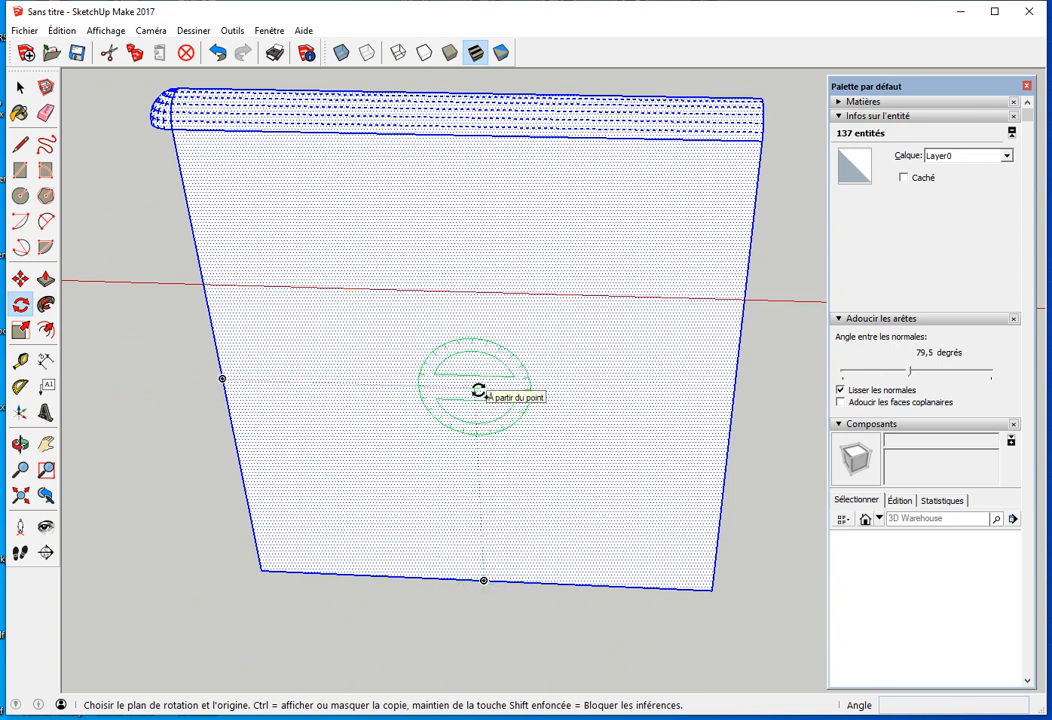
left_click(478, 390)
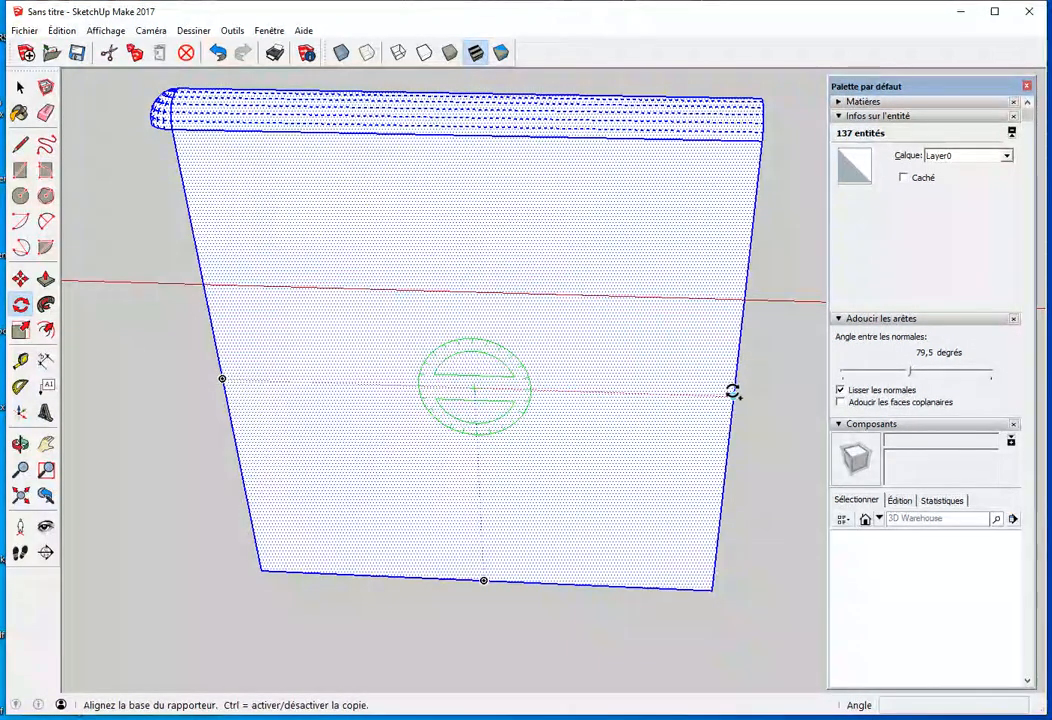
left_click(733, 392)
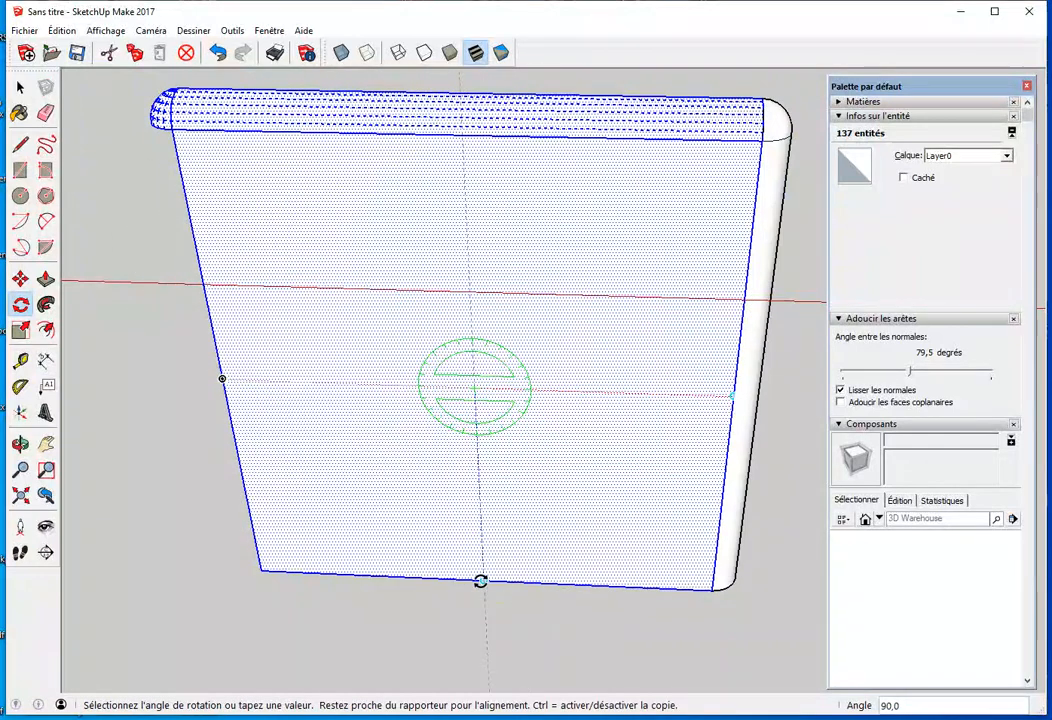
left_click(481, 582)
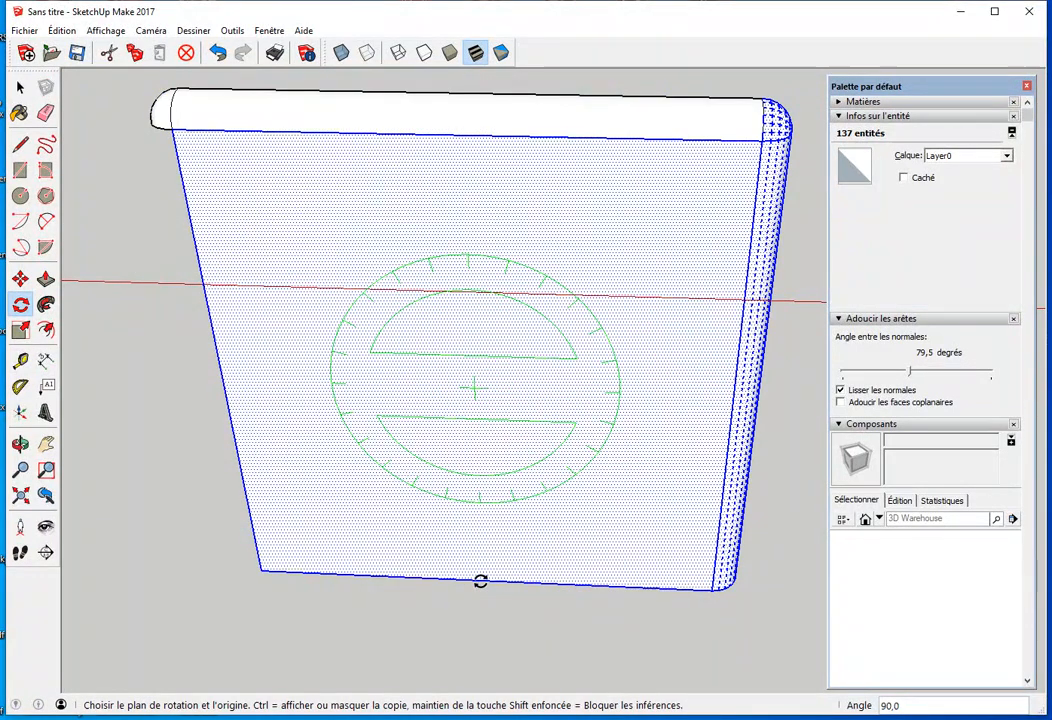
Step: Repeat the 90° rotated copy three times (*3) to round all four sides of the panel, and clear the selection
type("*3")
key("Return")
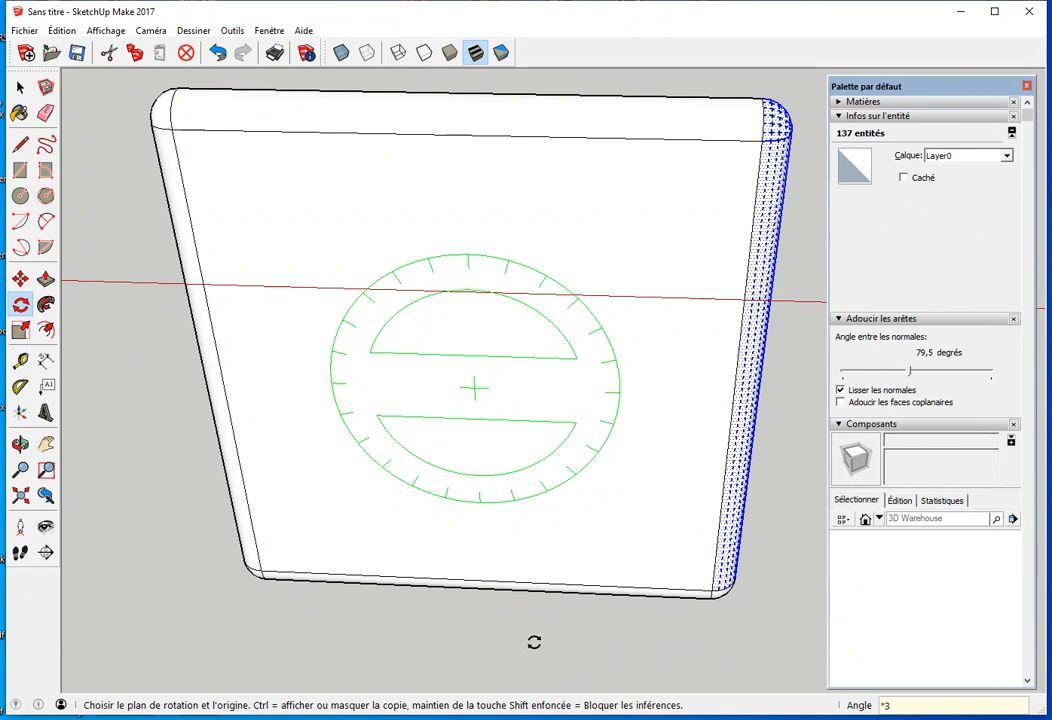
key("space")
left_click(535, 648)
scroll(561, 622, "down", 2)
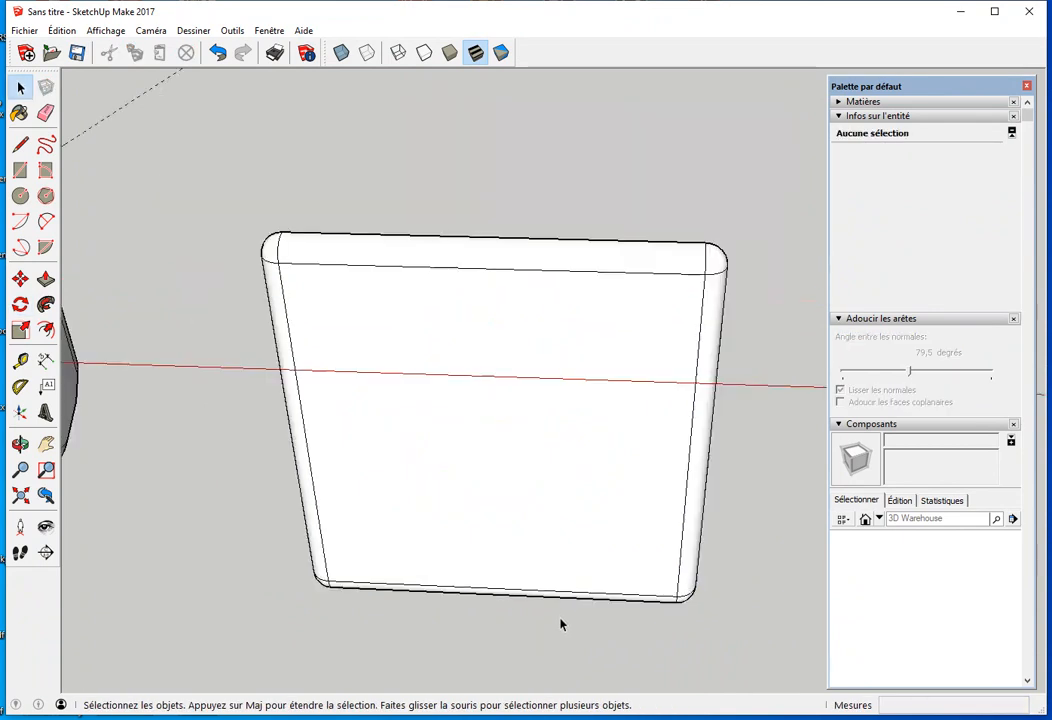
Step: Retrace one segment of a corner arc, about 26 mm long, on the panel's open back to close it with a face
middle_click_drag(627, 599, 514, 628)
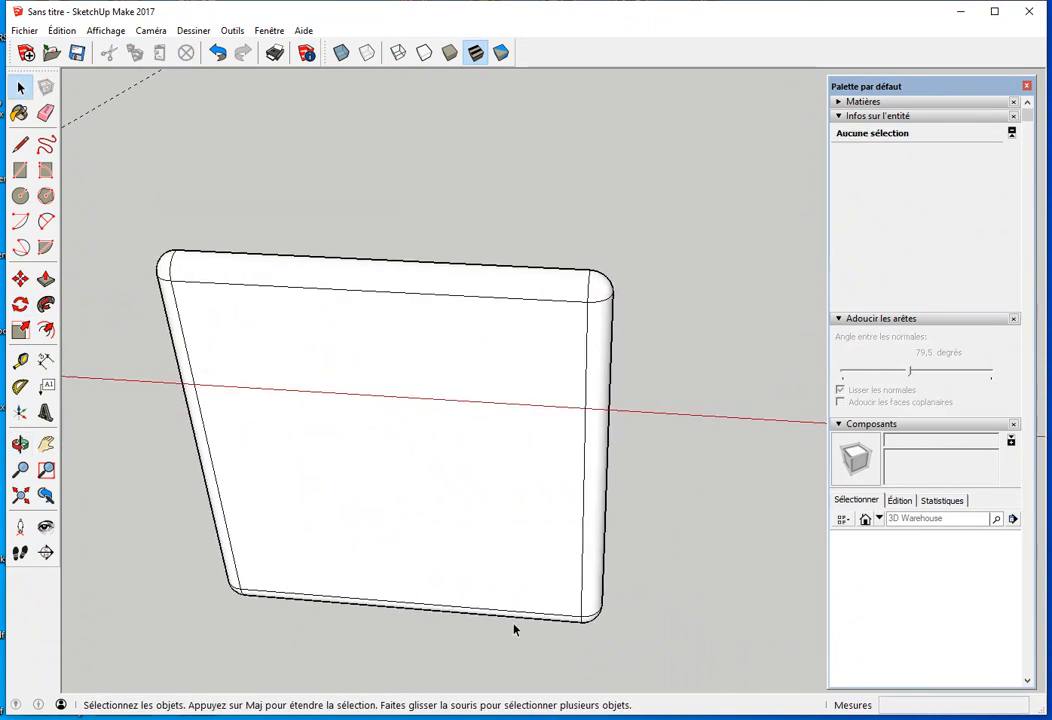
middle_click_drag(561, 514, 350, 404)
scroll(330, 355, "up", 4)
key("l")
scroll(229, 240, "up", 3)
left_click(200, 244)
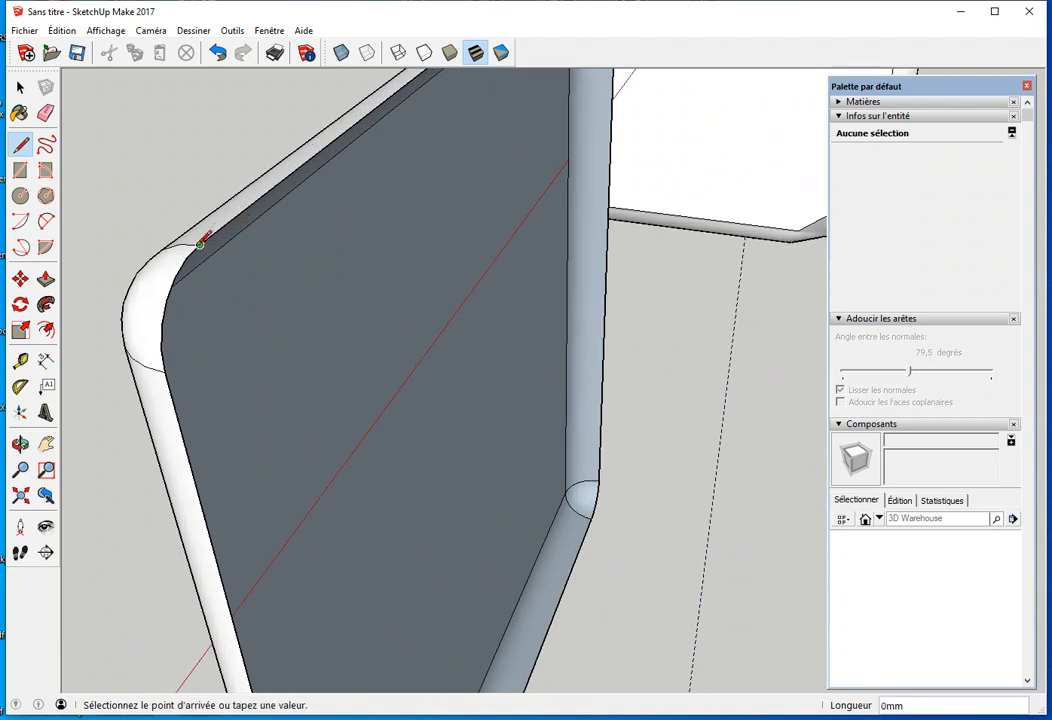
left_click(186, 260)
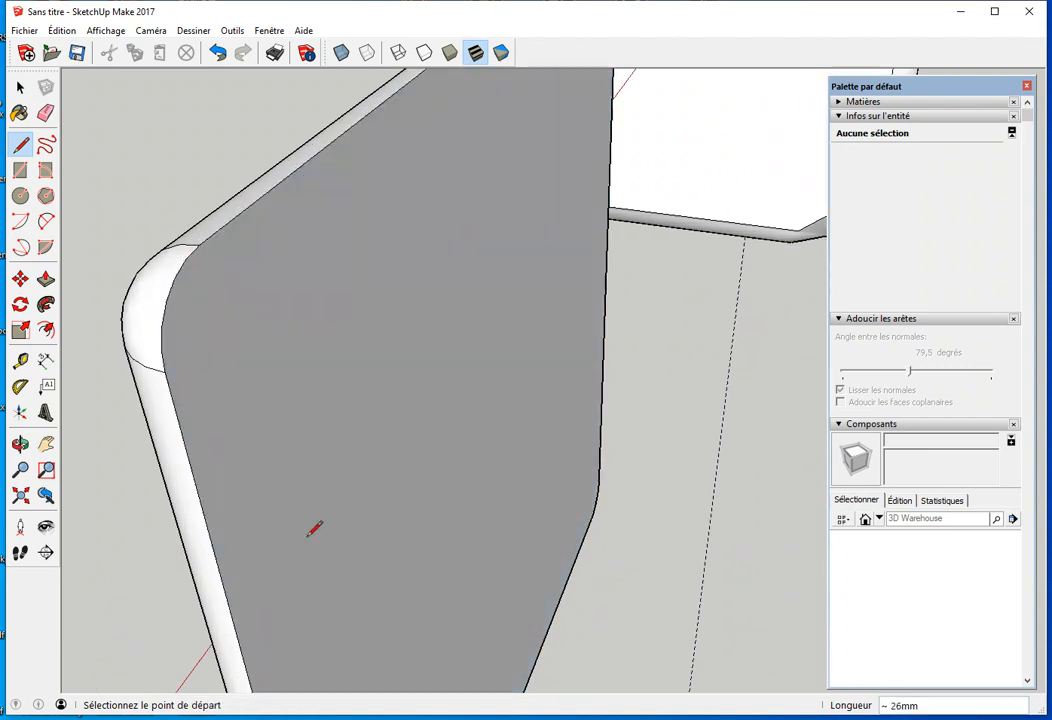
scroll(345, 418, "down", 2)
key("space")
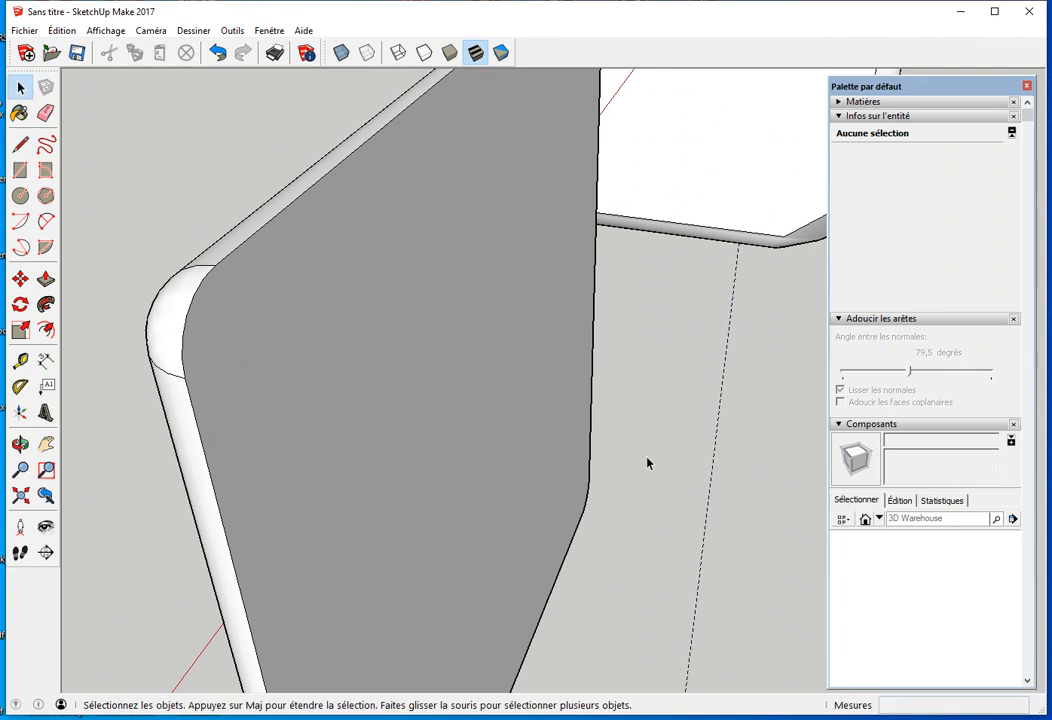
scroll(640, 466, "down", 3)
key("p")
middle_click_drag(643, 492, 309, 337)
left_click_drag(309, 337, 408, 353)
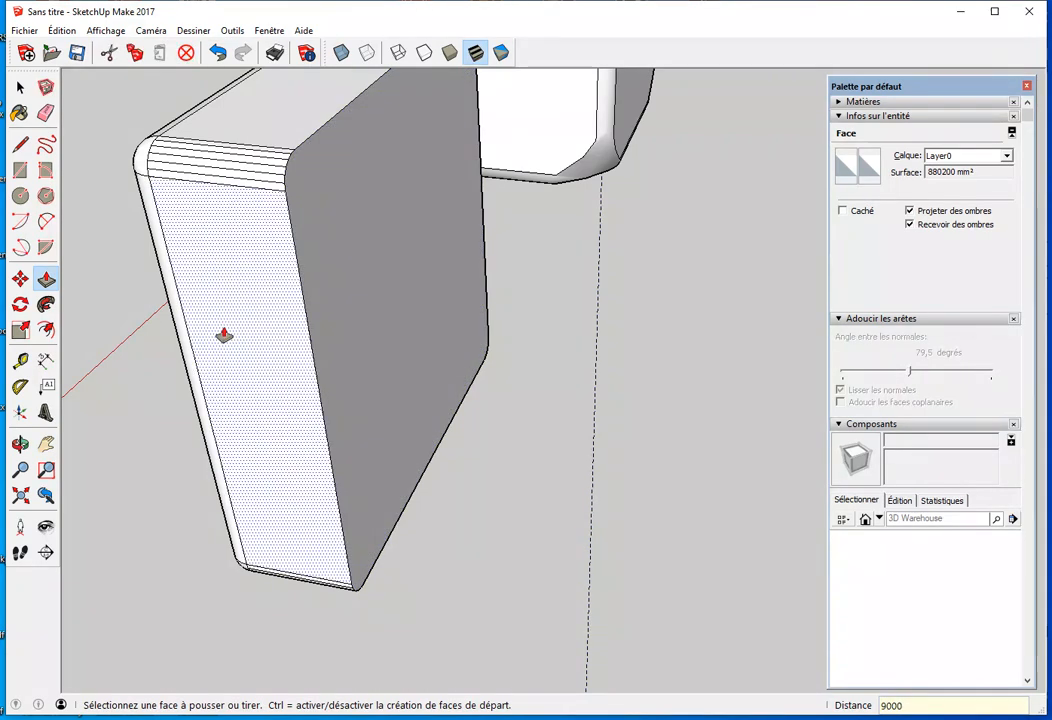
middle_click_drag(230, 384, 469, 457)
key("ctrl+z")
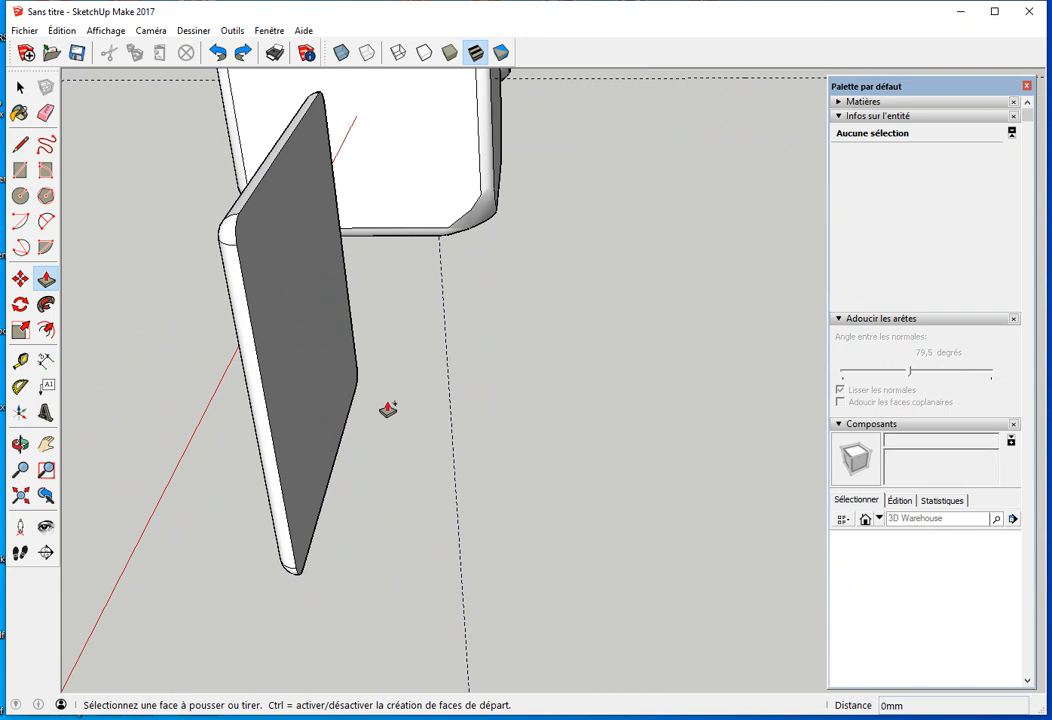
key("space")
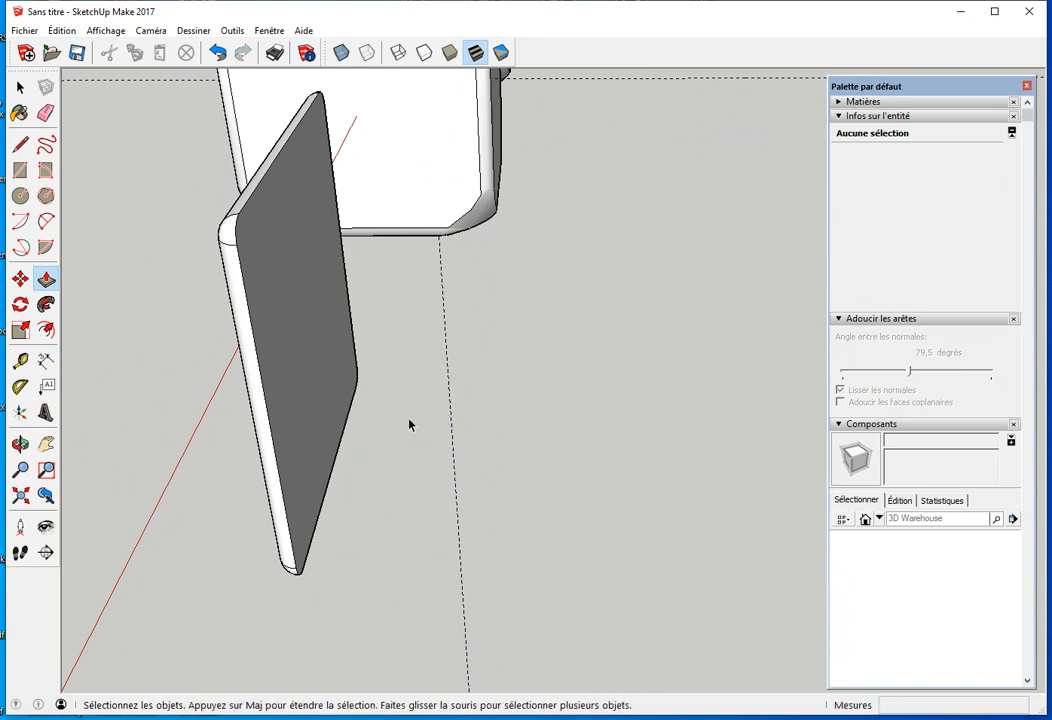
Step: Extrude the panel's back face outward by 900 mm with Push/Pull to form half of the rounded cube
key("p")
left_click_drag(312, 381, 429, 395)
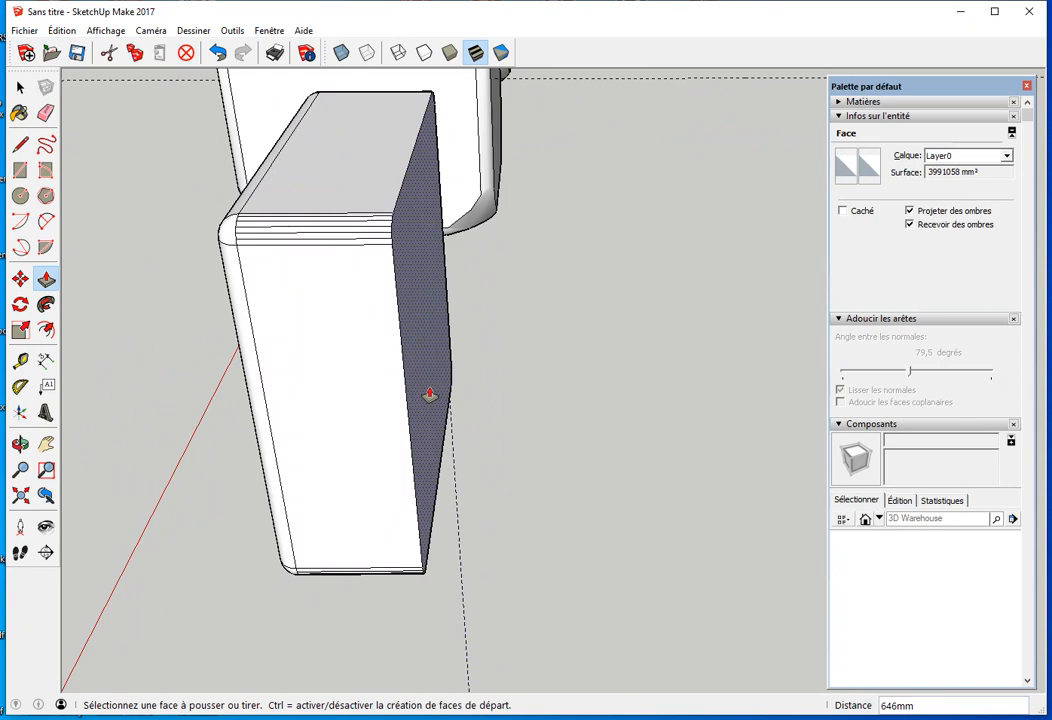
key("Return")
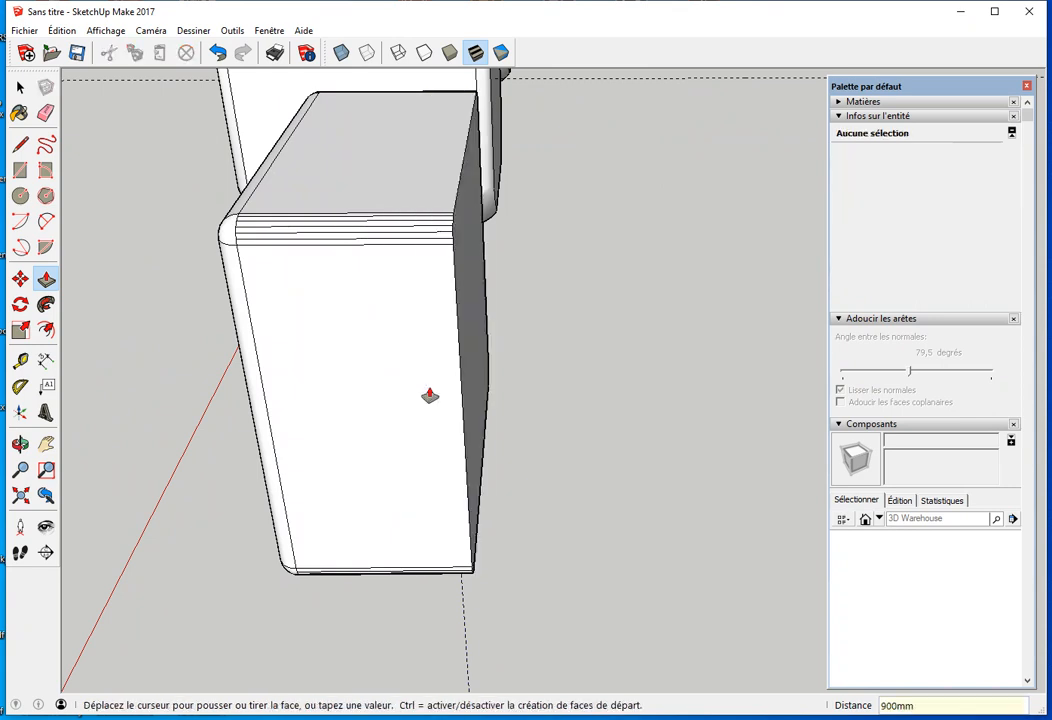
middle_click_drag(495, 418, 225, 460)
key("space")
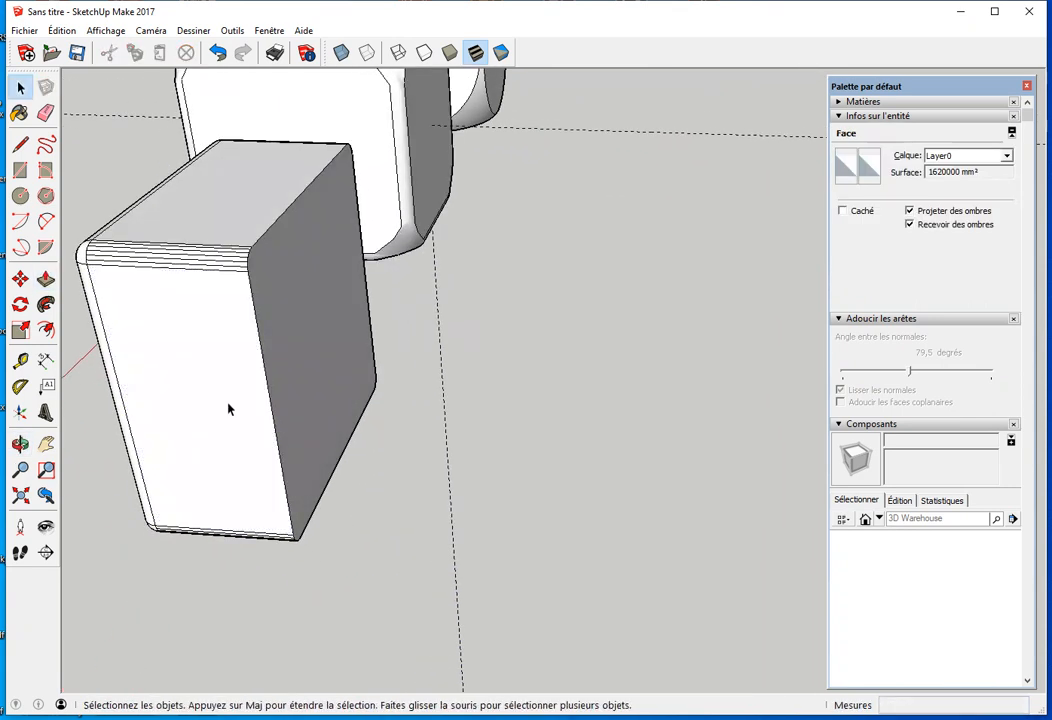
Step: Select the whole half cube and place a copy about 1750 mm away along the green axis
triple_click(226, 409)
key("m")
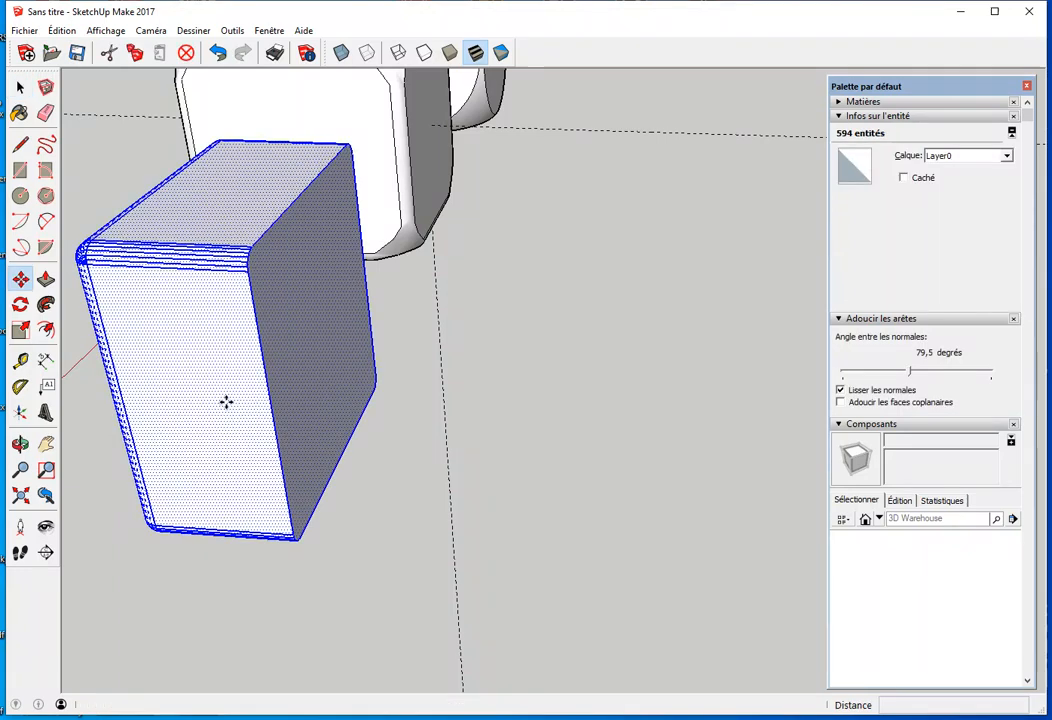
key("ctrl")
left_click(174, 400)
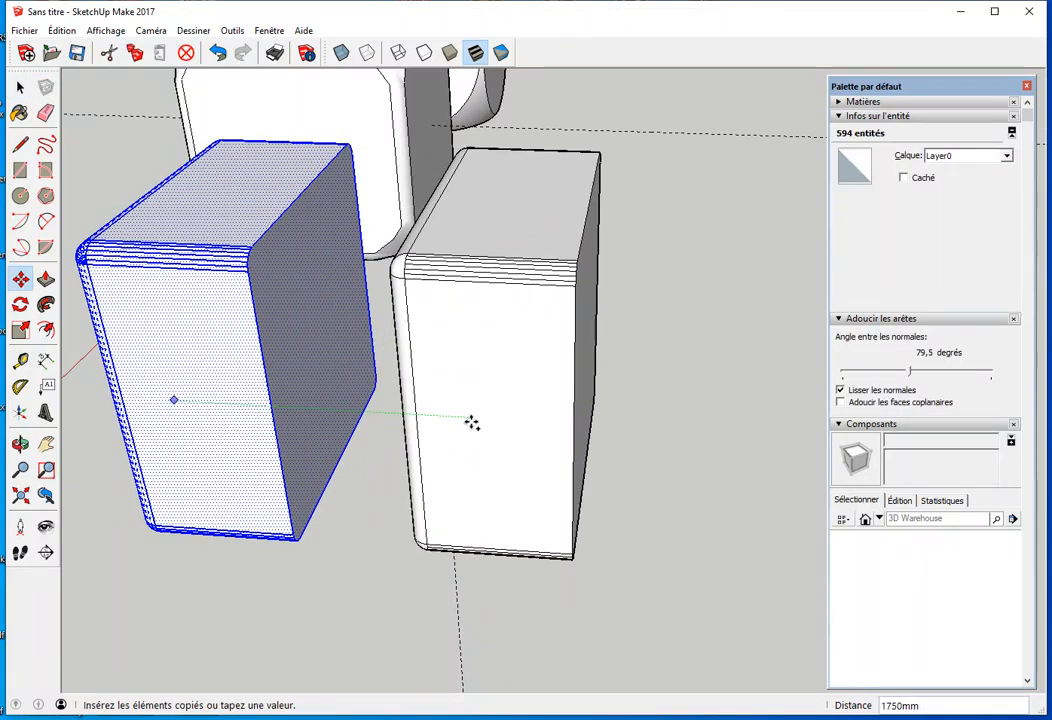
left_click(471, 420)
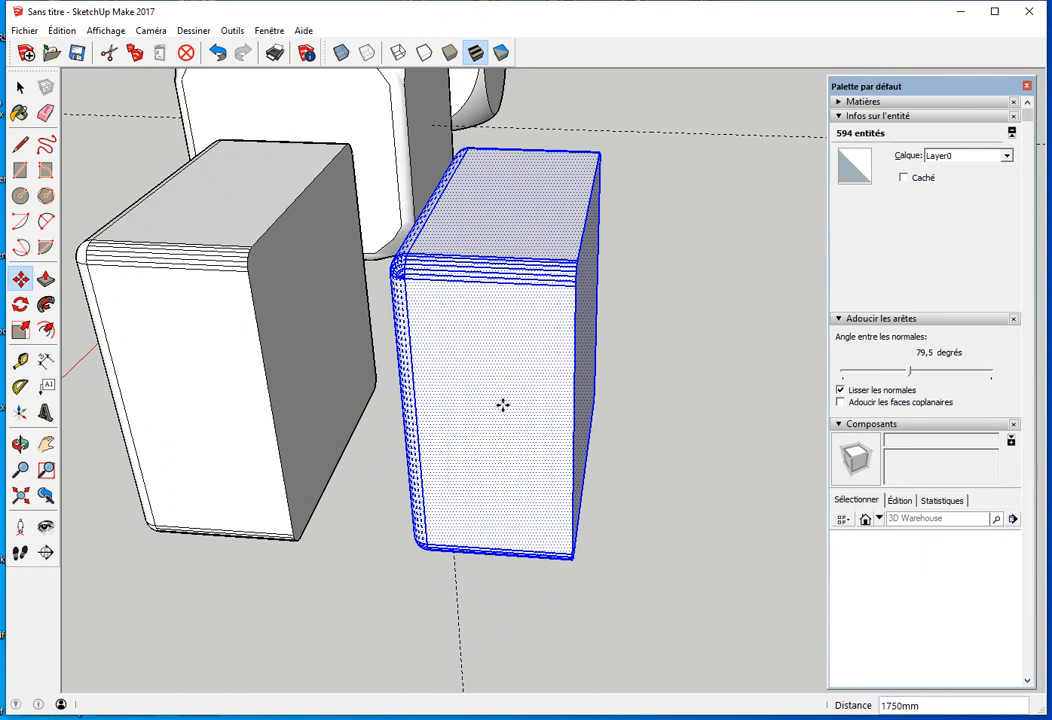
Step: Flip the copied half cube along the green axis so its open, unrounded side faces the original
right_click(470, 417)
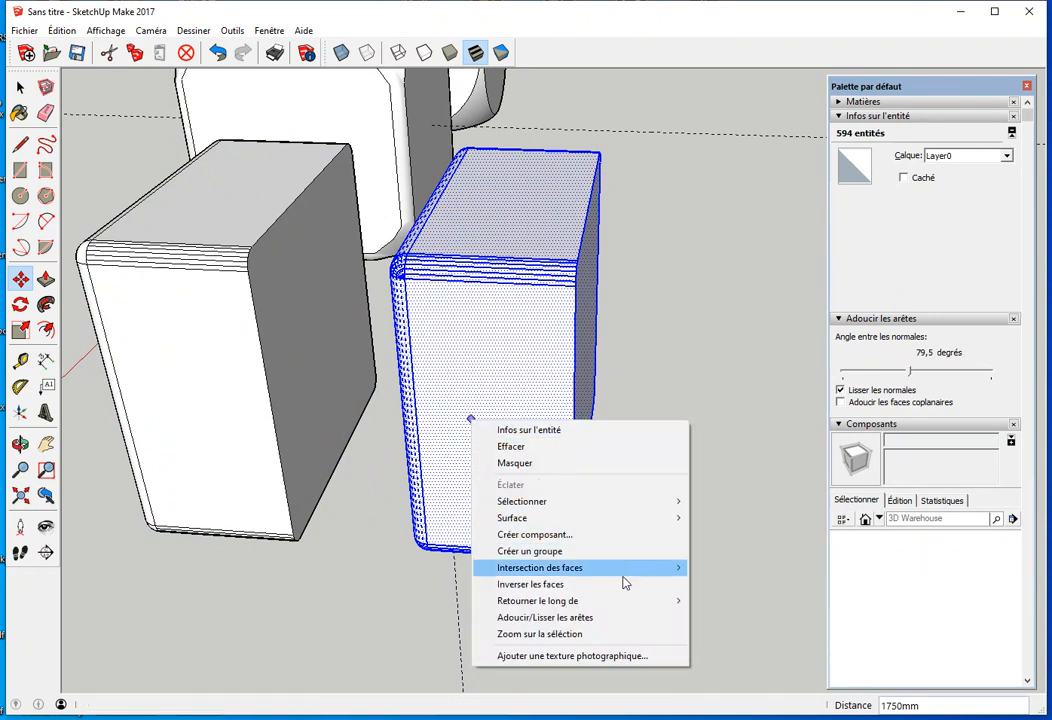
mouse_move(641, 603)
left_click(747, 617)
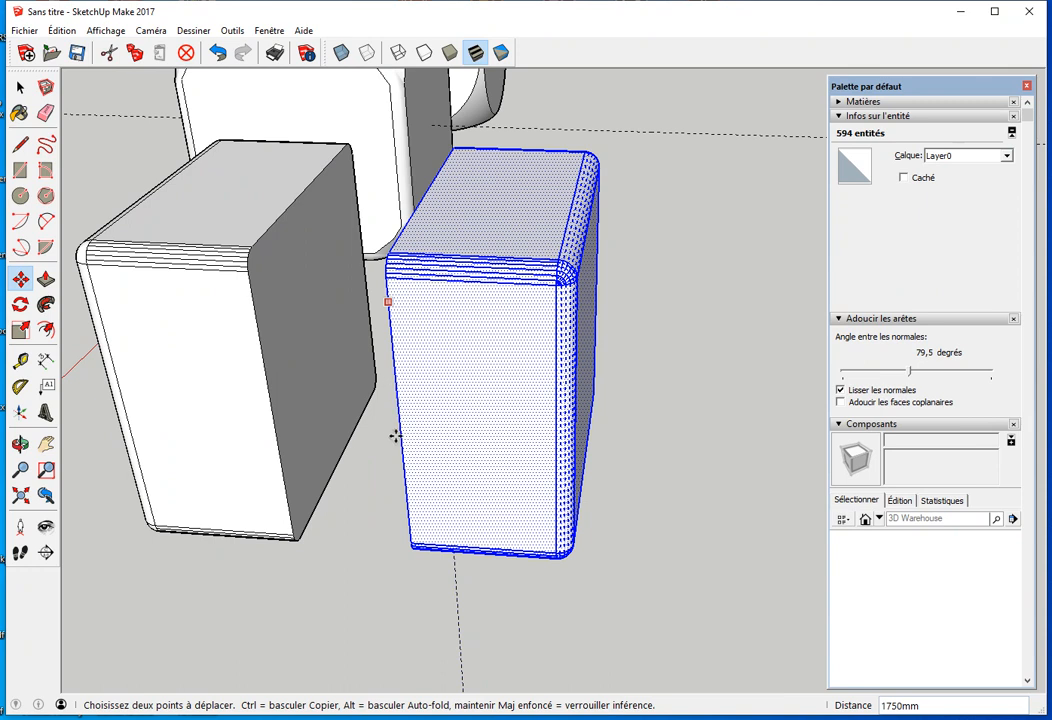
Step: Move the flipped half by its inner vertical edge onto the original's matching edge to join the cube, and clear the selection
middle_click_drag(534, 402, 513, 403)
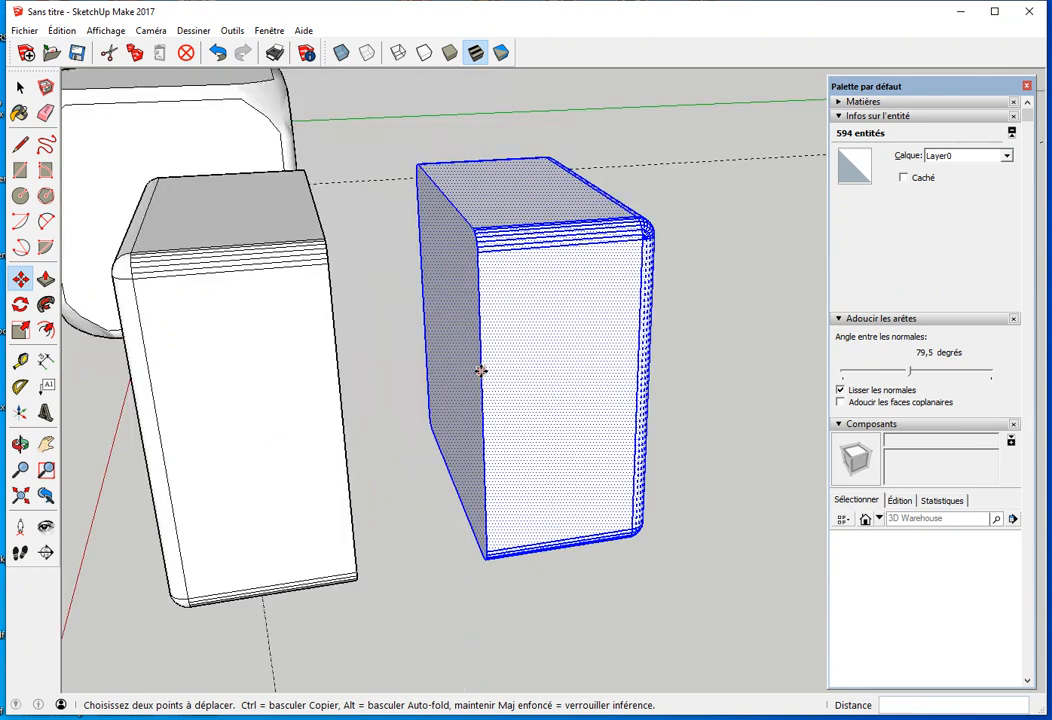
left_click(481, 413)
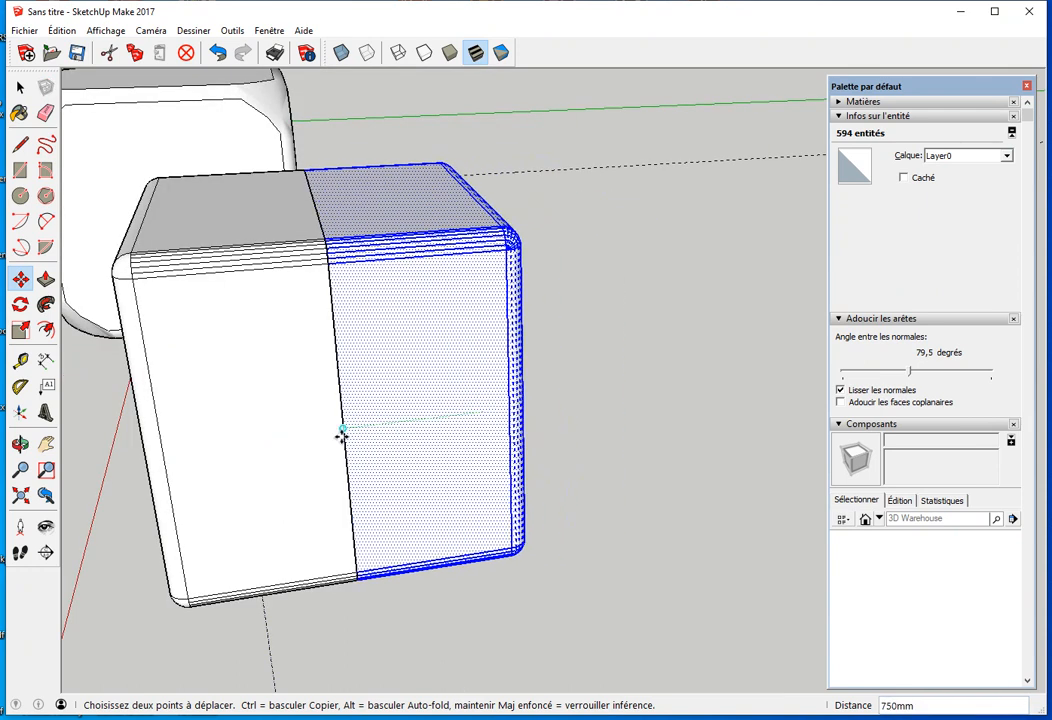
left_click(343, 436)
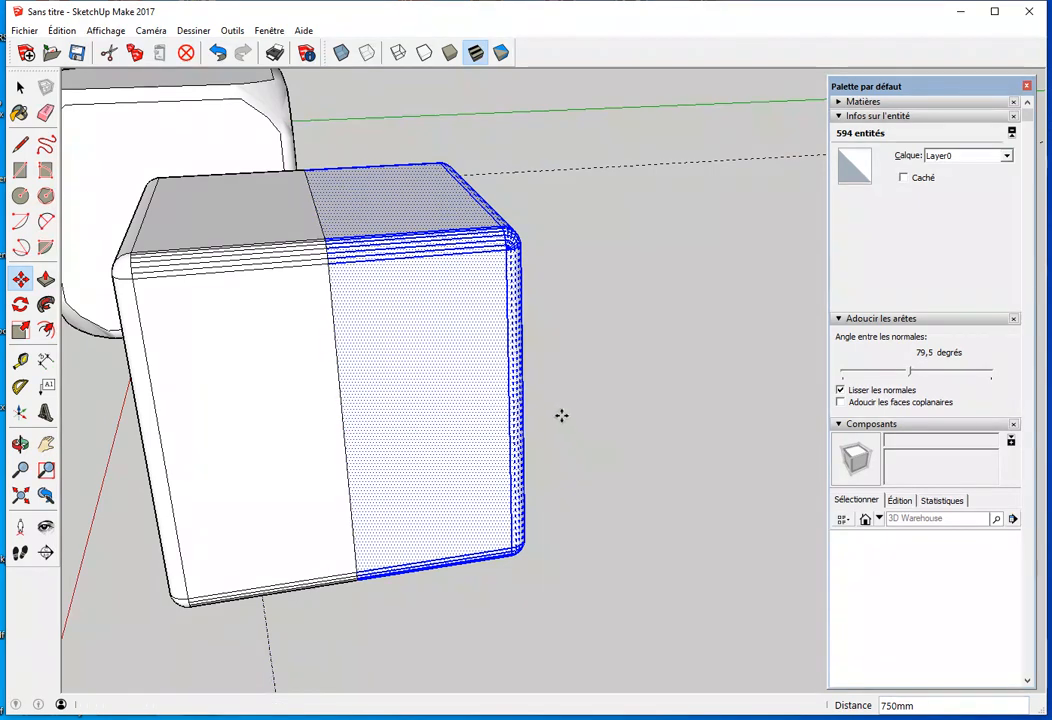
key("space")
scroll(554, 415, "down", 1)
left_click(603, 397)
Step: Select the seam lines around the middle of the joined cube and delete them
scroll(603, 397, "down", 2)
middle_click_drag(455, 368, 486, 521)
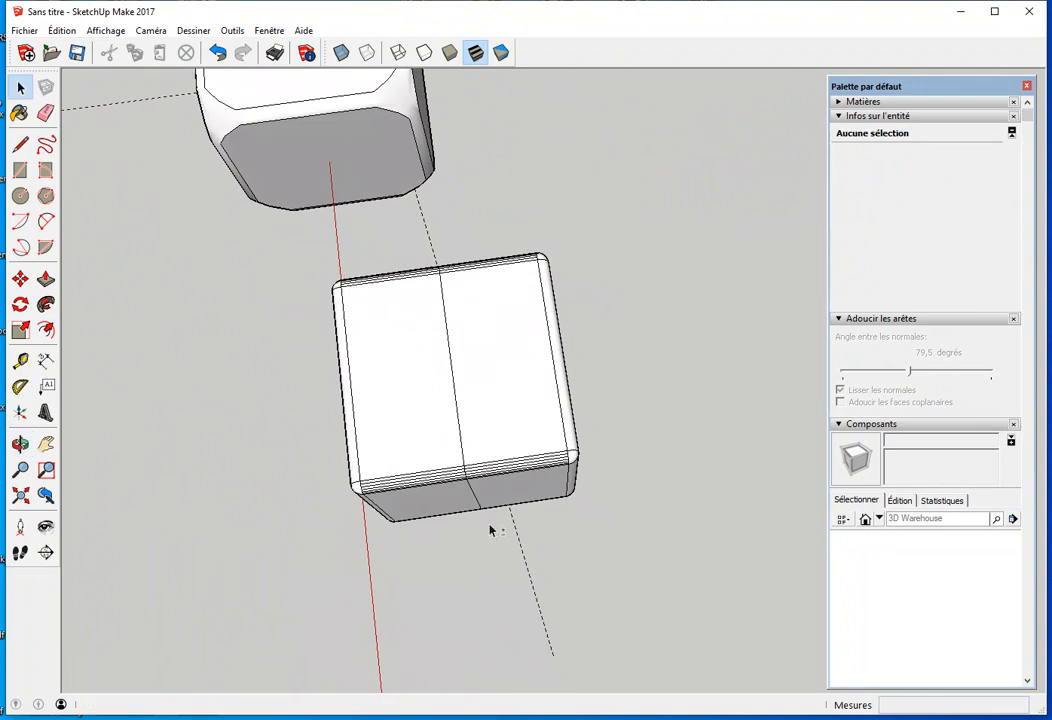
left_click_drag(413, 263, 519, 540)
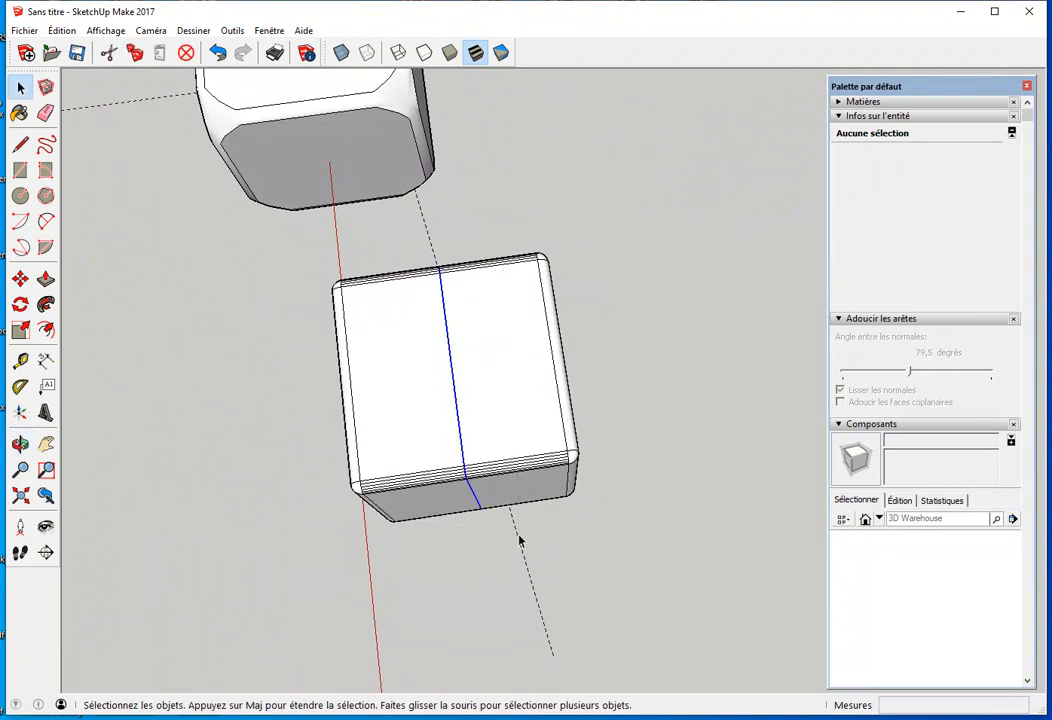
key("Delete")
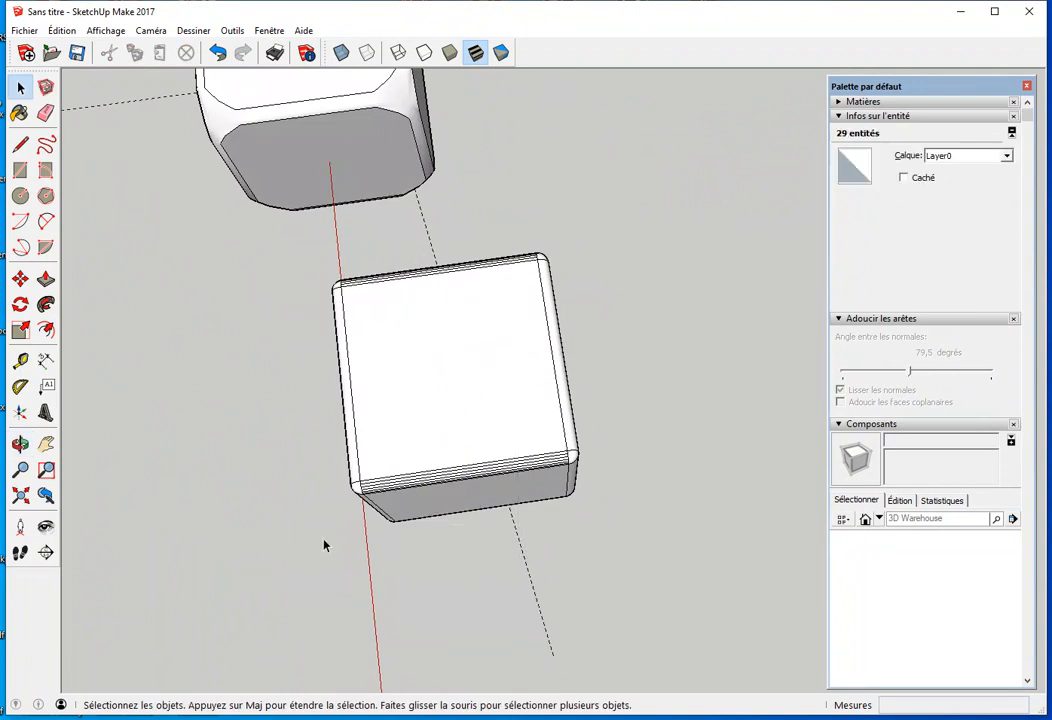
Step: Try to soften the intermediate lines on the cube's unsmoothed rounded top edge with the Eraser, and undo it
middle_click_drag(430, 491, 622, 369)
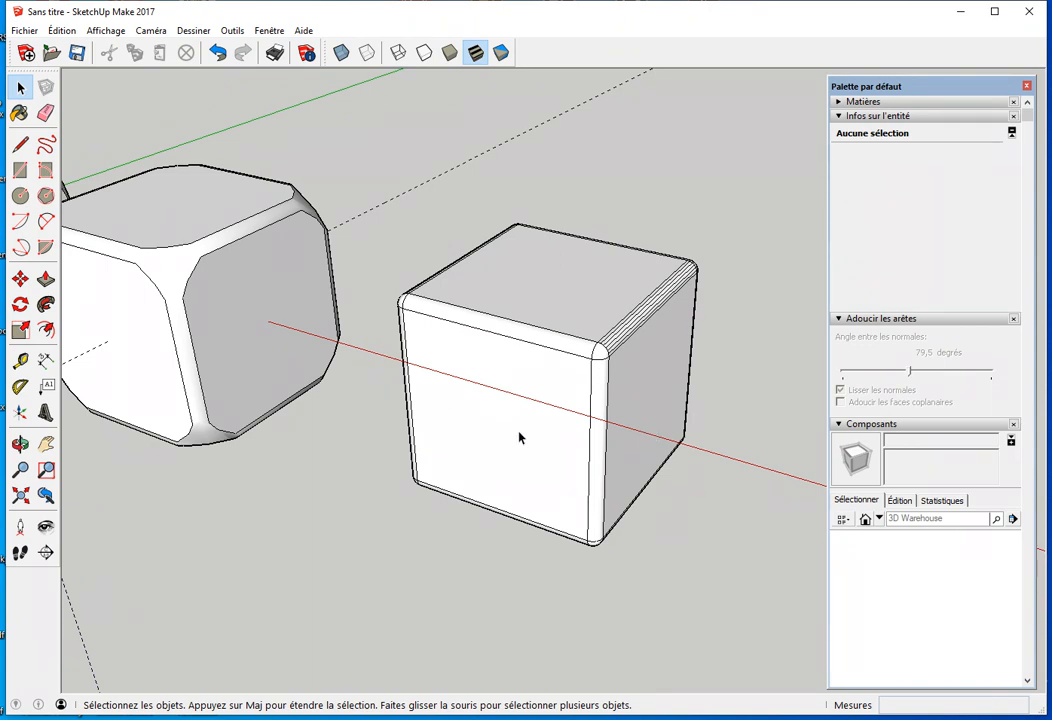
scroll(554, 364, "up", 5)
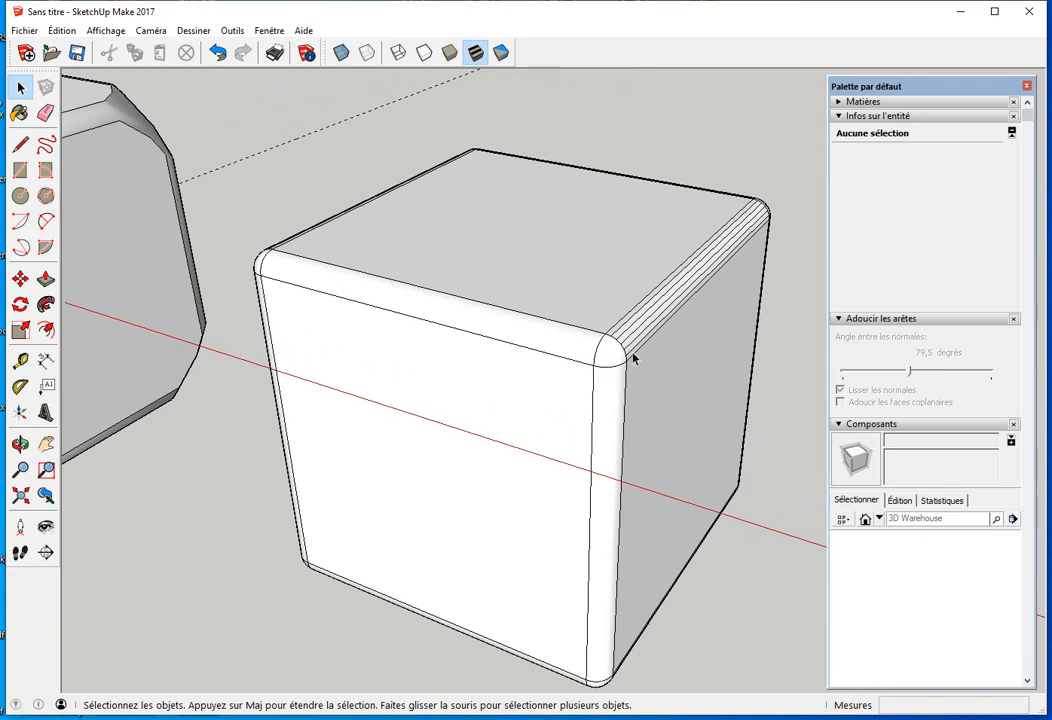
scroll(433, 418, "down", 2)
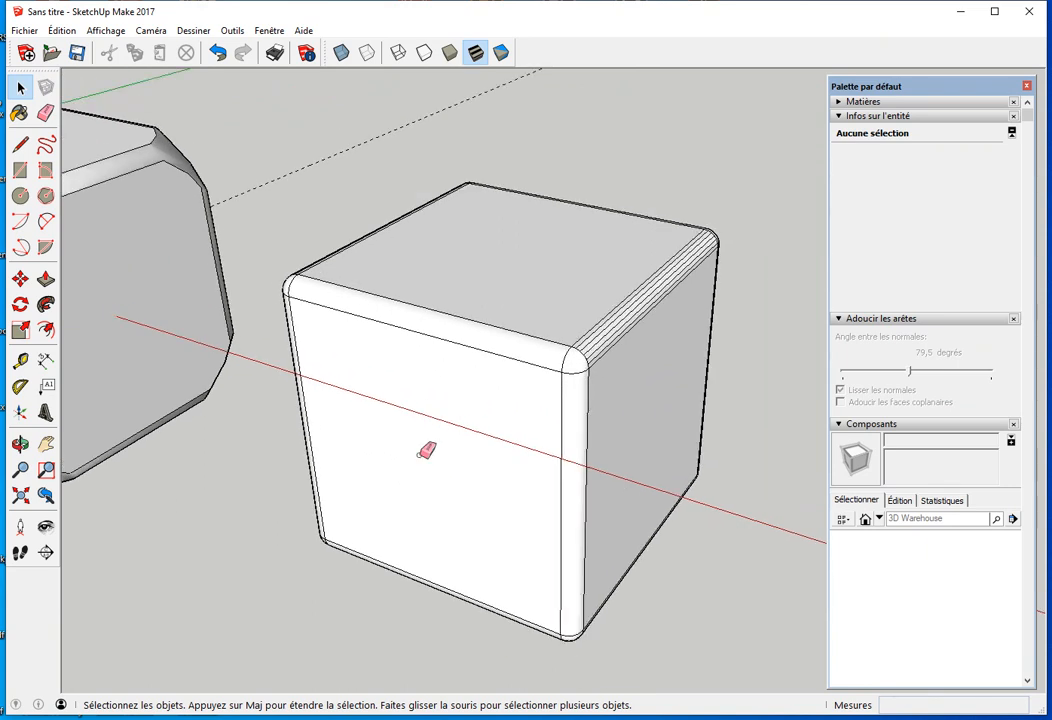
key("e")
left_click_drag(600, 333, 604, 338, "ctrl")
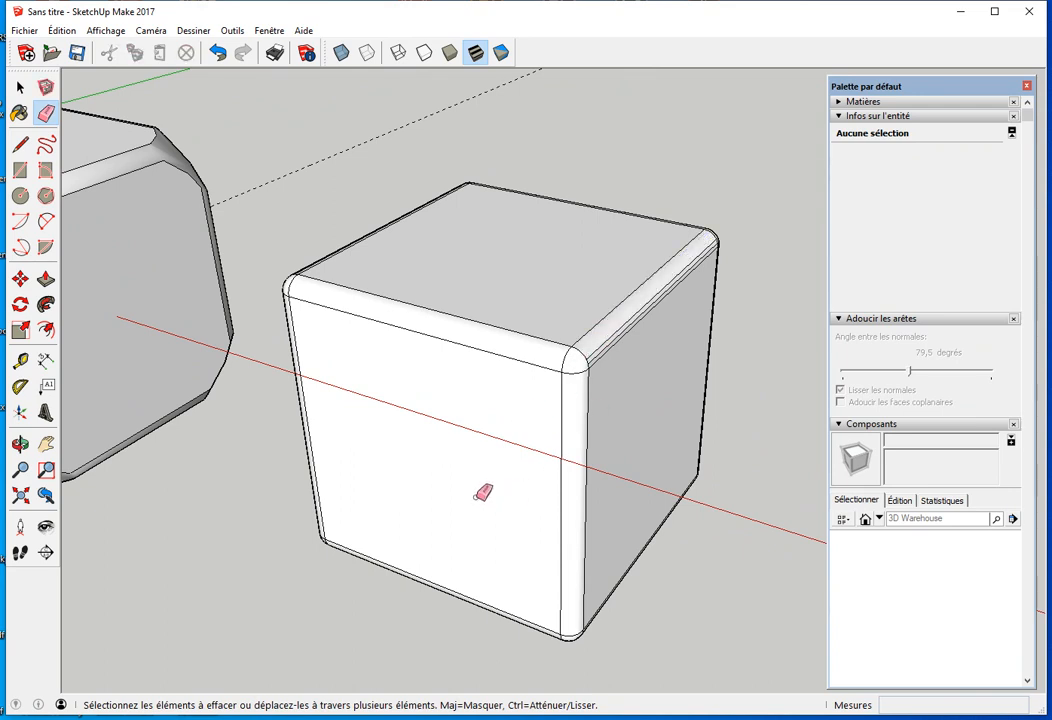
key("ctrl+z")
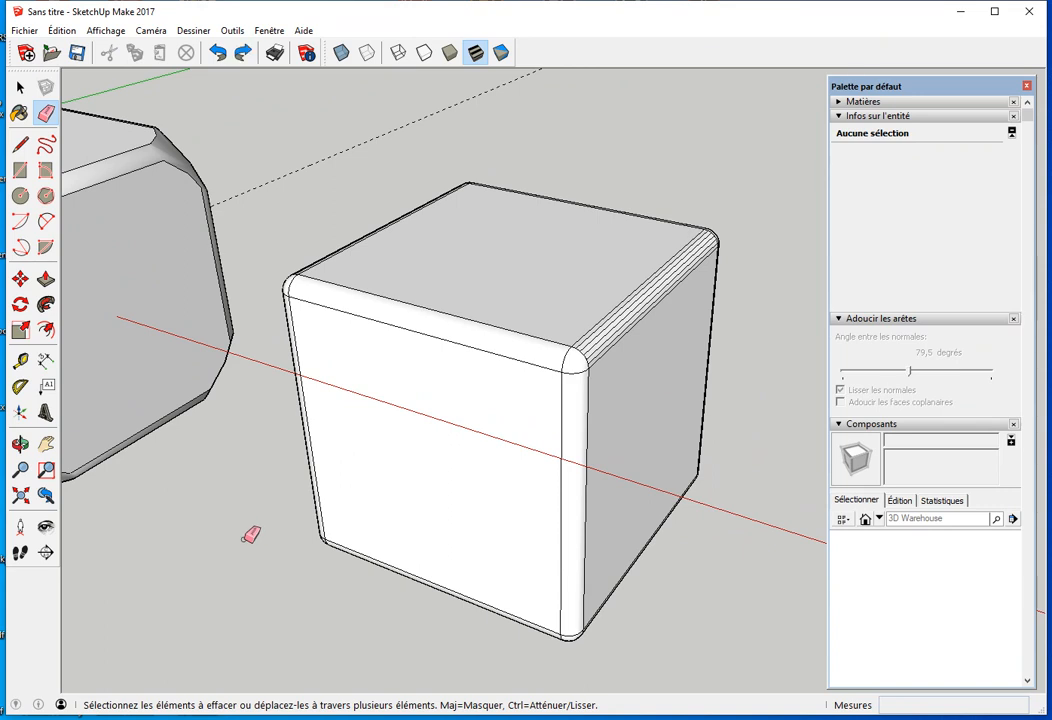
Step: Select the six flat faces of the joined cube together with their bounding edges
key("space")
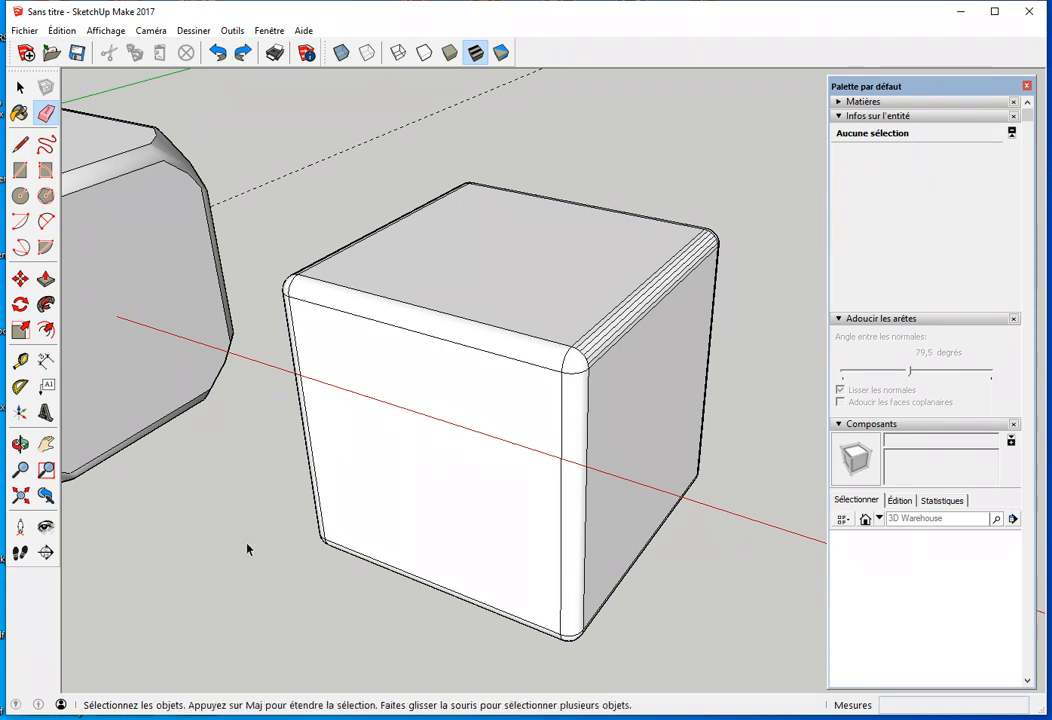
left_click(475, 467)
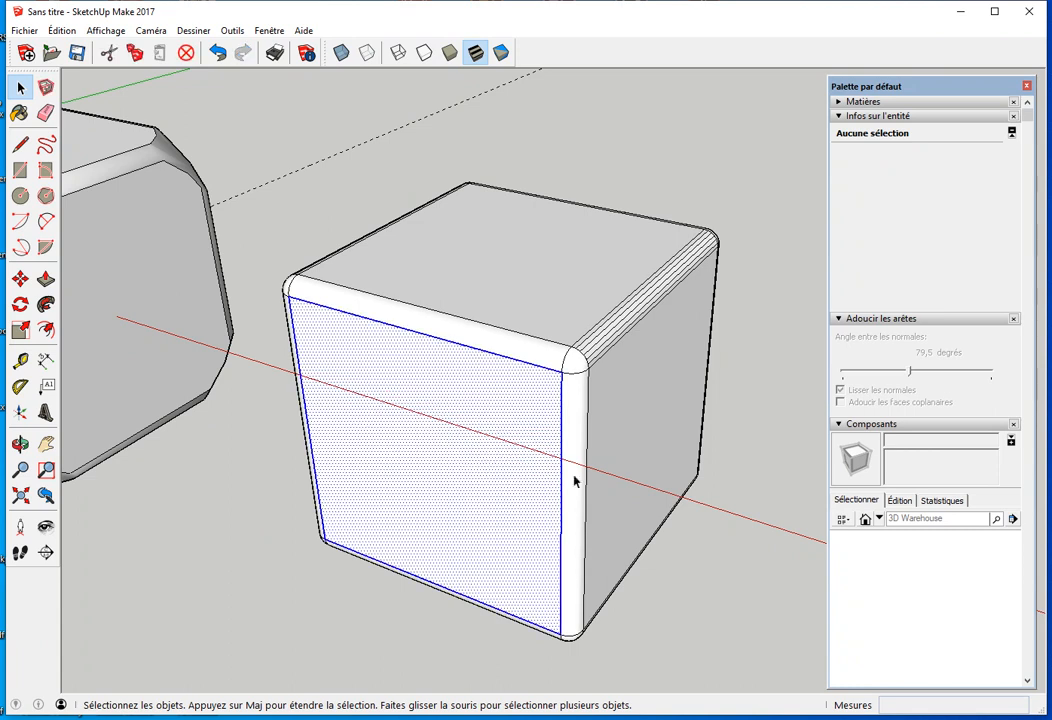
double_click(538, 298, "shift")
middle_click_drag(462, 525, 475, 250)
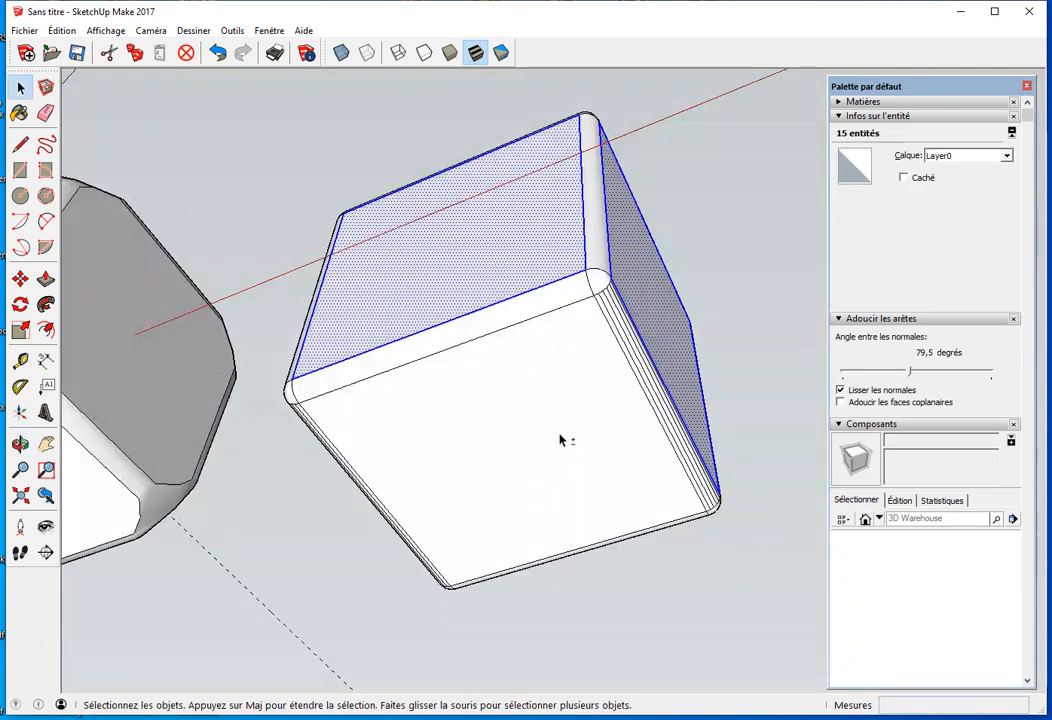
left_click(563, 440, "shift")
middle_click_drag(561, 471, 621, 460)
double_click(473, 339, "shift")
middle_click_drag(323, 353, 582, 432)
left_click(385, 329, "shift")
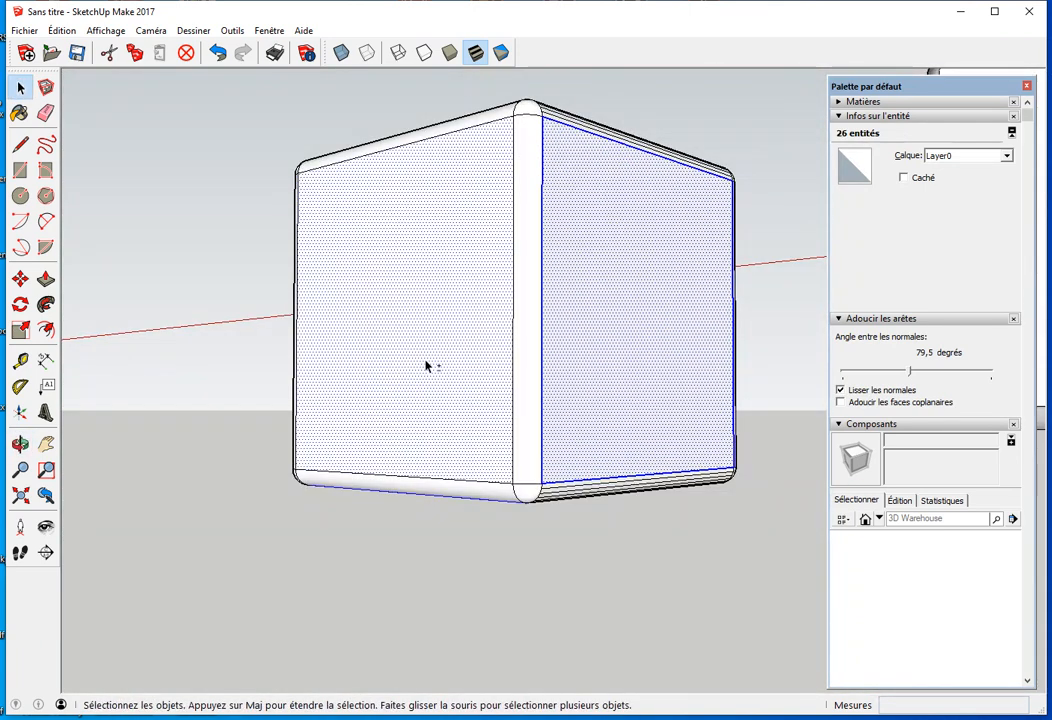
left_click(426, 362, "shift")
double_click(426, 362, "shift")
Step: Invert the selection around the cube so only its rounded edge and corner surfaces are selected
middle_click_drag(654, 297, 378, 326)
middle_click_drag(752, 341, 190, 378)
scroll(237, 417, "down", 2)
left_click(20, 495)
middle_click_drag(432, 441, 152, 504)
scroll(500, 397, "up", 3)
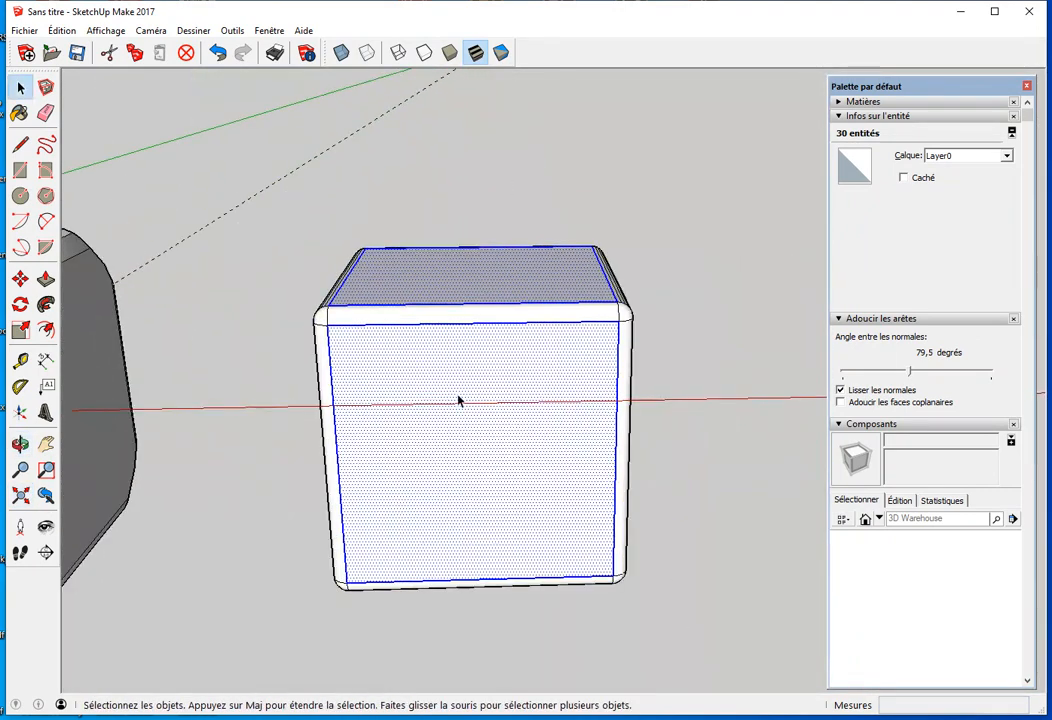
middle_click_drag(405, 355, 589, 402)
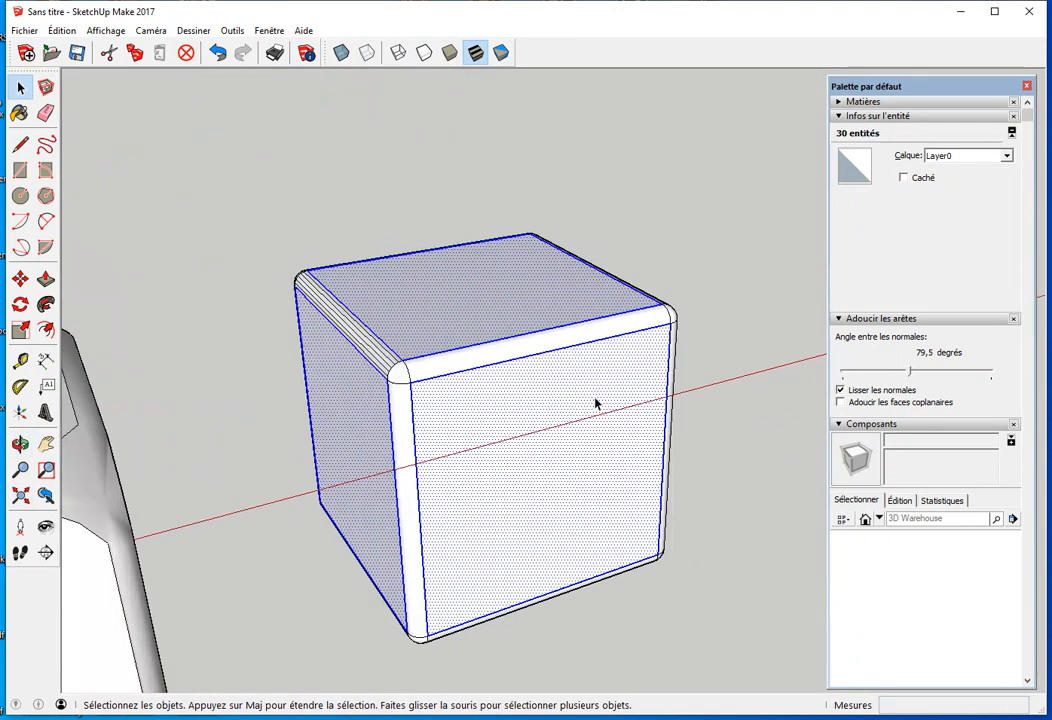
middle_click_drag(452, 523, 456, 470)
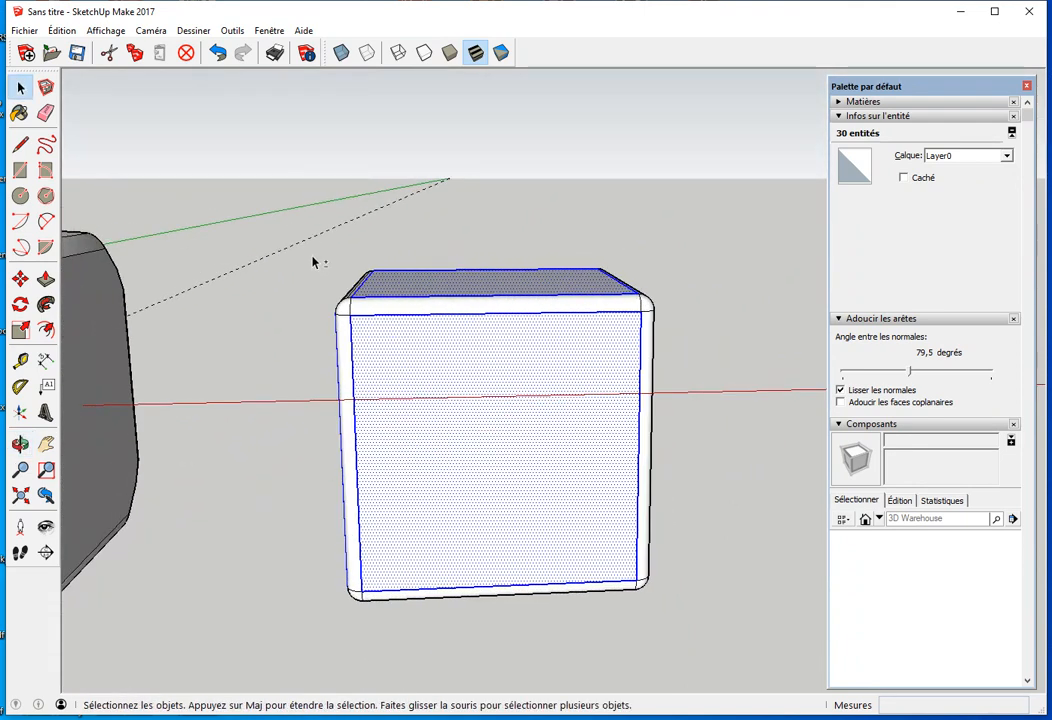
left_click_drag(312, 253, 690, 627)
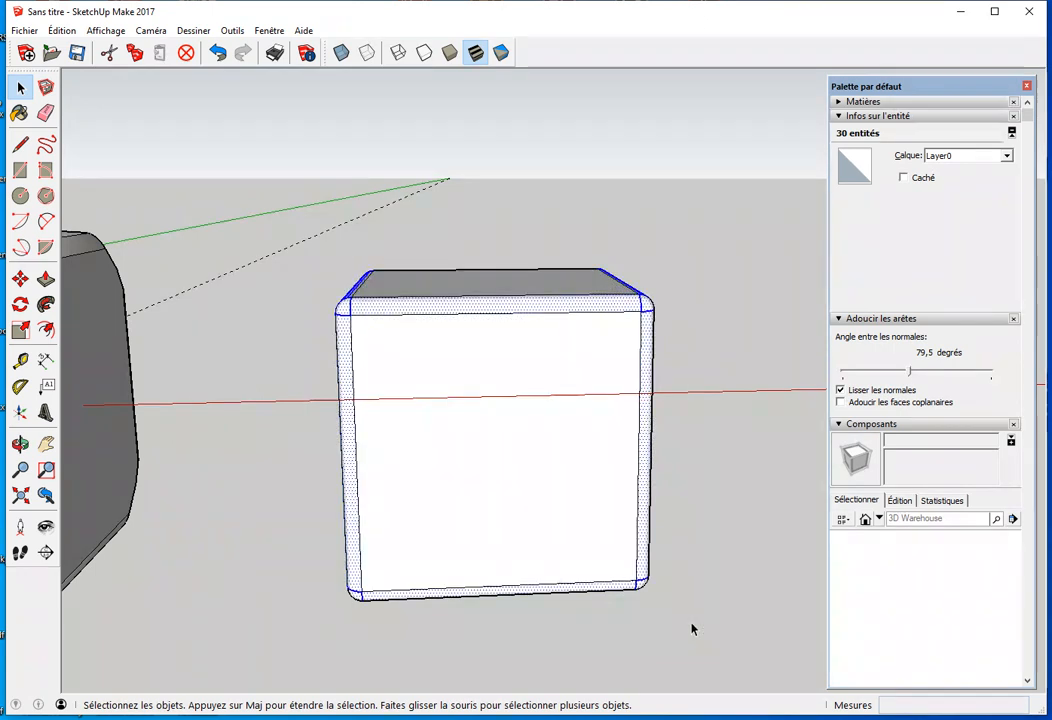
middle_click_drag(565, 380, 535, 369)
middle_click_drag(608, 588, 758, 493)
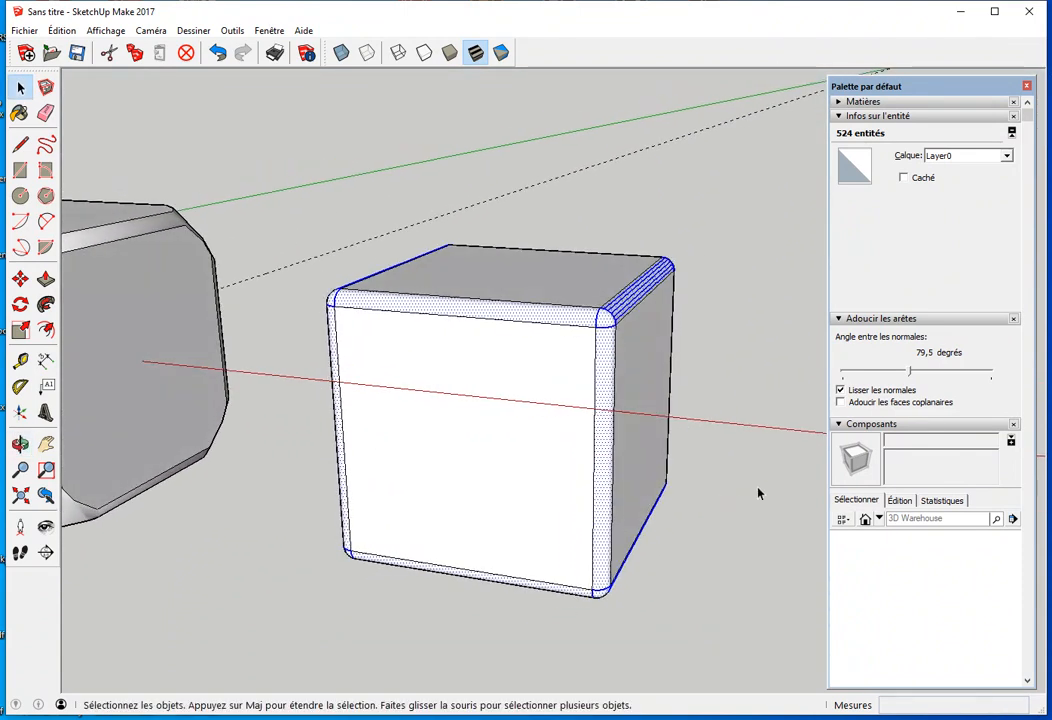
Step: Try softening the rounded edges with smooth normals off and on again, and undo it
left_click(840, 390)
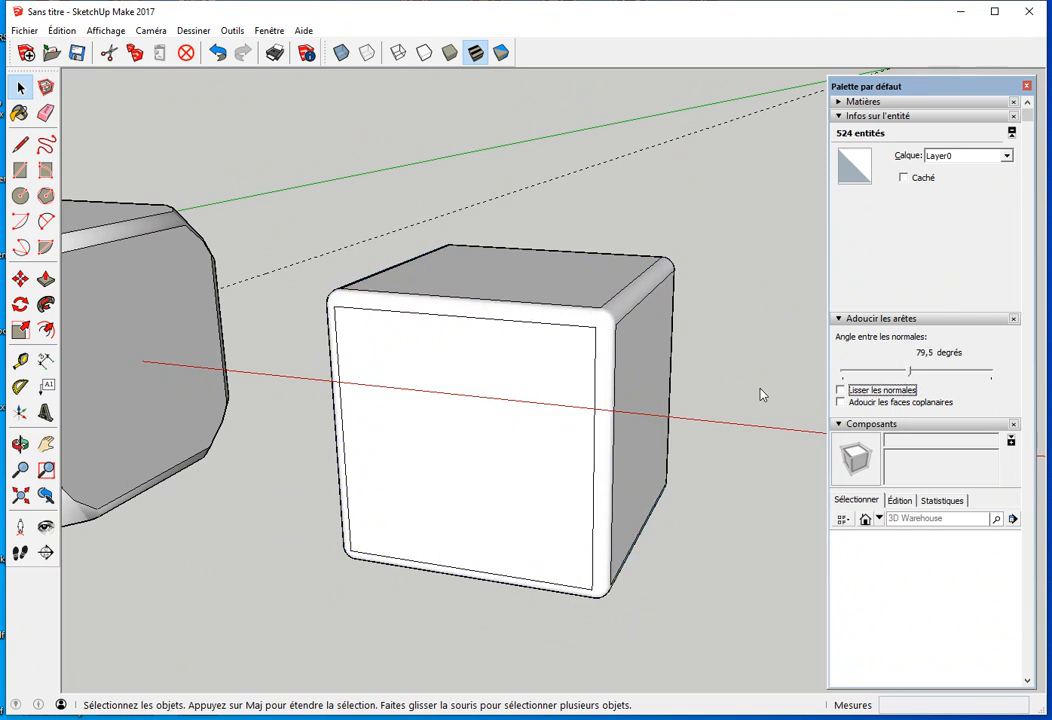
left_click(632, 310)
middle_click_drag(632, 310, 750, 373)
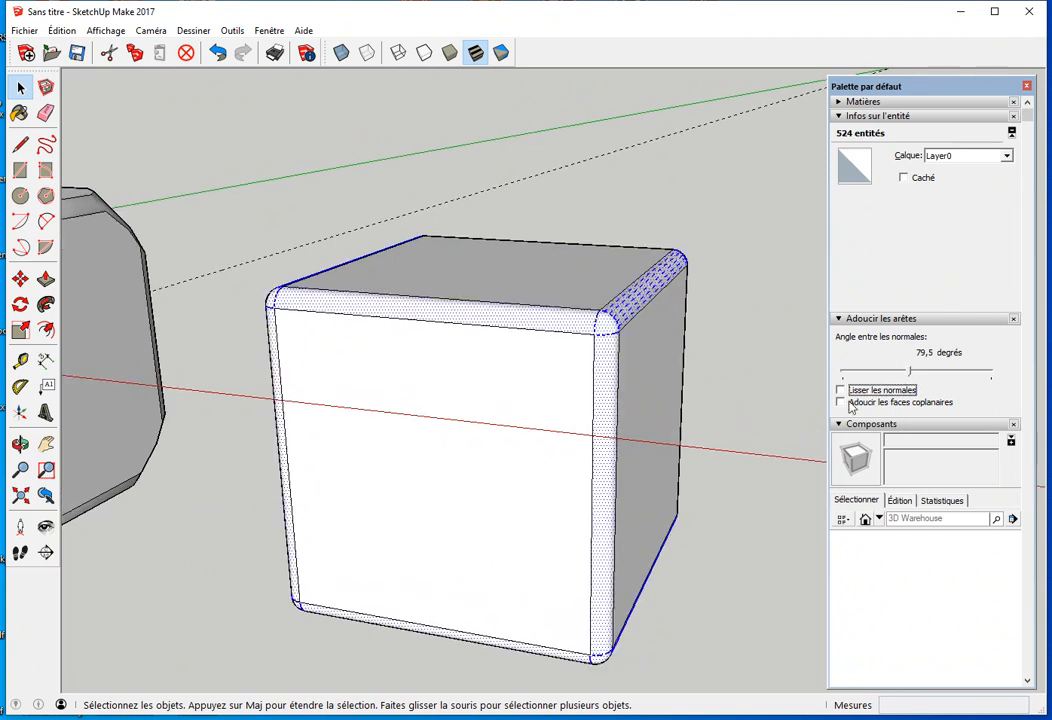
scroll(622, 320, "up", 5)
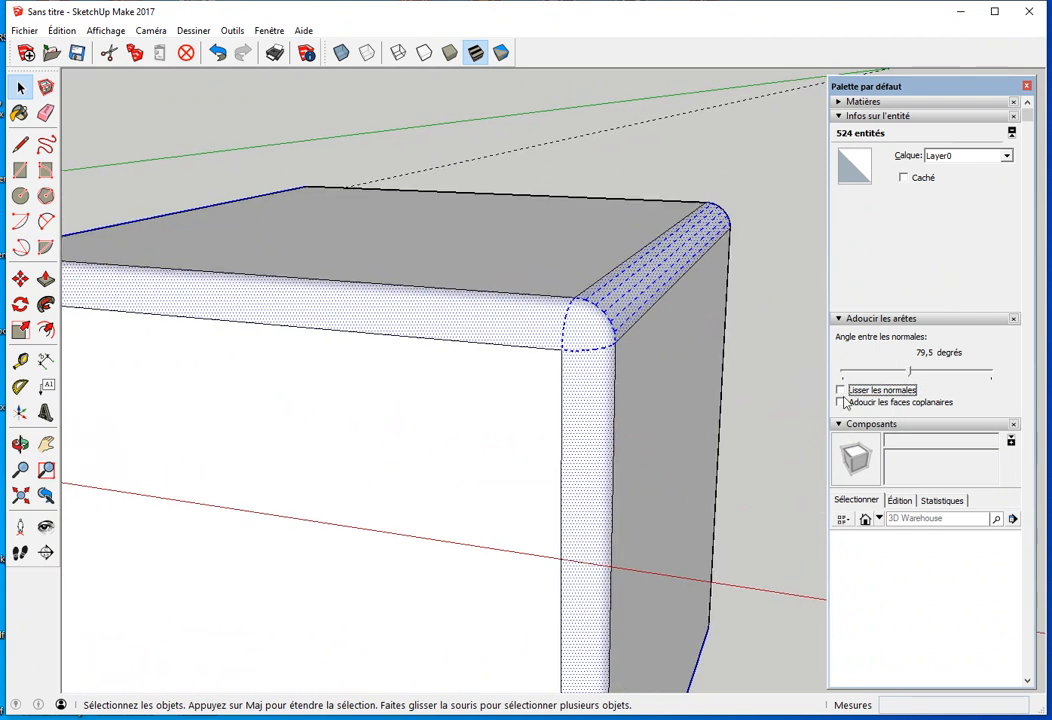
left_click(840, 390)
left_click(768, 389)
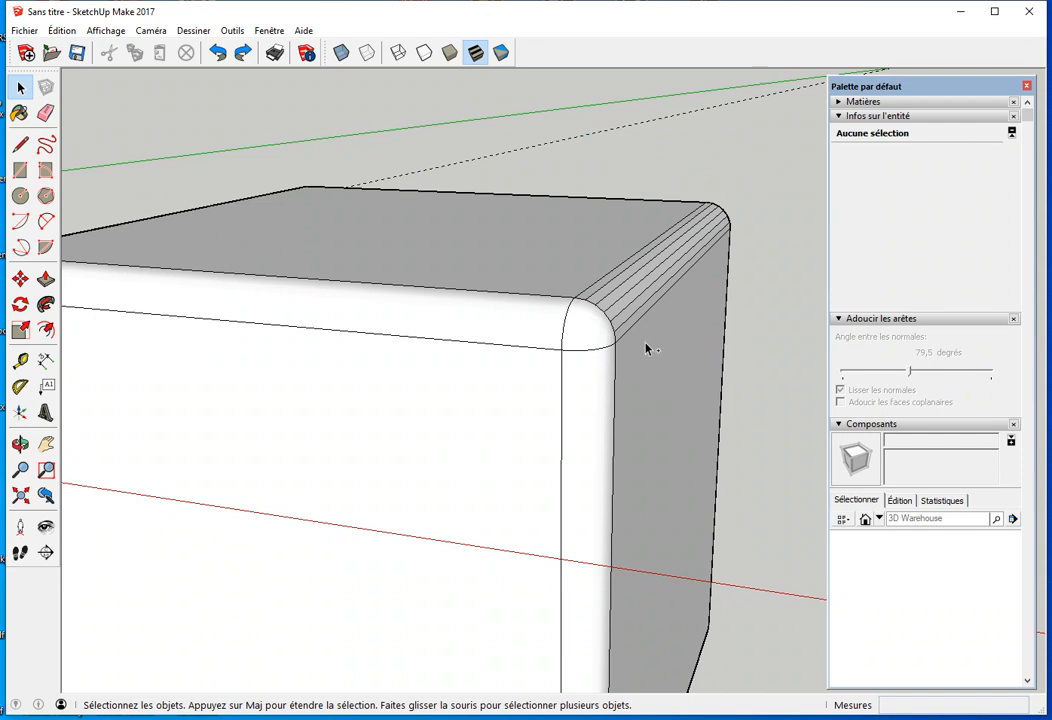
Step: Reselect the cube's six flat faces and their outlines
scroll(465, 570, "down", 4)
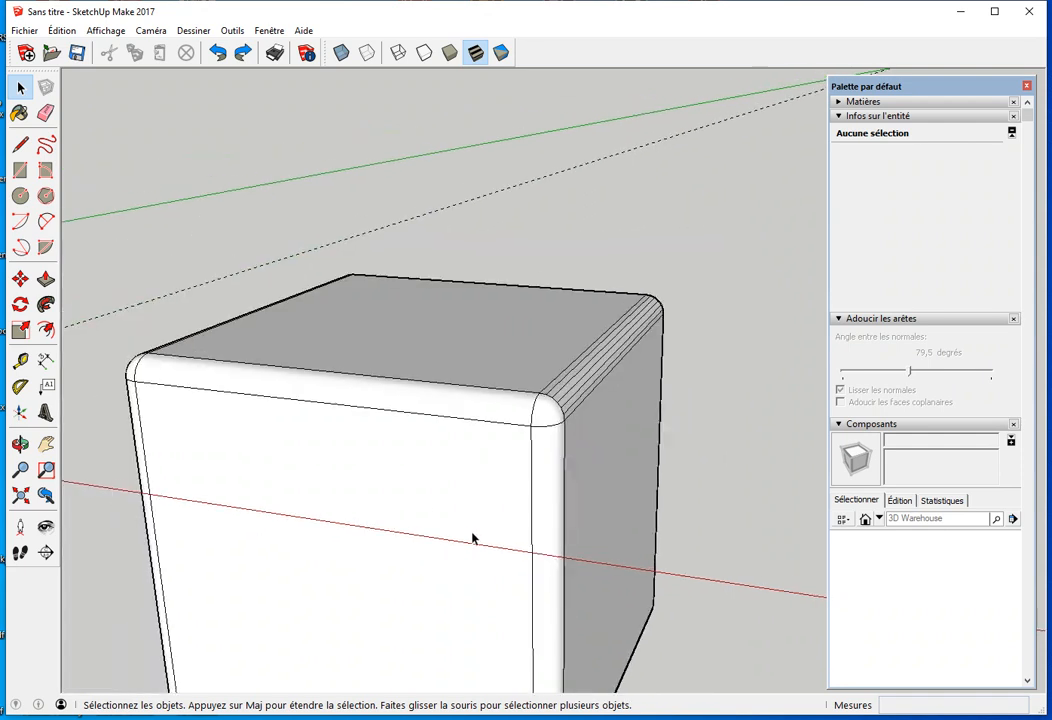
middle_click_drag(434, 505, 420, 457)
left_click(420, 457)
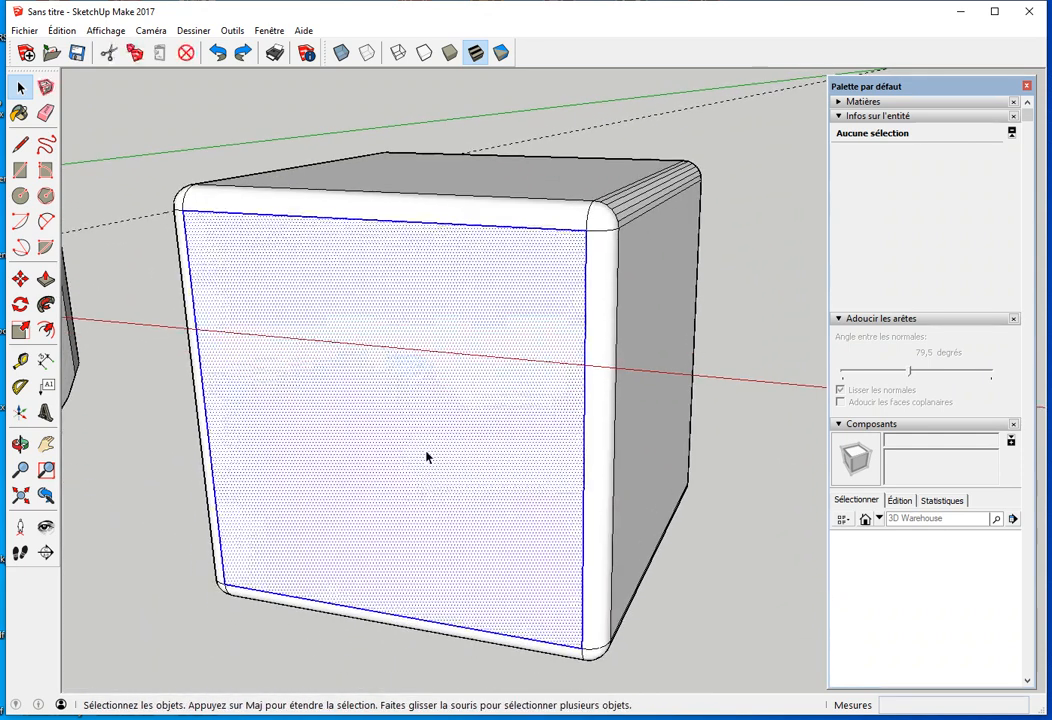
double_click(521, 177, "shift")
double_click(627, 247, "shift")
middle_click_drag(466, 467, 601, 406)
middle_click_drag(456, 506, 418, 495)
double_click(366, 337, "shift")
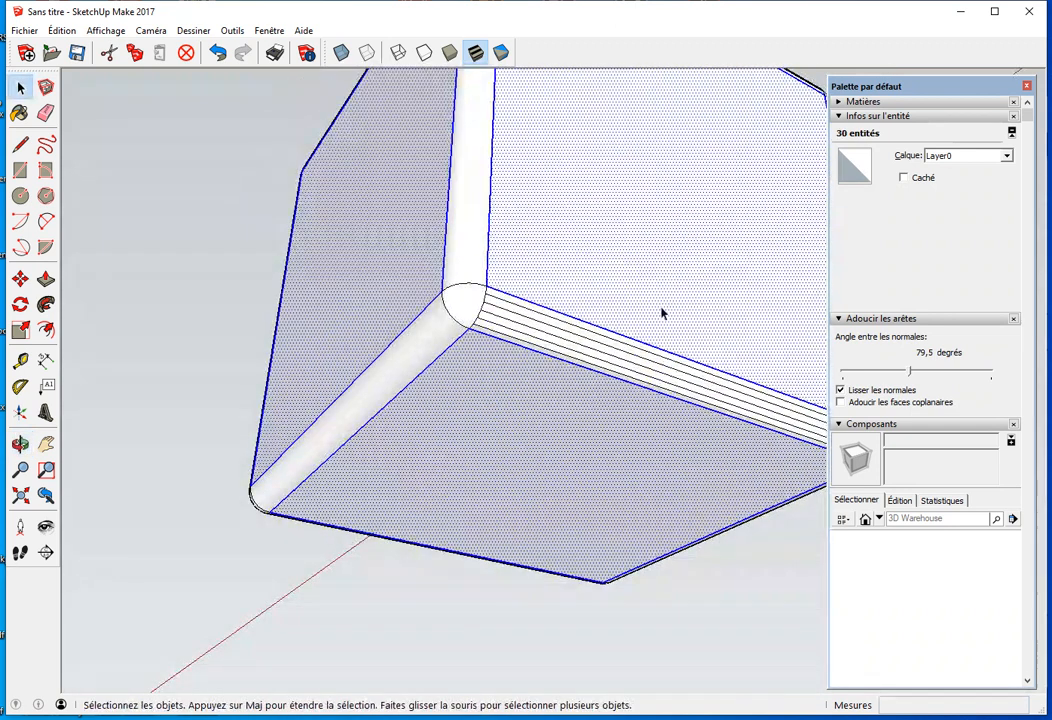
Step: Toggle the selection with a window around the whole cube, keeping only the rounded edges and corners selected
middle_click_drag(607, 322, 169, 521)
middle_click_drag(556, 369, 512, 477)
left_click_drag(185, 139, 716, 645, "shift")
Step: Soften the selected rounded edges and corners with smooth normals enabled, and clear the selection
middle_click_drag(668, 341, 540, 432)
scroll(650, 240, "up", 3)
middle_click_drag(585, 300, 618, 269)
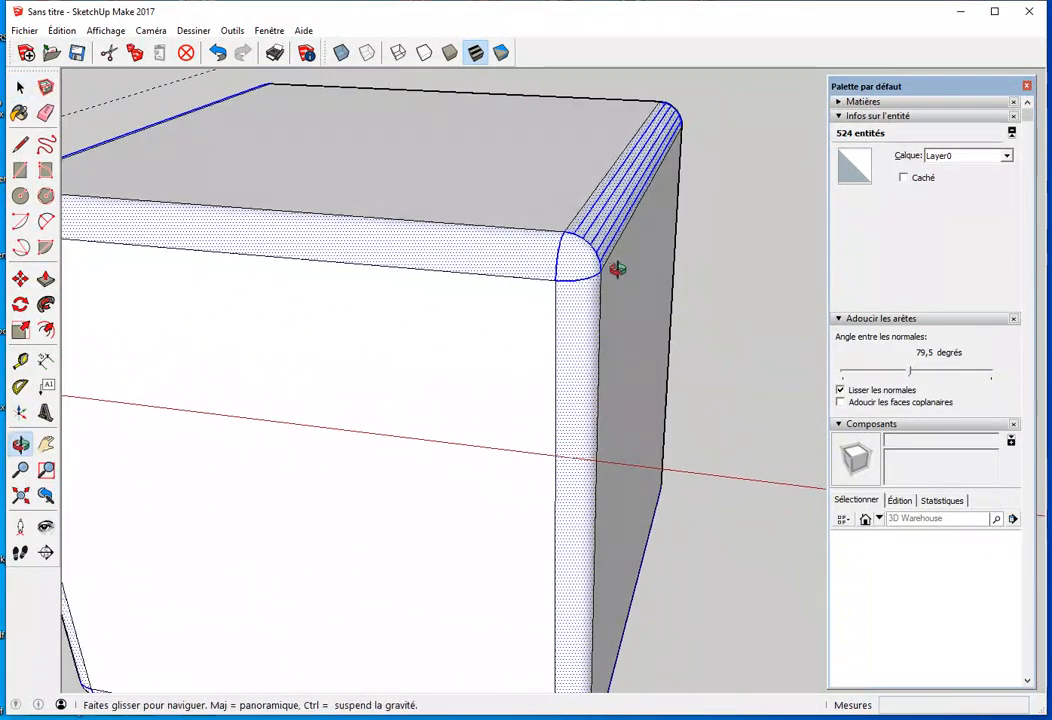
left_click(840, 390)
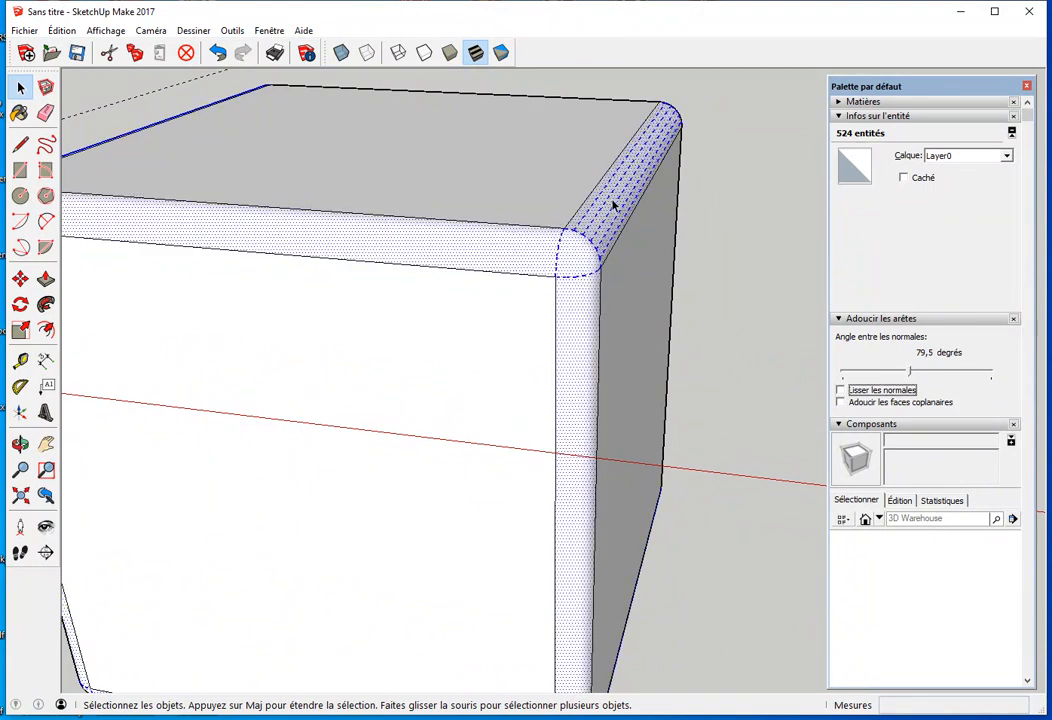
left_click(840, 390)
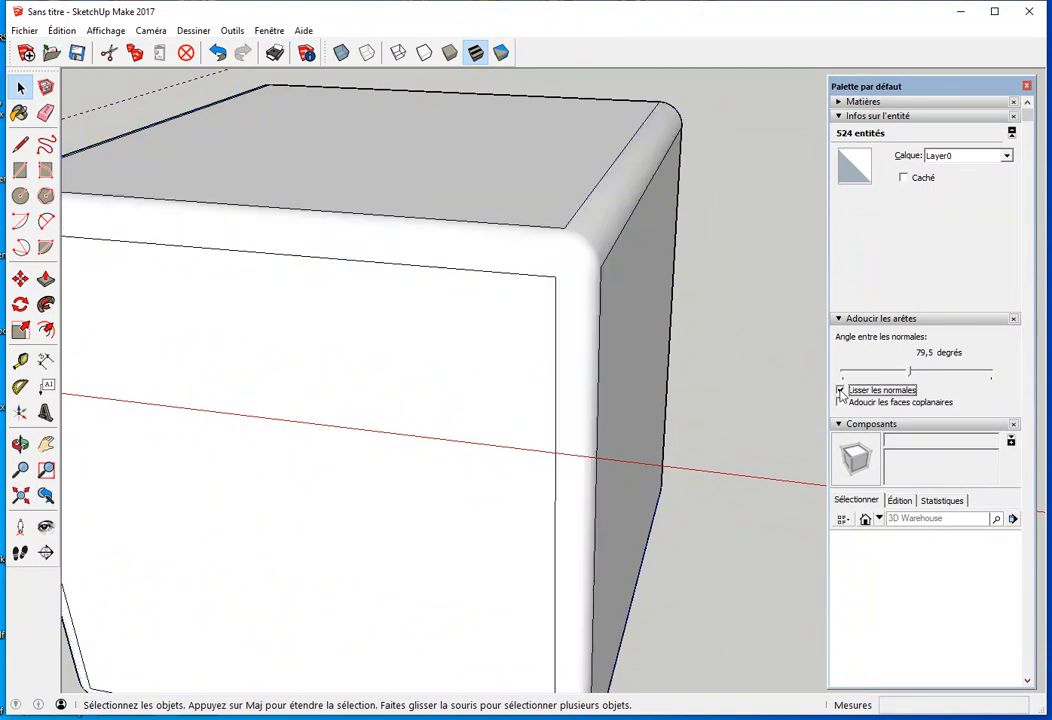
left_click(708, 272)
Step: Select the entire rounded cube and soften all its edges with smooth normals enabled
middle_click_drag(615, 291, 500, 243)
scroll(404, 355, "down", 1)
middle_click_drag(310, 474, 432, 380, "shift")
scroll(430, 388, "down", 3)
scroll(418, 462, "down", 1)
middle_click_drag(409, 486, 465, 507, "shift")
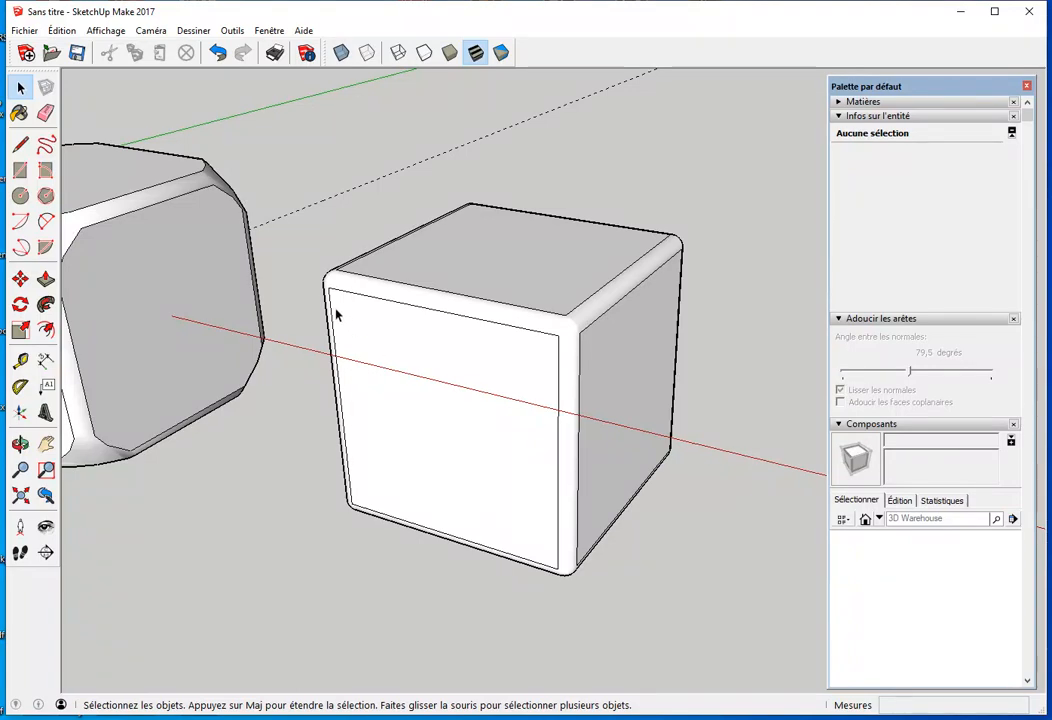
triple_click(448, 409)
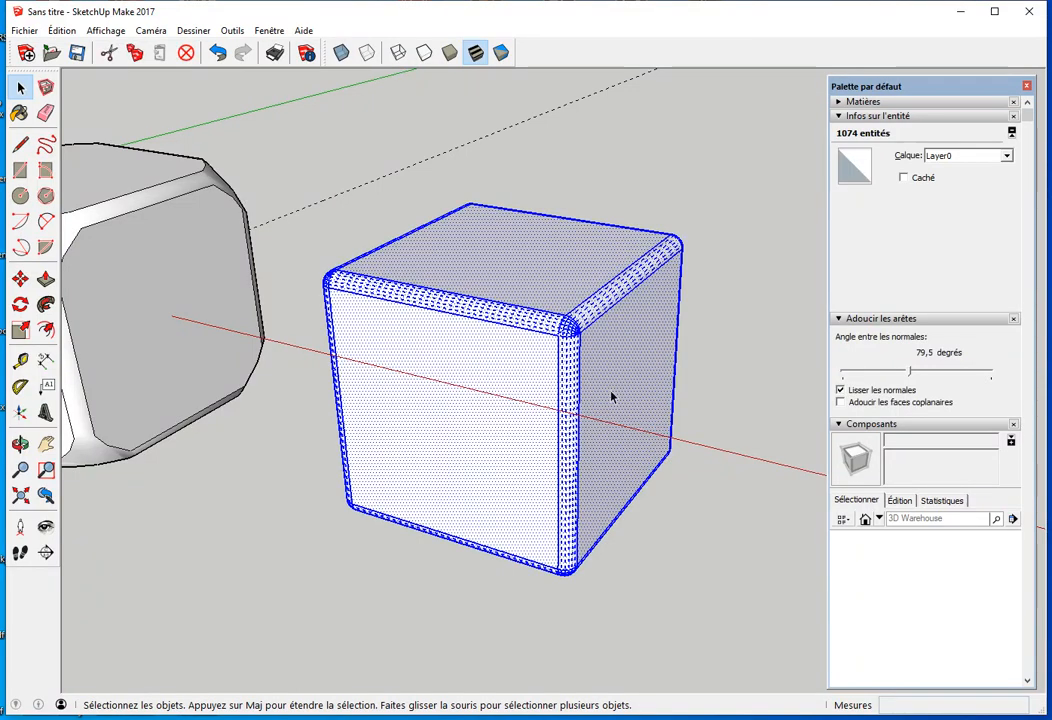
left_click(840, 389)
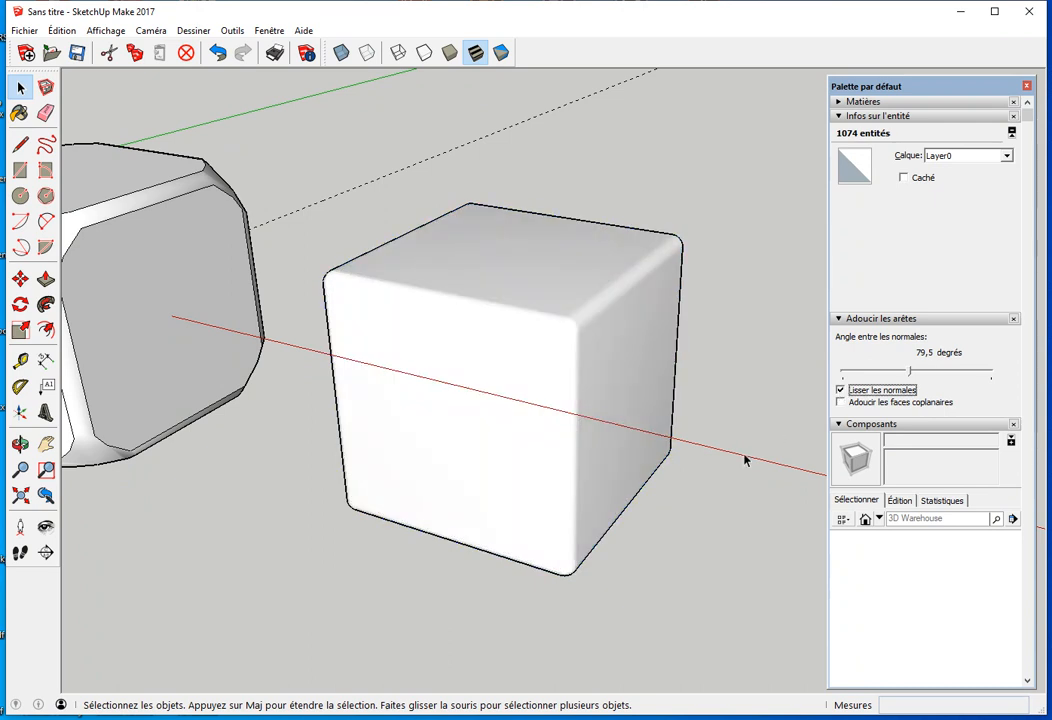
Step: Select the entire middle cube with the cut corners and soften all its edges with smooth normals enabled
mouse_move(478, 541)
middle_mouse_down()
mouse_move(491, 406)
mouse_move(662, 423)
mouse_move(345, 446)
mouse_move(332, 412)
mouse_move(345, 420)
middle_mouse_up()
mouse_move(418, 453)
middle_mouse_down()
mouse_move(481, 446)
mouse_move(622, 500)
middle_mouse_up()
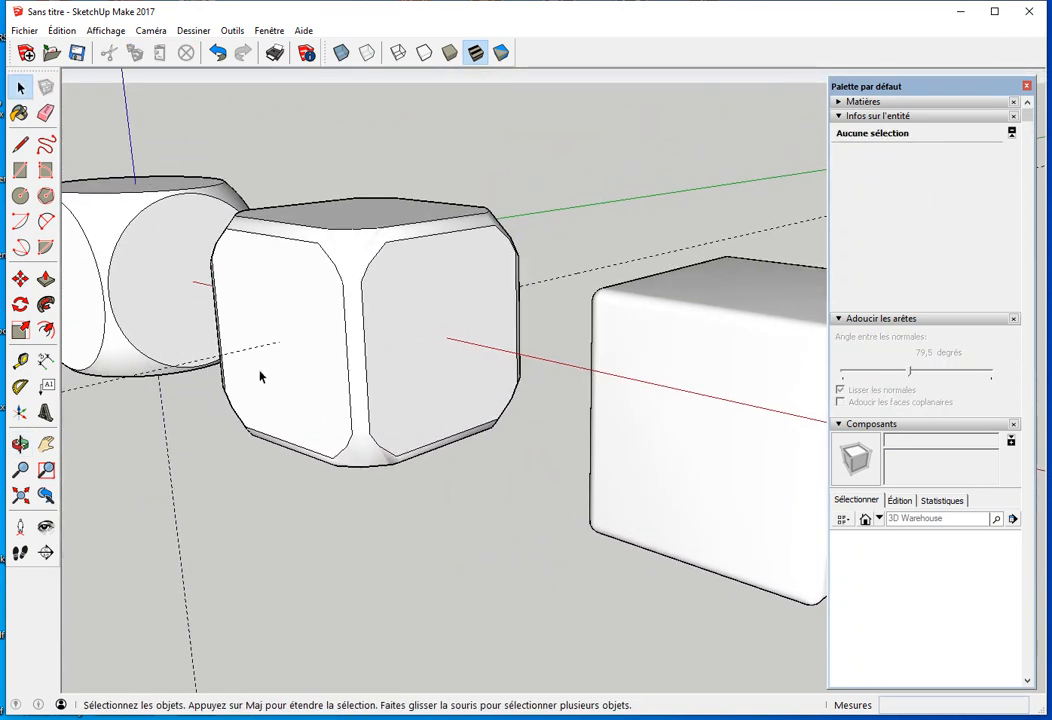
left_click(305, 343)
triple_click(305, 343)
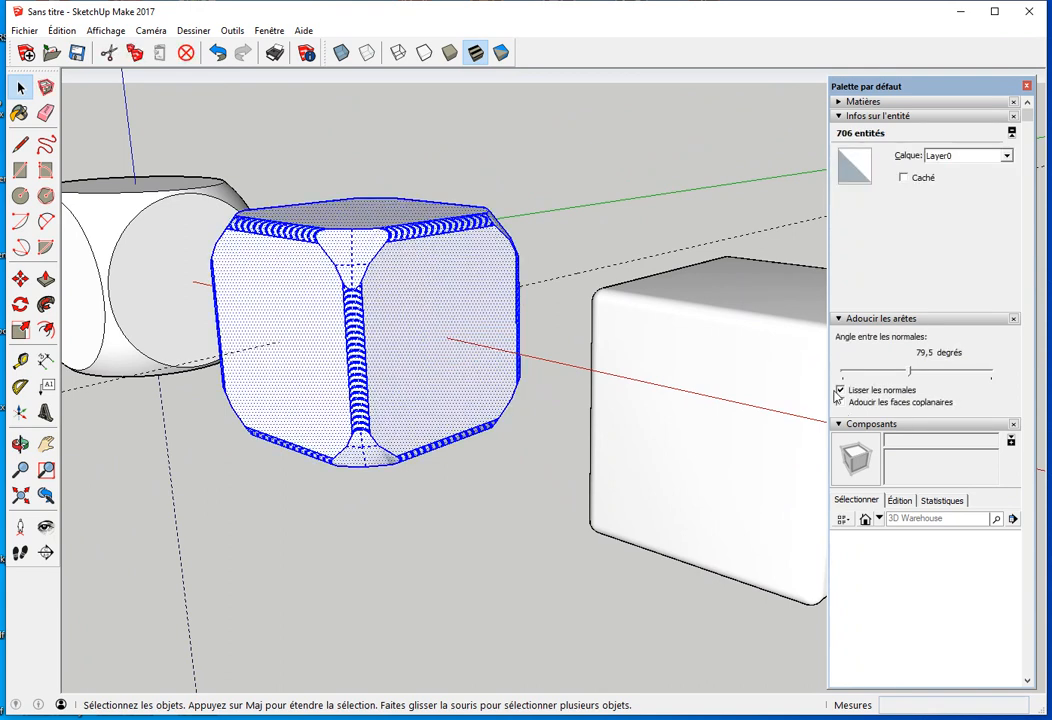
left_click(840, 391)
left_click(841, 391)
left_click(542, 474)
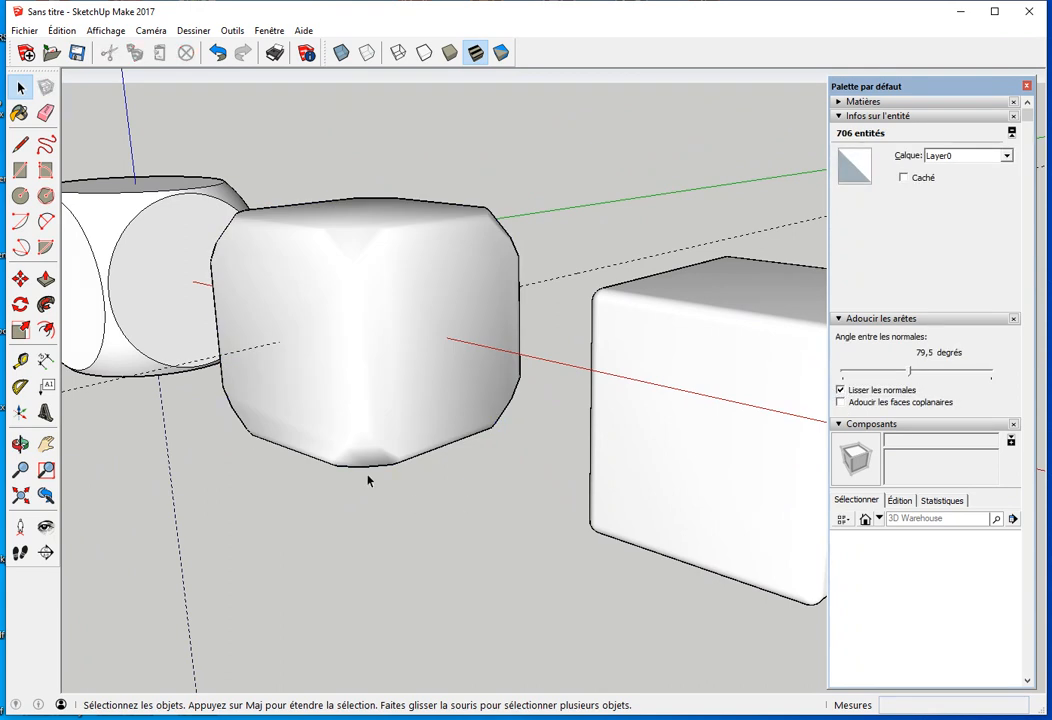
Step: Undo the whole-body smoothing so both cubes' flat faces have their outlines back
middle_click_drag(363, 481, 501, 416)
middle_click_drag(373, 333, 453, 373)
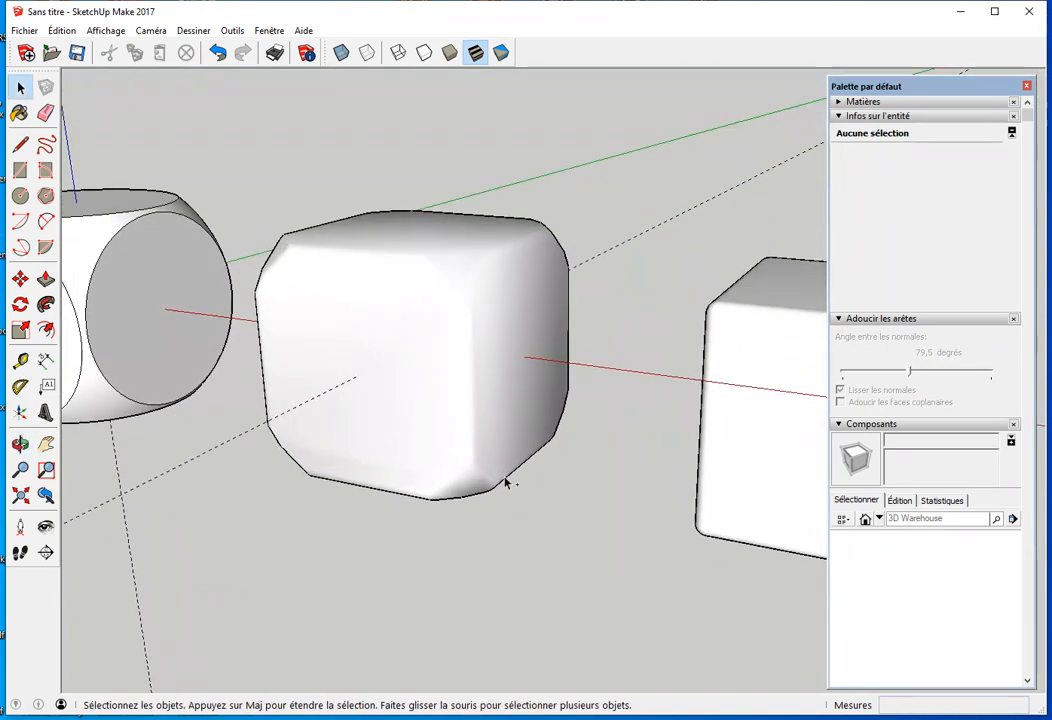
key("ctrl+z")
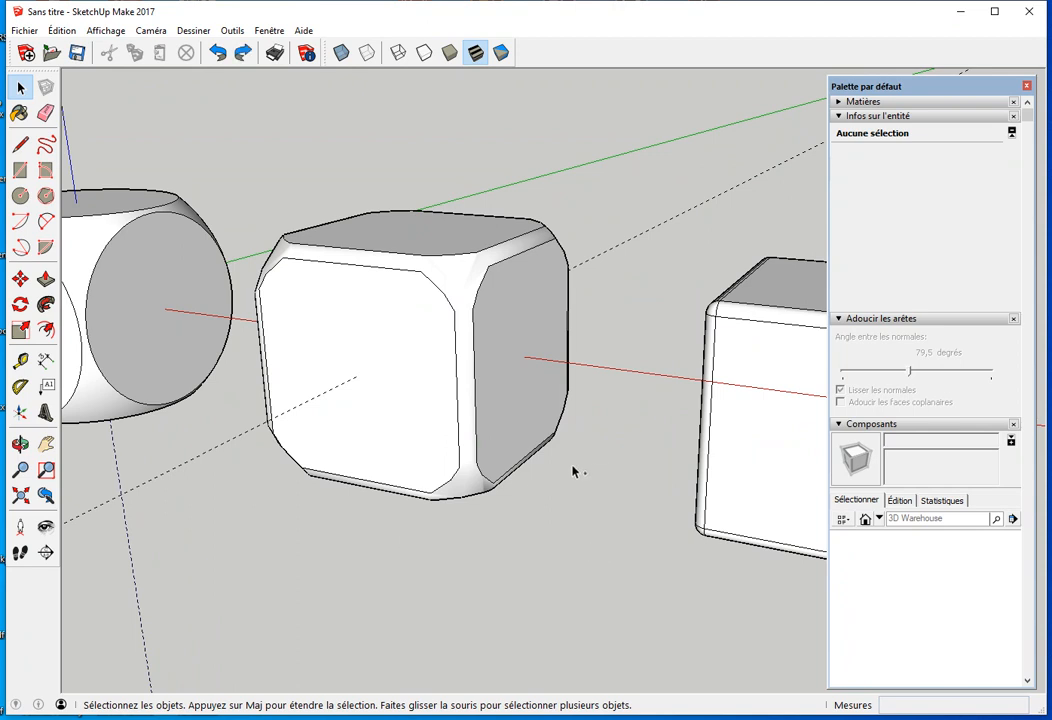
middle_click_drag(606, 460, 513, 516)
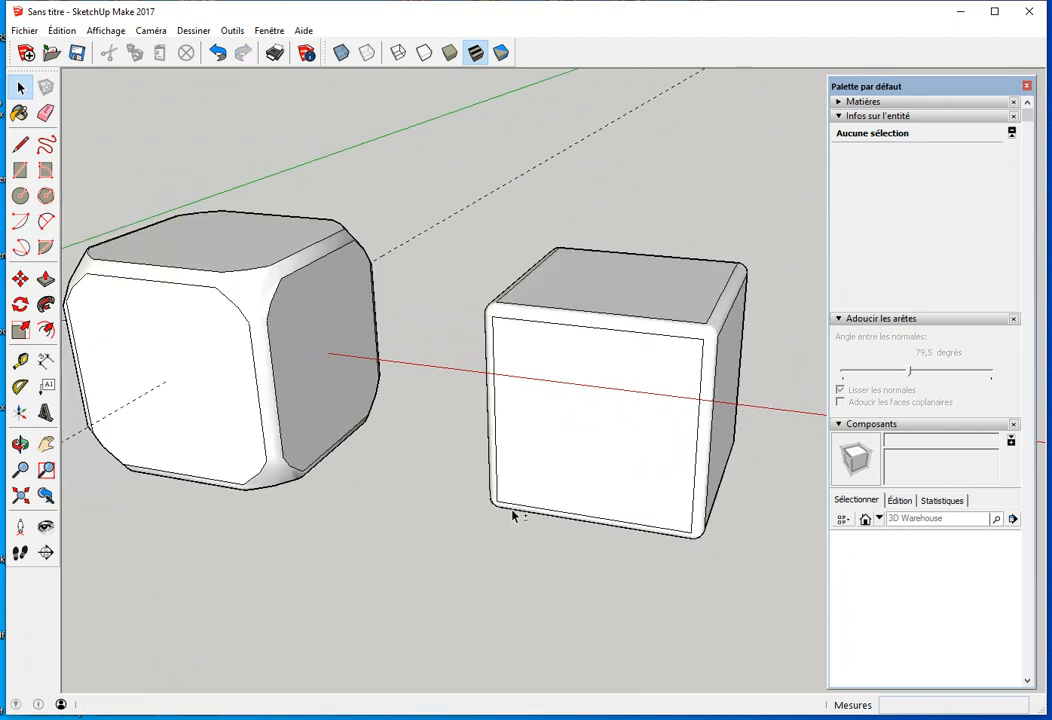
middle_click_drag(380, 460, 410, 390)
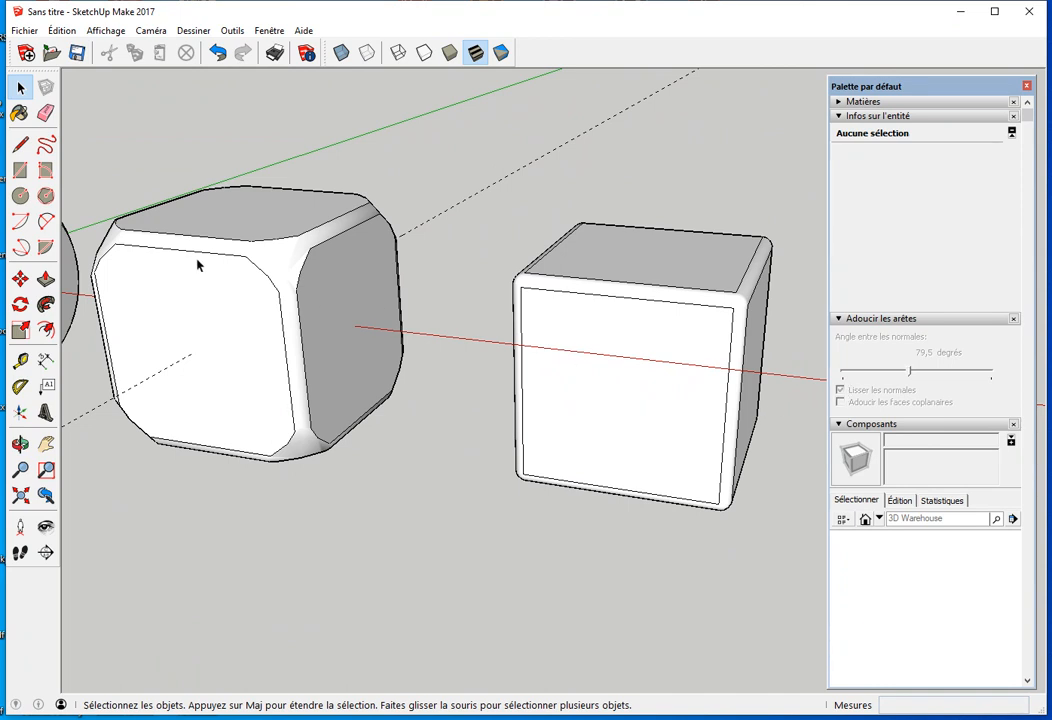
Step: Select the flat faces of the middle cube together with their bounding edges
middle_click_drag(218, 340, 455, 400)
left_click(432, 331)
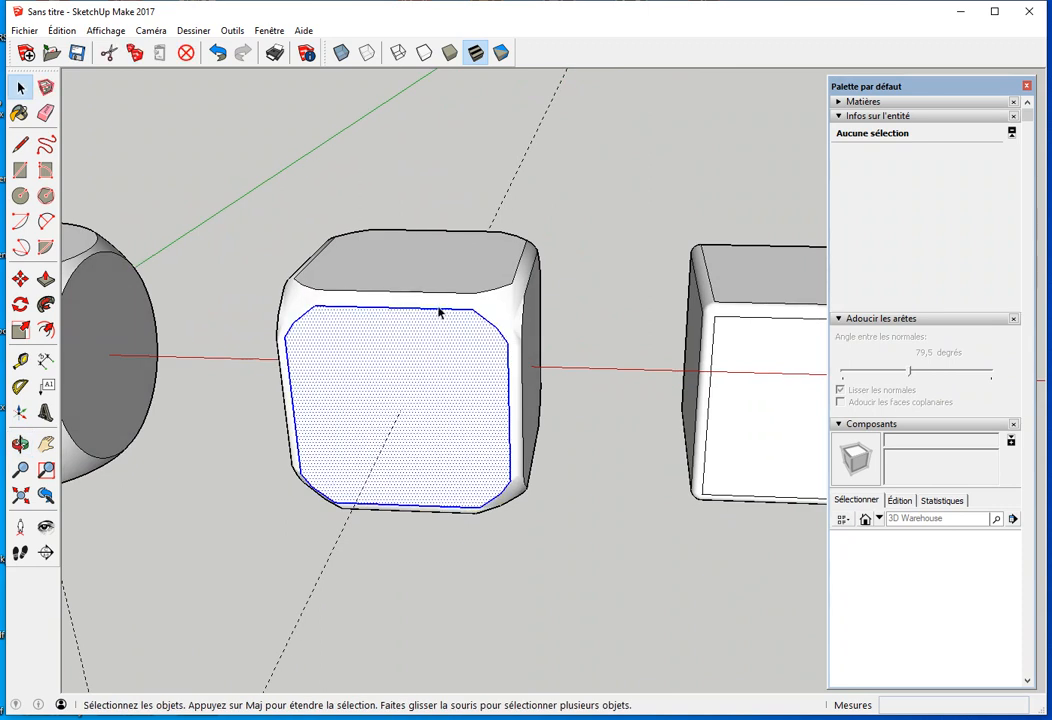
left_click(451, 281)
left_click(585, 300)
left_click(500, 319)
middle_click_drag(500, 319, 466, 391)
left_click_drag(255, 205, 582, 566)
middle_click_drag(598, 578, 370, 377)
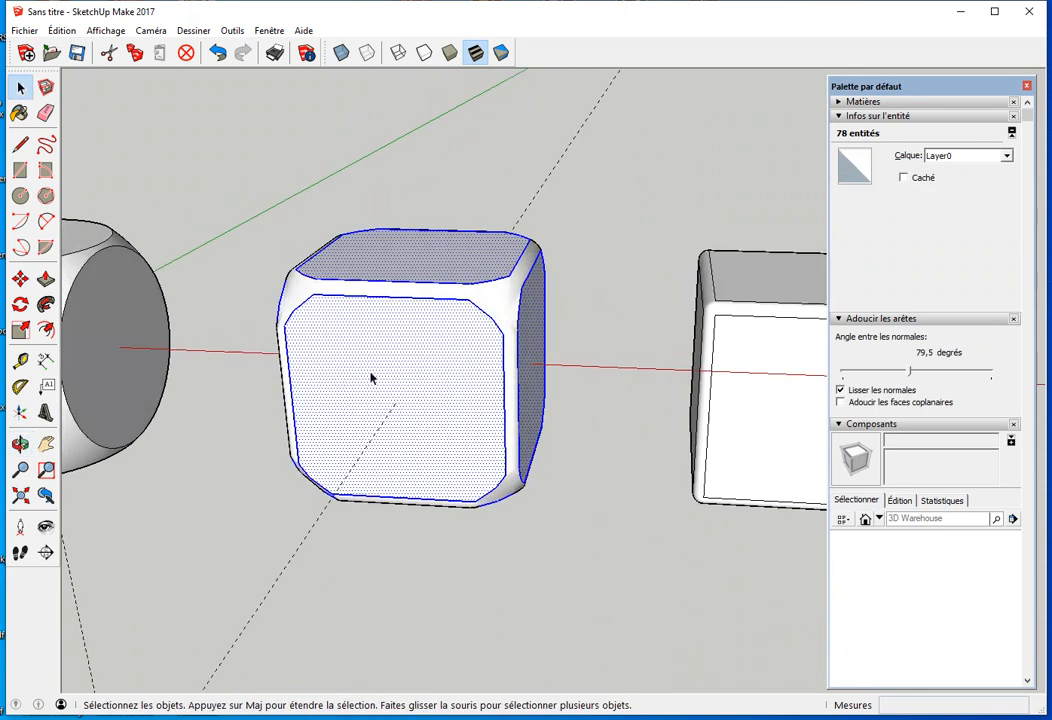
Step: Soften the outlines of the middle cube's flat faces with smooth normals turned off, and clear the selection
left_click(841, 390)
middle_click_drag(638, 461, 420, 347)
left_click(580, 531)
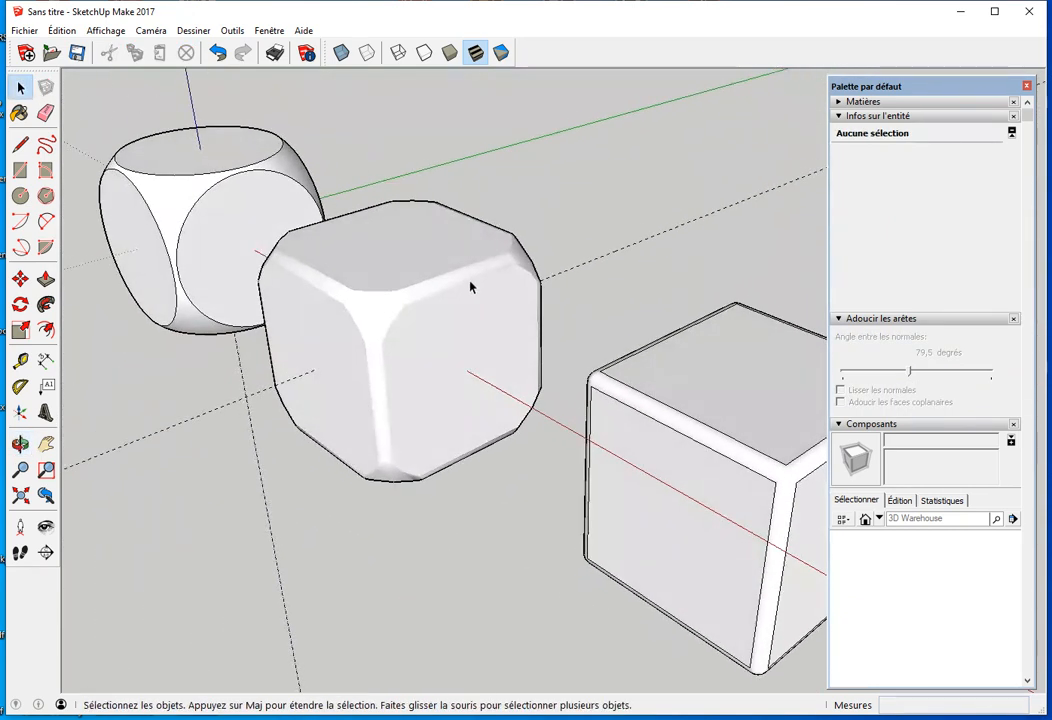
middle_click_drag(321, 538, 408, 330)
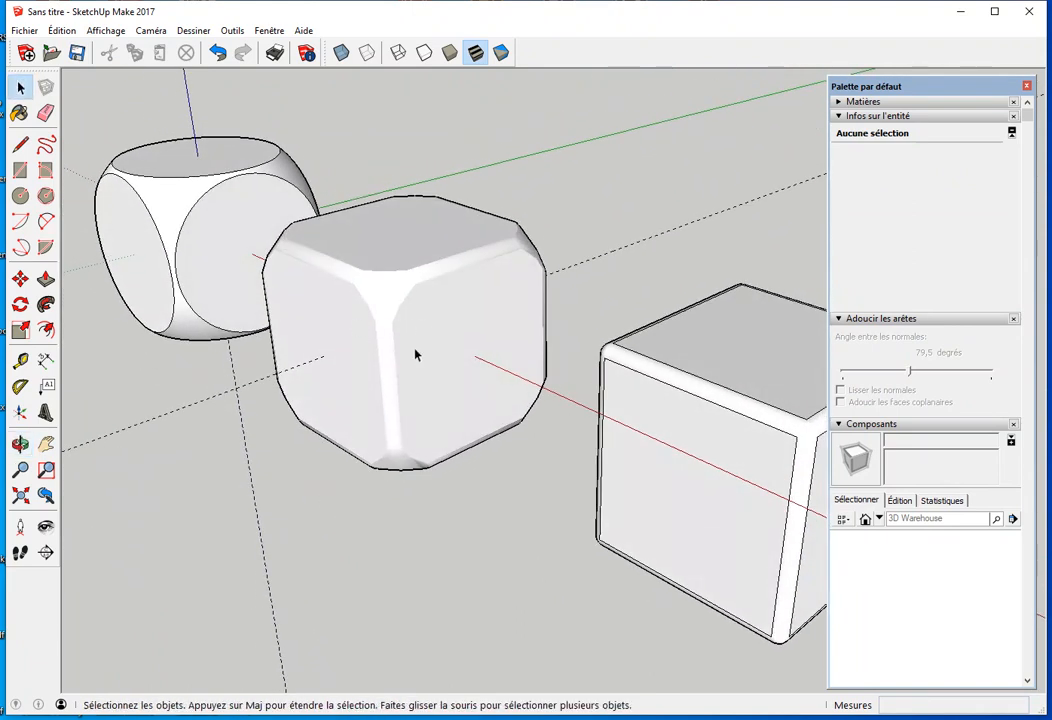
Step: Select the flat faces and their outlines on the two outer cubes, leaving their rounded surfaces out of the selection
middle_click_drag(434, 538, 531, 479)
left_click(613, 380)
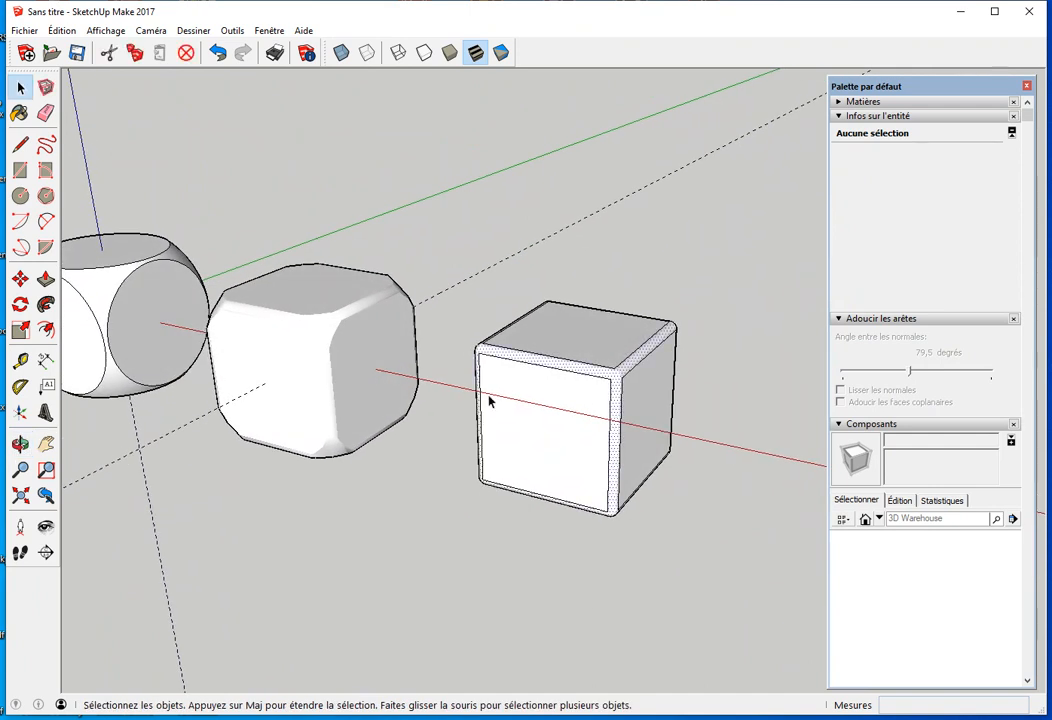
left_click(104, 293, "shift")
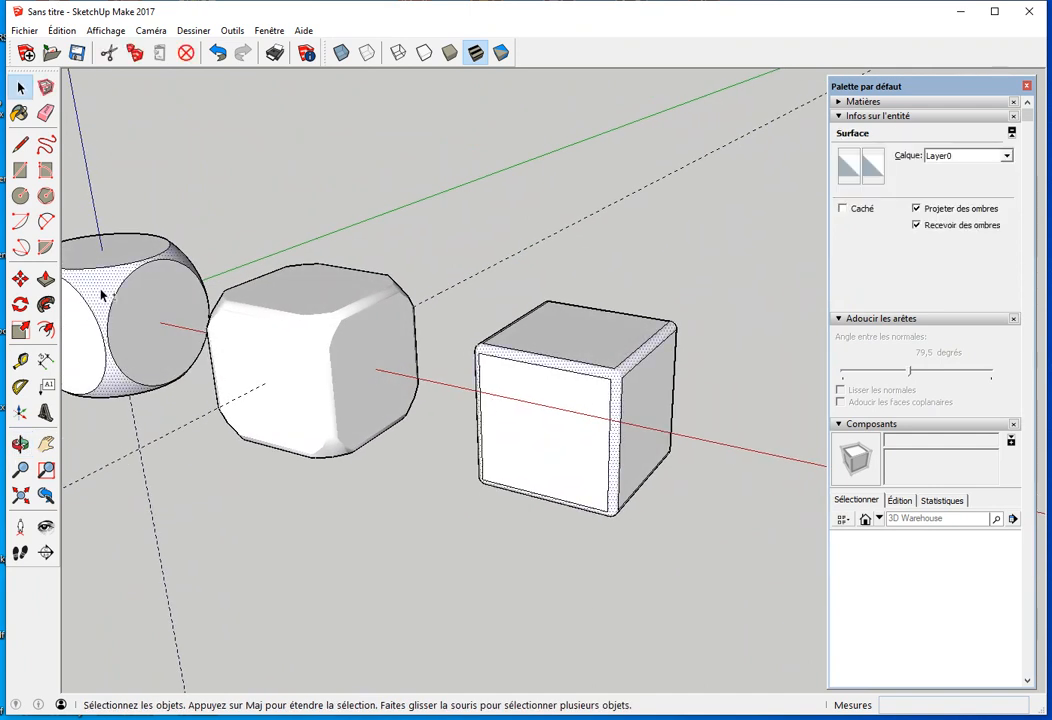
middle_click_drag(270, 583, 452, 555)
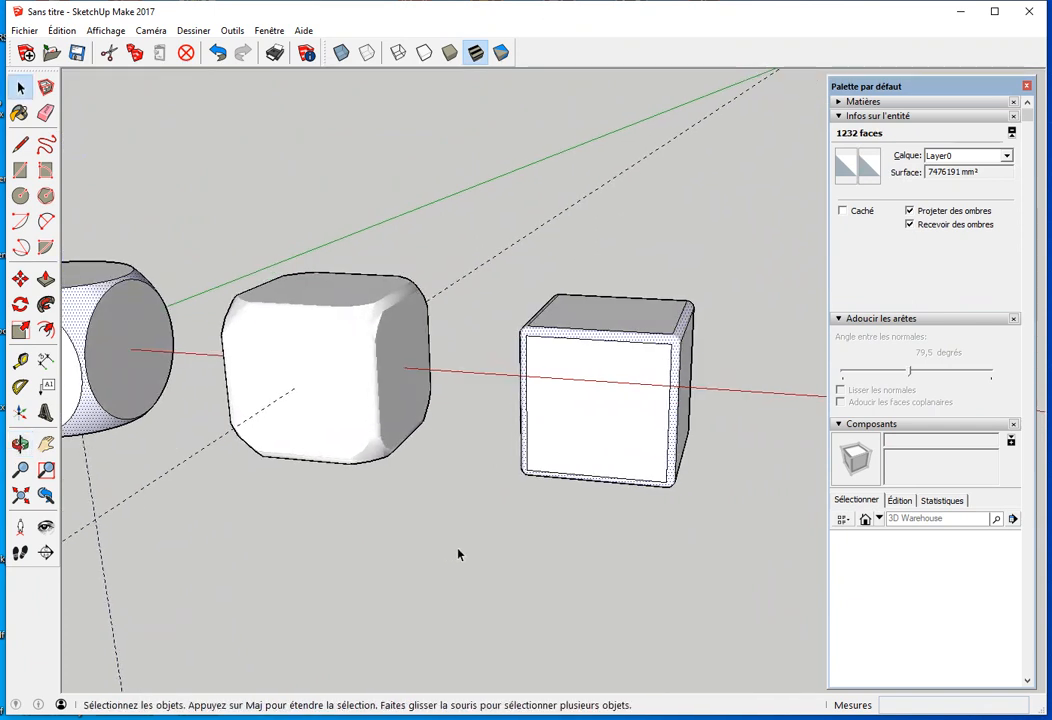
left_click_drag(495, 258, 741, 525)
middle_click_drag(268, 617, 593, 617)
left_click_drag(244, 251, 502, 530)
middle_click_drag(520, 540, 453, 531, "shift")
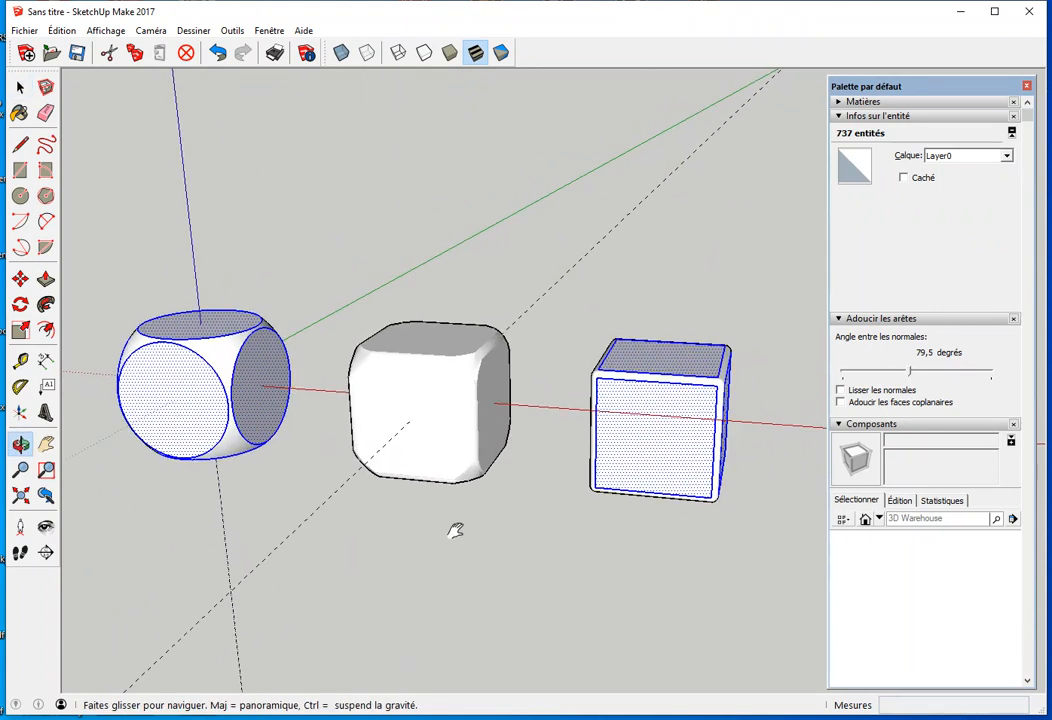
Step: Soften the outlines of the outer cubes' flat faces with smooth normals turned off, and clear the selection
left_click(841, 390)
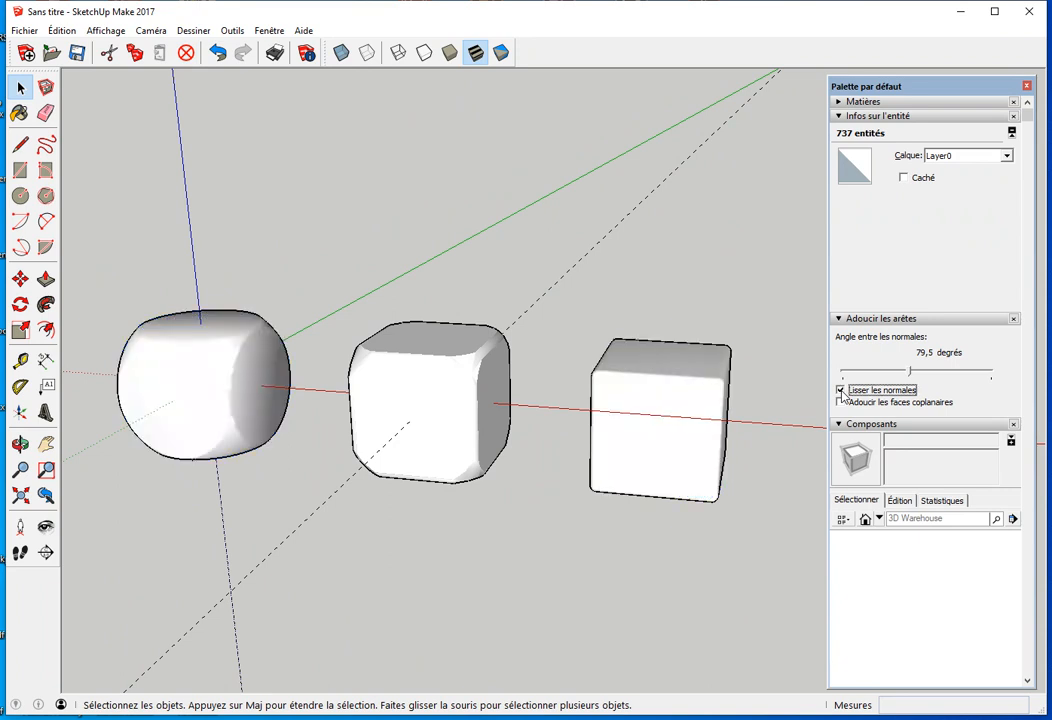
left_click(841, 390)
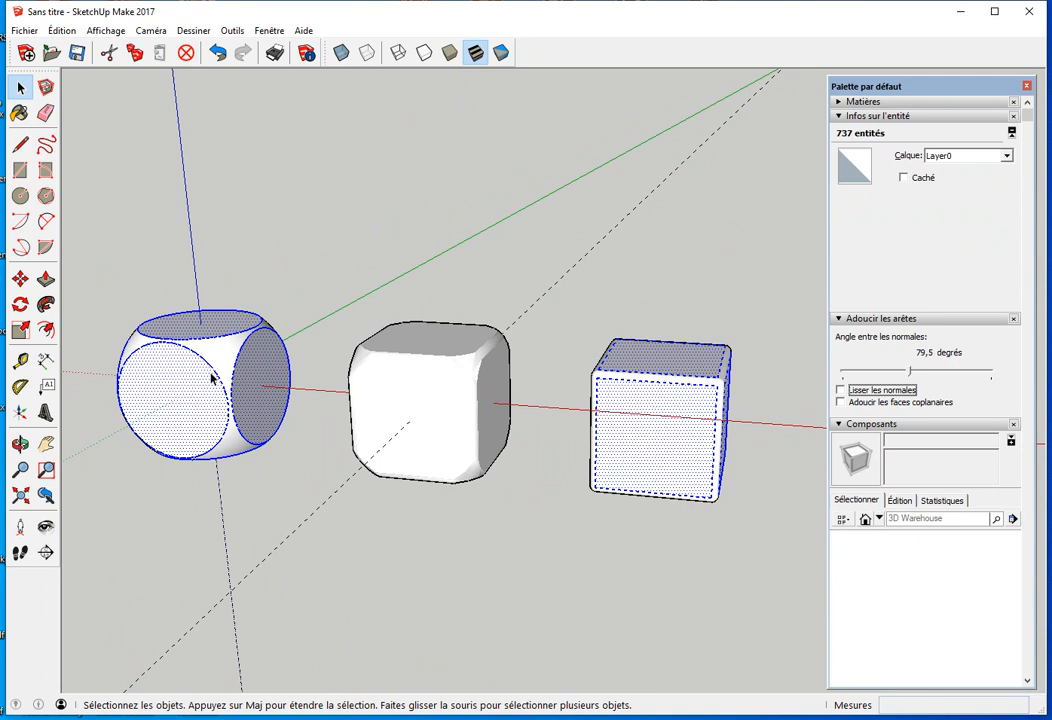
left_click(262, 512)
middle_click_drag(261, 507, 310, 578)
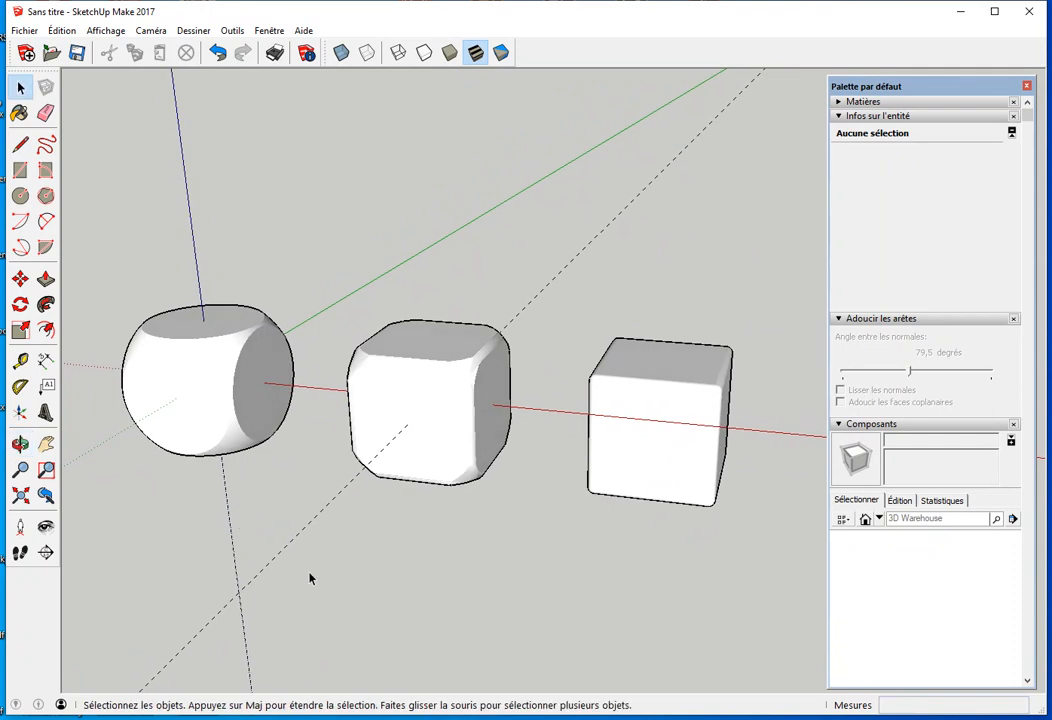
Step: Paint the left and middle cubes with the light grey Couleur M02 from the Couleurs collection, and clear the selection
left_click(170, 382)
left_click(420, 428, "shift")
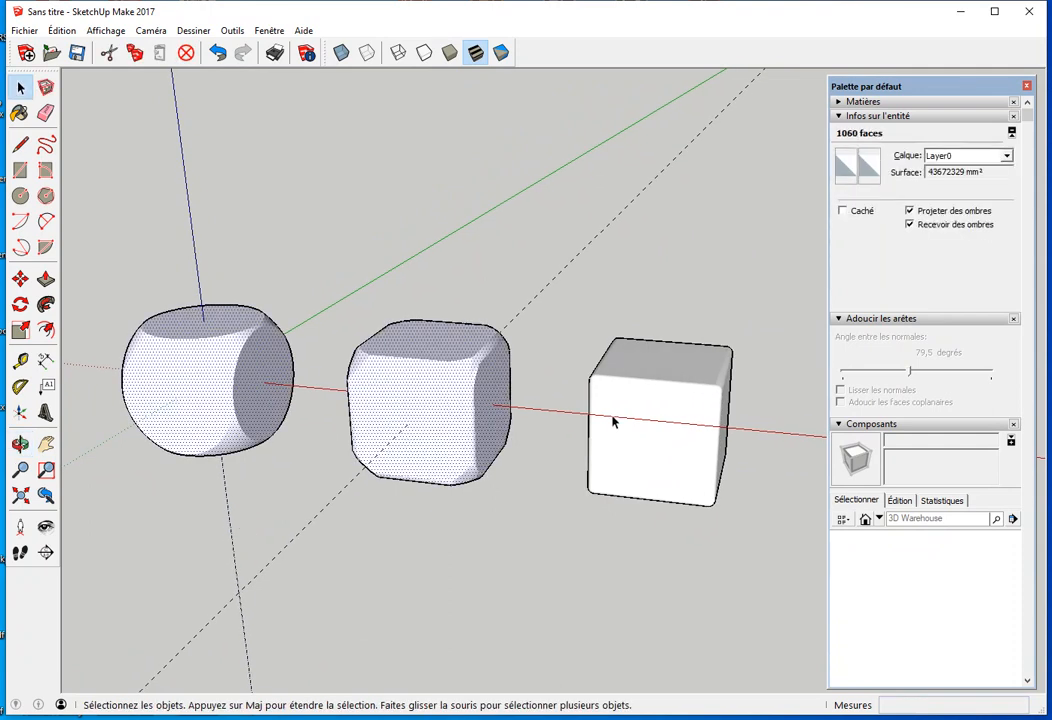
left_click(845, 102)
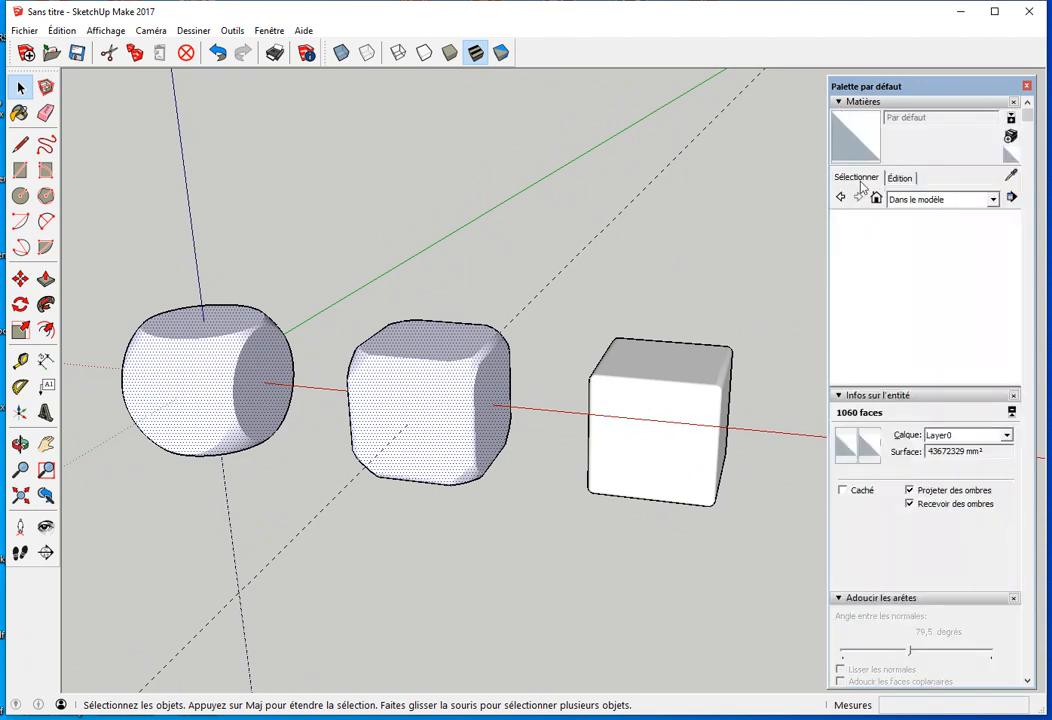
left_click(940, 199)
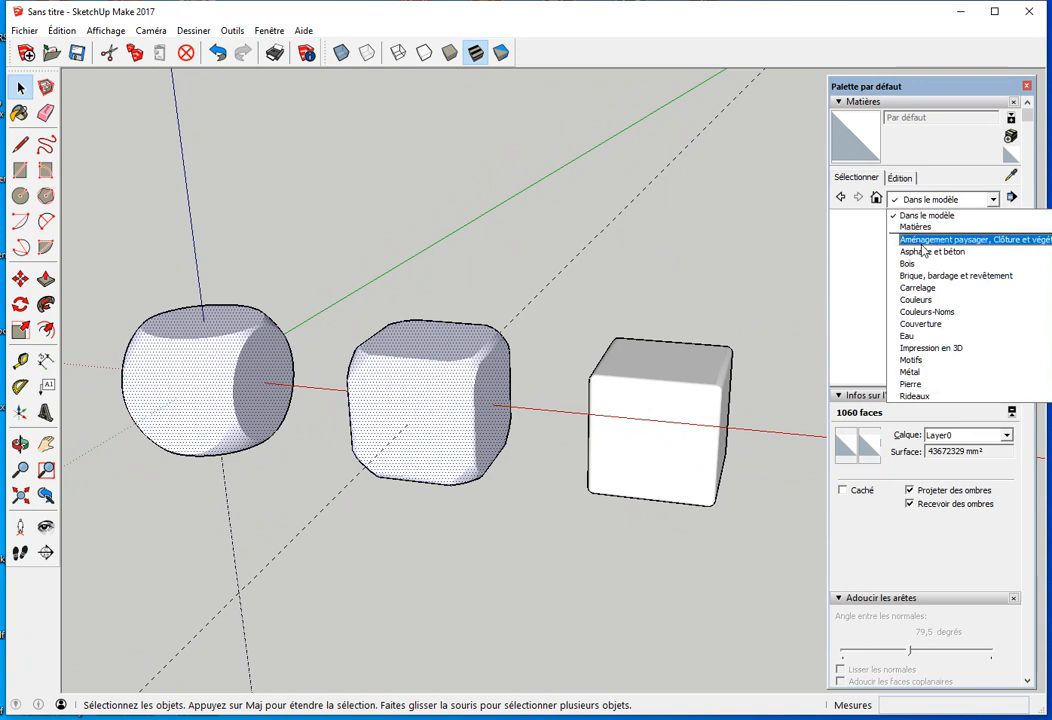
left_click(933, 298)
scroll(981, 296, "down", 6)
scroll(981, 296, "down", 6)
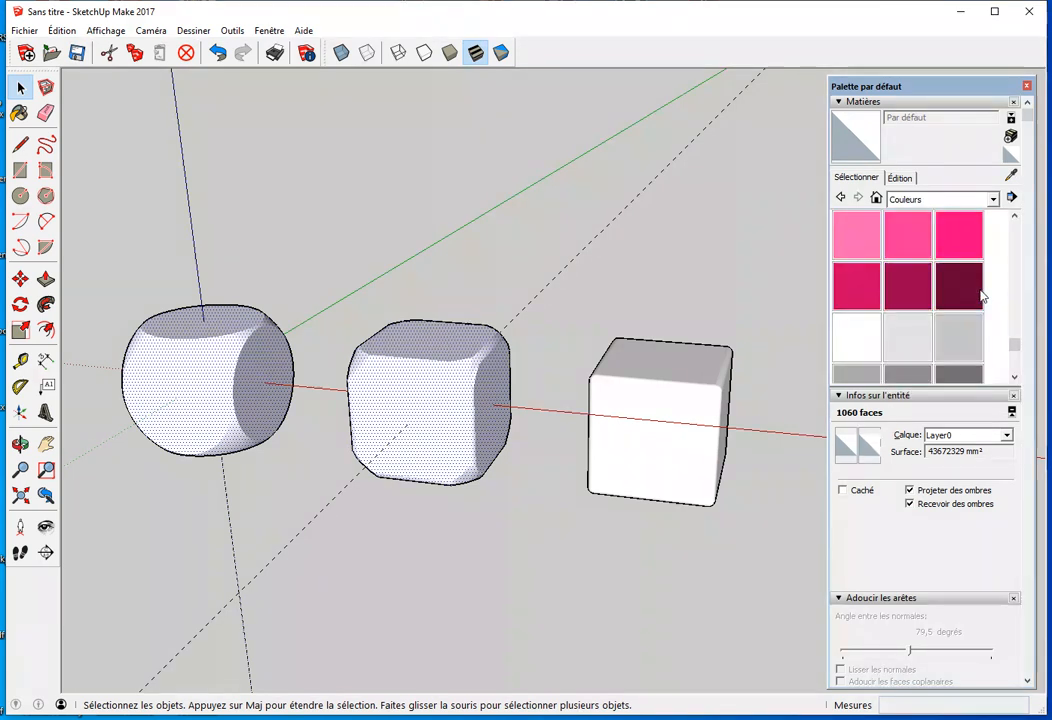
left_click(958, 336)
left_click(216, 388)
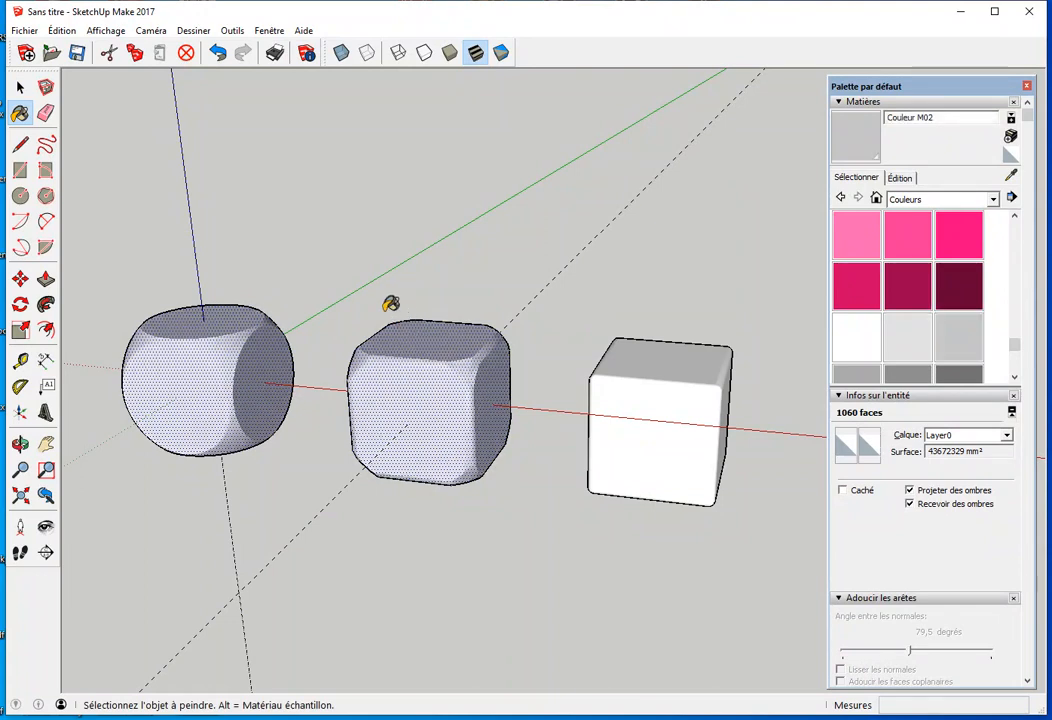
key("space")
left_click(376, 331)
Step: Paint the right cube with the red Couleur A05 and clear the selection
mouse_move(376, 331)
middle_mouse_down()
mouse_move(324, 383)
mouse_move(415, 325)
mouse_move(364, 394)
mouse_move(610, 425)
mouse_move(479, 462)
middle_mouse_up()
middle_click_drag(463, 407, 418, 453)
middle_click_drag(616, 492, 487, 492)
left_click(713, 422)
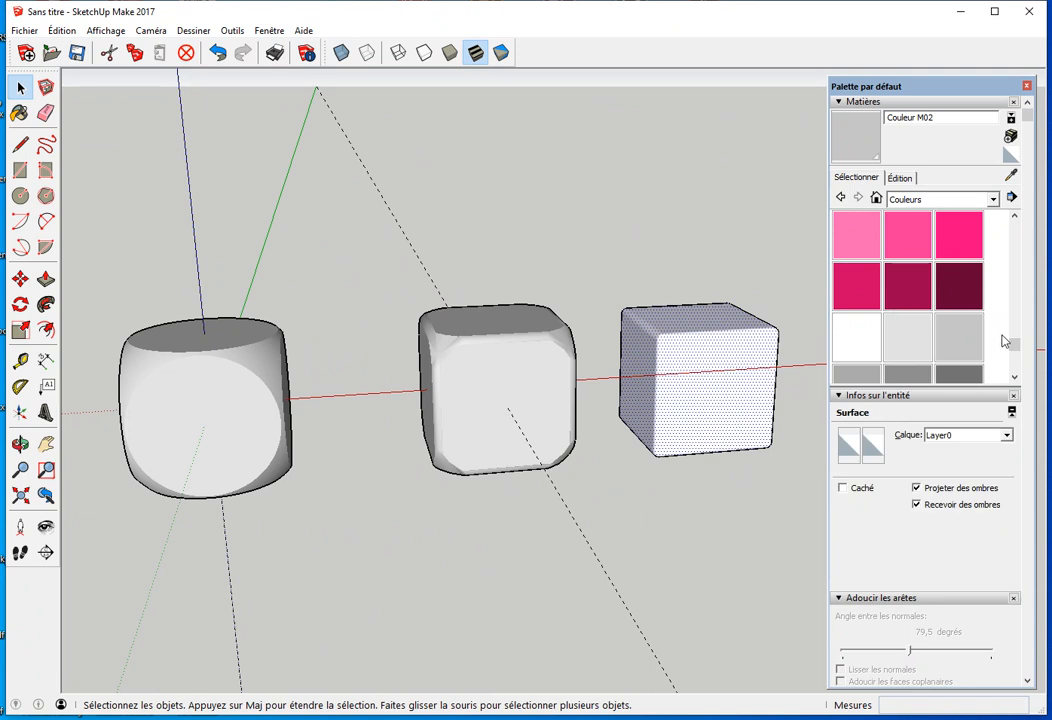
scroll(980, 308, "down", 2)
scroll(990, 298, "up", 10)
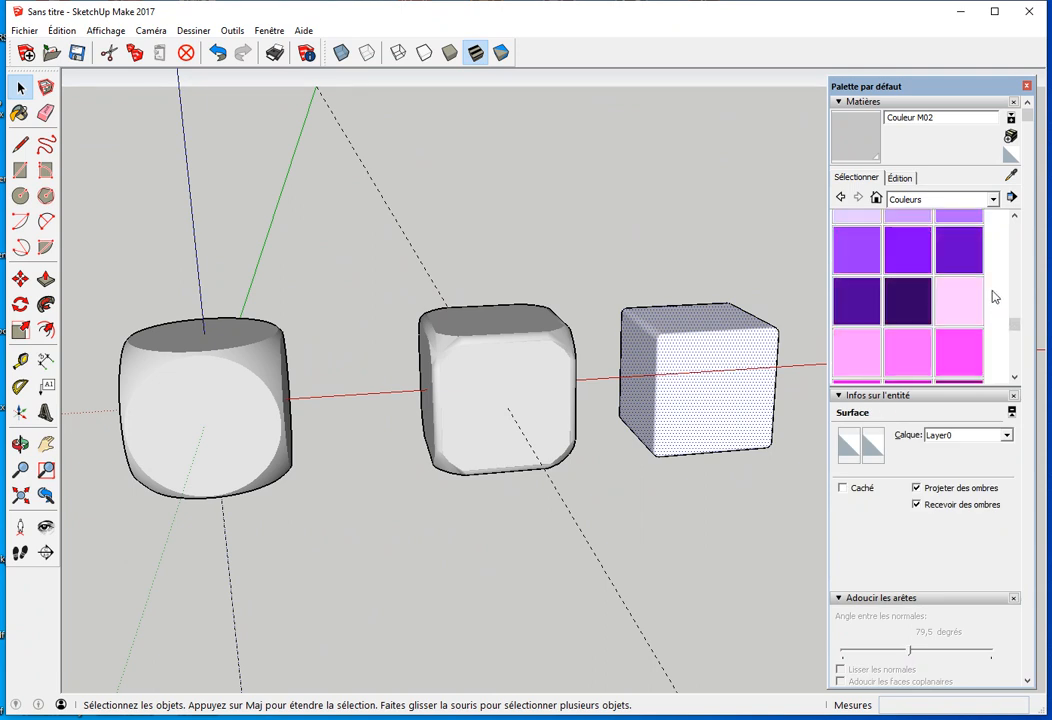
scroll(995, 297, "up", 3)
scroll(995, 295, "up", 3)
scroll(995, 295, "down", 10)
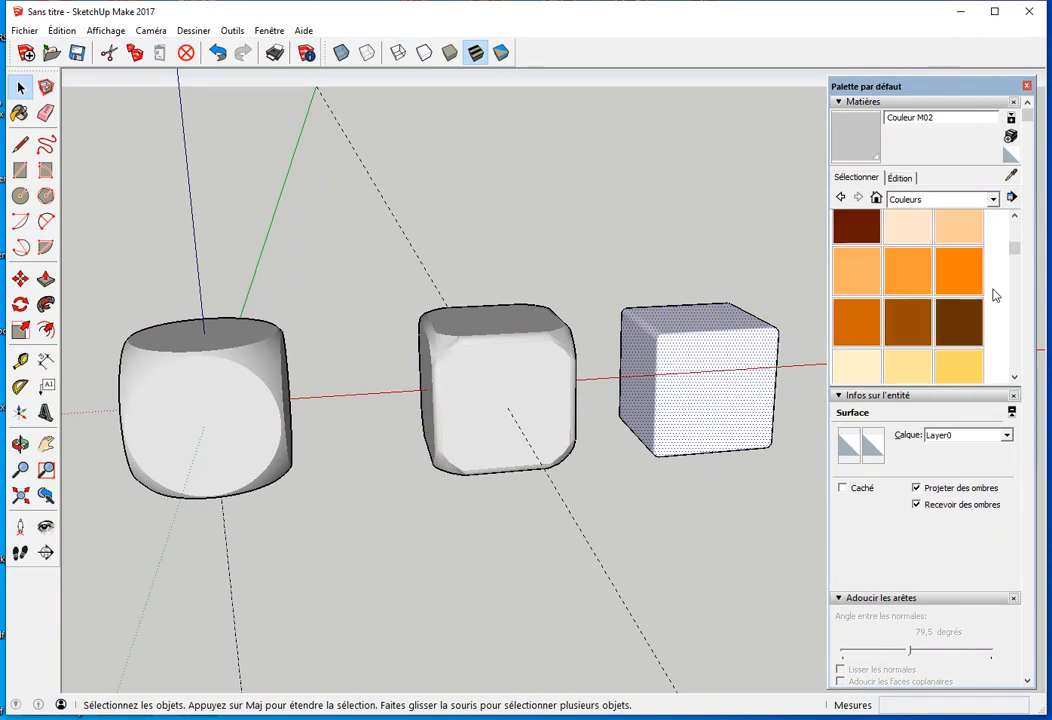
scroll(995, 295, "down", 8)
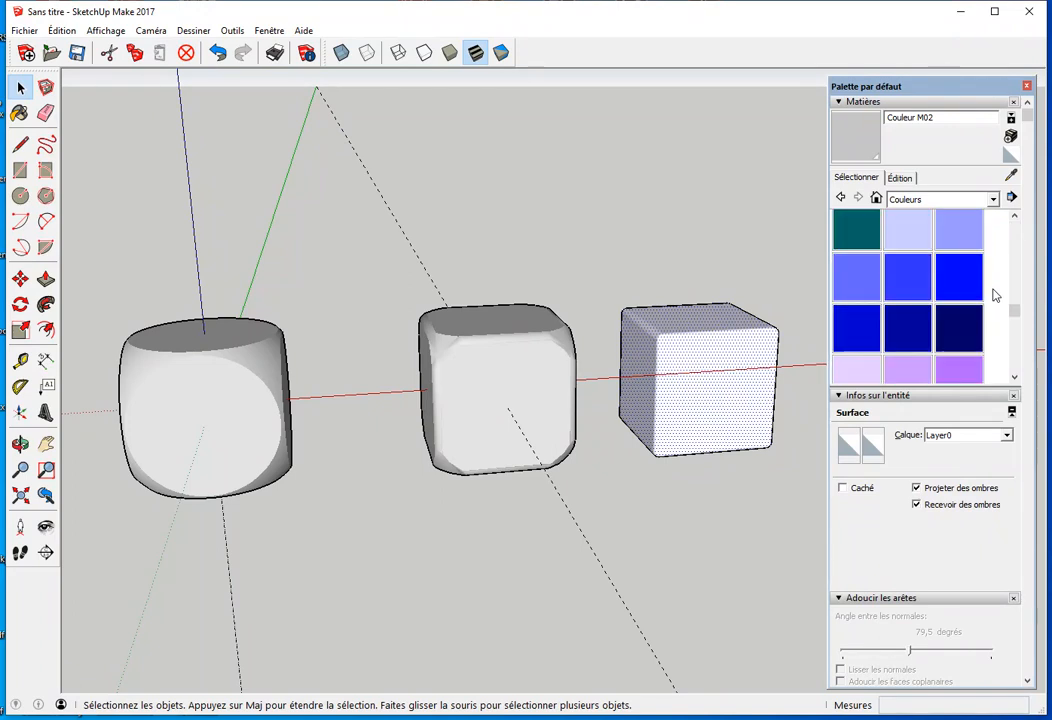
left_click_drag(1016, 352, 1022, 234)
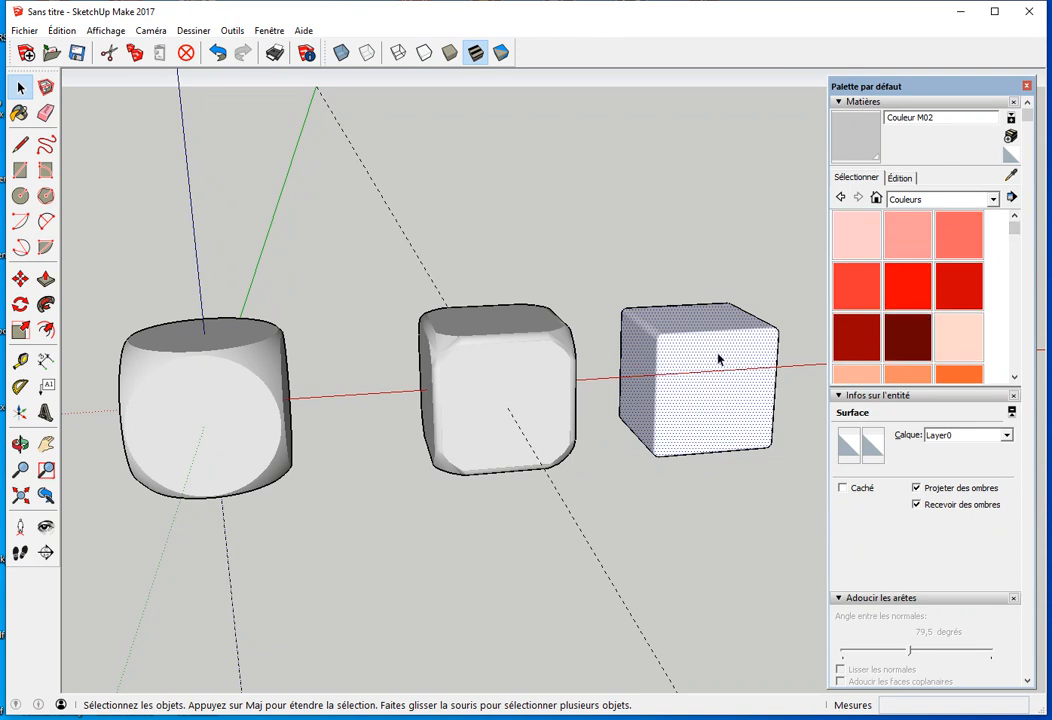
left_click(909, 292)
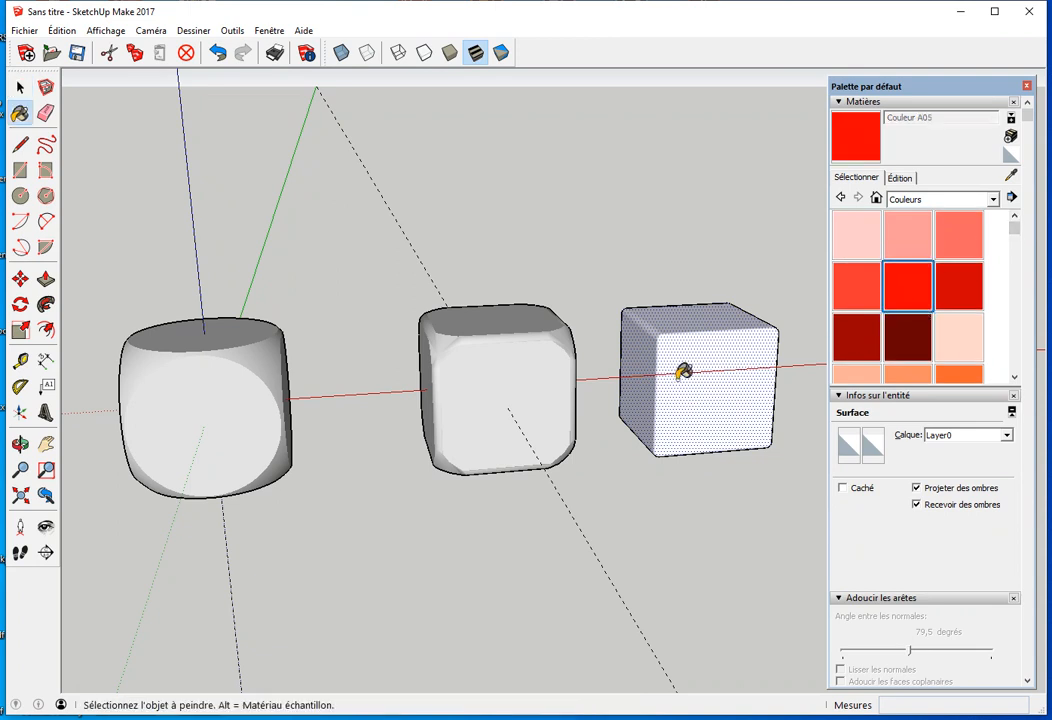
left_click(740, 356)
mouse_move(728, 509)
middle_mouse_down()
mouse_move(538, 507)
mouse_move(591, 499)
middle_mouse_up()
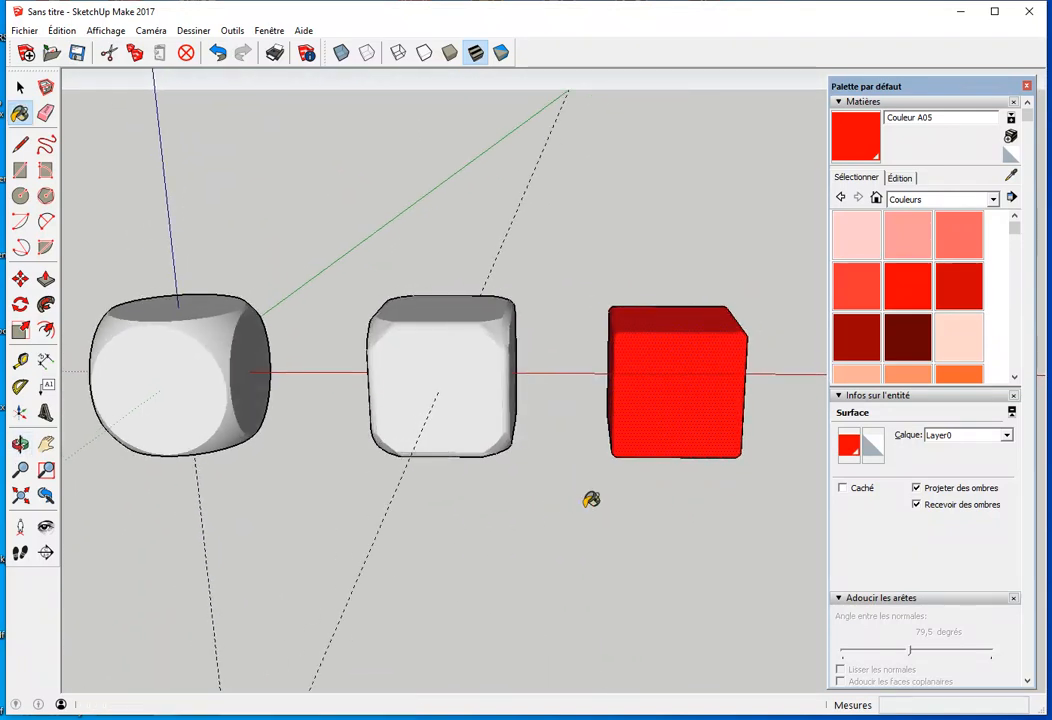
key("space")
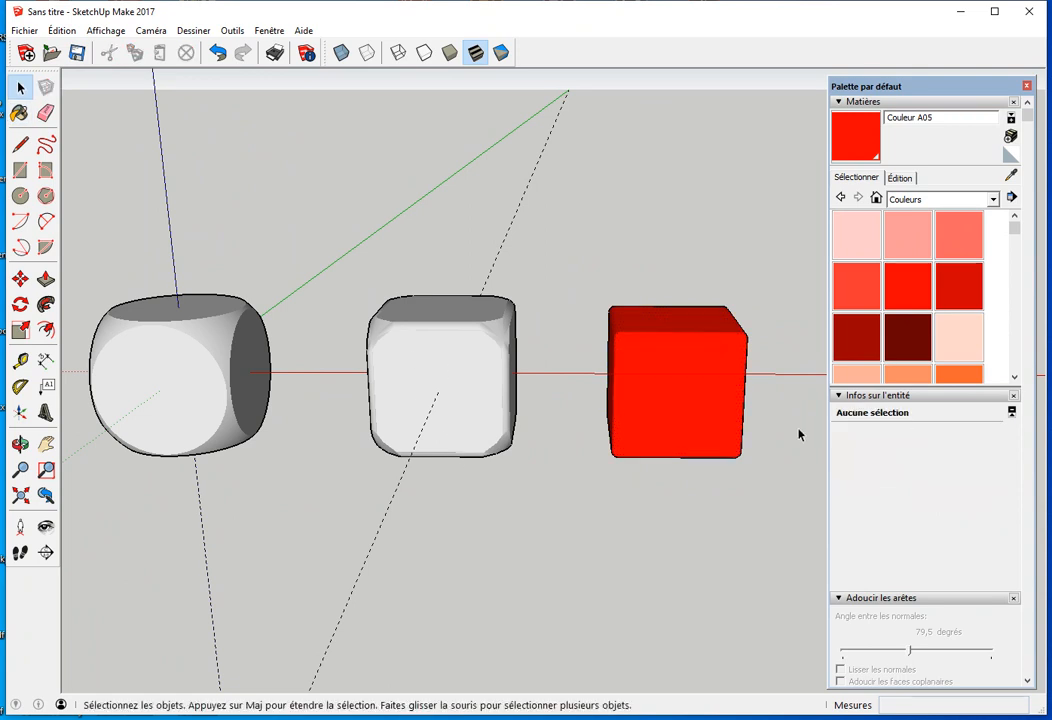
middle_click_drag(626, 442, 110, 467)
middle_click_drag(120, 400, 87, 426)
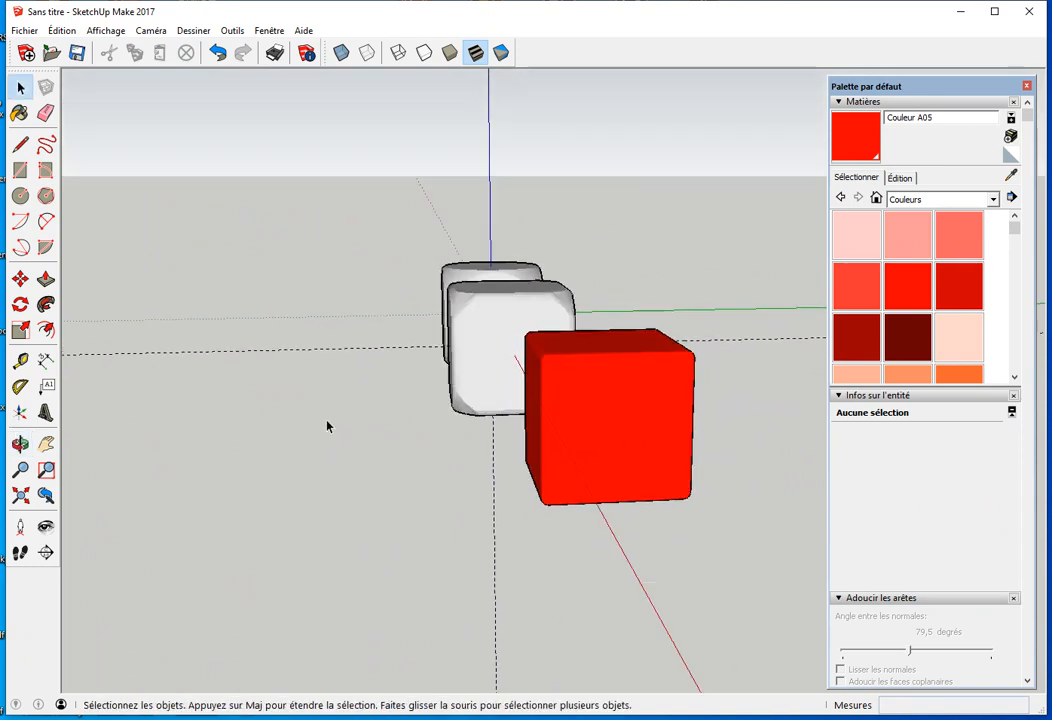
middle_click_drag(590, 407, 646, 430)
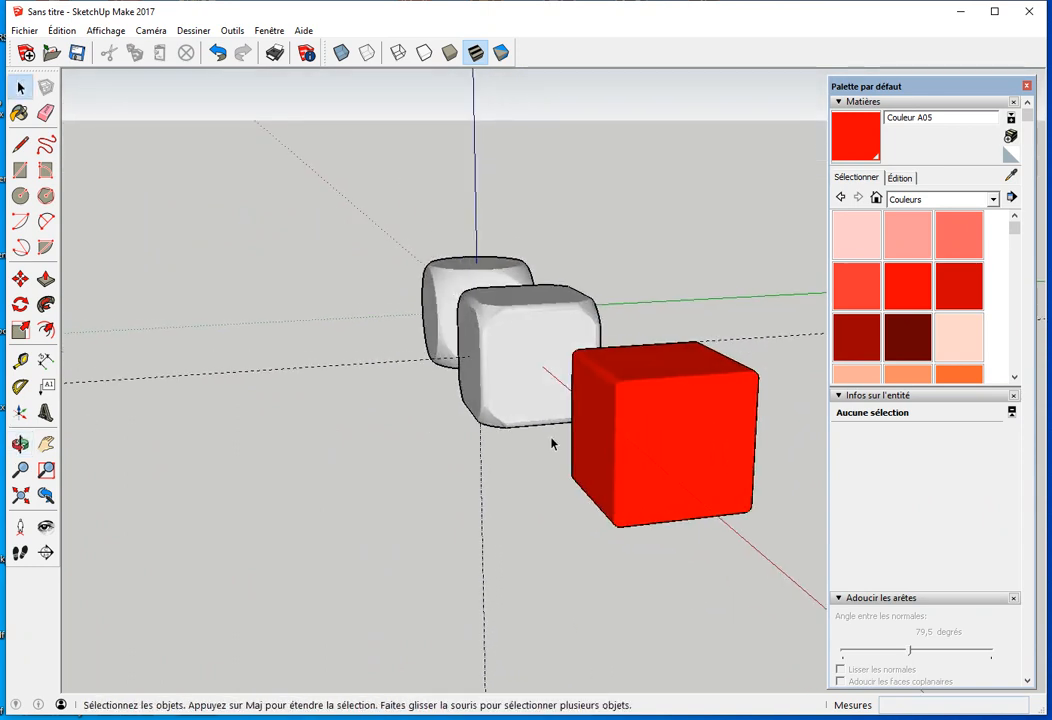
middle_click_drag(495, 476, 336, 447)
scroll(512, 434, "up", 5)
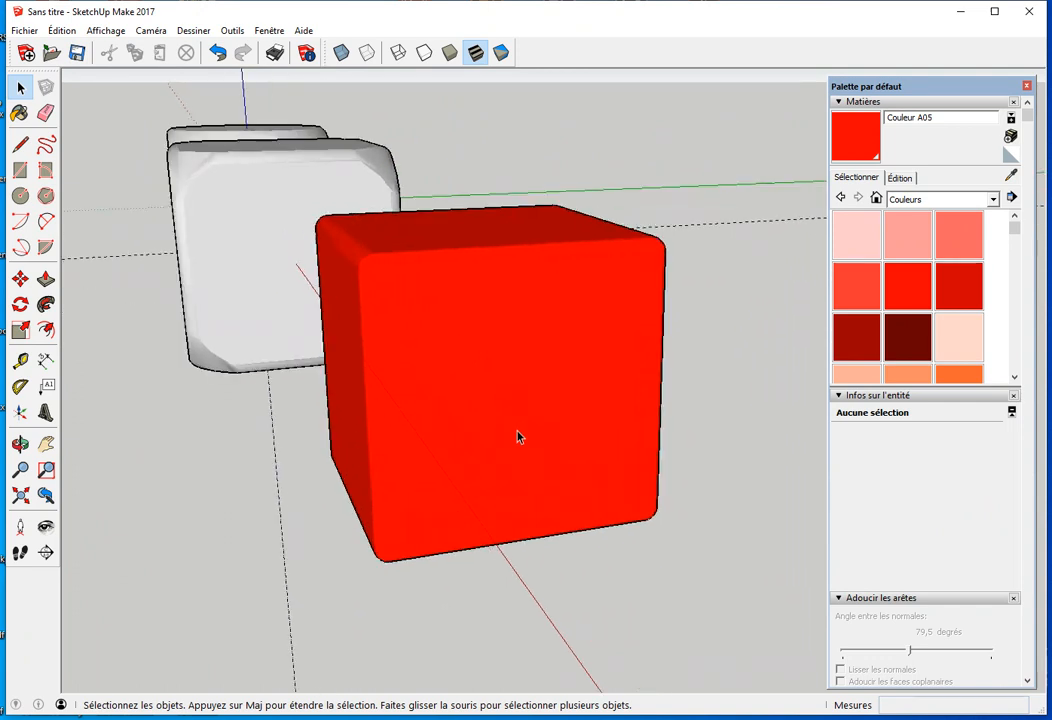
left_click(538, 403)
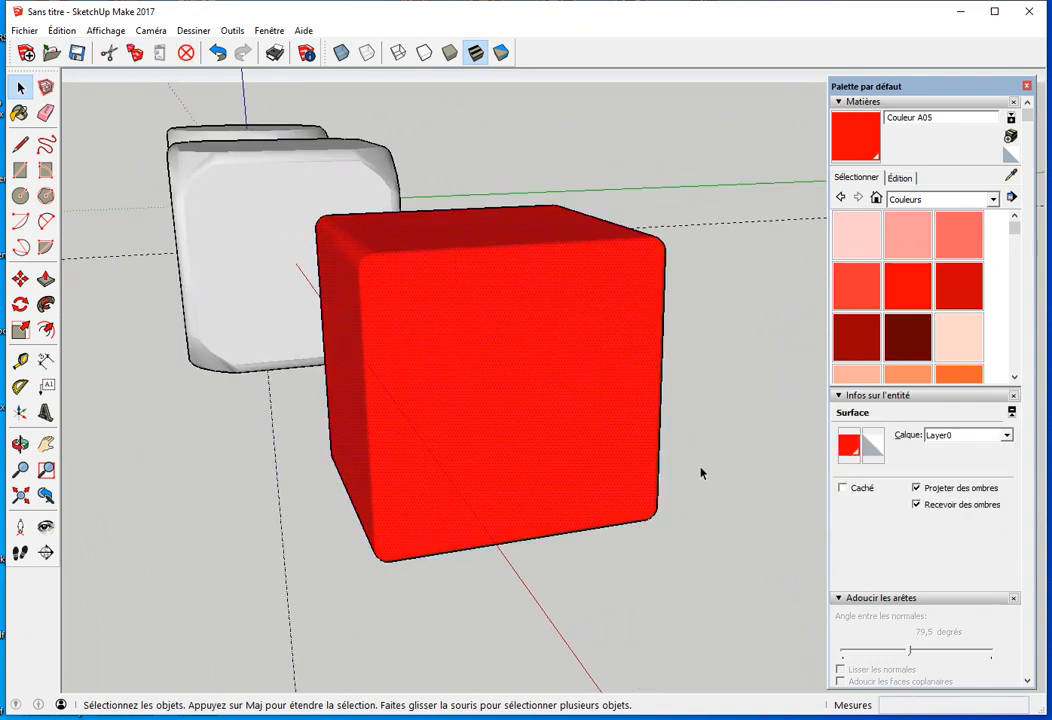
key("m")
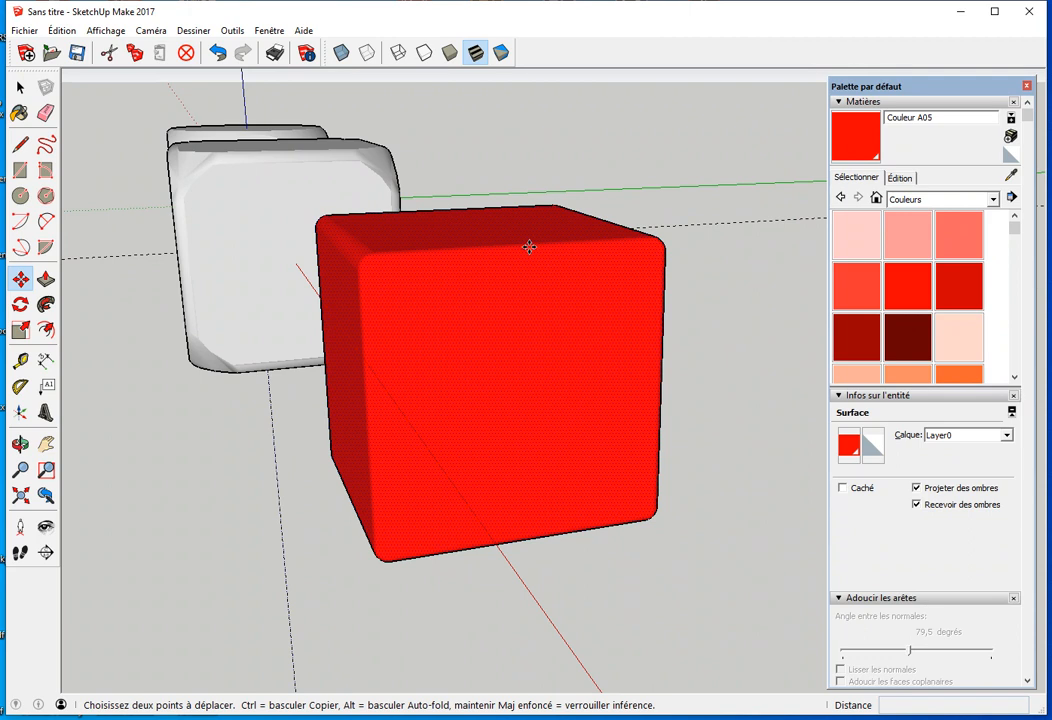
left_click(529, 246)
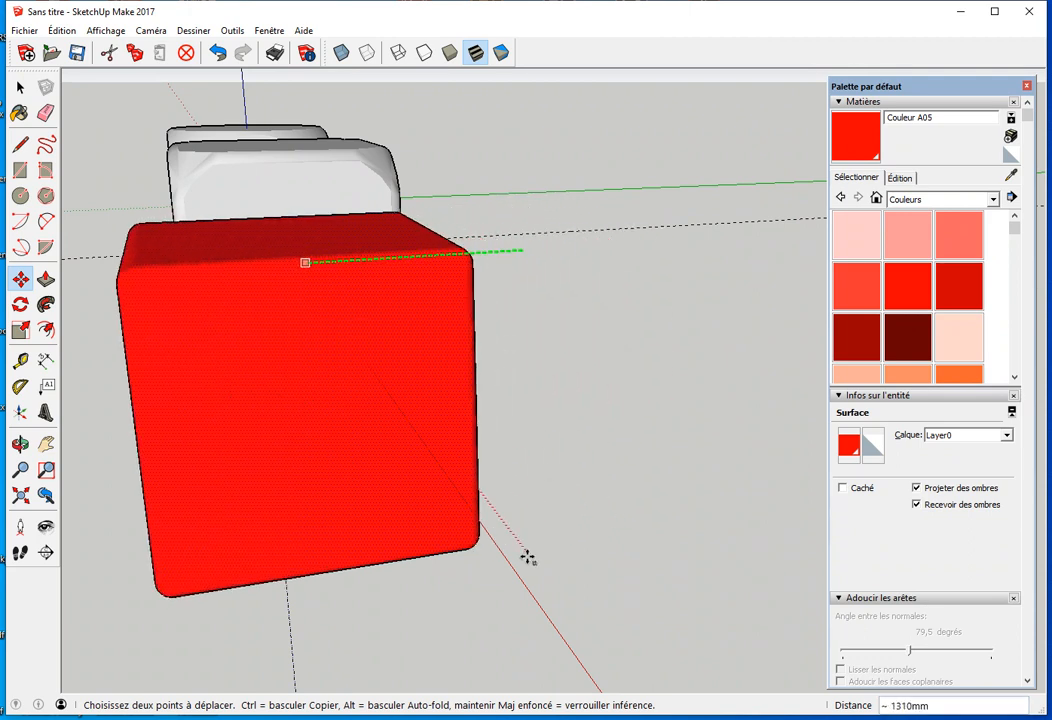
scroll(545, 573, "up", 3)
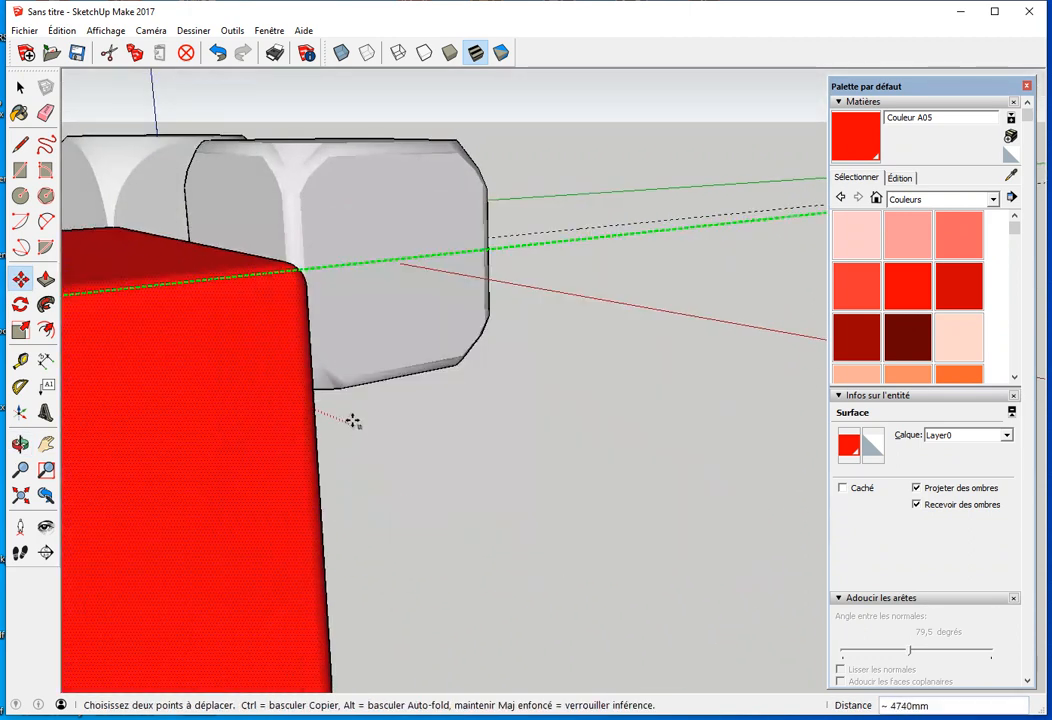
middle_click_drag(277, 411, 437, 465)
middle_click_drag(481, 312, 446, 324)
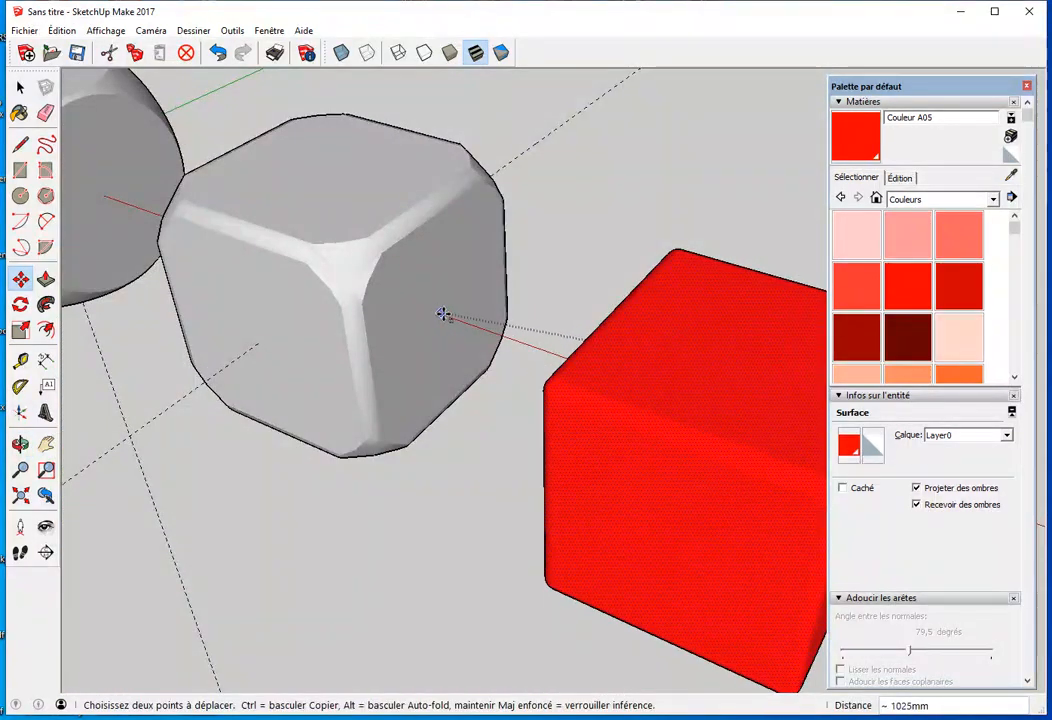
scroll(443, 315, "up", 5)
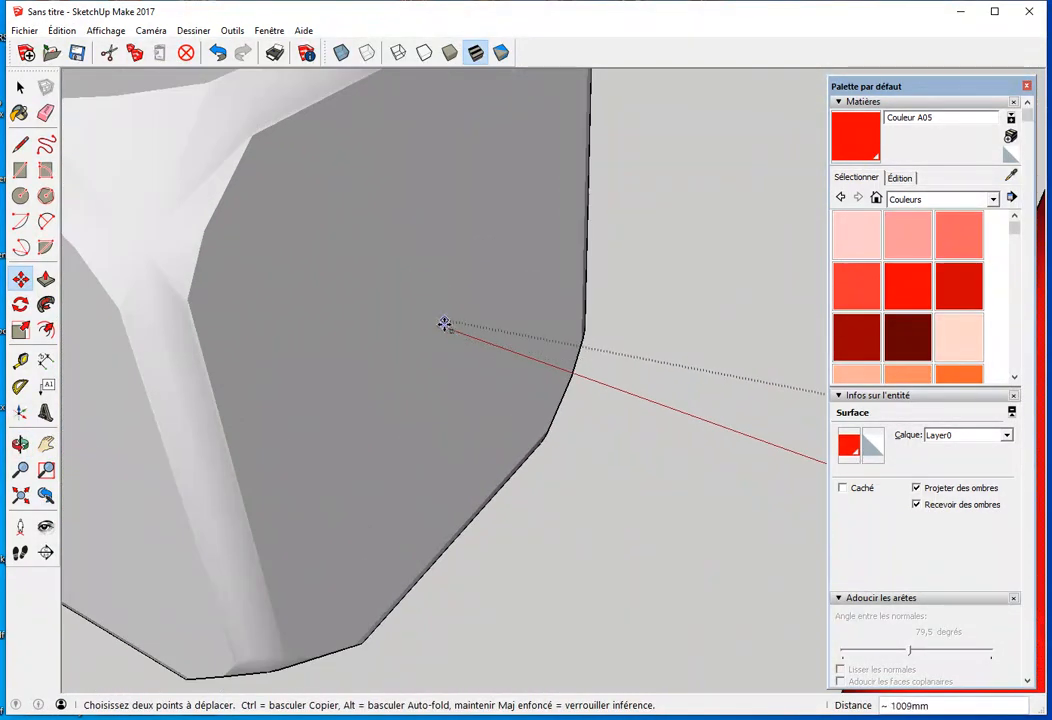
scroll(446, 359, "down", 6)
middle_click_drag(304, 514, 542, 355)
scroll(540, 400, "down", 5)
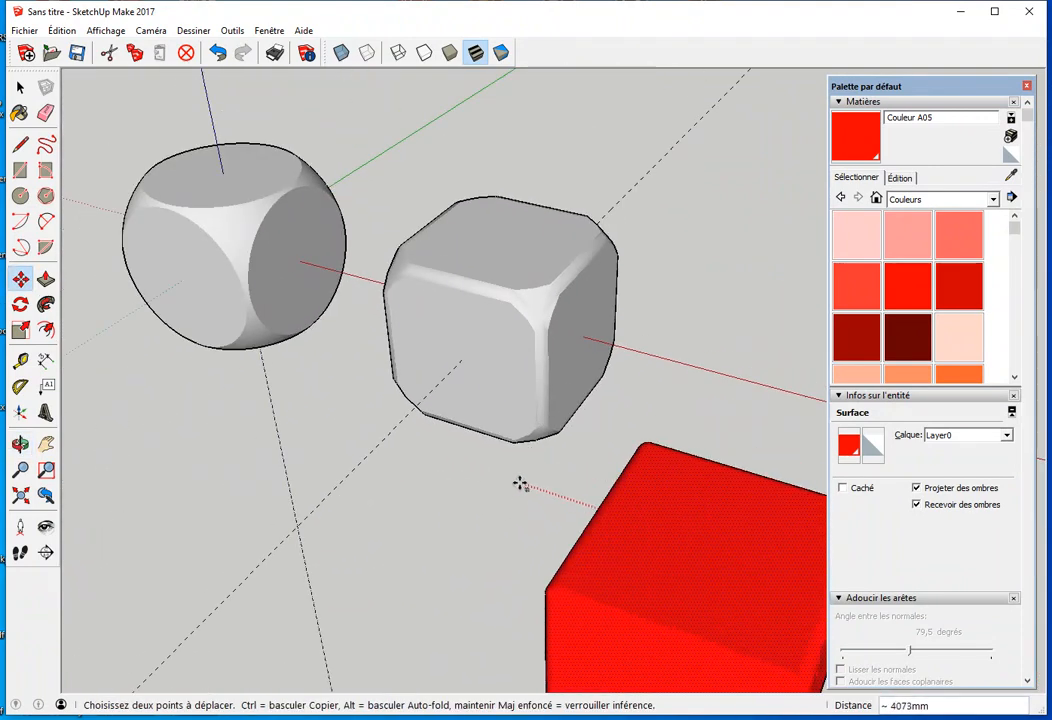
key("Escape")
key("space")
left_click(552, 528)
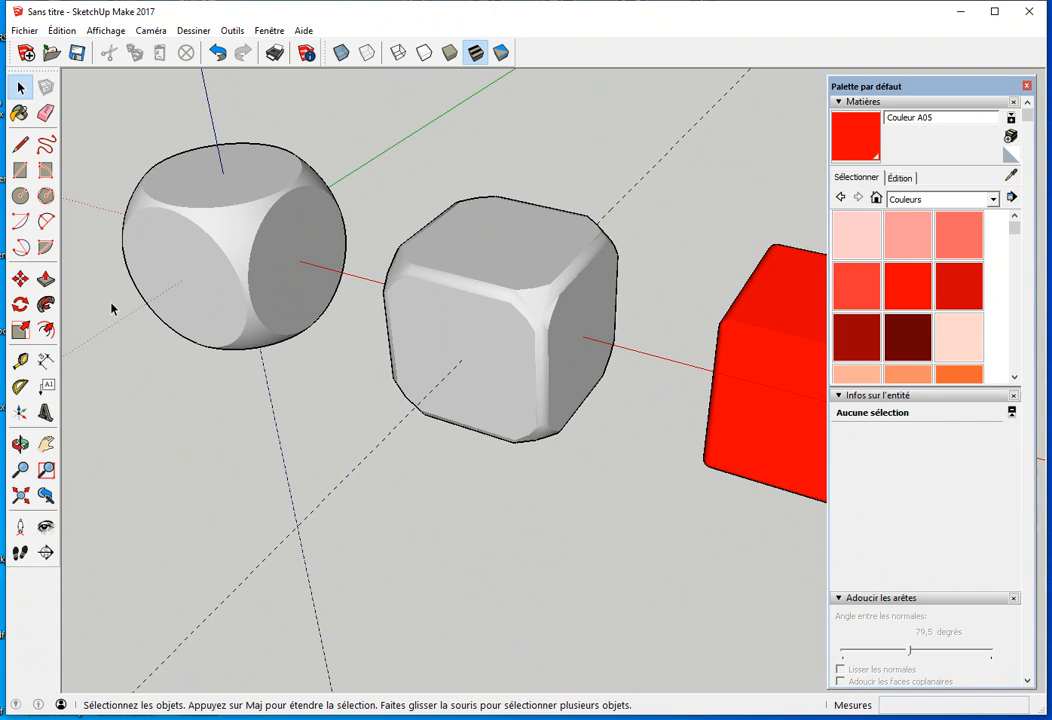
Step: Create a guide line along the red axis with the Tape Measure tool
left_click(22, 362)
double_click(654, 357)
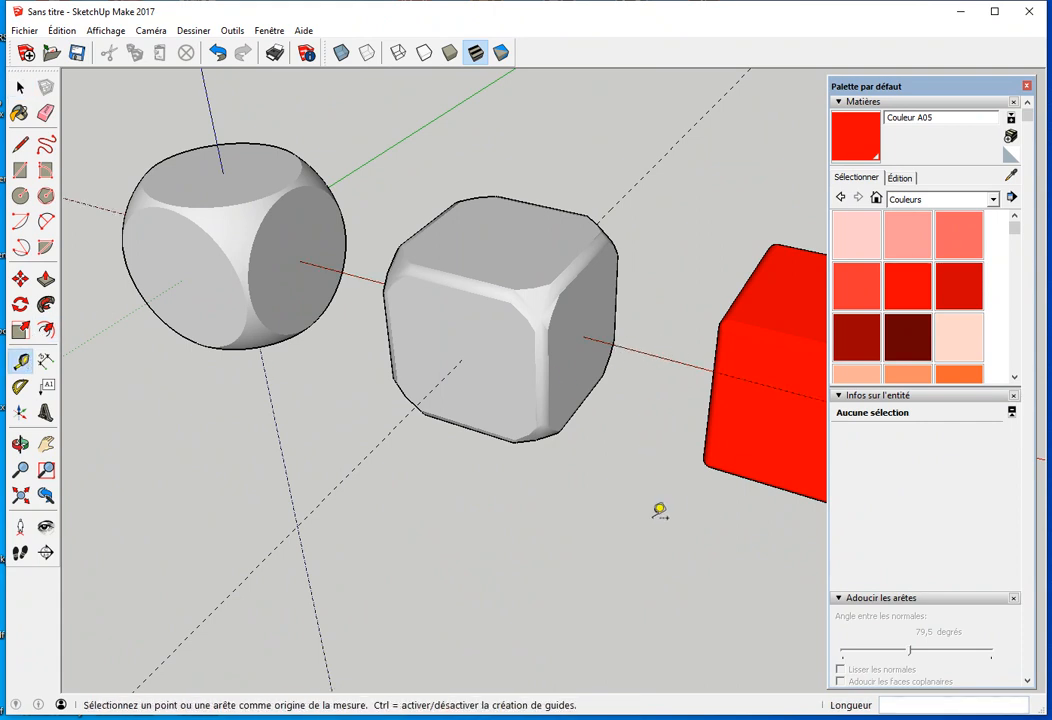
middle_click_drag(704, 519, 427, 486, "shift")
key("space")
Step: Move the red cube 1000 mm along the green direction to align it with the centre of the middle cube's facing side
middle_click_drag(545, 492, 422, 506)
left_click(555, 384)
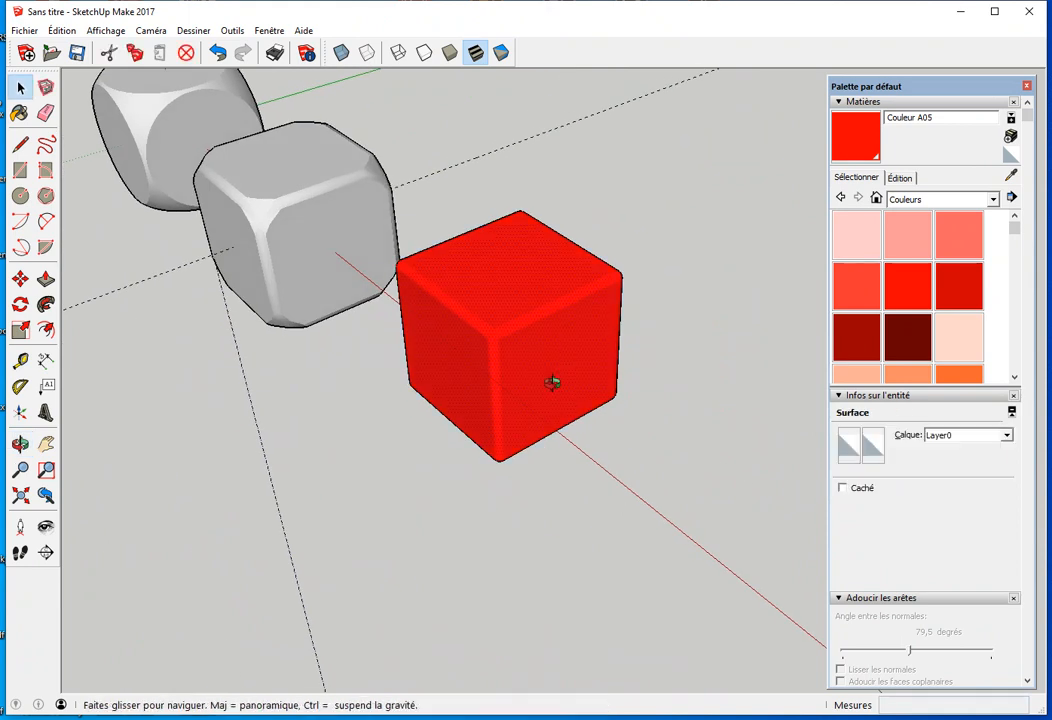
middle_click_drag(555, 390, 514, 340)
key("m")
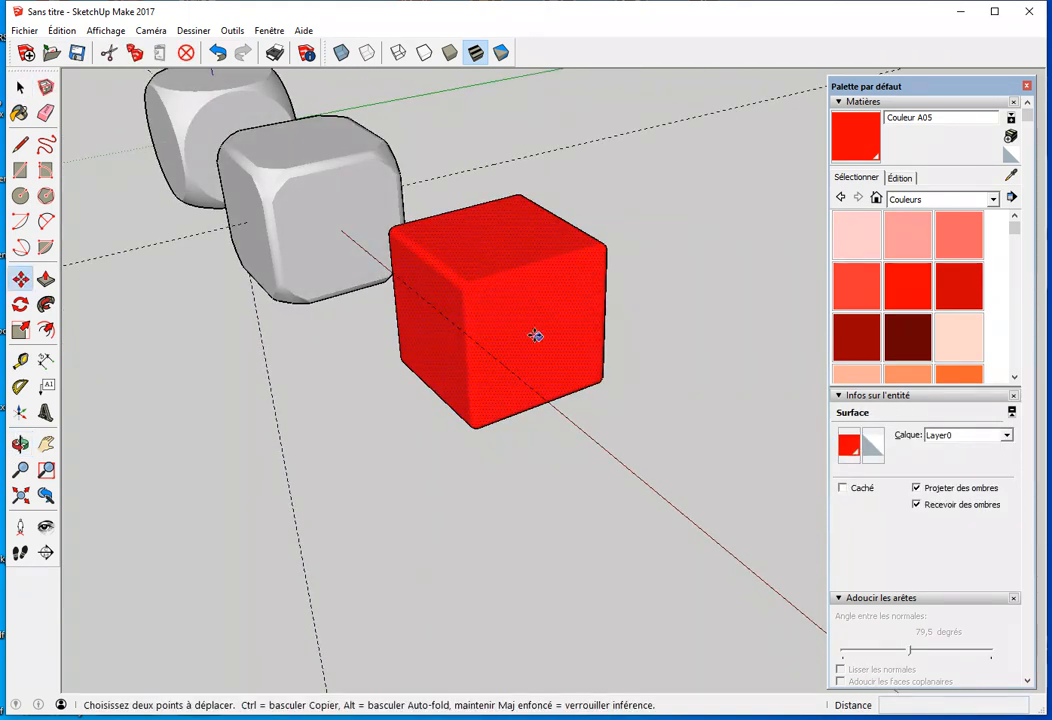
left_click(535, 274)
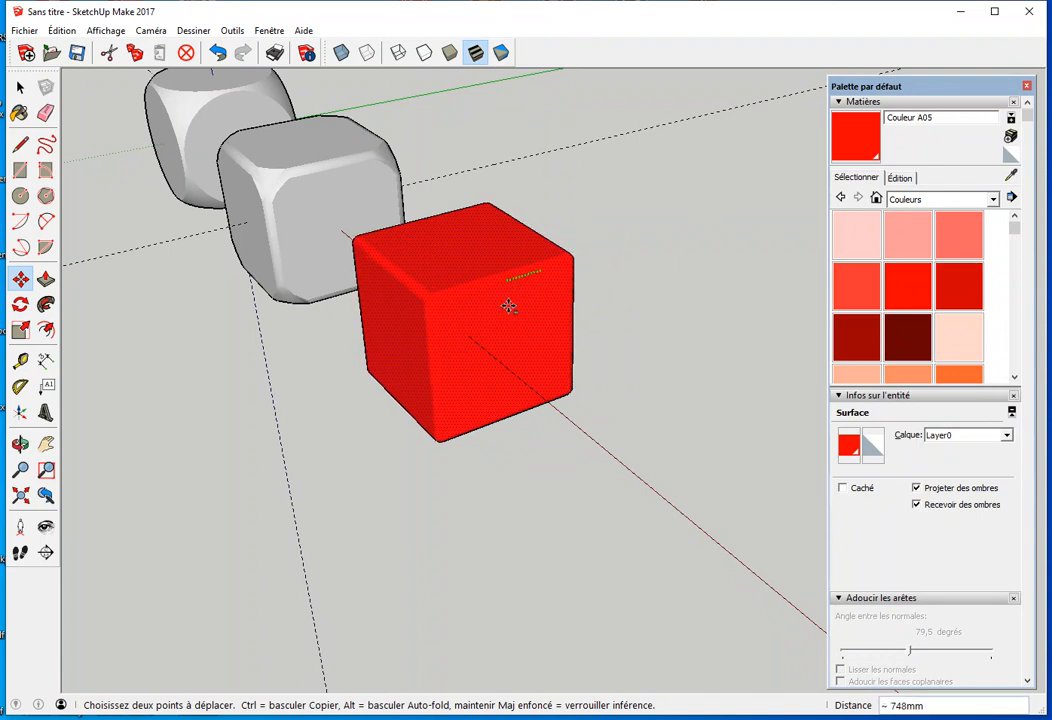
middle_click_drag(493, 399, 578, 399)
scroll(446, 326, "up", 5)
scroll(345, 287, "up", 2)
left_click(304, 264)
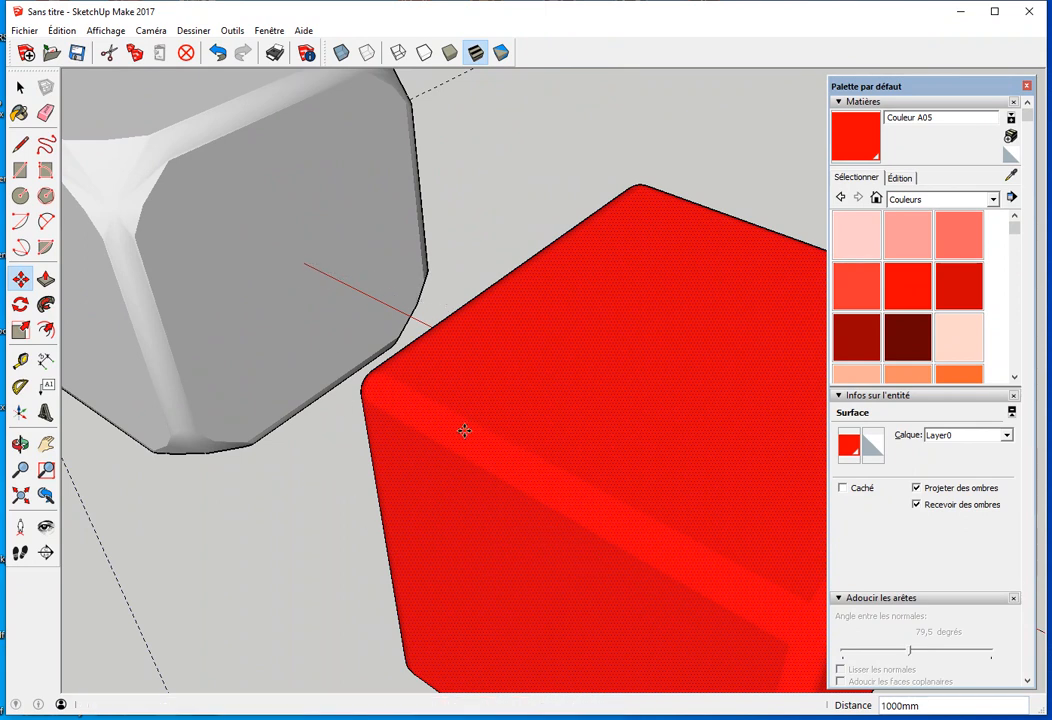
Step: Move the red cube vertically to align it with the guide's point at the centre of the middle cube's front face
middle_click_drag(498, 466, 385, 335)
middle_click_drag(494, 447, 599, 340)
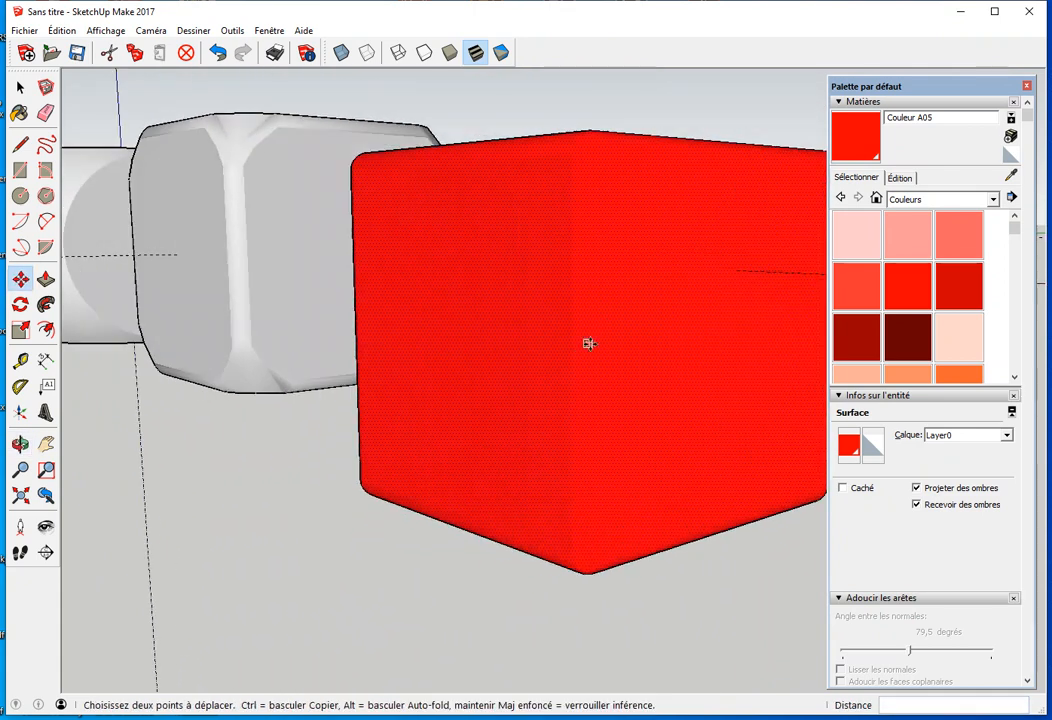
left_click(569, 361)
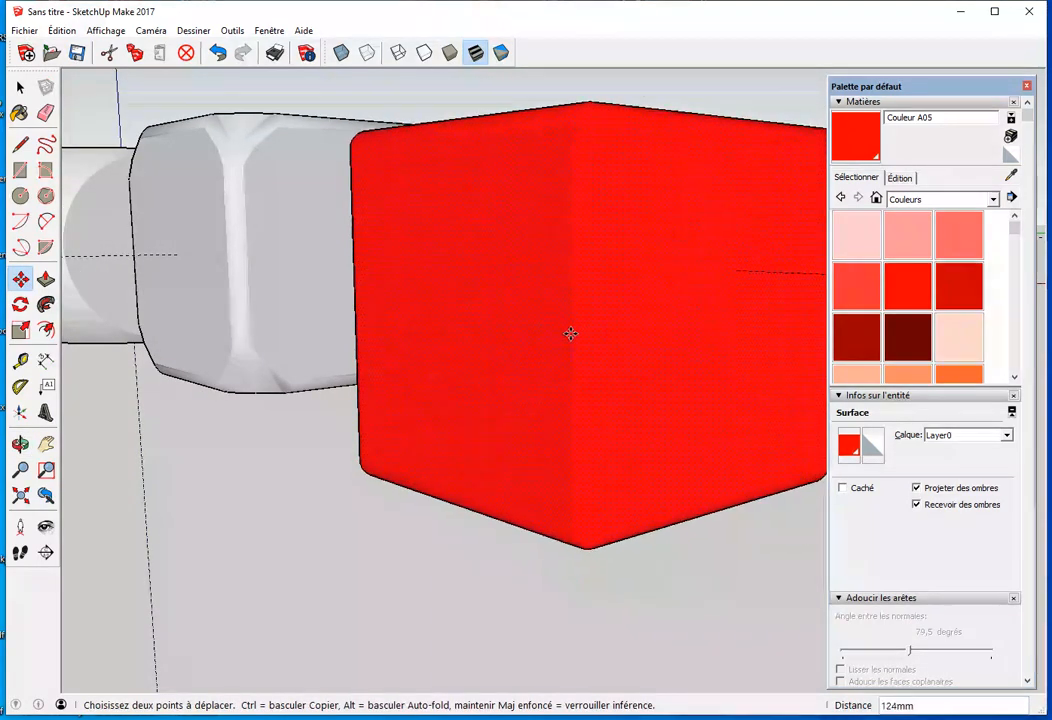
left_click(176, 253)
key("space")
middle_click_drag(612, 569, 400, 620)
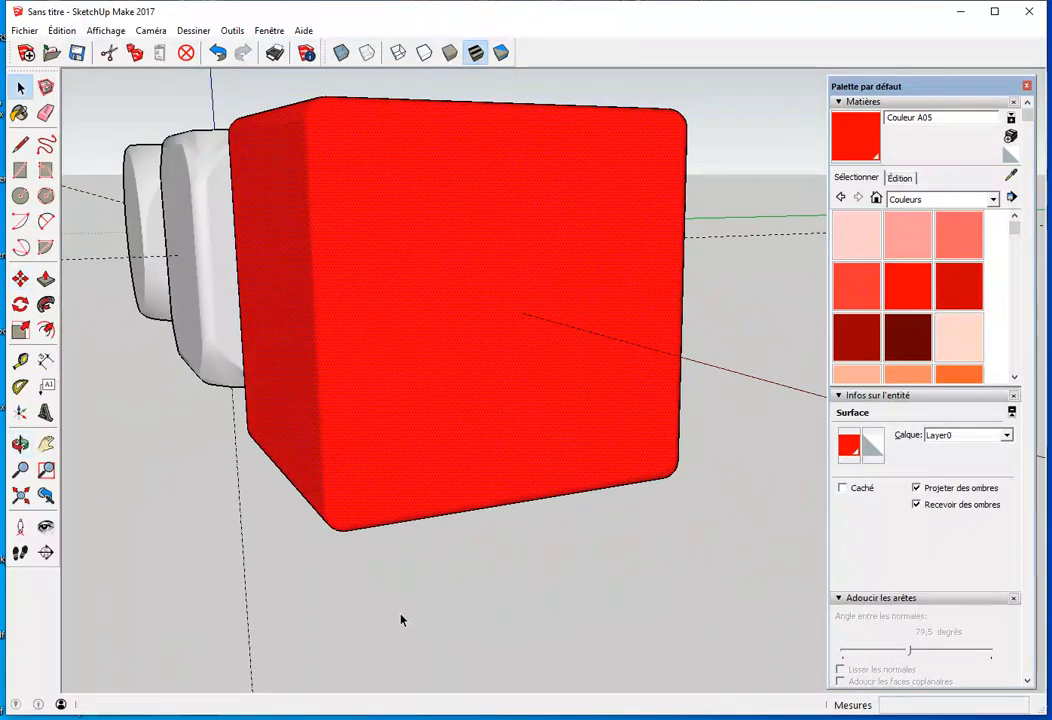
middle_click_drag(253, 603, 606, 553, "shift")
scroll(458, 594, "down", 2)
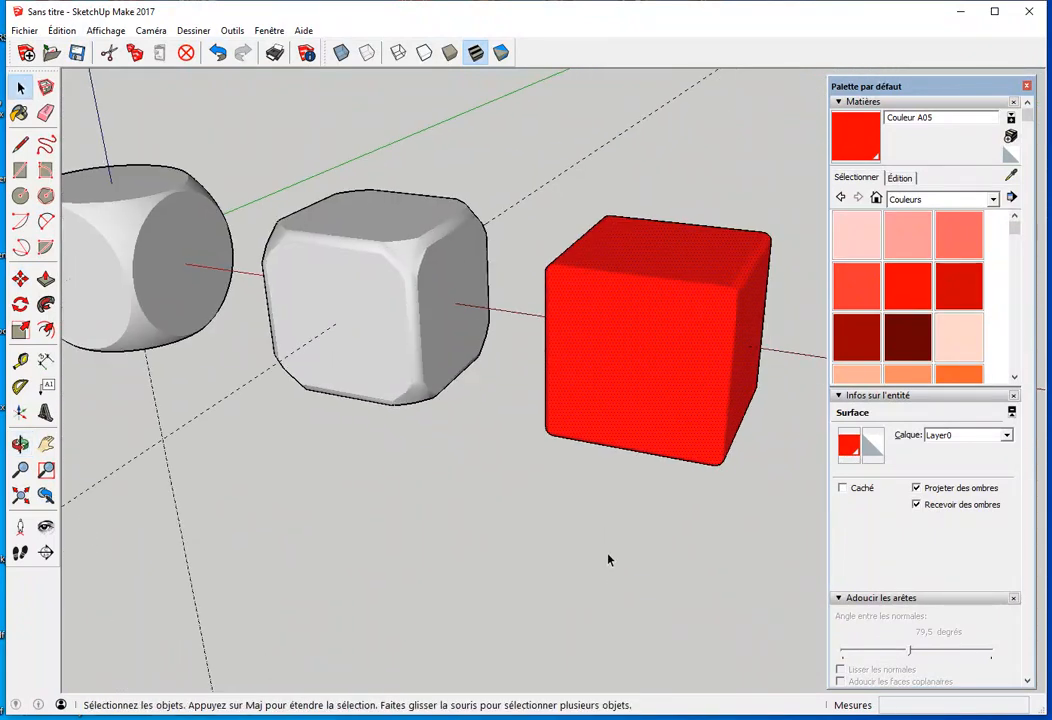
Step: Create a guide through the red cube's centre parallel to the middle cube's guide, offset about 3511 mm, and clear the selection
key("t")
left_click(217, 403)
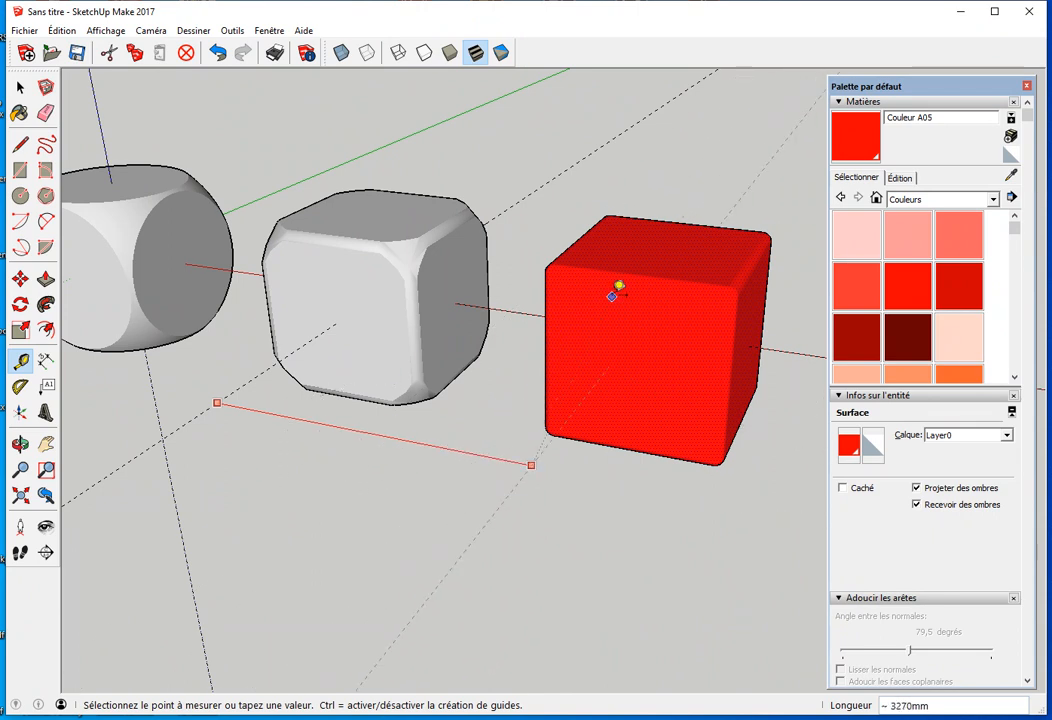
left_click(640, 272)
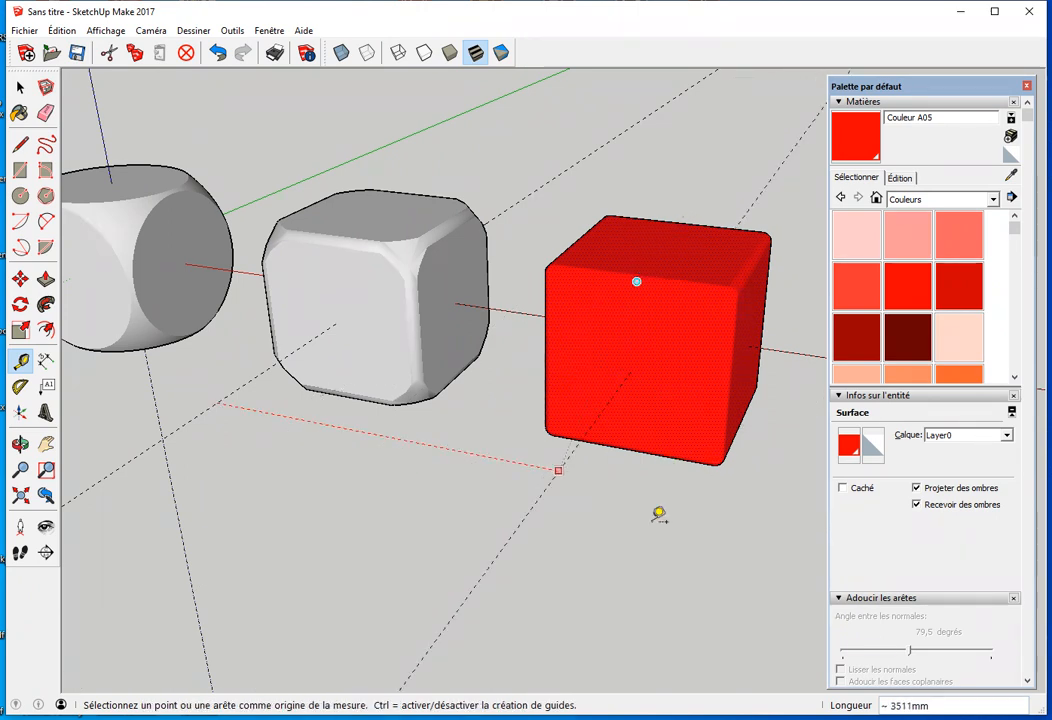
key("space")
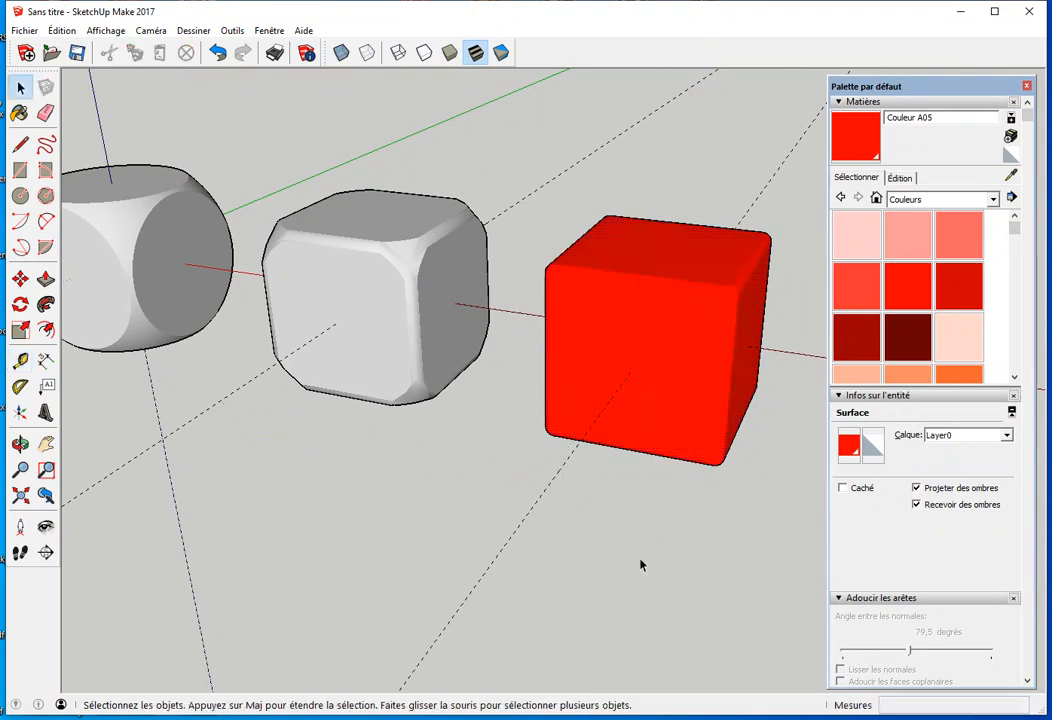
left_click(640, 566)
Step: Delete the leftover circle inside the left cube using X-ray display, and turn X-ray off again
left_click(341, 52)
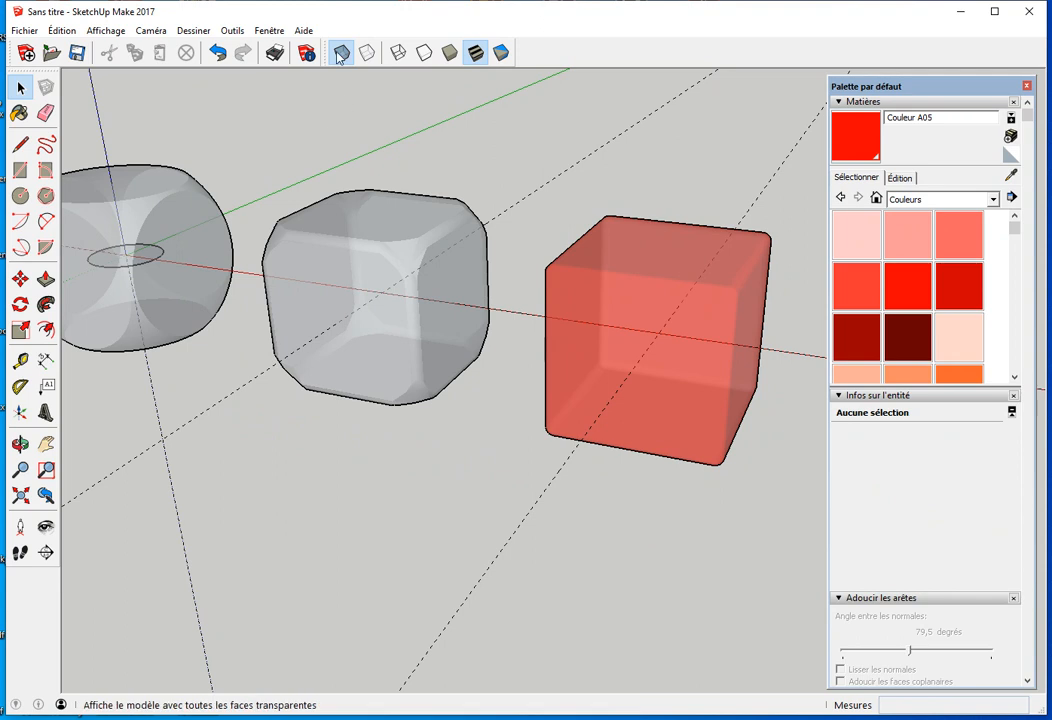
left_click(140, 267)
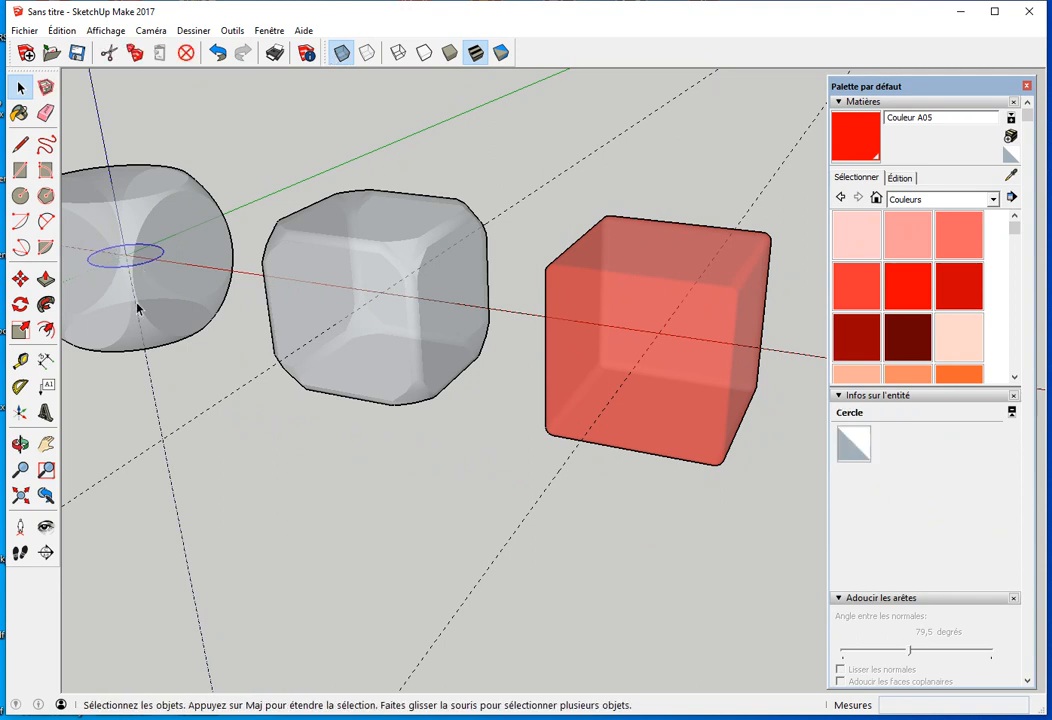
key("Delete")
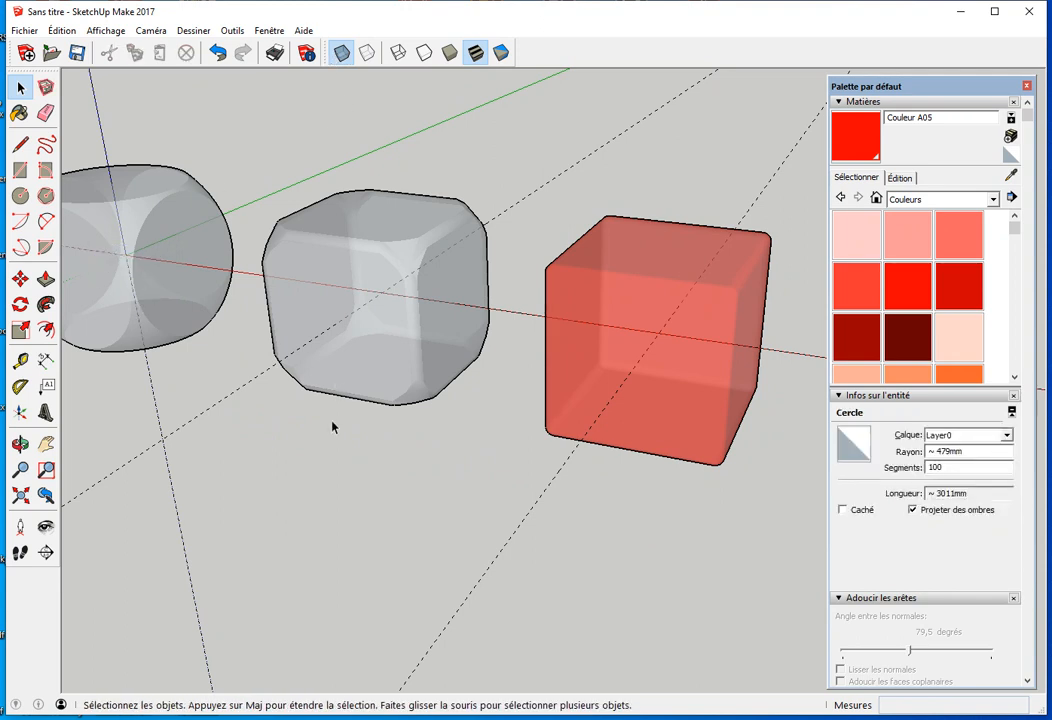
left_click(341, 52)
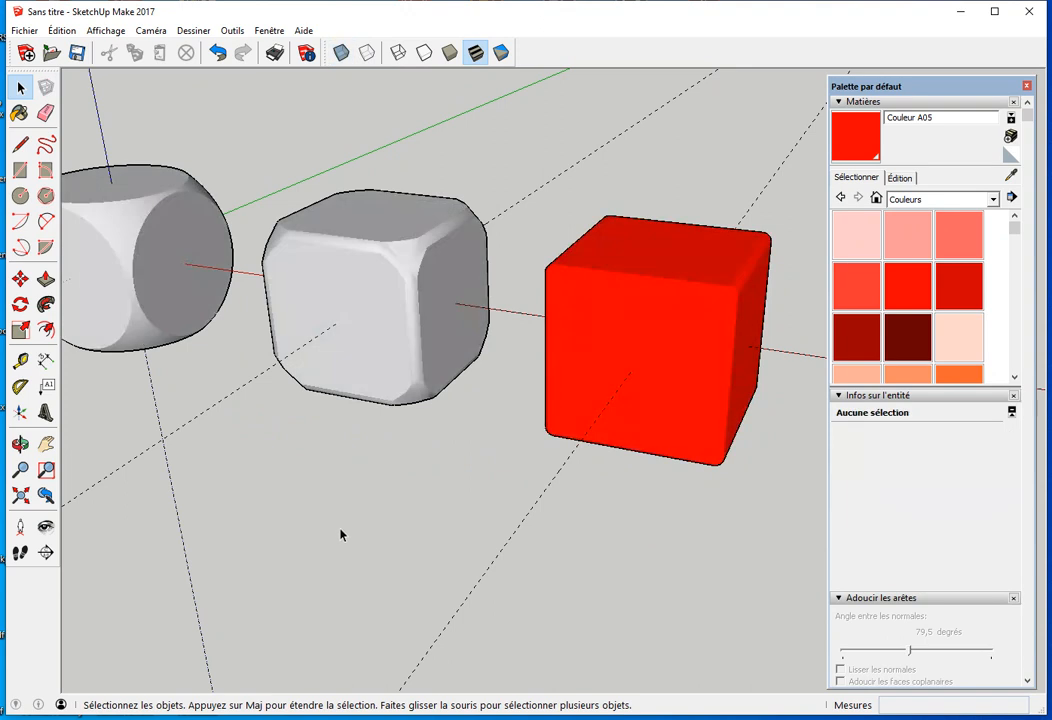
Step: Draw a small horizontal circle of about 115 mm radius beside the left cube and a larger vertical circle on the same centre
scroll(343, 531, "down", 2)
middle_click_drag(333, 549, 394, 567)
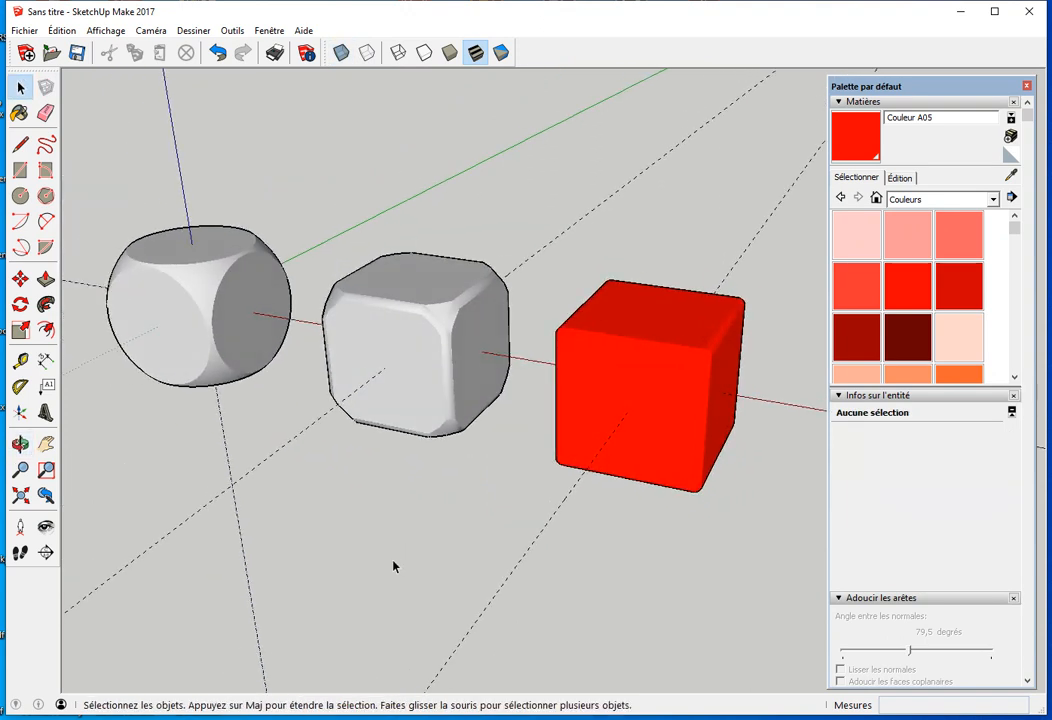
middle_click_drag(213, 402, 282, 443)
scroll(254, 443, "up", 4)
key("c")
left_click(244, 407)
left_click(255, 409)
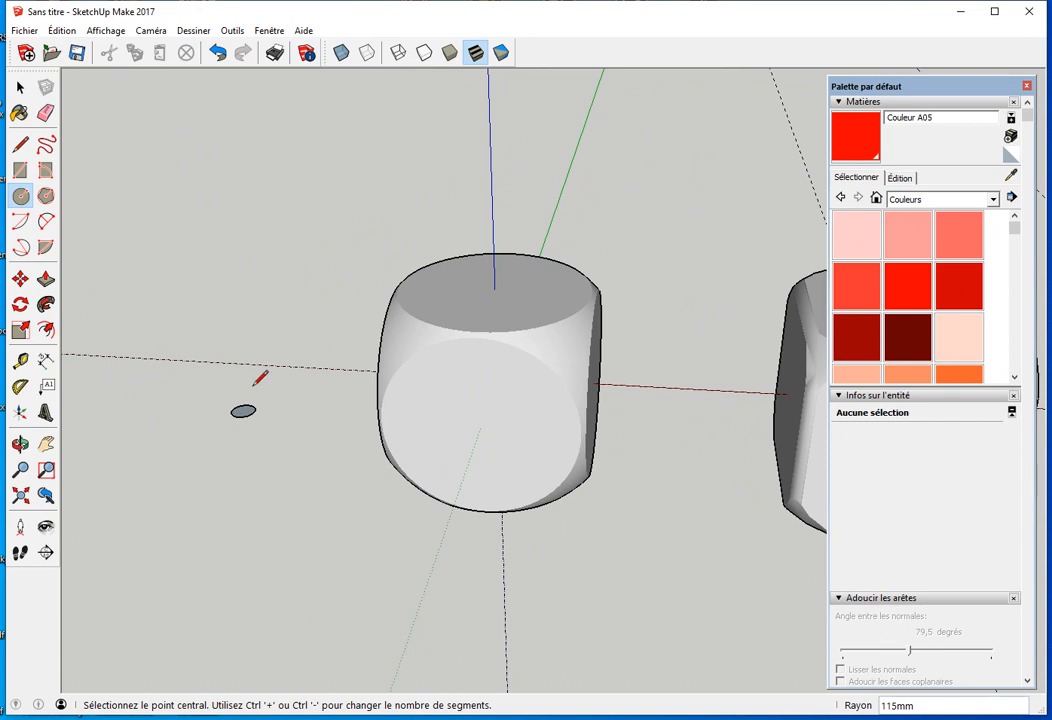
scroll(257, 419, "up", 1)
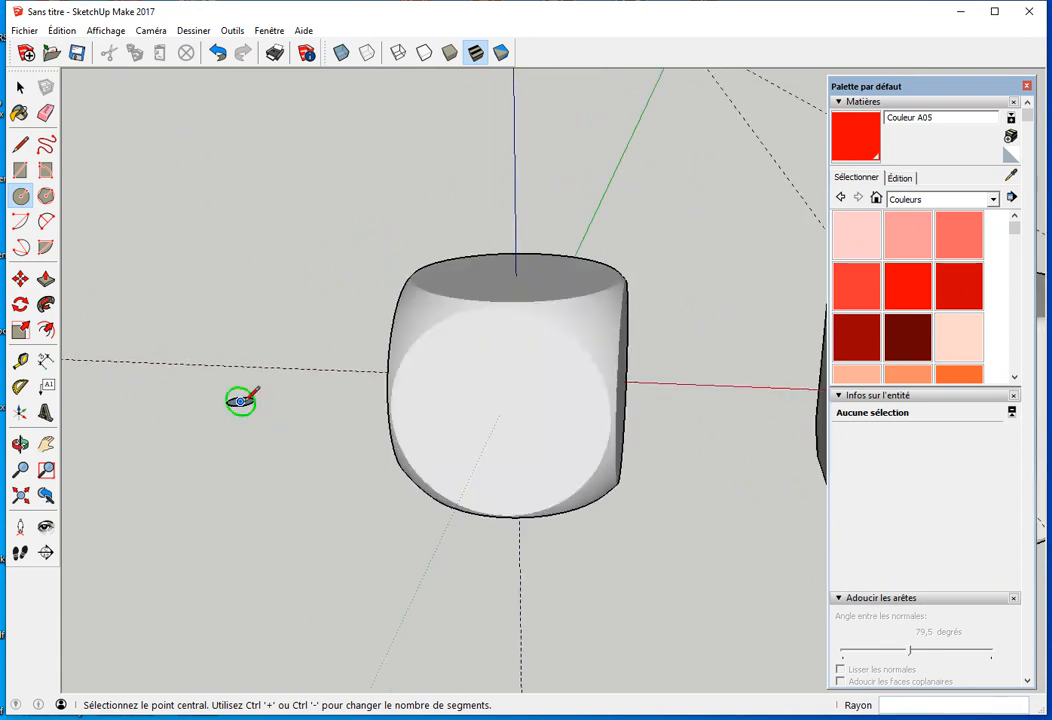
left_click(240, 401)
left_click(265, 398)
key("space")
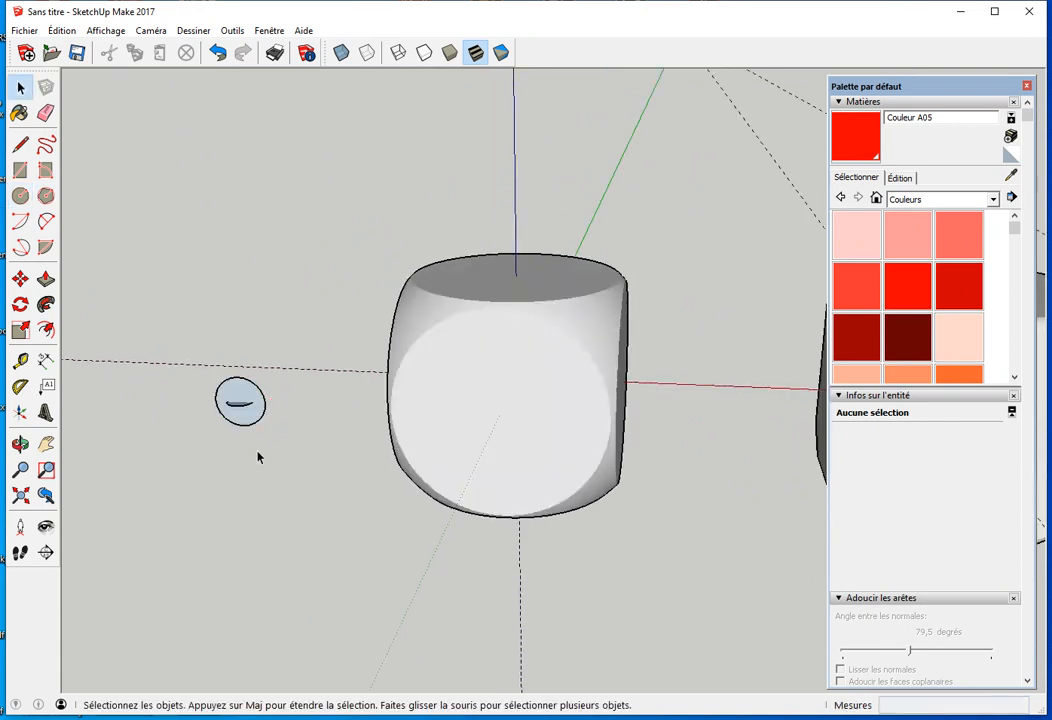
Step: Sweep the vertical circle around the small one with Follow Me to form a sphere, group it, and clear the selection
left_click(240, 410)
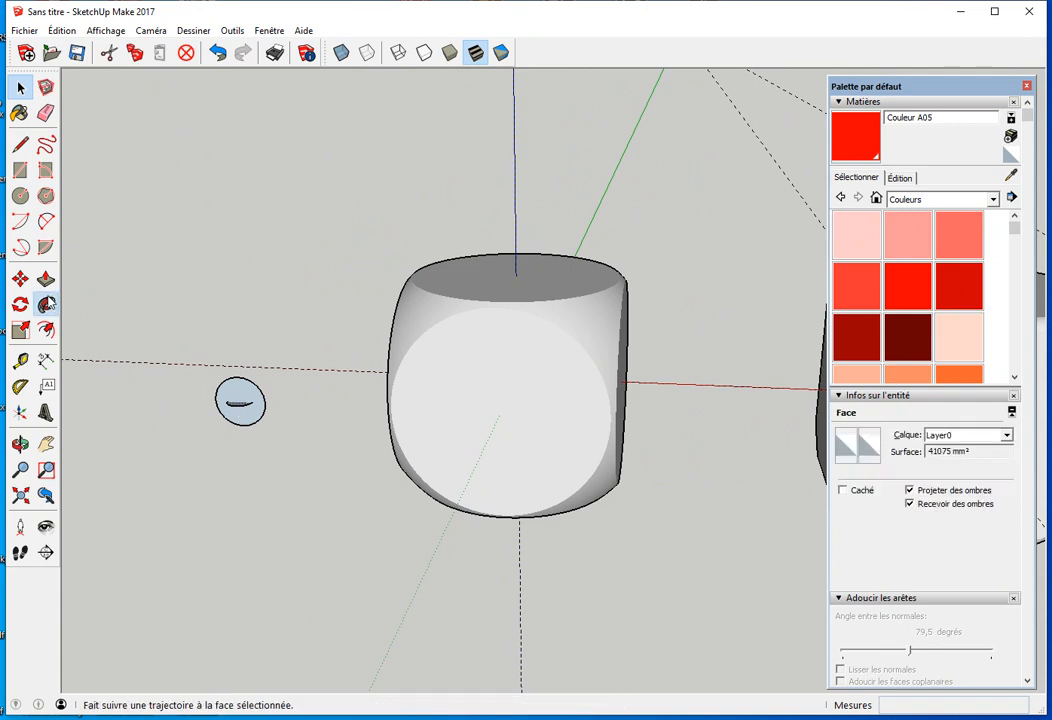
left_click(45, 304)
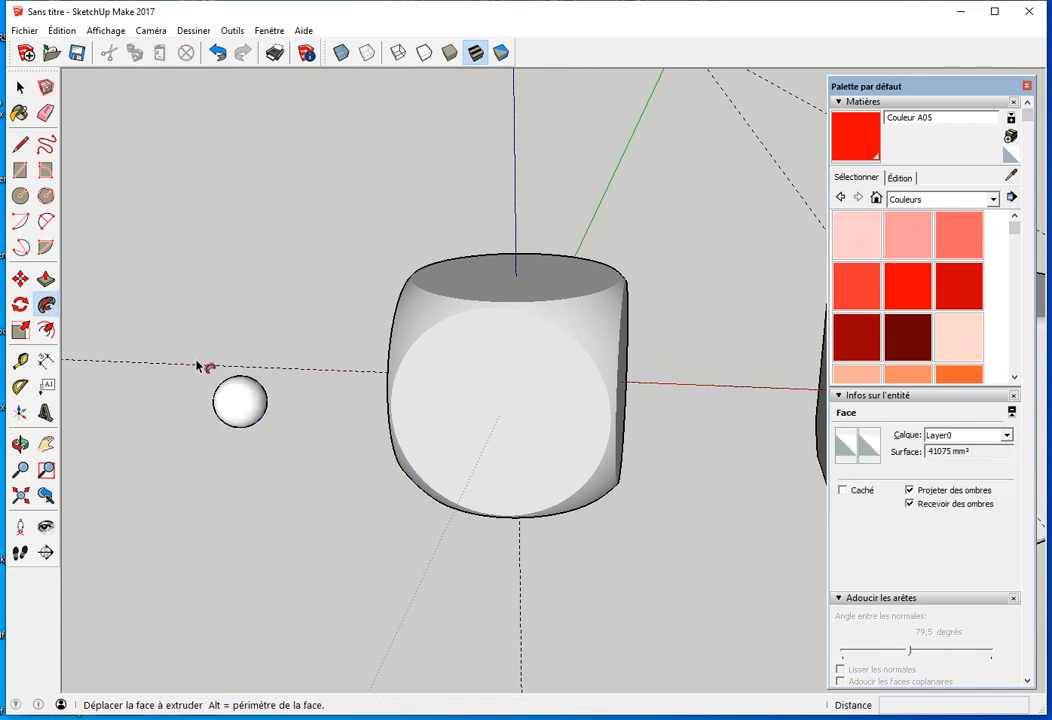
key("space")
triple_click(235, 403)
right_click(245, 406)
left_click(317, 540)
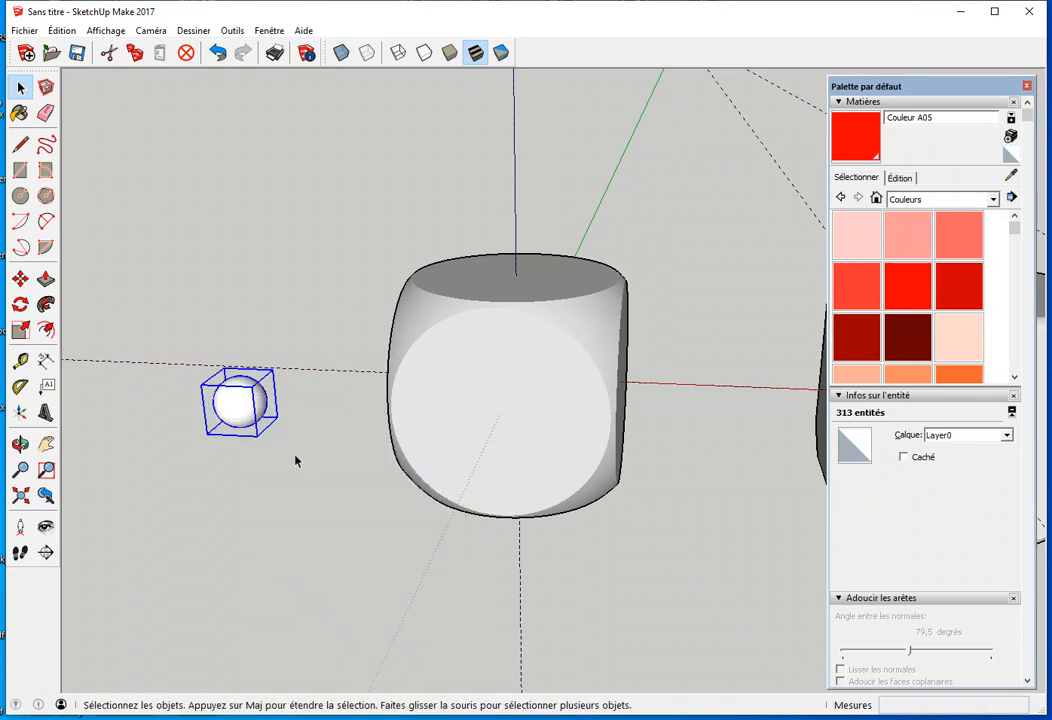
middle_click_drag(277, 500, 235, 541)
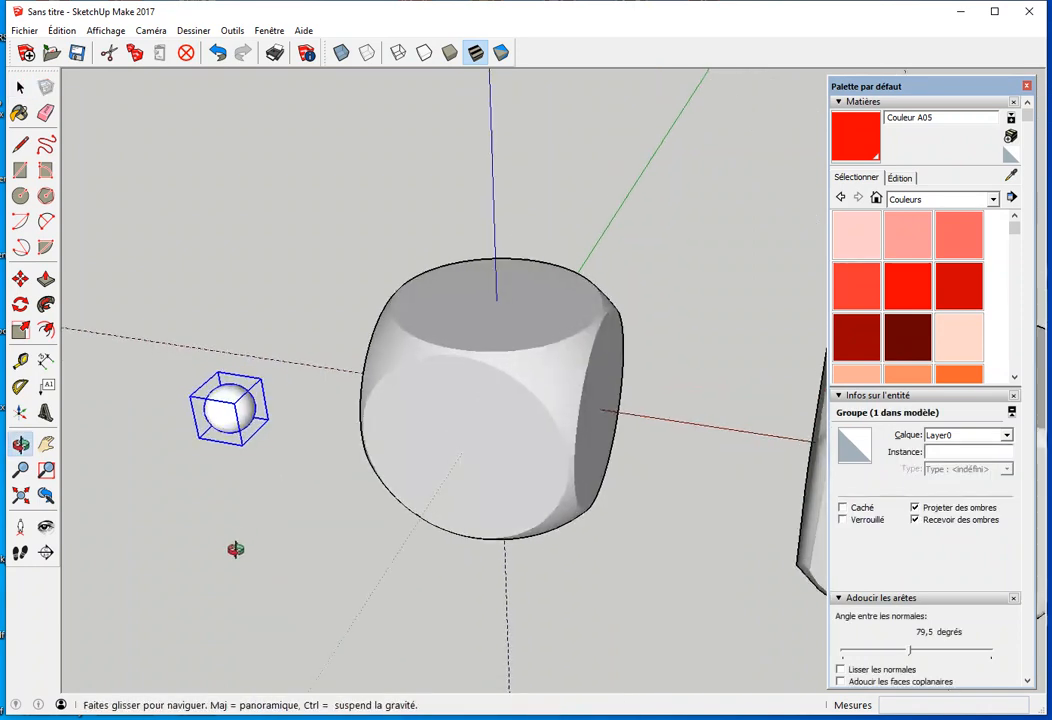
left_click(281, 537)
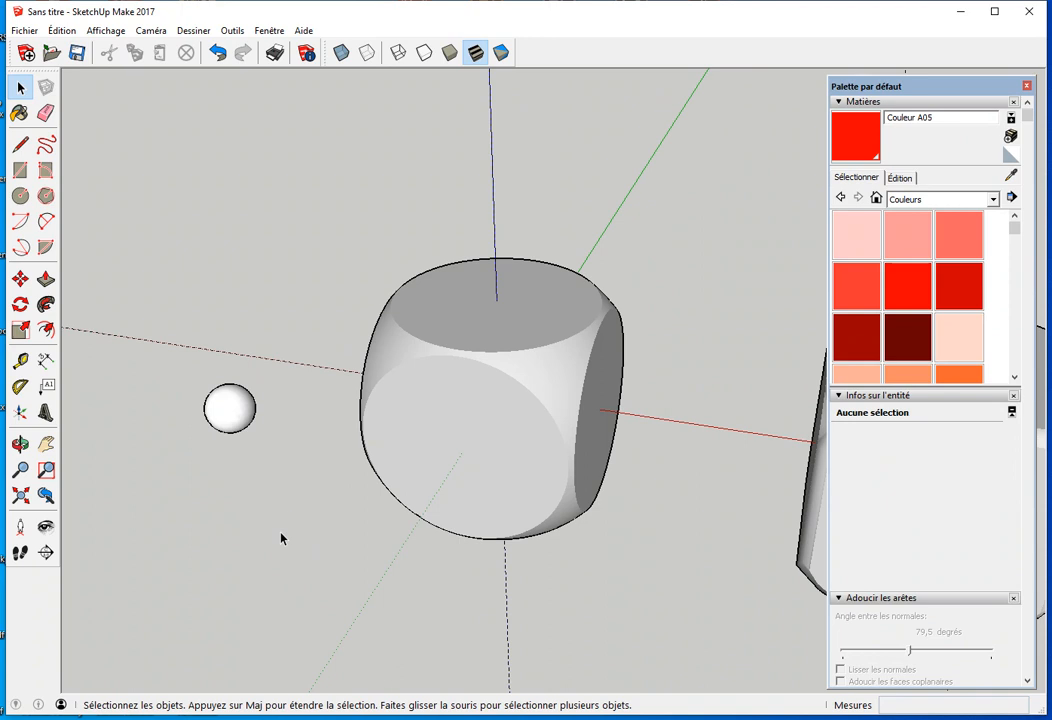
Step: Create a guide parallel to the green axis through the centre of the left cube's top face, offset 1000 mm from the axis
key("t")
left_click(600, 236)
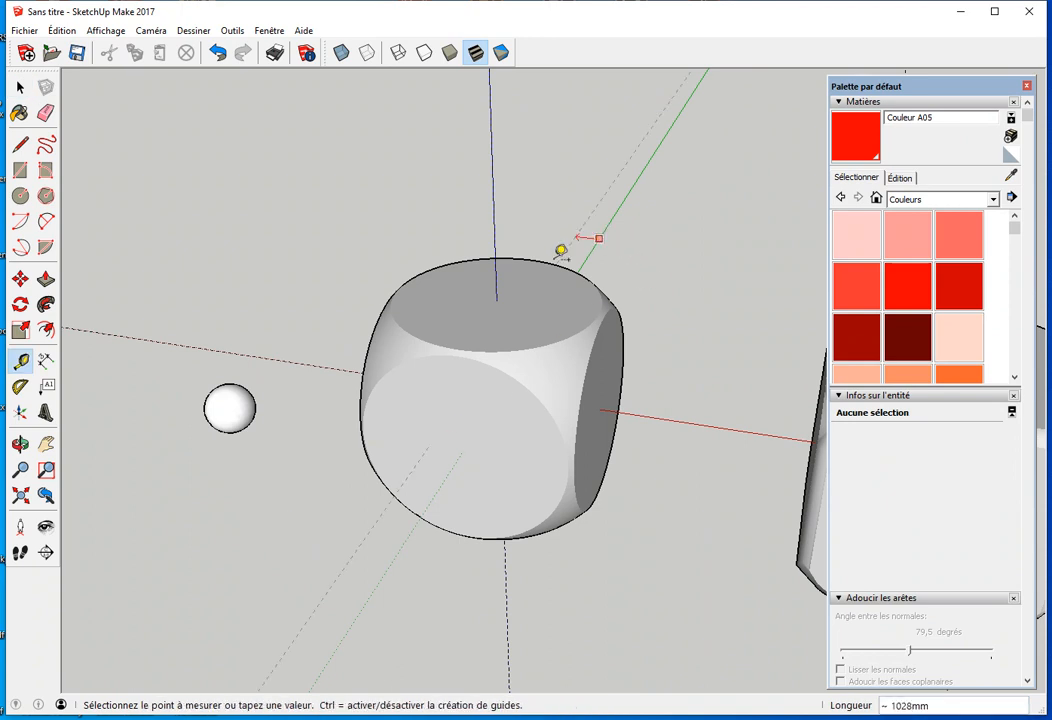
left_click(499, 292)
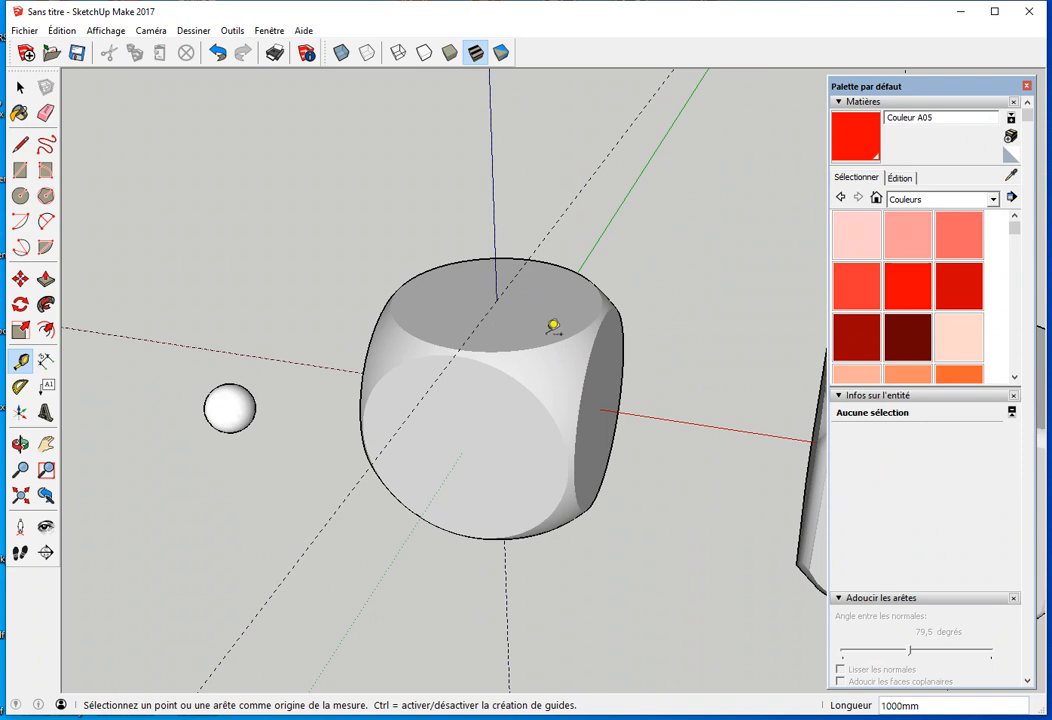
Step: Try to offset a parallel guide 500 mm from the top face's centre guide, and undo it
left_click(482, 320)
left_click(520, 281)
left_click(482, 318)
left_click(538, 324)
type("500")
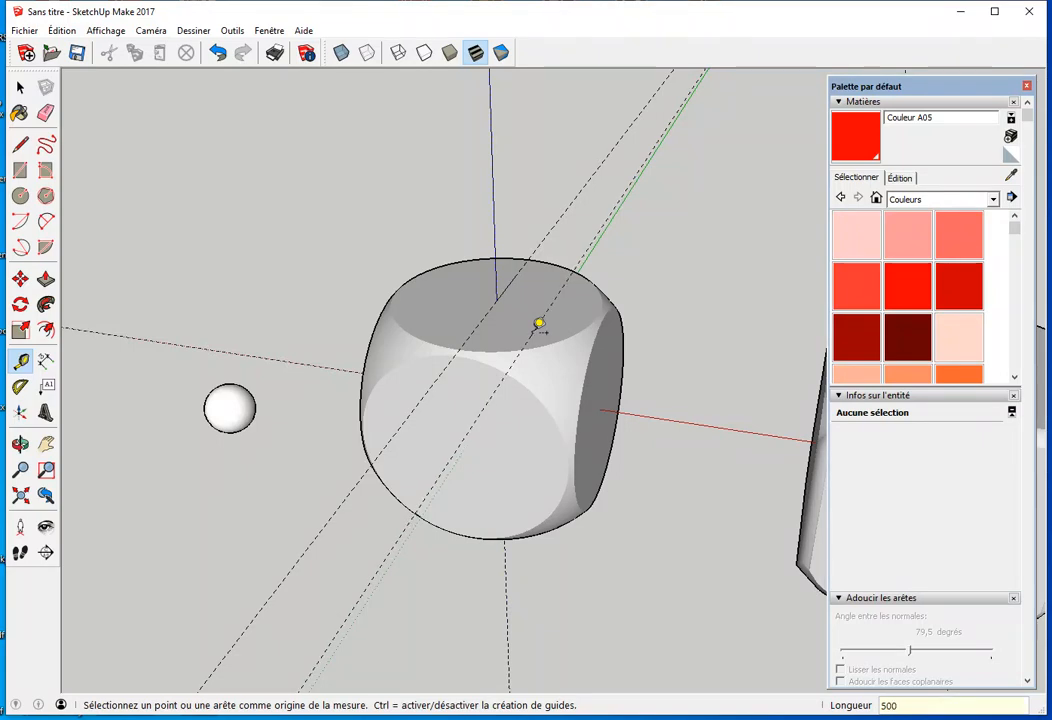
key("ctrl+z")
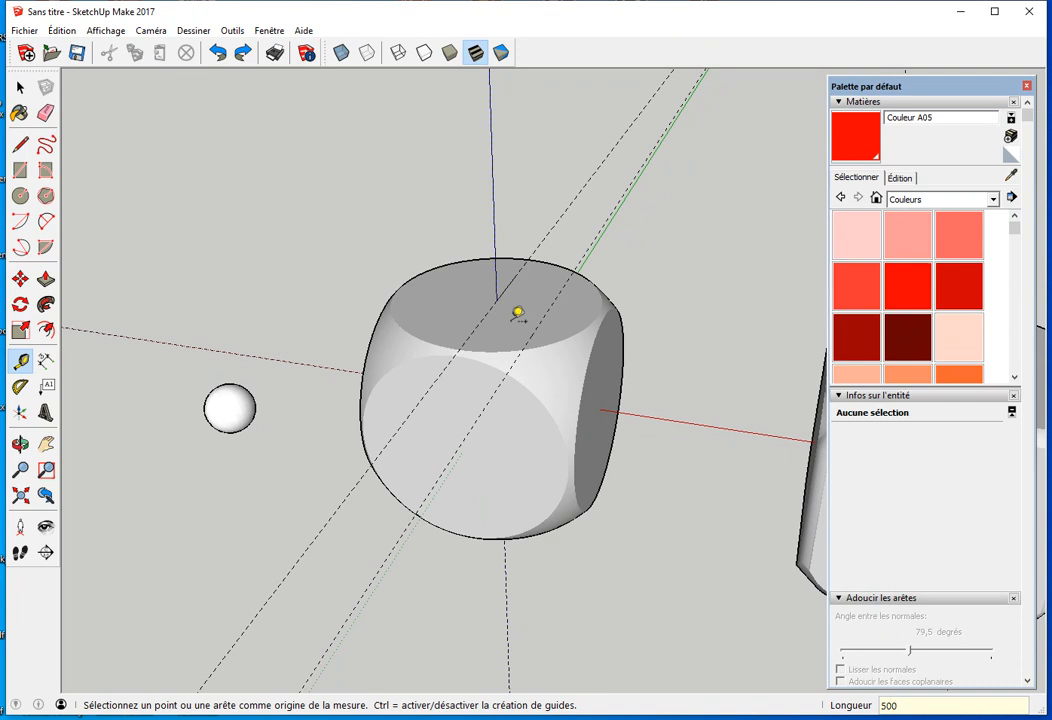
Step: Create a guide 500 mm beside the top face's green-direction guide, and another through the face's centre parallel to the red axis
left_click(477, 327)
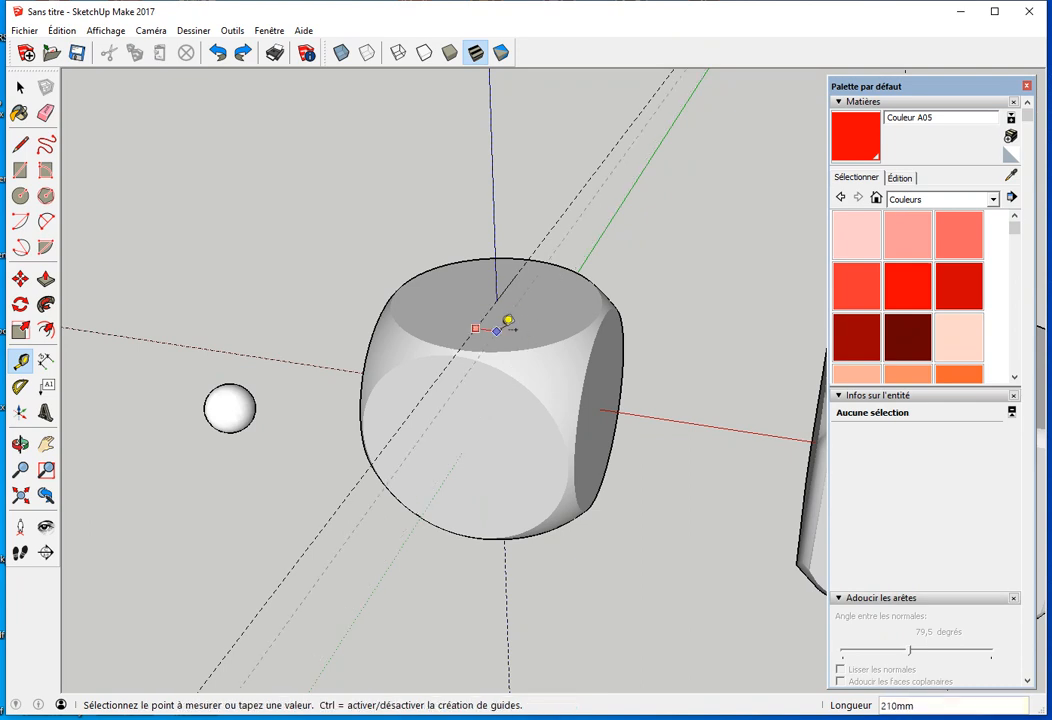
left_click(499, 324)
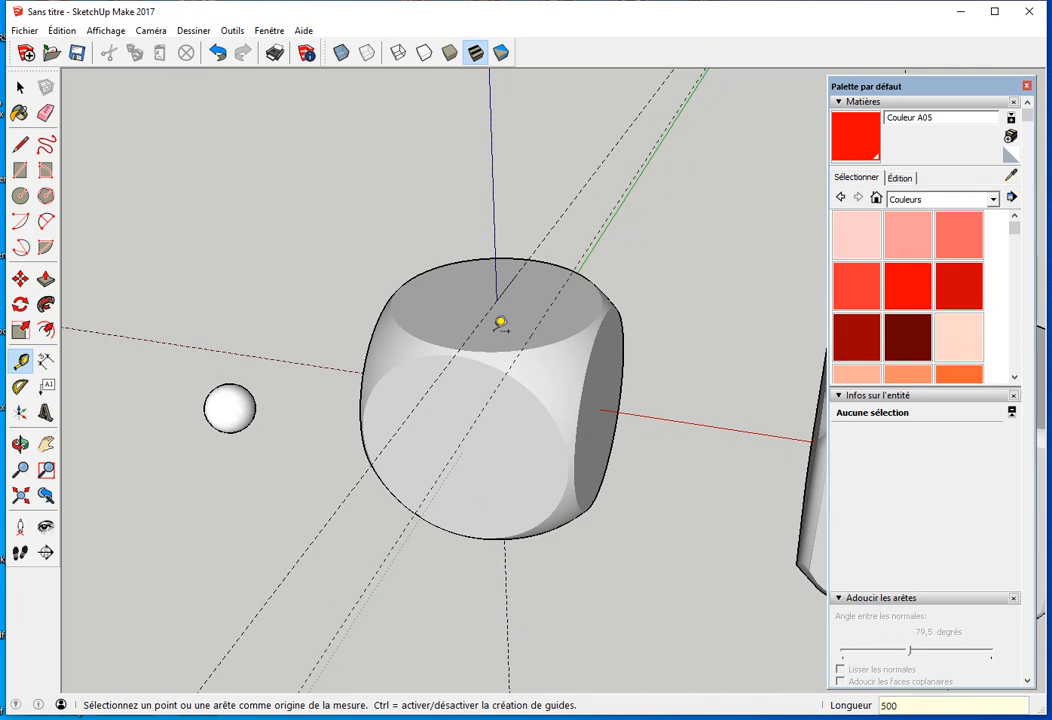
left_click(660, 405)
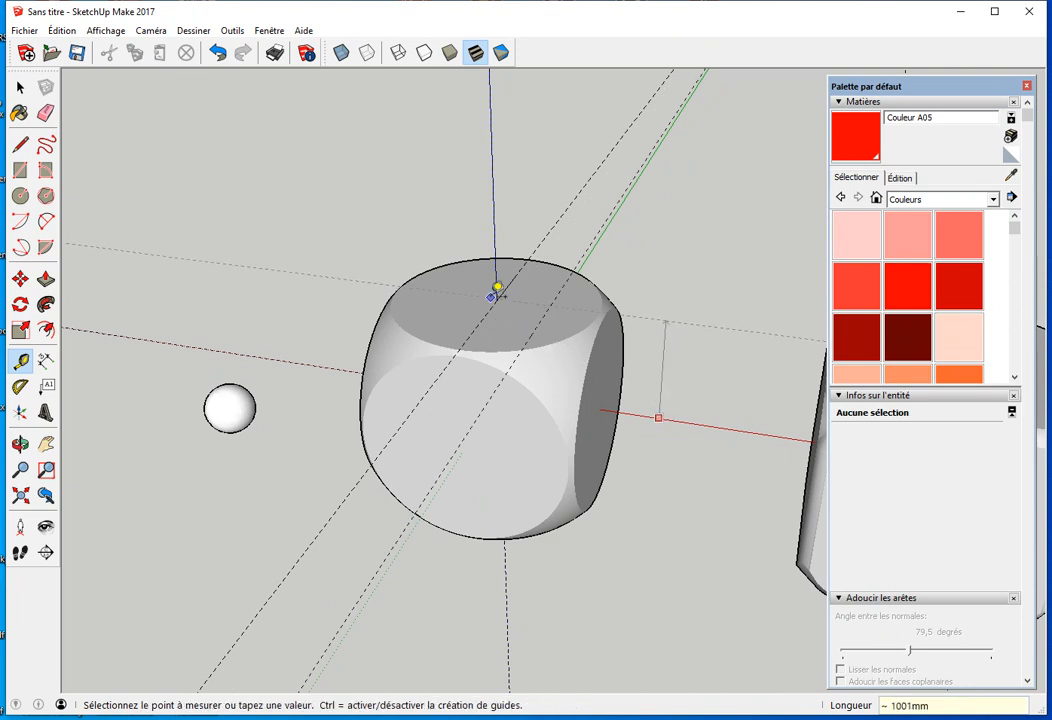
left_click(531, 305)
Step: Create a guide 500 mm in front of the top face's red-direction centre guide
left_click(526, 303)
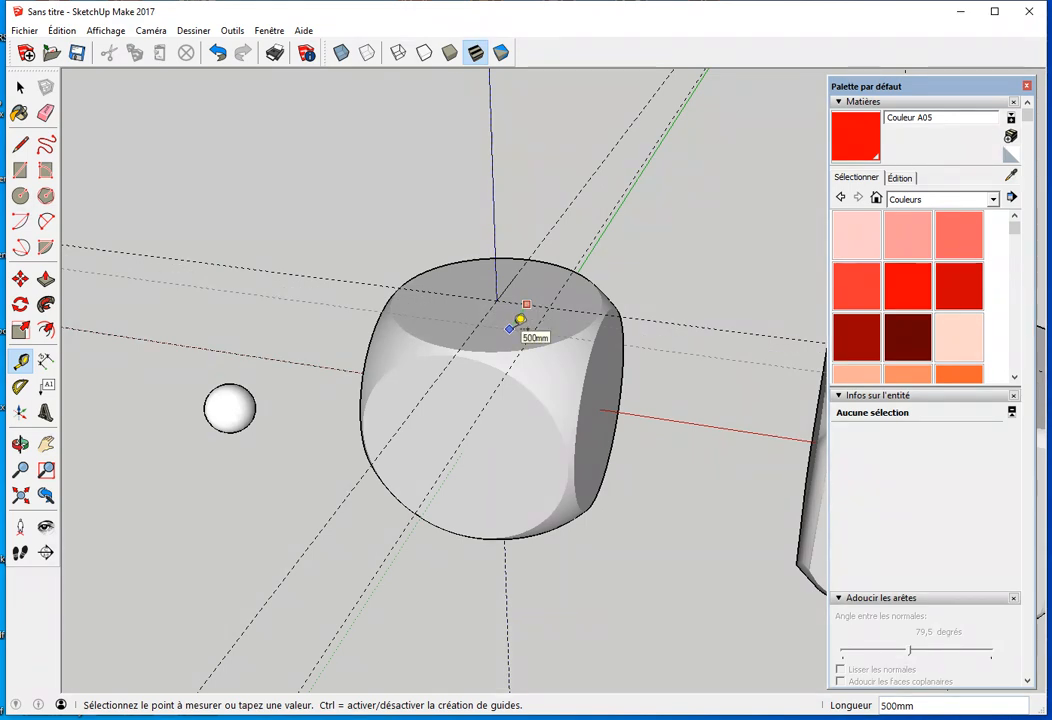
scroll(520, 321, "up", 5)
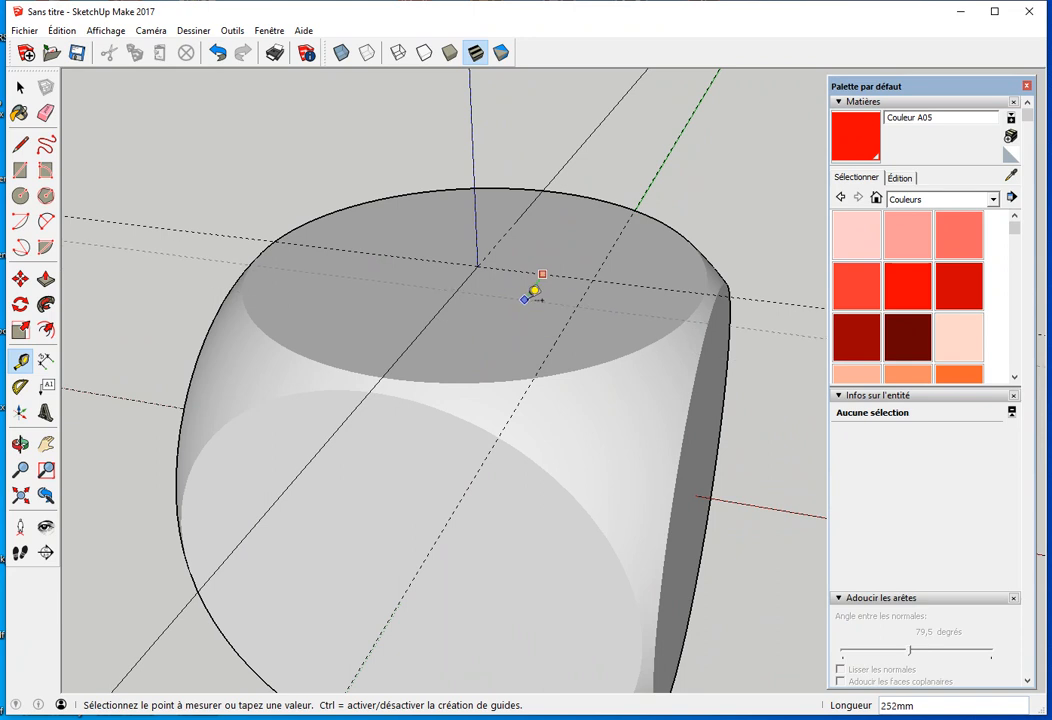
left_click(518, 318)
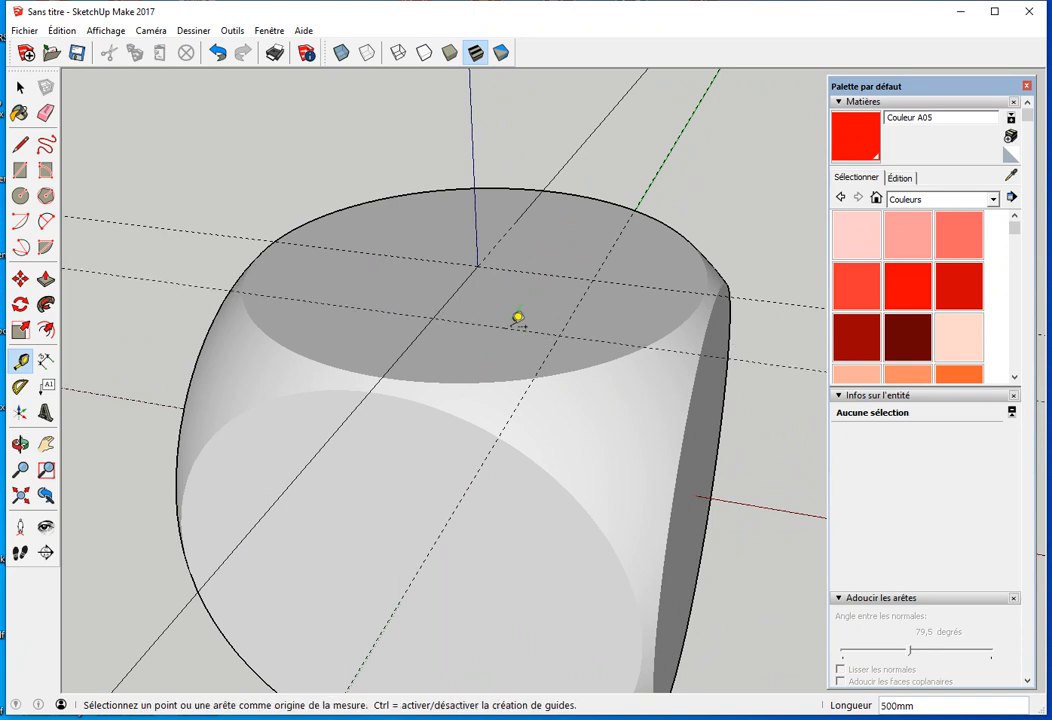
Step: In X-ray display, move the sphere group by its centre onto the crossing of the two 500 mm offset guides on the top face
scroll(518, 318, "down", 3)
mouse_move(519, 321)
middle_mouse_down()
mouse_move(446, 368)
mouse_move(528, 319)
middle_mouse_up()
key("space")
left_click(166, 418)
key("x")
scroll(153, 432, "up", 1)
scroll(158, 427, "up", 4)
key("m")
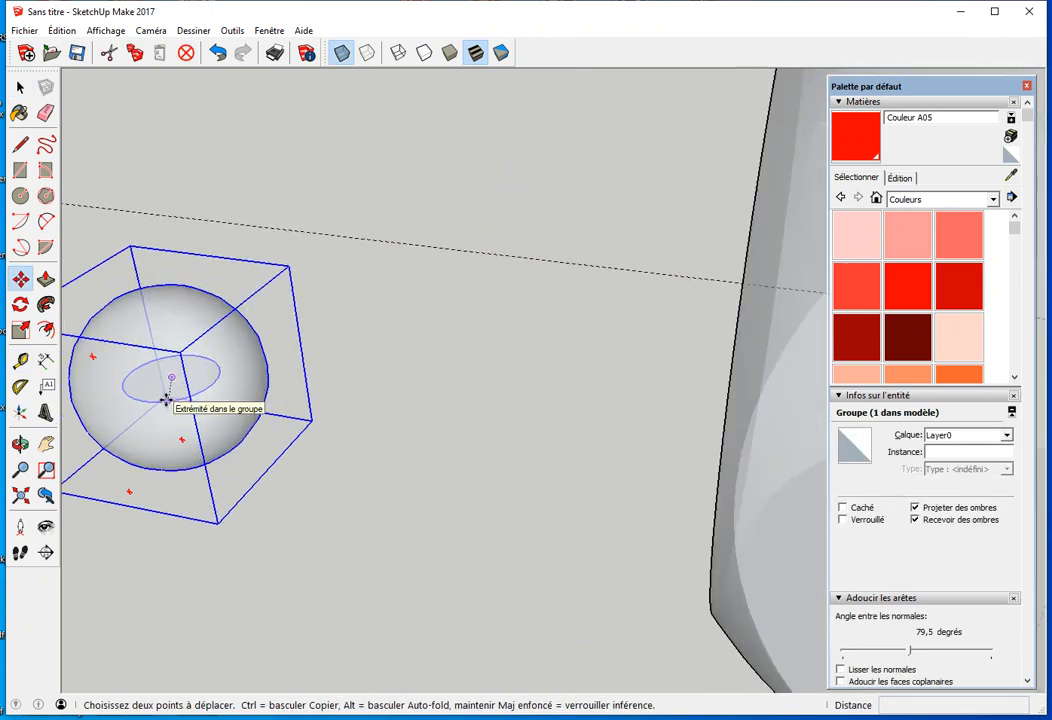
scroll(172, 376, "up", 5)
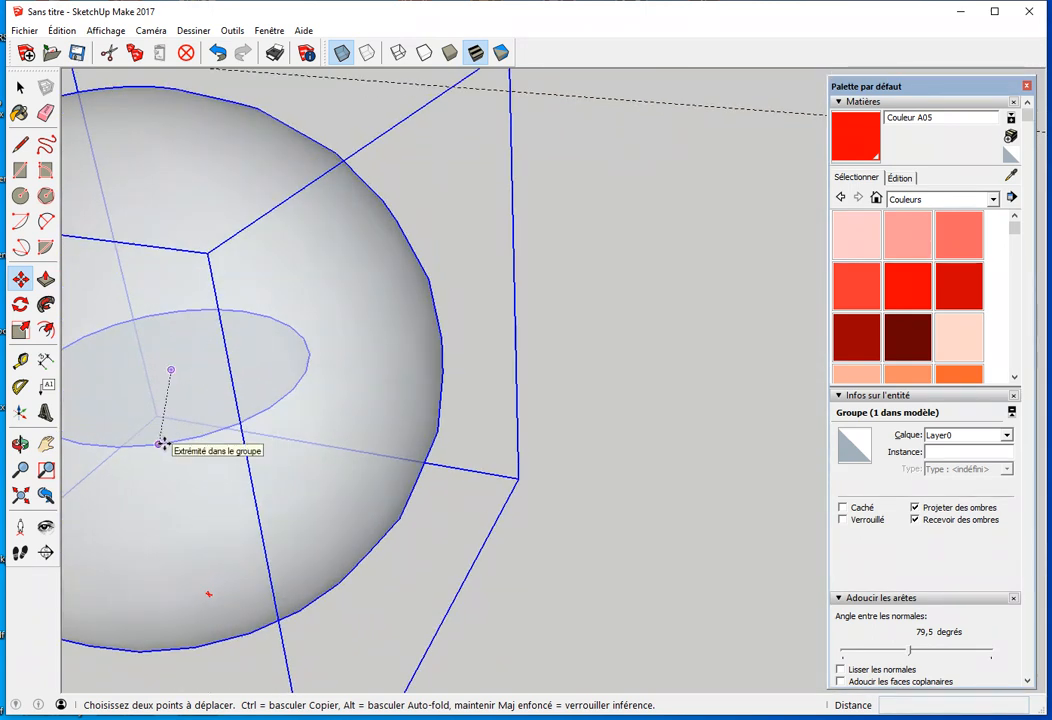
left_click(170, 370)
scroll(205, 375, "down", 3)
middle_click_drag(603, 378, 120, 390, "shift")
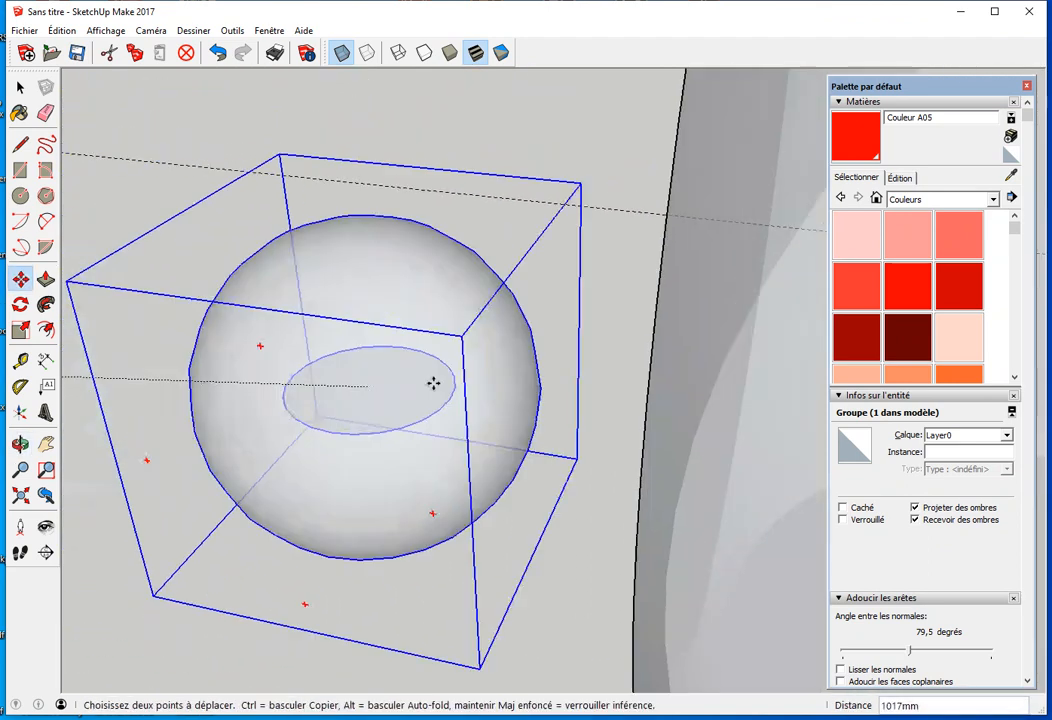
scroll(420, 390, "down", 2)
middle_click_drag(697, 403, 406, 404, "shift")
scroll(575, 380, "down", 3)
middle_click_drag(681, 388, 503, 500, "shift")
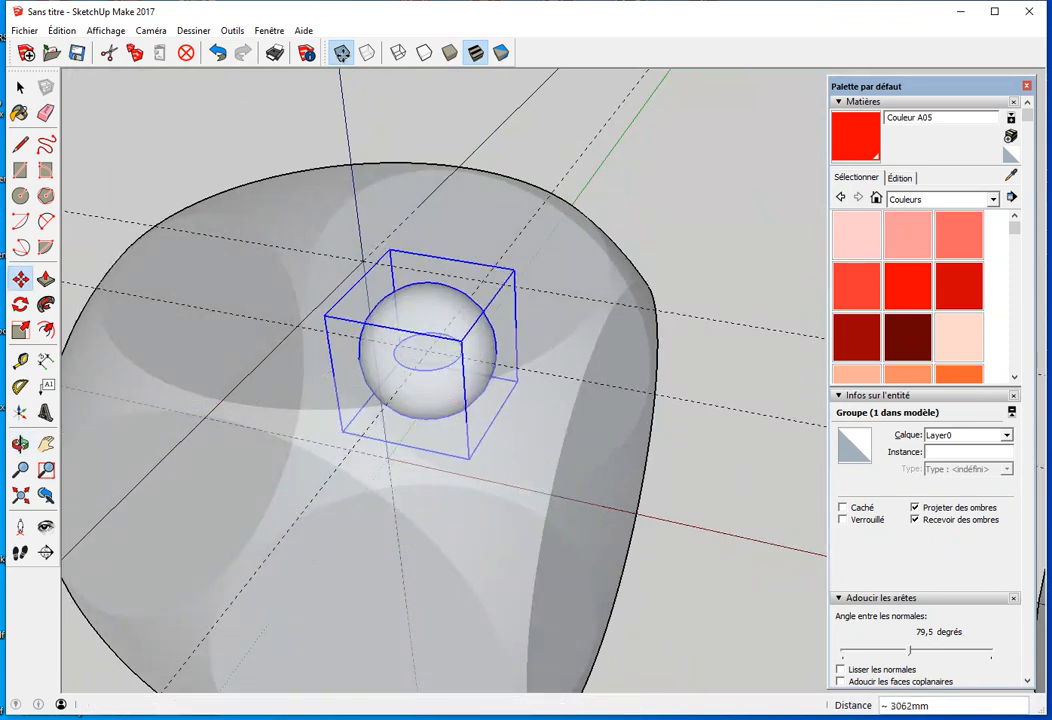
left_click(343, 52)
key("space")
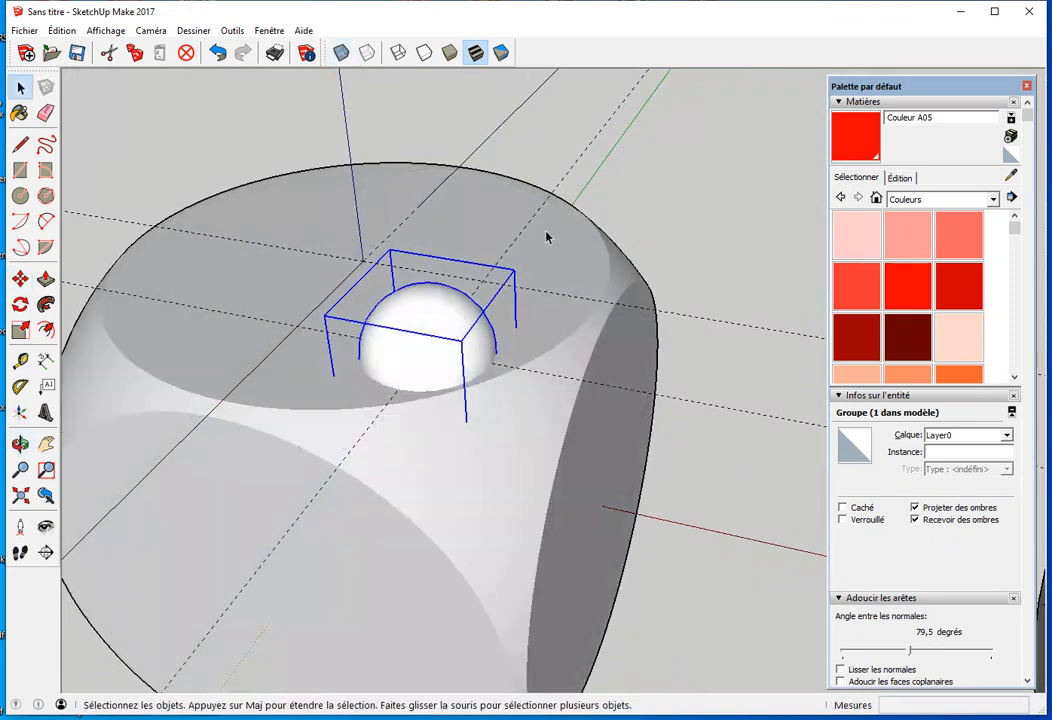
Step: Scale the sphere uniformly about its centre by a factor of 0.50
scroll(532, 254, "down", 2)
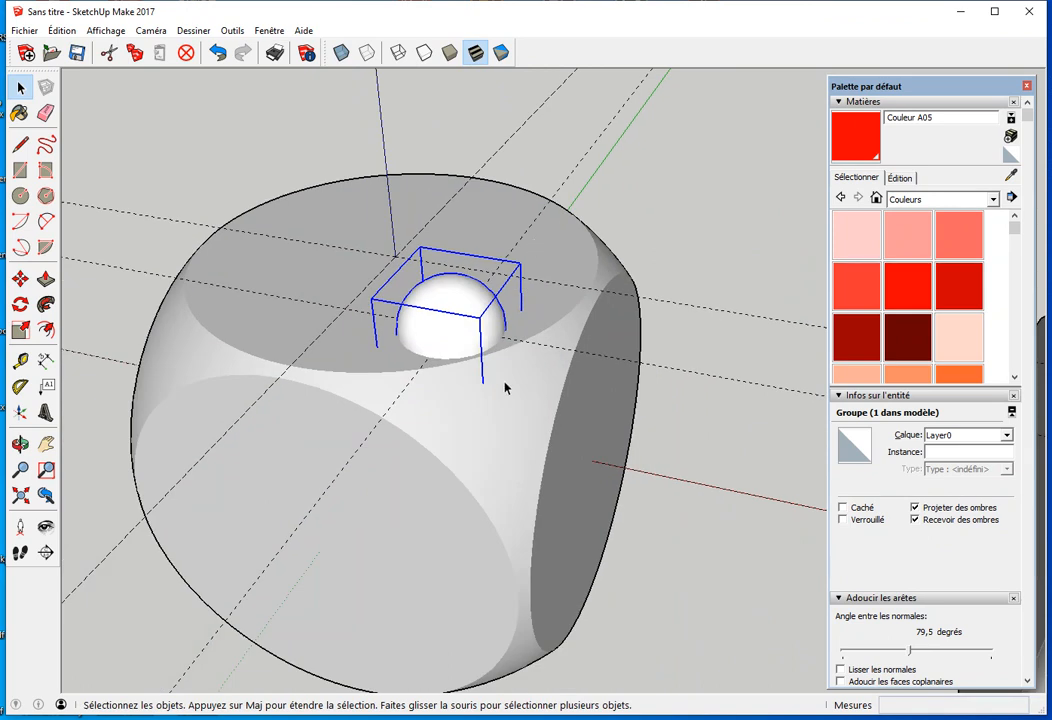
middle_click_drag(491, 394, 549, 283)
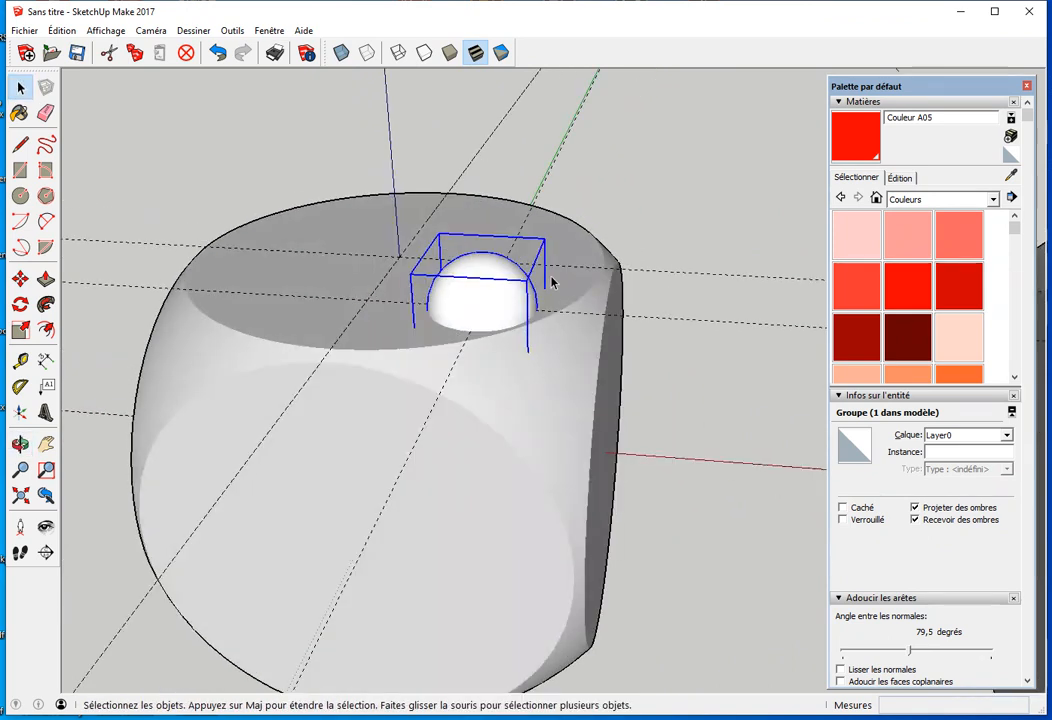
key("s")
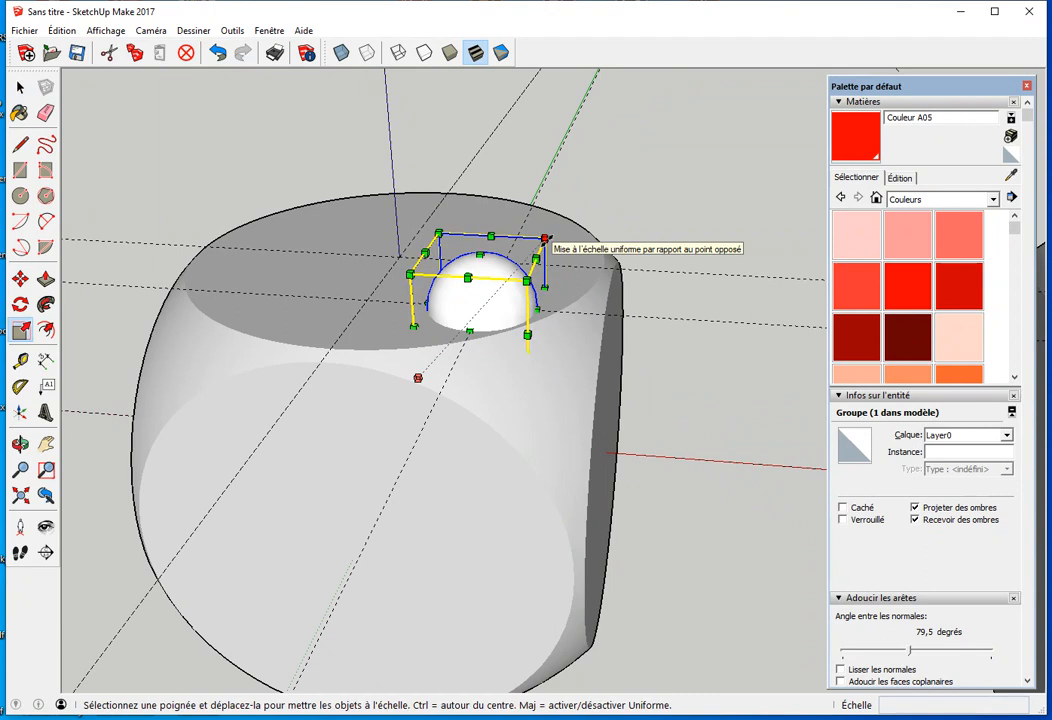
left_click_drag(545, 240, 511, 263)
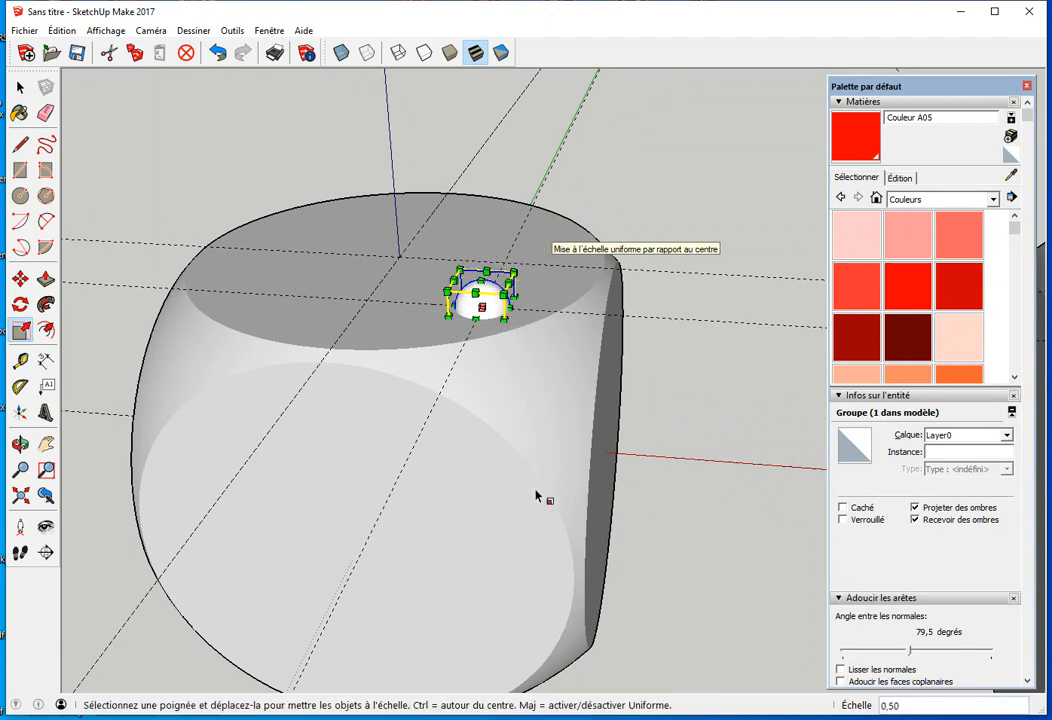
Step: Raise the scaled sphere vertically by about 75 mm from the guide crossing on the top face
middle_click_drag(404, 366, 411, 281)
key("m")
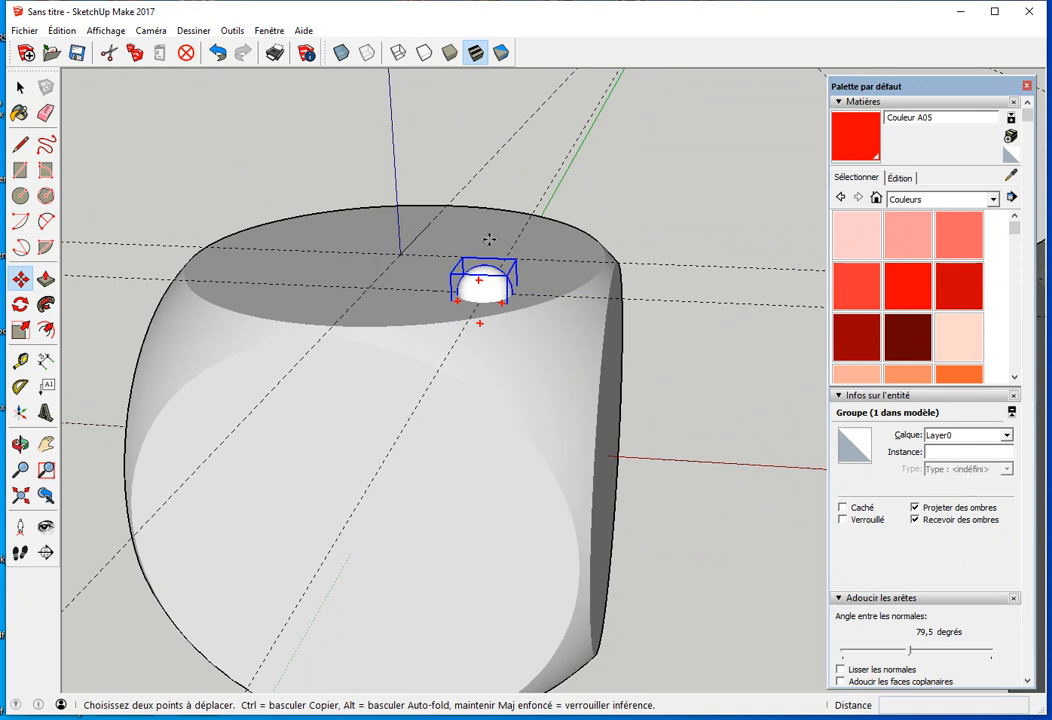
middle_click_drag(505, 260, 517, 182)
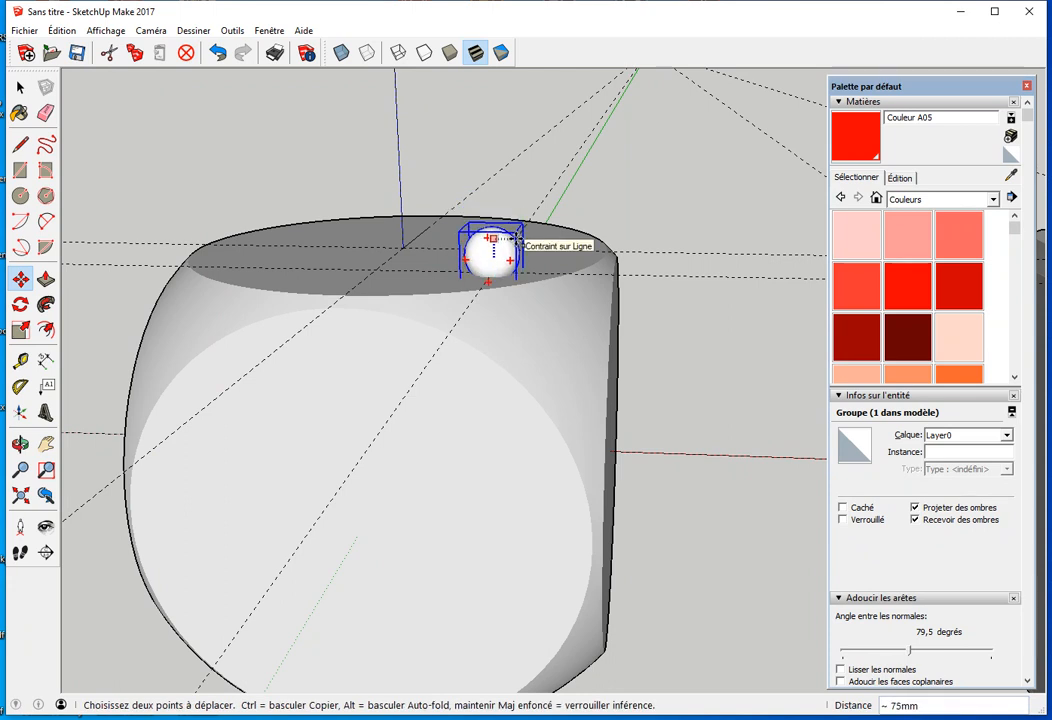
left_click(517, 239)
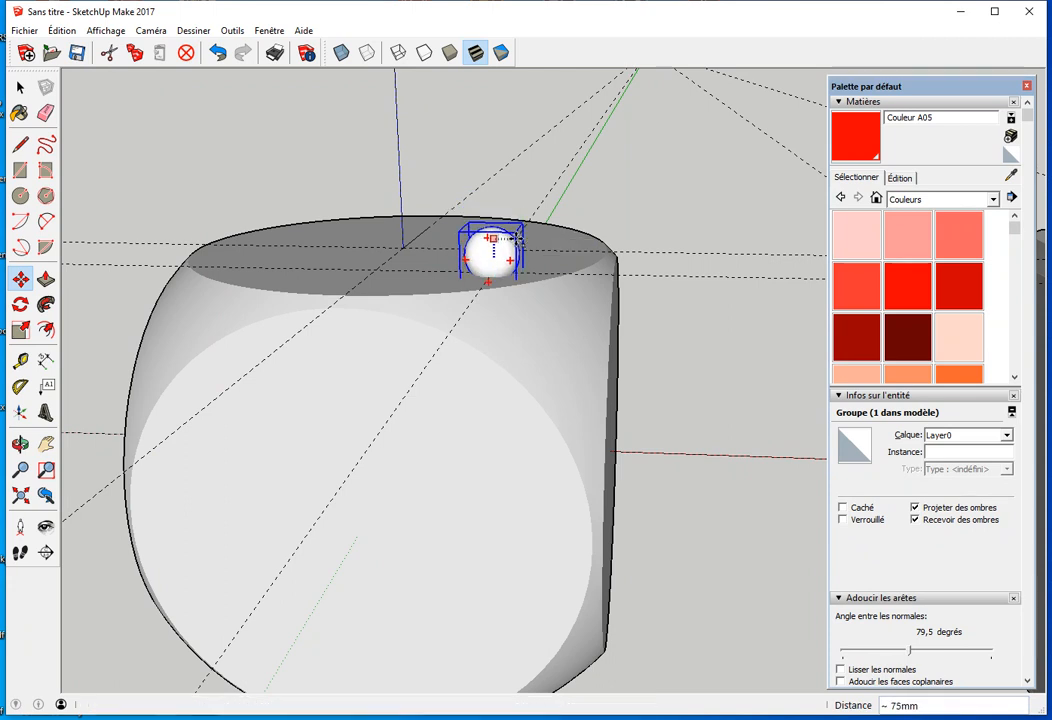
key("space")
left_click(637, 195)
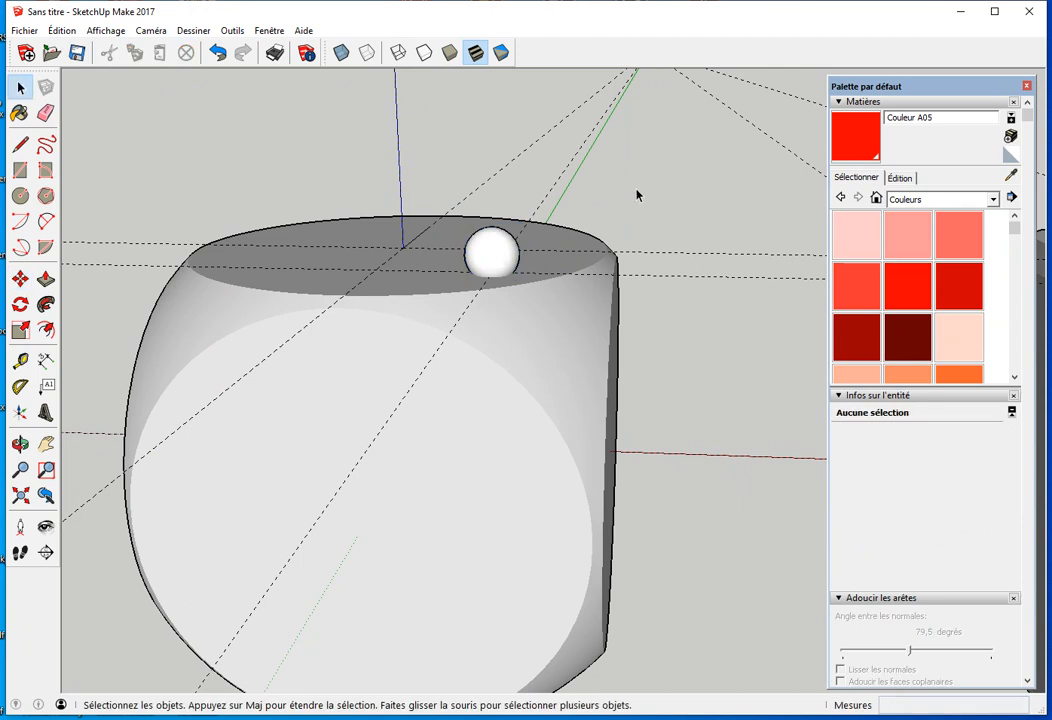
Step: Explode the sphere group, and intersect all the cube and sphere faces with the selection
right_click(481, 261)
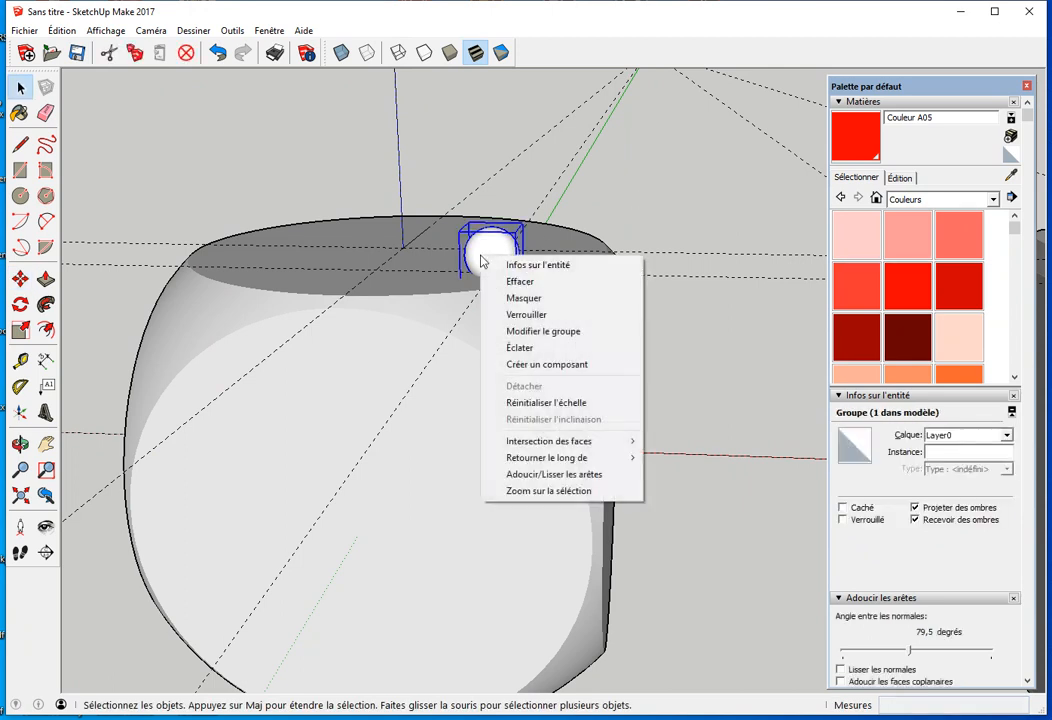
left_click(533, 349)
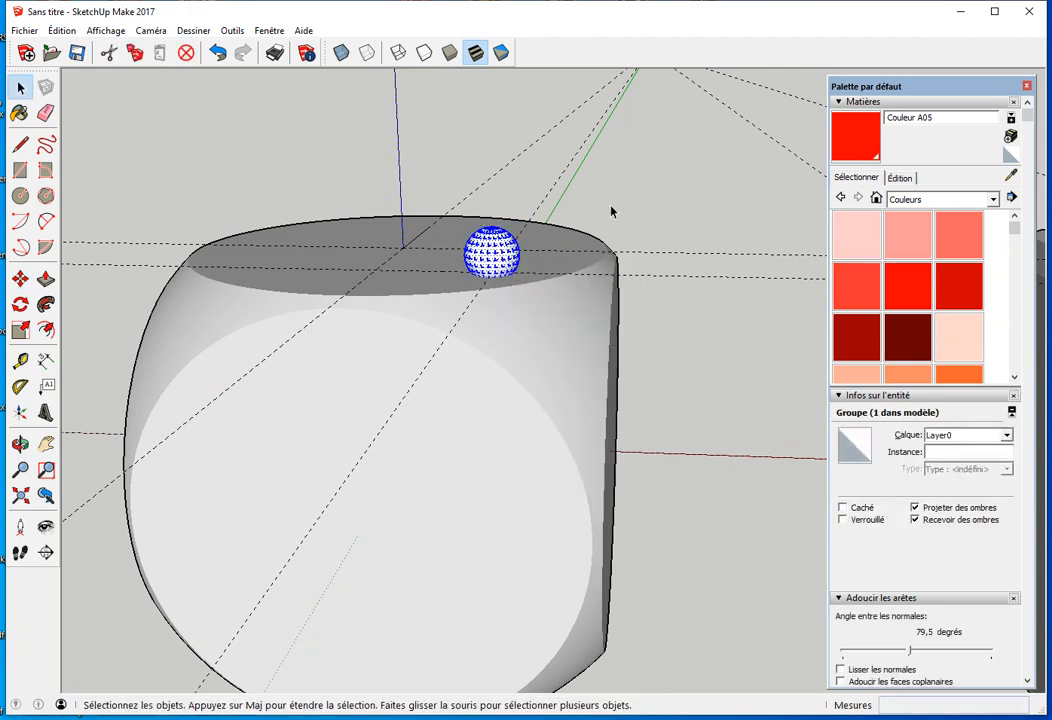
left_click(537, 231)
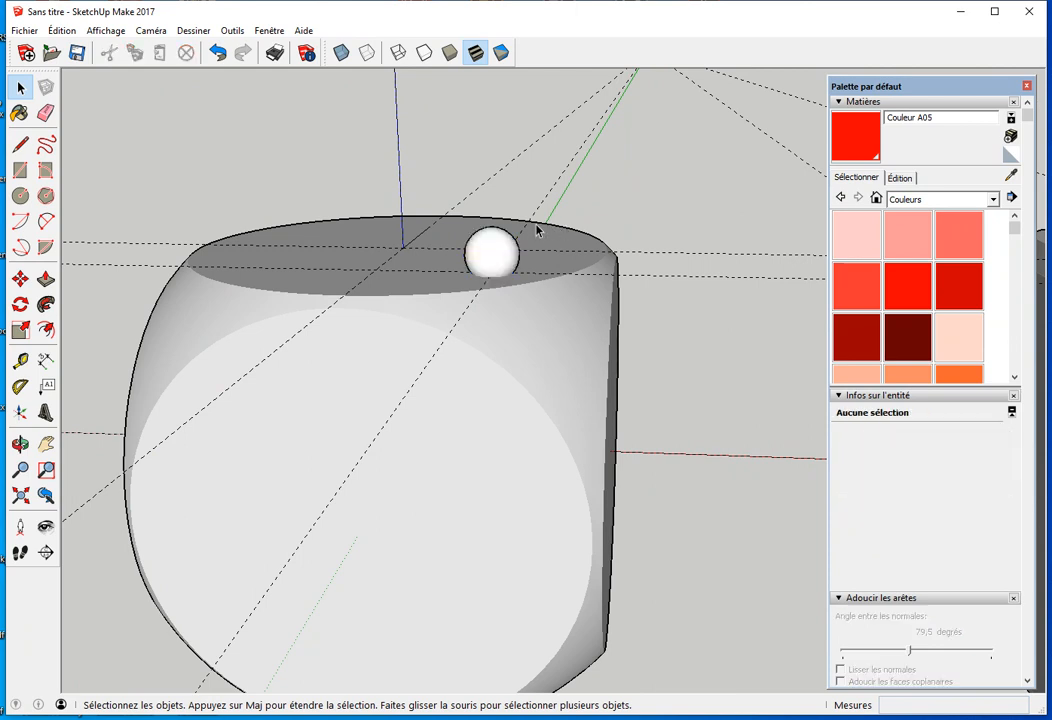
key("ctrl+a")
right_click(496, 270)
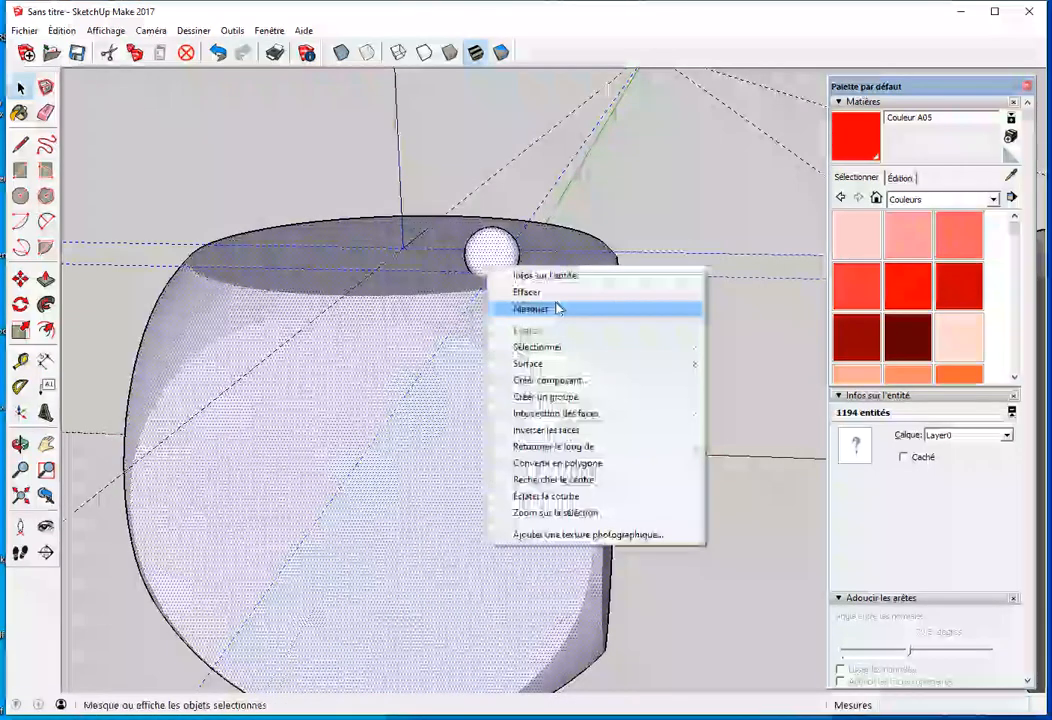
mouse_move(603, 416)
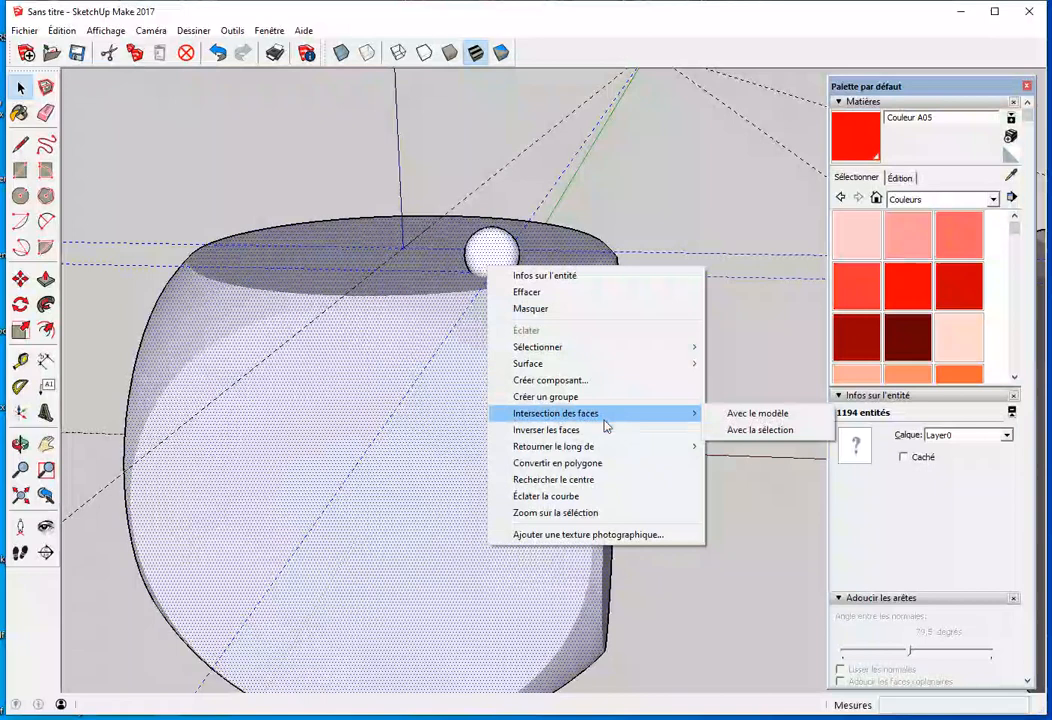
left_click(760, 430)
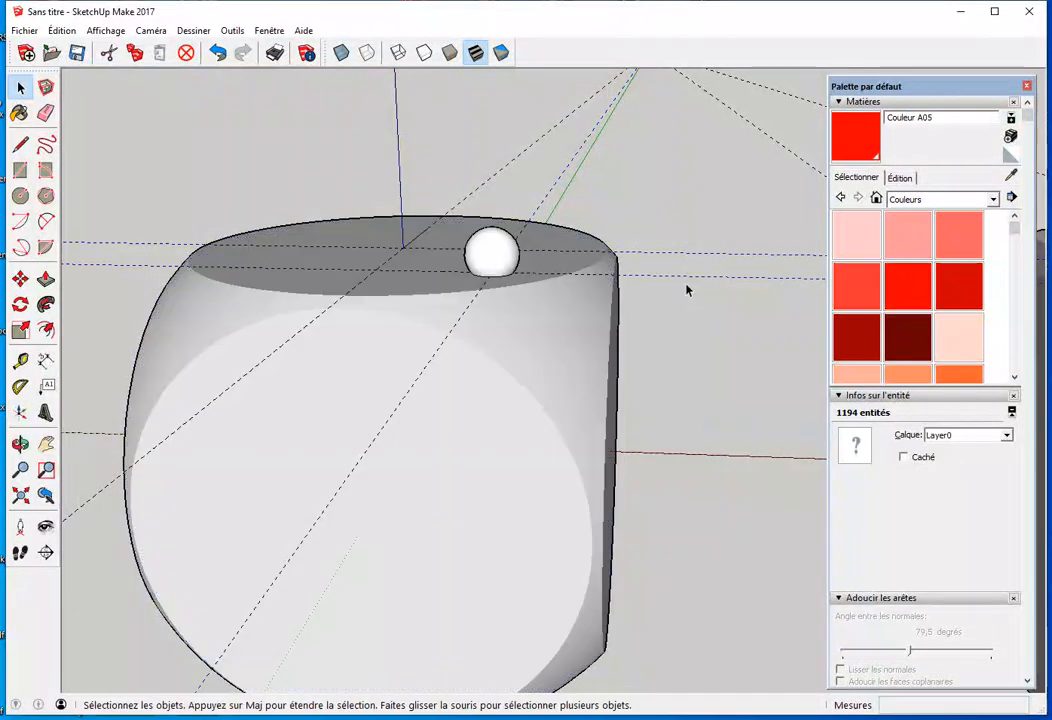
Step: Delete the part of the sphere above the cube's top face and the leftover circular face inside it
middle_click_drag(498, 262, 498, 266)
left_click(498, 264)
key("Delete")
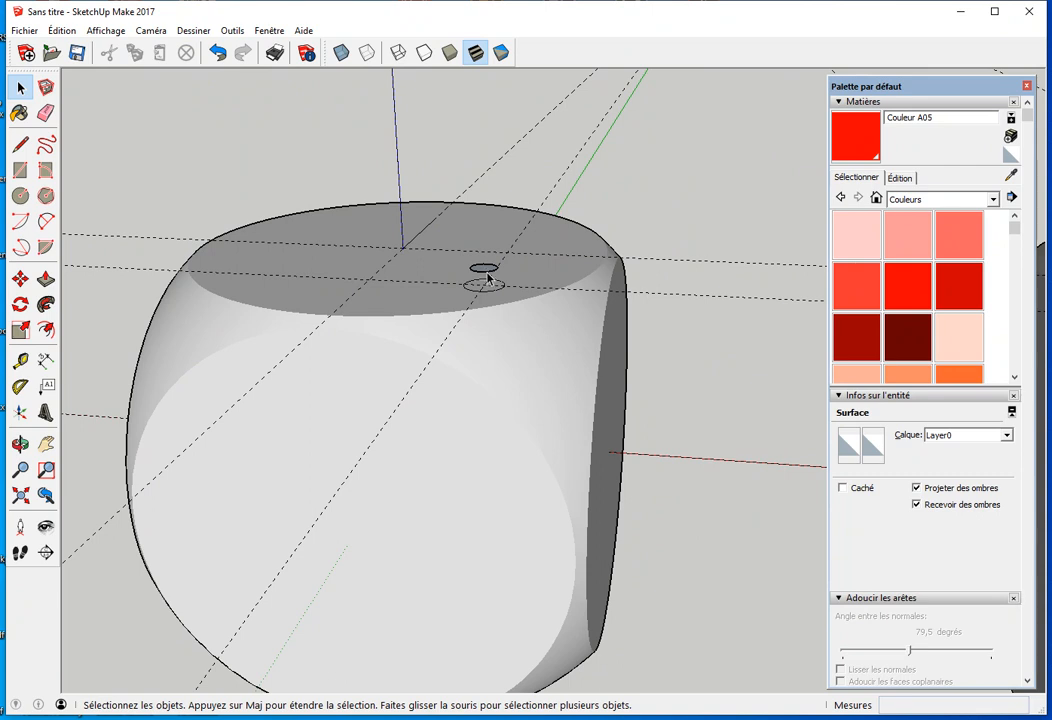
left_click(485, 272)
key("Delete")
Step: Delete the flat circular face on the cube's top that covers the pip hollow
middle_click_drag(571, 277, 540, 334)
key("space")
scroll(491, 352, "up", 5)
left_click(465, 318)
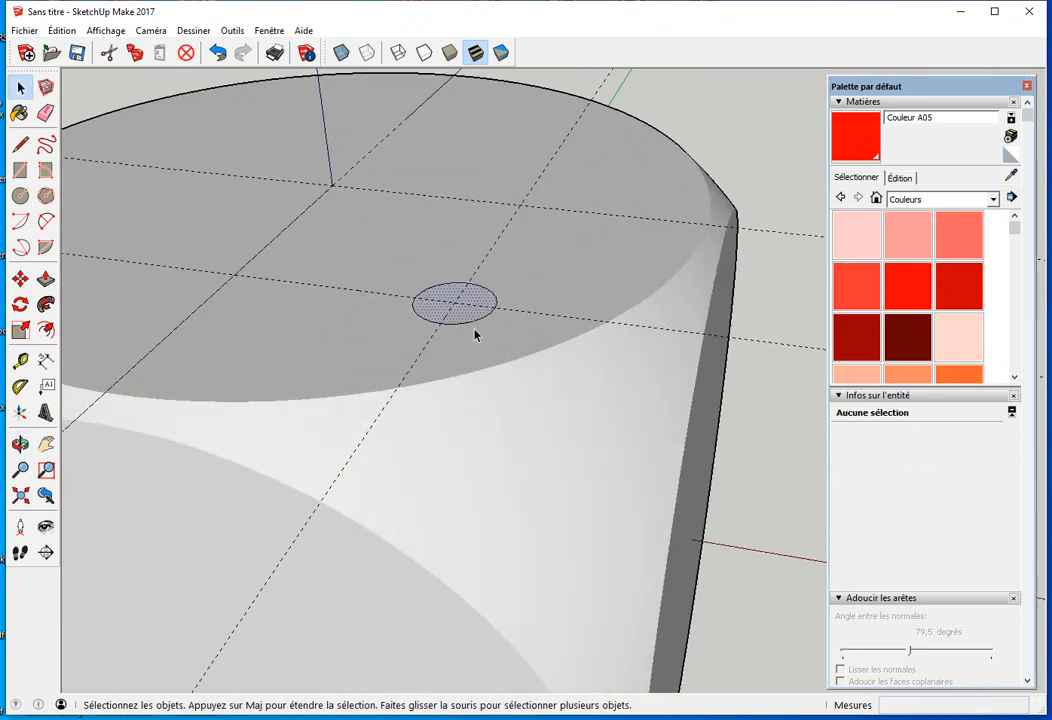
key("Delete")
middle_click_drag(493, 326, 448, 341)
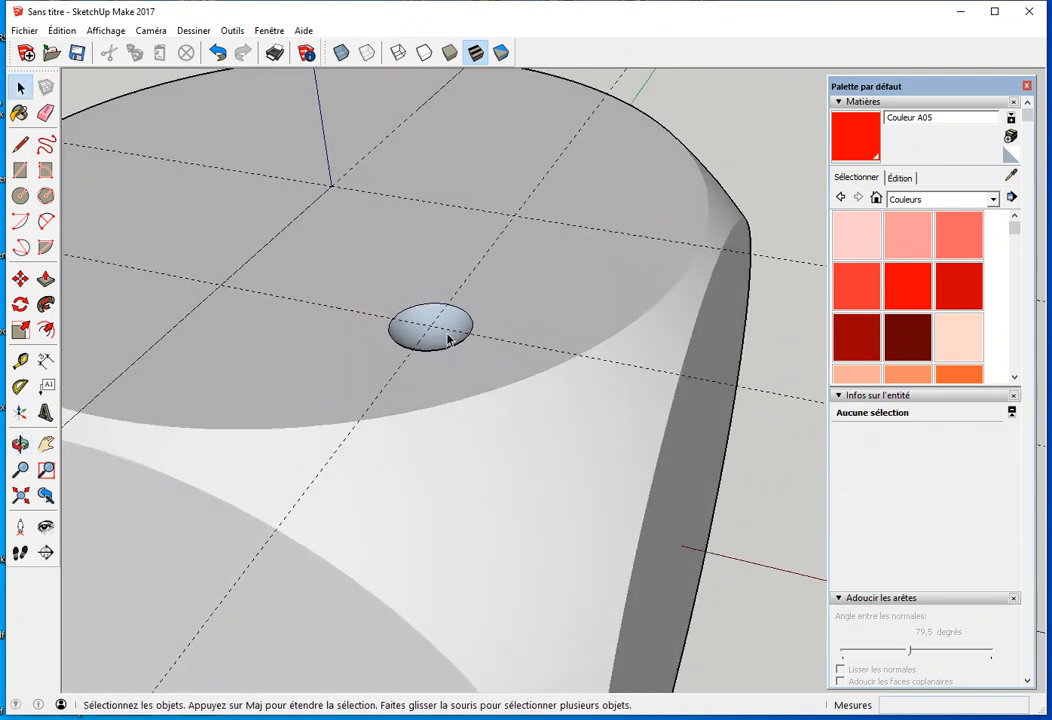
Step: Reverse the faces of the pip's hollow surface so the front side faces outward
right_click(437, 345)
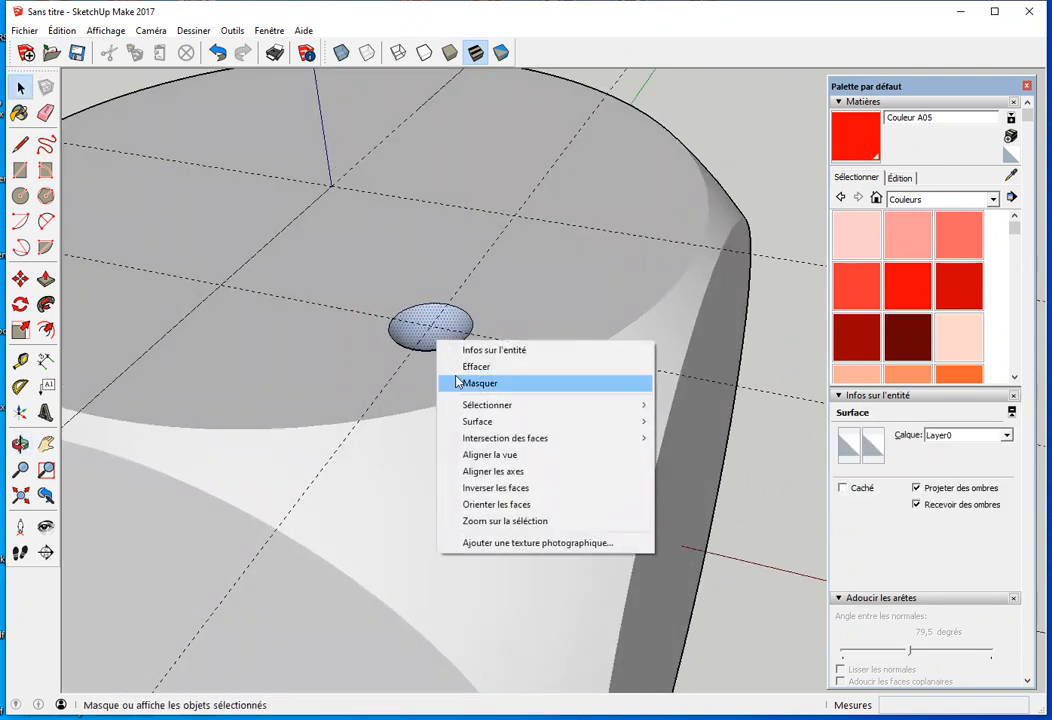
left_click(512, 489)
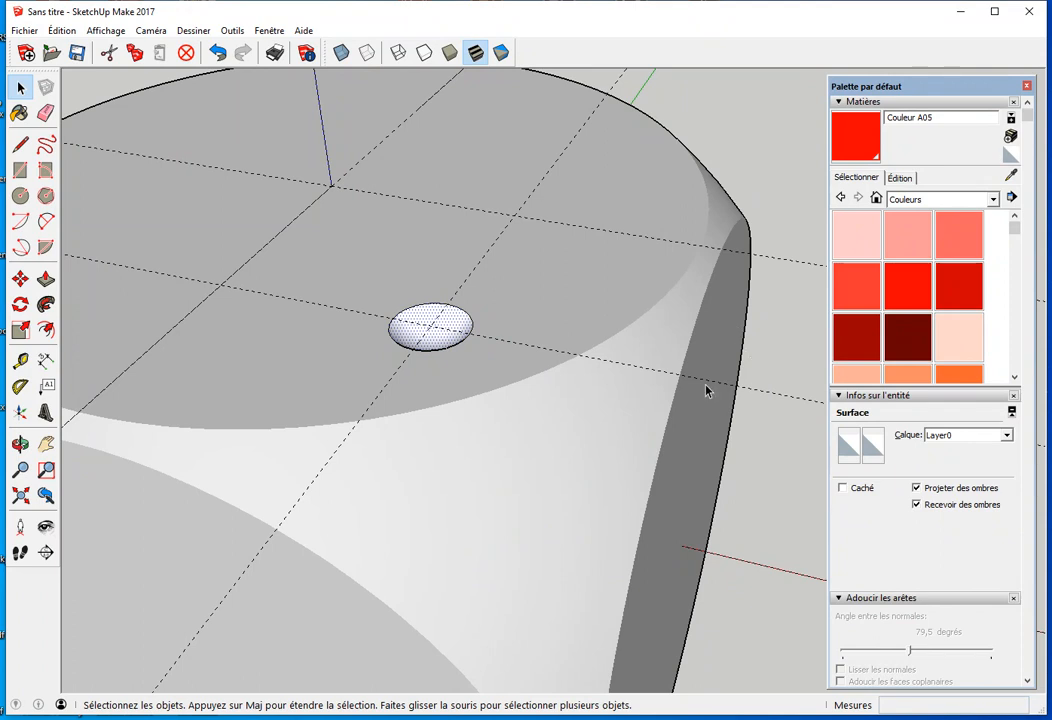
left_click(782, 161)
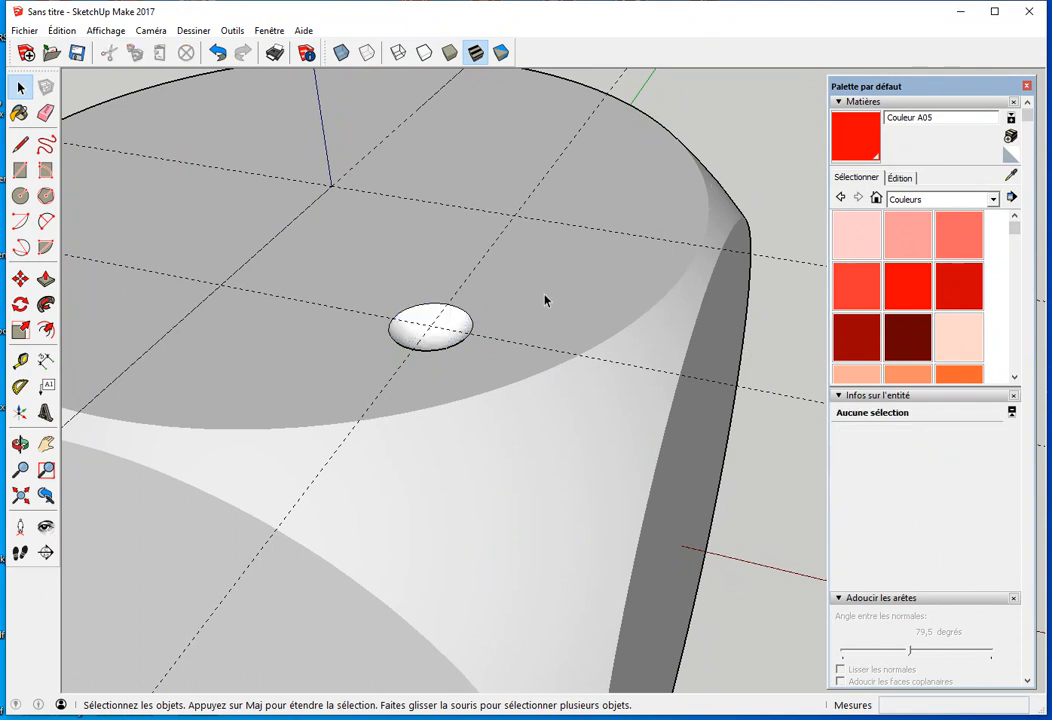
Step: Select the pip's hollow surface for scaling and turn on X-ray display
left_click(461, 328)
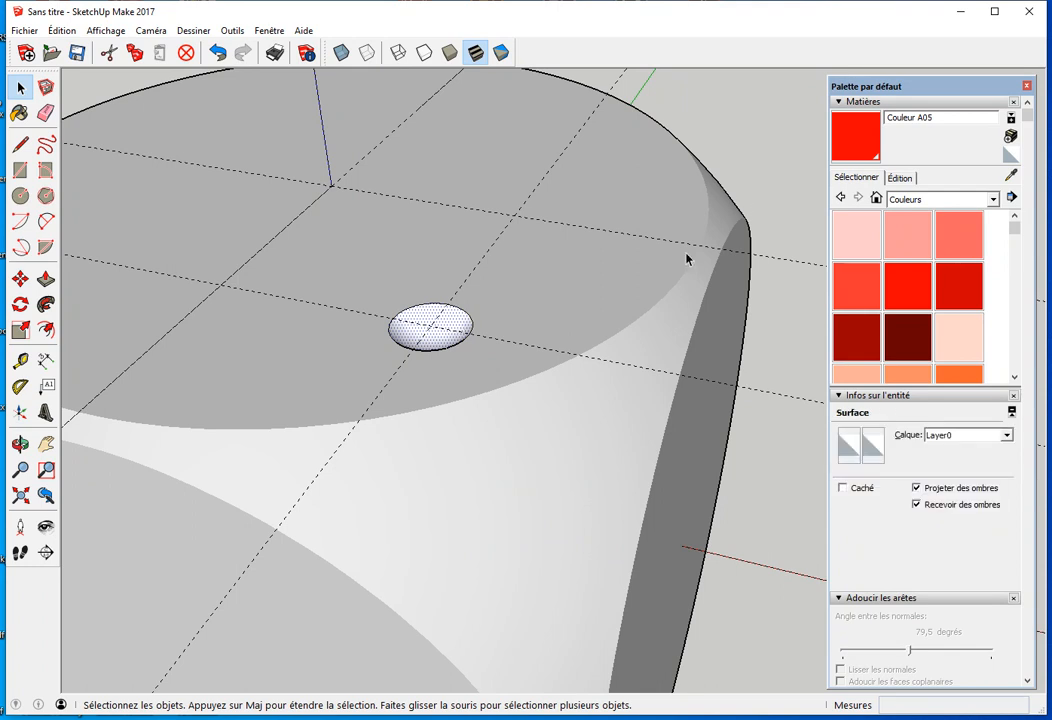
middle_click_drag(485, 333, 606, 342)
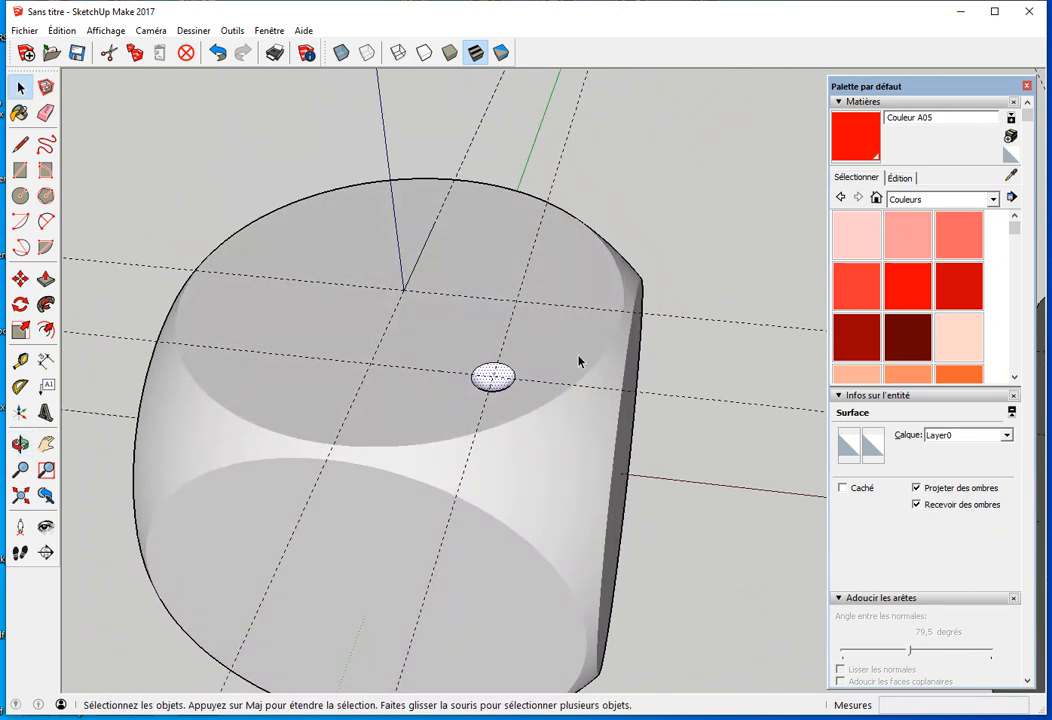
key("s")
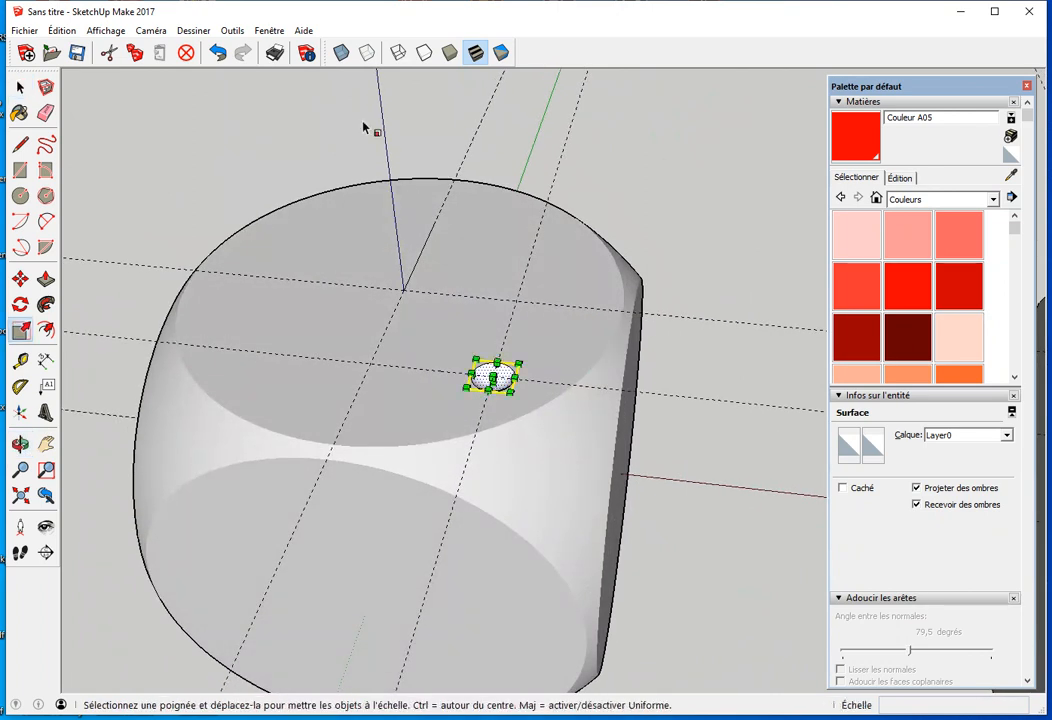
left_click(341, 52)
middle_click_drag(528, 329, 518, 378)
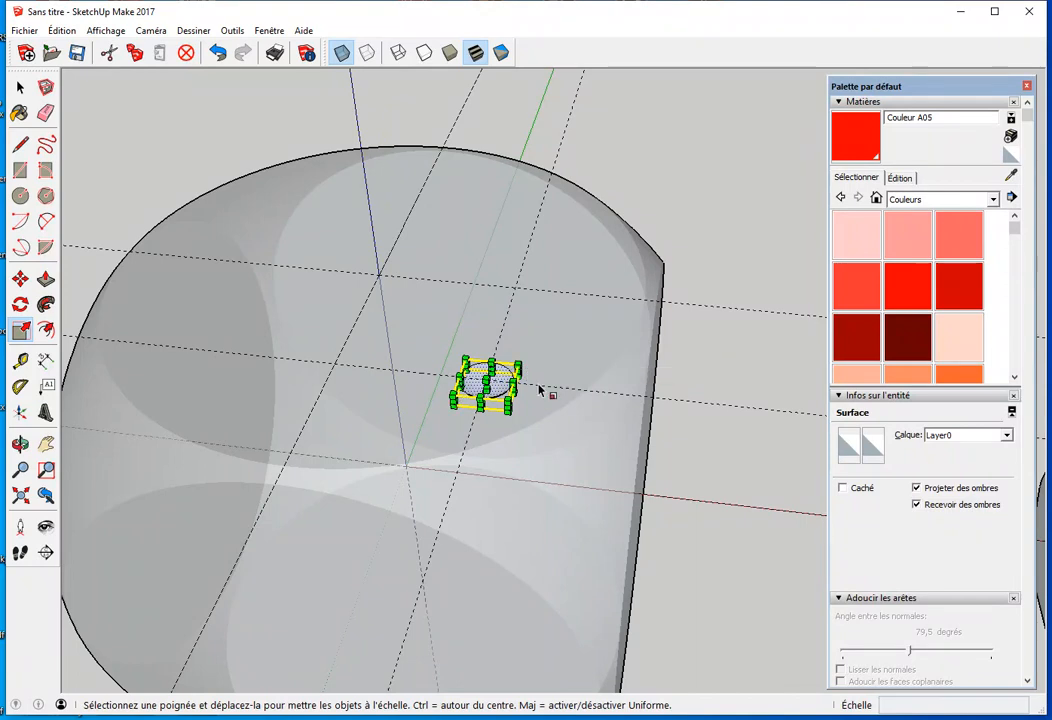
Step: Try to scale the pip's hollow surface with the Scale tool, and clear the selection
scroll(535, 385, "up", 3)
mouse_move(483, 412)
left_mouse_down()
mouse_move(477, 388)
mouse_move(481, 411)
mouse_move(477, 394)
mouse_move(515, 438)
mouse_move(550, 445)
mouse_move(605, 428)
mouse_move(545, 437)
mouse_move(500, 425)
mouse_move(470, 399)
mouse_move(481, 411)
left_mouse_up()
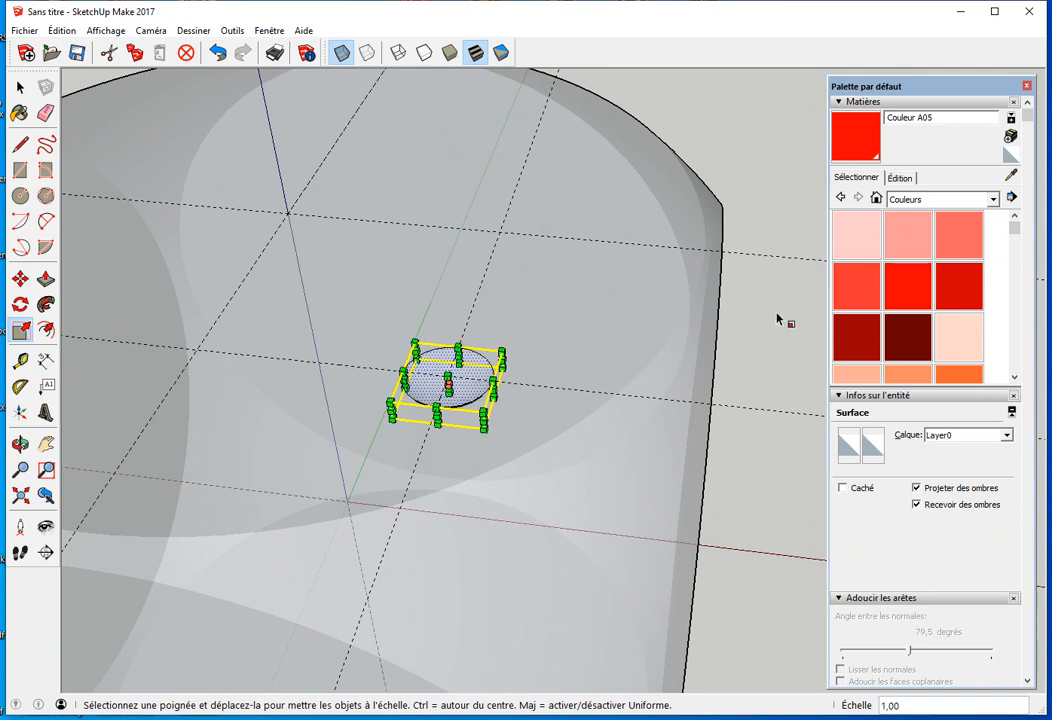
middle_click_drag(505, 408, 625, 388)
key("space")
left_click(631, 382)
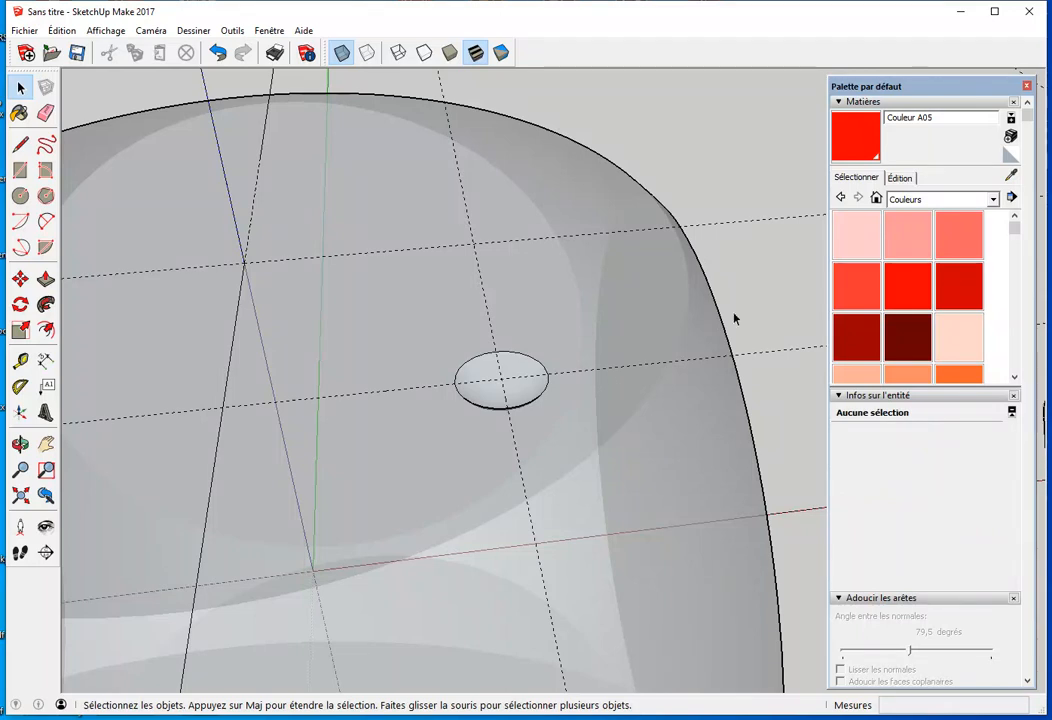
Step: Scale the pip's hollow surface along the red axis by a factor of 0.80
left_click(523, 382)
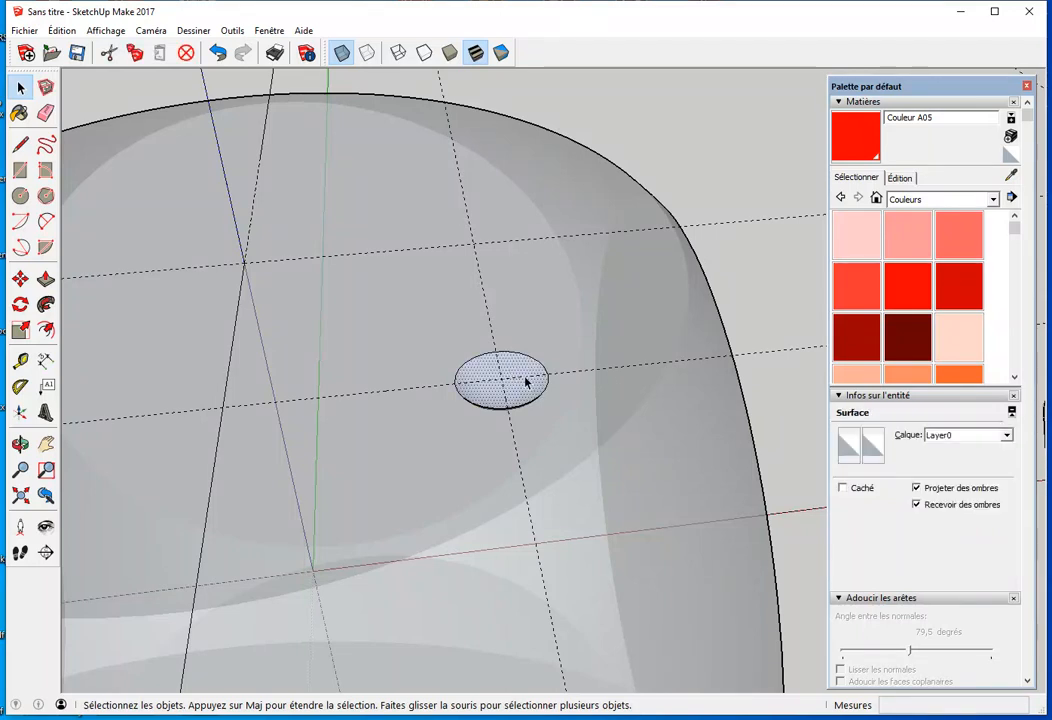
key("s")
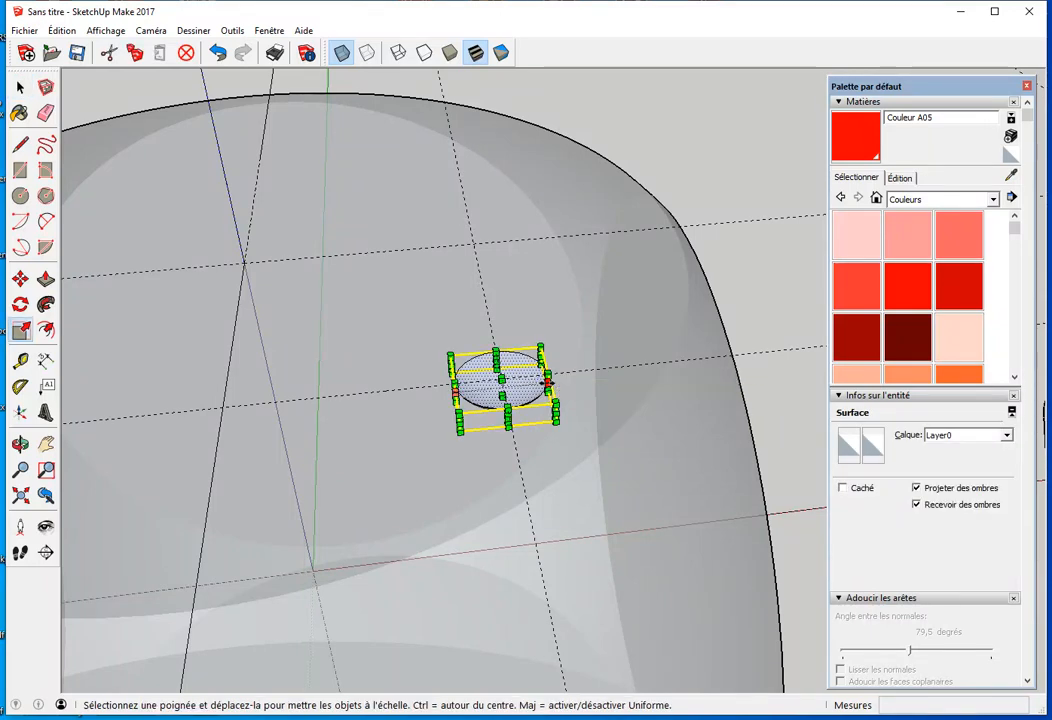
scroll(547, 381, "up", 4)
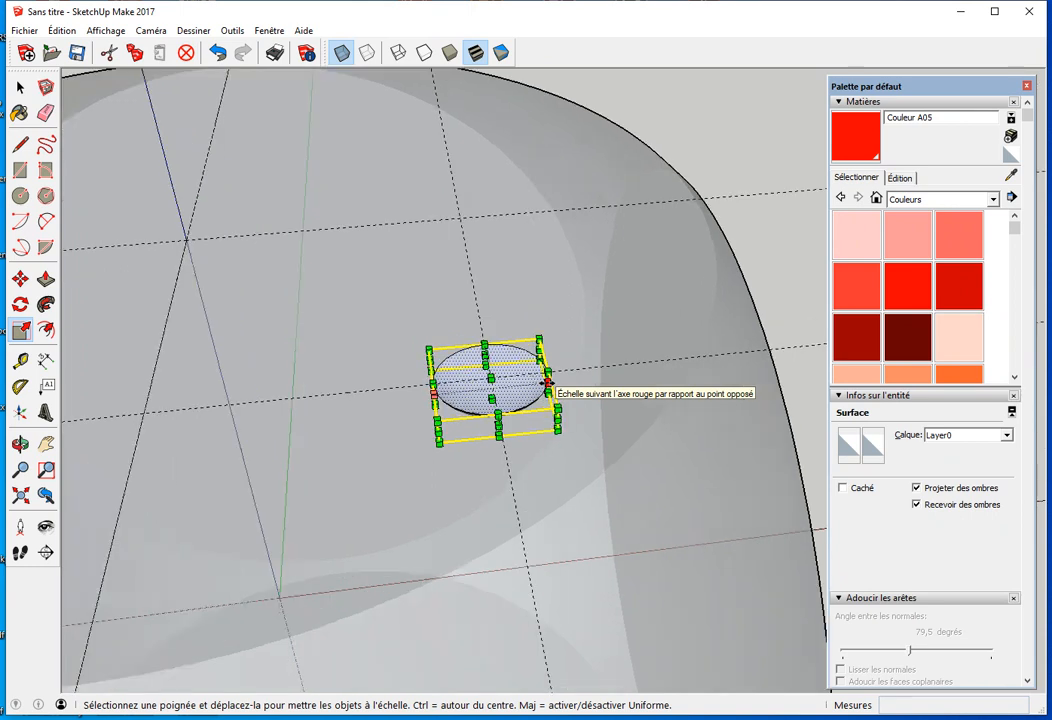
mouse_move(547, 381)
left_mouse_down()
mouse_move(524, 380)
mouse_move(536, 390)
left_mouse_up()
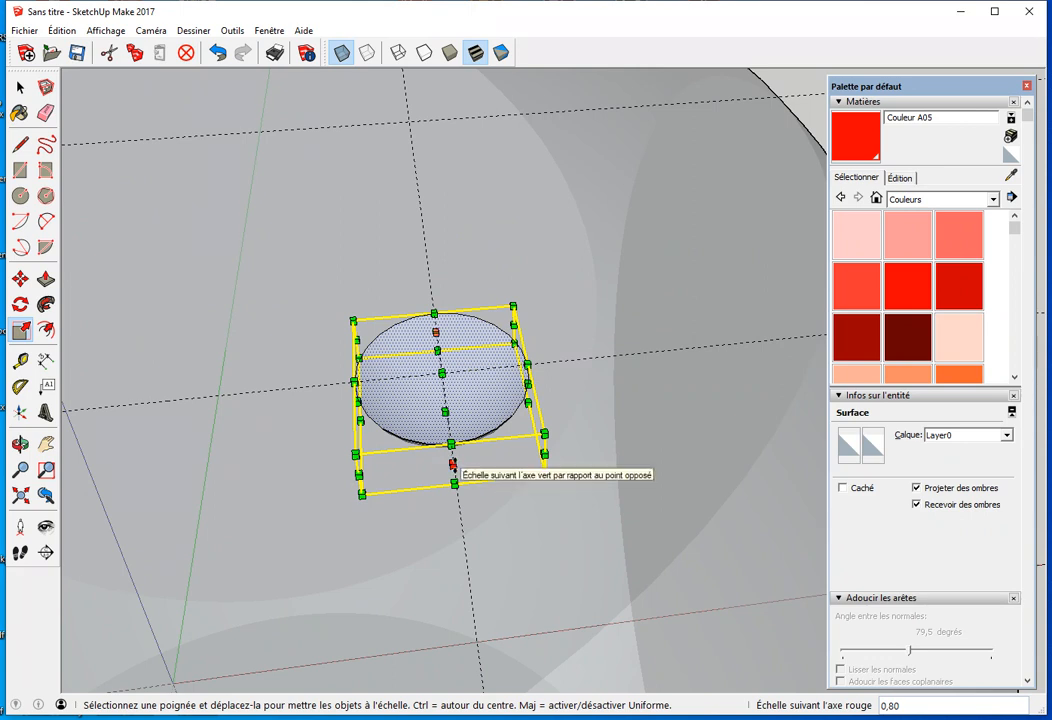
Step: Scale the pip's hollow surface about its centre along the green axis by a factor of 0.8 and clear the selection
left_click_drag(453, 464, 456, 451, "ctrl")
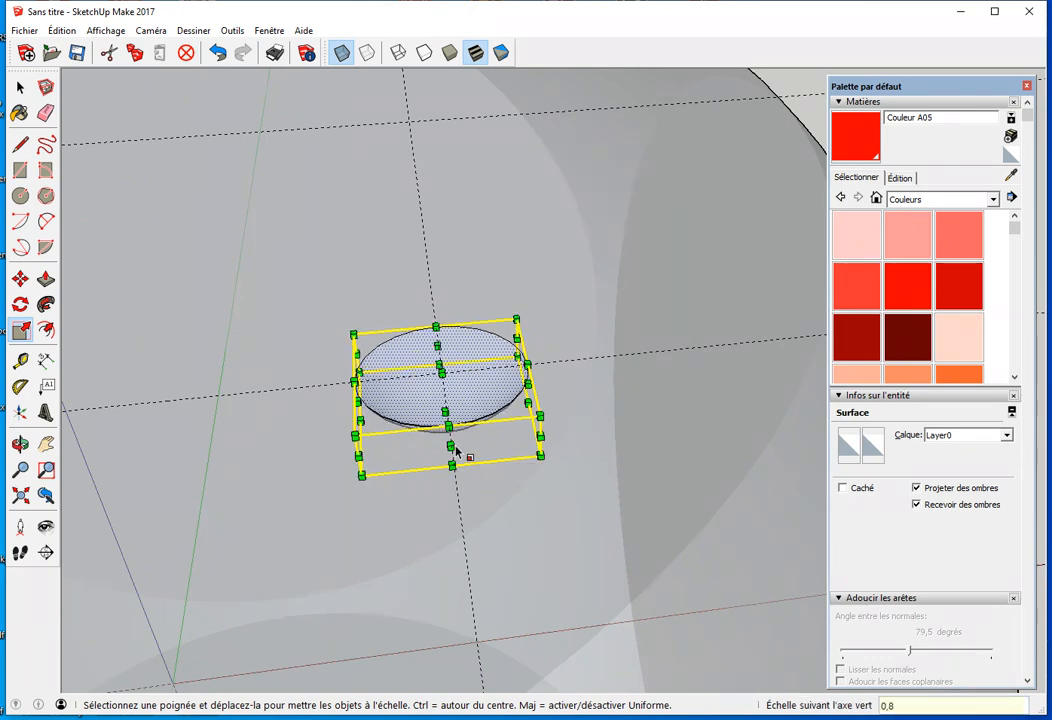
key("Return")
key("space")
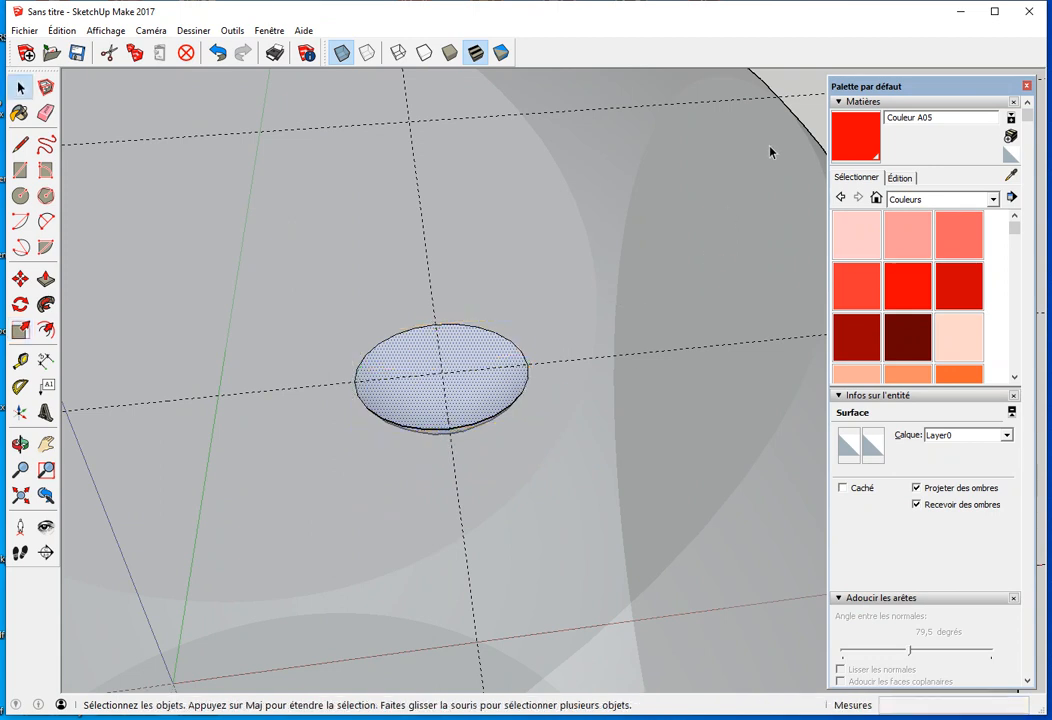
left_click(665, 286)
scroll(556, 378, "down", 2)
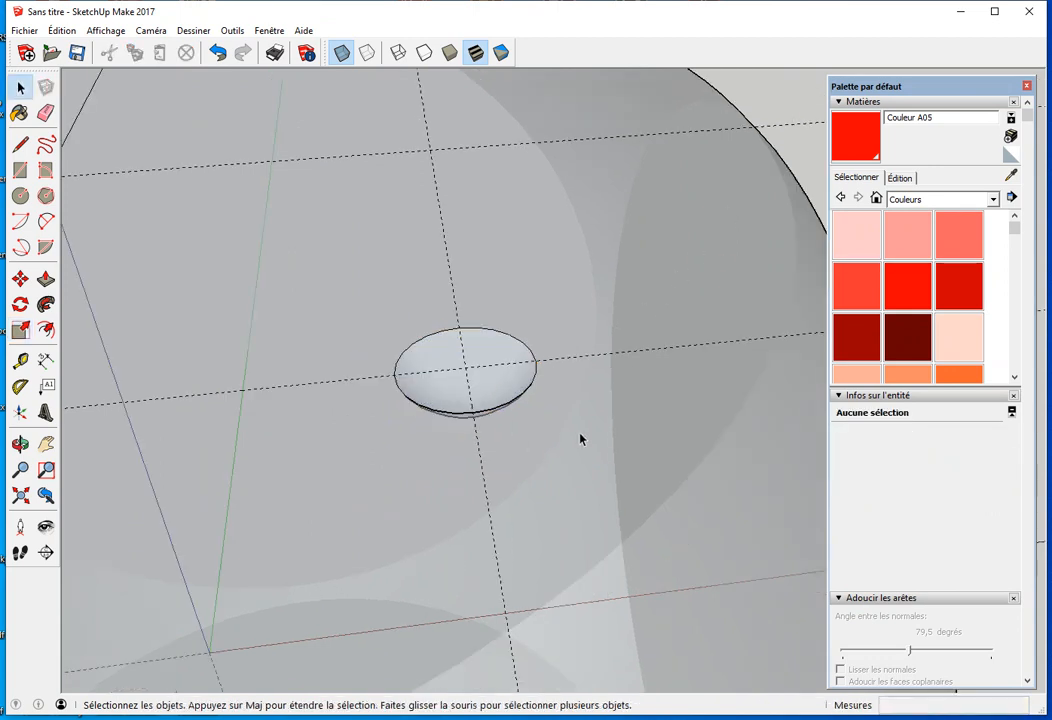
Step: Flatten the pip's hollow surface by scaling it along the blue axis by a factor of 0.50, and clear the selection
scroll(613, 432, "down", 1)
middle_click_drag(615, 441, 455, 304)
left_click(456, 303)
middle_click_drag(453, 376, 434, 363)
key("s")
left_click_drag(436, 327, 436, 308)
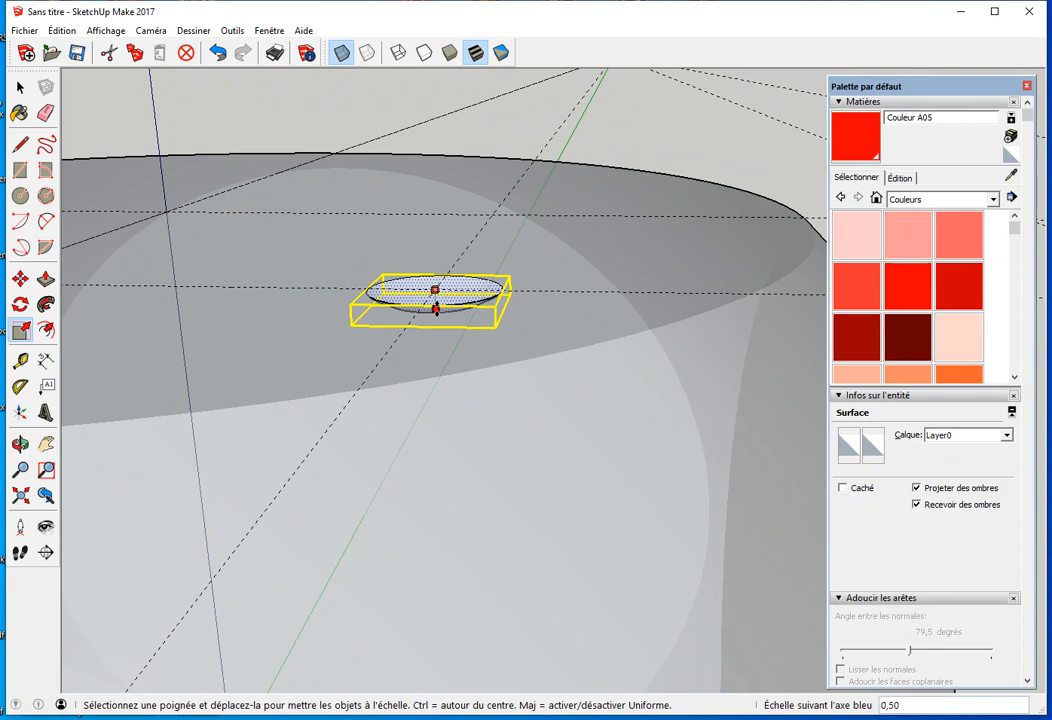
middle_click_drag(436, 308, 522, 303)
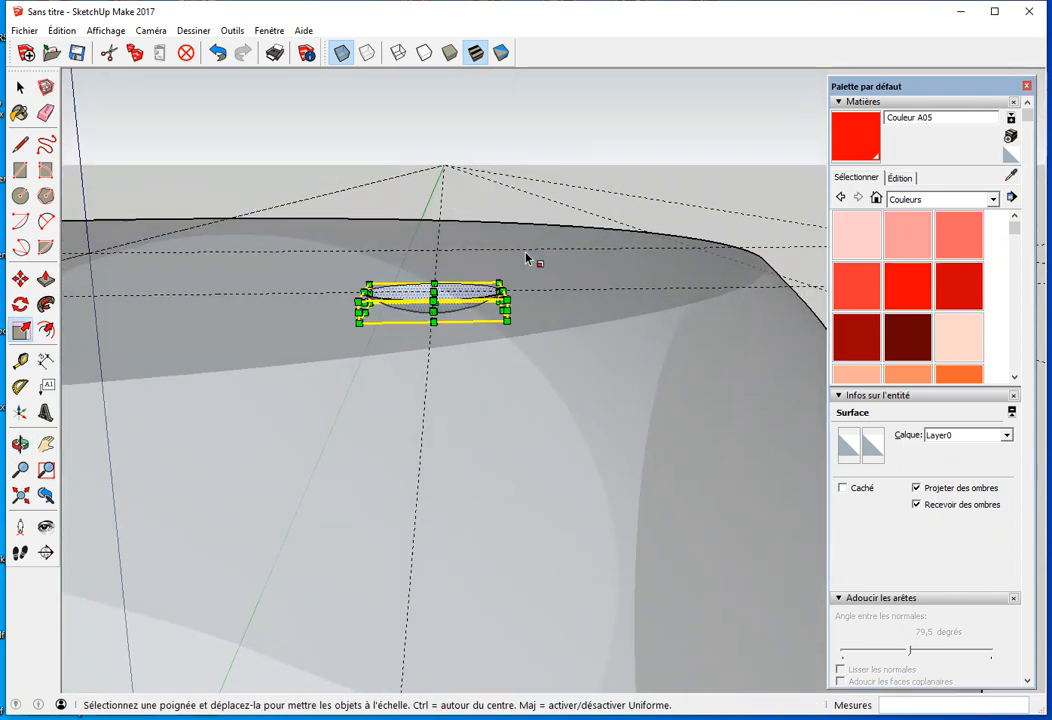
key("space")
left_click(601, 114)
scroll(493, 237, "down", 3)
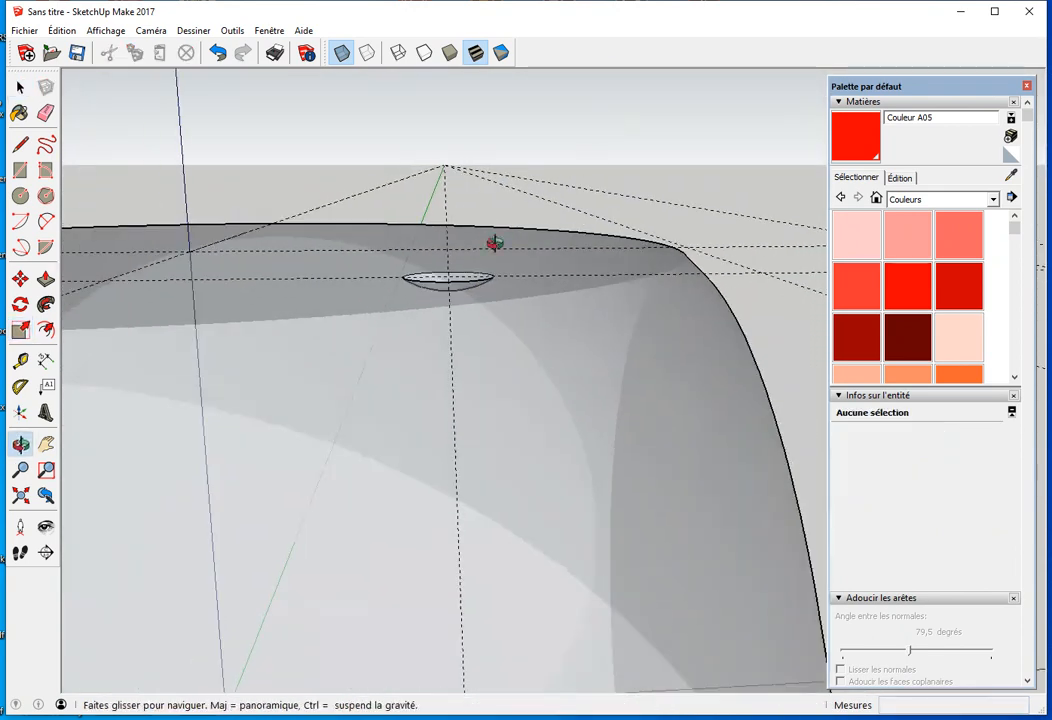
Step: Turn off X-ray display and paint the pip's hollow surface with the grey colour Couleur M05
middle_click_drag(493, 237, 383, 435)
scroll(385, 442, "down", 2)
left_click(341, 52)
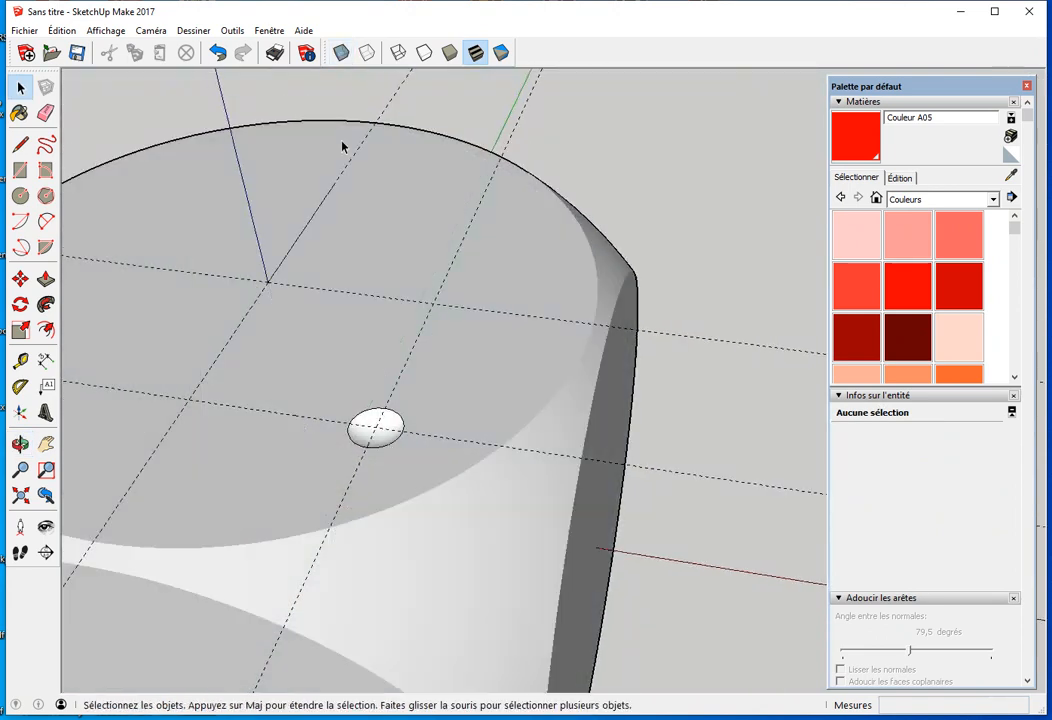
mouse_move(404, 373)
middle_mouse_down()
mouse_move(458, 343)
mouse_move(509, 278)
mouse_move(543, 322)
middle_mouse_up()
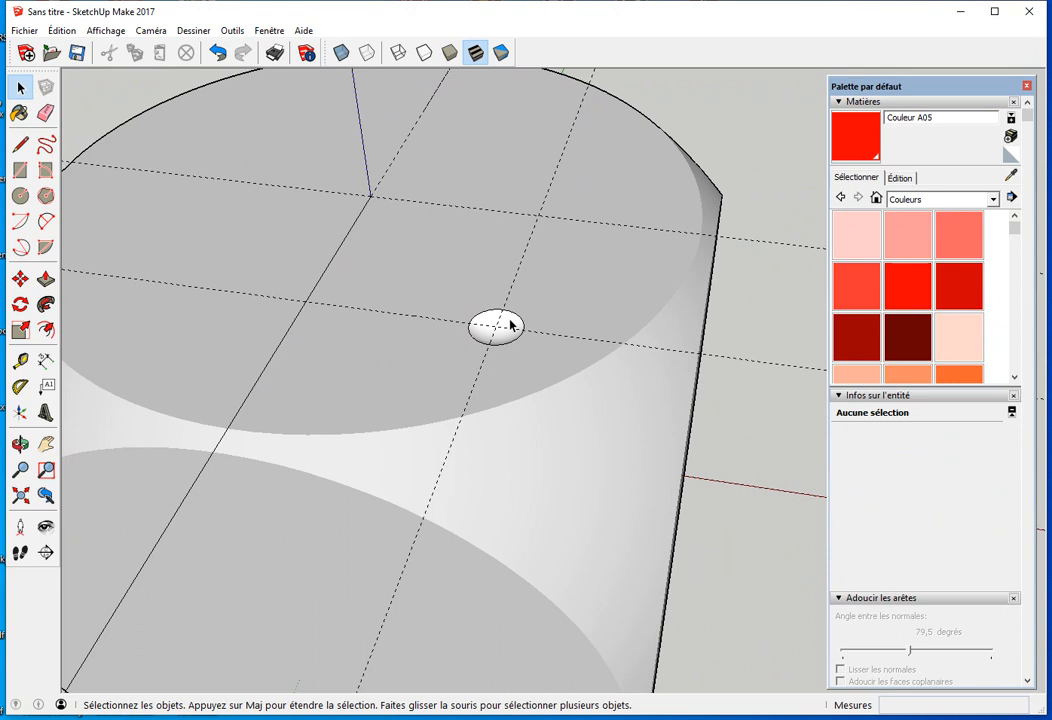
left_click(510, 325)
left_click_drag(1014, 229, 1013, 360)
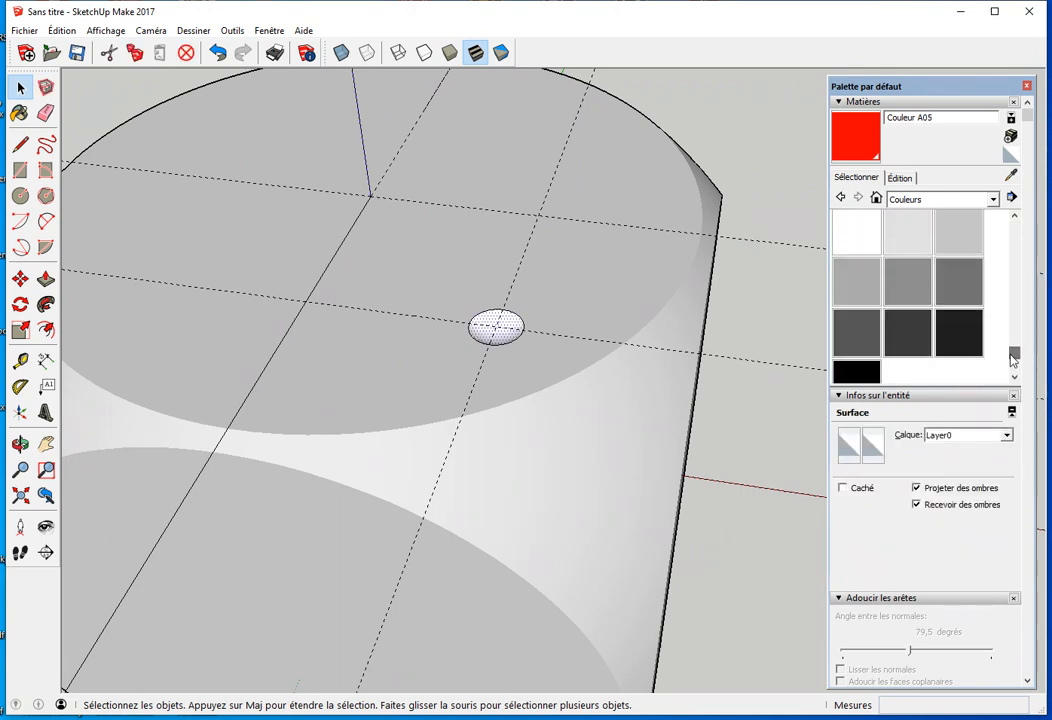
left_click(959, 281)
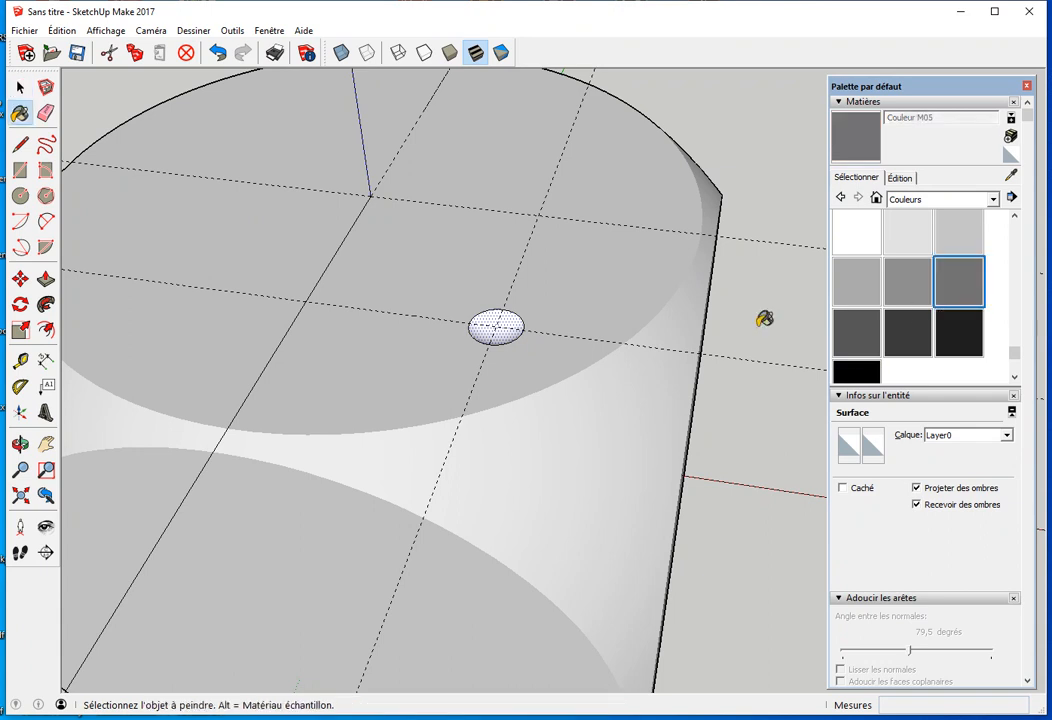
left_click(515, 328)
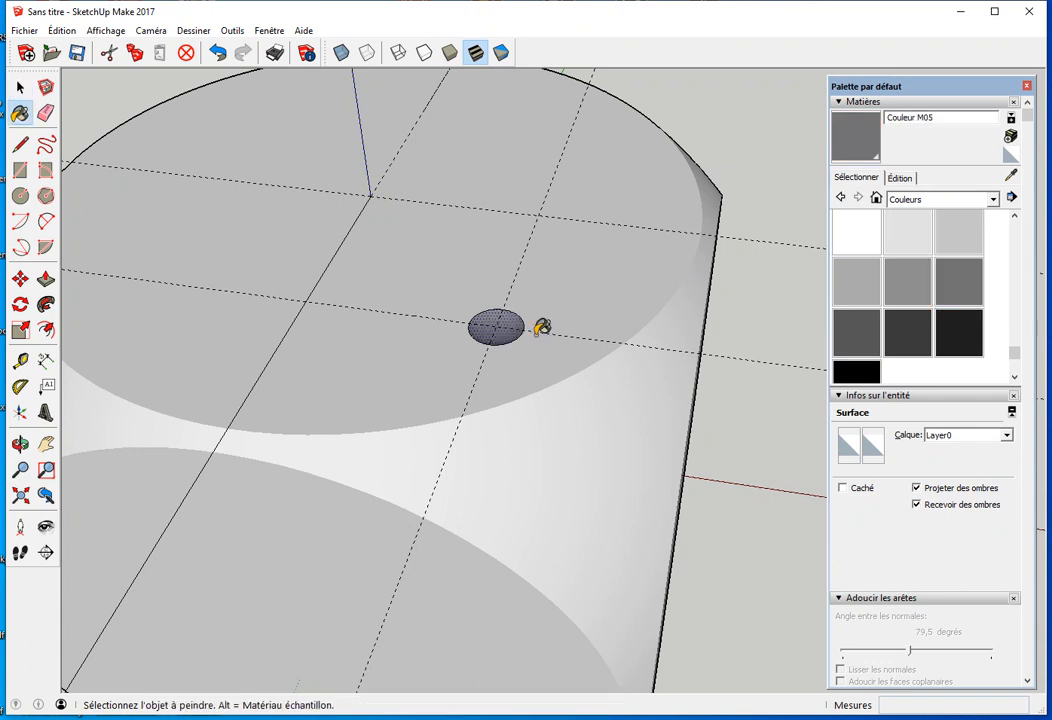
key("space")
left_click(758, 175)
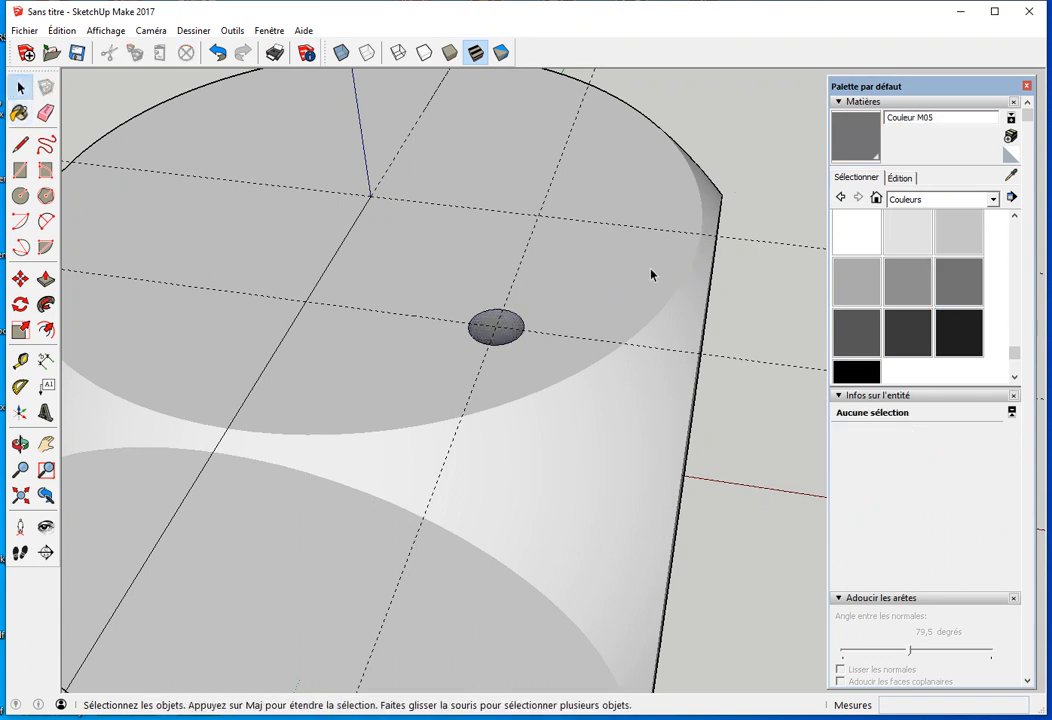
Step: Copy the grey pip 500 mm along the green-axis guide and repeat the copy with *2 for a row of three pips
left_click(495, 326)
left_click(20, 279)
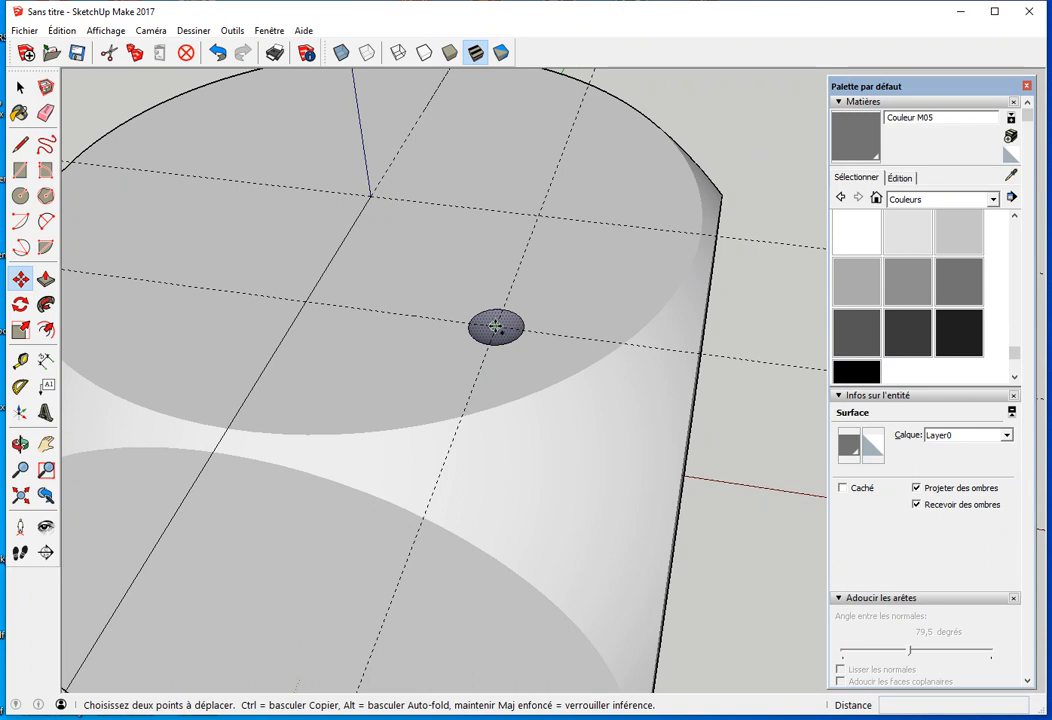
scroll(497, 330, "up", 2)
middle_click_drag(510, 338, 477, 300)
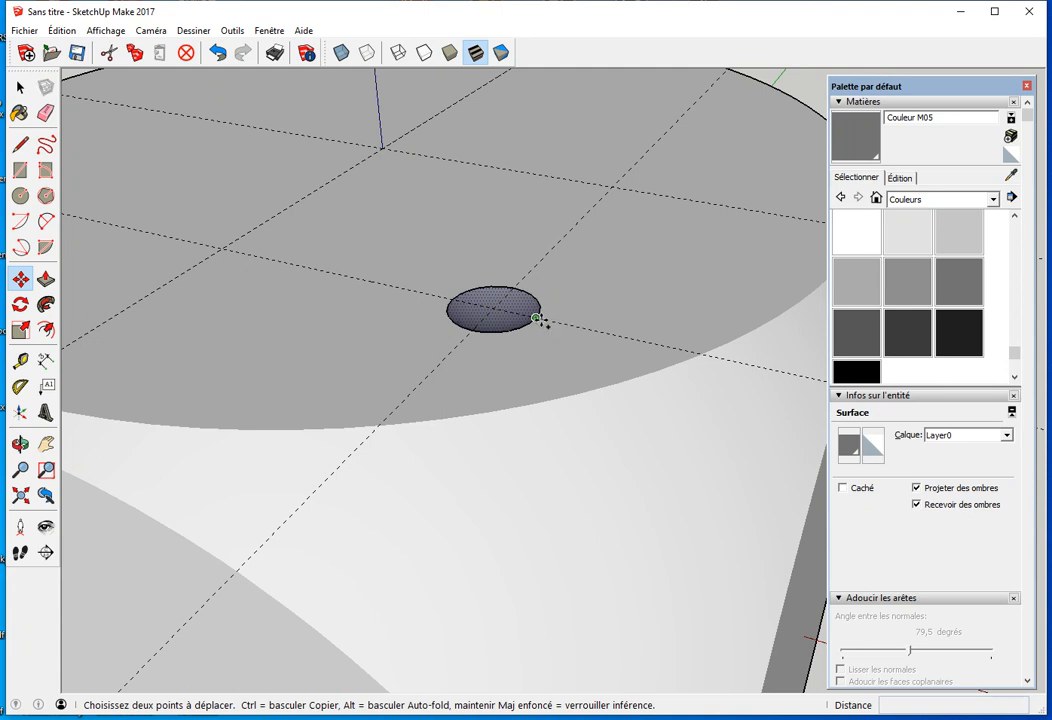
key("ctrl")
left_click(537, 318)
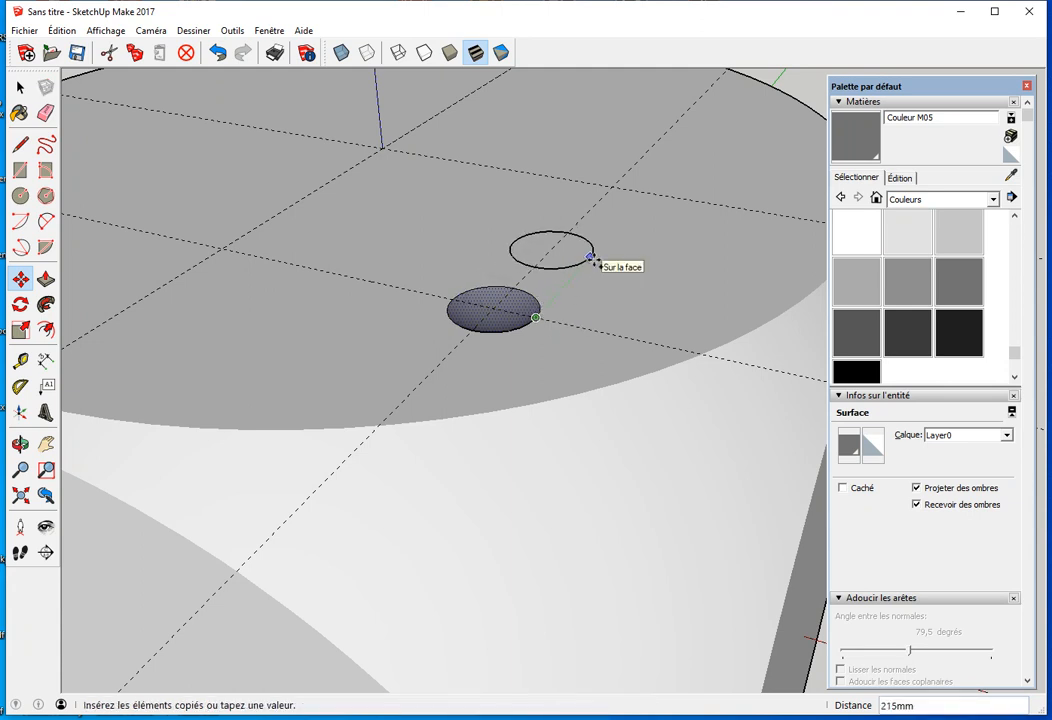
left_click(591, 257)
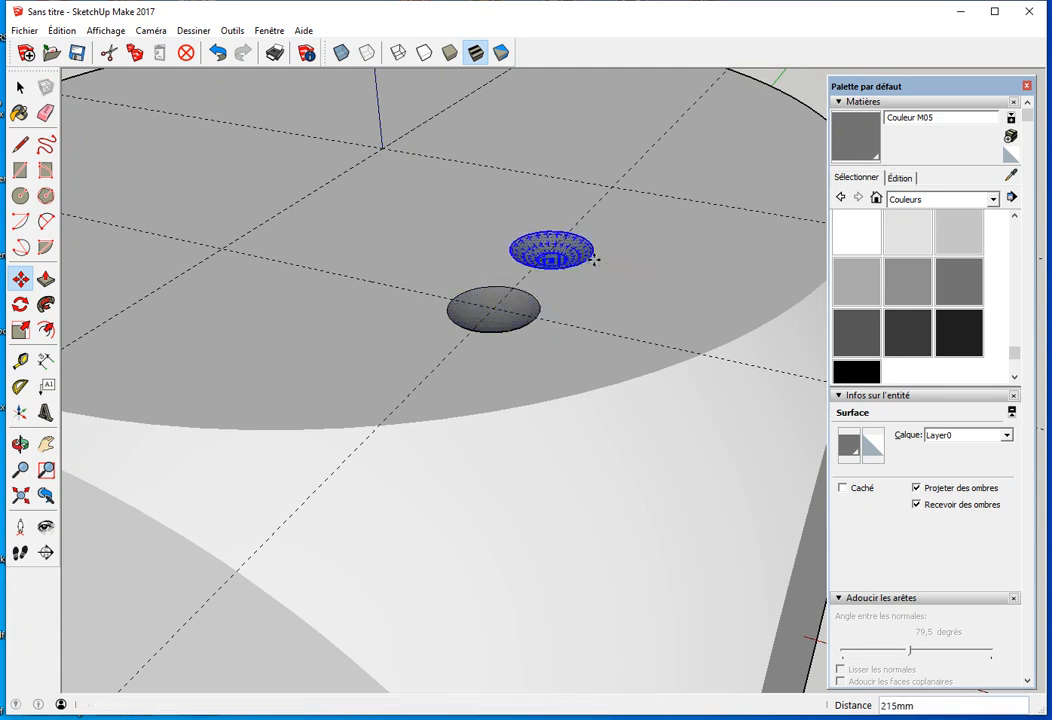
type("500")
key("Return")
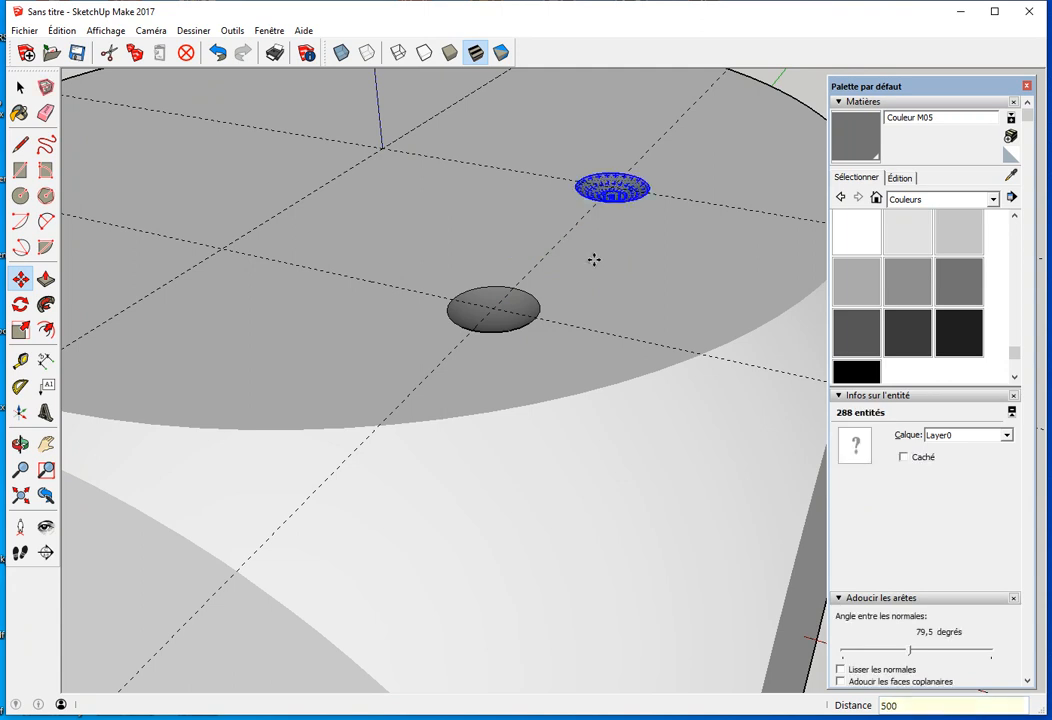
key("Return")
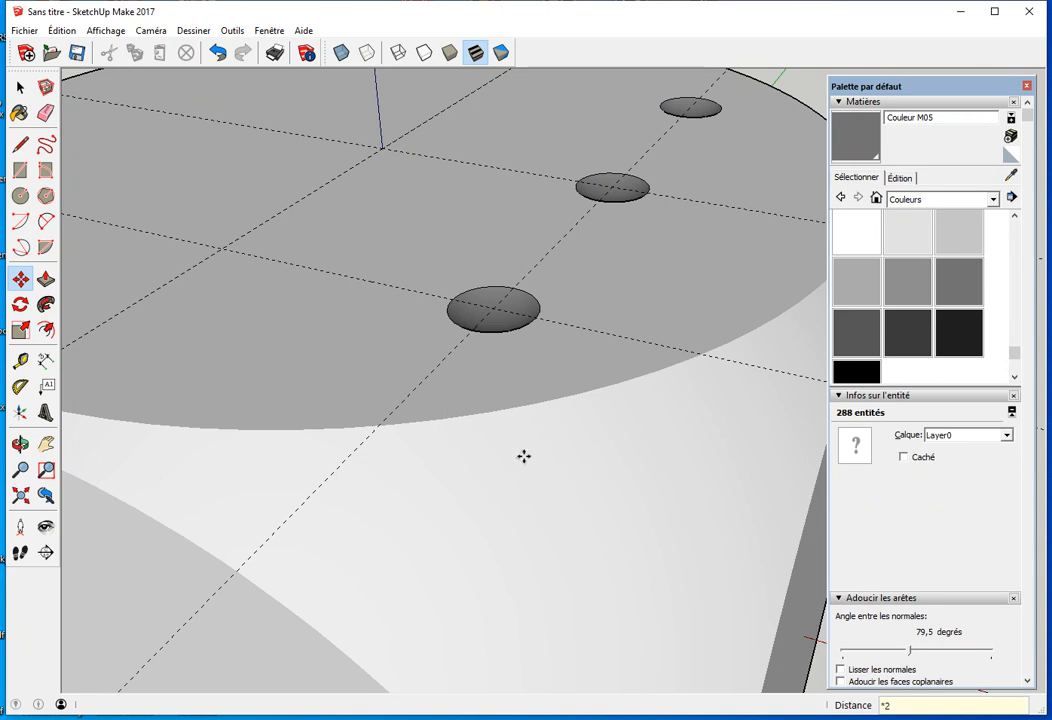
Step: Copy the row of three pips 500 mm along the red axis and repeat with *2 for a three-by-three grid
mouse_move(507, 404)
middle_mouse_down()
mouse_move(418, 411)
mouse_move(435, 415)
middle_mouse_up()
key("space")
left_click(530, 284)
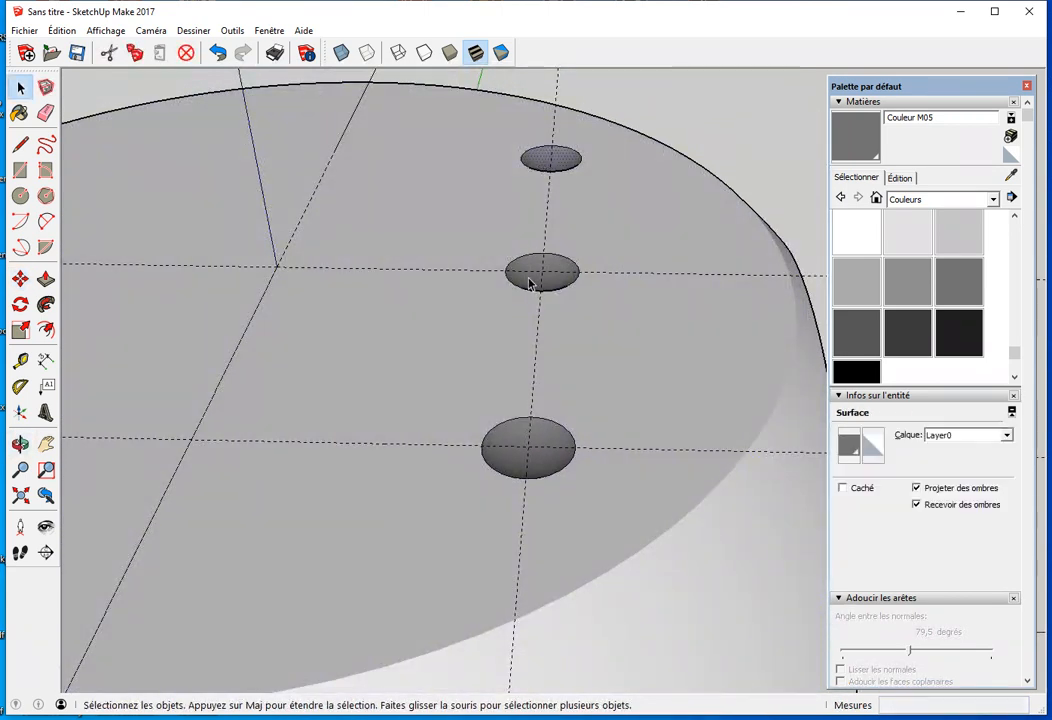
left_click(507, 425, "shift")
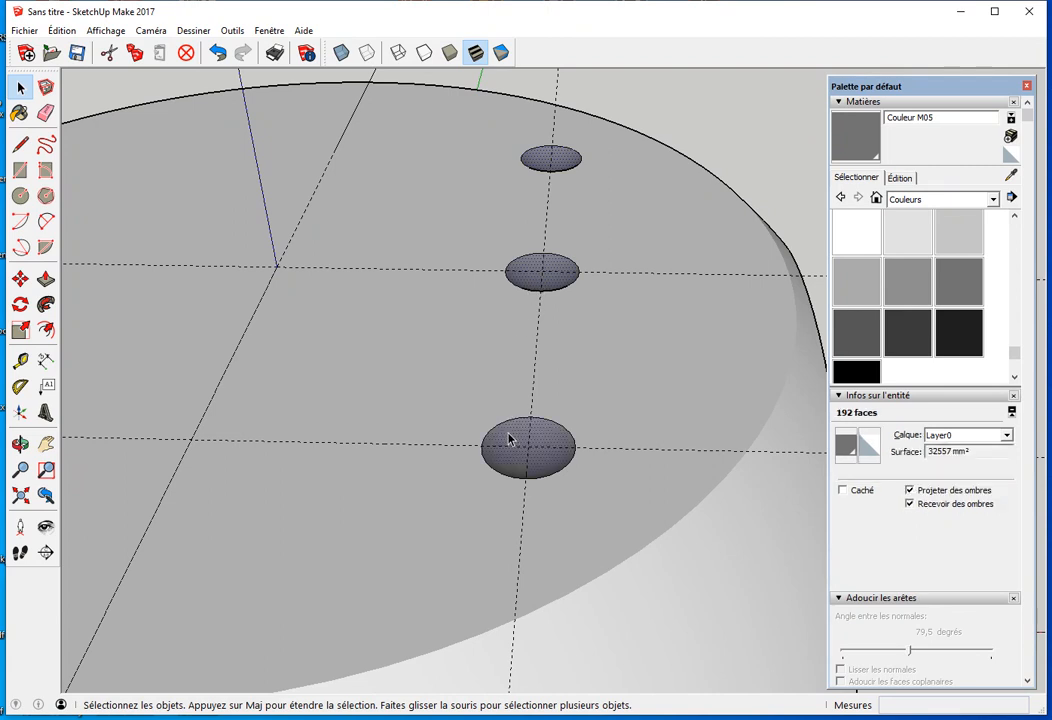
scroll(448, 428, "down", 3)
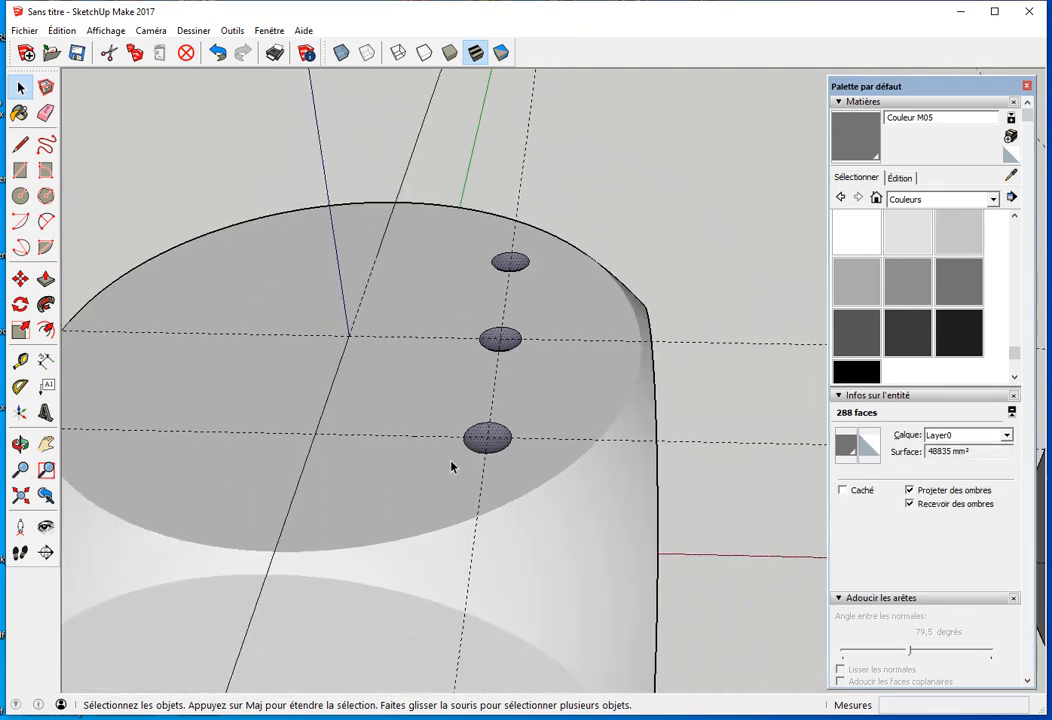
key("m")
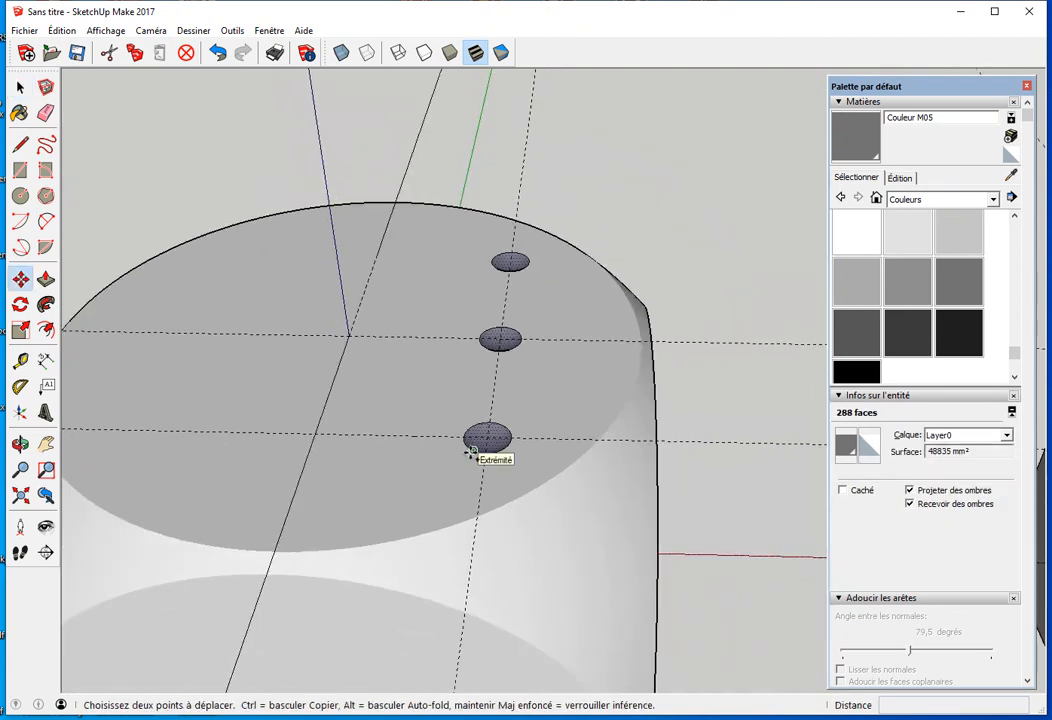
key("ctrl")
left_click(472, 451)
left_click(379, 449)
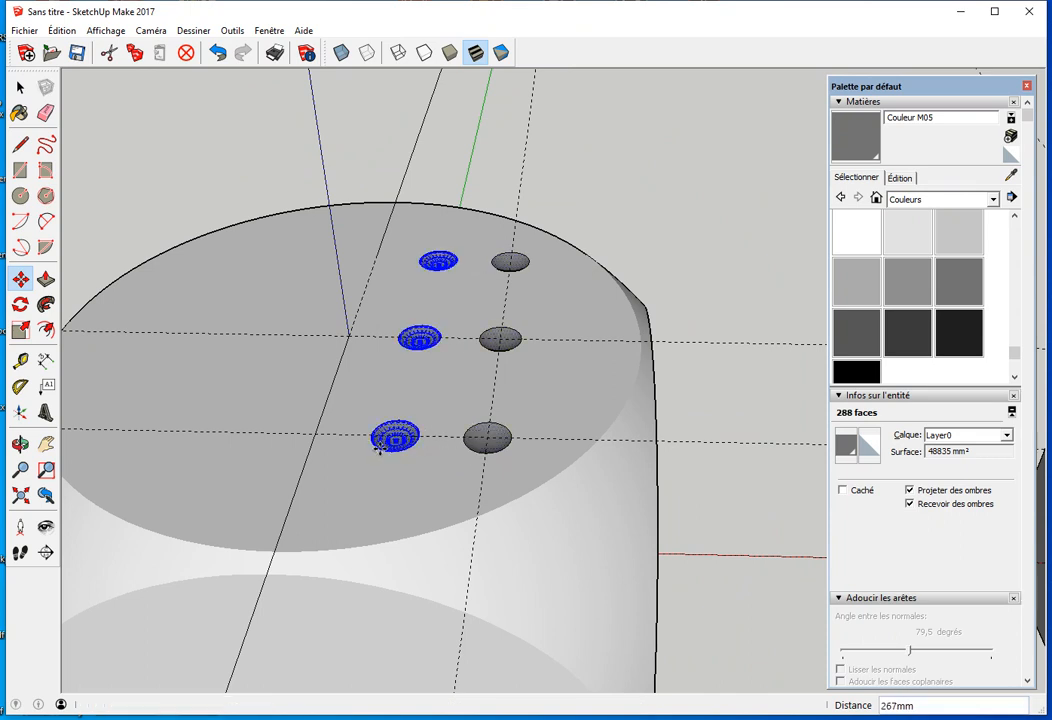
type("500")
key("Return")
type("*2")
key("Return")
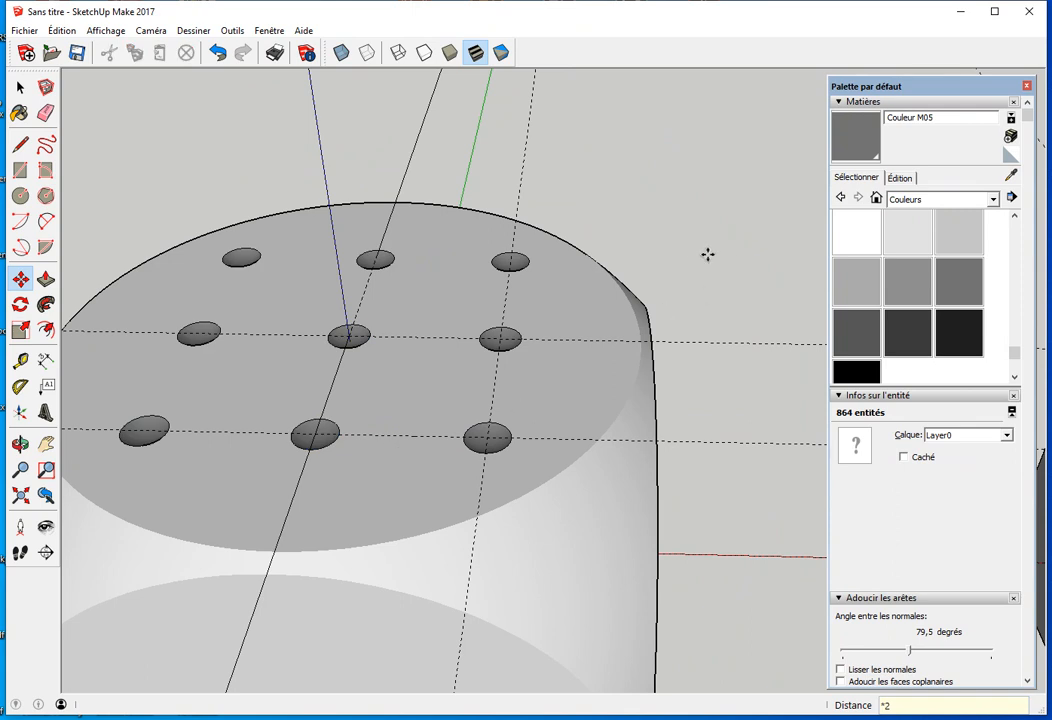
key("space")
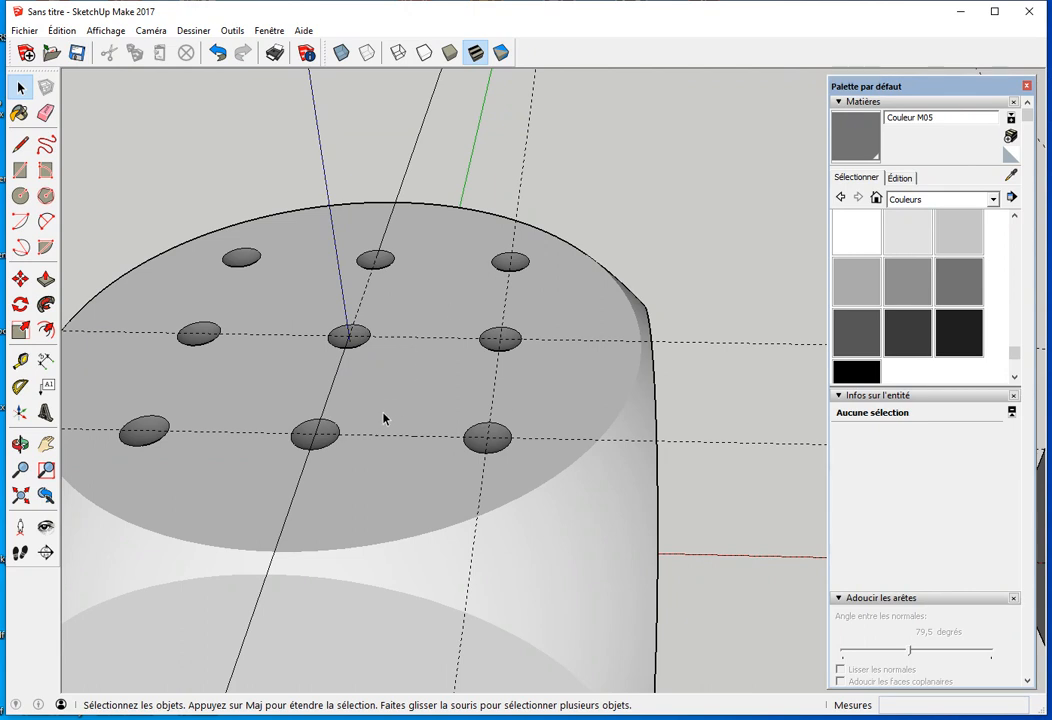
middle_click_drag(348, 477, 430, 460)
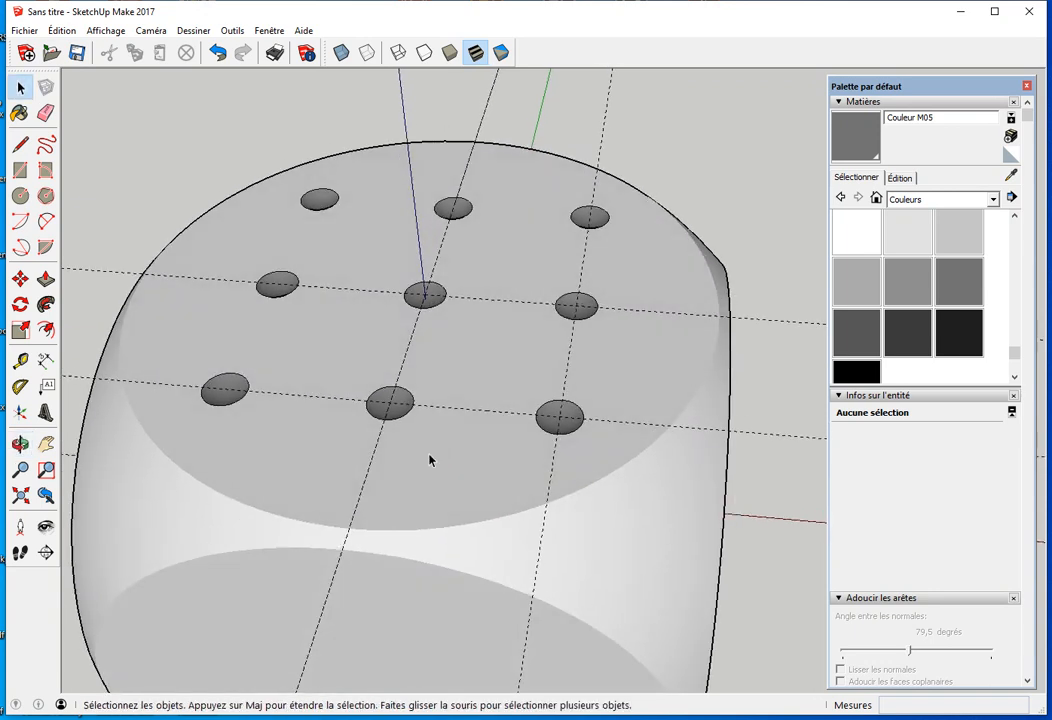
left_click(232, 389)
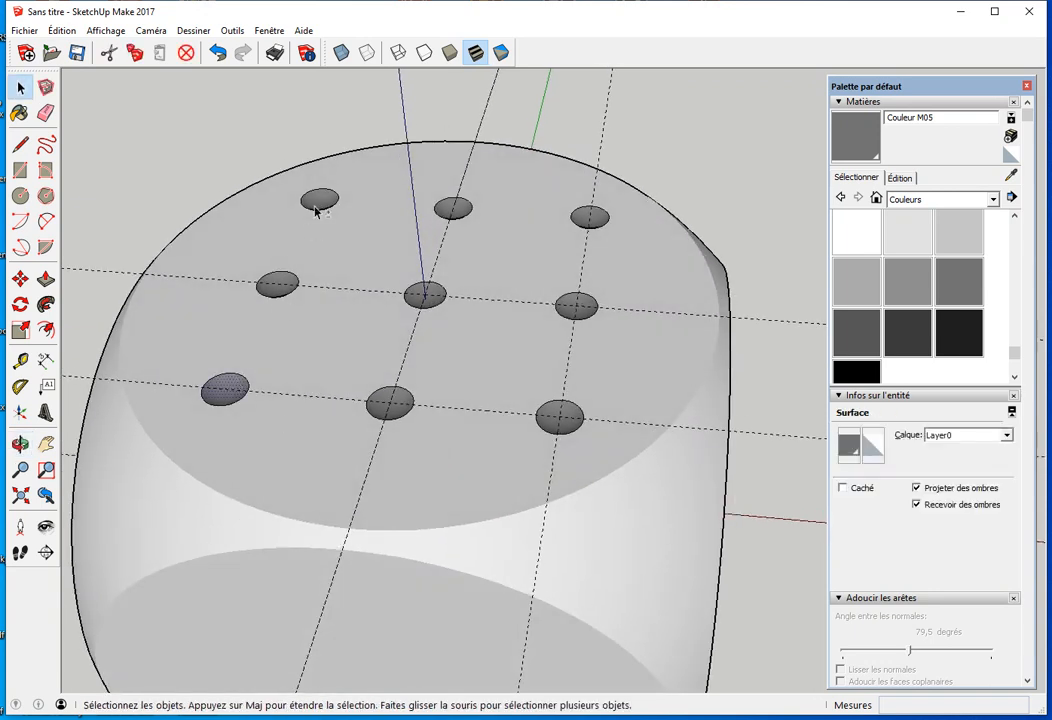
left_click(426, 292, "shift")
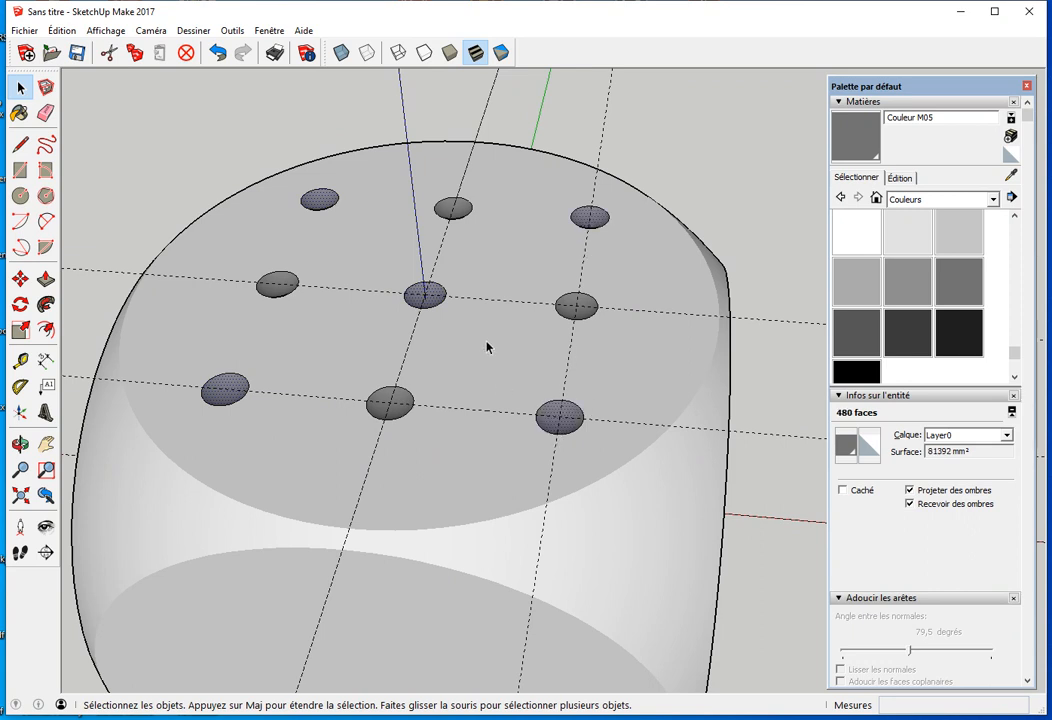
key("m")
scroll(458, 310, "up", 4)
scroll(398, 273, "up", 2)
scroll(408, 274, "up", 4)
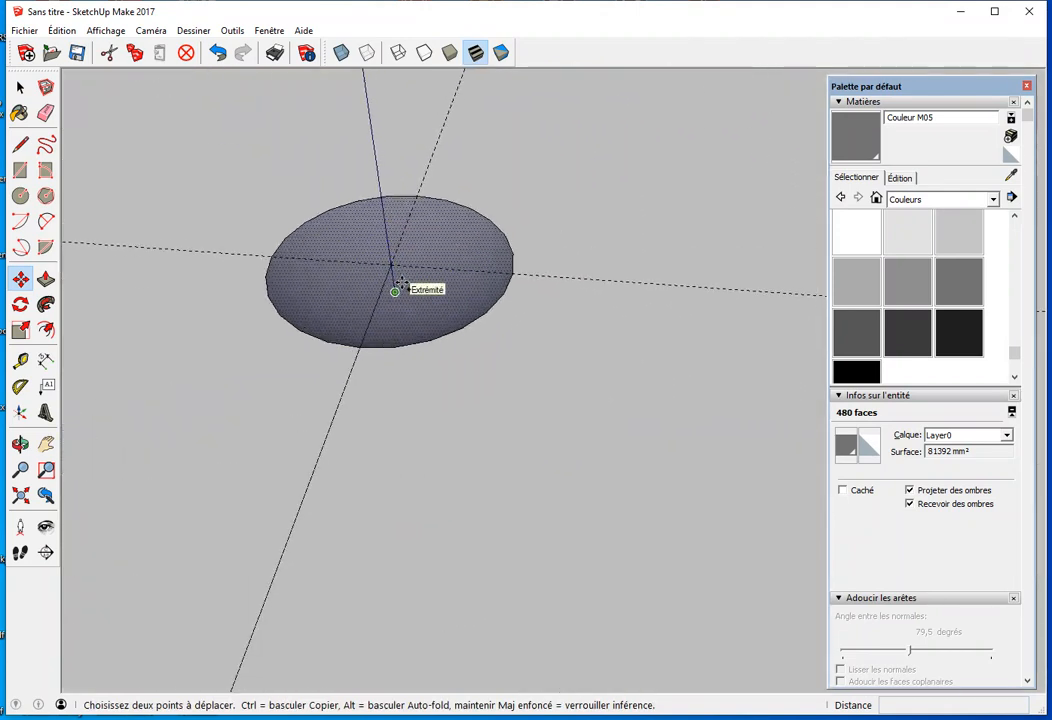
middle_click_drag(404, 259, 460, 232)
scroll(440, 212, "up", 3)
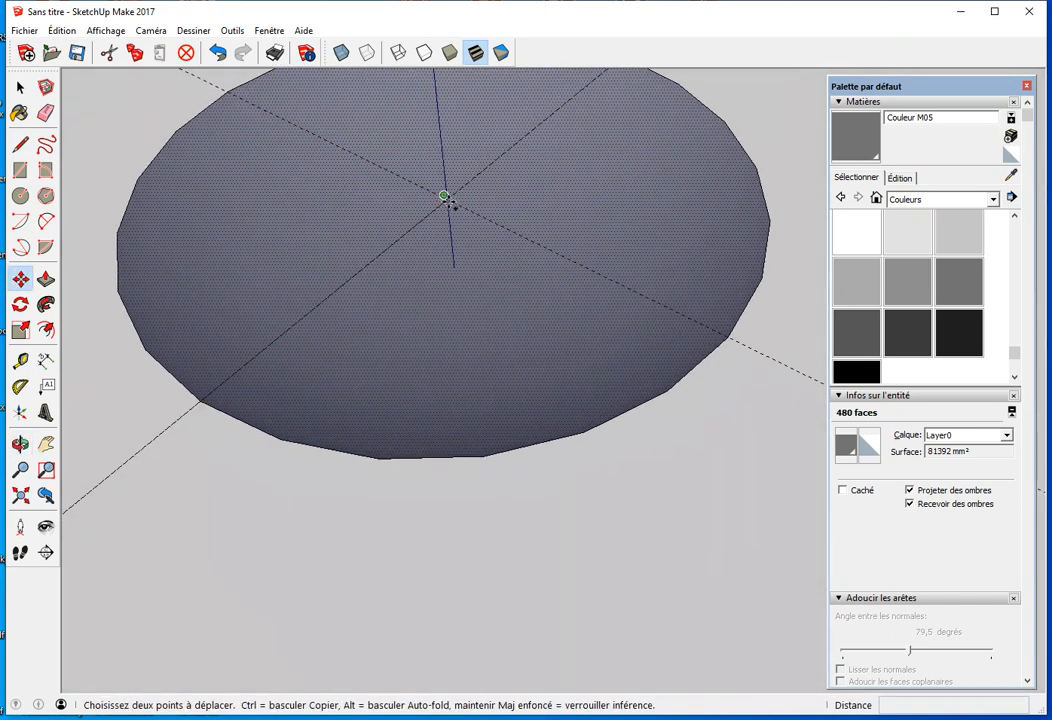
left_click(447, 200)
scroll(418, 277, "down", 5)
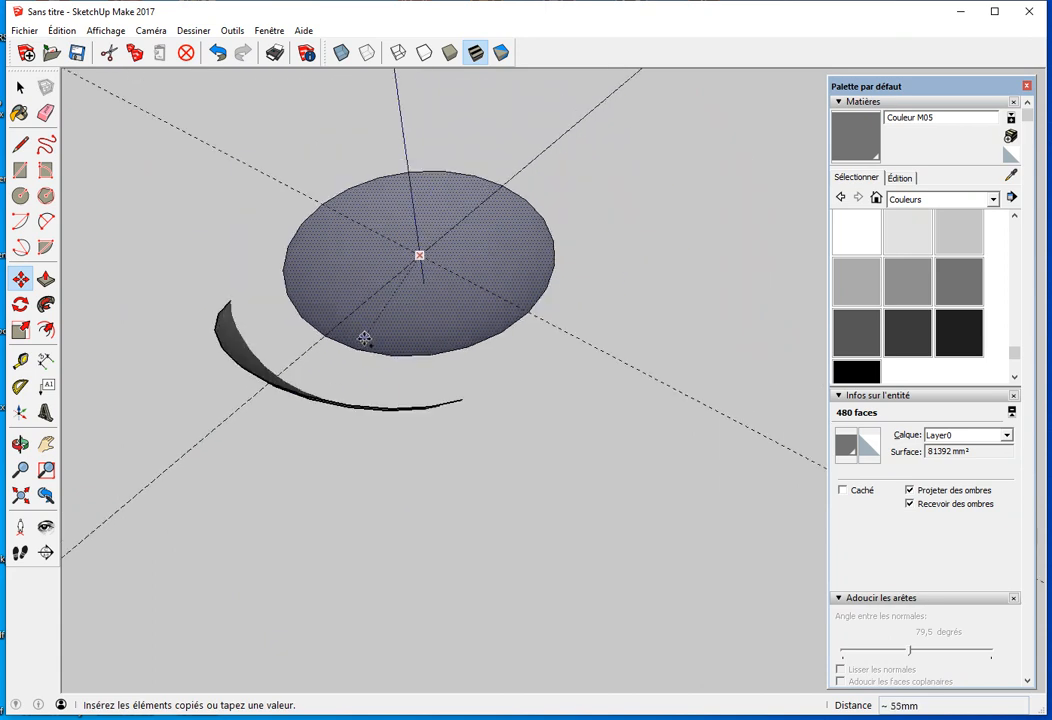
scroll(321, 560, "down", 1)
middle_click_drag(324, 602, 590, 190, "shift")
scroll(328, 440, "down", 4)
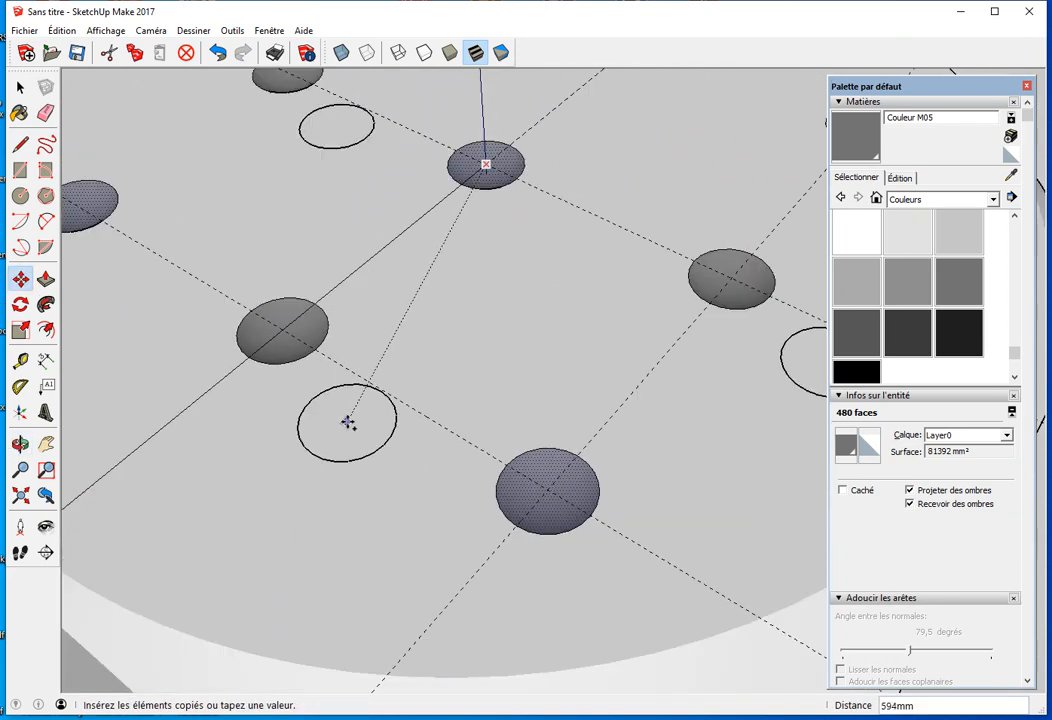
middle_click_drag(312, 565, 526, 352)
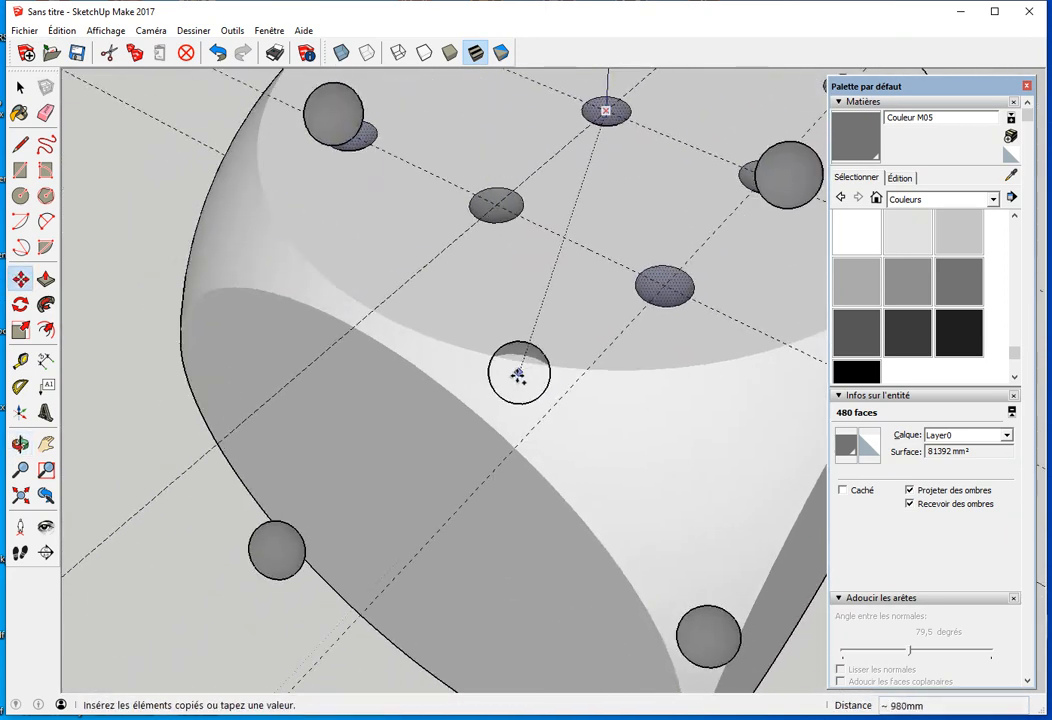
middle_click_drag(528, 404, 399, 249)
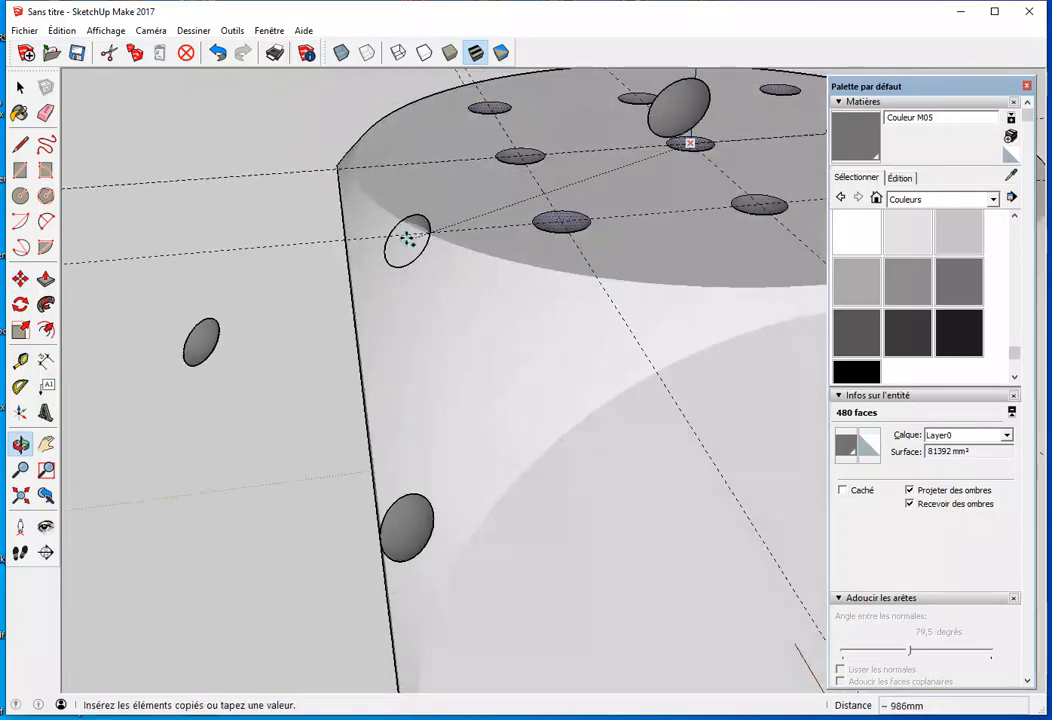
left_click(105, 30)
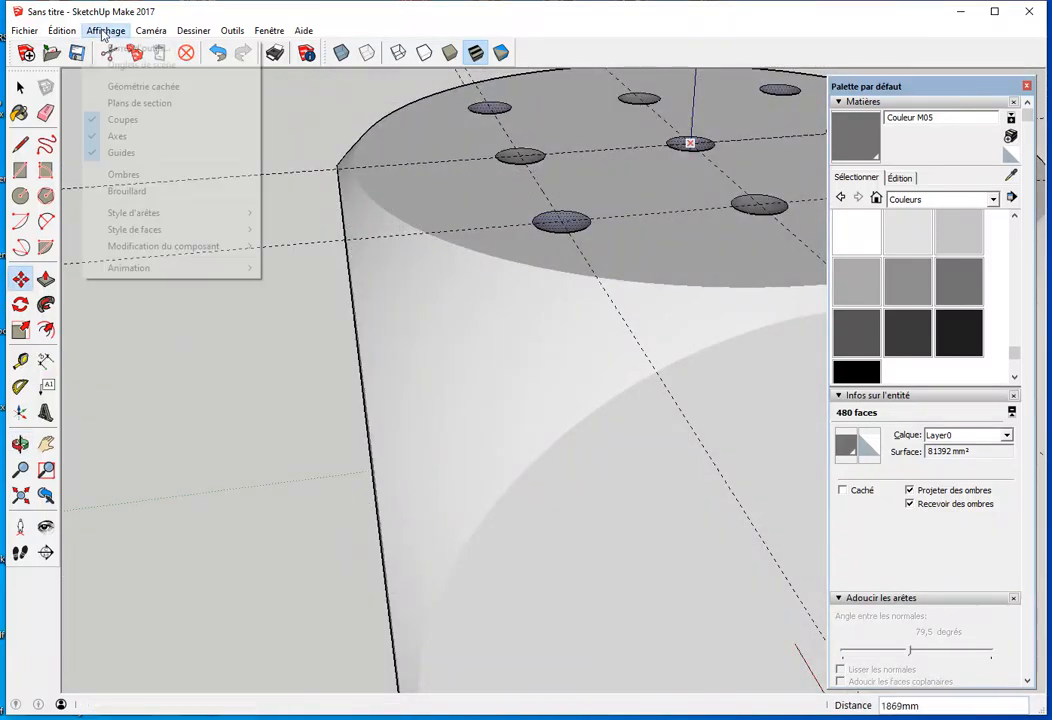
left_click(142, 86)
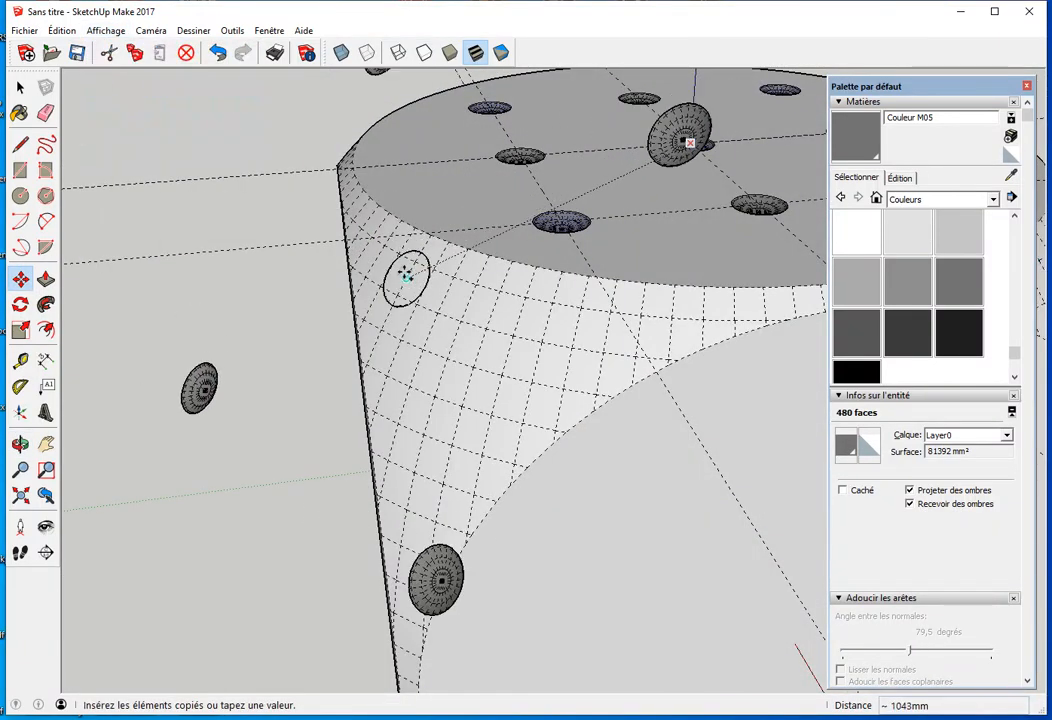
scroll(397, 276, "up", 3)
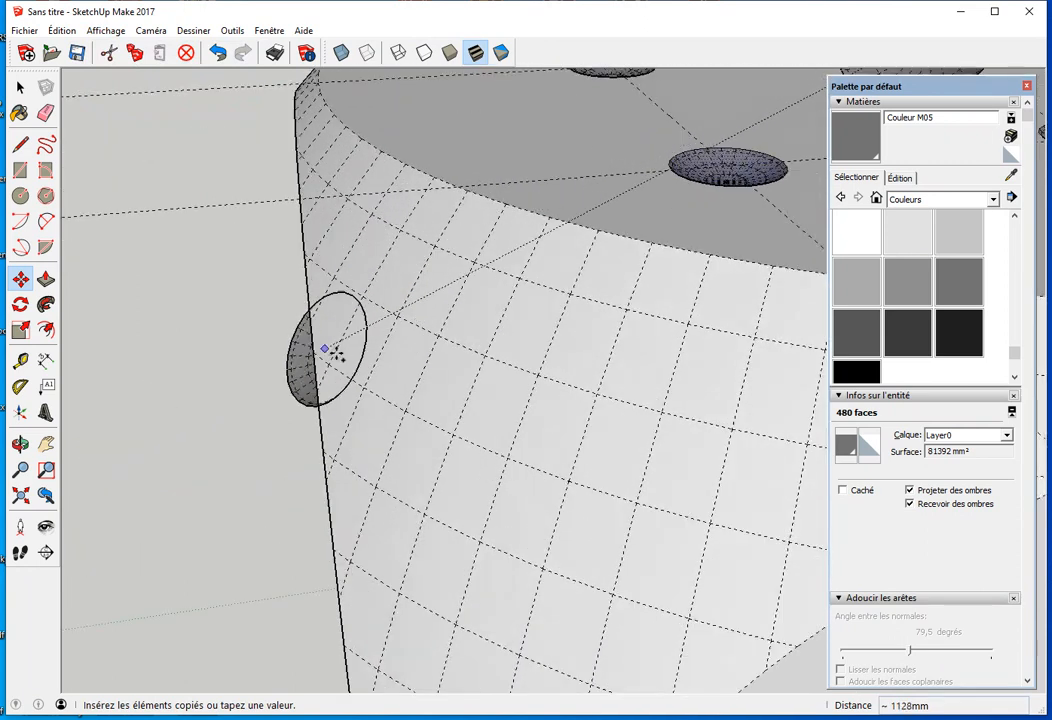
middle_click_drag(329, 342, 478, 291)
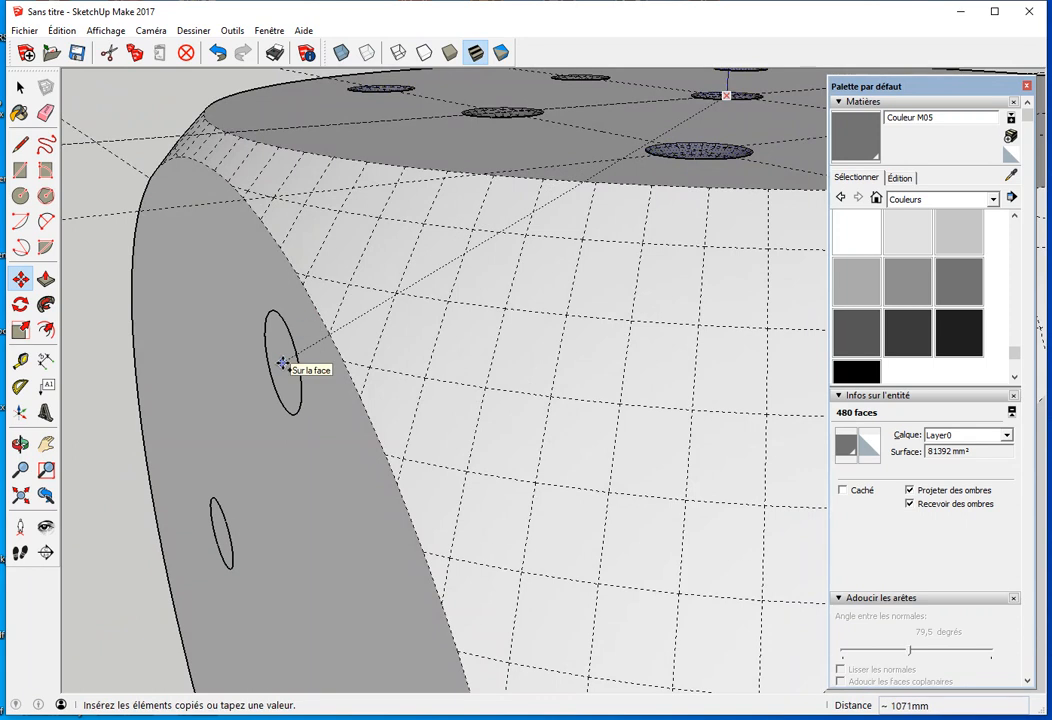
left_click(158, 66)
left_click(106, 30)
left_click(140, 87)
middle_click_drag(196, 308, 470, 512)
scroll(440, 527, "down", 1)
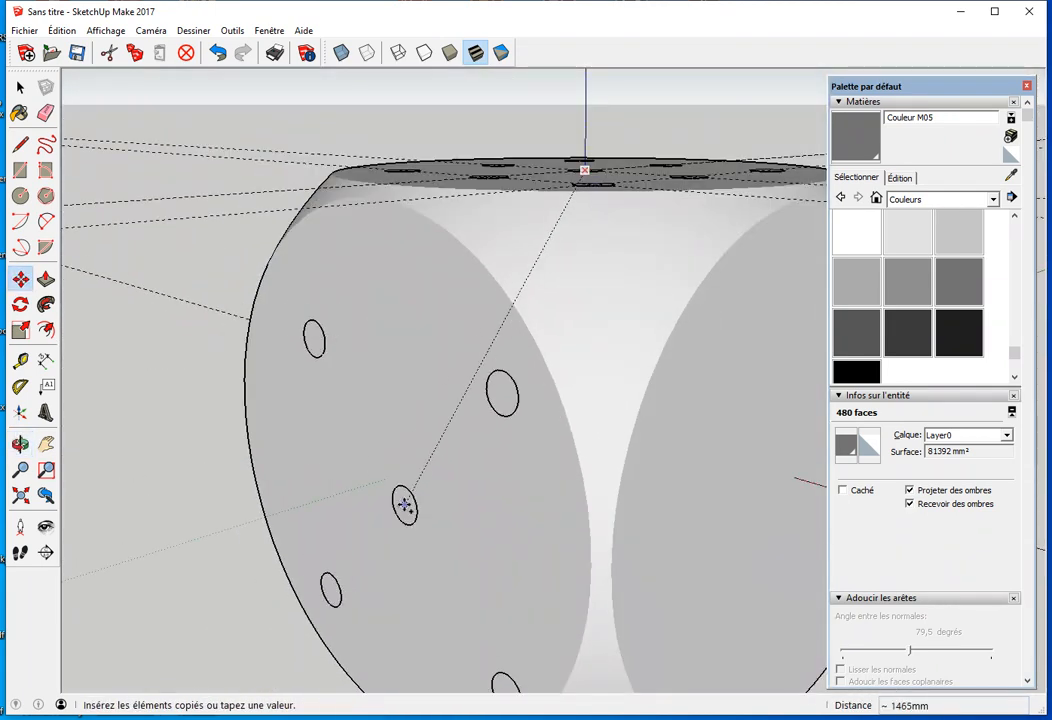
scroll(390, 492, "up", 1)
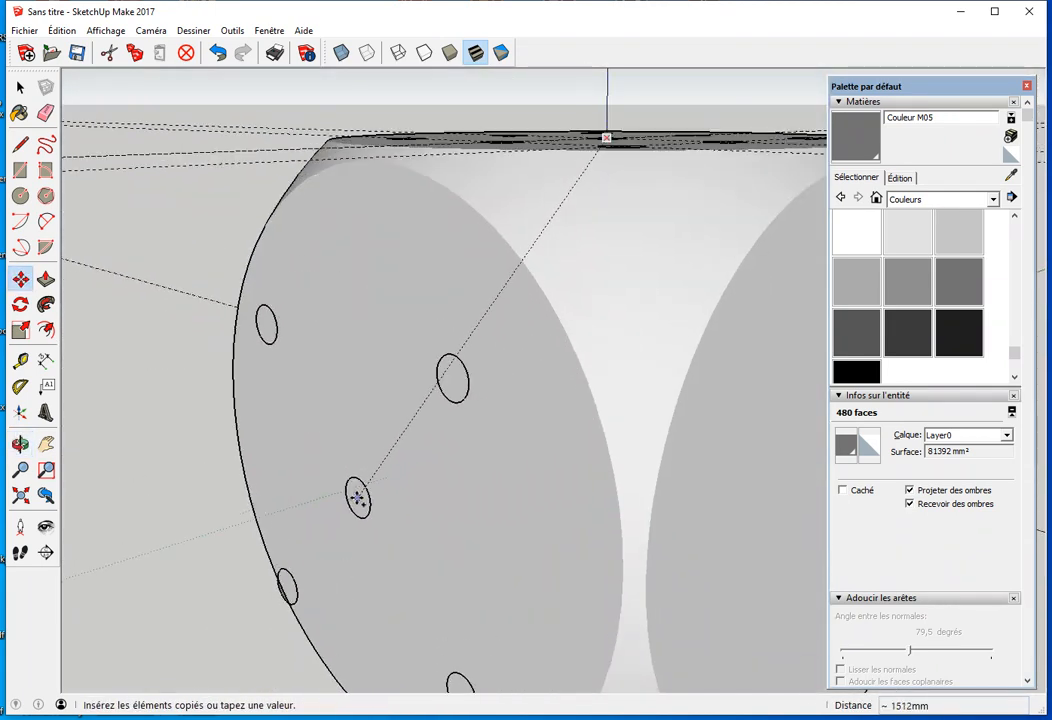
key("Escape")
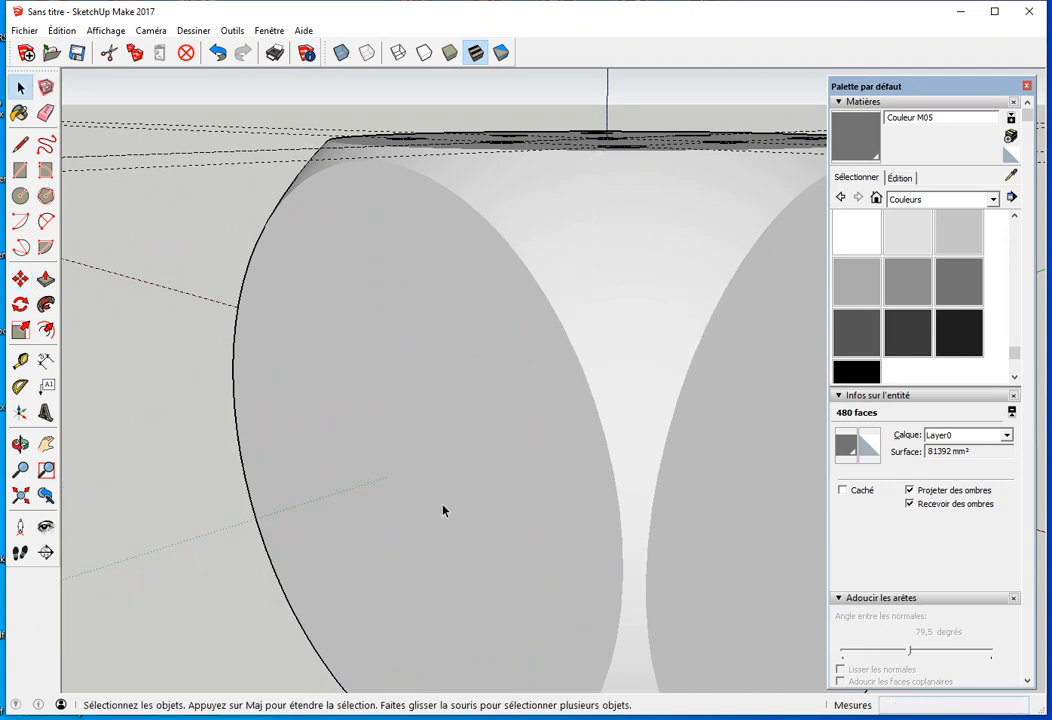
Step: Clear the selection and create a guide line along the green axis through the first die with the Tape Measure
left_click(174, 551)
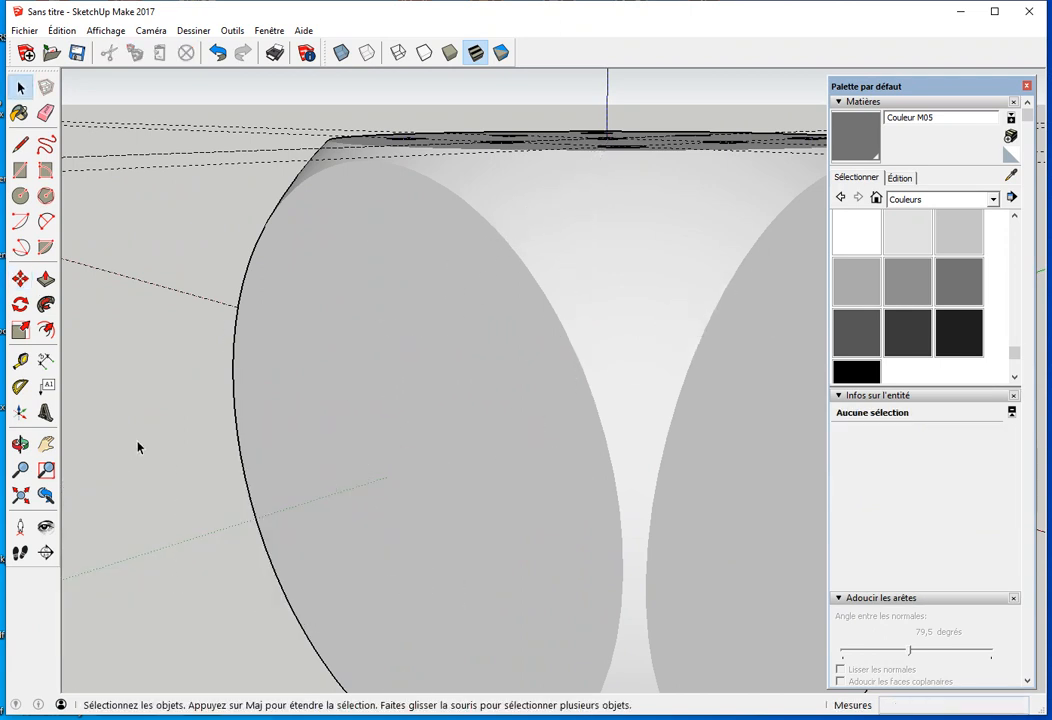
left_click(20, 361)
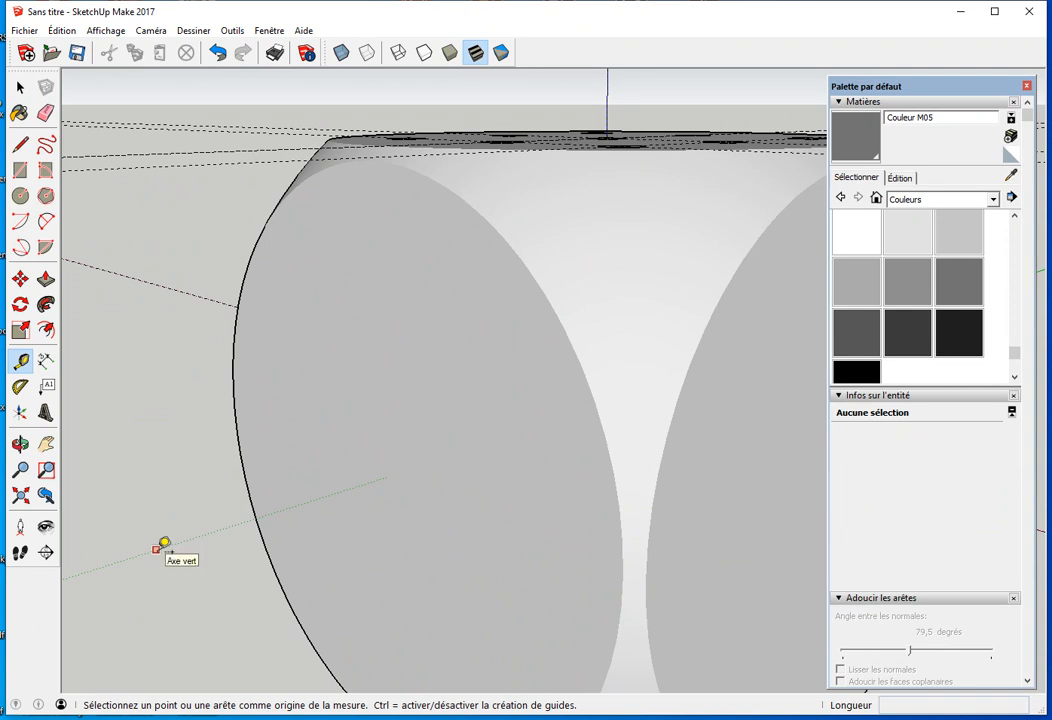
double_click(156, 549)
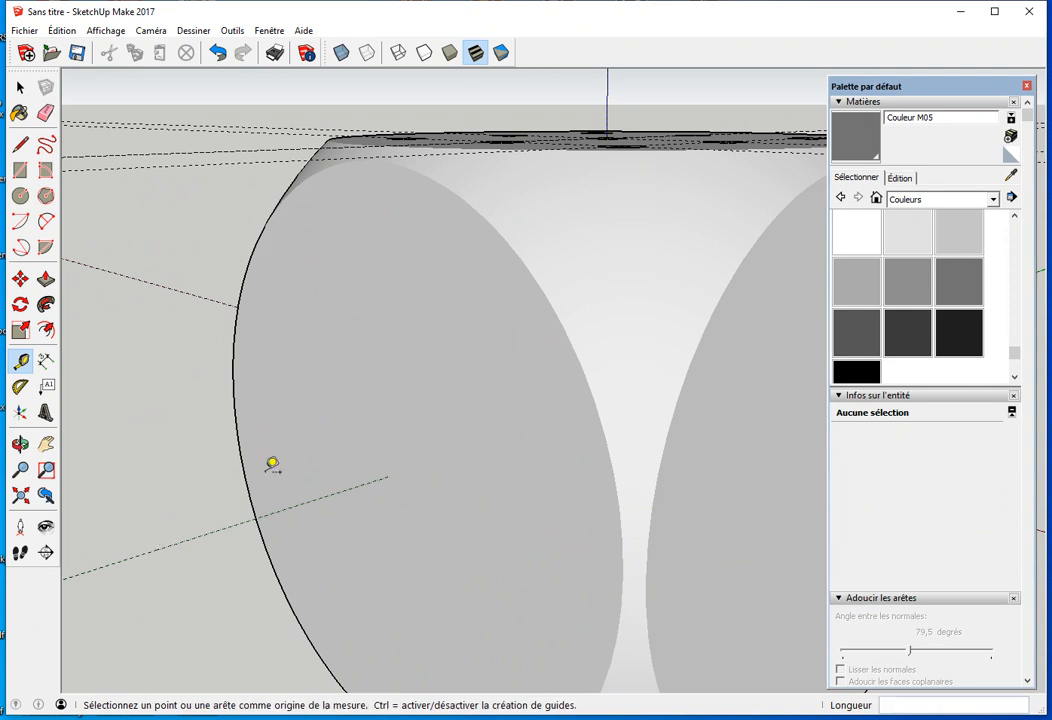
Step: Copy the five pips forming an X on the first die's top face from the central pip's centre to the green-axis guide on its front face
scroll(518, 441, "down", 5)
middle_click_drag(470, 438, 394, 429)
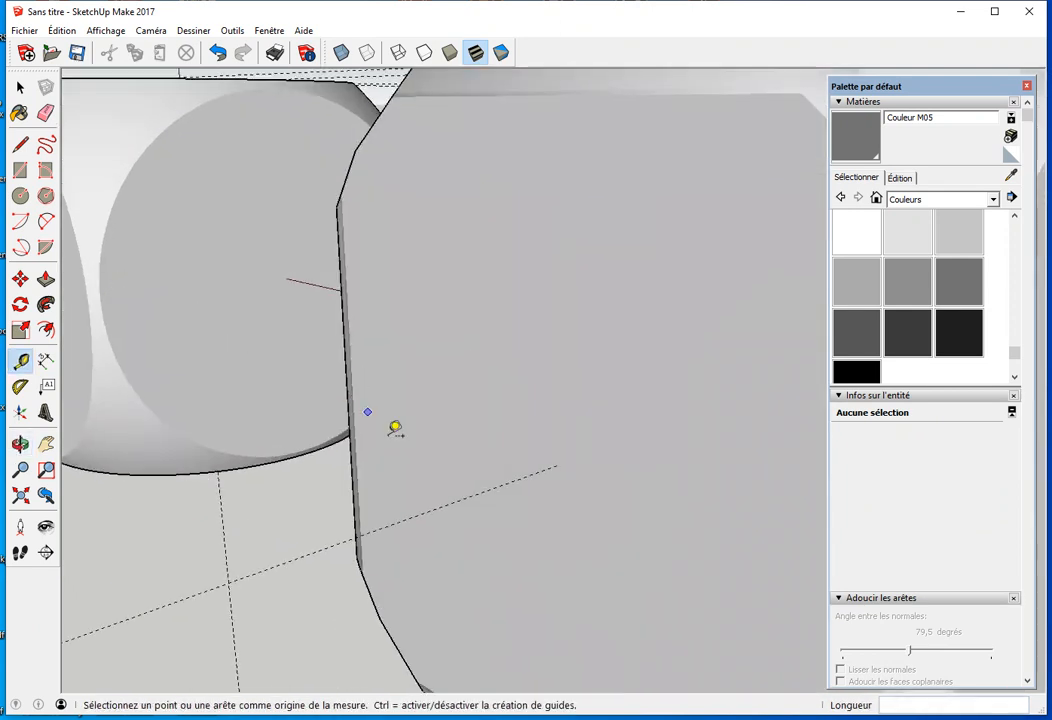
scroll(544, 481, "down", 2)
middle_click_drag(544, 481, 423, 460)
scroll(423, 460, "up", 5)
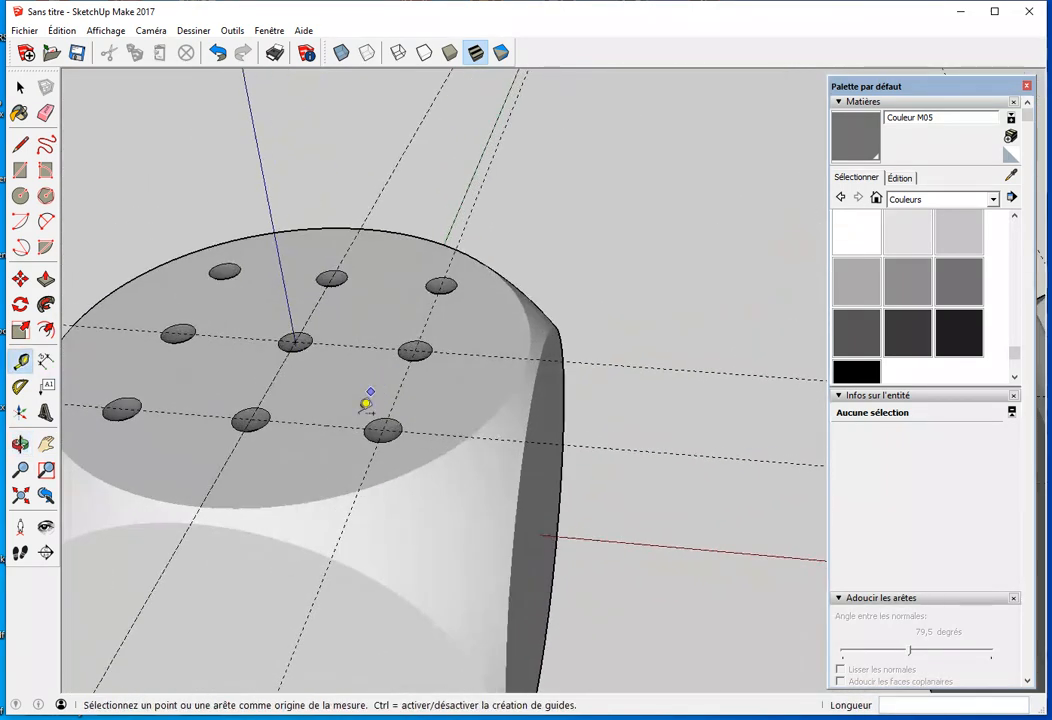
key("space")
left_click(78, 404)
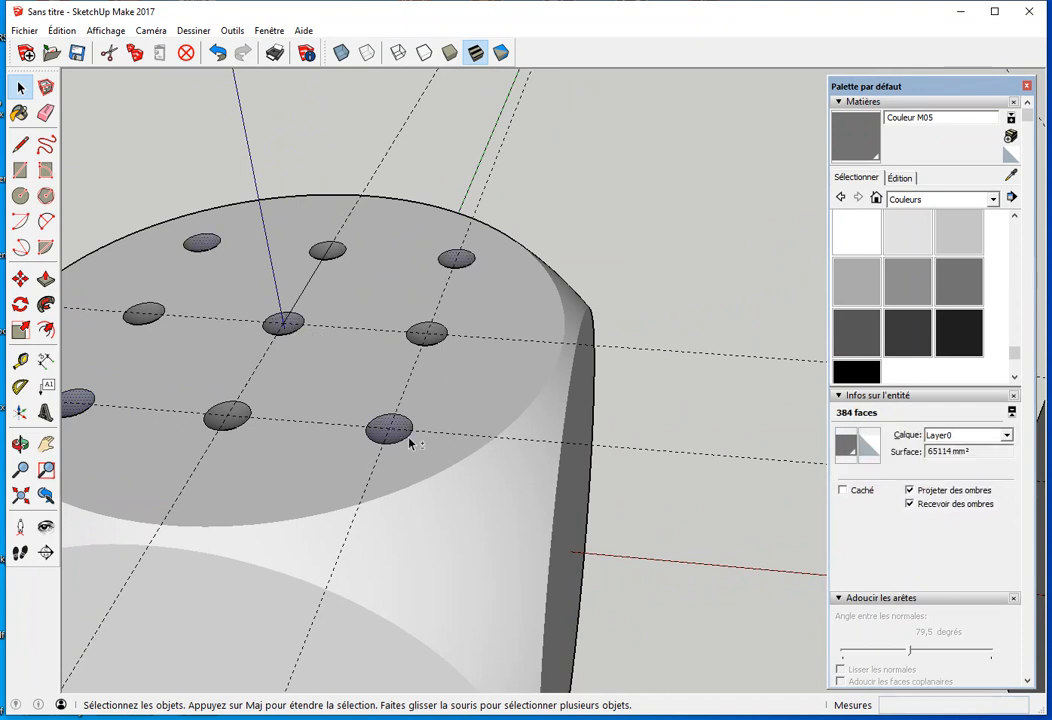
key("m")
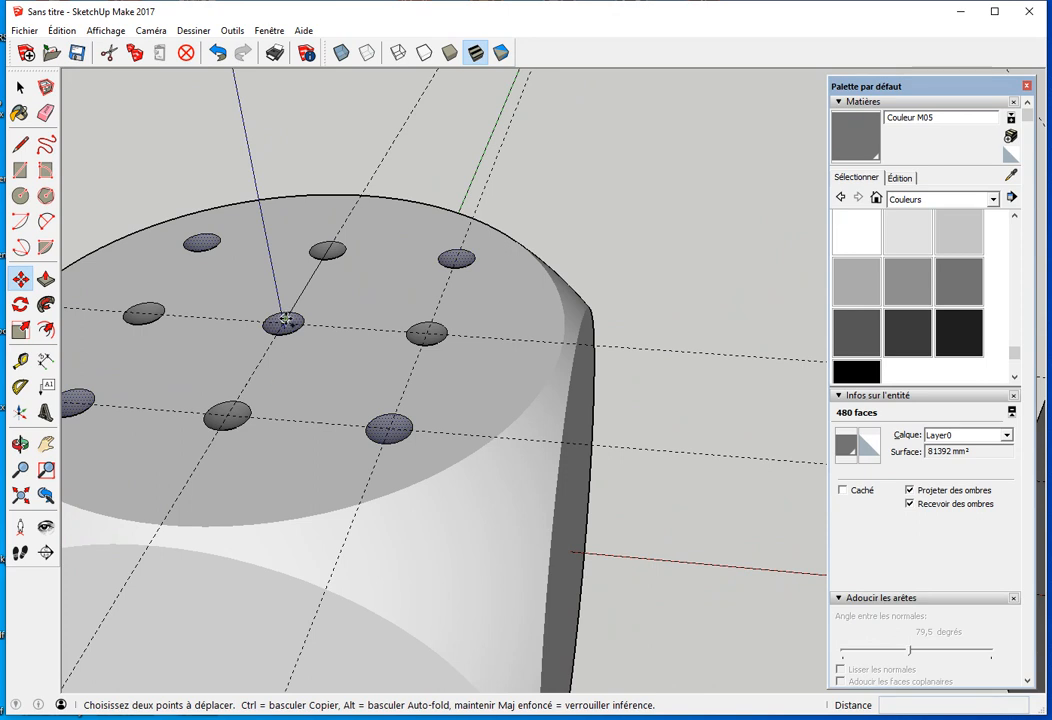
scroll(284, 318, "up", 6)
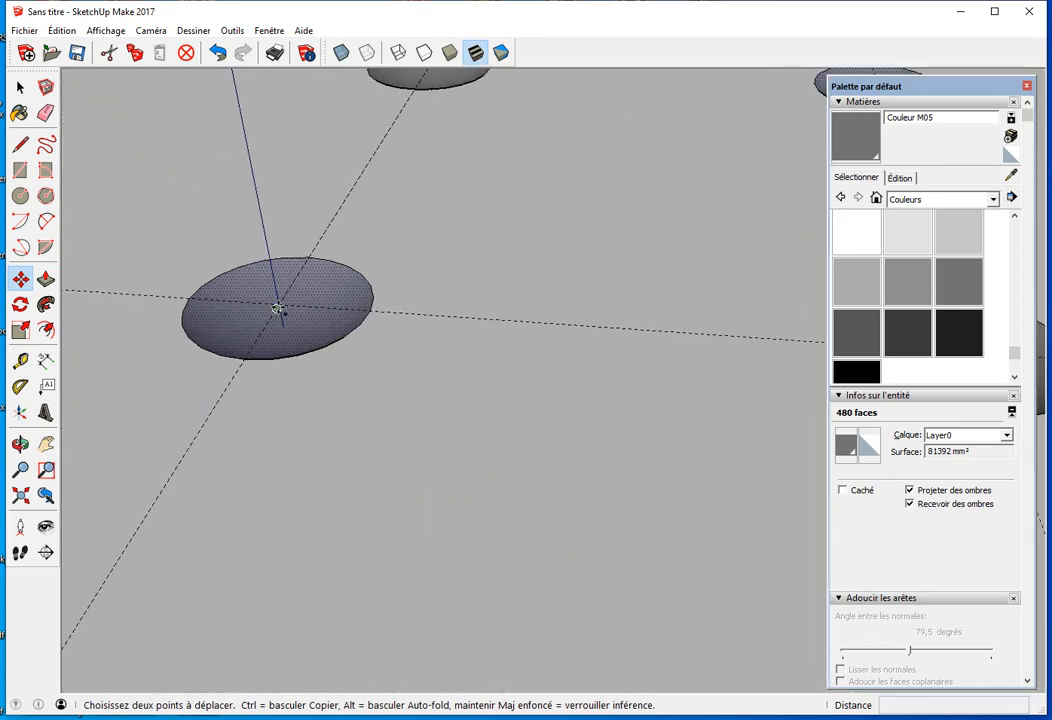
mouse_move(289, 298)
middle_mouse_down()
mouse_move(254, 324)
mouse_move(270, 293)
middle_mouse_up()
scroll(267, 295, "up", 3)
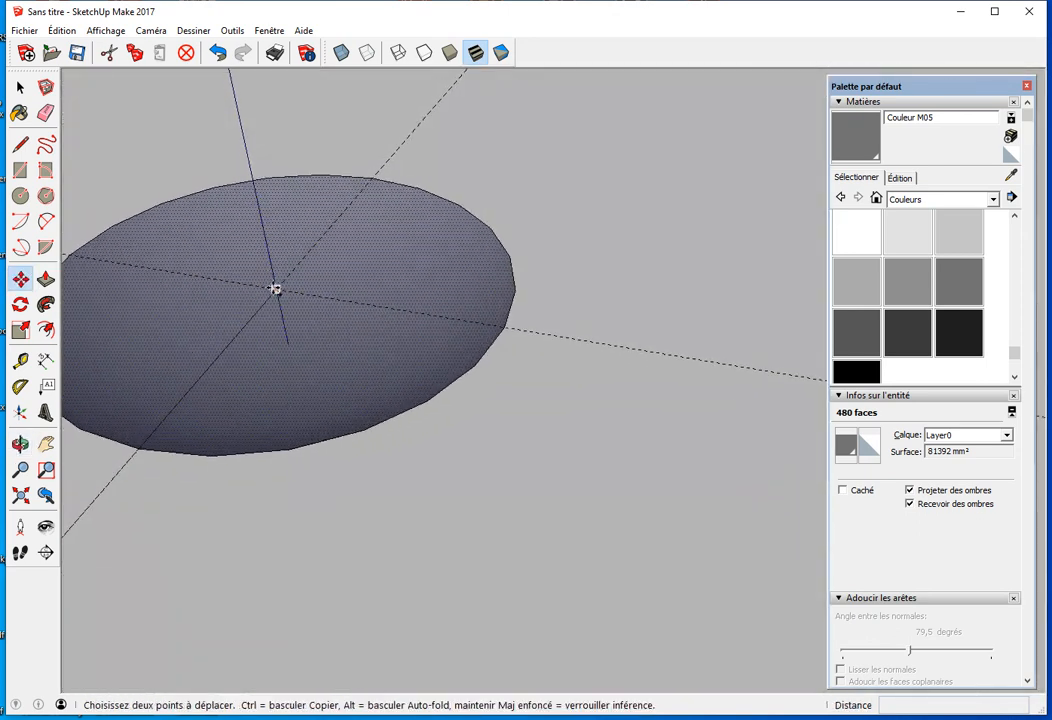
key("ctrl")
left_click(275, 289)
scroll(228, 408, "down", 5)
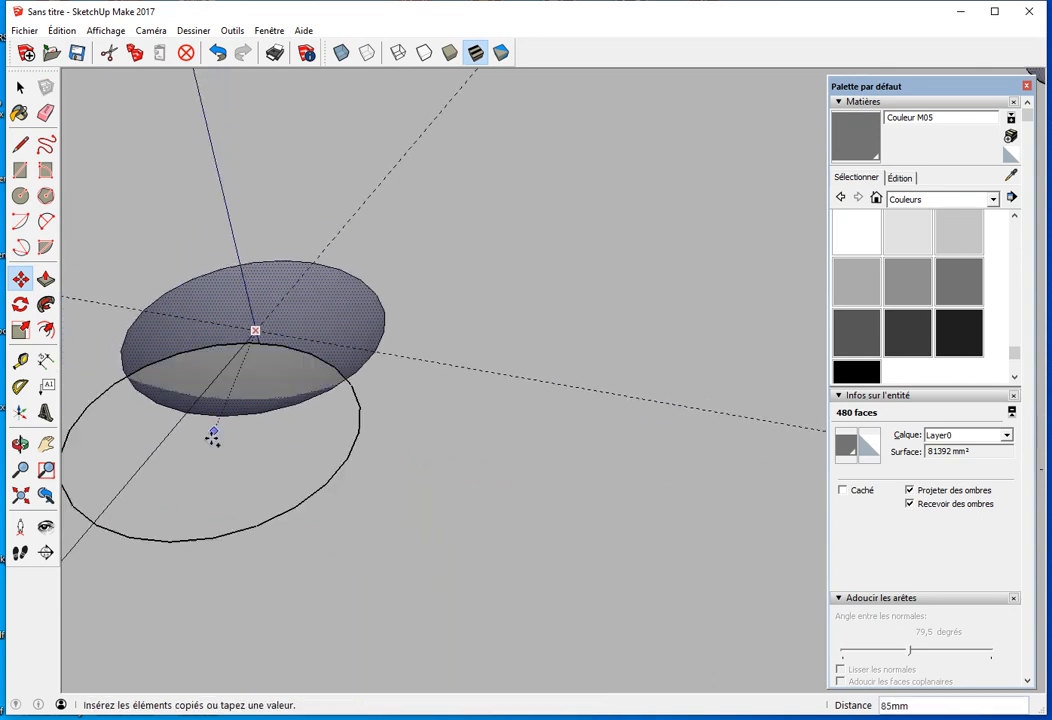
scroll(205, 520, "up", 2)
middle_click_drag(215, 557, 411, 322)
scroll(371, 261, "down", 5)
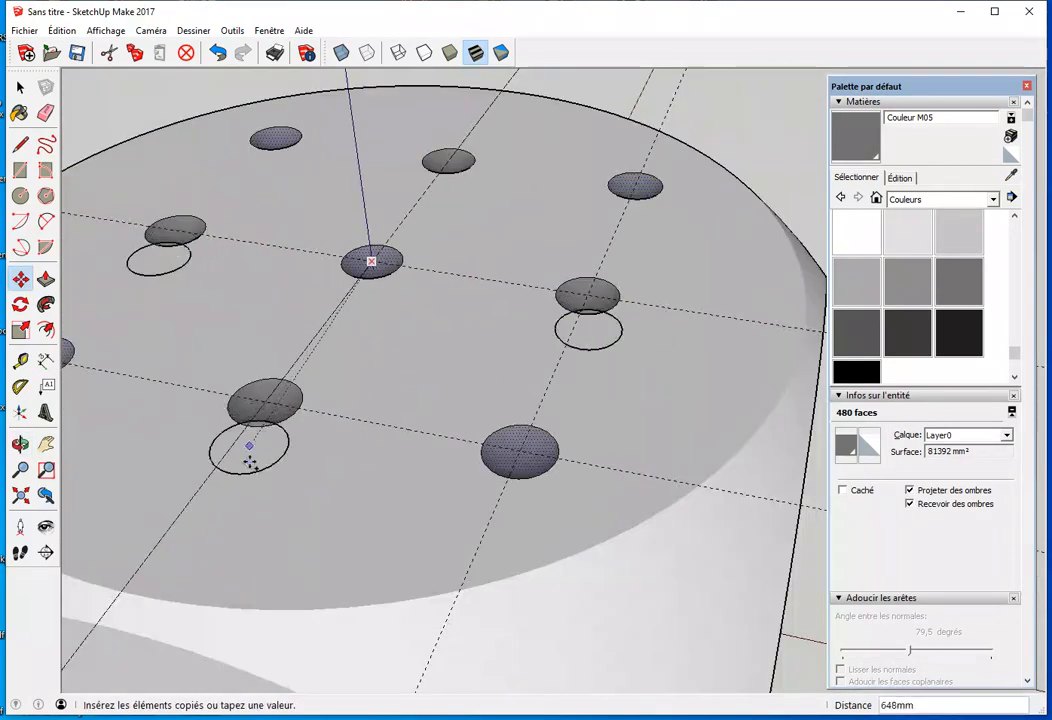
middle_click_drag(305, 378, 223, 249)
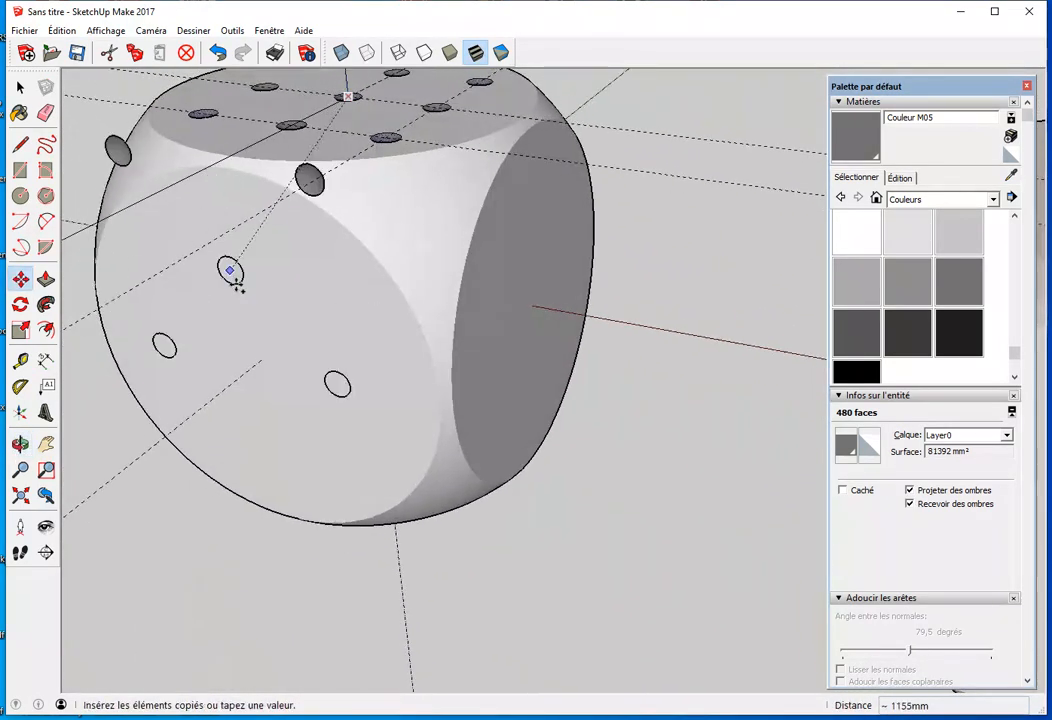
left_click(260, 362)
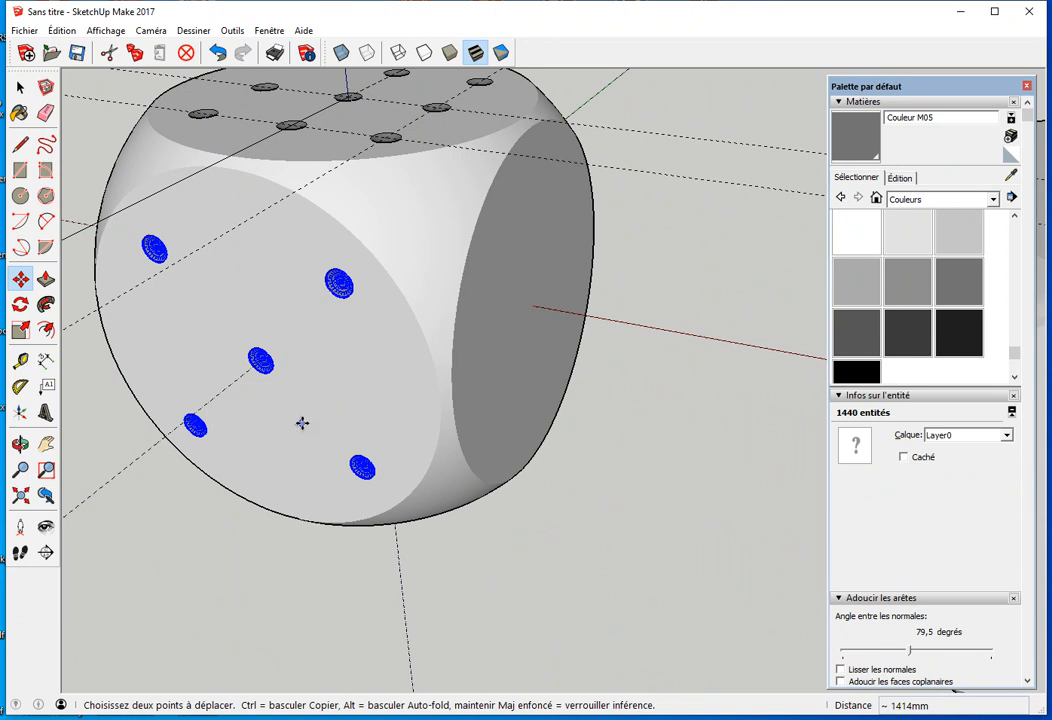
Step: Copy the five front-face pips along the red axis onto the second die's front face, with the central pip on the guide line there
middle_click_drag(378, 389, 340, 380)
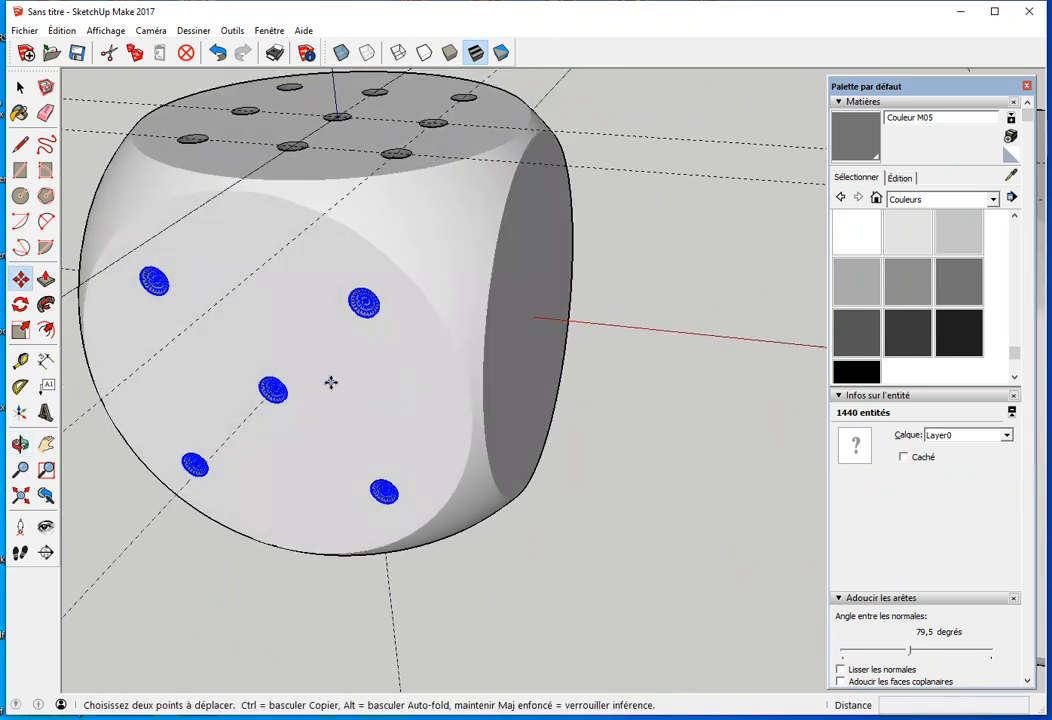
scroll(254, 418, "up", 6)
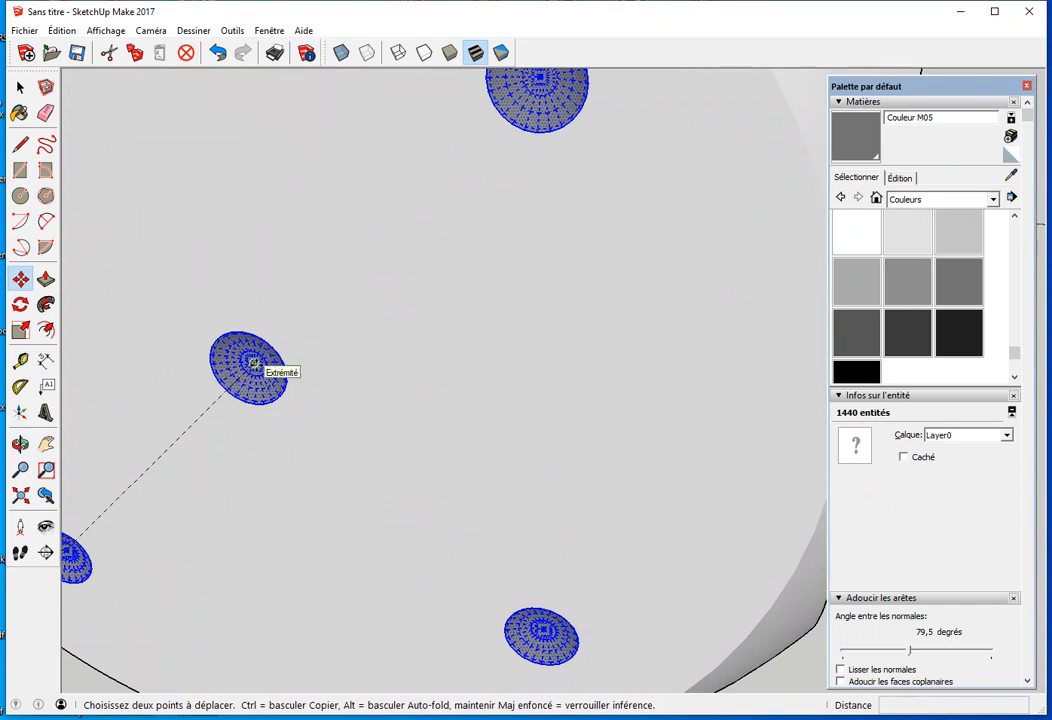
middle_click_drag(255, 365, 483, 367)
scroll(483, 367, "down", 3)
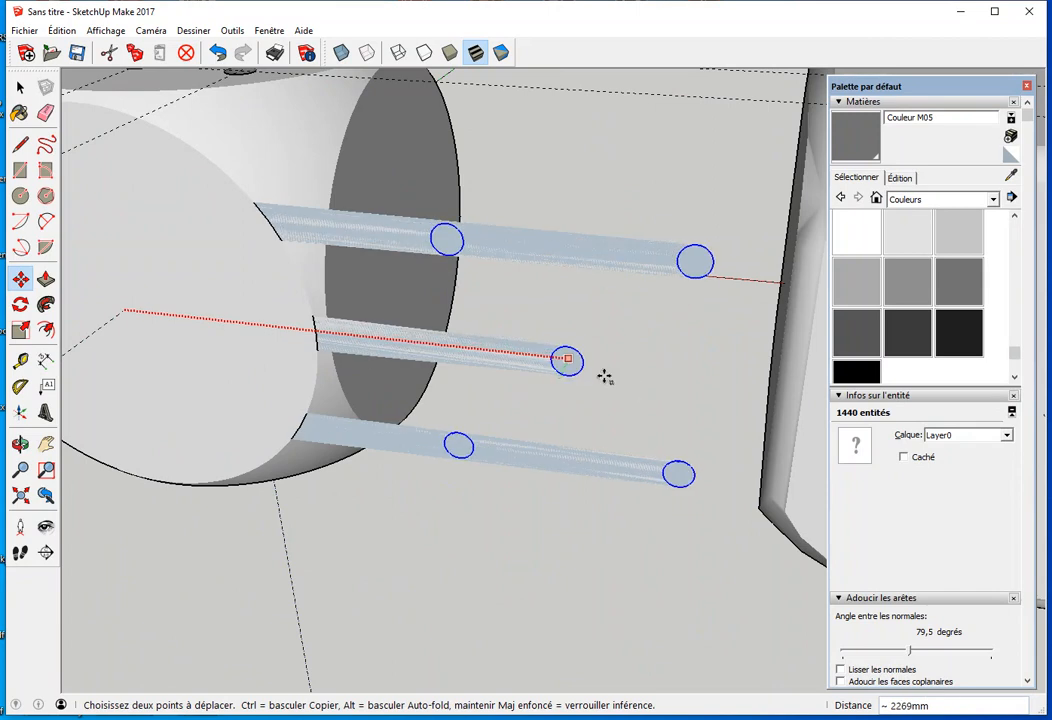
key("ctrl")
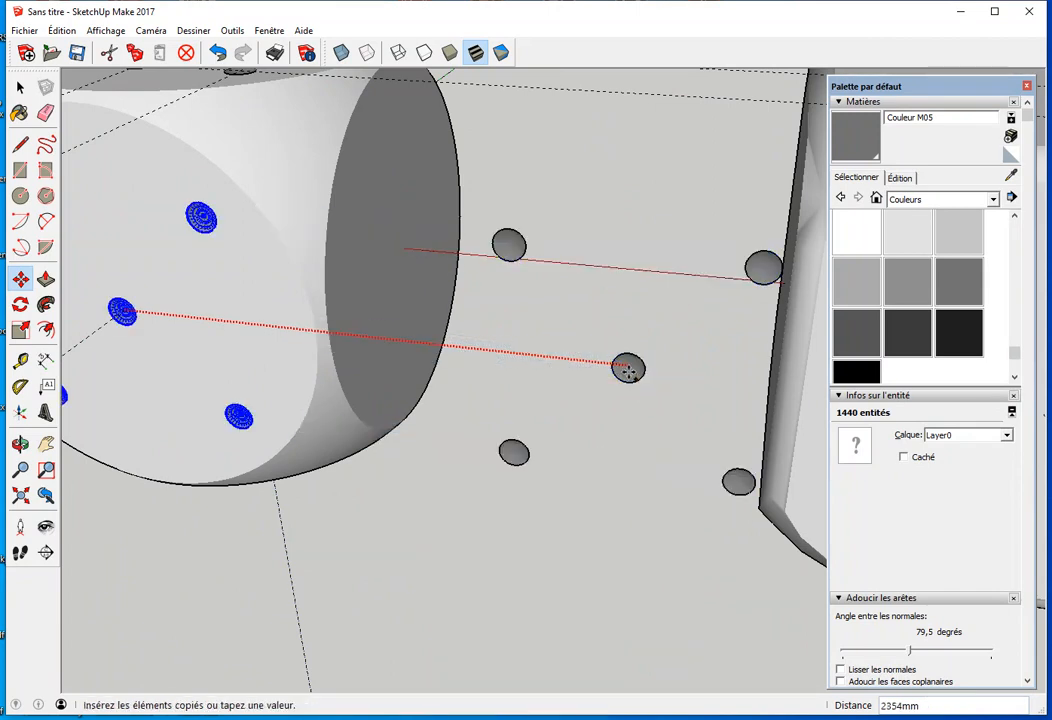
scroll(629, 372, "down", 3)
middle_click_drag(552, 402, 383, 388, "shift")
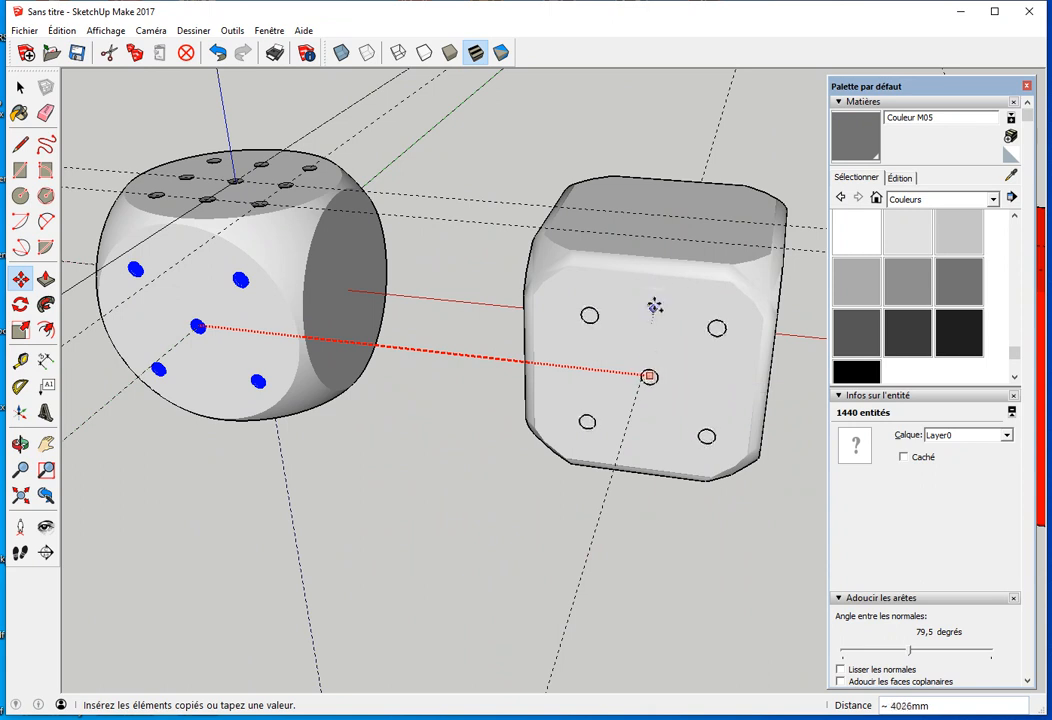
left_click(651, 276)
middle_click_drag(753, 415, 376, 371)
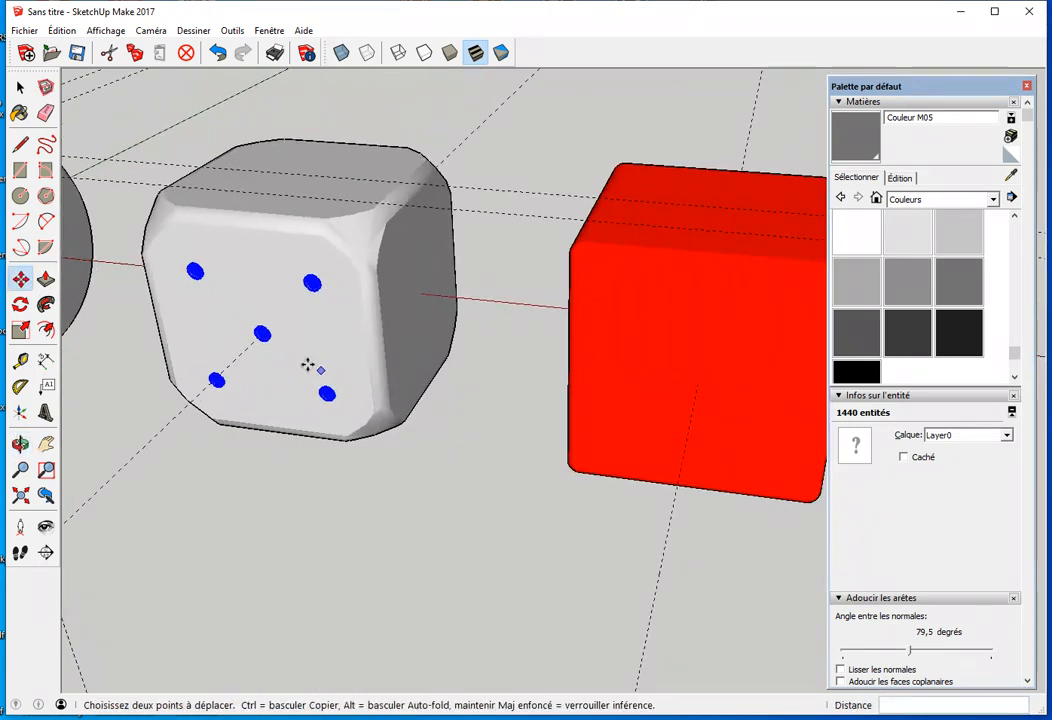
Step: Copy the second die's five front-face pips along the red axis onto the red die, with the central pip on its front-face guide line
scroll(236, 339, "up", 10)
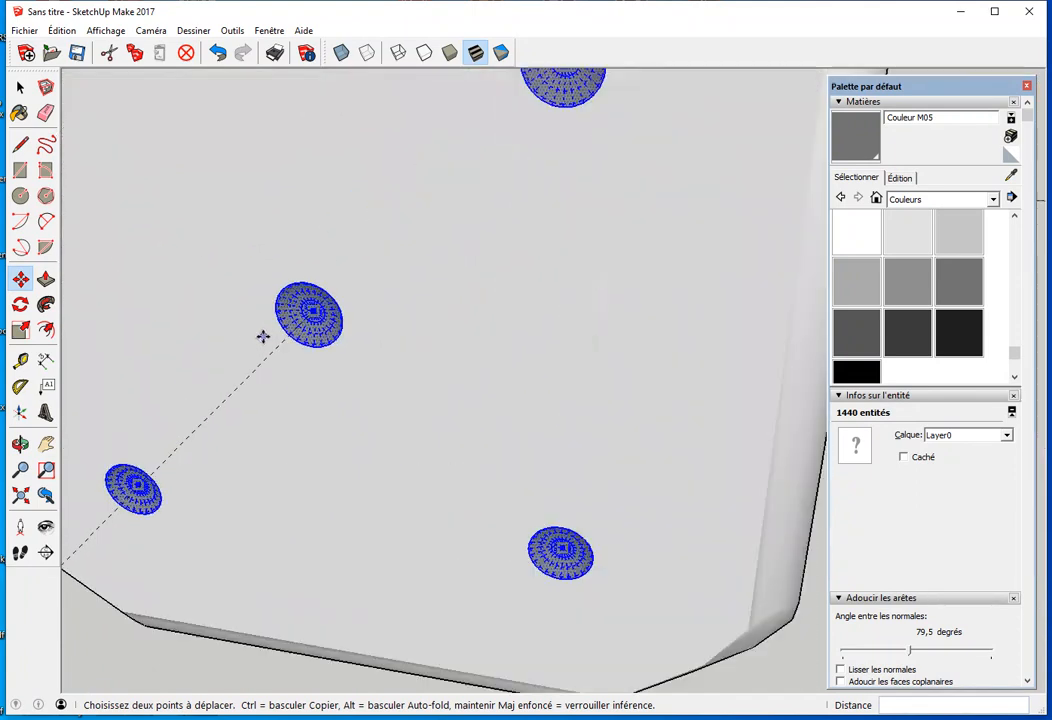
scroll(327, 302, "down", 5)
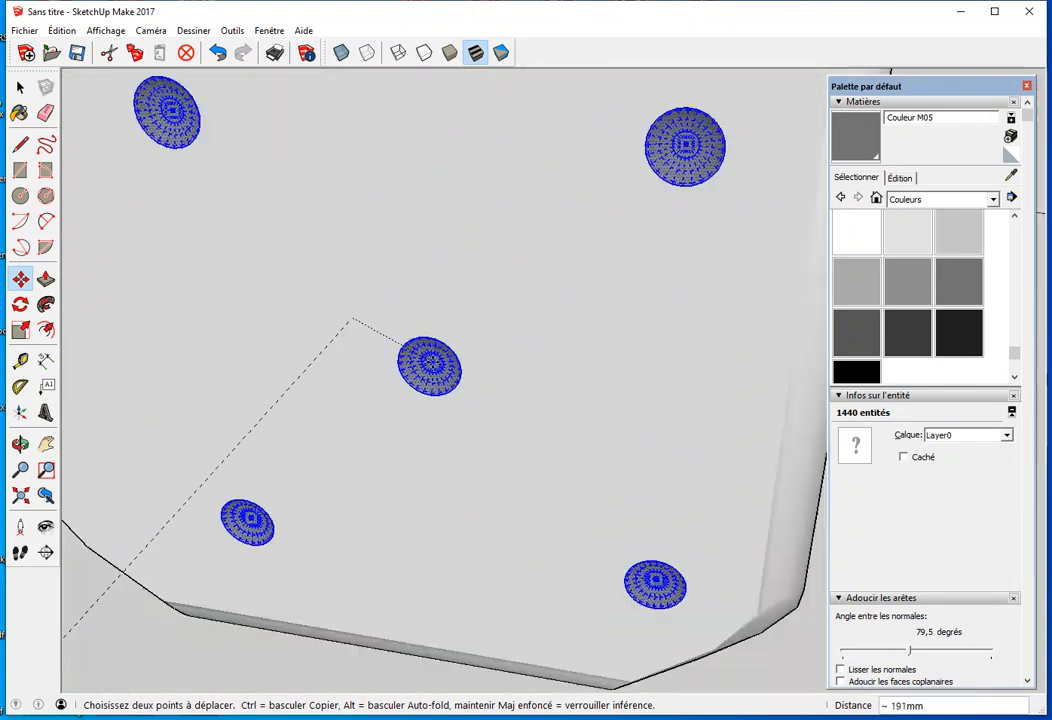
middle_click_drag(697, 388, 622, 397)
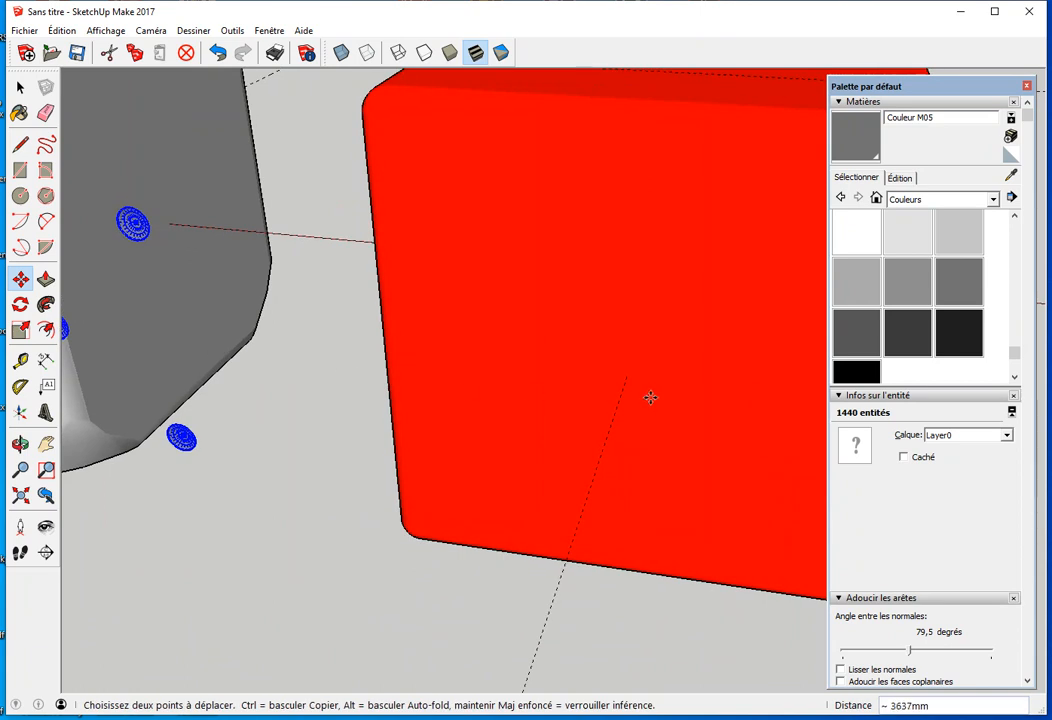
scroll(624, 376, "up", 3)
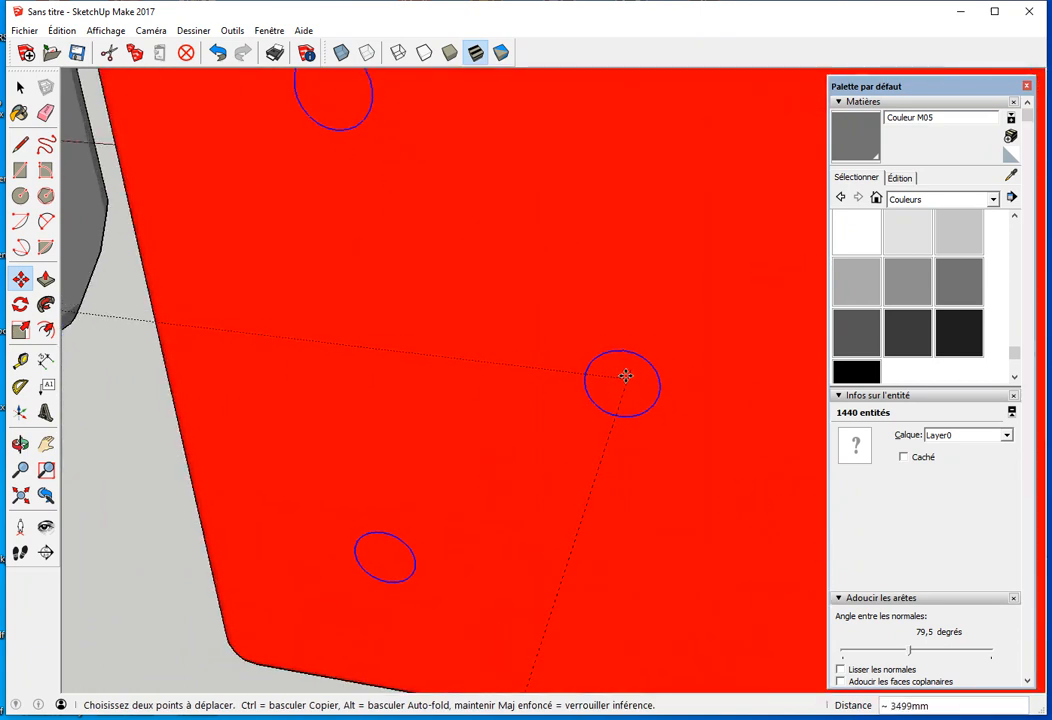
scroll(505, 380, "down", 6)
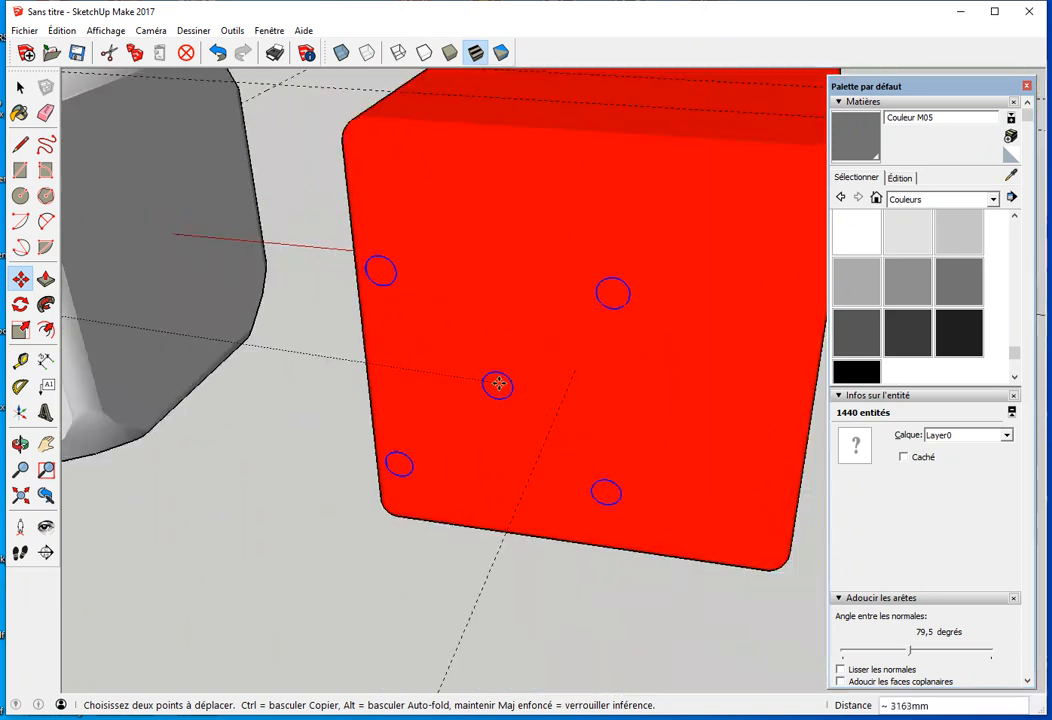
left_click(491, 375)
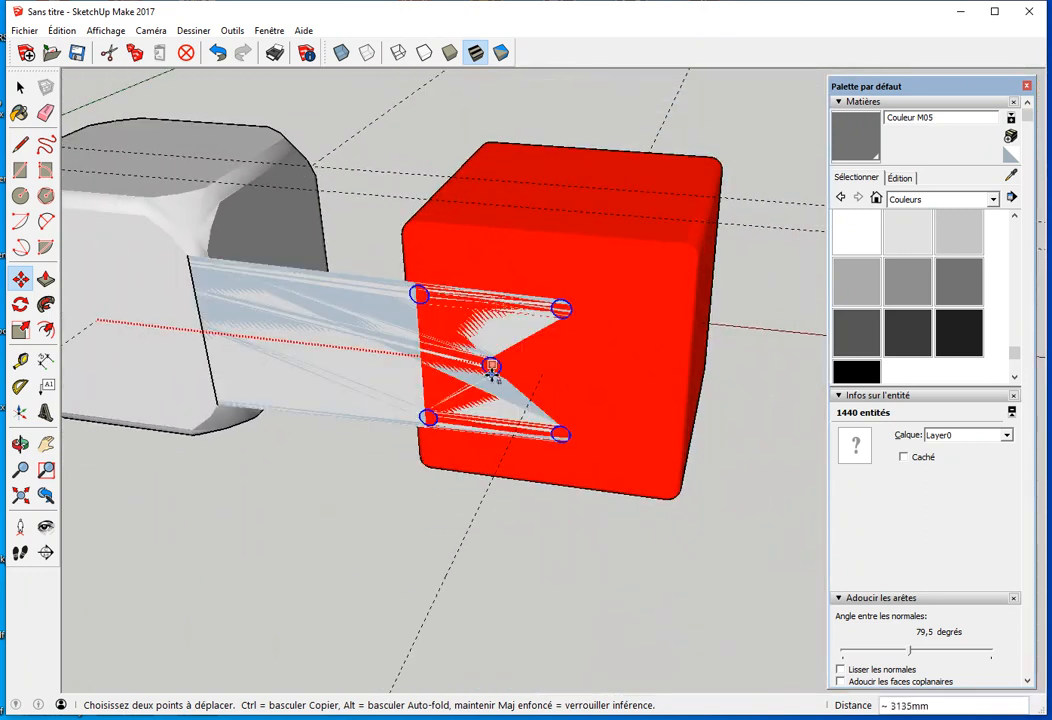
key("ctrl")
left_click(538, 284)
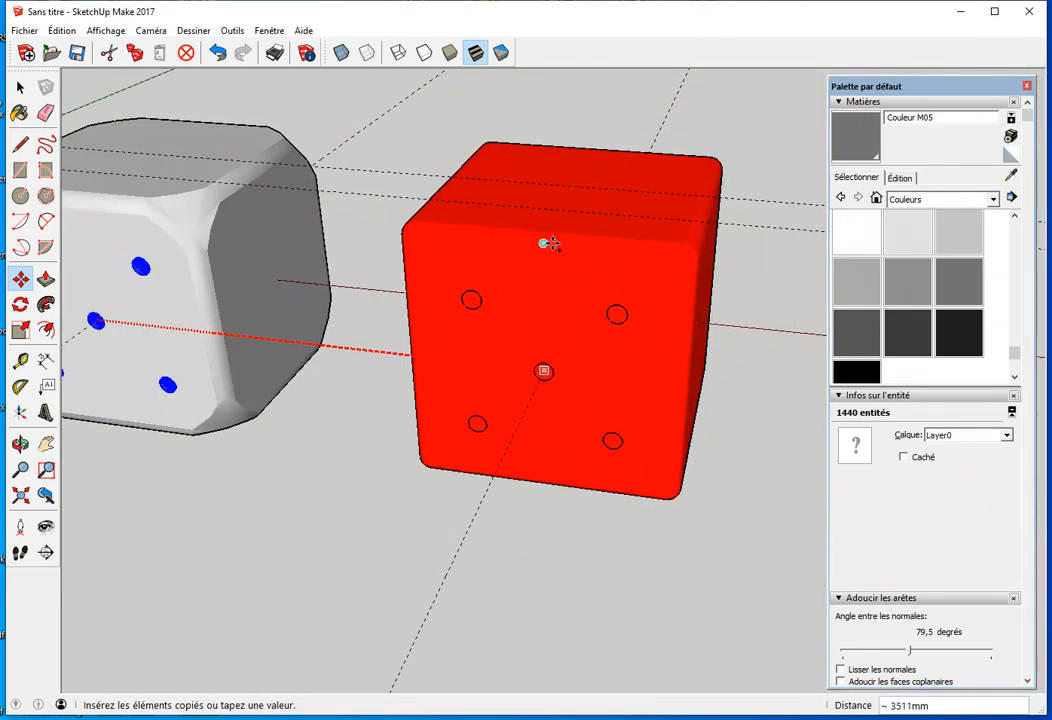
key("Escape")
key("space")
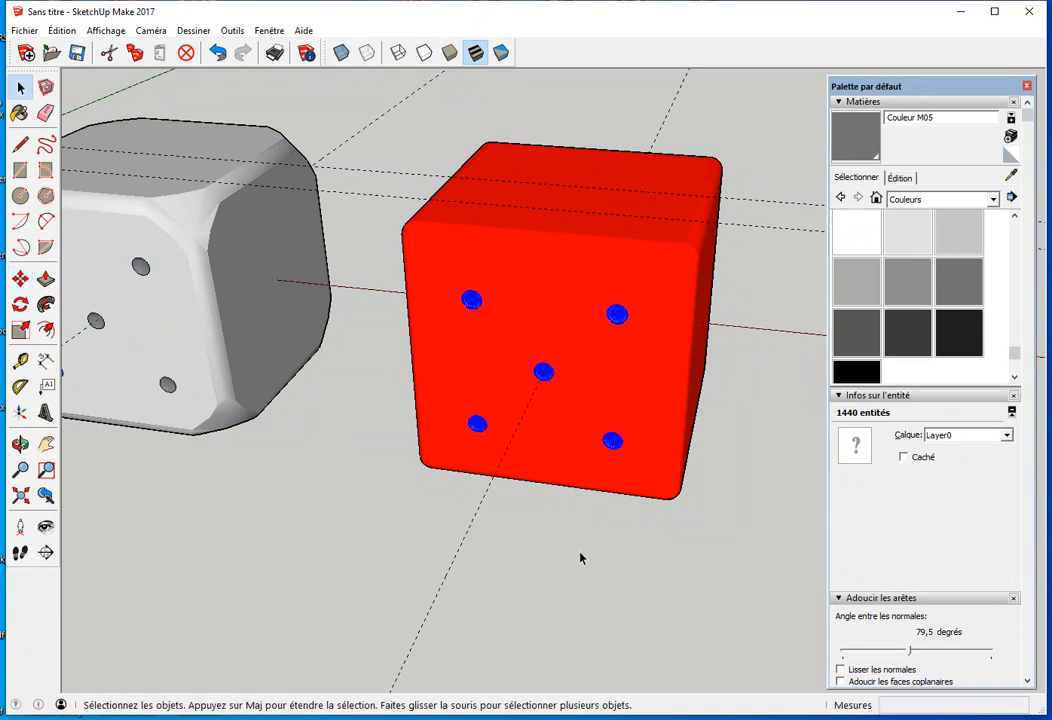
left_click(406, 549)
Step: Examine the front, top and rear faces of the dice from several angles
middle_click_drag(242, 547, 354, 505)
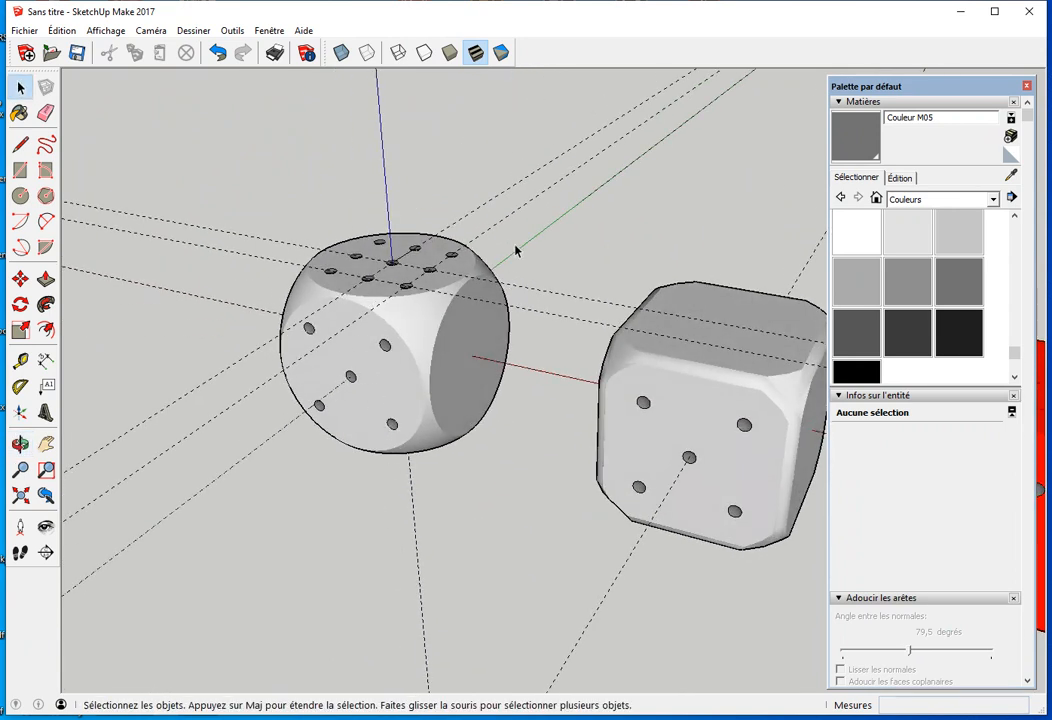
middle_click_drag(535, 274, 499, 290)
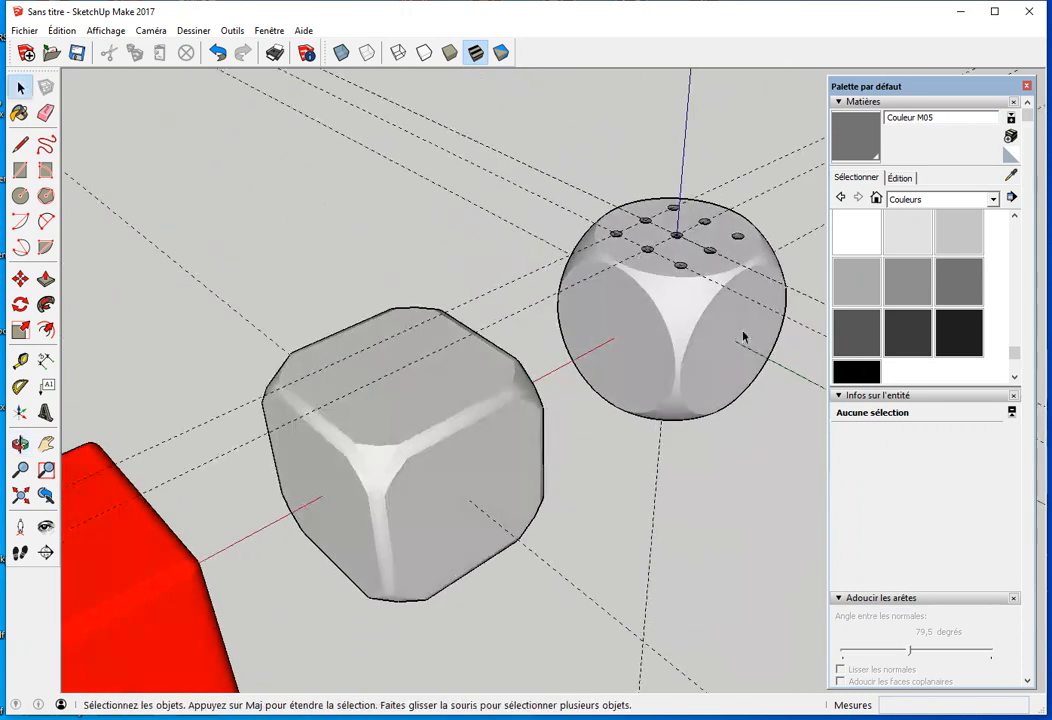
middle_click_drag(694, 479, 625, 352)
middle_click_drag(190, 514, 515, 526)
middle_click_drag(599, 533, 164, 513)
middle_click_drag(447, 505, 366, 451)
middle_click_drag(676, 535, 533, 548)
scroll(531, 394, "up", 6)
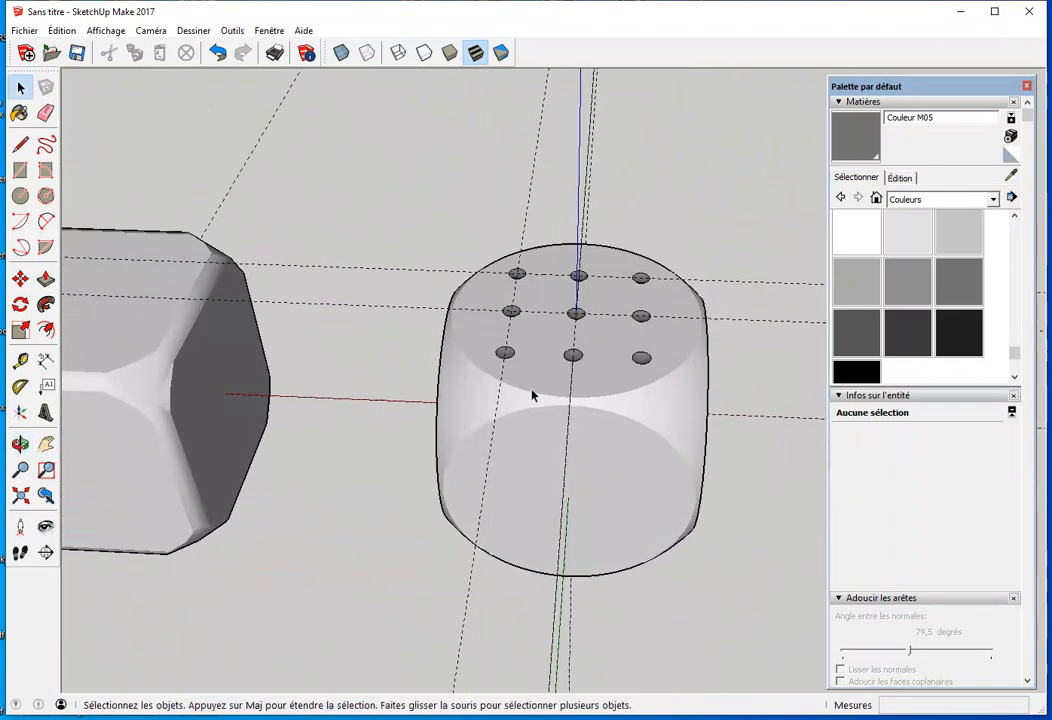
Step: Copy the three diagonal pips on the first die's top face from the central pip's centre to the green axis on its rear face
middle_click_drag(578, 441, 512, 426)
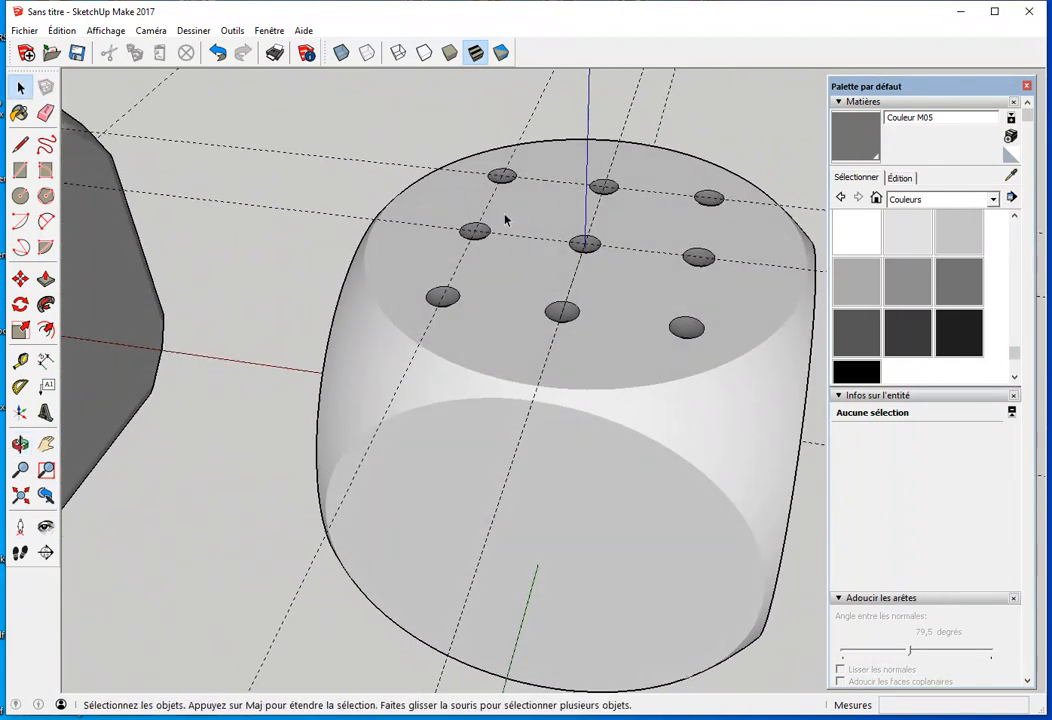
middle_click_drag(498, 228, 502, 253)
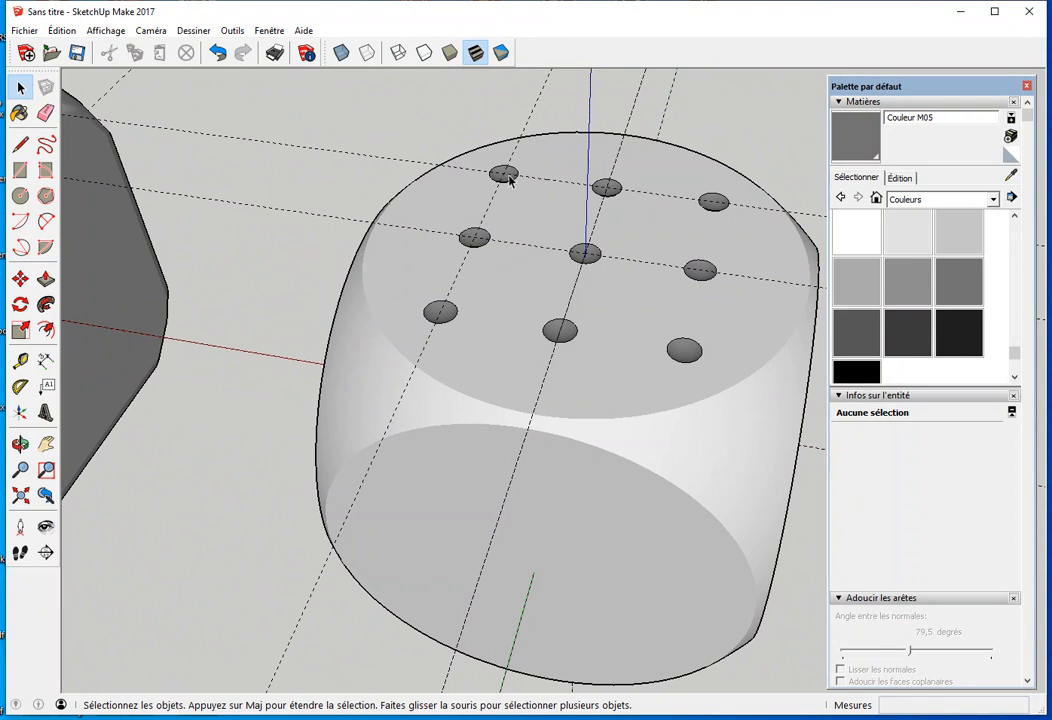
left_click(658, 345)
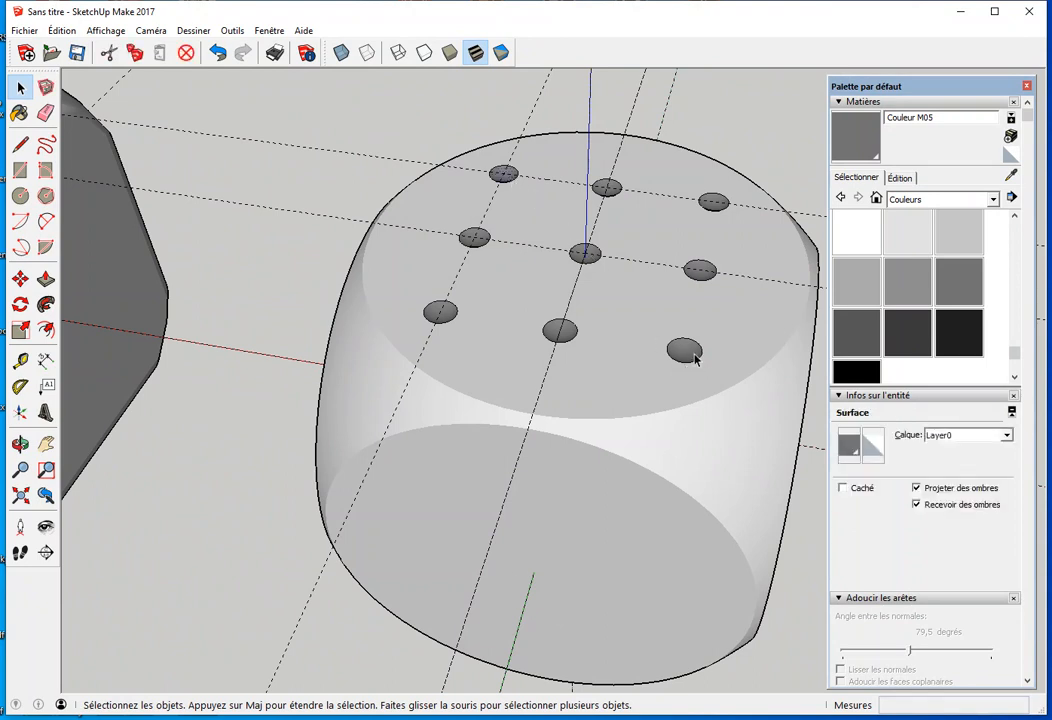
triple_click(645, 303)
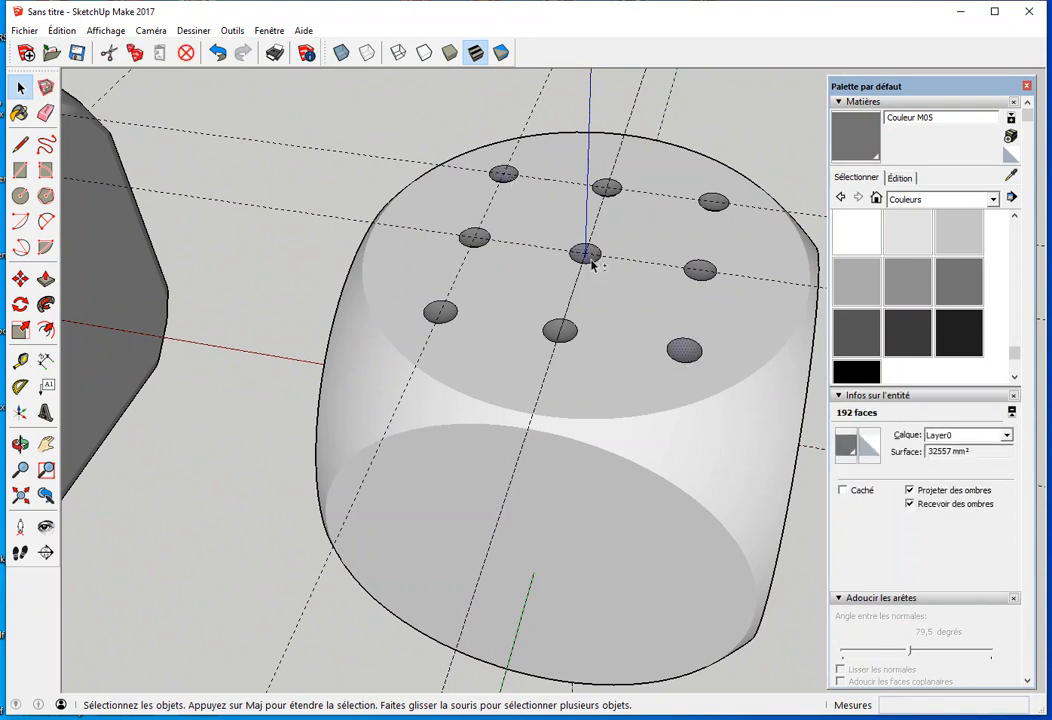
scroll(587, 300, "up", 3)
key("m")
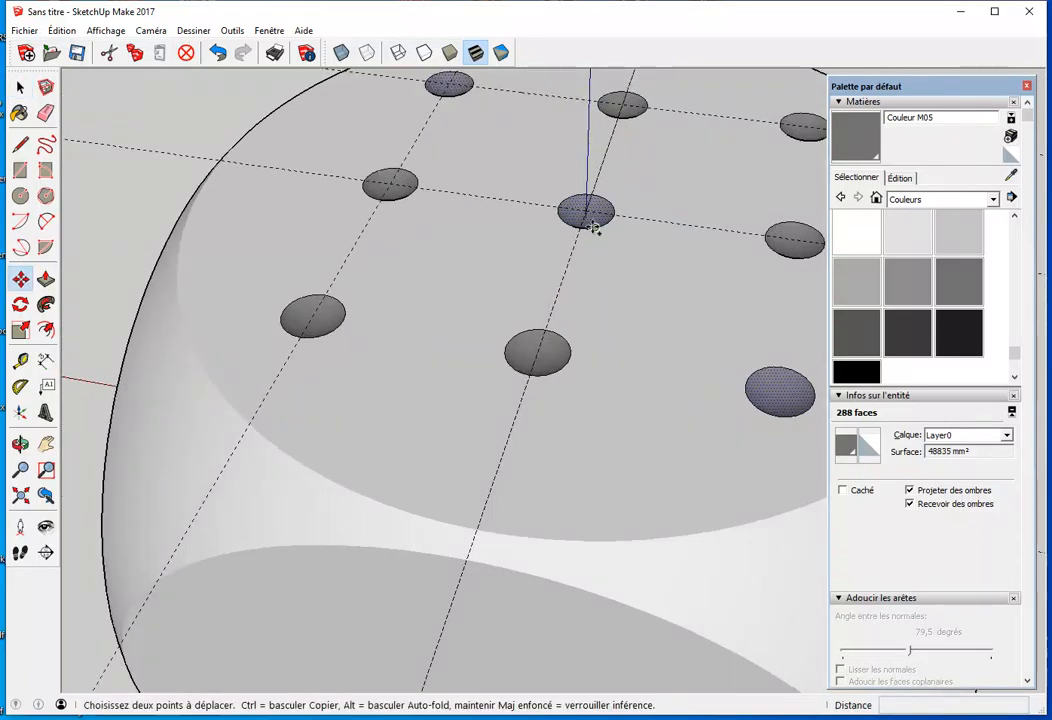
scroll(586, 219, "up", 5)
middle_click_drag(589, 232, 534, 225)
scroll(622, 190, "up", 4)
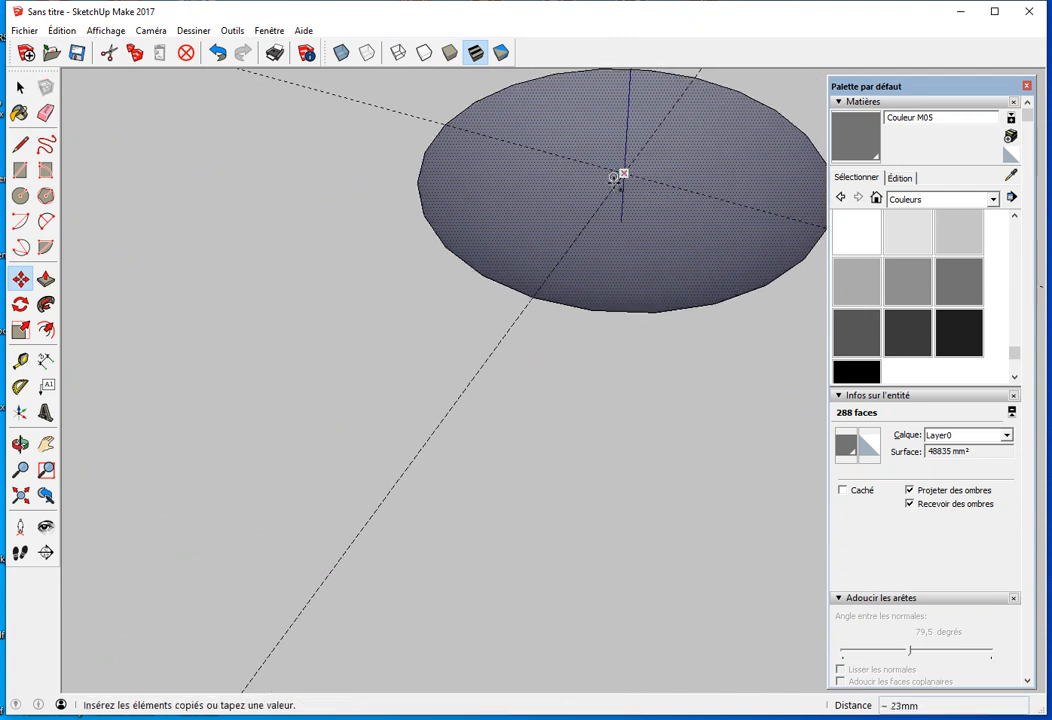
left_click(623, 172)
key("ctrl")
scroll(481, 383, "down", 6)
scroll(458, 497, "down", 3)
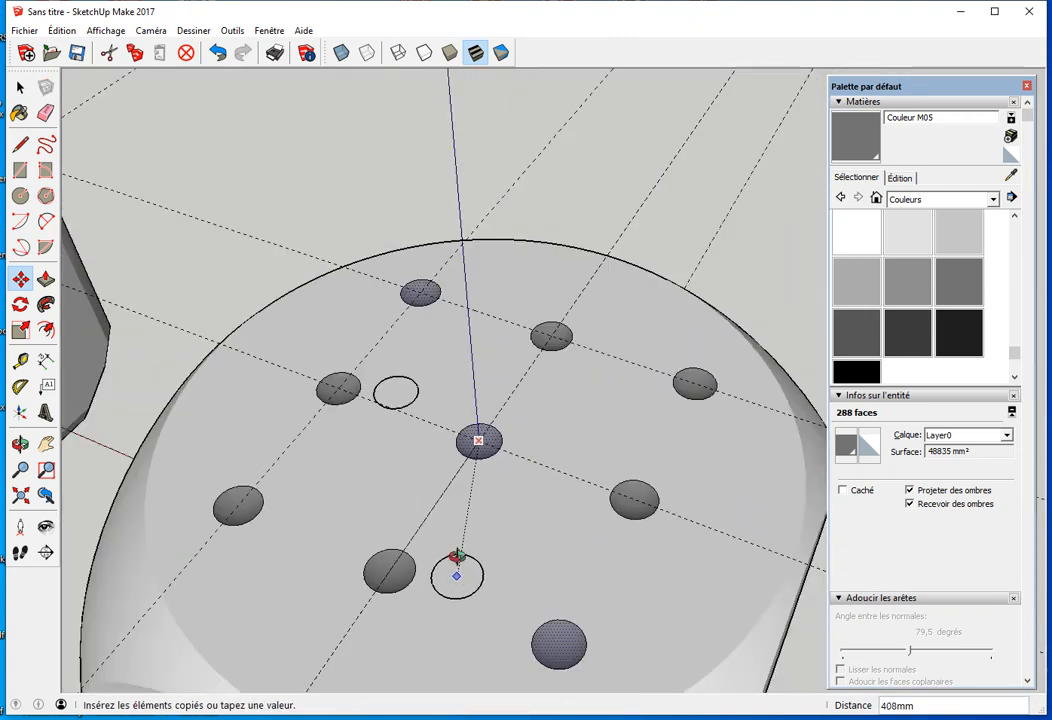
middle_click_drag(458, 577, 550, 188, "shift")
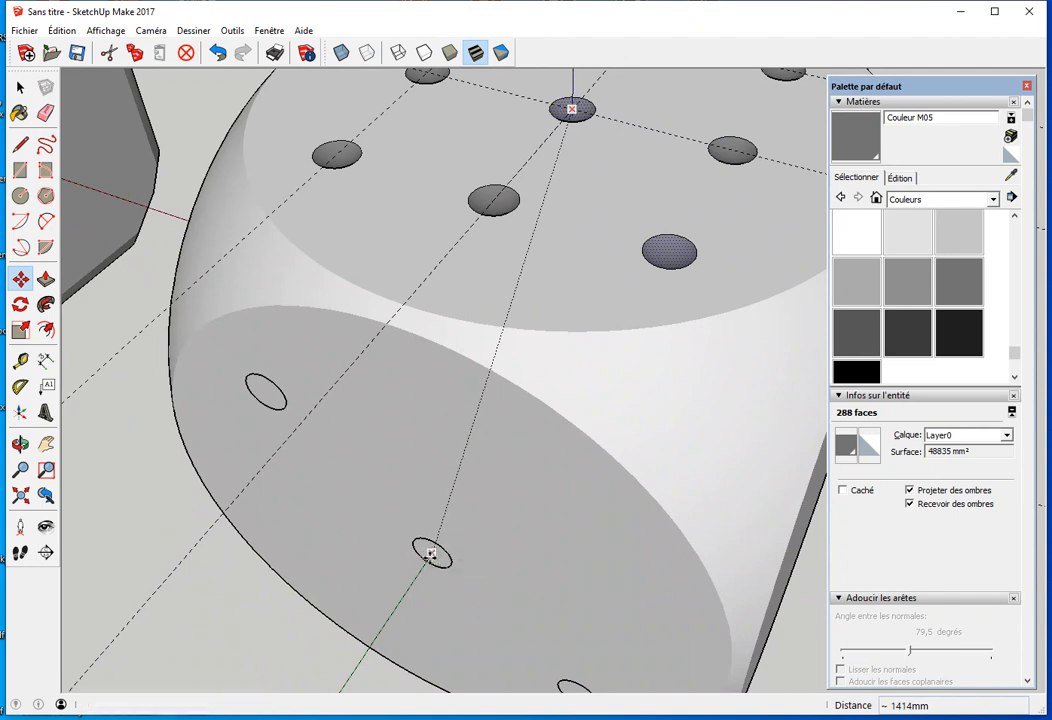
left_click(431, 555)
Step: Copy the three rear-face pips from the central pip's centre to the guide line on the second die's rear face
scroll(270, 622, "down", 2)
middle_click_drag(272, 627, 531, 481, "shift")
scroll(573, 439, "up", 6)
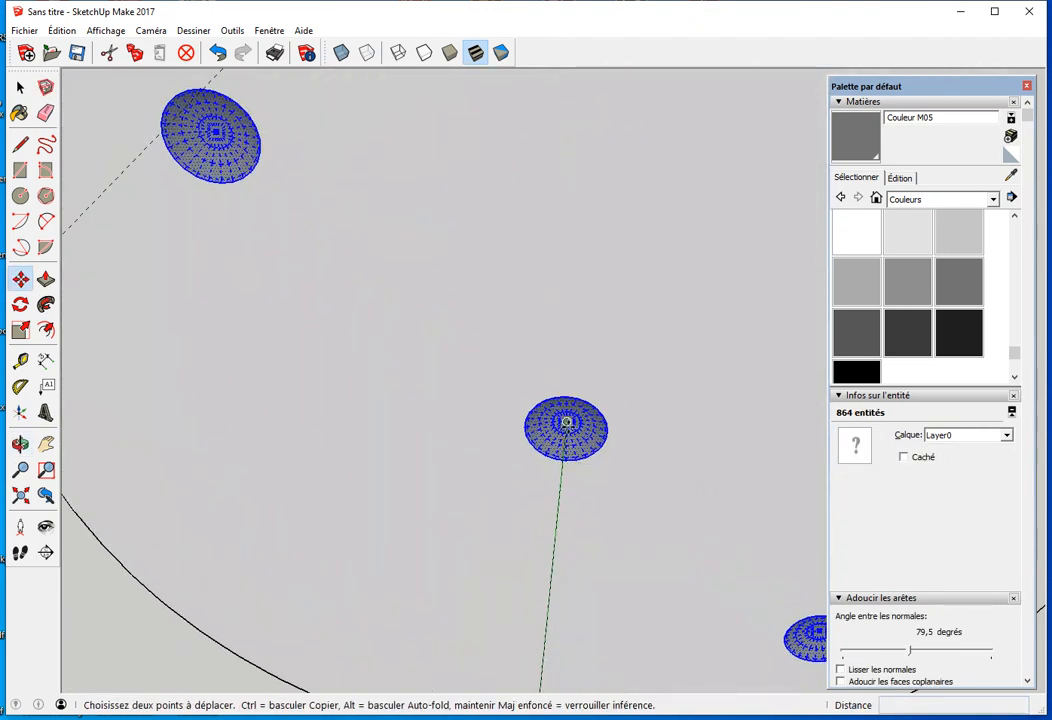
left_click(566, 422)
scroll(385, 480, "down", 3)
middle_click_drag(163, 492, 636, 437, "shift")
key("ctrl")
scroll(533, 465, "down", 3)
middle_click_drag(215, 470, 681, 491, "shift")
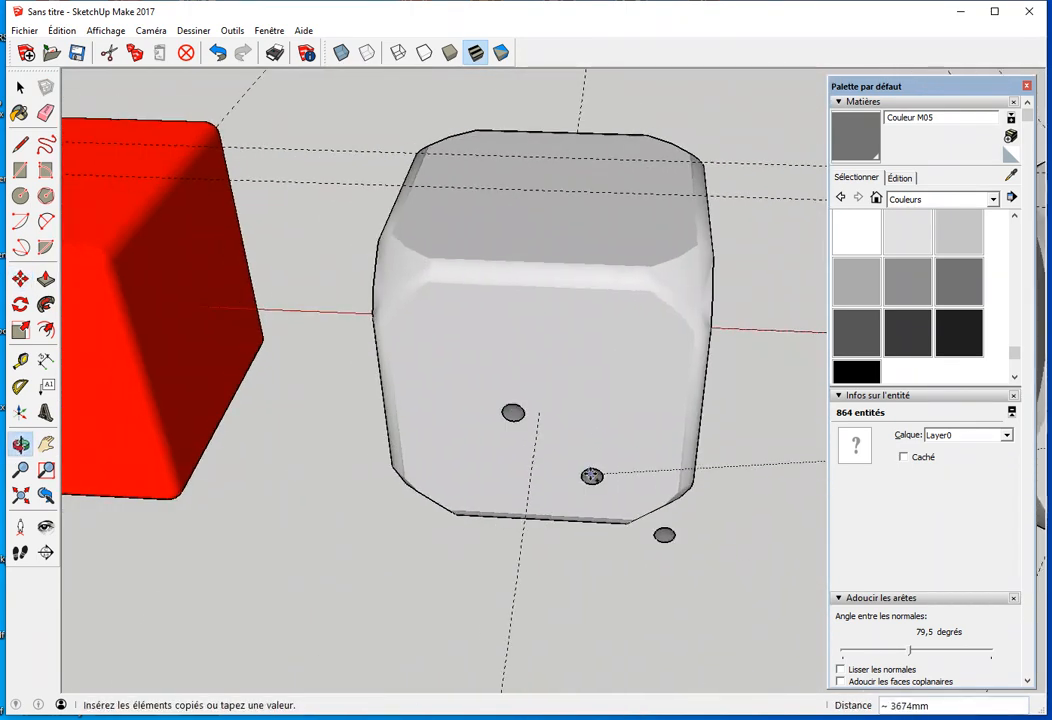
left_click(539, 413)
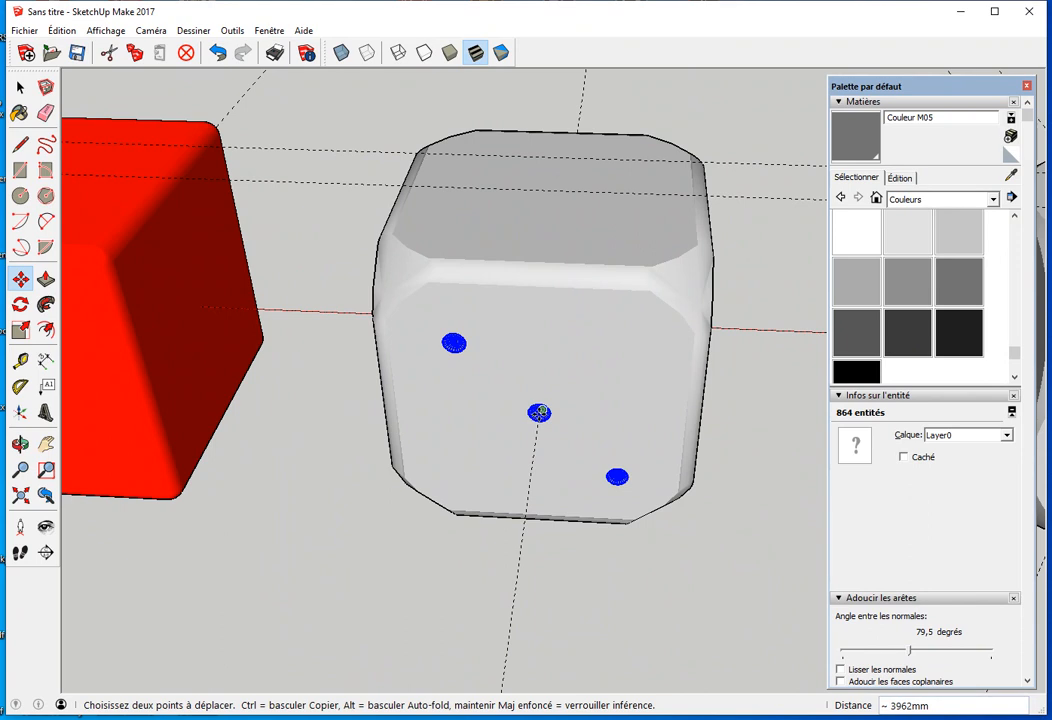
Step: Copy the second die's three rear-face pips onto the red die's rear face, with the central pip on its guide line, and clear the selection
scroll(540, 412, "up", 5)
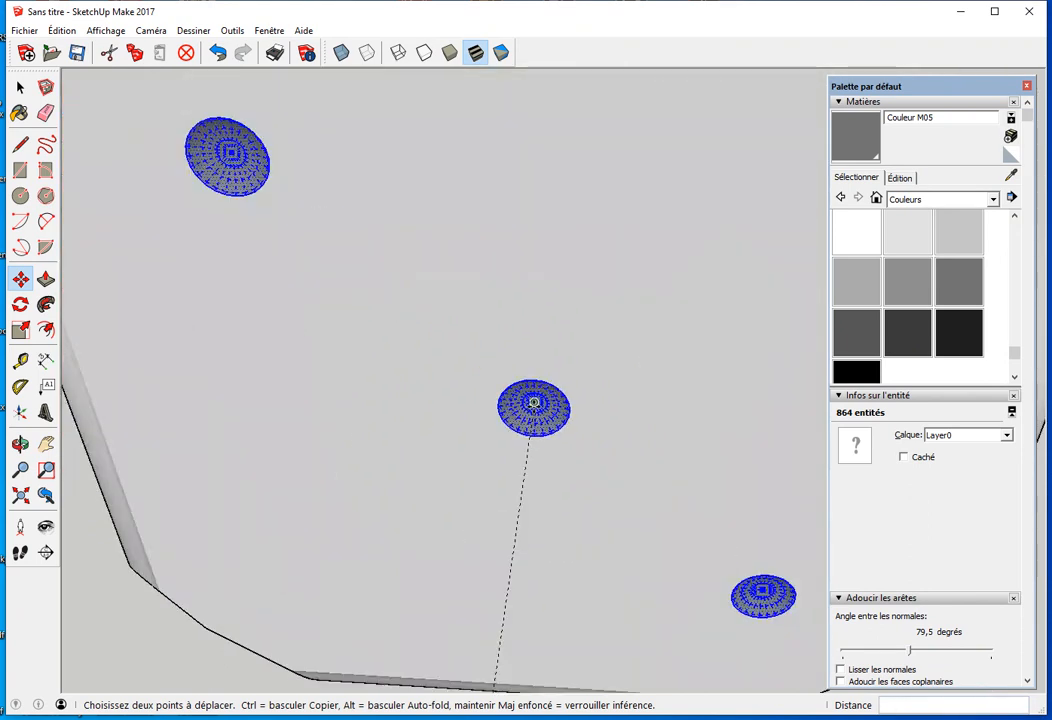
left_click(534, 402)
scroll(395, 446, "down", 4)
middle_click_drag(346, 457, 500, 462, "shift")
key("ctrl")
middle_click_drag(323, 469, 425, 493)
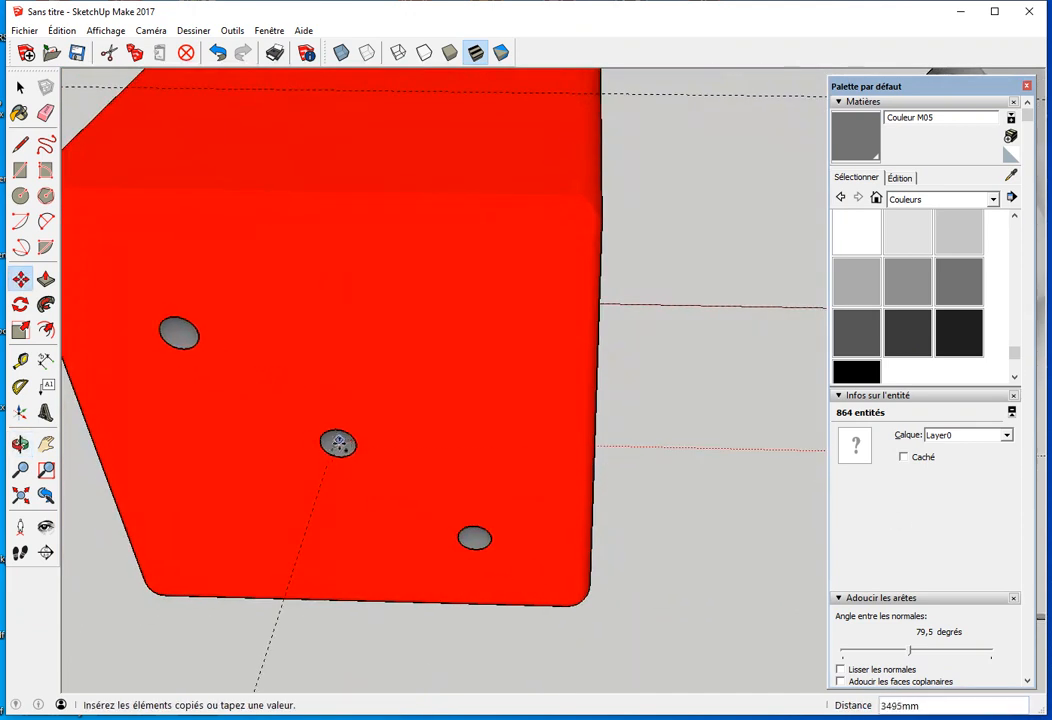
left_click(334, 443)
key("space")
left_click(702, 530)
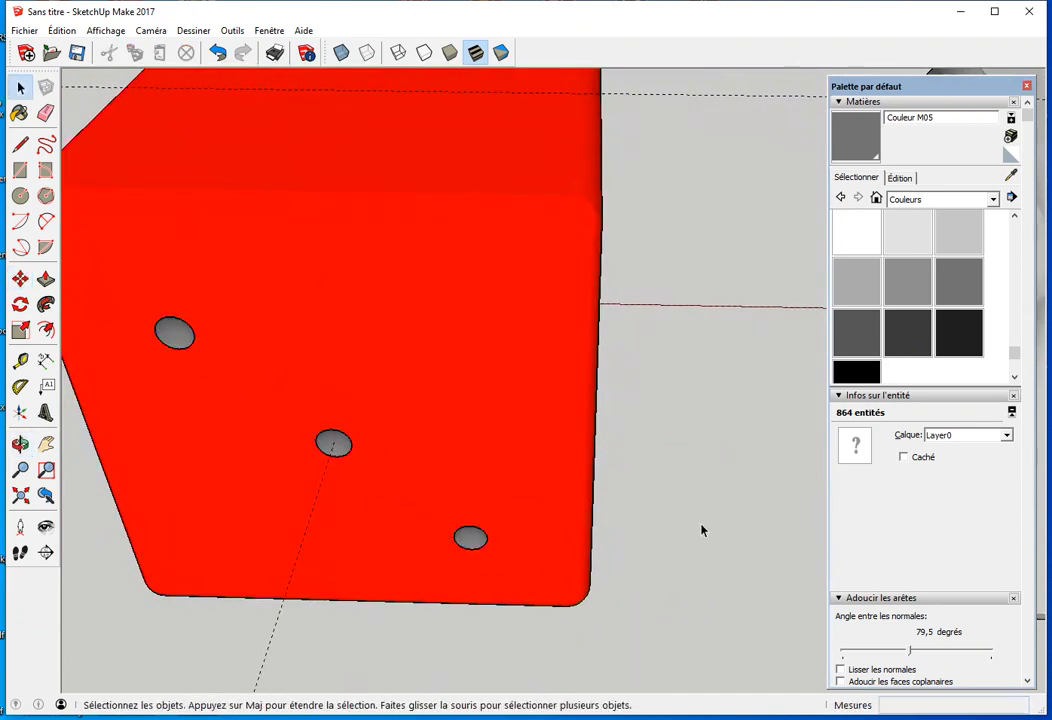
Step: Delete the central pip from the rear faces of the red die, the second die and the first die
double_click(336, 444)
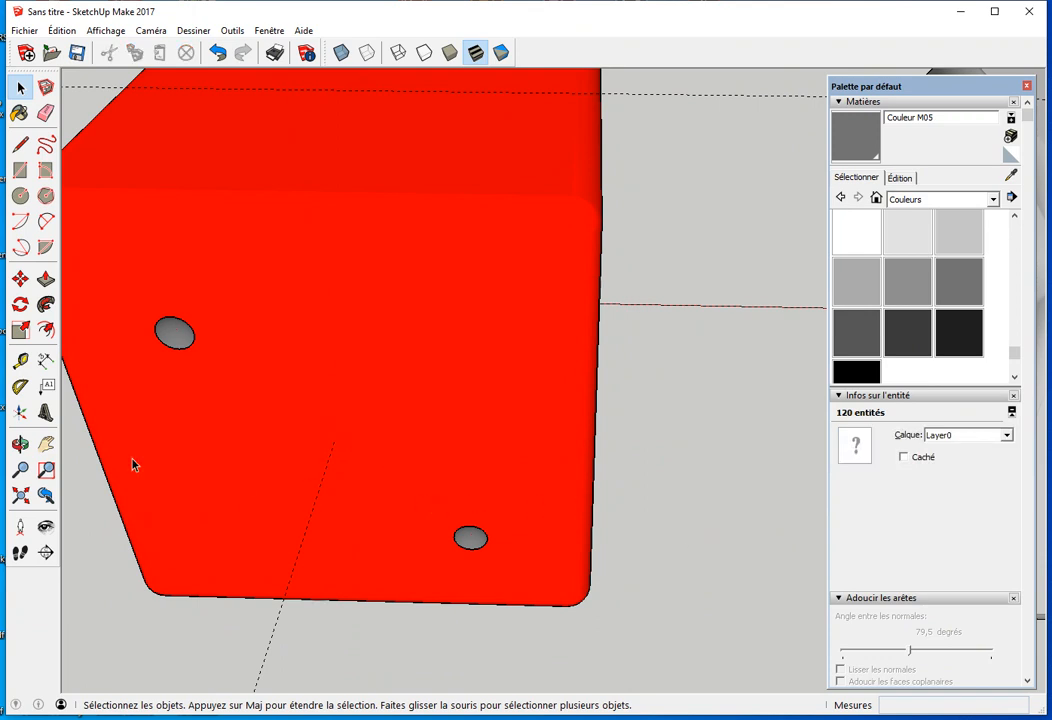
scroll(501, 422, "down", 4)
middle_click_drag(704, 487, 283, 498, "shift")
double_click(418, 460)
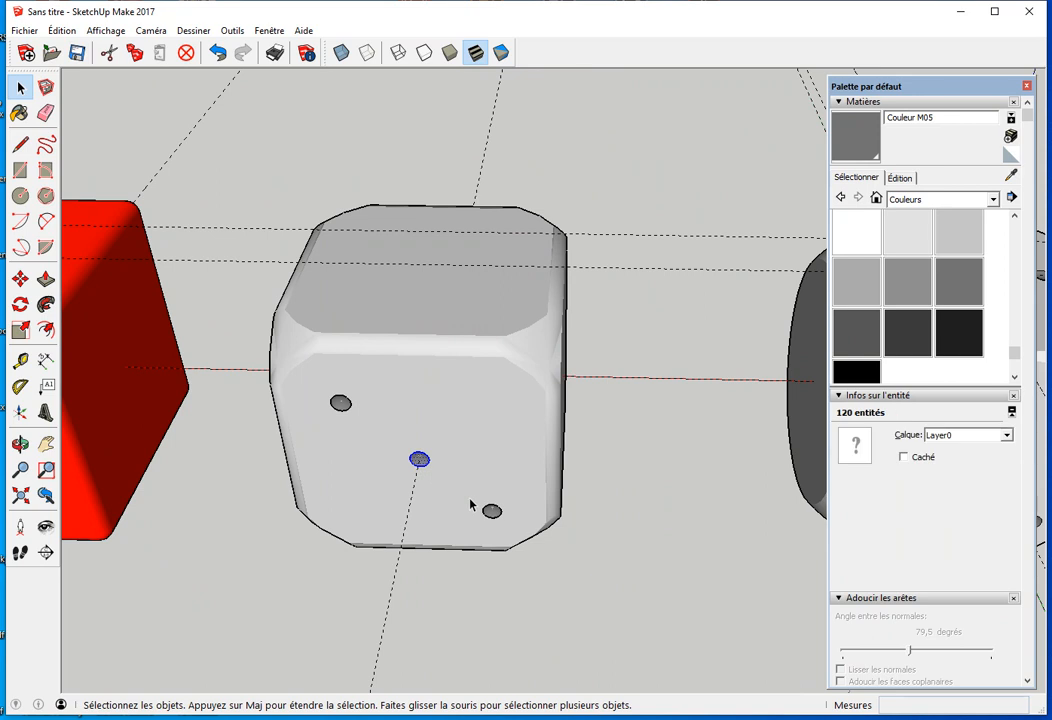
left_click(657, 545)
middle_click_drag(657, 545, 277, 528)
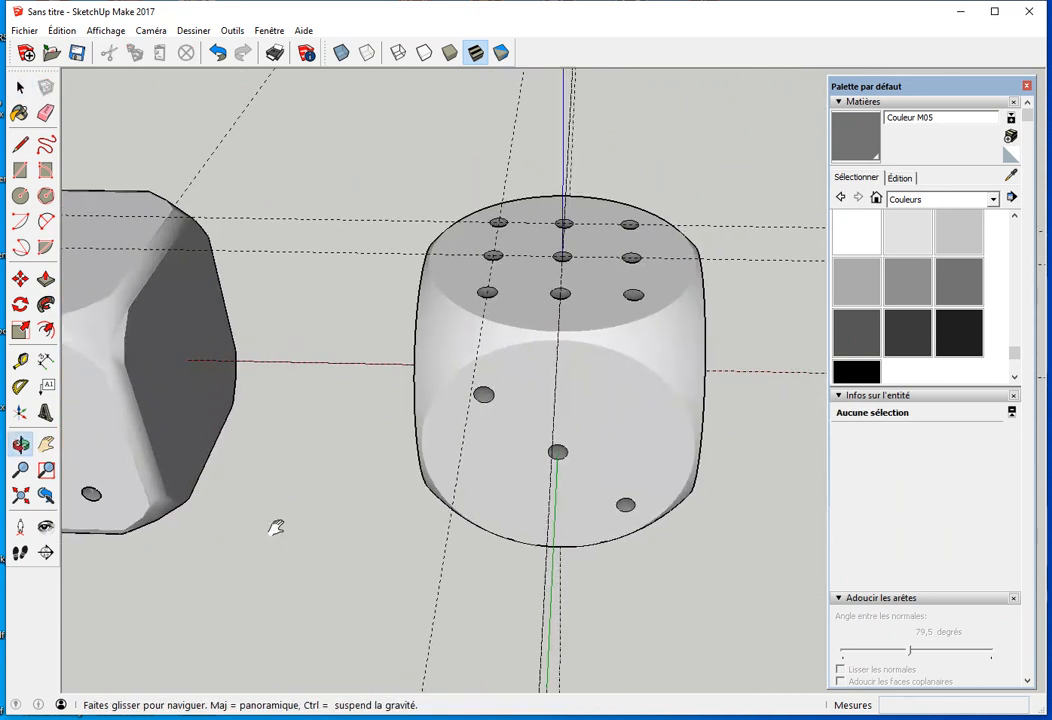
double_click(563, 455)
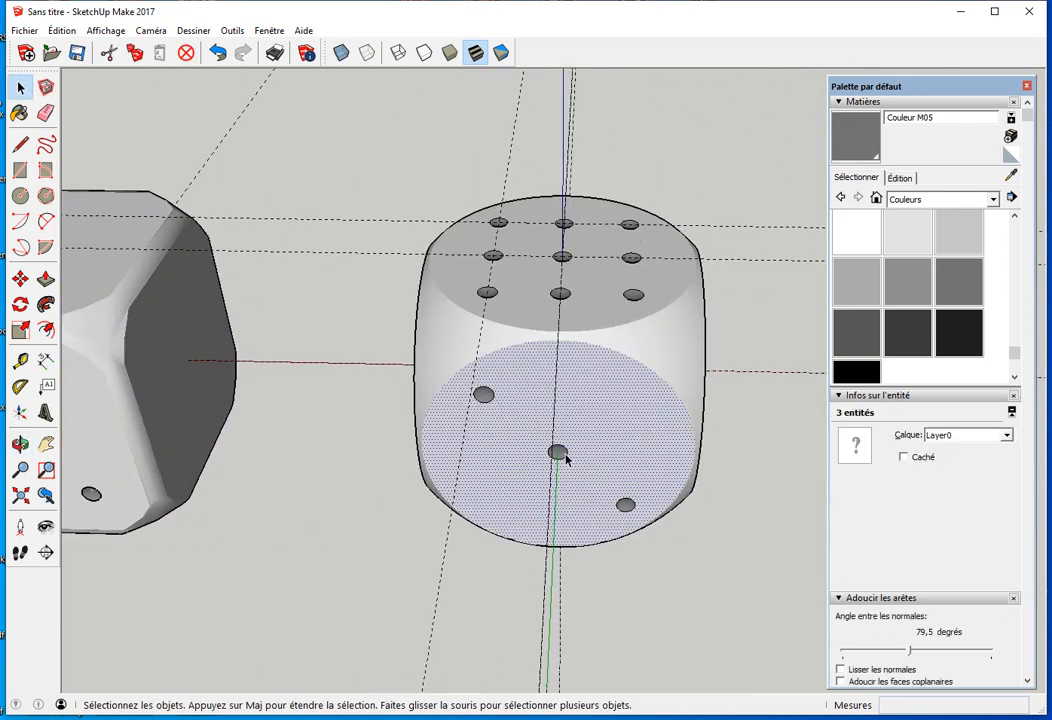
double_click(558, 453)
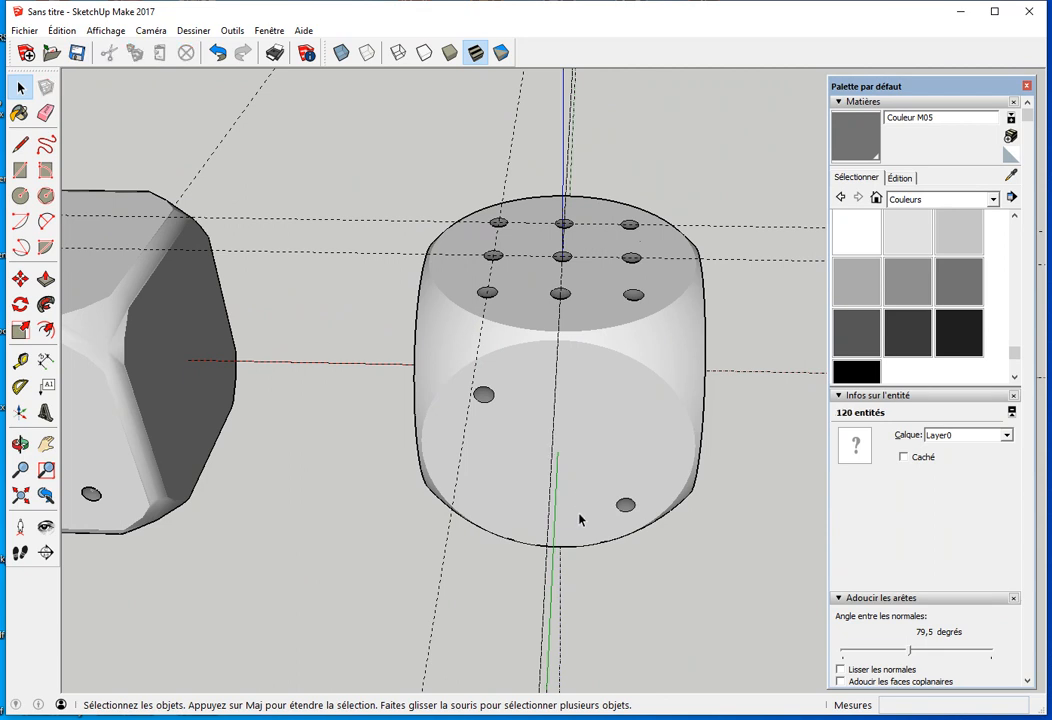
left_click(488, 553)
Step: Copy the first die's six top-face pips from the face centre along the red direction onto the second die's top face, and clear the selection
middle_click_drag(423, 604, 681, 578)
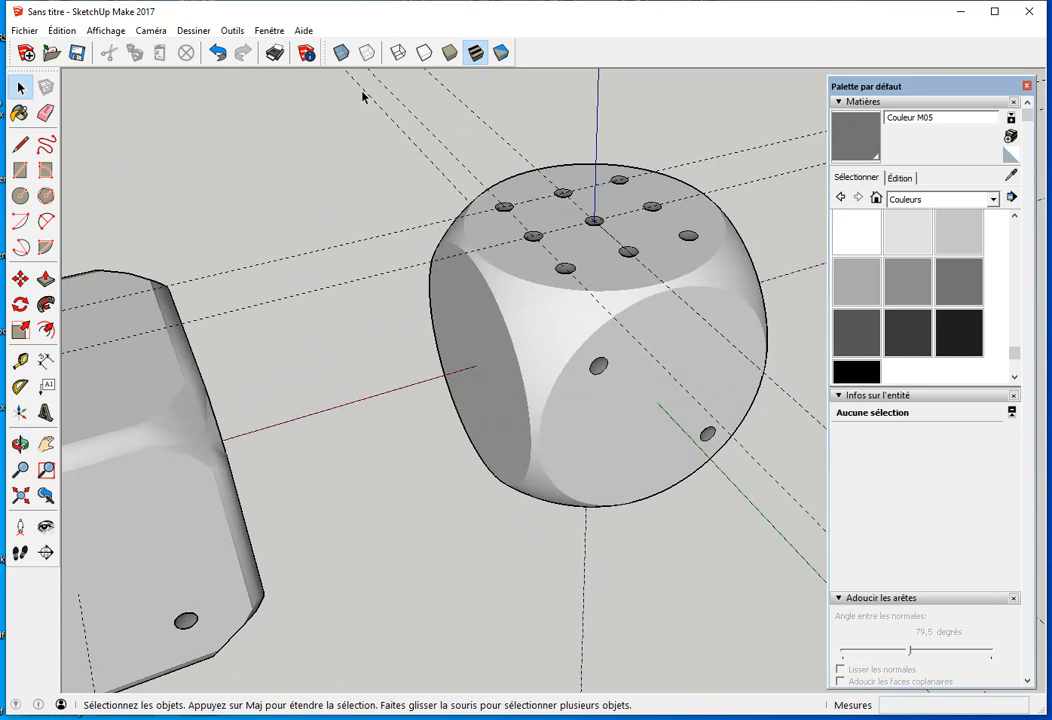
middle_click_drag(493, 257, 385, 537)
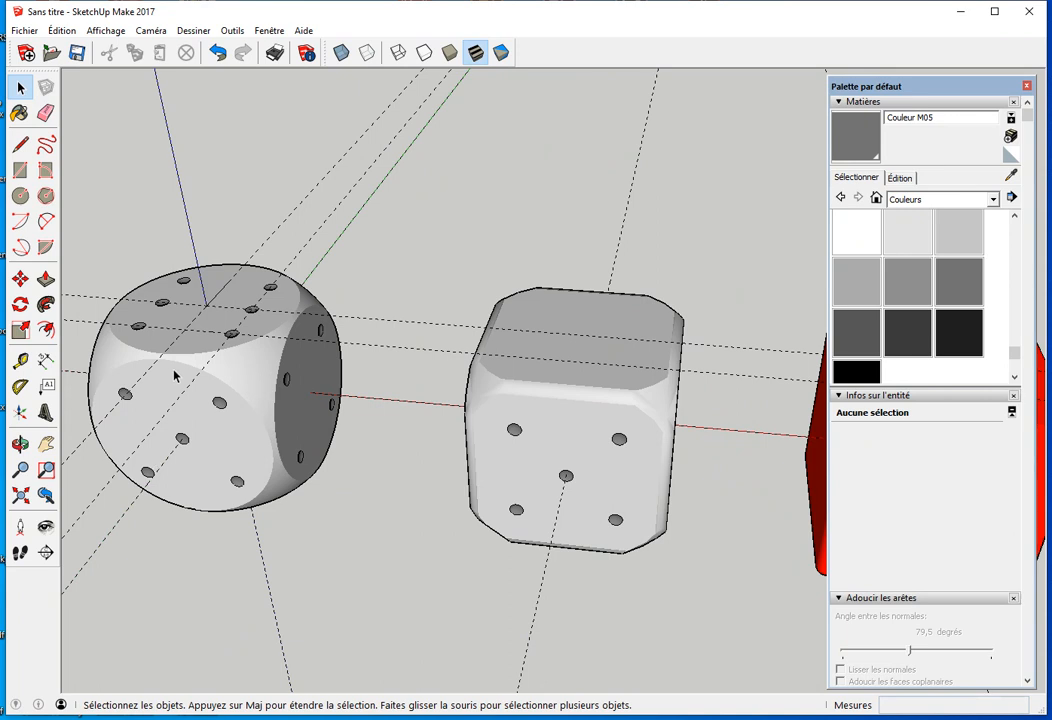
middle_click_drag(198, 371, 258, 407)
scroll(215, 380, "up", 5)
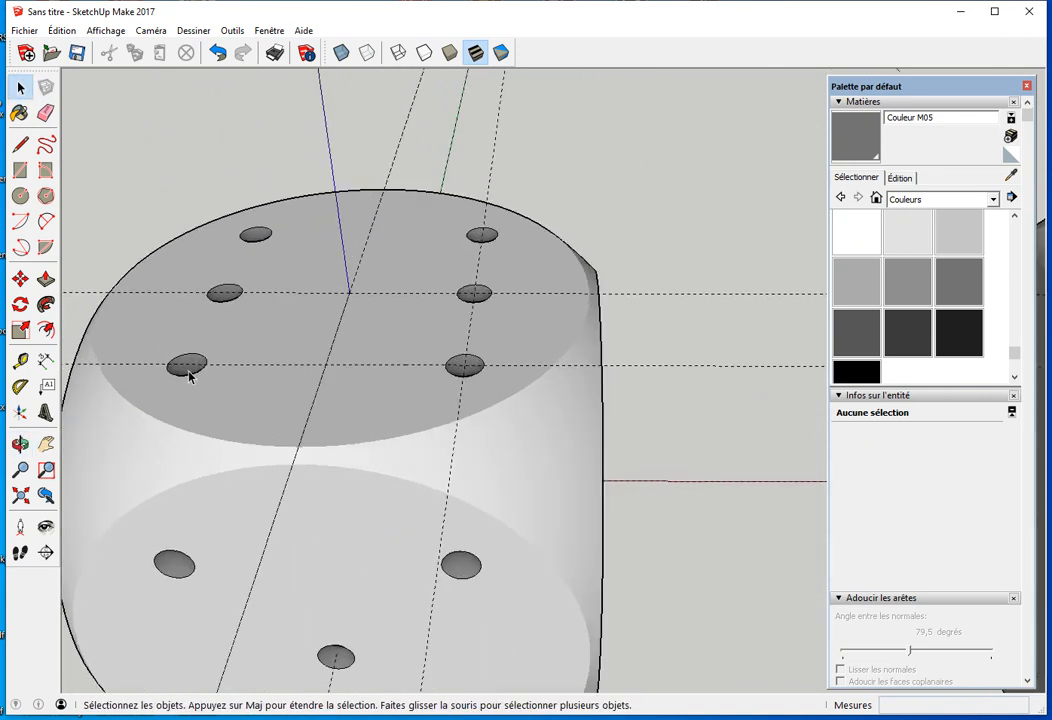
left_click(195, 369)
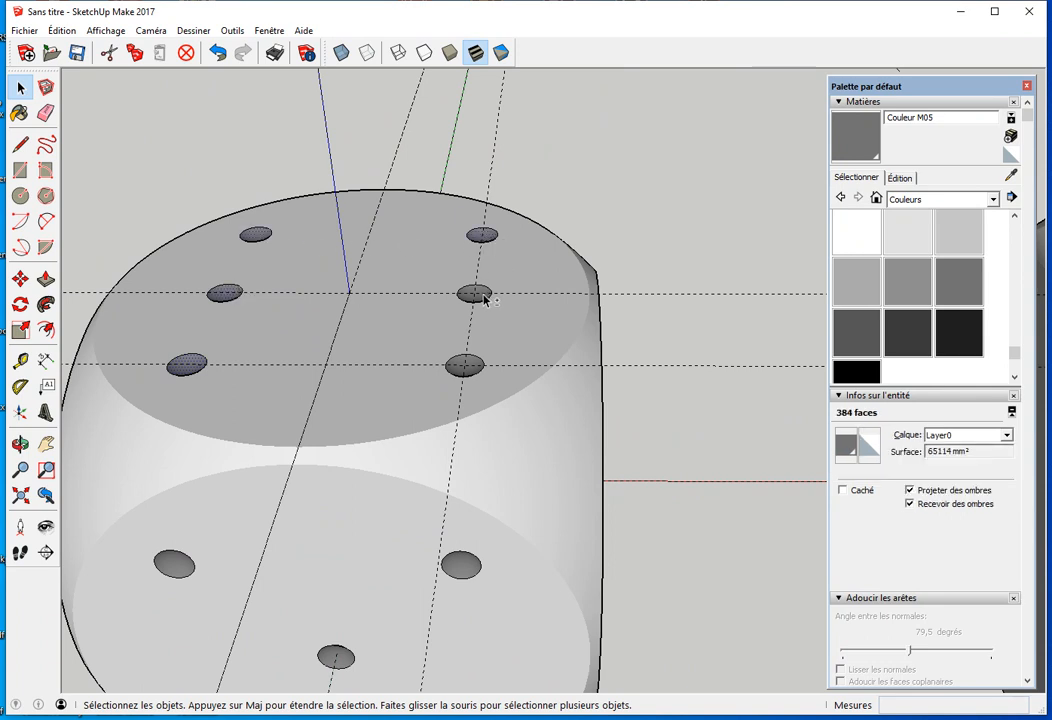
left_click(476, 372, "shift")
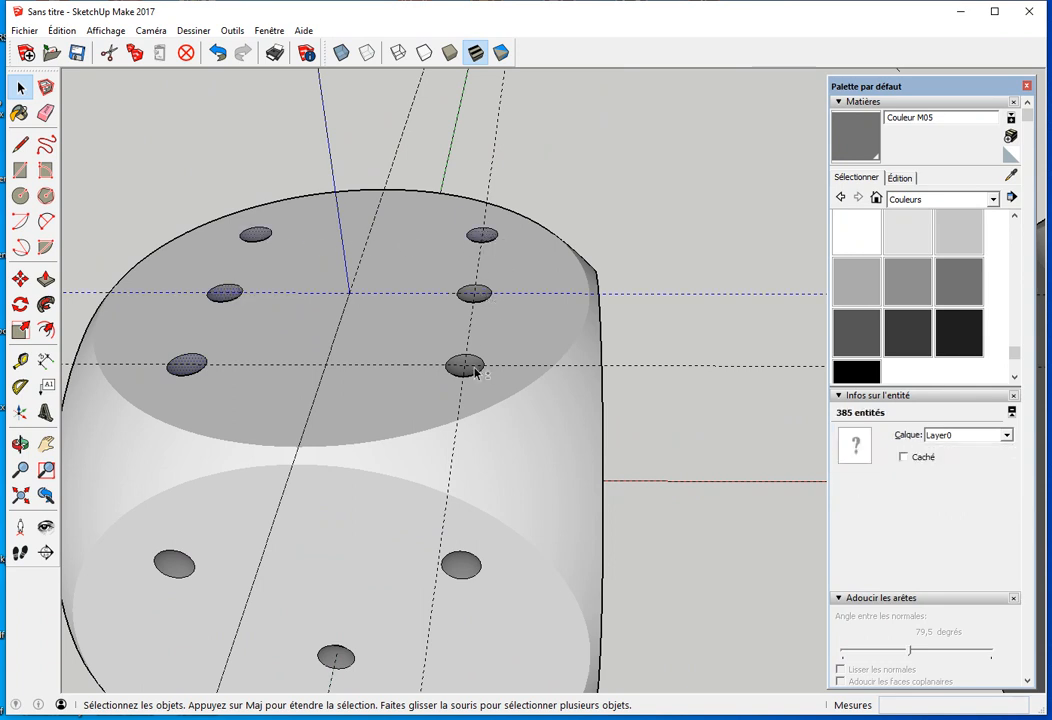
left_click(485, 303, "shift")
left_click(481, 305, "shift")
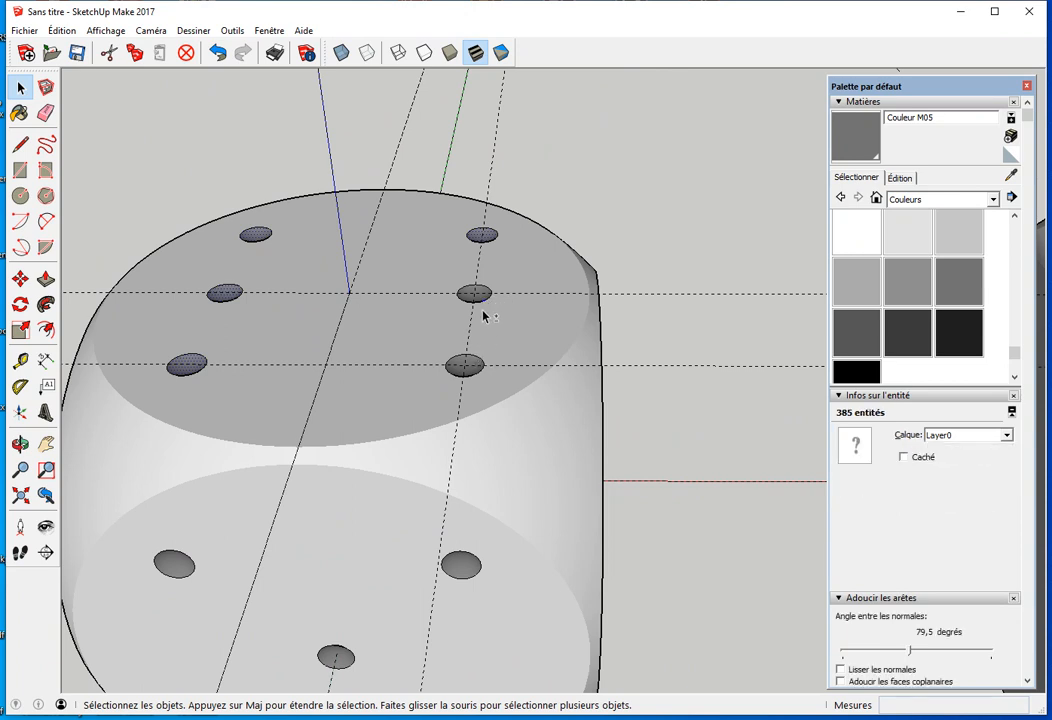
scroll(488, 312, "up", 5)
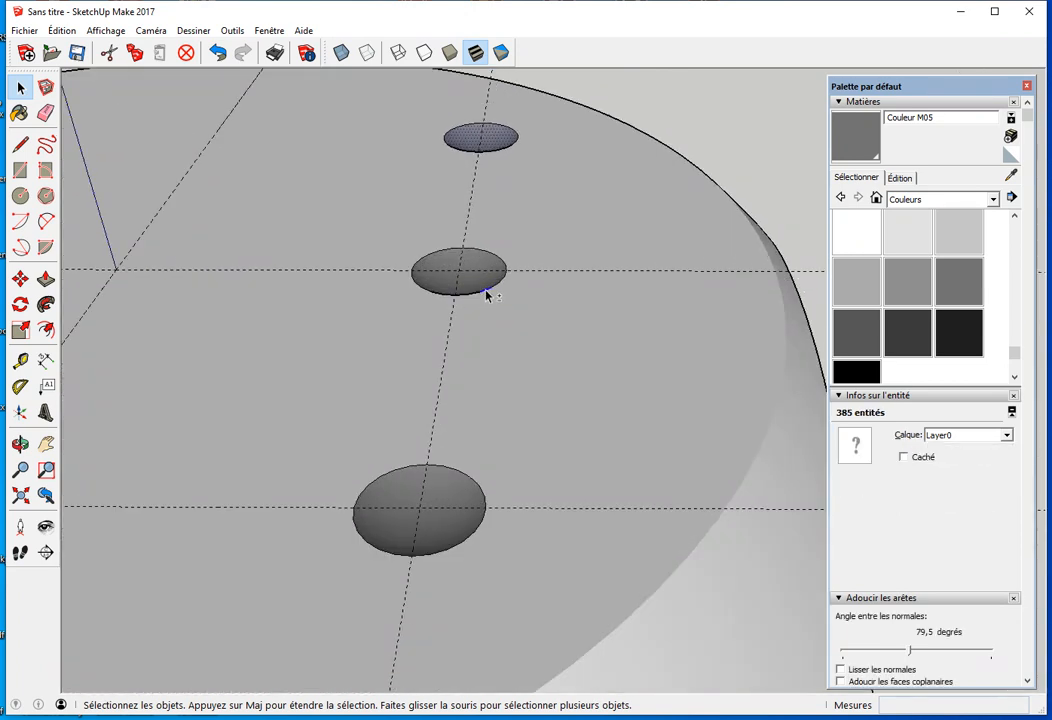
left_click(478, 289, "shift")
scroll(478, 464, "down", 6)
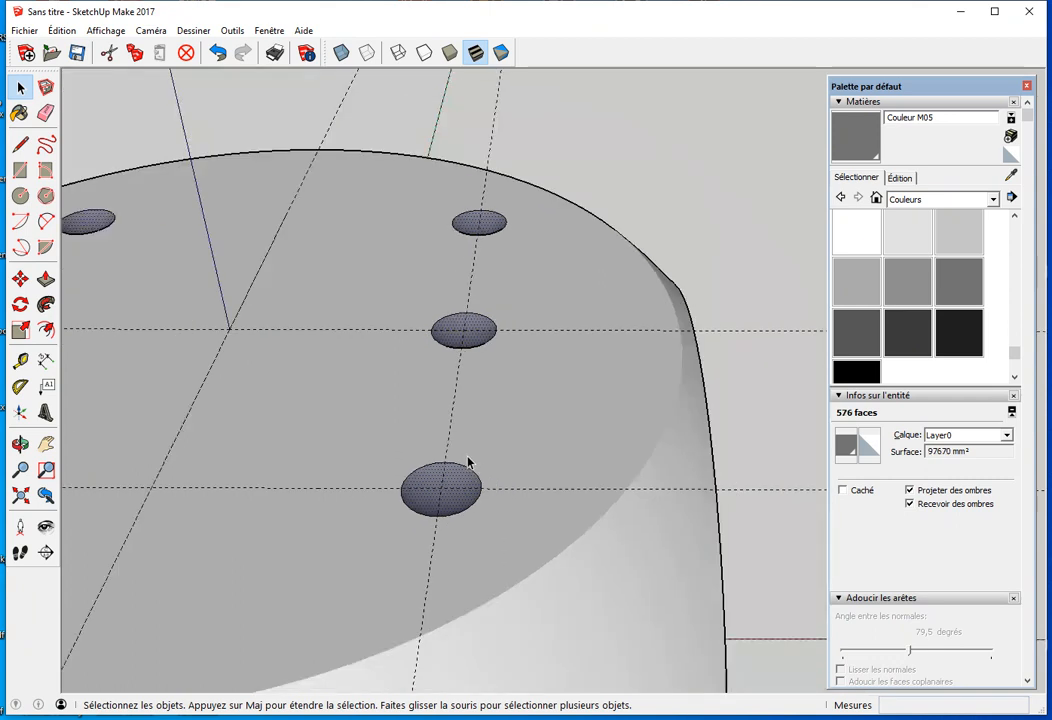
middle_click_drag(454, 514, 485, 421, "shift")
scroll(487, 435, "down", 2)
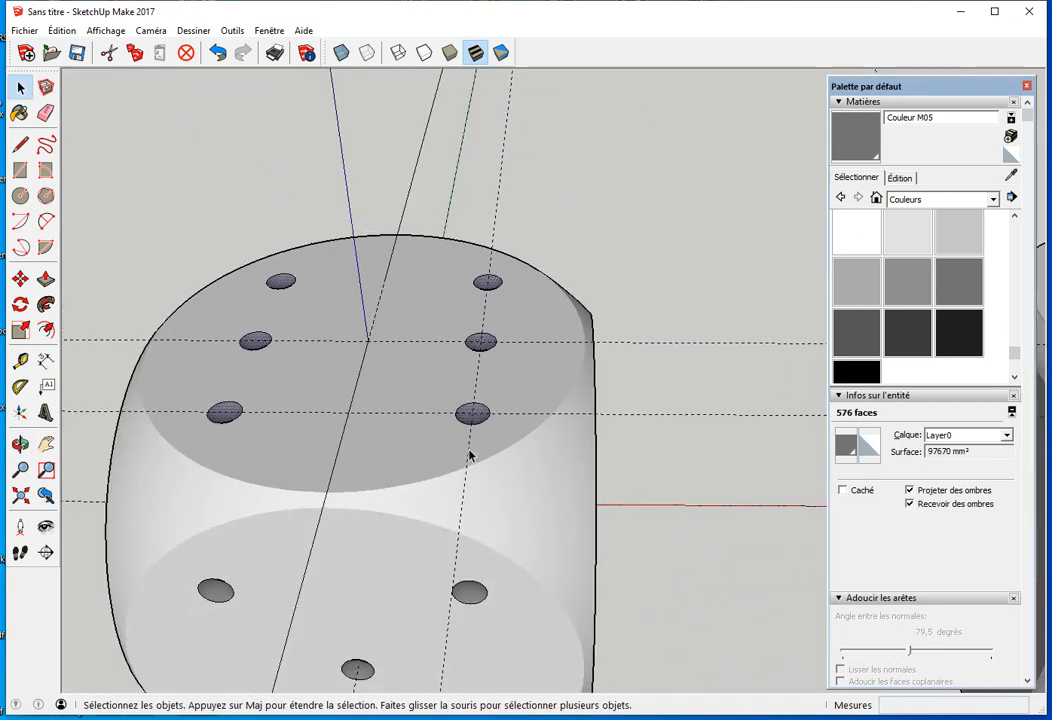
key("m")
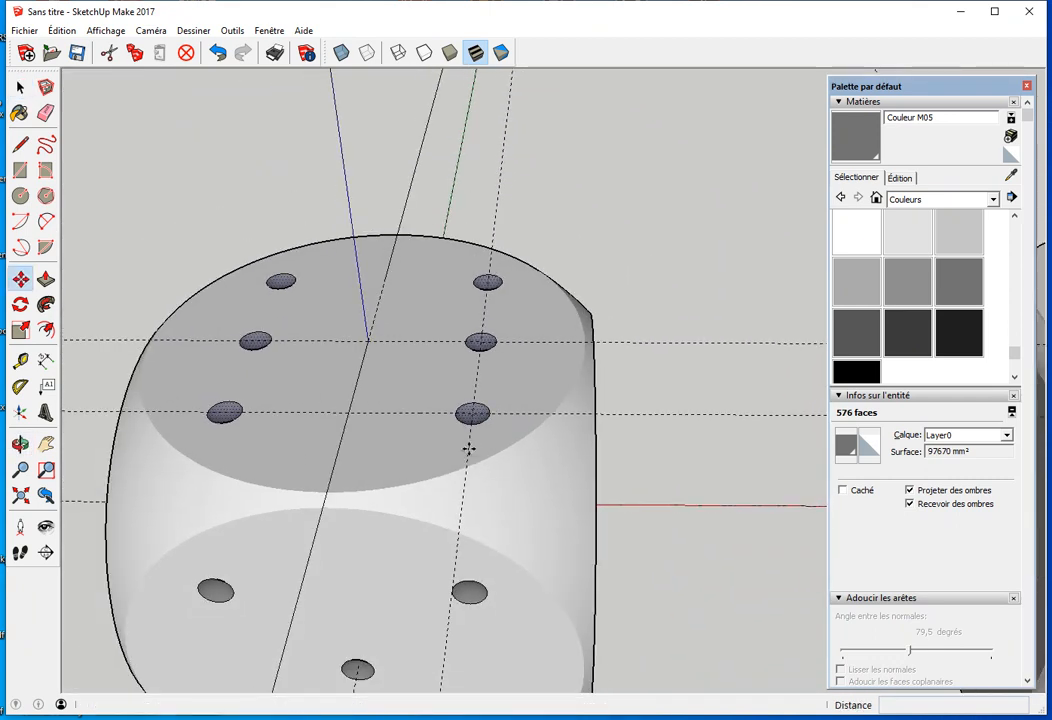
left_click(368, 341)
scroll(780, 380, "down", 3)
middle_click_drag(660, 433, 318, 424, "shift")
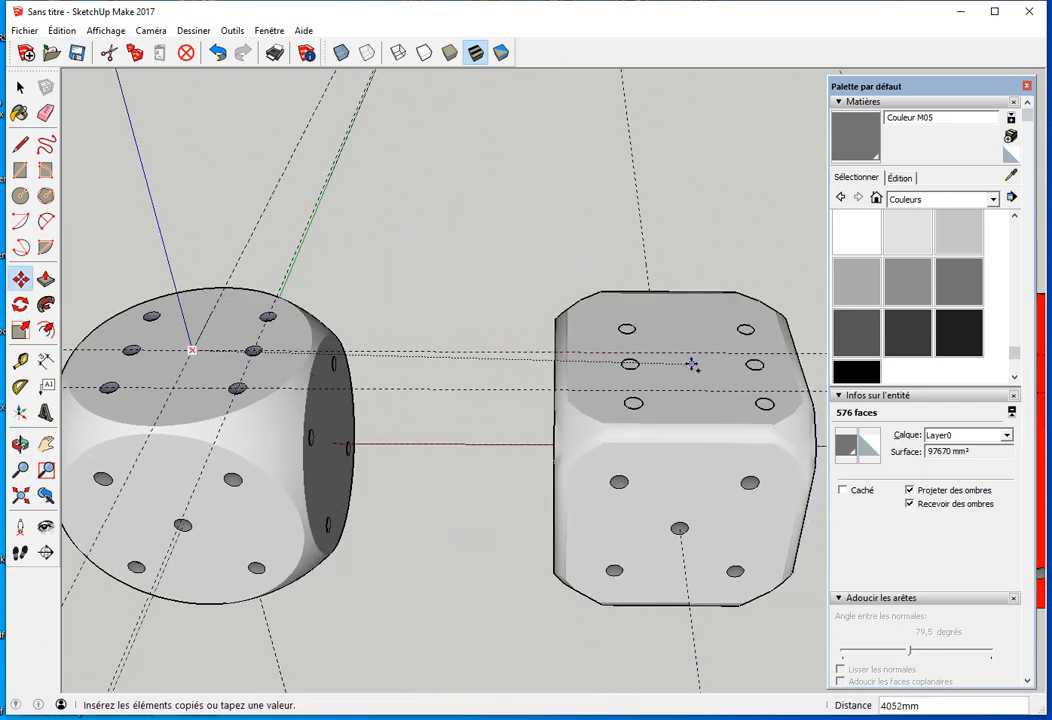
key("shift")
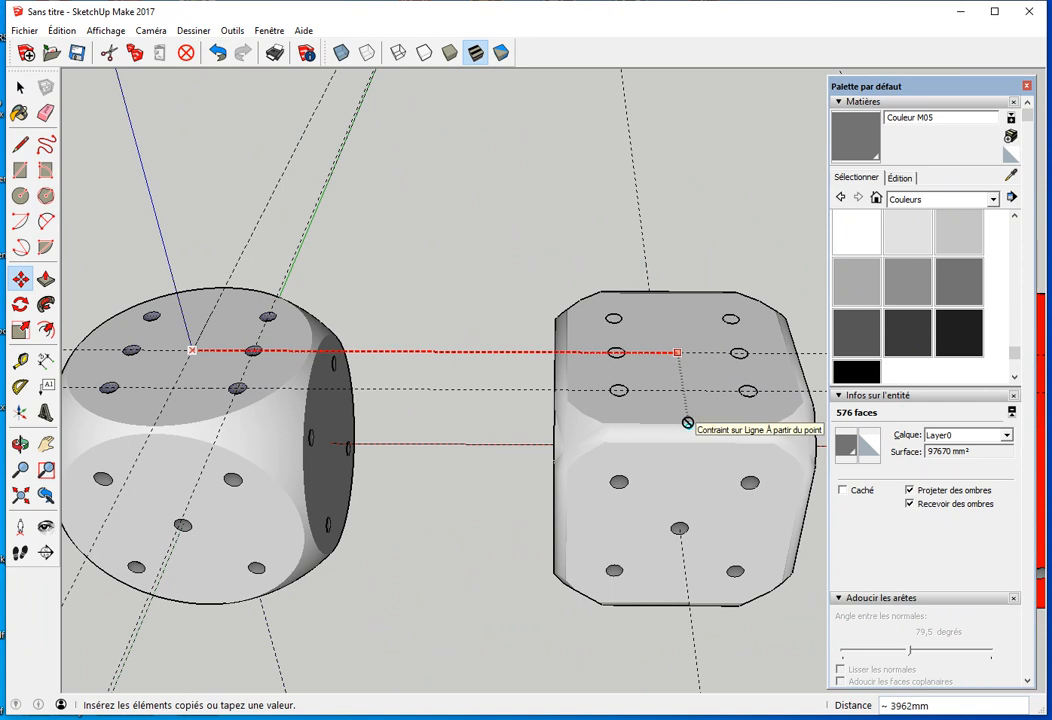
left_click(686, 424)
key("space")
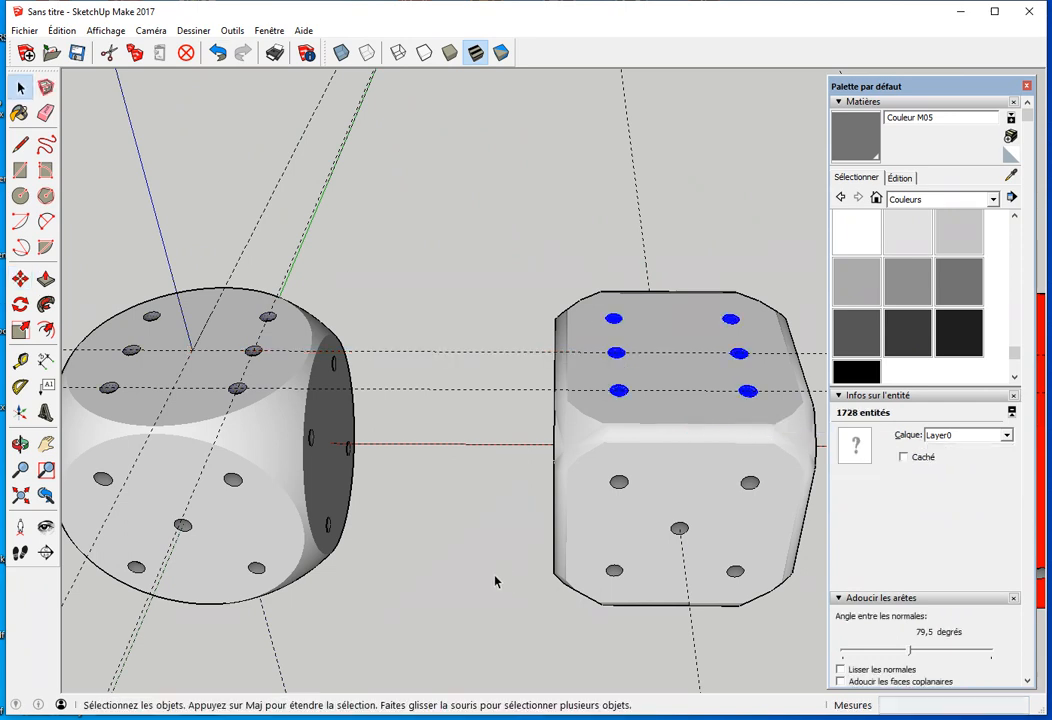
middle_click_drag(535, 580, 312, 560)
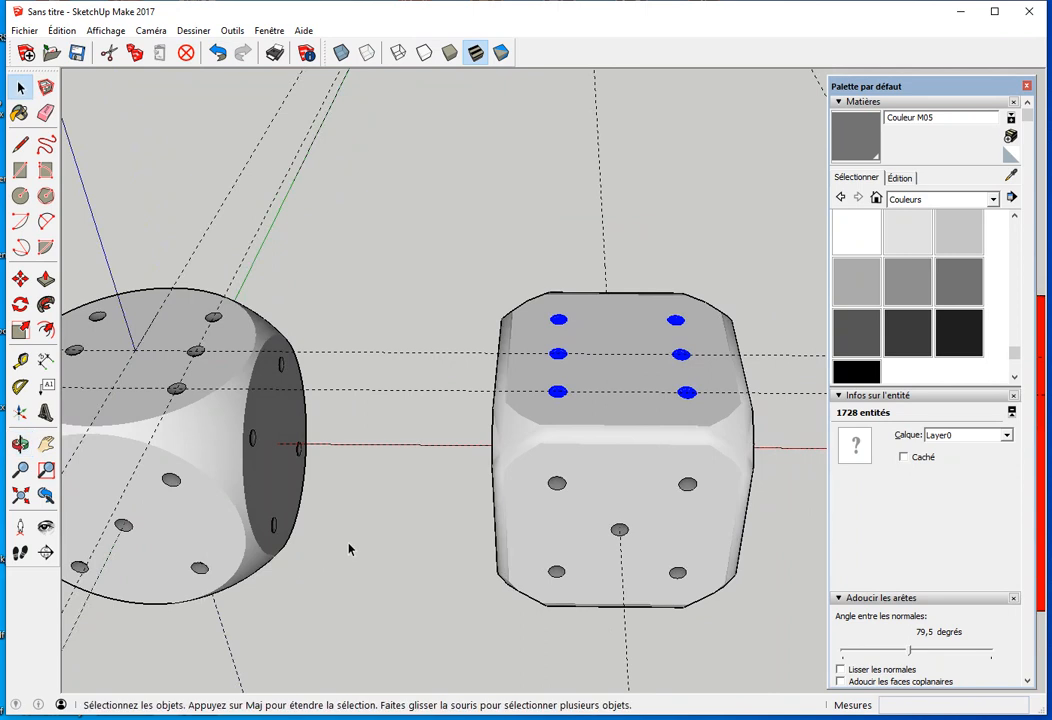
left_click(349, 549)
Step: Copy the first die's six top-face pips from the face centre onto the red die's top face, centred above its front central pip, and clear the selection
middle_click_drag(336, 556, 470, 495)
middle_click_drag(585, 495, 181, 440)
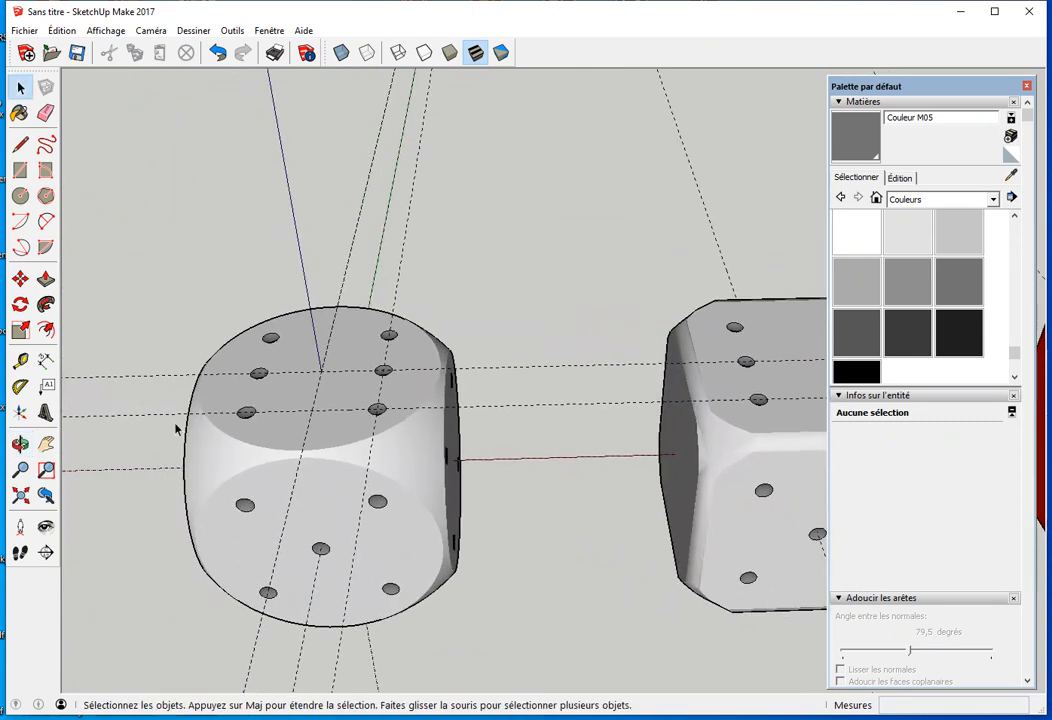
scroll(260, 428, "up", 5)
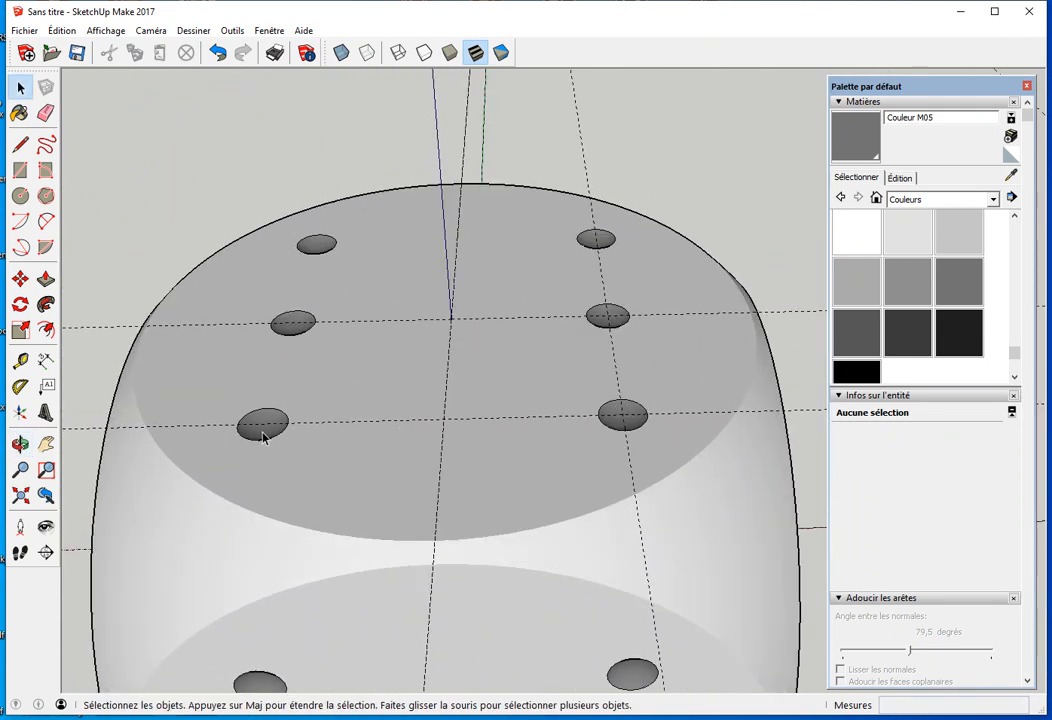
left_click(263, 430)
left_click(313, 249, "shift")
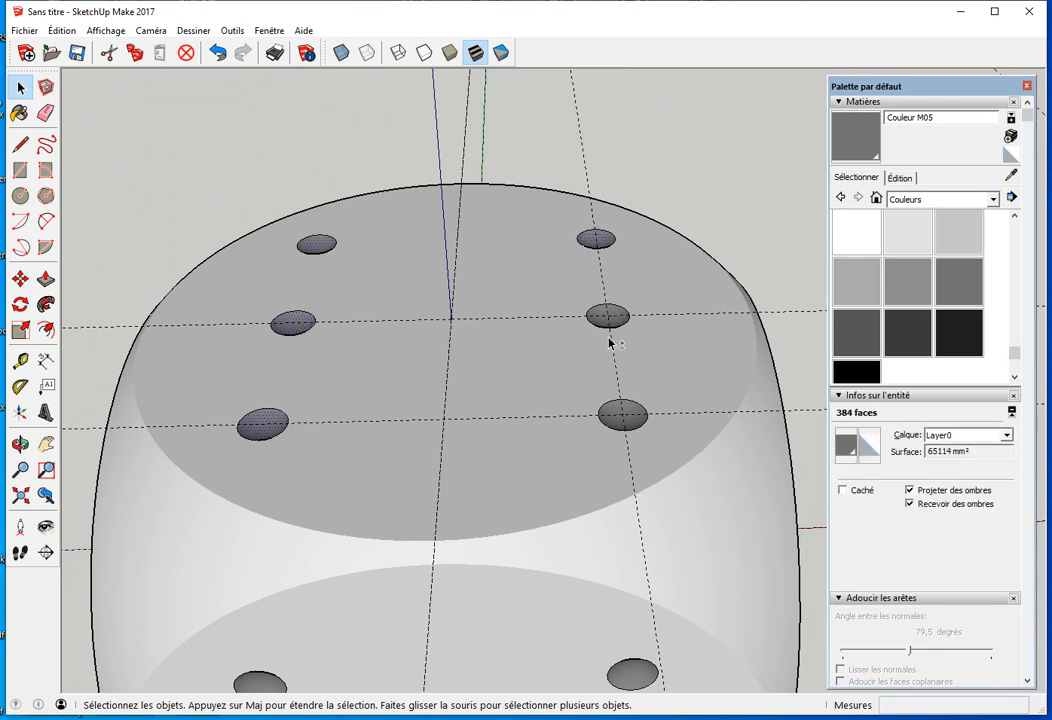
key("m")
left_click(451, 319)
scroll(620, 418, "down", 3)
middle_click_drag(735, 467, 82, 357)
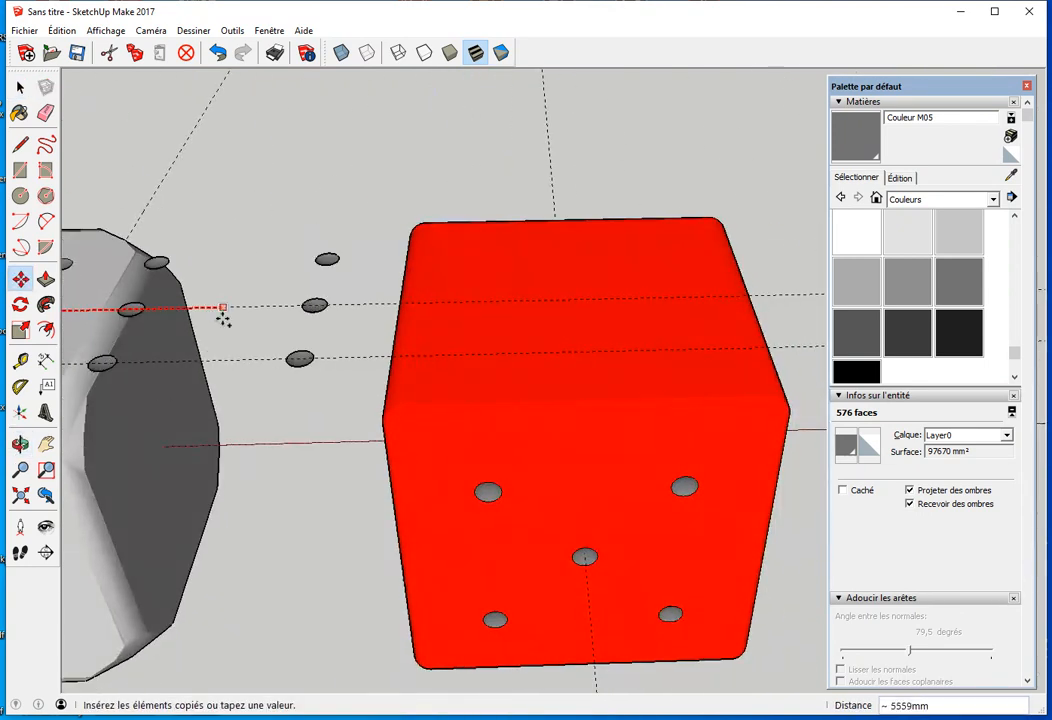
left_click(585, 405)
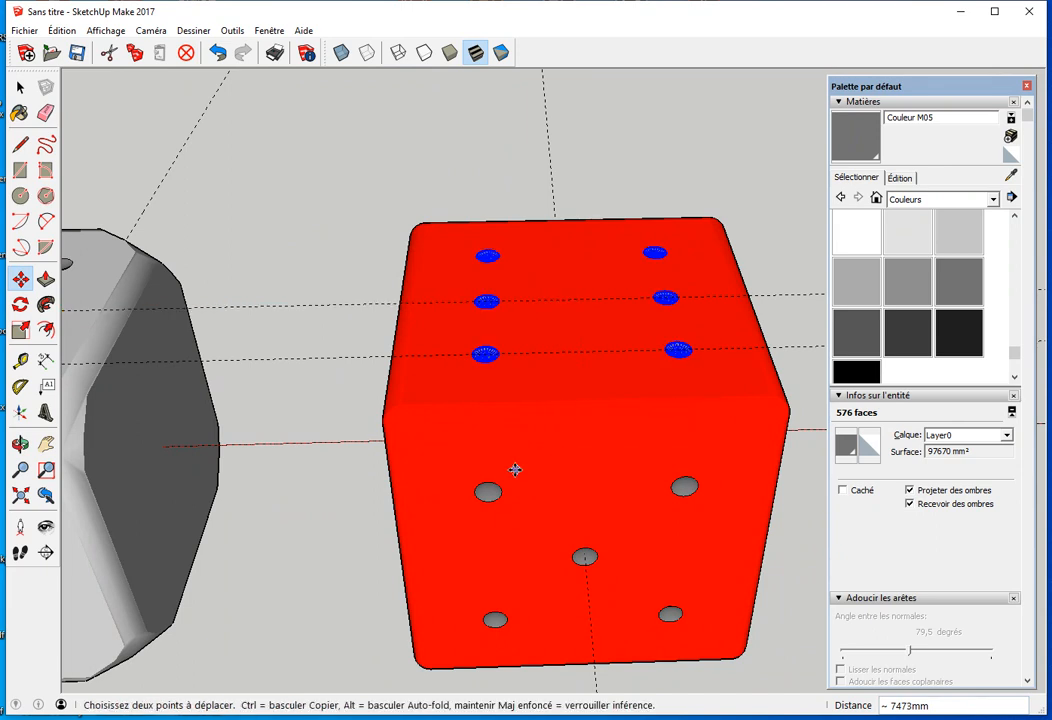
key("space")
left_click(269, 530)
Step: Copy the four pips on the first die's side face from the red axis intersection to the same point on the second die's matching face
middle_click_drag(270, 572, 211, 254)
scroll(254, 228, "up", 5)
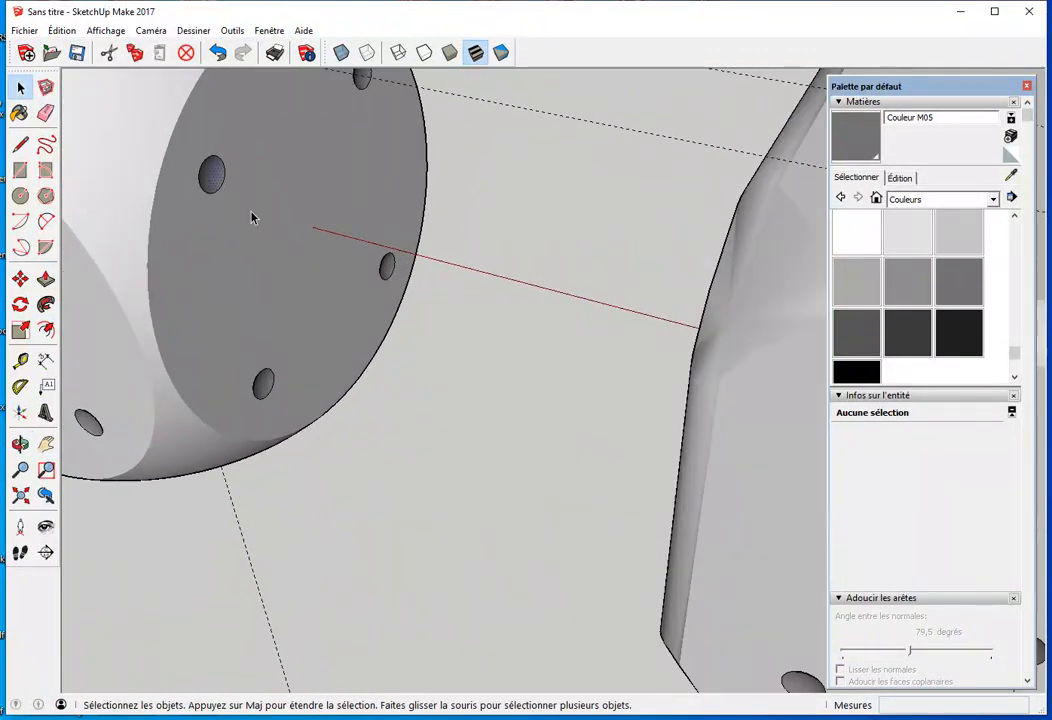
left_click(265, 398)
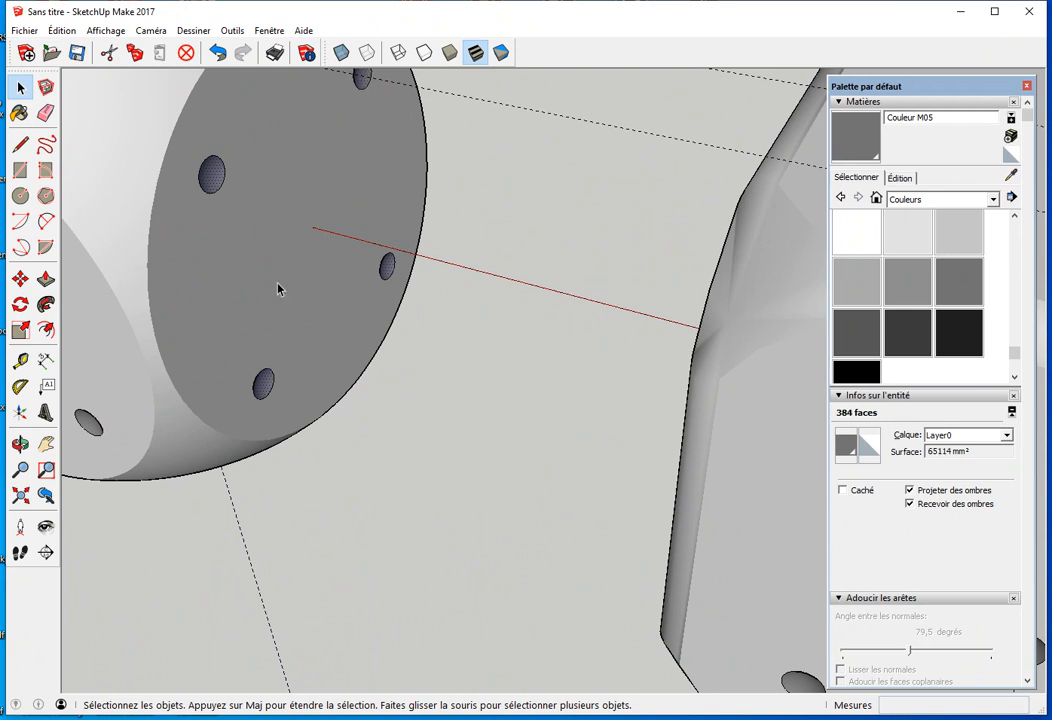
key("m")
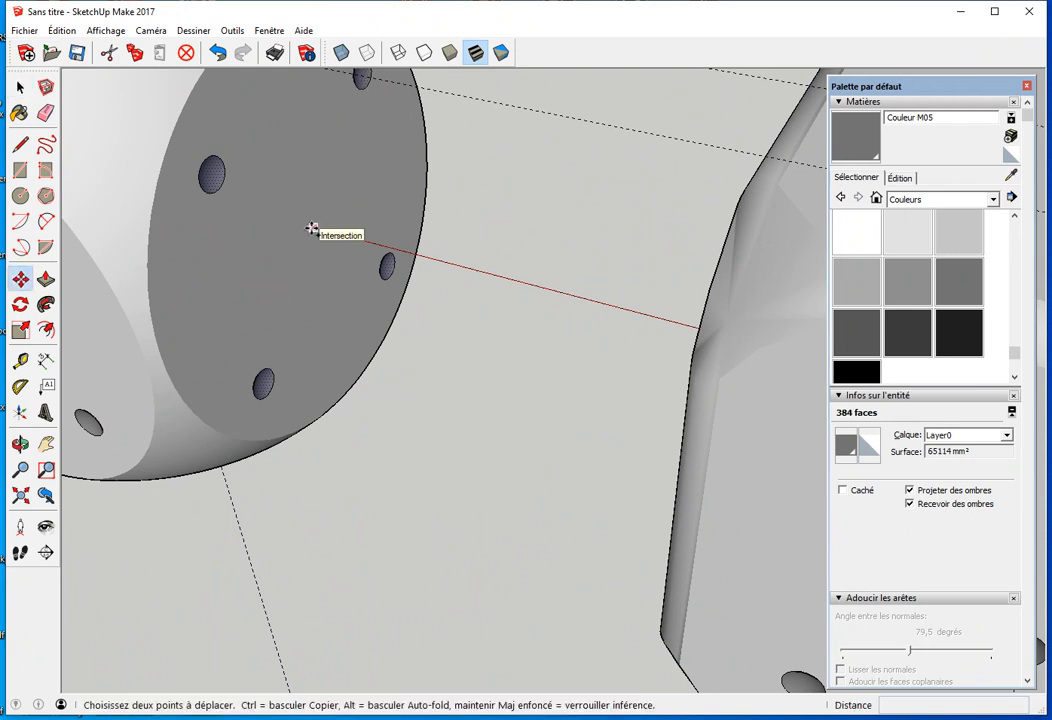
left_click(312, 229)
middle_click_drag(394, 321, 82, 291)
left_click(441, 264)
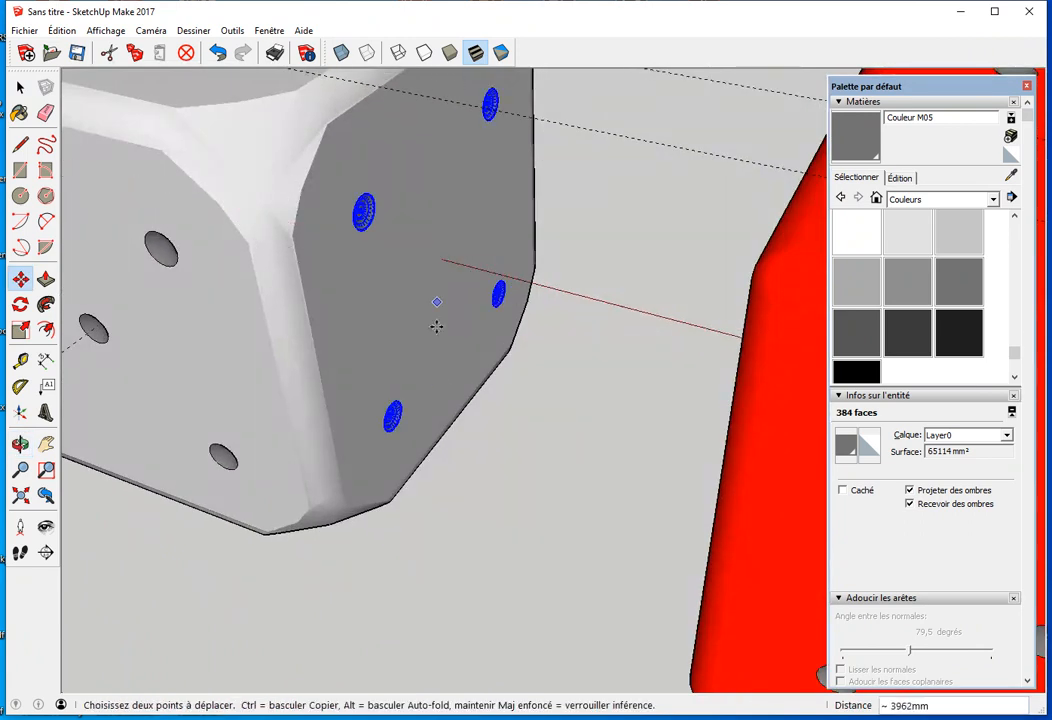
Step: Copy the second die's four side-face pips along the red axis onto the red die's matching side face
left_click(443, 261)
scroll(530, 365, "down", 3)
middle_click_drag(775, 488, 493, 406, "shift")
left_click_drag(493, 406, 180, 342, "shift")
left_click(490, 294)
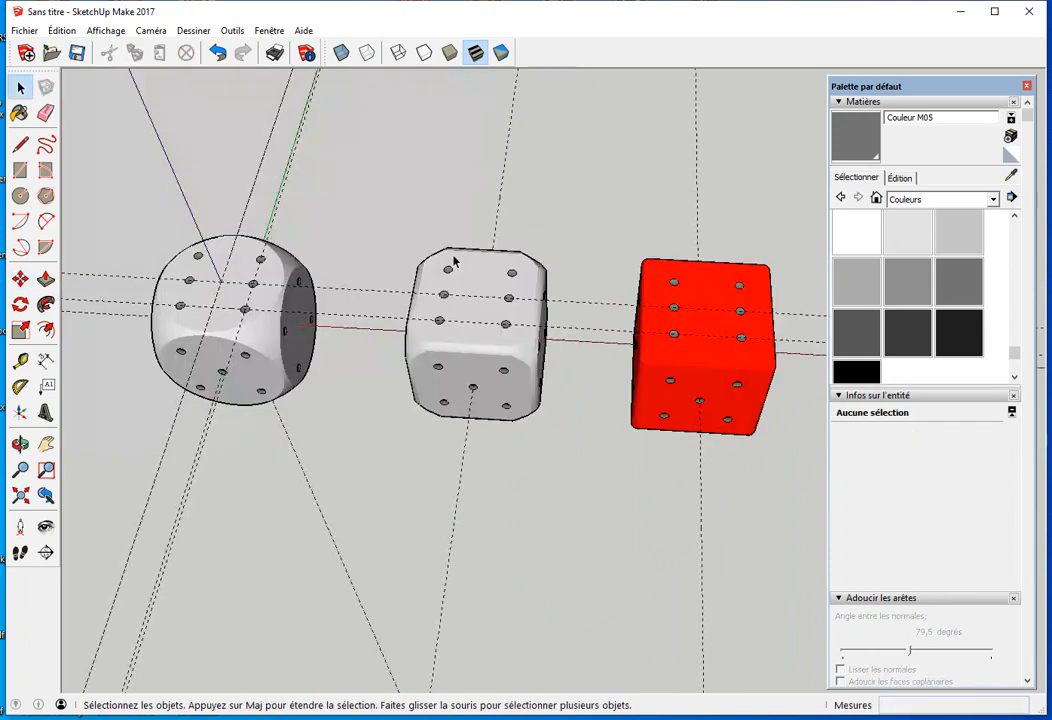
Step: Inspect the pips on all three dice in X-ray display and restore the opaque display
middle_click_drag(629, 465, 540, 470)
left_click(341, 52)
middle_click_drag(663, 380, 438, 342)
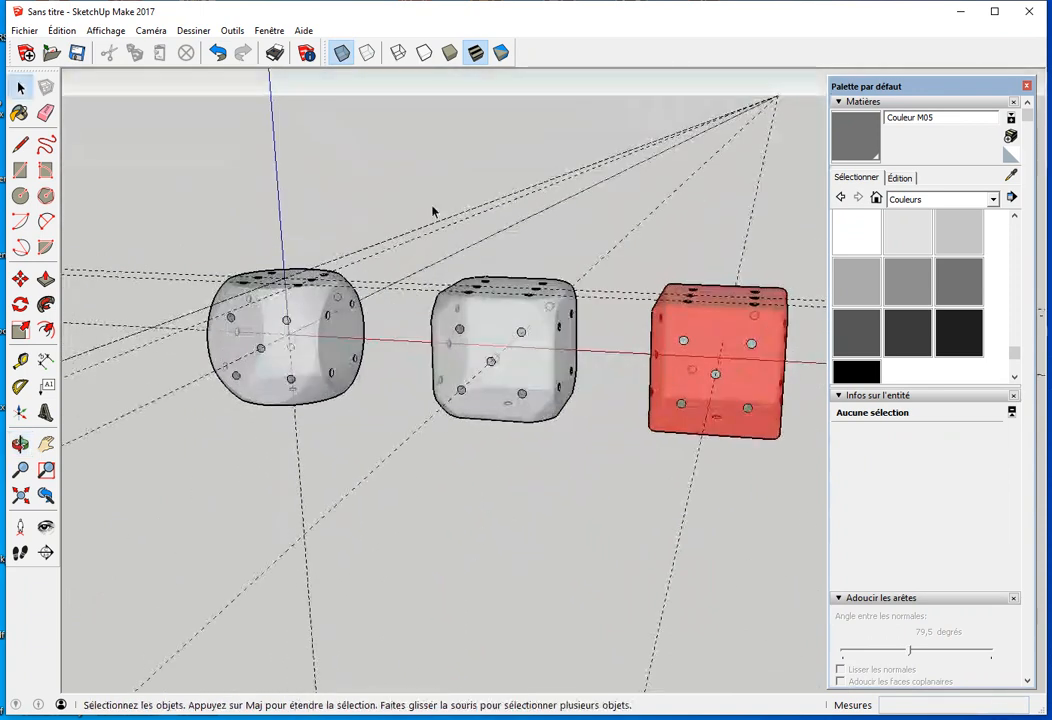
left_click(342, 52)
Step: Delete all construction guides from the model
left_click(62, 30)
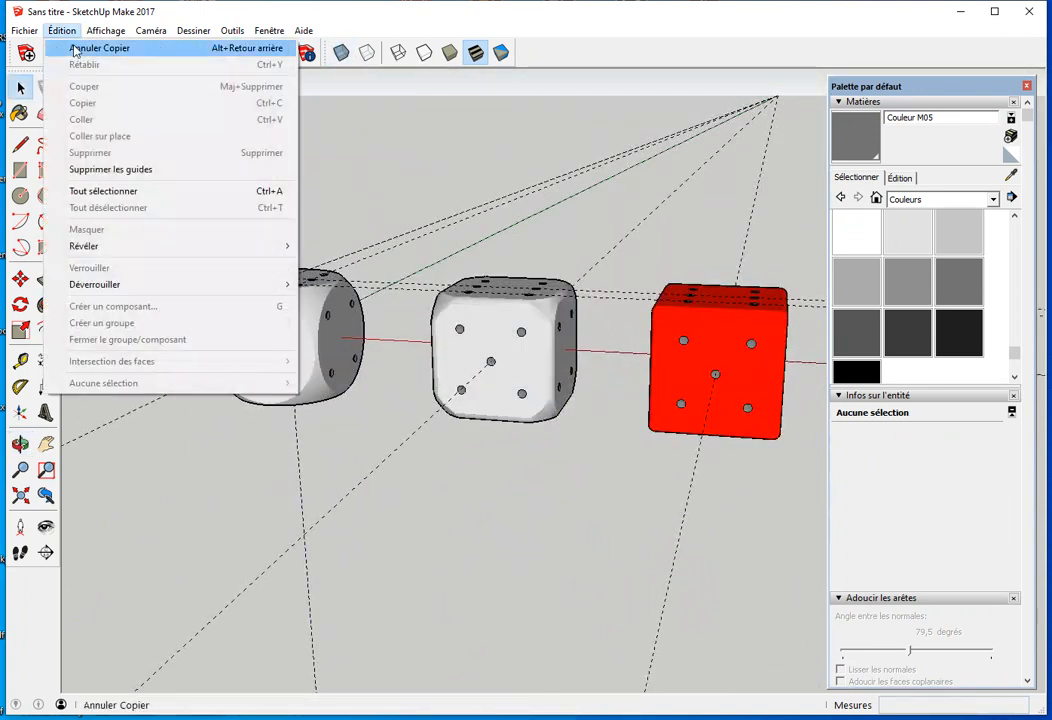
left_click(100, 170)
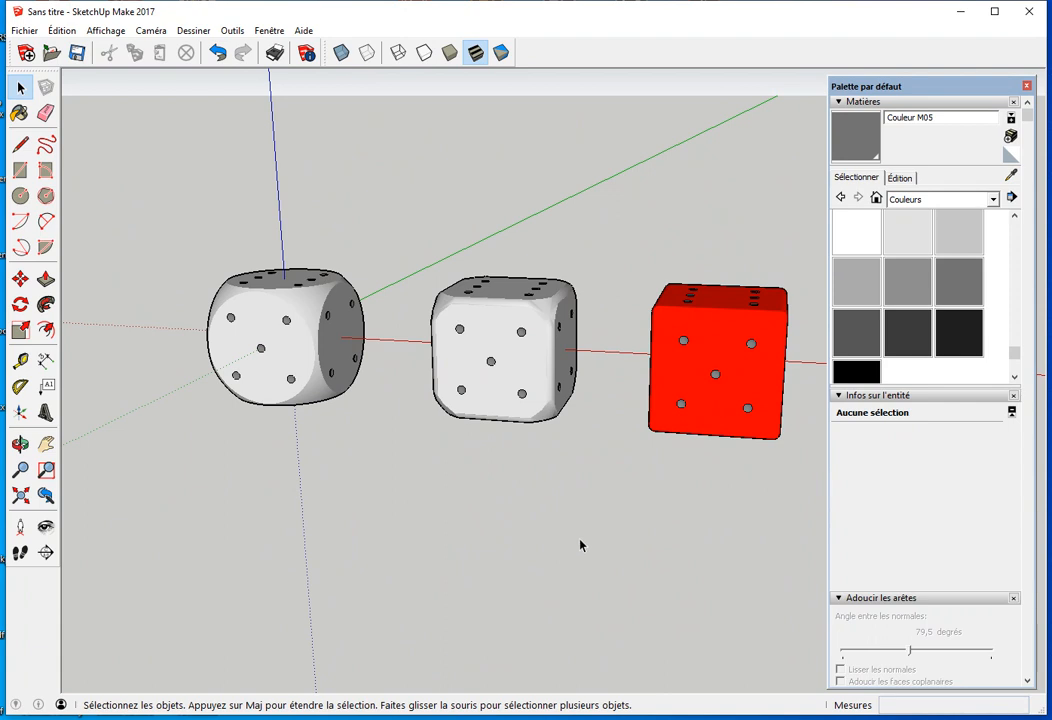
middle_click_drag(585, 518, 675, 358)
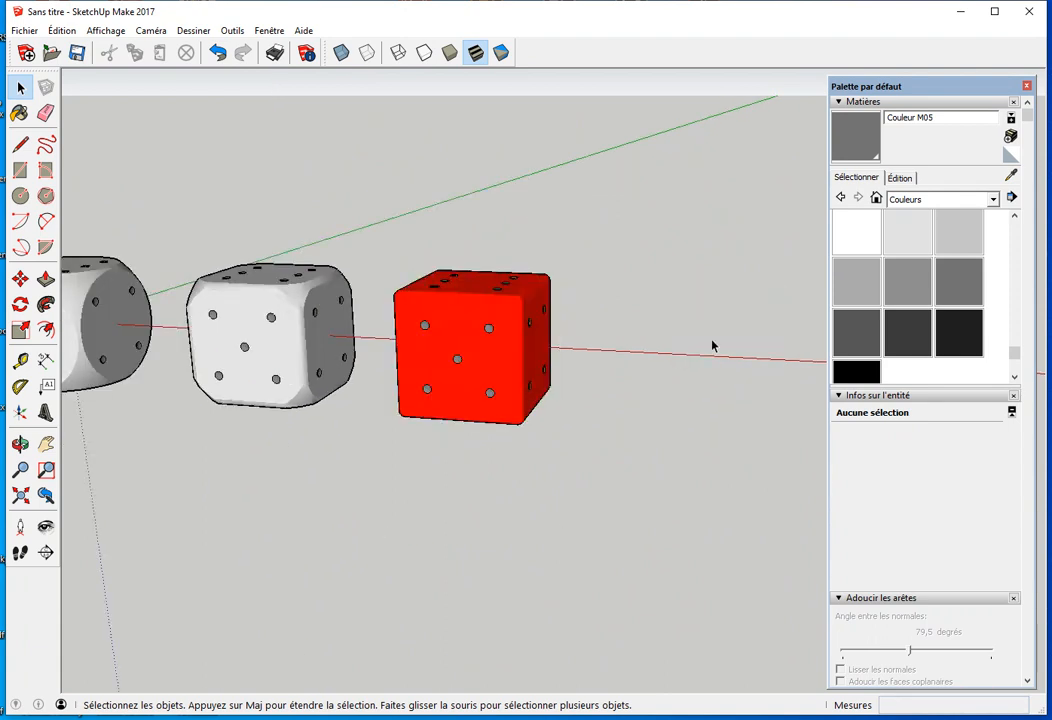
middle_click_drag(459, 467, 649, 383)
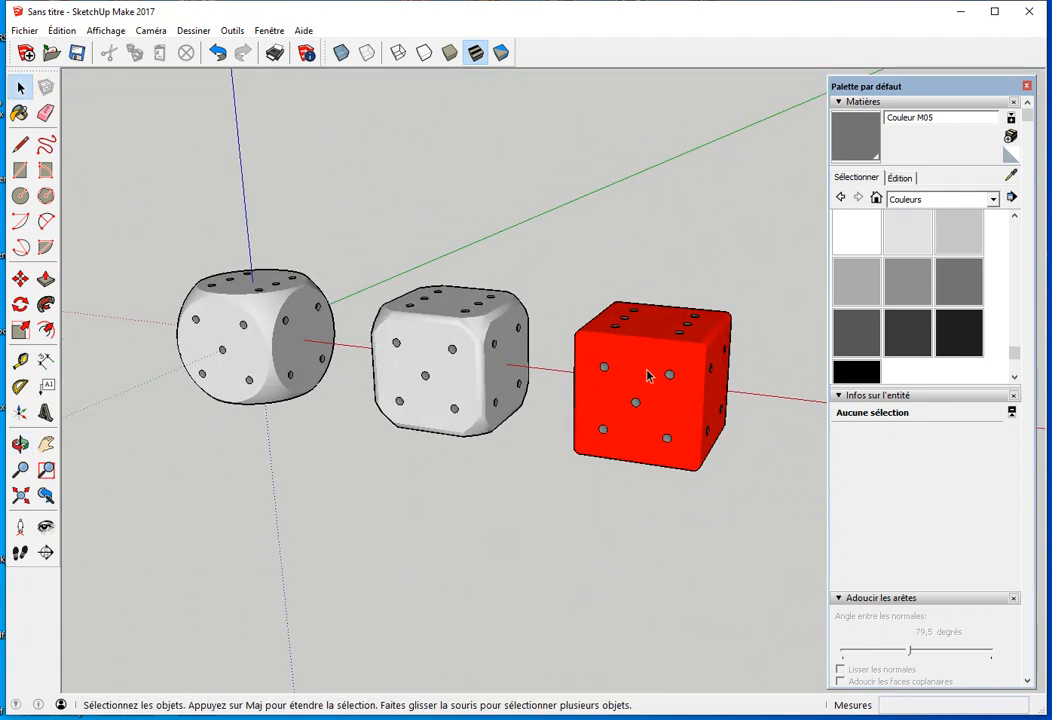
Step: Select the red die's surface, display the materials used in the model and choose the red Couleur A05
left_click(636, 375)
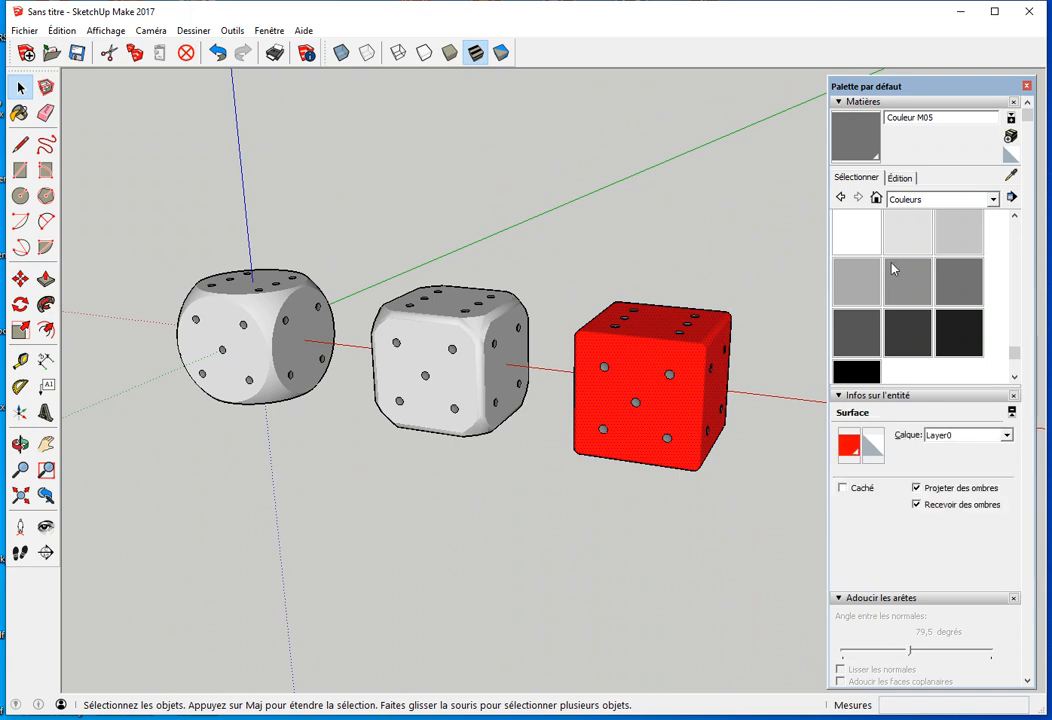
left_click(876, 198)
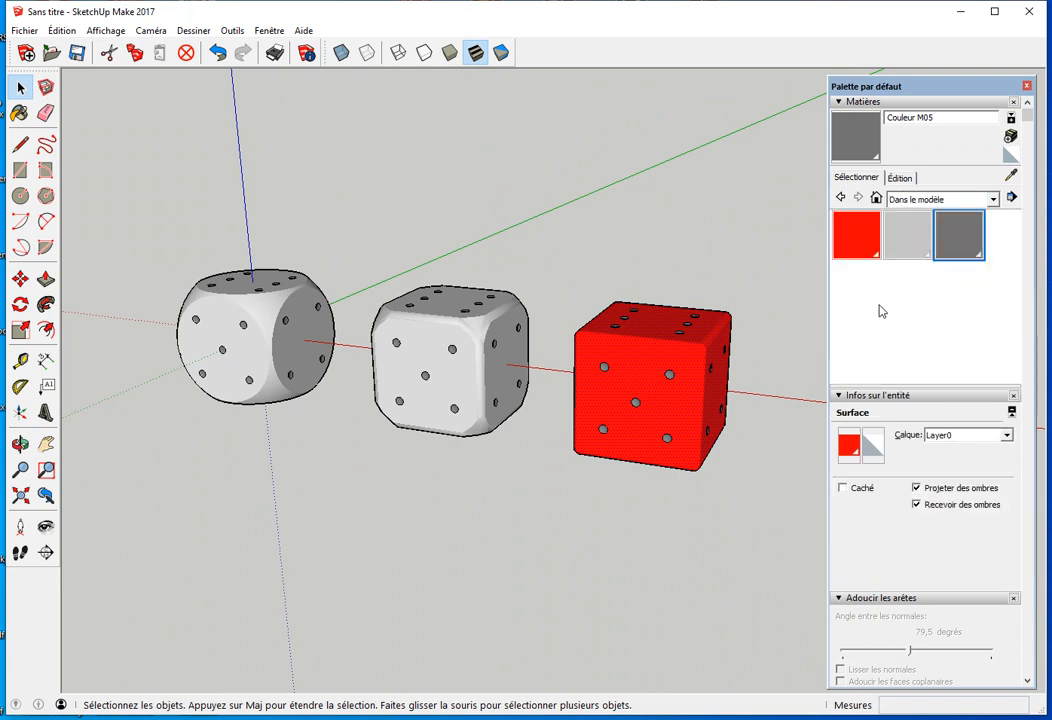
left_click(900, 178)
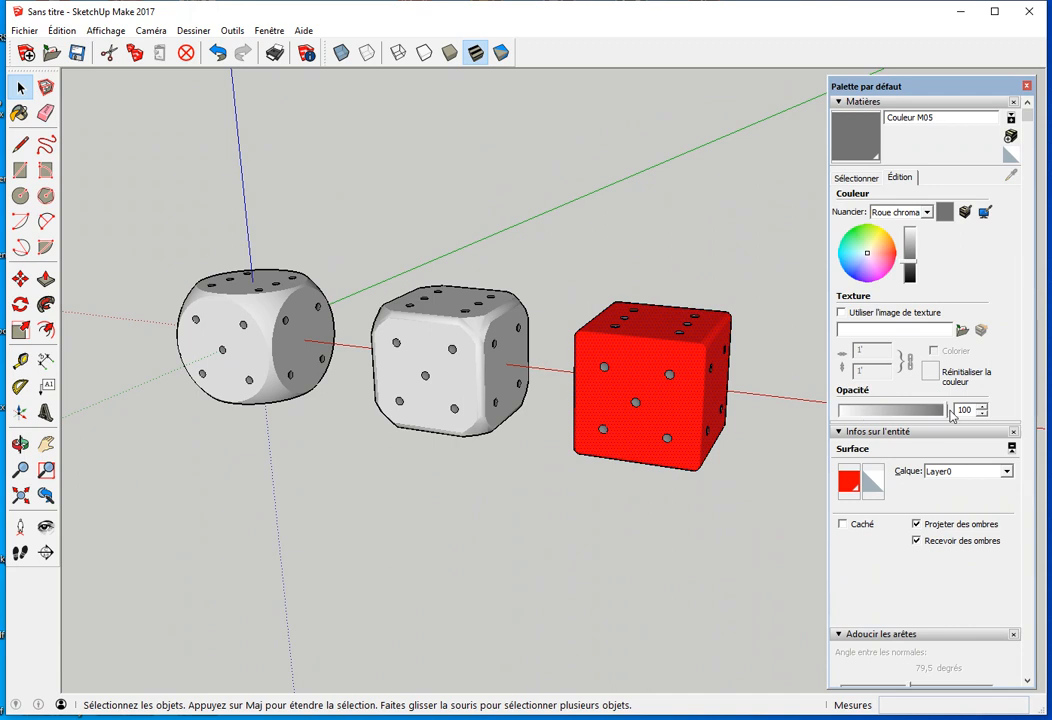
left_click(858, 178)
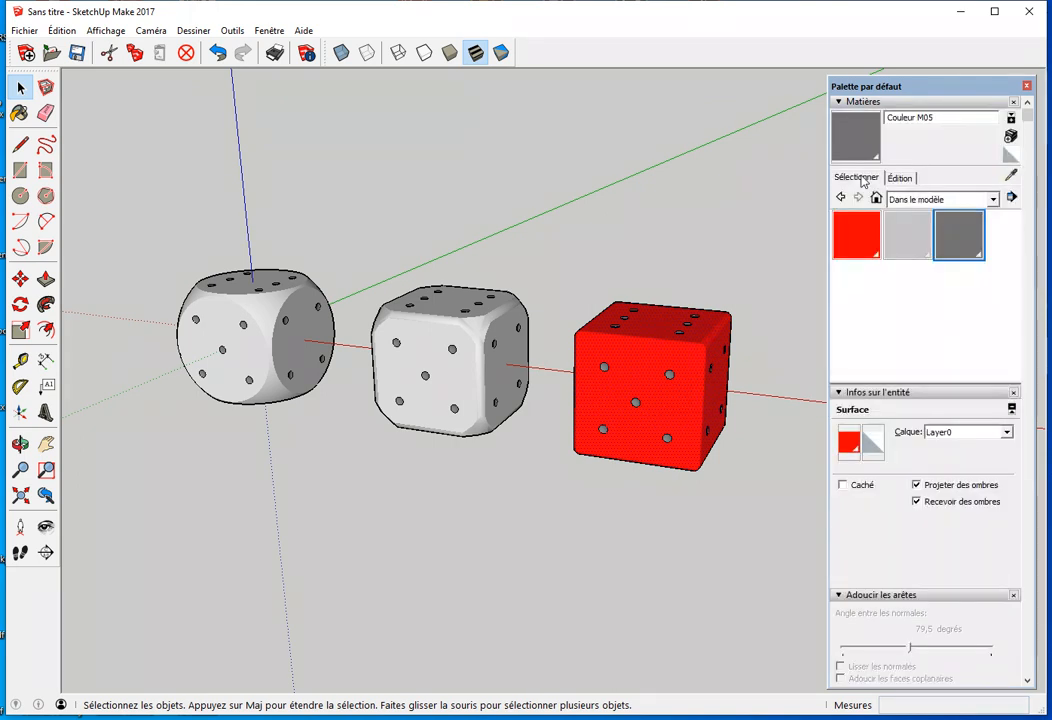
left_click(864, 245)
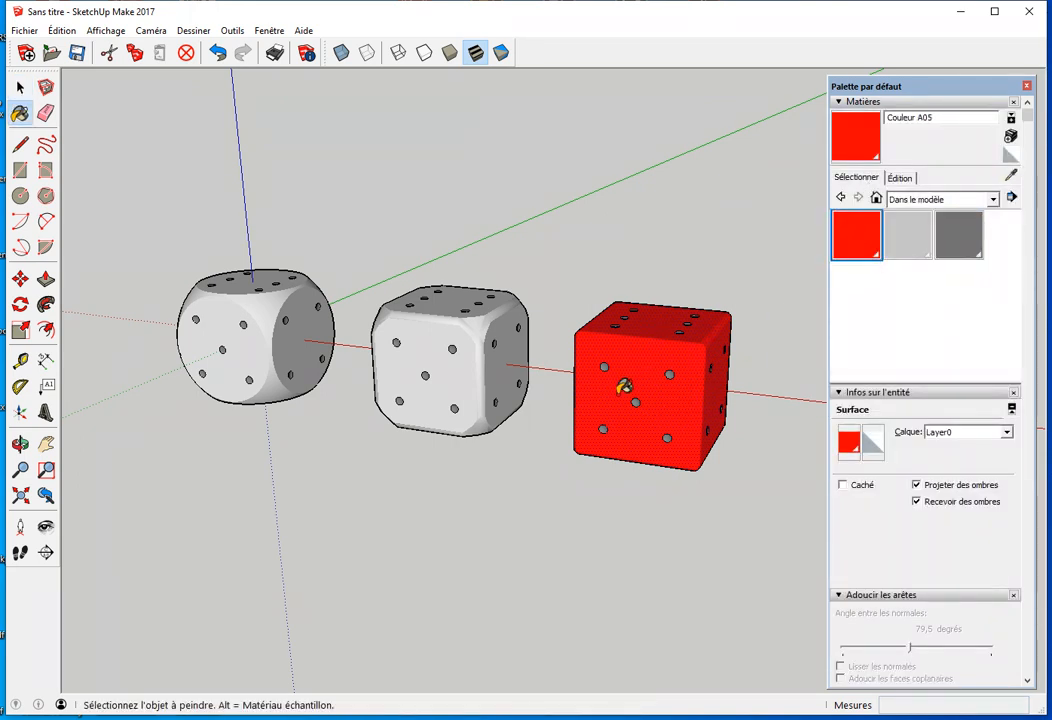
Step: Lower the opacity of the red Couleur A05 material to about 71
key("space")
left_click(535, 518)
left_click(232, 339)
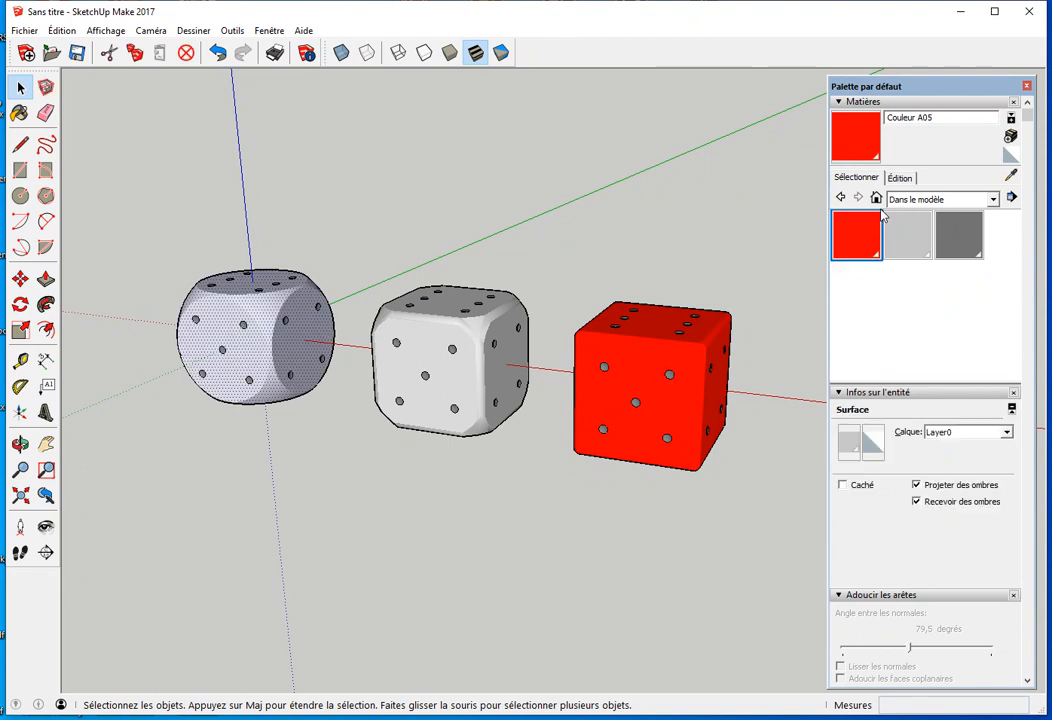
left_click(905, 178)
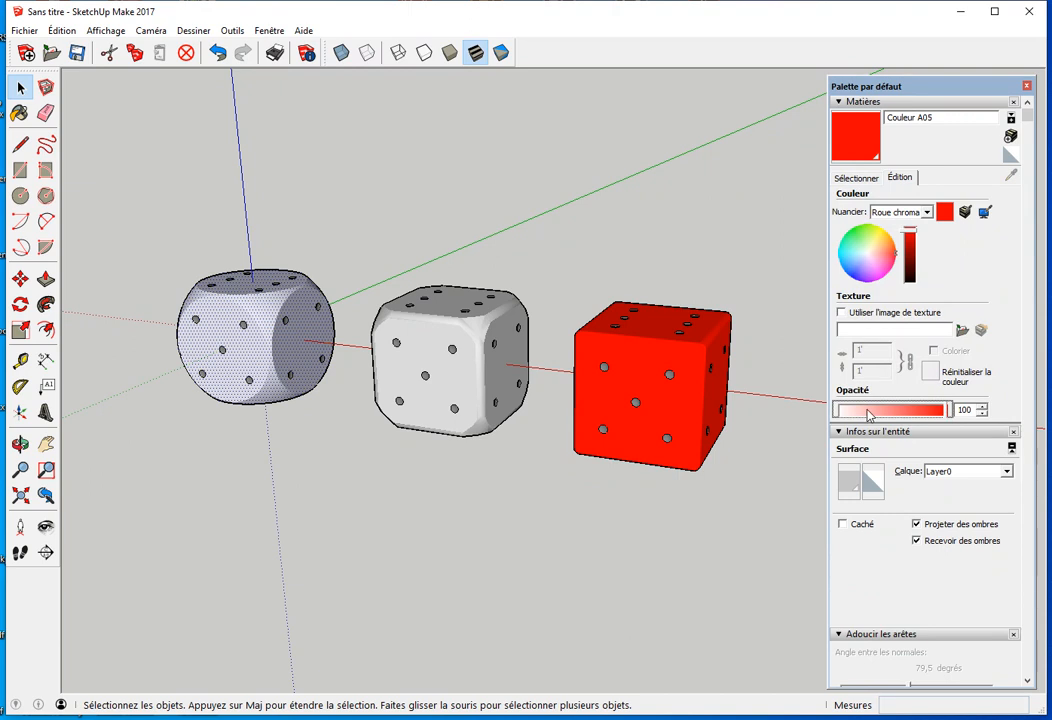
left_click_drag(948, 417, 919, 420)
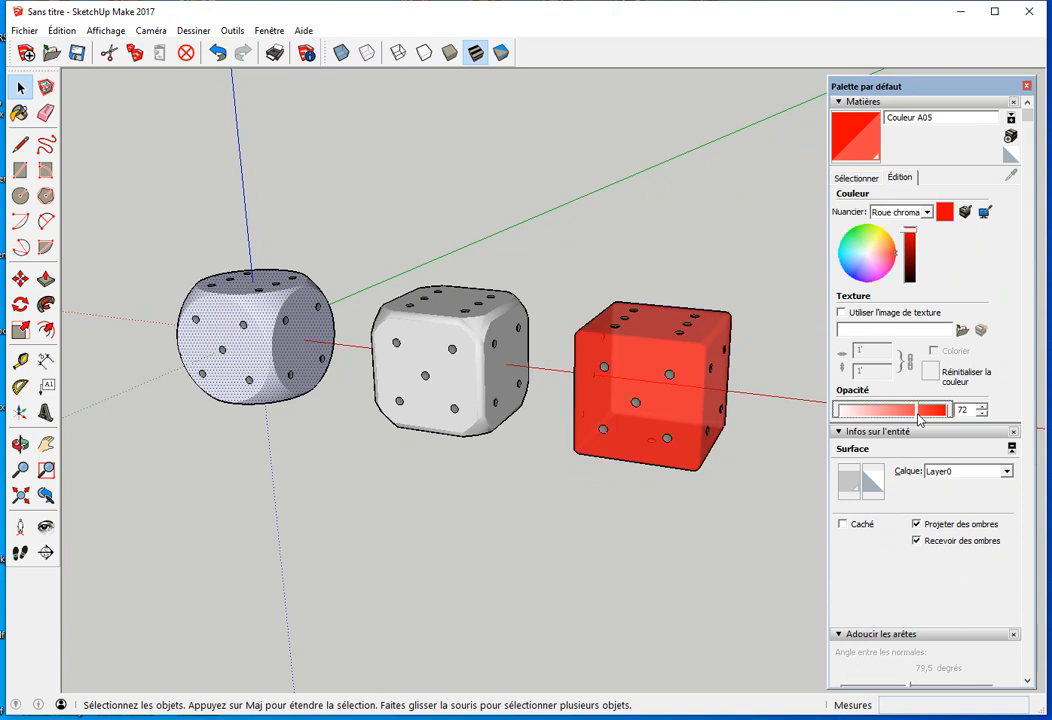
Step: Reverse the faces of the red die's outer surface so its unpainted inner side faces outward
middle_click_drag(747, 387, 740, 420)
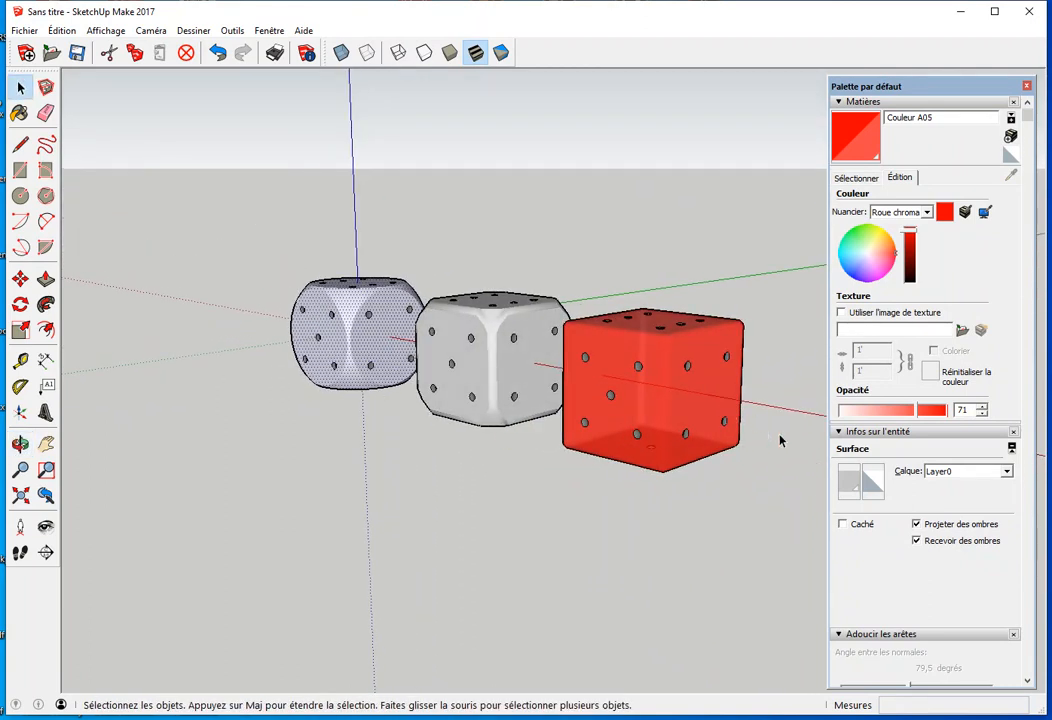
middle_click_drag(775, 460, 613, 385)
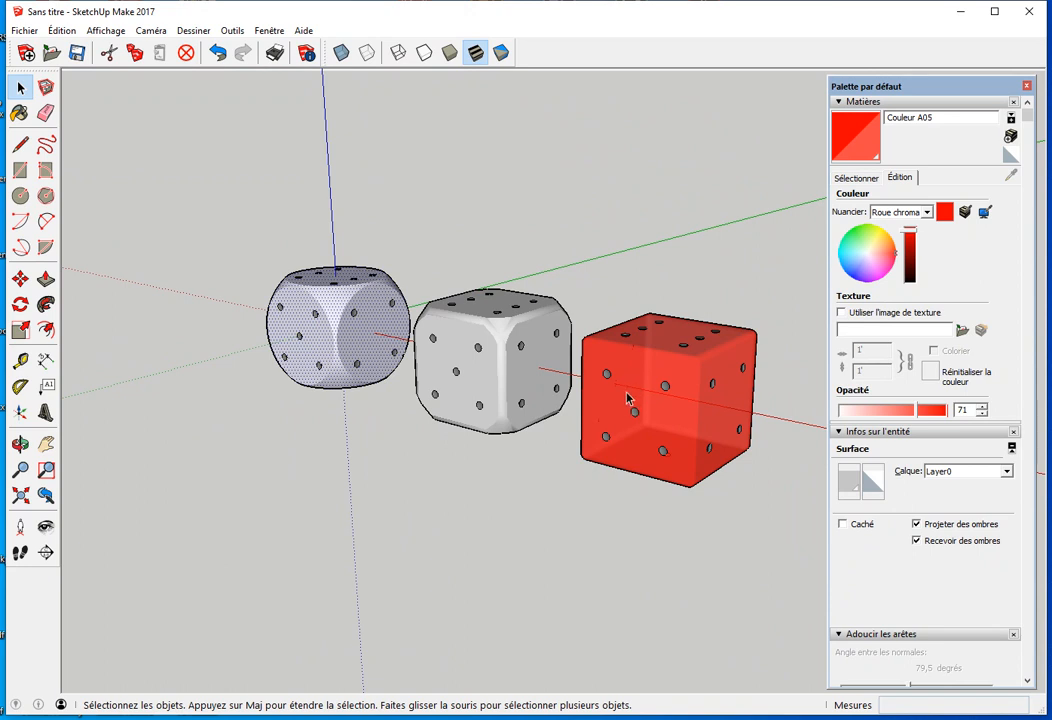
middle_click_drag(616, 408, 315, 358)
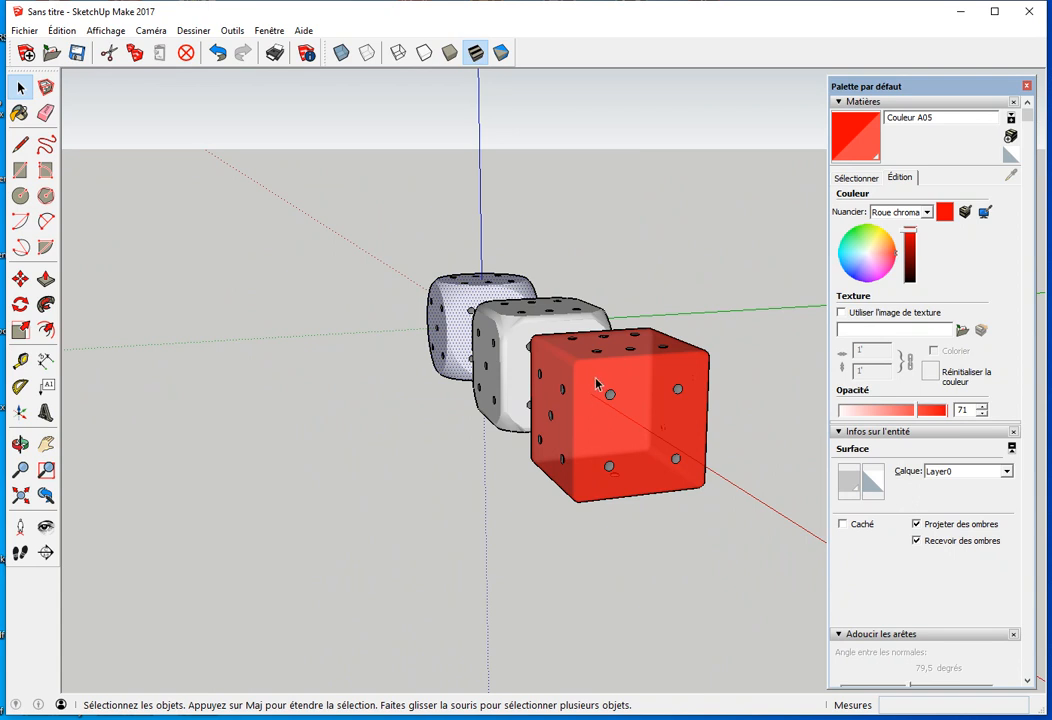
middle_click_drag(562, 389, 822, 368)
middle_click_drag(673, 342, 776, 420)
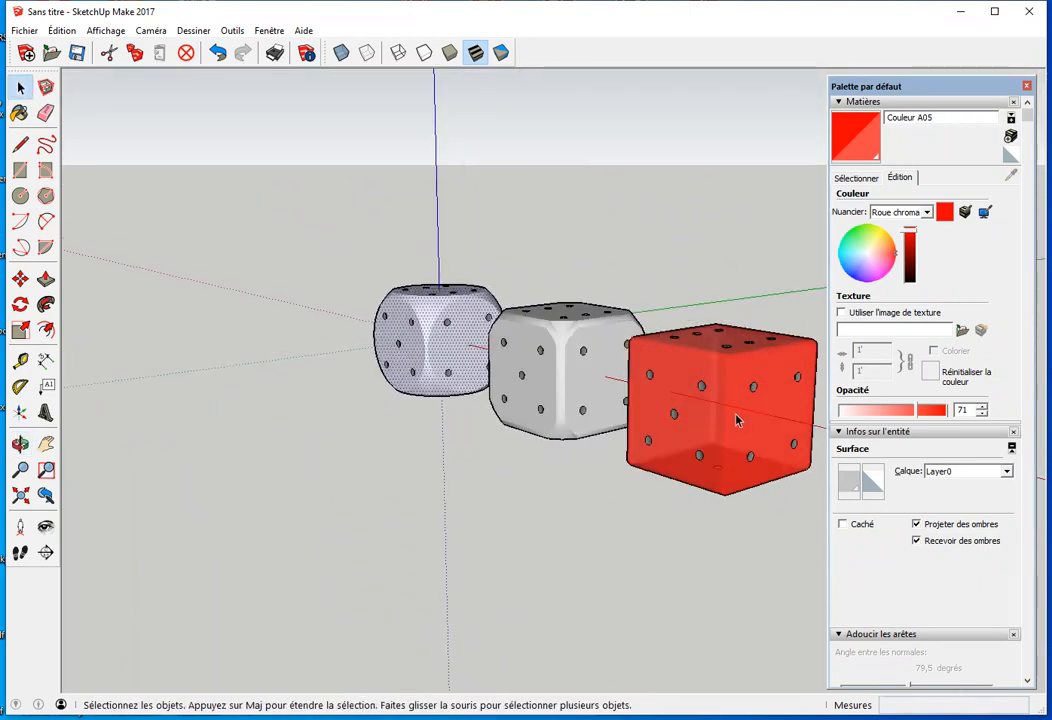
right_click(699, 423)
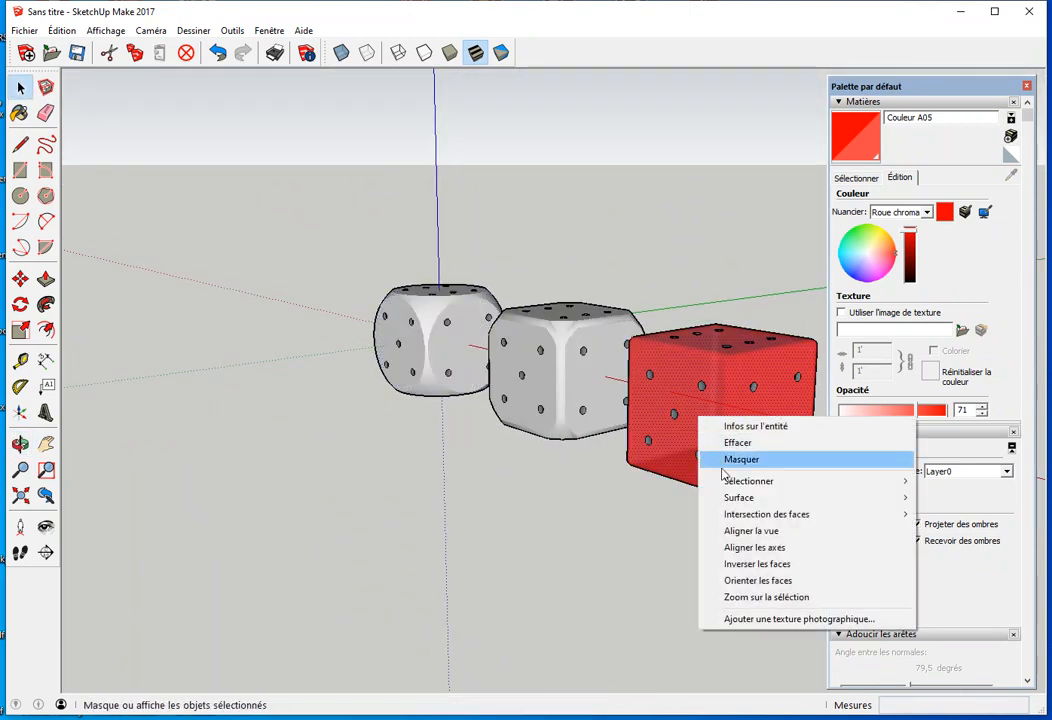
left_click(716, 564)
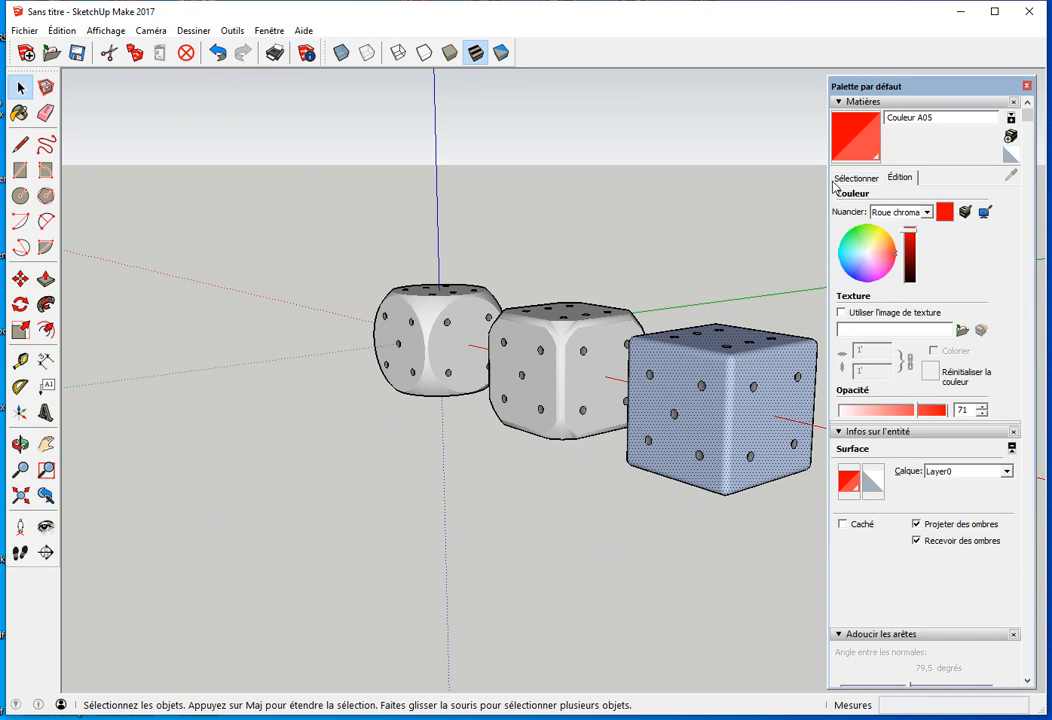
Step: Paint the reversed side of the third die's surface with the semi-transparent red Couleur A05 from the model's materials
left_click(866, 180)
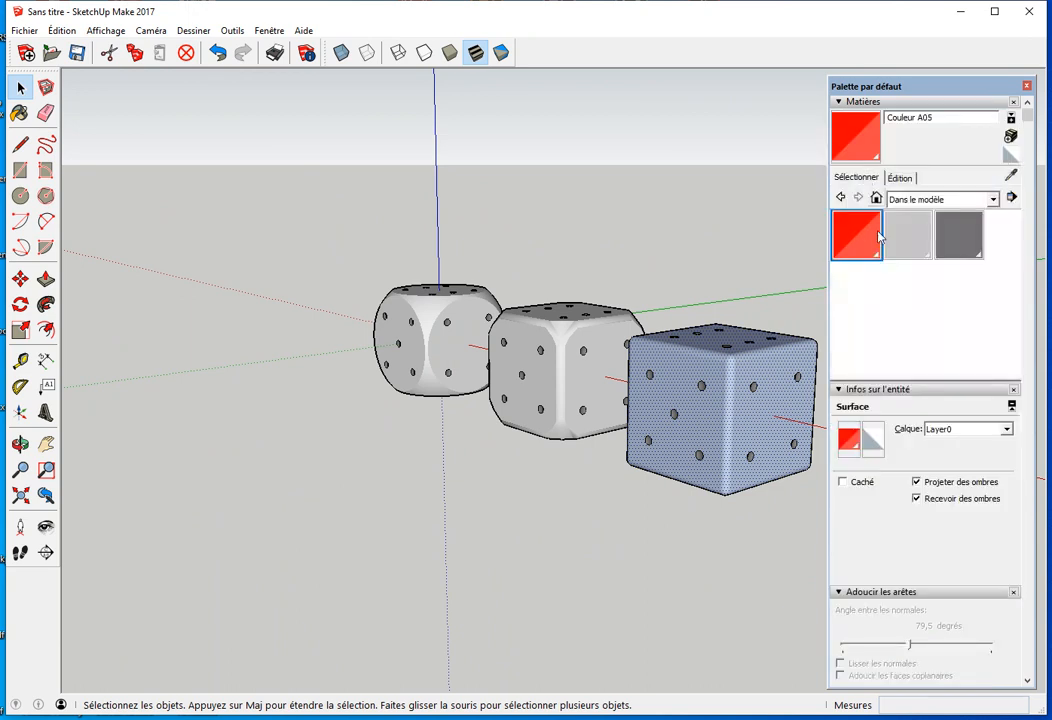
left_click(857, 235)
left_click(719, 408)
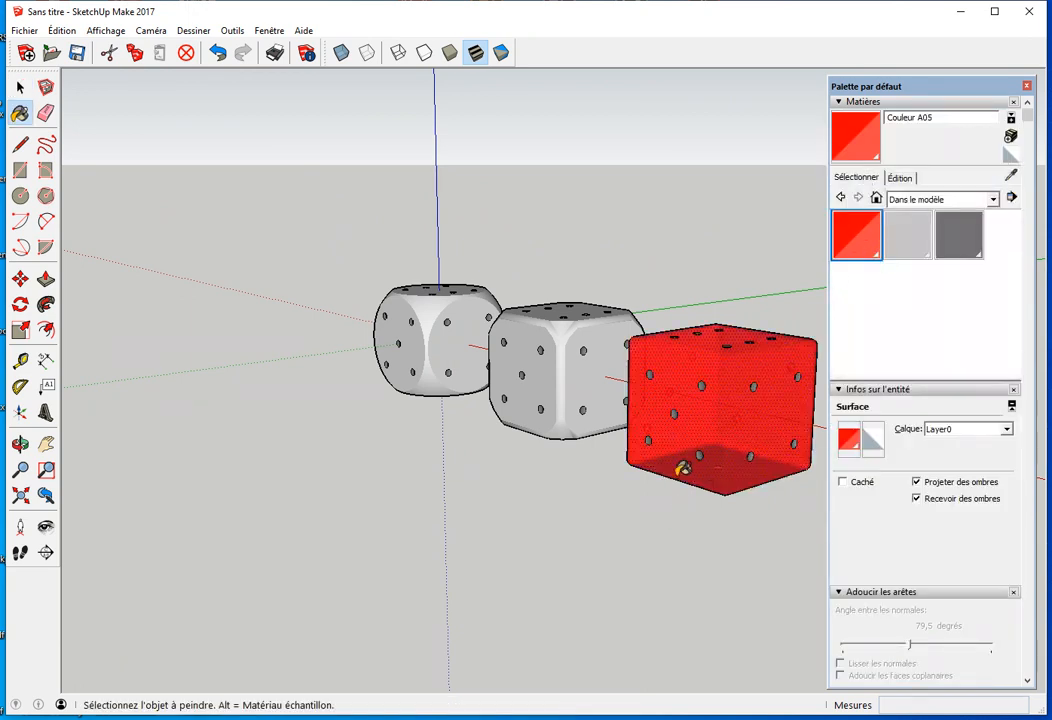
Step: Reverse the red die's faces again to restore their original orientation
mouse_move(552, 394)
middle_mouse_down()
mouse_move(528, 389)
mouse_move(628, 433)
mouse_move(688, 428)
middle_mouse_up()
scroll(626, 433, "up", 5)
key("space")
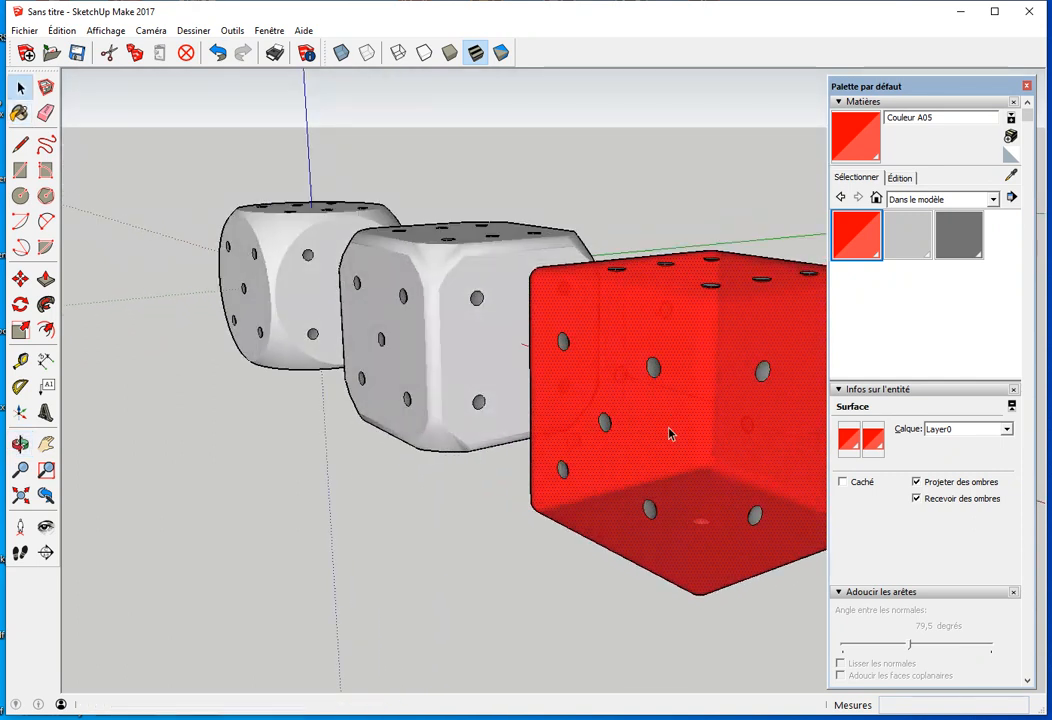
right_click(670, 431)
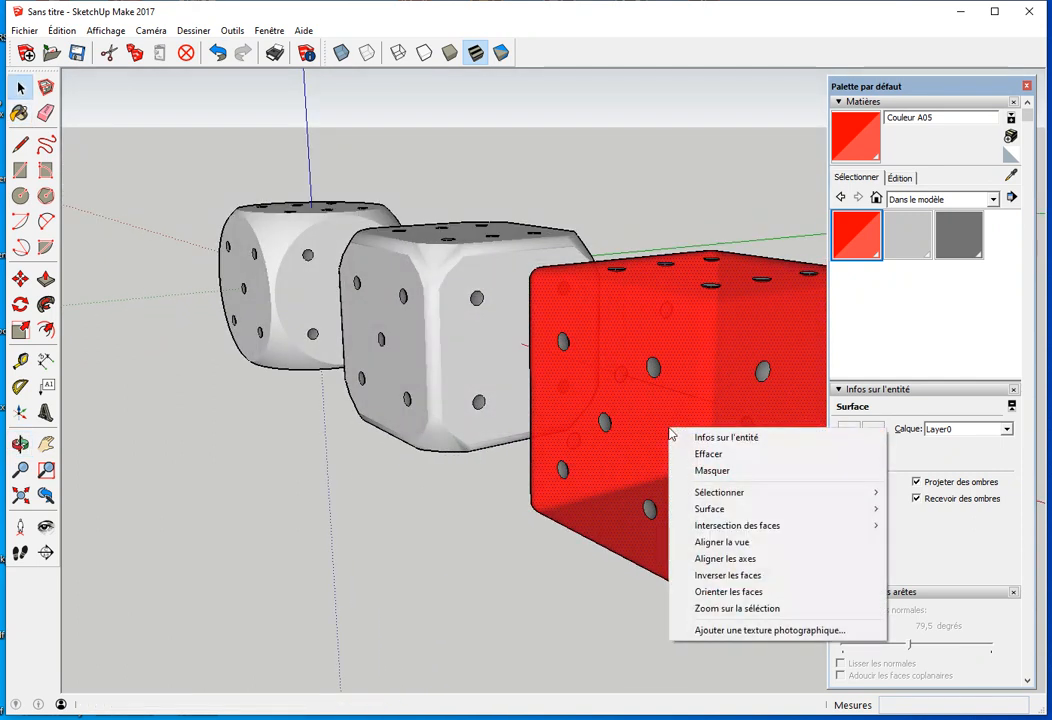
left_click(728, 575)
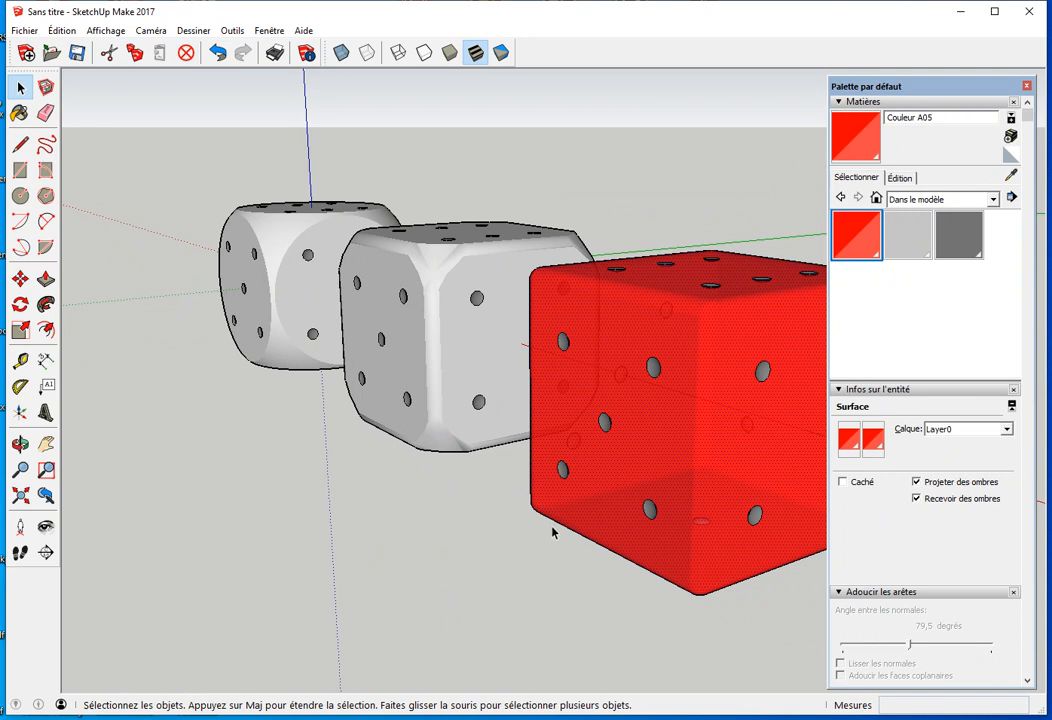
Step: Reduce the opacity of Couleur A05 further to 61 and clear the selection
mouse_move(608, 550)
middle_mouse_down()
mouse_move(606, 535)
mouse_move(488, 505)
mouse_move(638, 571)
mouse_move(606, 563)
middle_mouse_up()
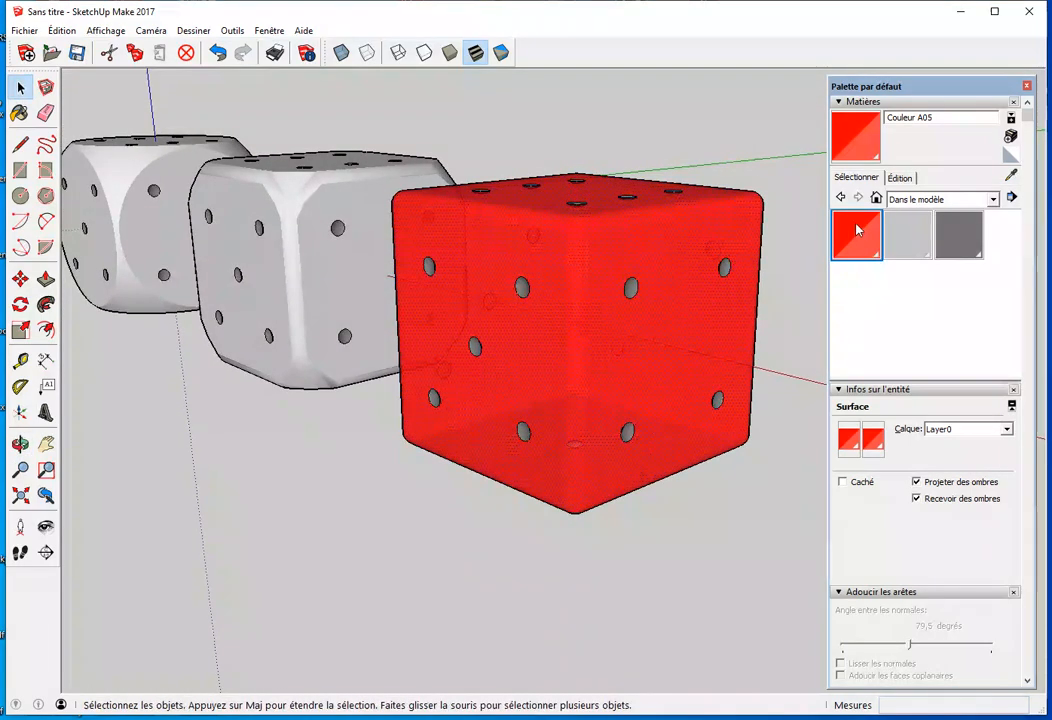
left_click_drag(913, 414, 907, 414)
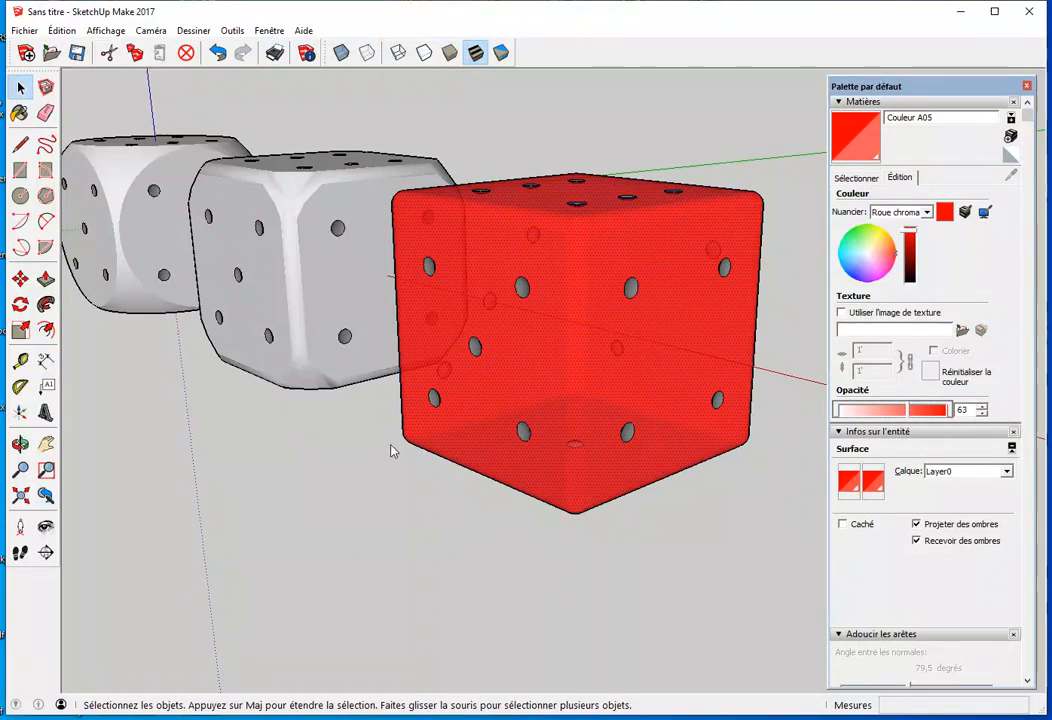
left_click(300, 479)
Step: Select all of the red die's pips while leaving its outer surface unselected
middle_click_drag(300, 479, 502, 530)
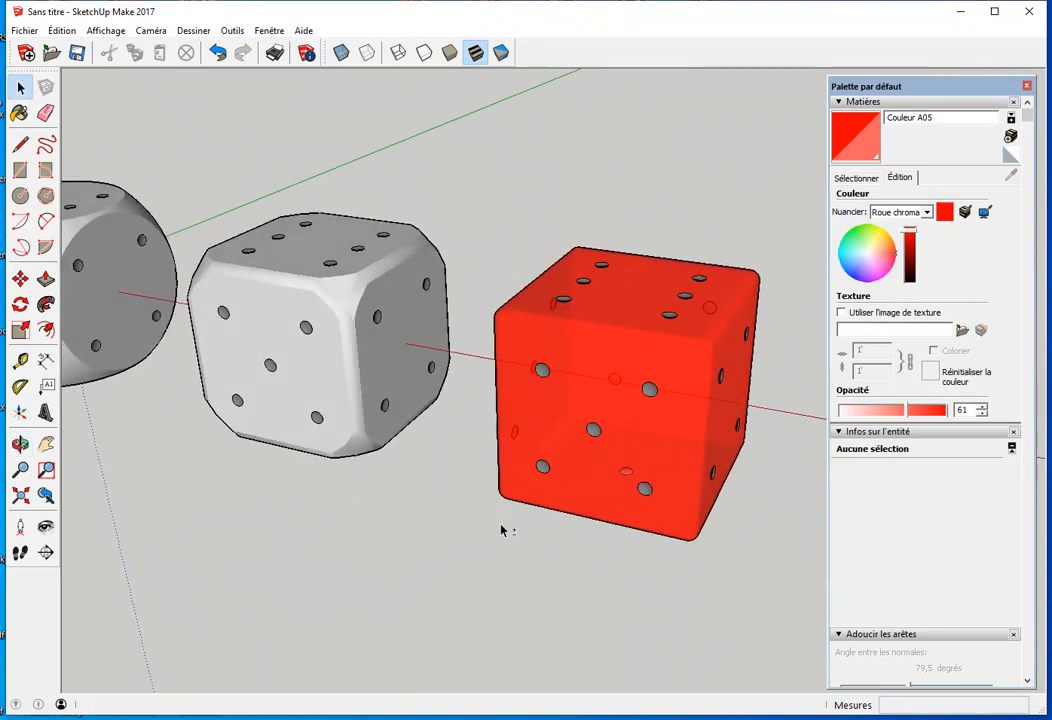
middle_click_drag(647, 316, 672, 337)
left_click(648, 360)
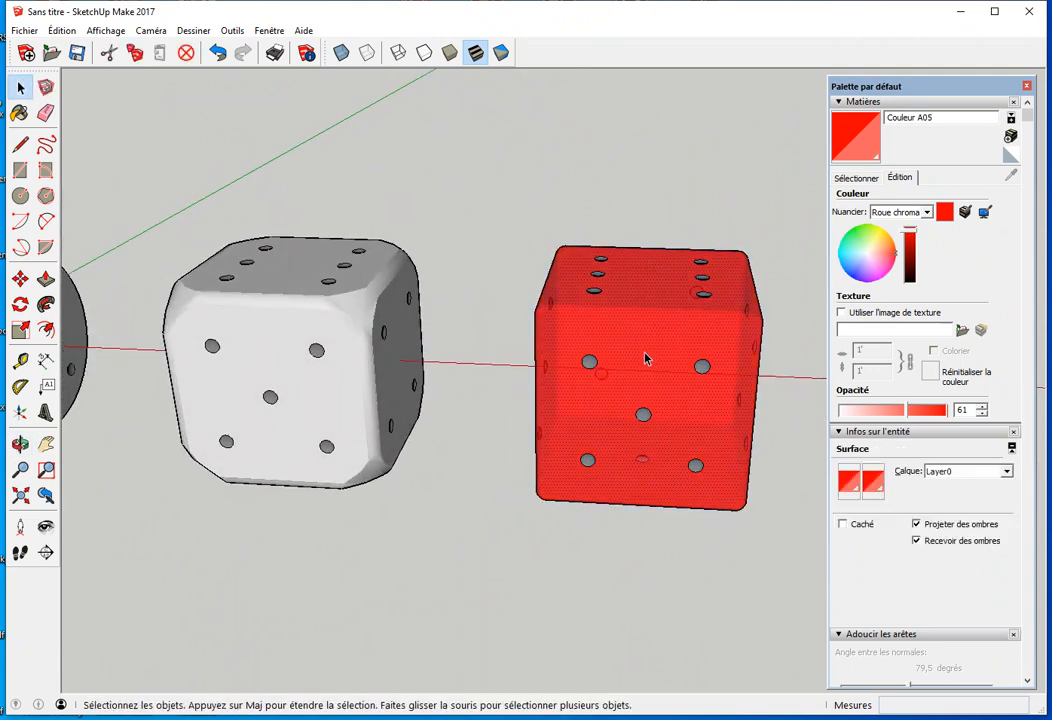
left_click_drag(502, 197, 794, 554)
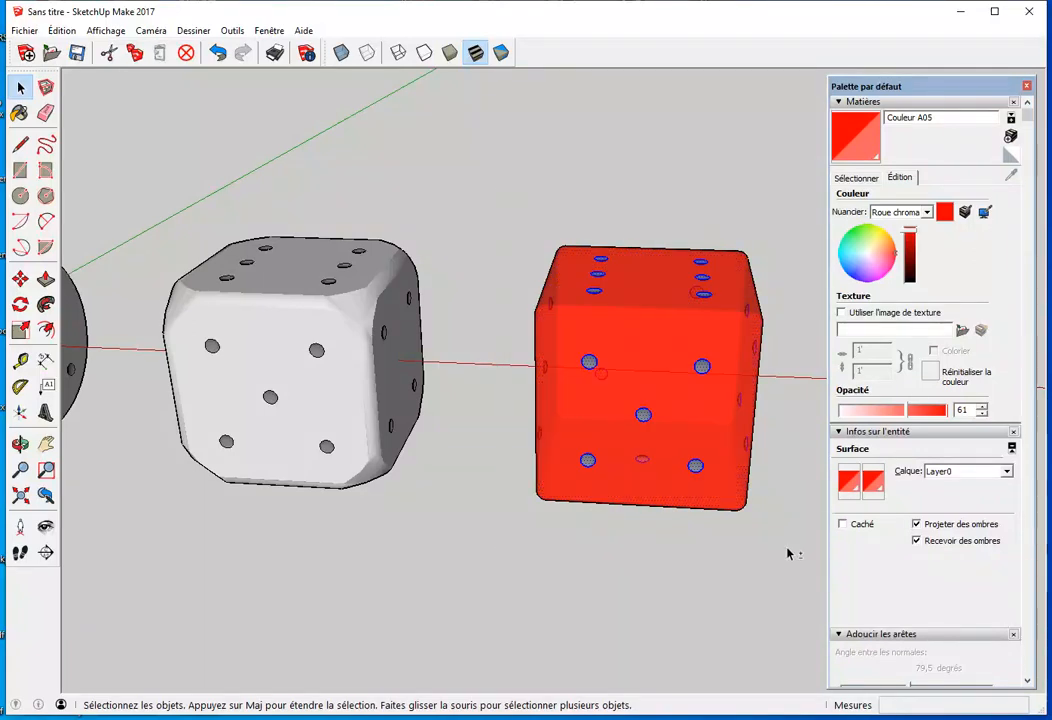
Step: Paint the selected pips of the red die with the white Couleur M00 from the Couleurs collection
left_click(856, 180)
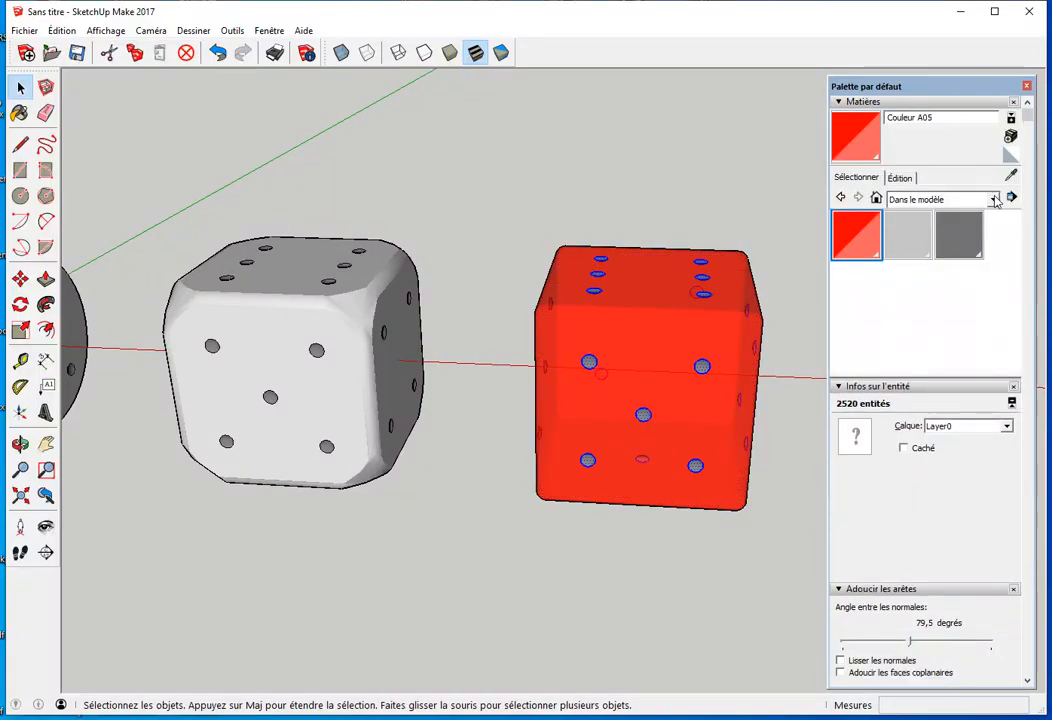
left_click(884, 199)
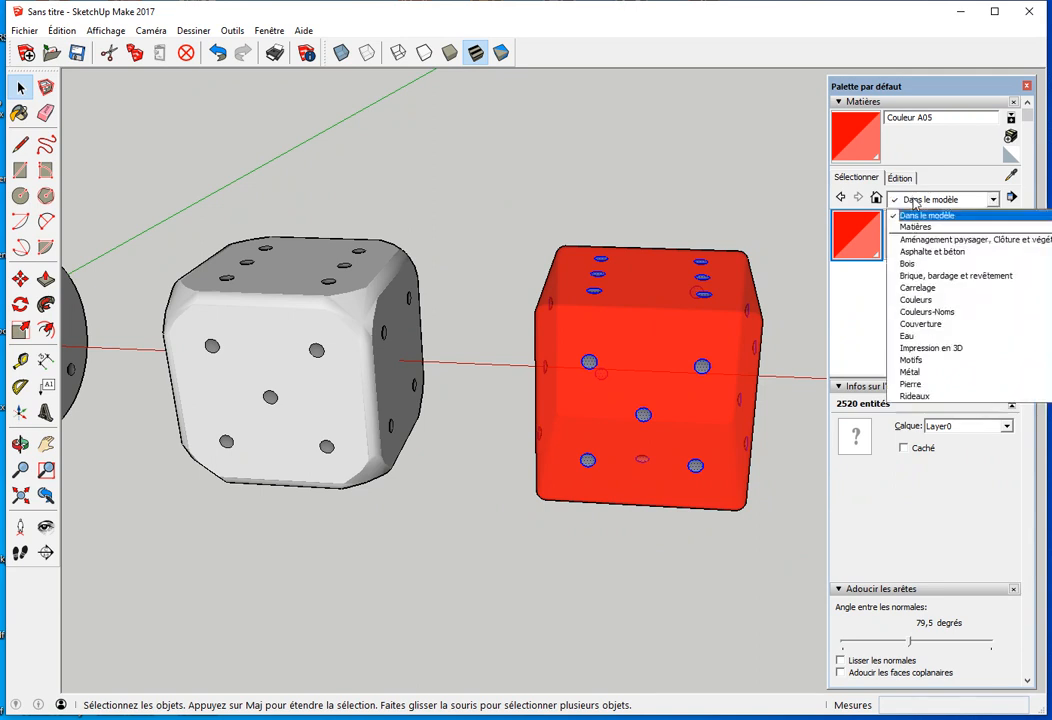
left_click(930, 296)
left_click_drag(1016, 230, 1016, 352)
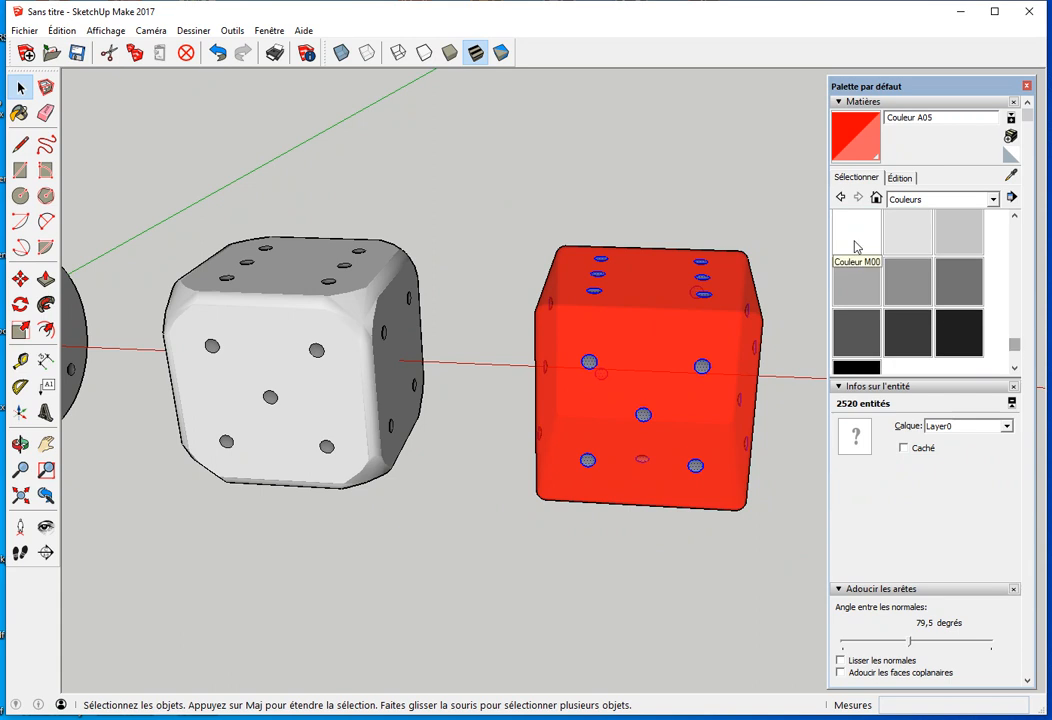
left_click(853, 238)
left_click(737, 320)
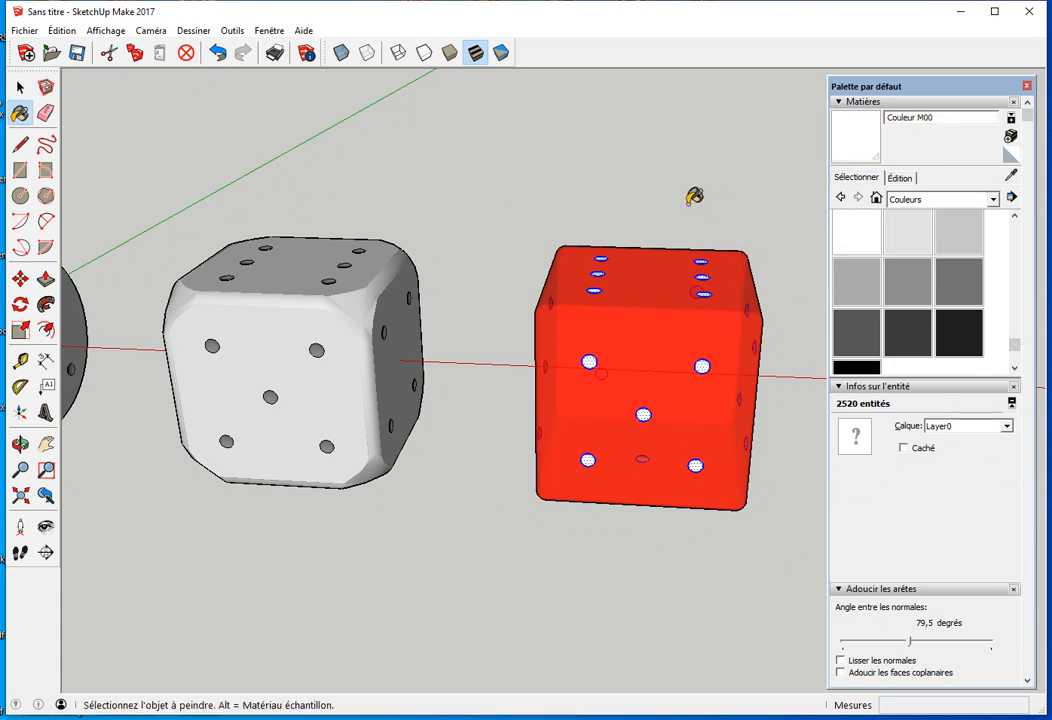
middle_click_drag(651, 217, 542, 227)
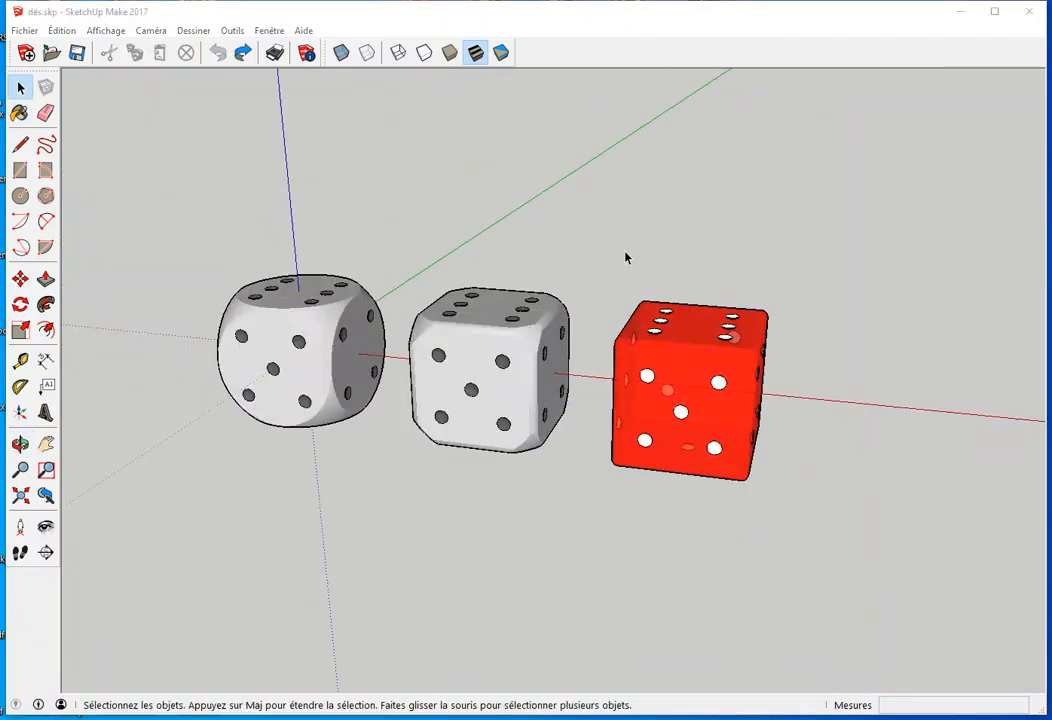
Step: Measure the middle die's width between its two opposite side faces with the Tape Measure tool
mouse_move(625, 258)
middle_mouse_down()
mouse_move(641, 263)
mouse_move(540, 263)
mouse_move(648, 251)
mouse_move(640, 255)
middle_mouse_up()
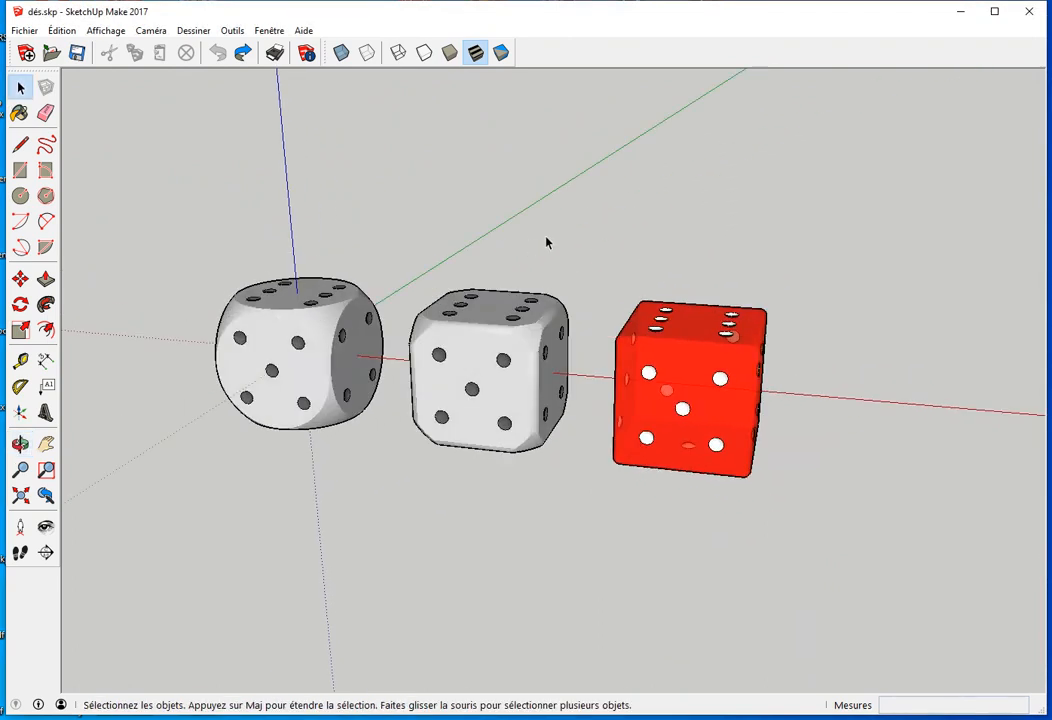
middle_click_drag(547, 240, 581, 242)
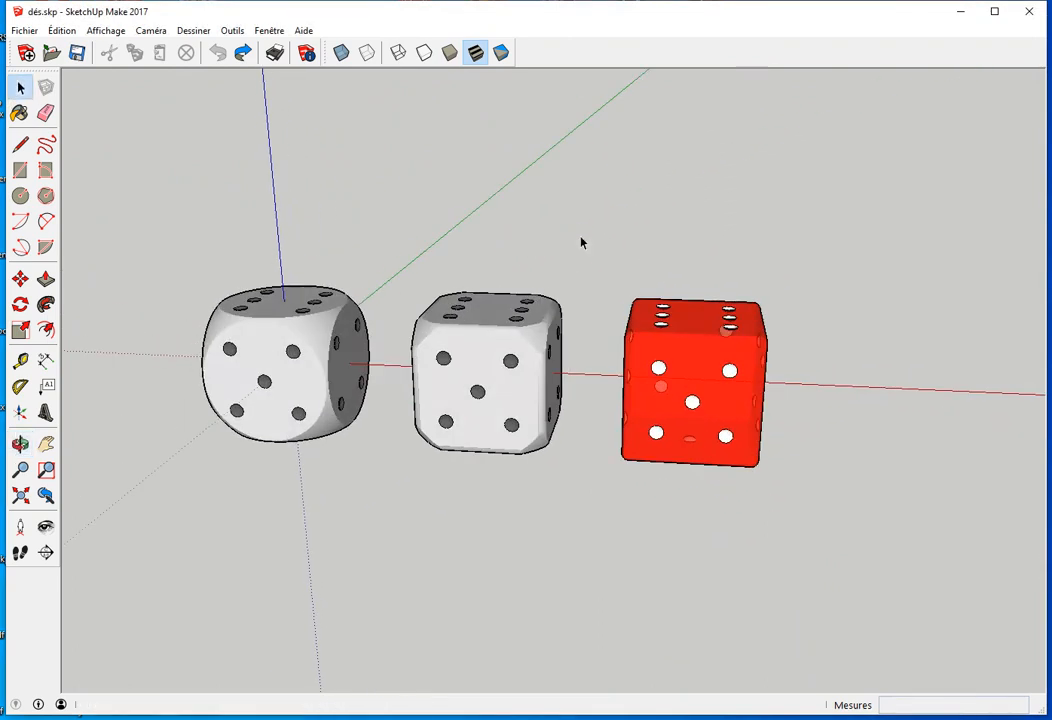
middle_click_drag(553, 429, 560, 421)
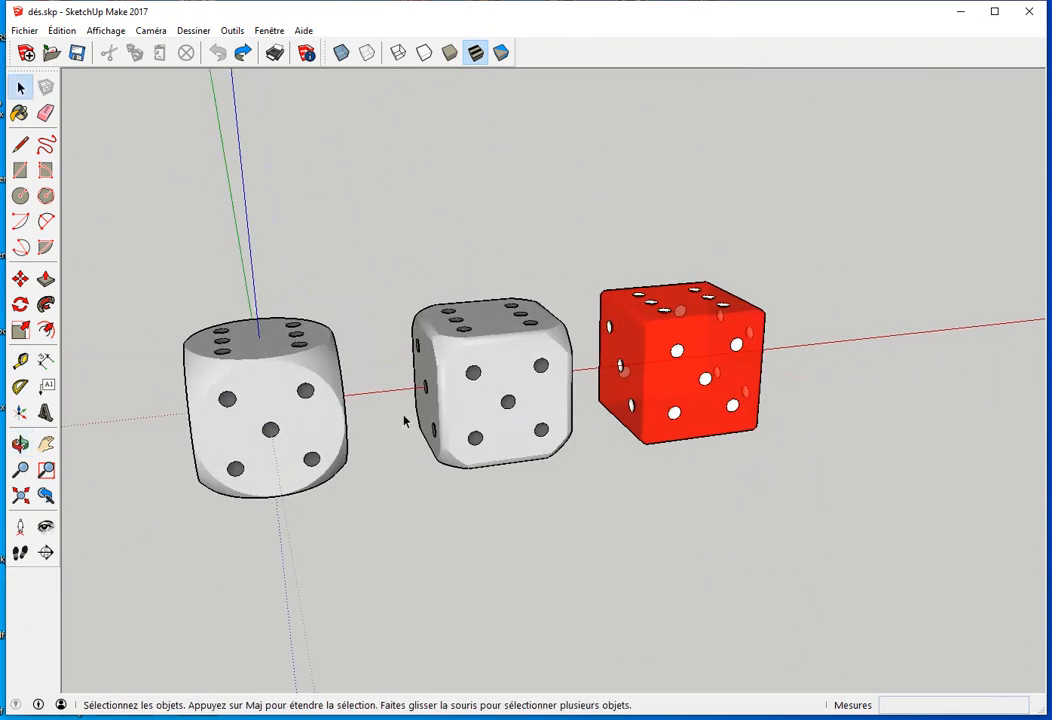
left_click(20, 361)
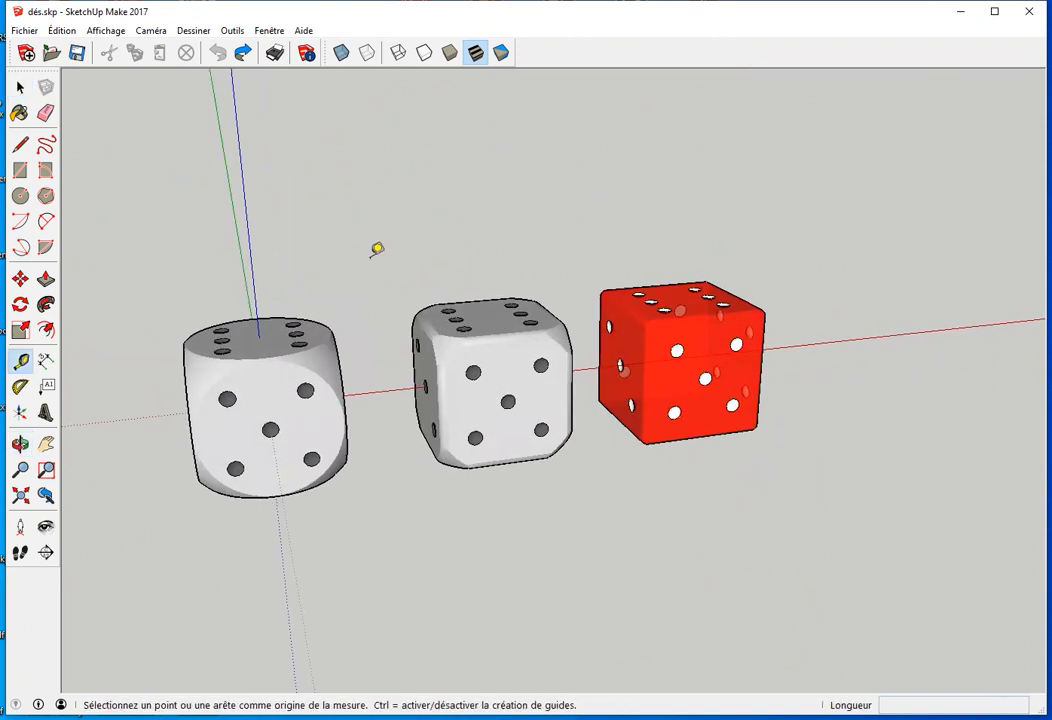
middle_click_drag(377, 250, 434, 336)
left_click(430, 362)
middle_click_drag(538, 340, 441, 357)
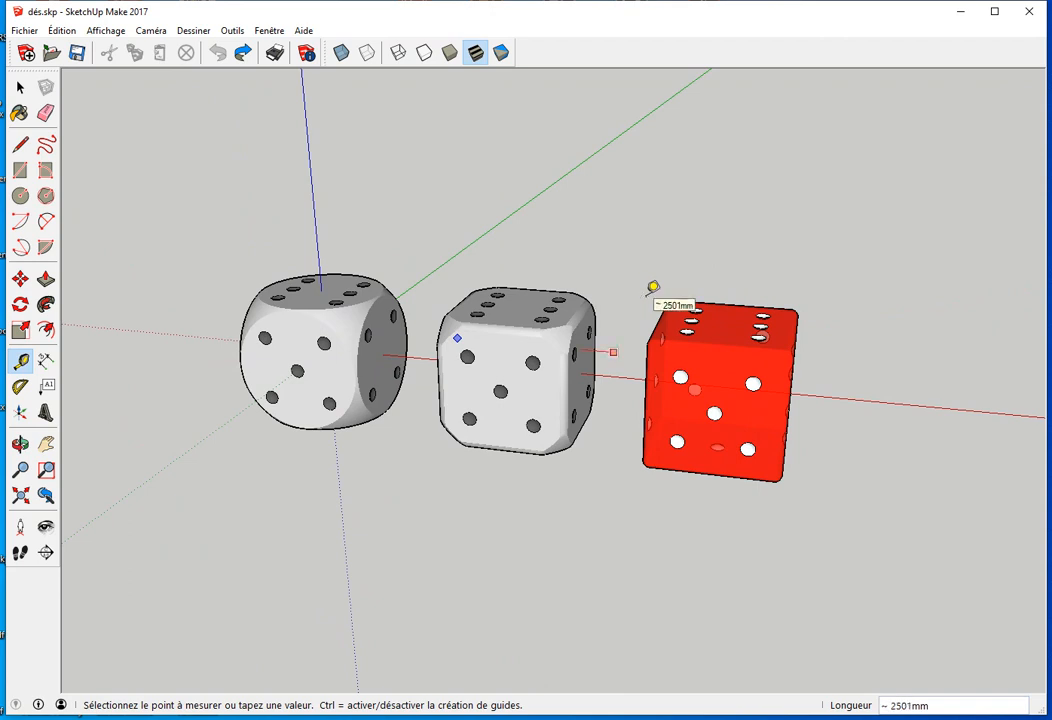
middle_click_drag(632, 336, 502, 347)
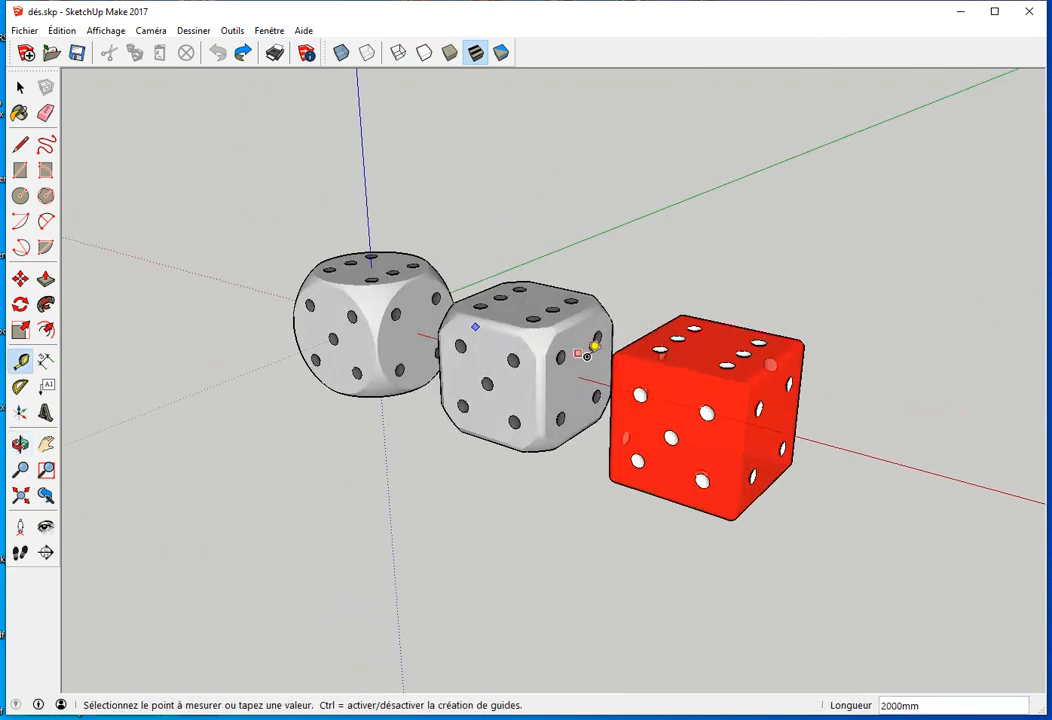
left_click(585, 357)
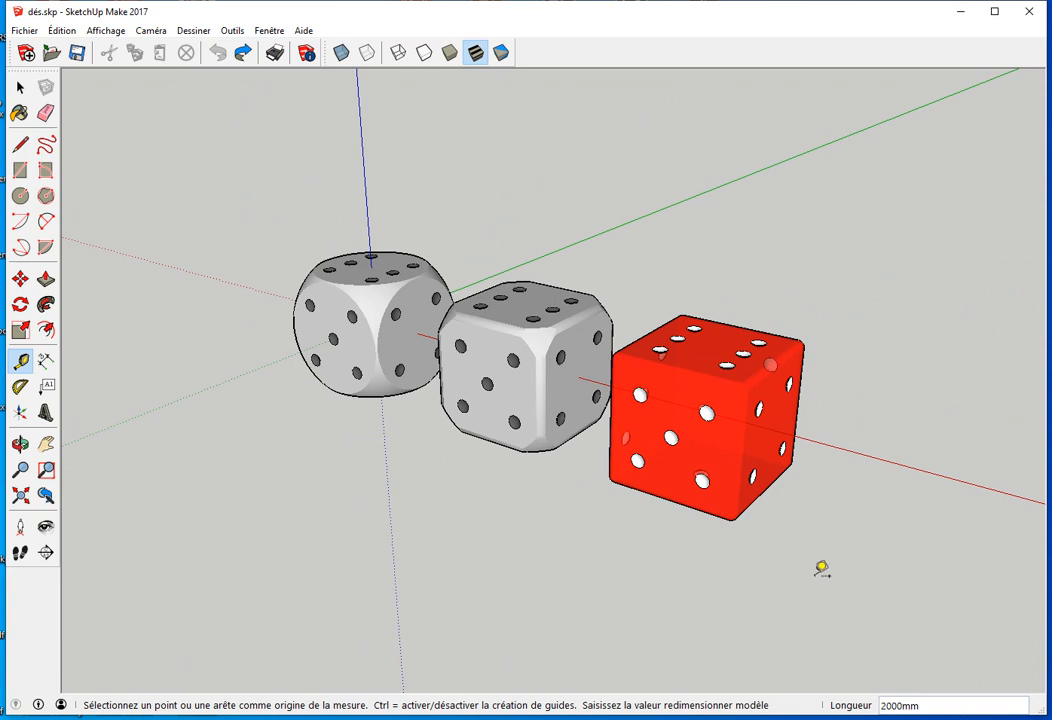
Step: Resize the whole model by setting the measured die width to 20 mm and accept the rescaling
key("Return")
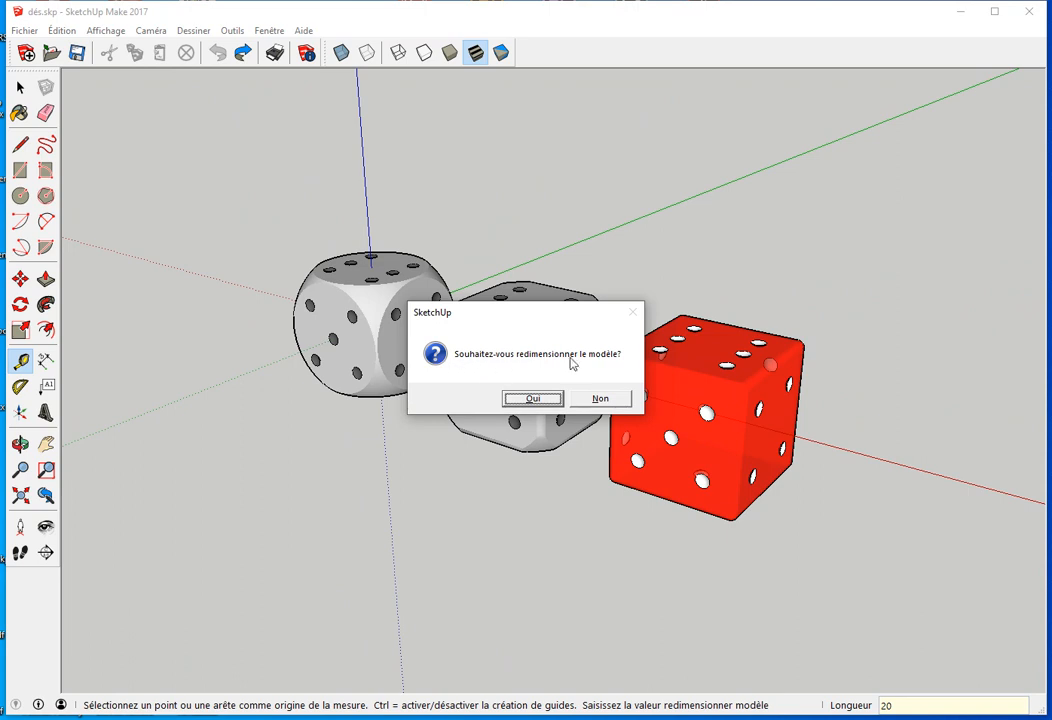
left_click(533, 398)
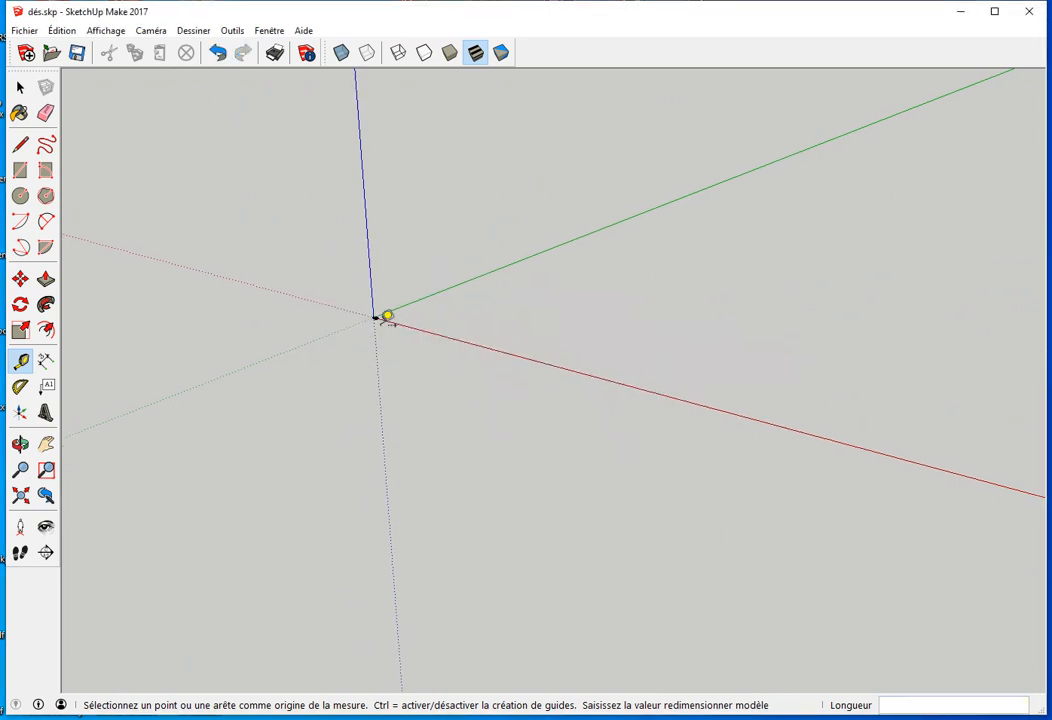
scroll(400, 315, "up", 10)
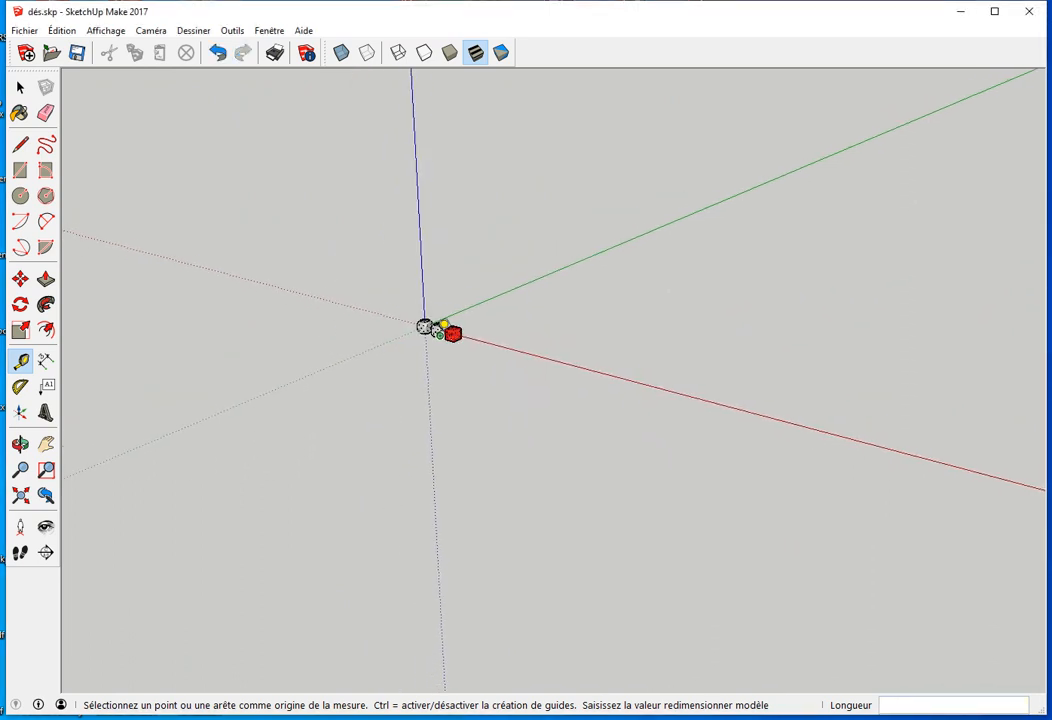
scroll(424, 338, "up", 8)
mouse_move(372, 380)
middle_mouse_down("shift")
mouse_move(349, 389)
mouse_move(528, 425)
mouse_move(552, 412)
middle_mouse_up("shift")
scroll(514, 373, "up", 1)
key("space")
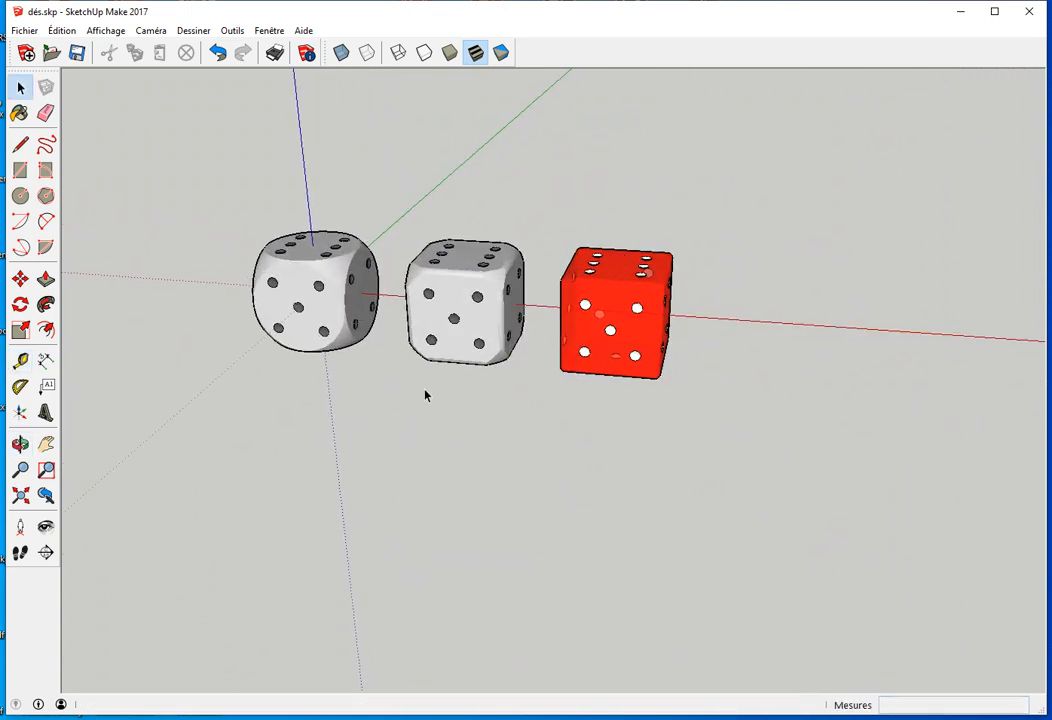
Step: Measure the width of the rounded grey die at the origin between its two opposite side faces with the Tape Measure
middle_click_drag(364, 383, 232, 427)
left_click(20, 361)
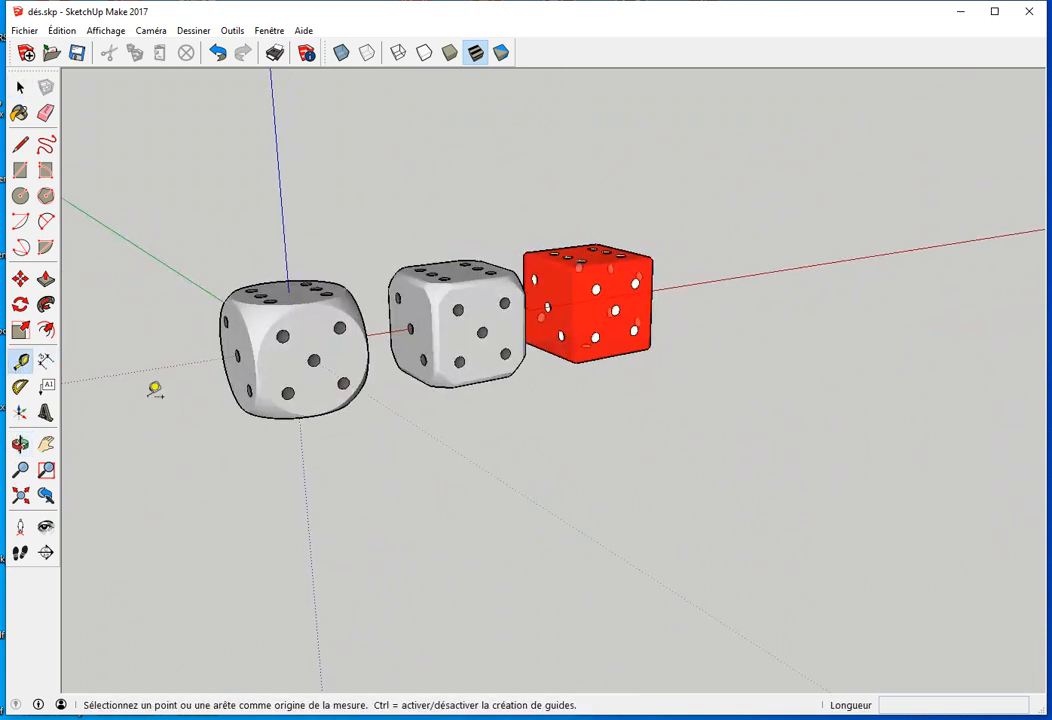
left_click(250, 322)
middle_click_drag(258, 326, 300, 380)
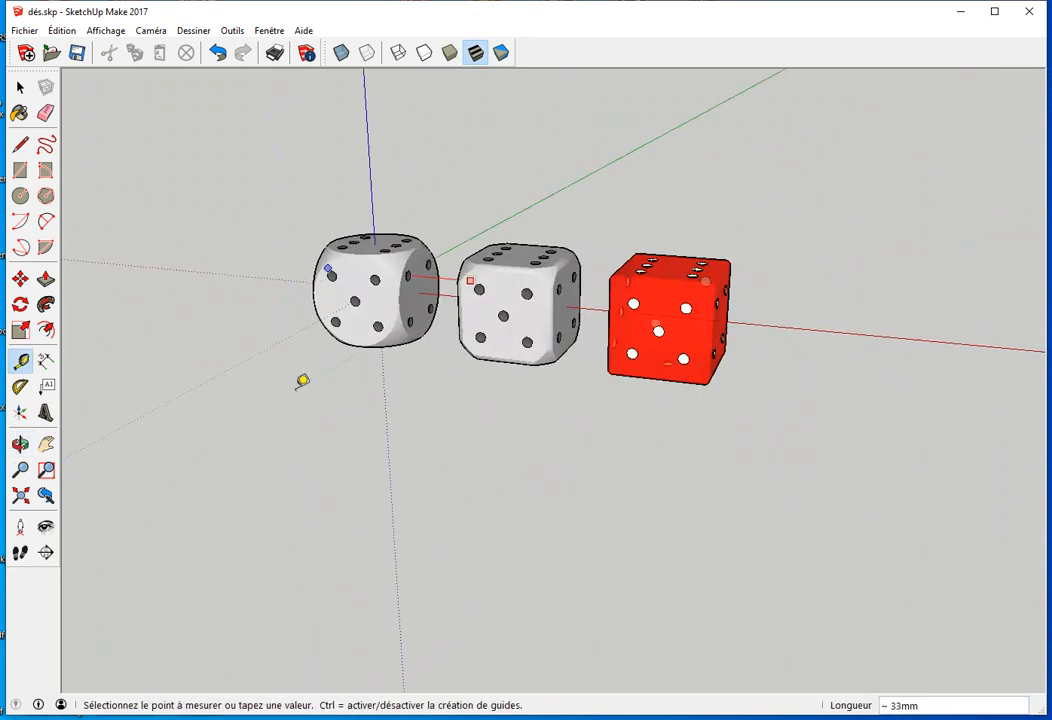
left_click(434, 270)
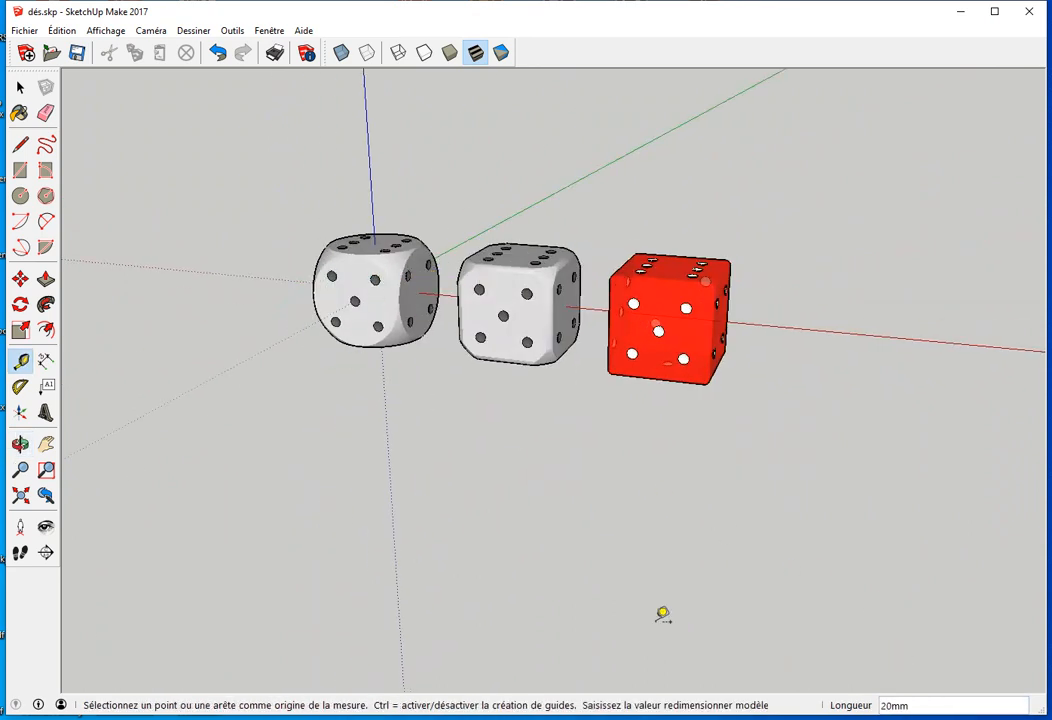
key("space")
Step: Select all connected geometry of the rounded grey die at the origin and make it a group
middle_click_drag(367, 462, 349, 298)
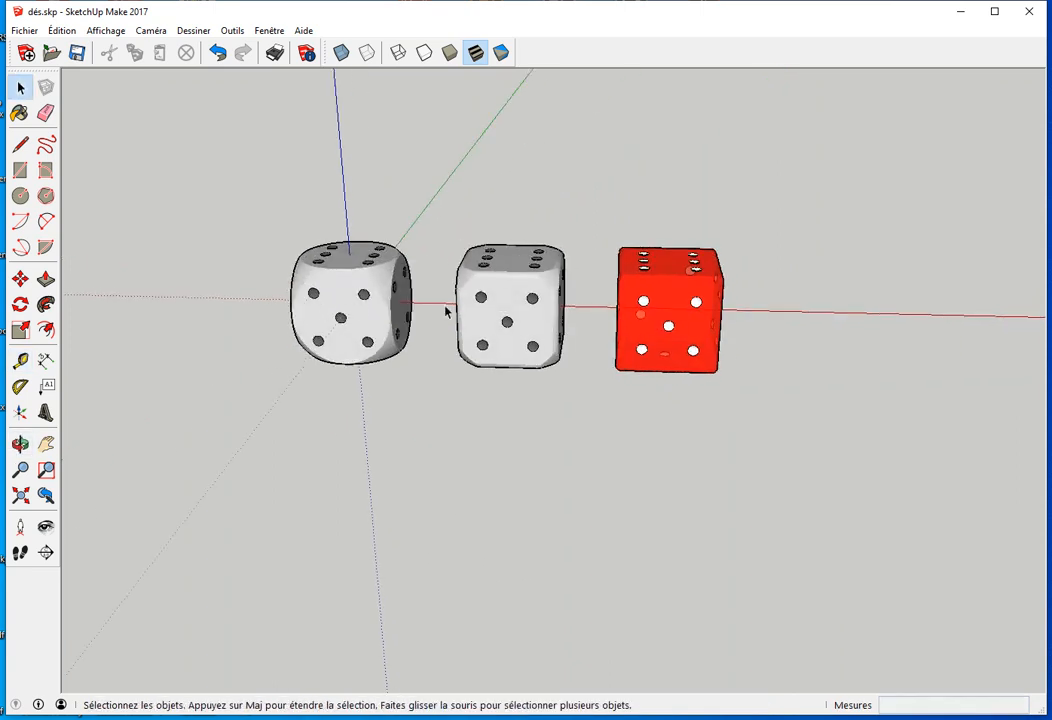
triple_click(338, 294)
right_click(340, 292)
left_click(424, 421)
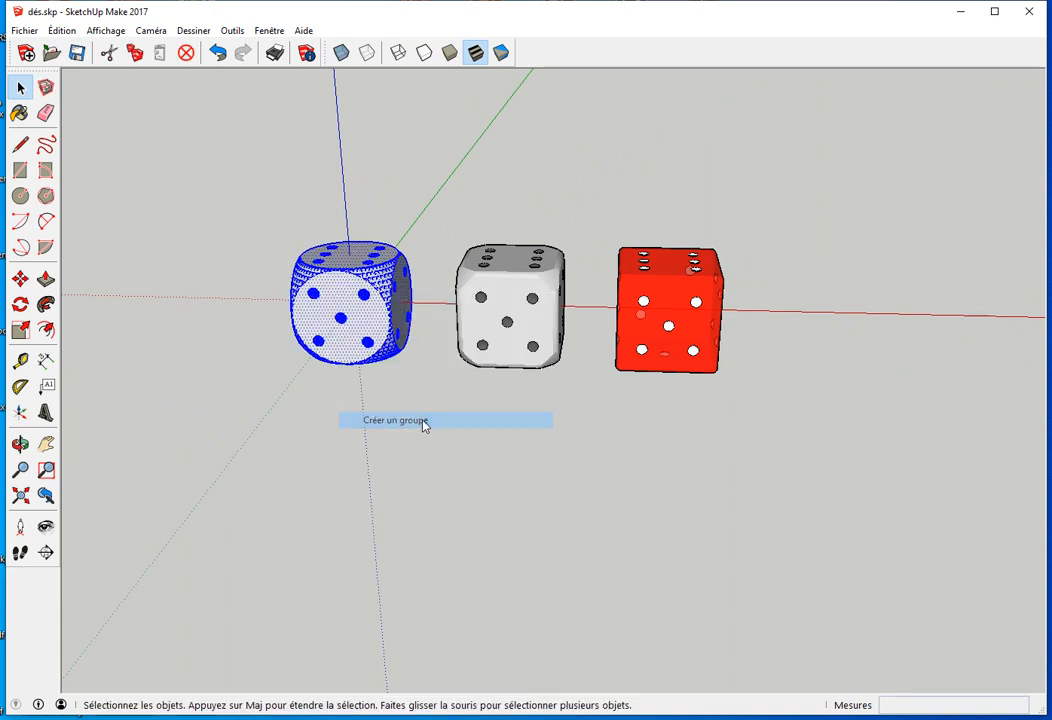
left_click(566, 399)
Step: Turn the entire red die with its pips into its own group
triple_click(669, 302)
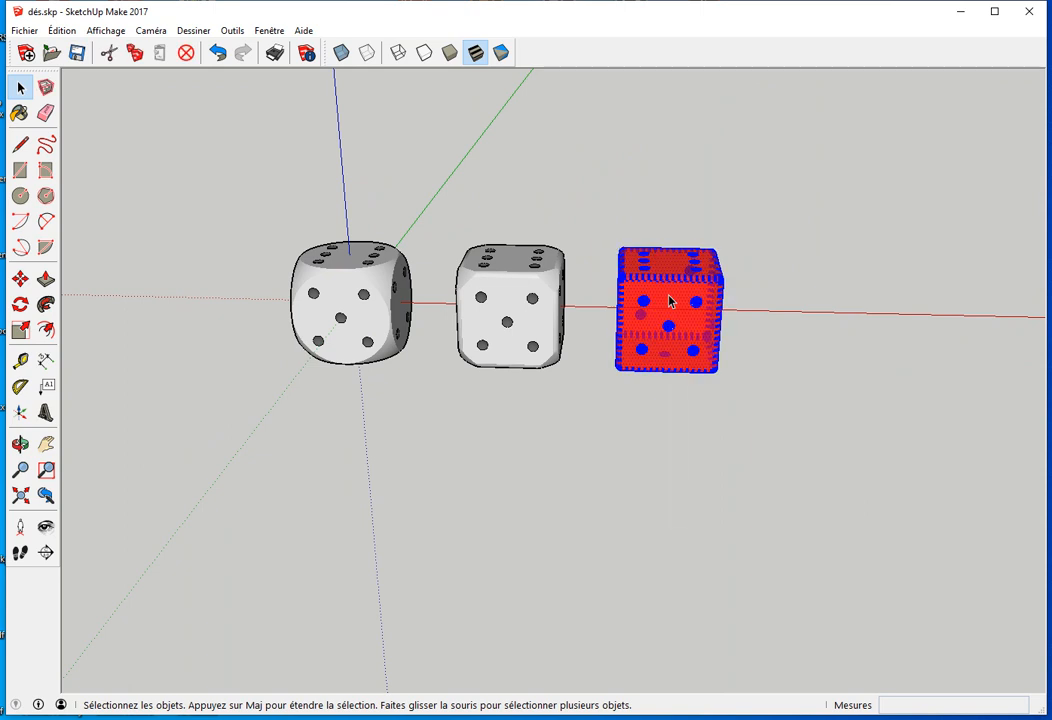
right_click(669, 302)
left_click(750, 427)
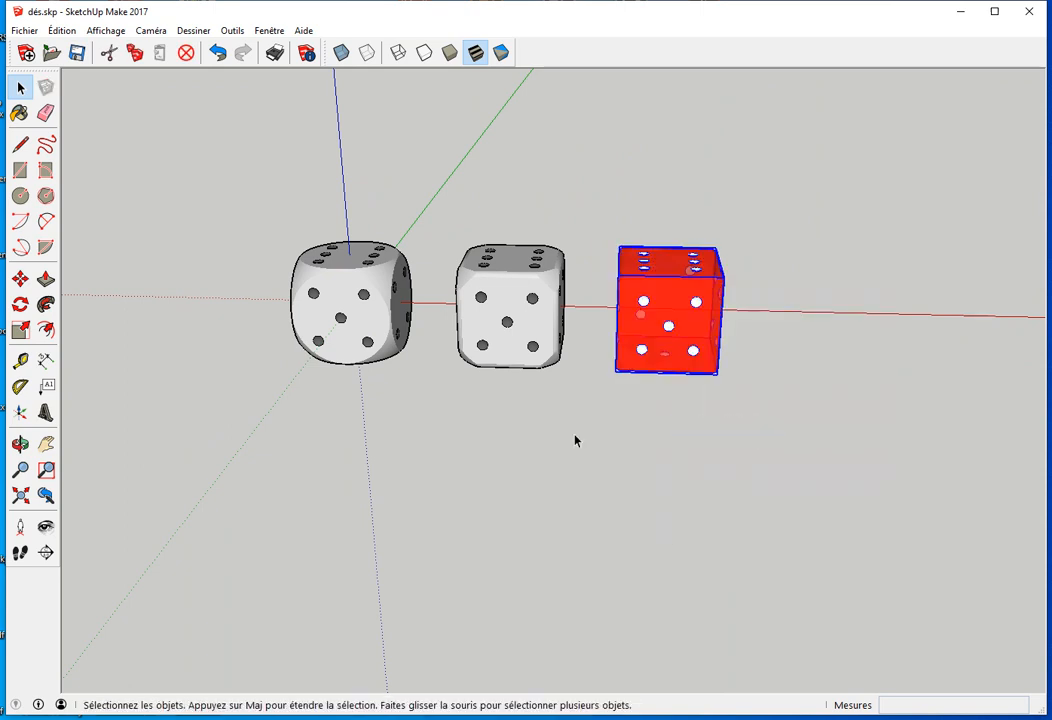
left_click(372, 365)
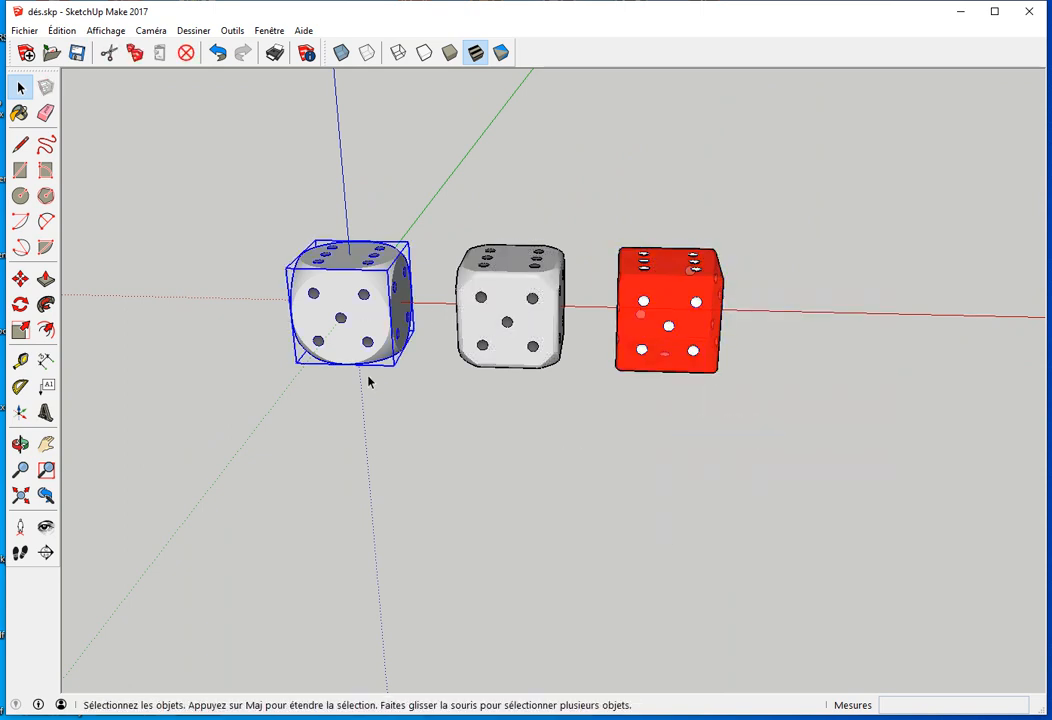
Step: Inside the rounded grey die's group, measure its width with the Tape Measure and resize only that group to 15 mm
double_click(334, 300)
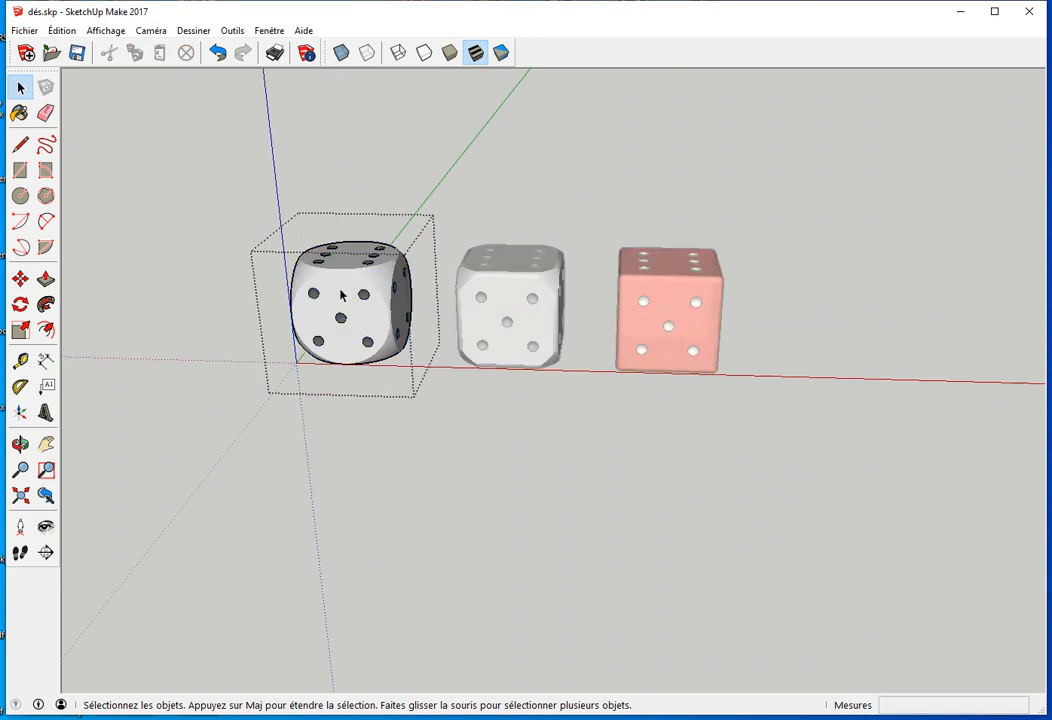
middle_click_drag(340, 296, 299, 315)
key("t")
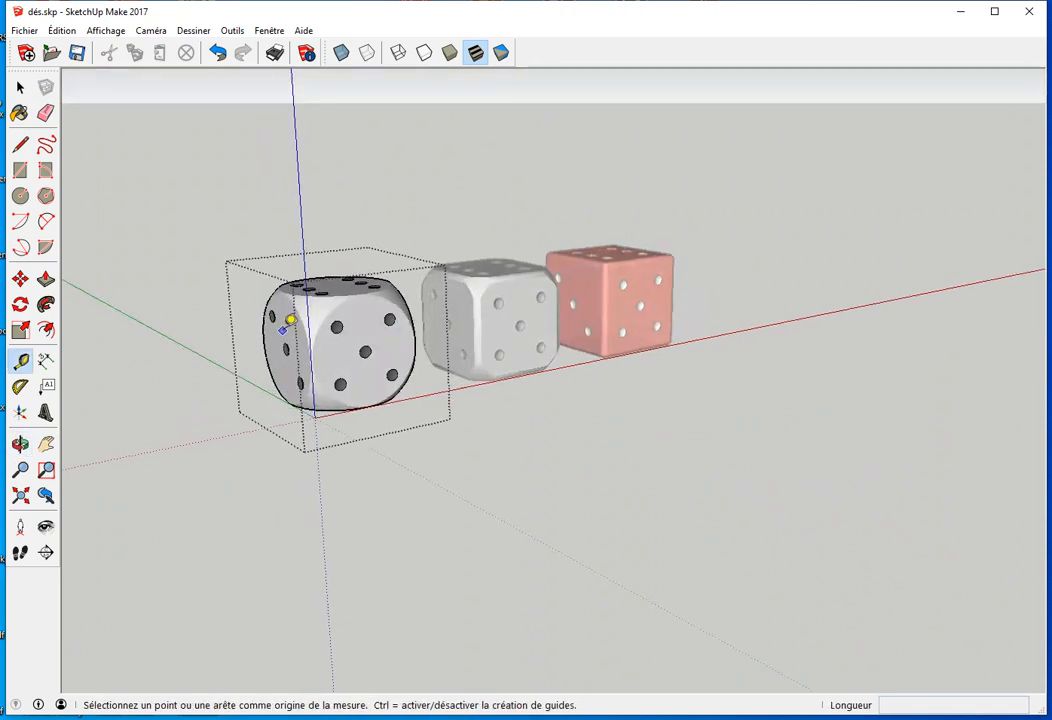
middle_click_drag(394, 317, 372, 305)
left_click(448, 281)
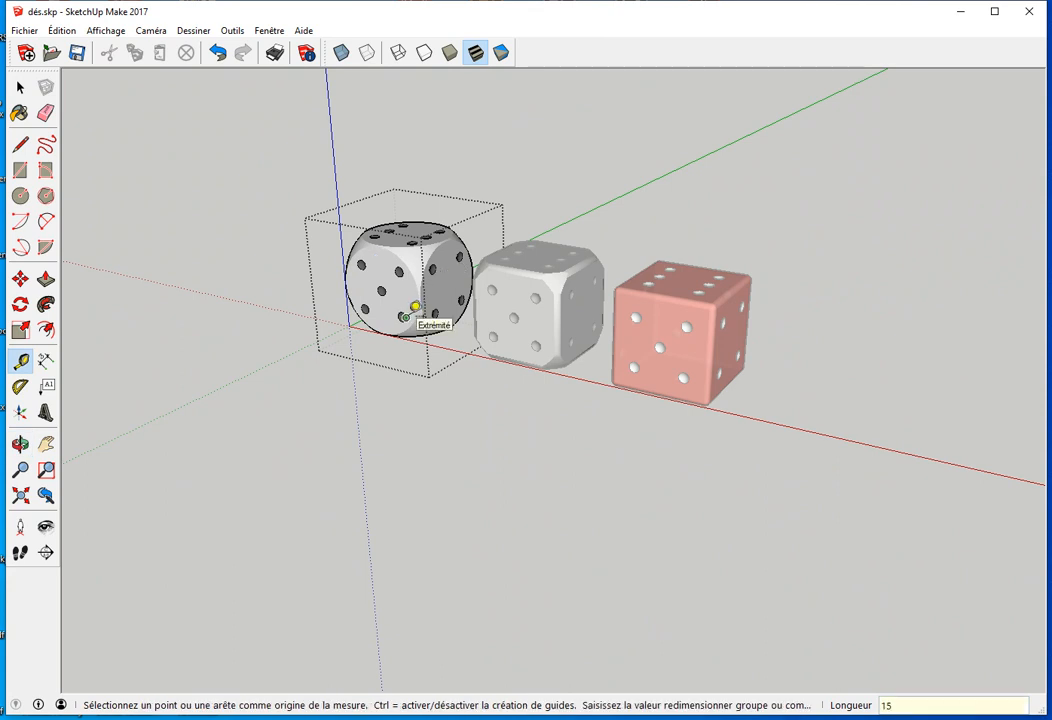
key("Return")
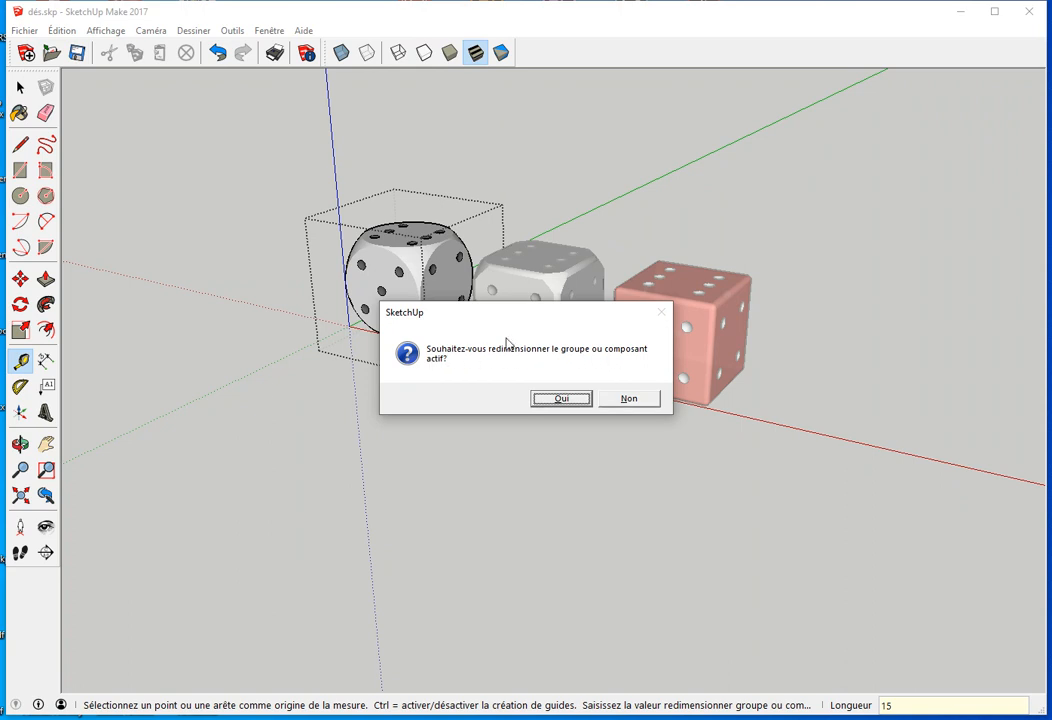
left_click(561, 400)
key("space")
Step: Open the red die's group, measure its width between opposite side faces, and resize only that group to 30 mm
middle_click_drag(350, 453, 601, 328)
double_click(686, 293)
middle_click_drag(682, 314, 630, 322)
left_click(20, 360)
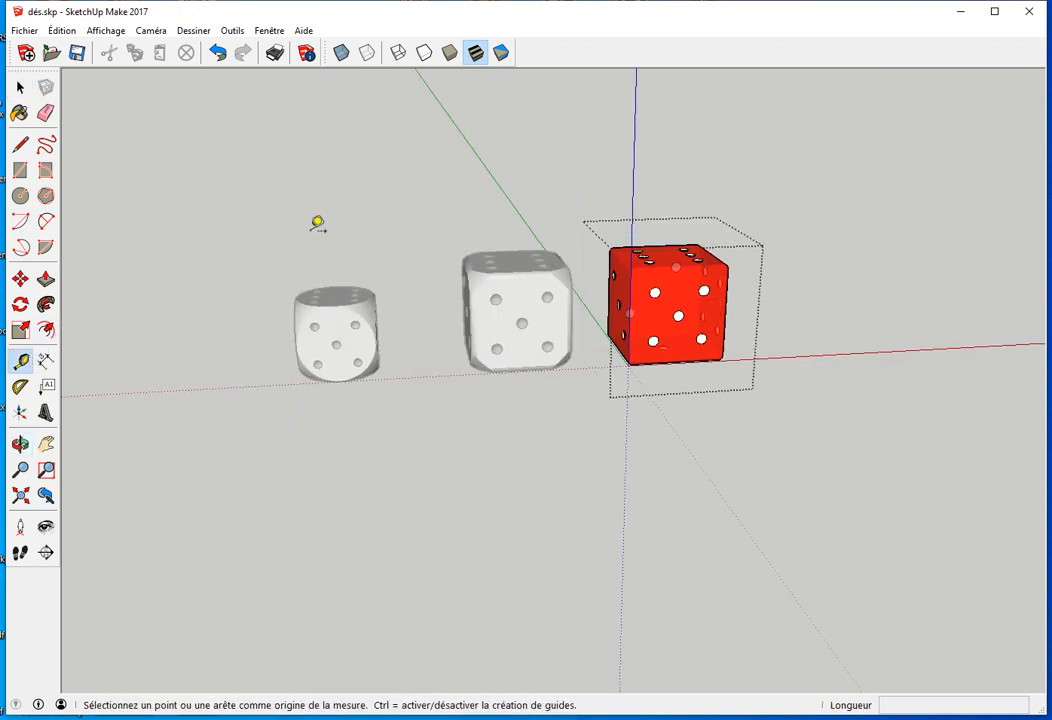
middle_click_drag(405, 223, 662, 352)
mouse_move(746, 339)
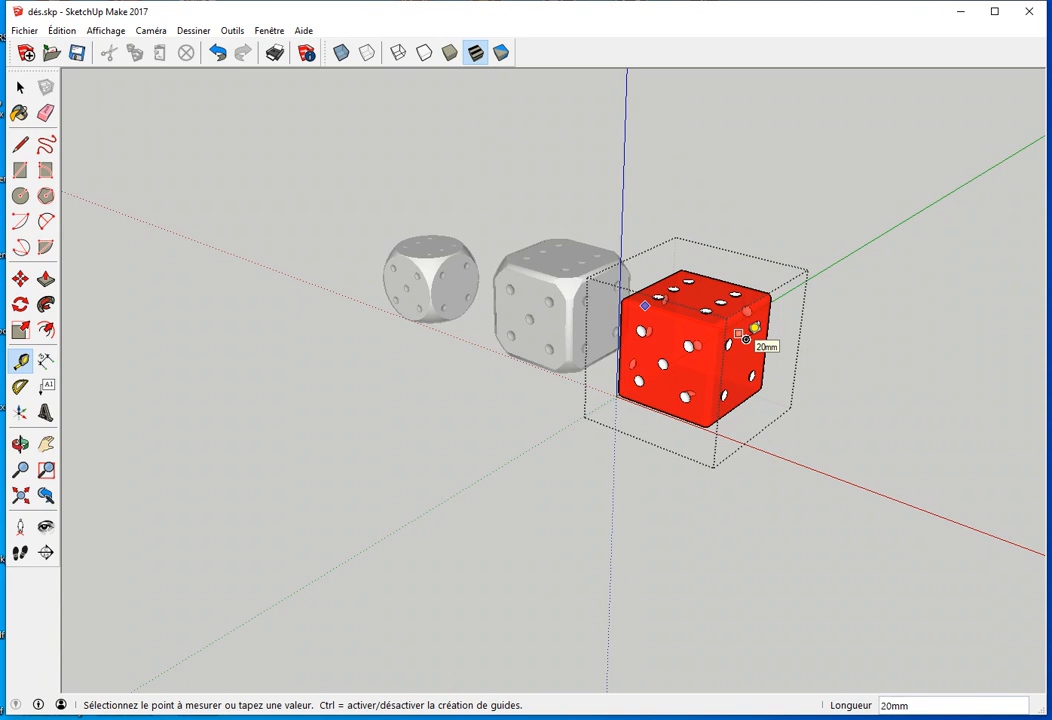
left_click(746, 339)
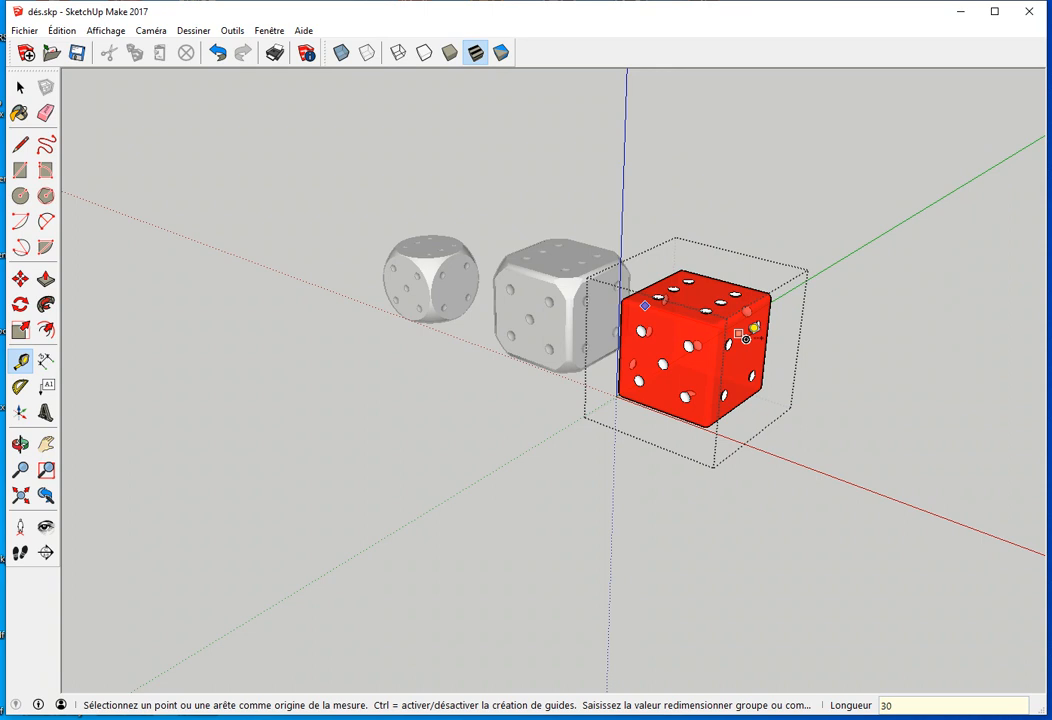
type("30")
key("Return")
key("Return")
key("space")
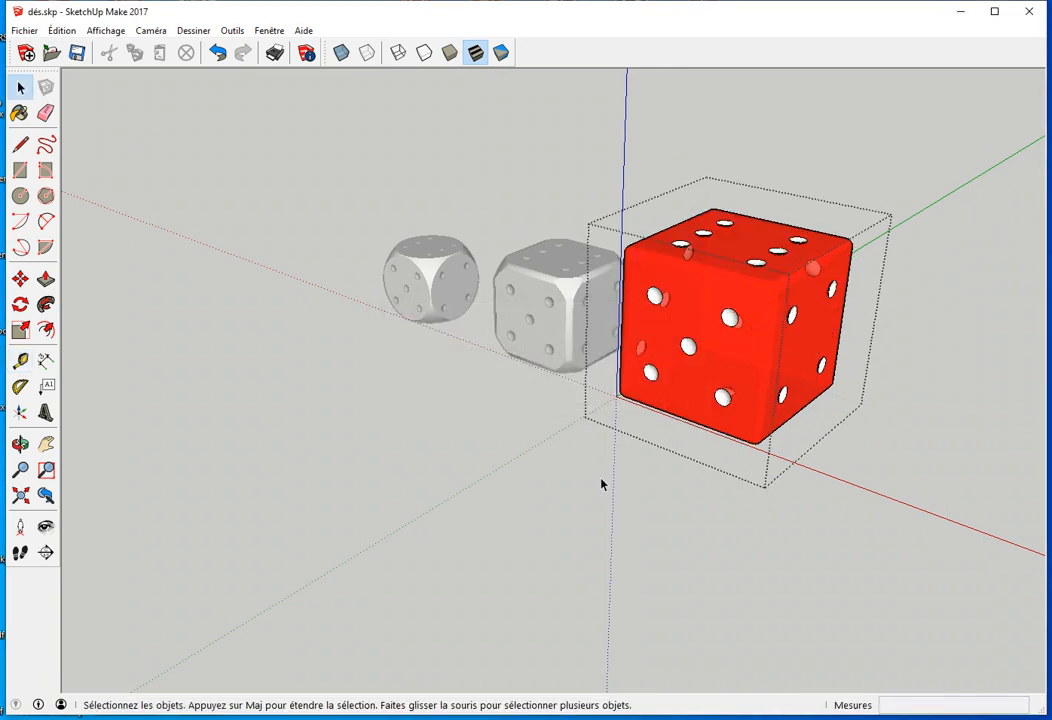
Step: Leave the red die's group, draw a ground rectangle about 14 × 8 mm in front of the dice, and extrude it into a box
left_click(423, 519)
mouse_move(423, 519)
middle_mouse_down()
mouse_move(469, 469)
mouse_move(601, 474)
mouse_move(707, 514)
mouse_move(685, 538)
mouse_move(610, 547)
middle_mouse_up()
key("r")
left_click(594, 551)
left_click(669, 512)
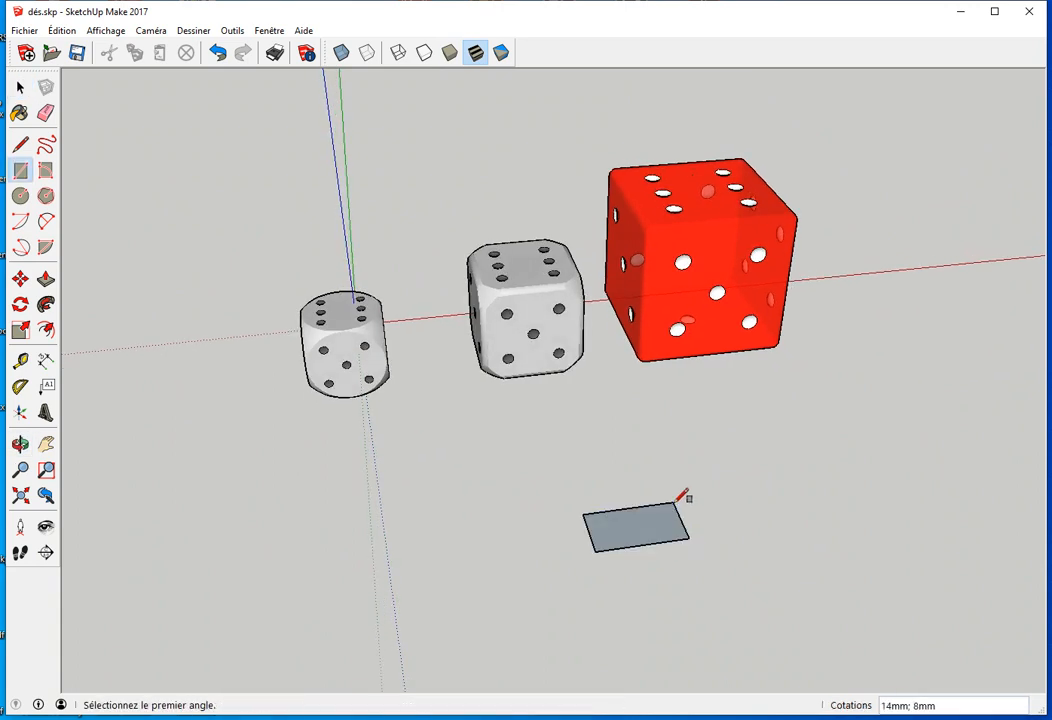
key("p")
left_click(639, 540)
left_click(633, 482)
middle_click_drag(317, 486, 77, 404)
key("space")
Step: Measure the white box's lower front edge and rescale the whole model by setting that length to 20 mm
key("t")
middle_click_drag(524, 531, 639, 507)
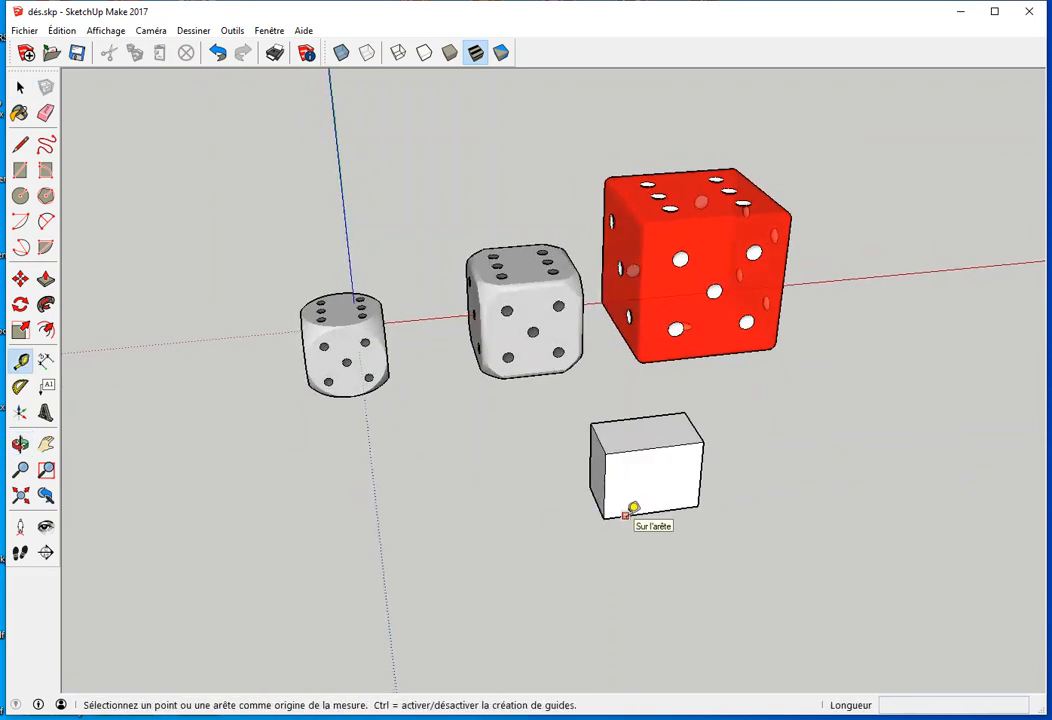
left_click(626, 516)
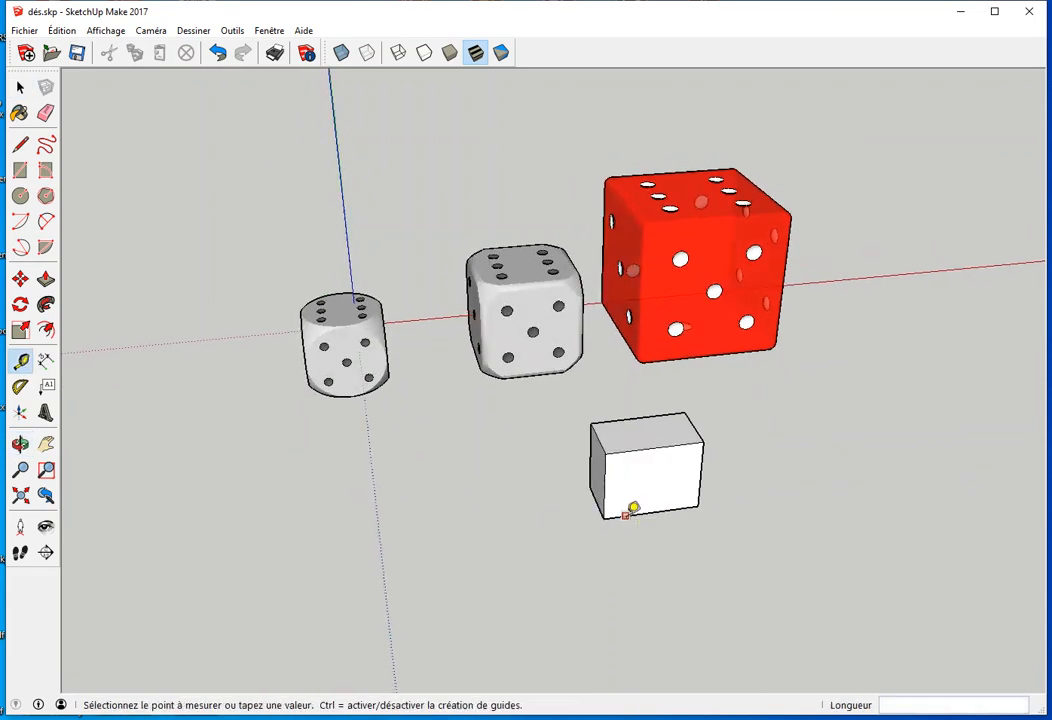
left_click(695, 548)
left_click(605, 515)
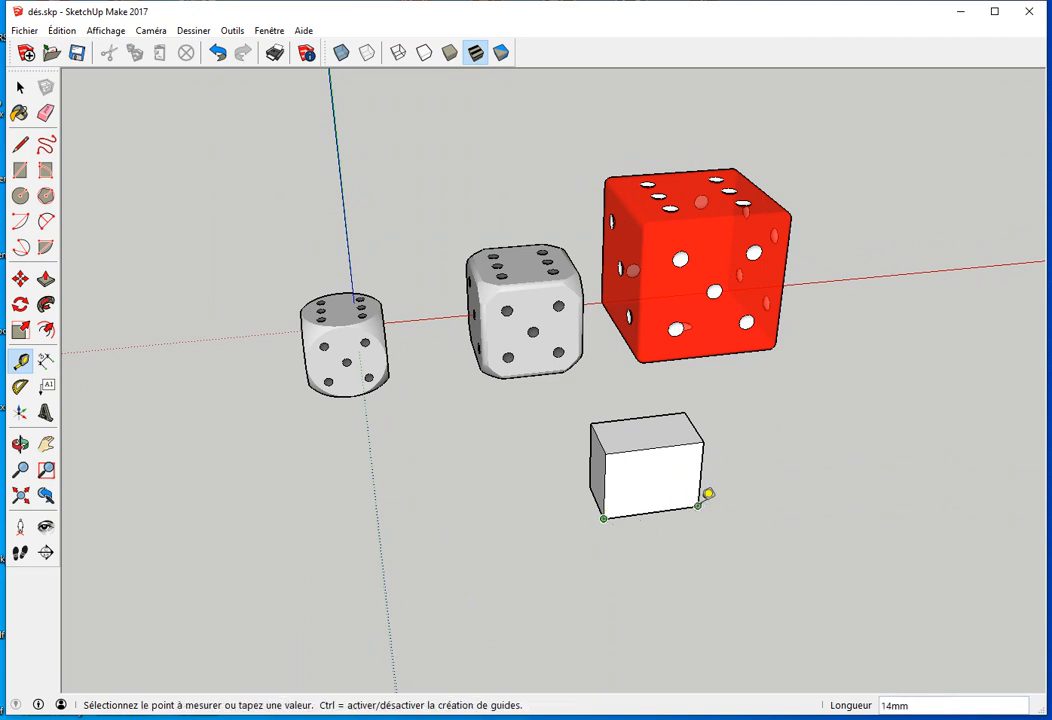
left_click(702, 509)
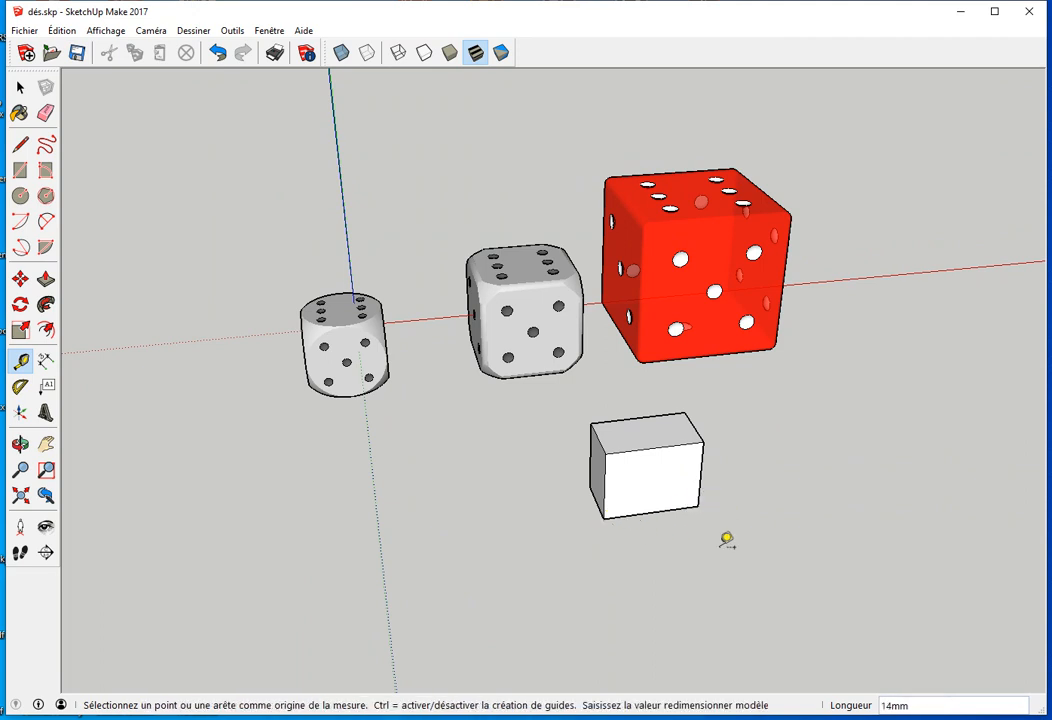
key("Return")
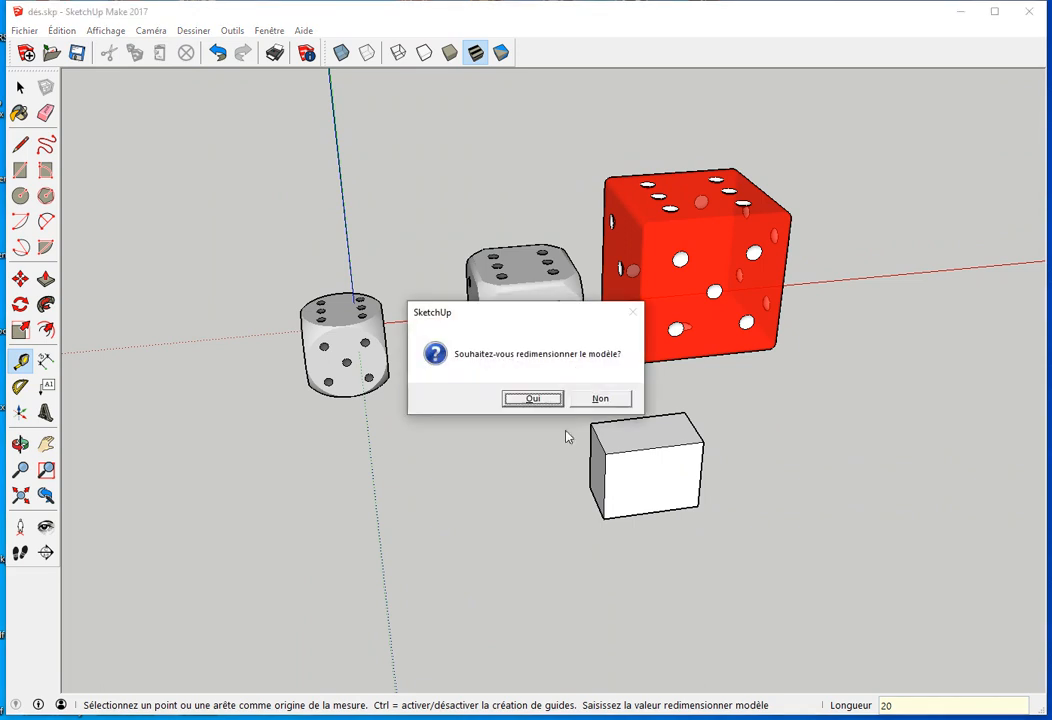
left_click(536, 400)
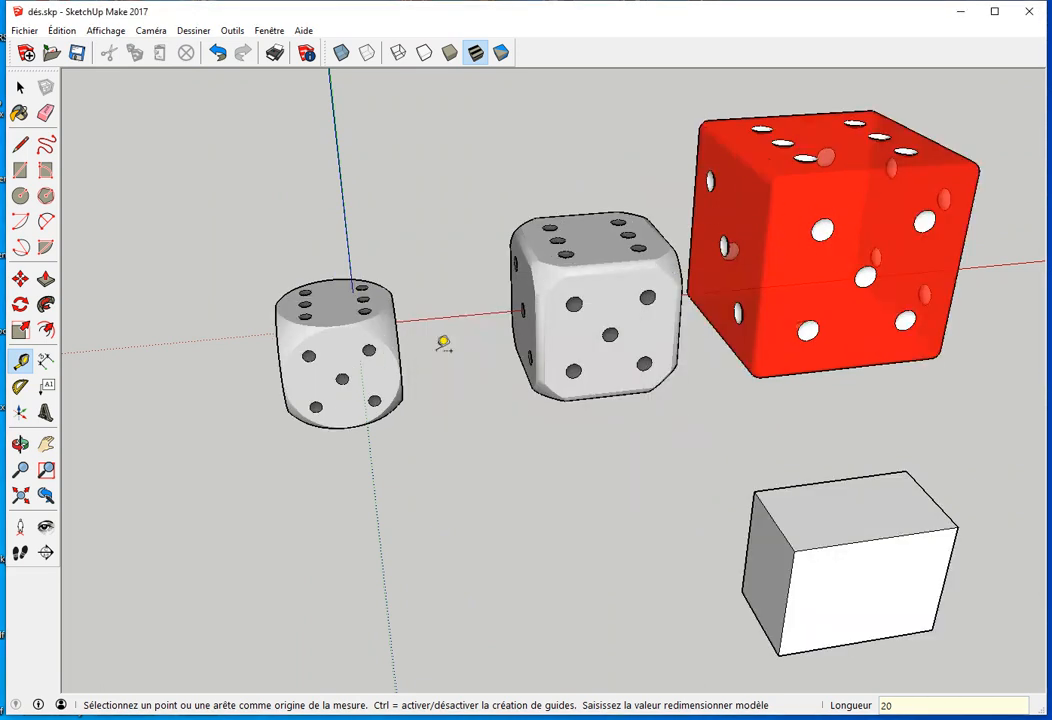
Step: Undo the last rescaling of the whole model and return to the Select tool
scroll(380, 362, "down", 3)
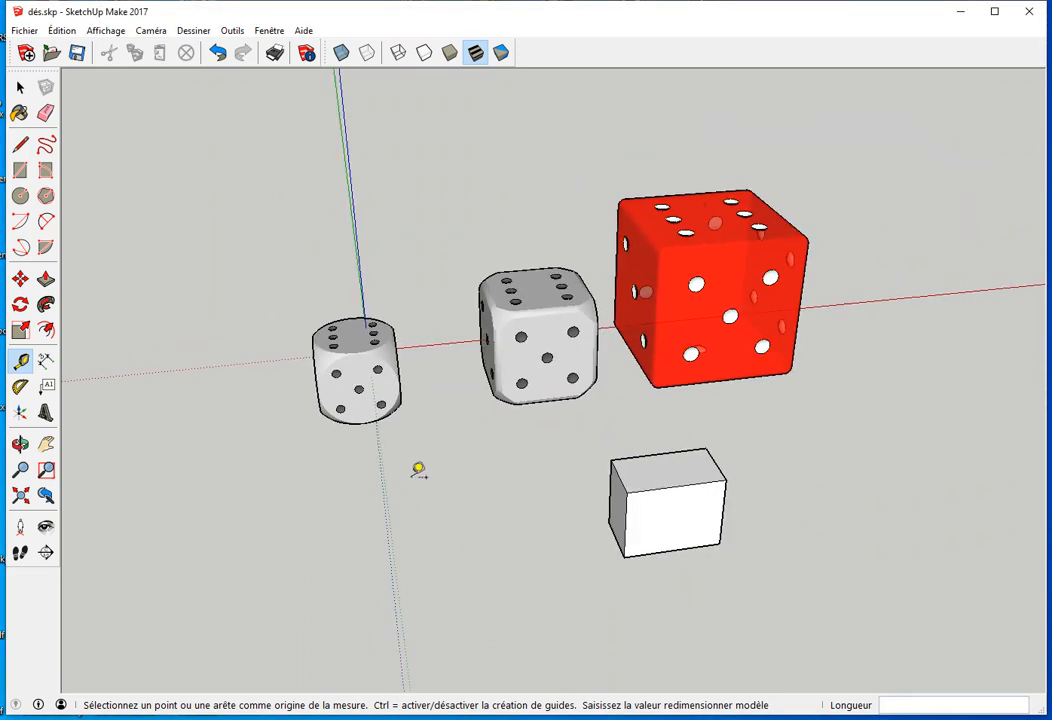
scroll(418, 468, "down", 2)
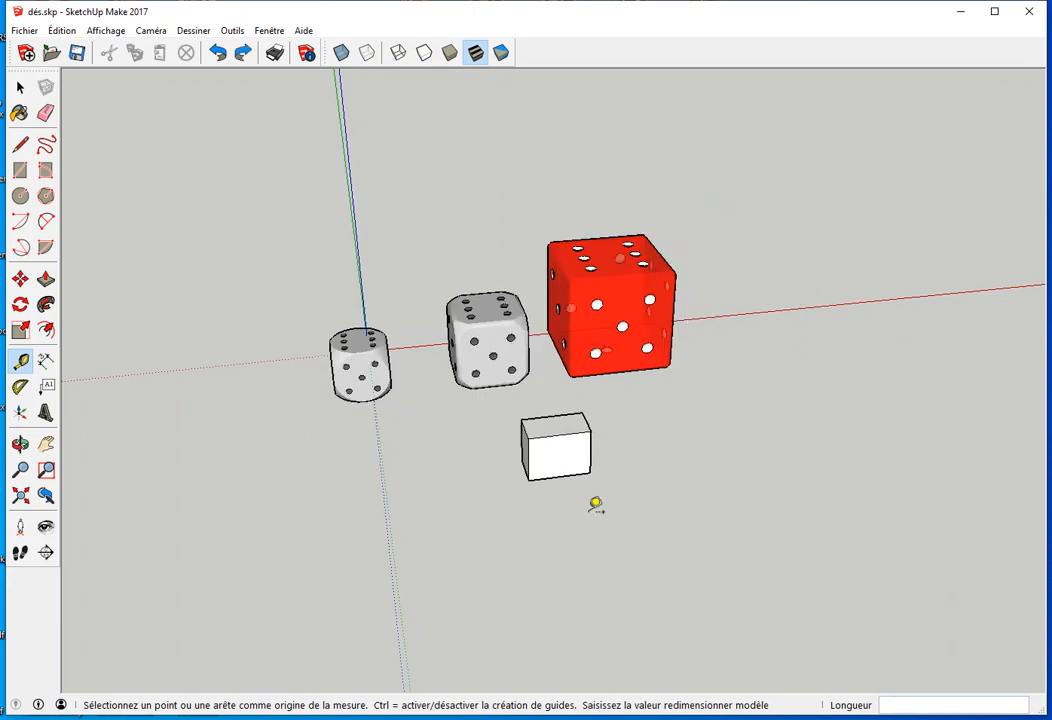
key("space")
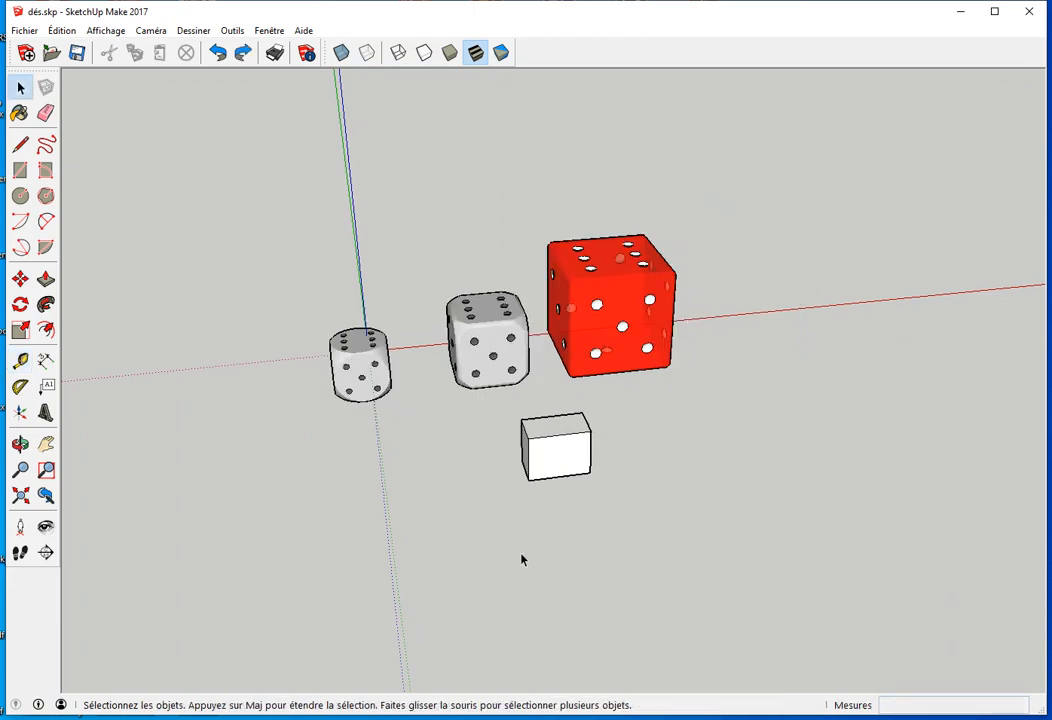